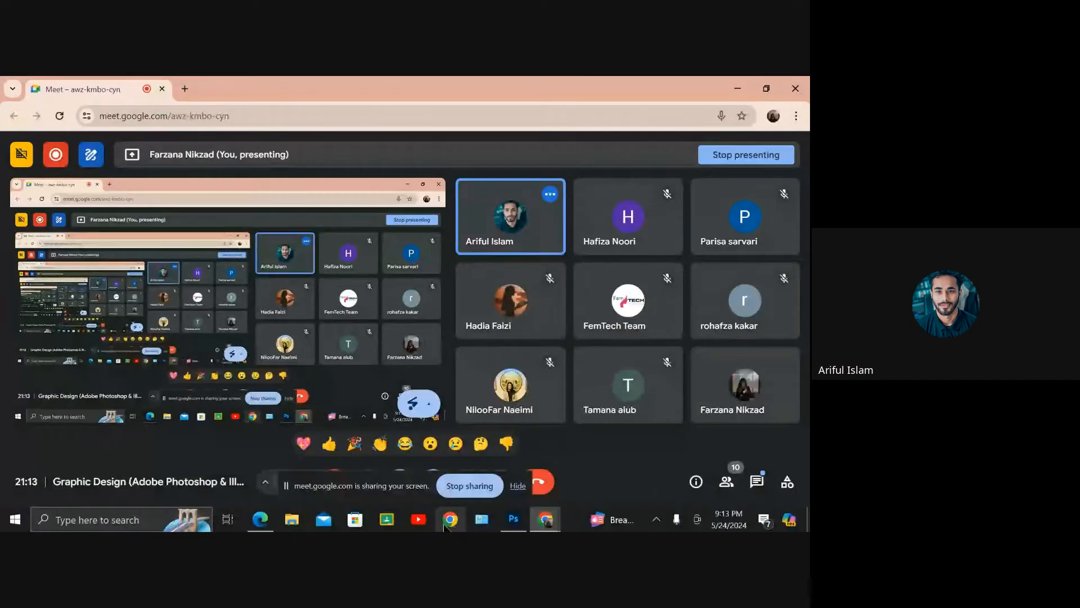
pyautogui.click(450, 520)
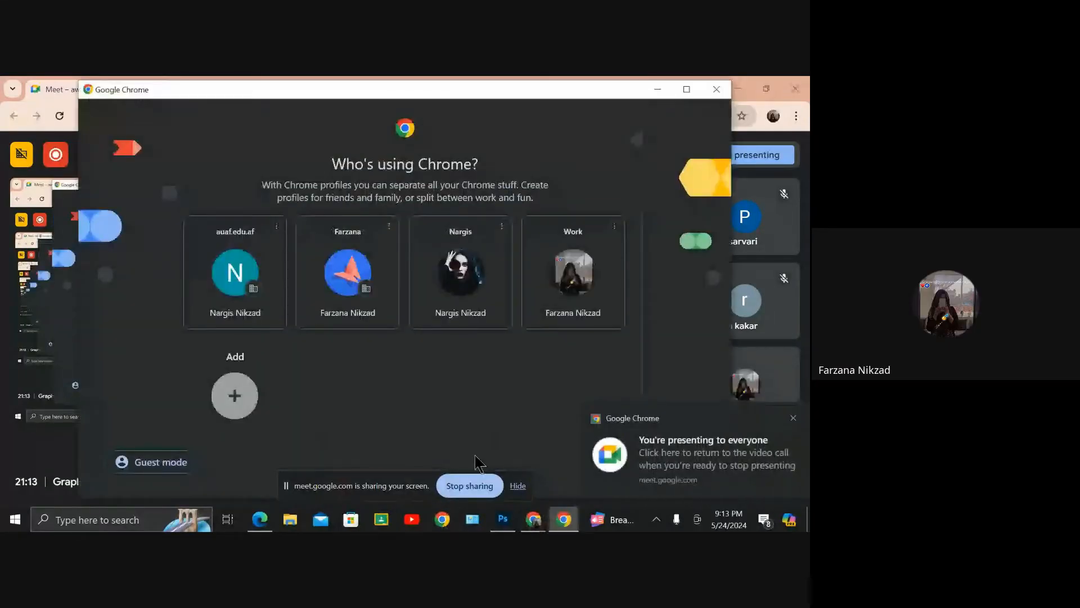
pyautogui.click(573, 255)
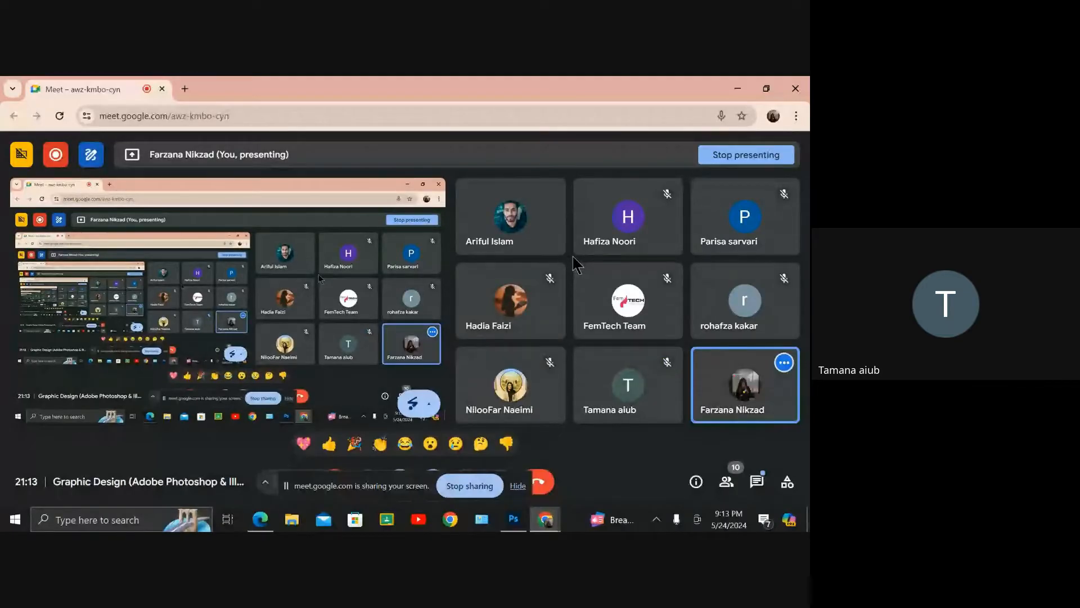
pyautogui.click(456, 517)
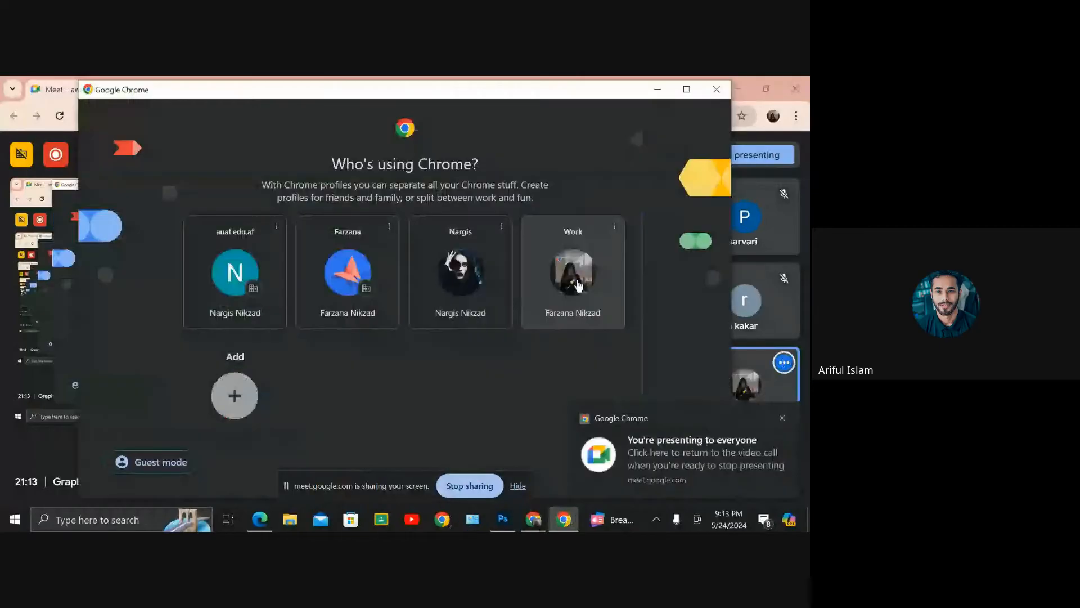
pyautogui.click(578, 286)
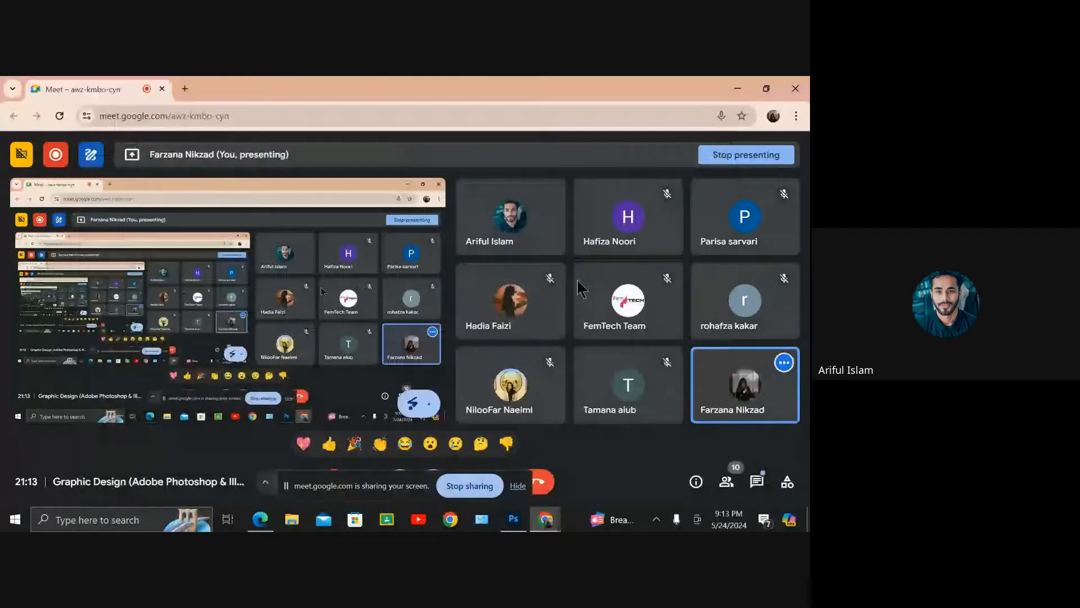
pyautogui.moveTo(508, 222)
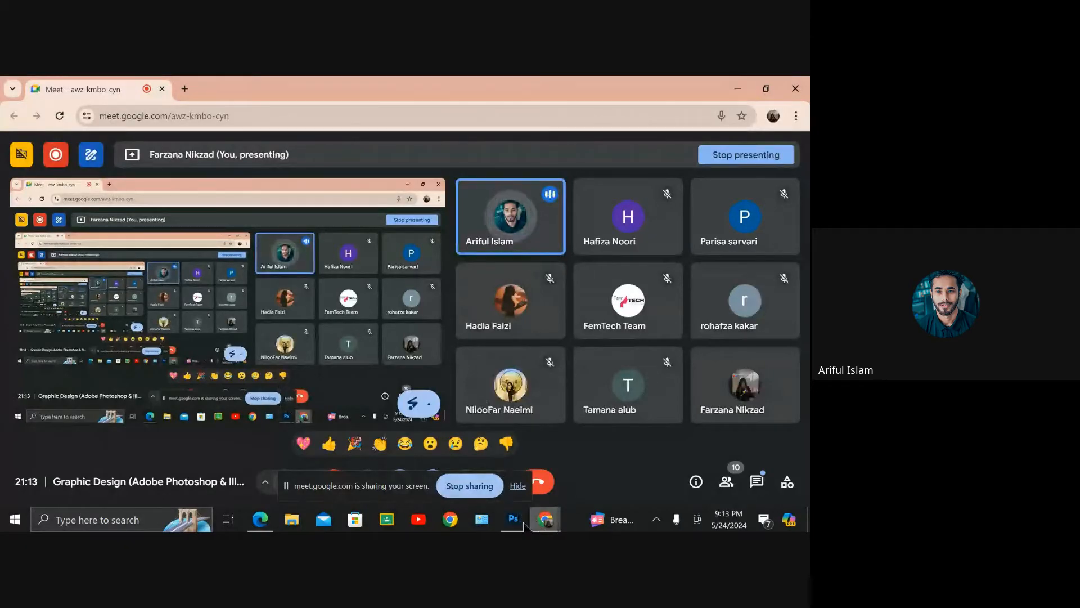
pyautogui.click(453, 521)
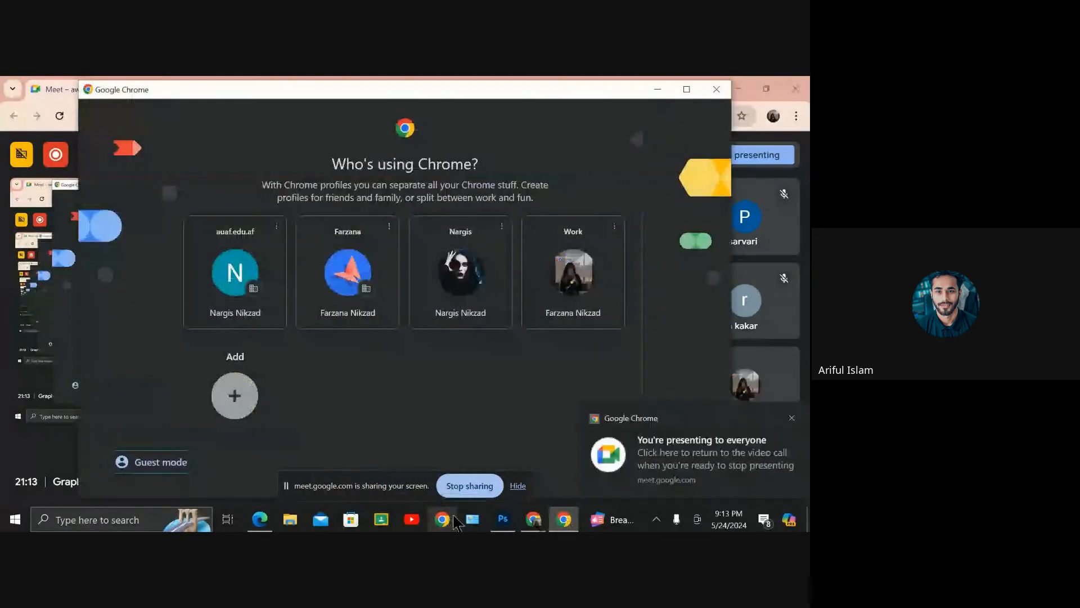
pyautogui.click(580, 261)
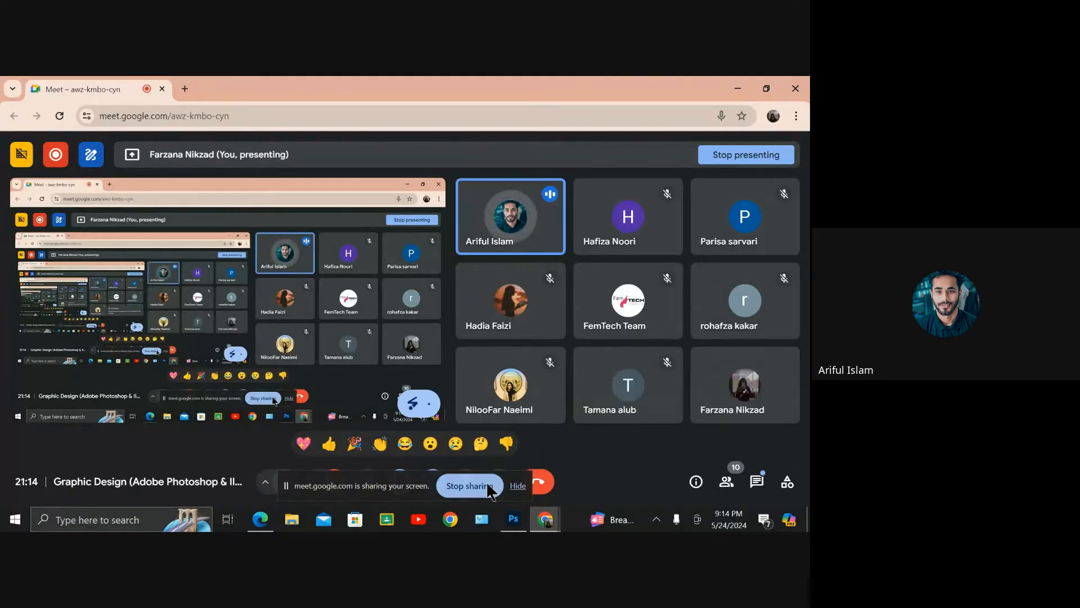
# Step: Follow the Classroom link in the meeting's in-call messages and open the course's "Daily Attendance | FemTech | Class 03" question
pyautogui.click(757, 481)
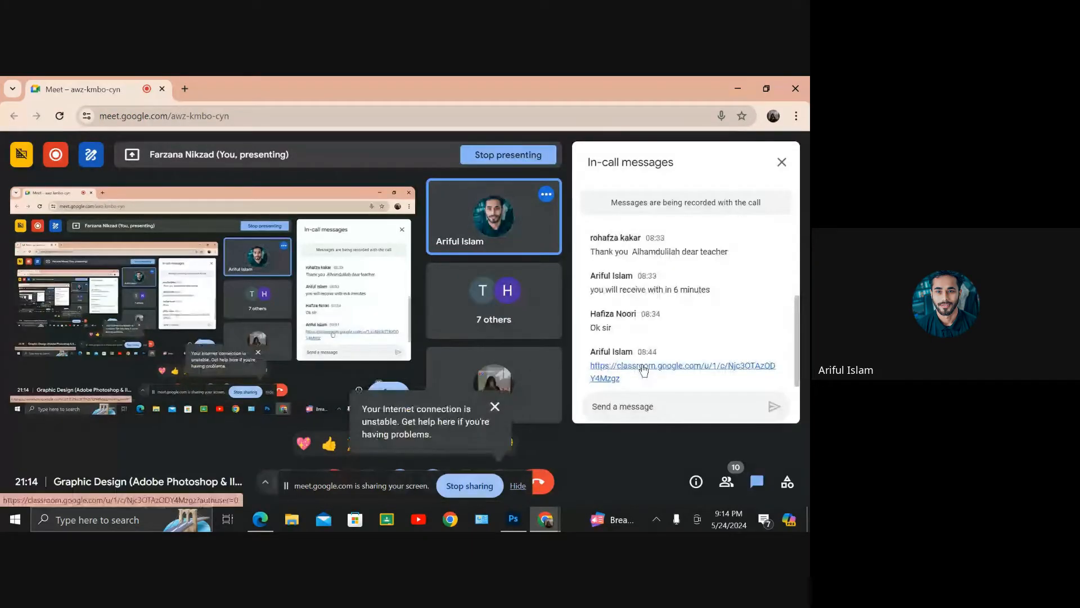
pyautogui.click(642, 363)
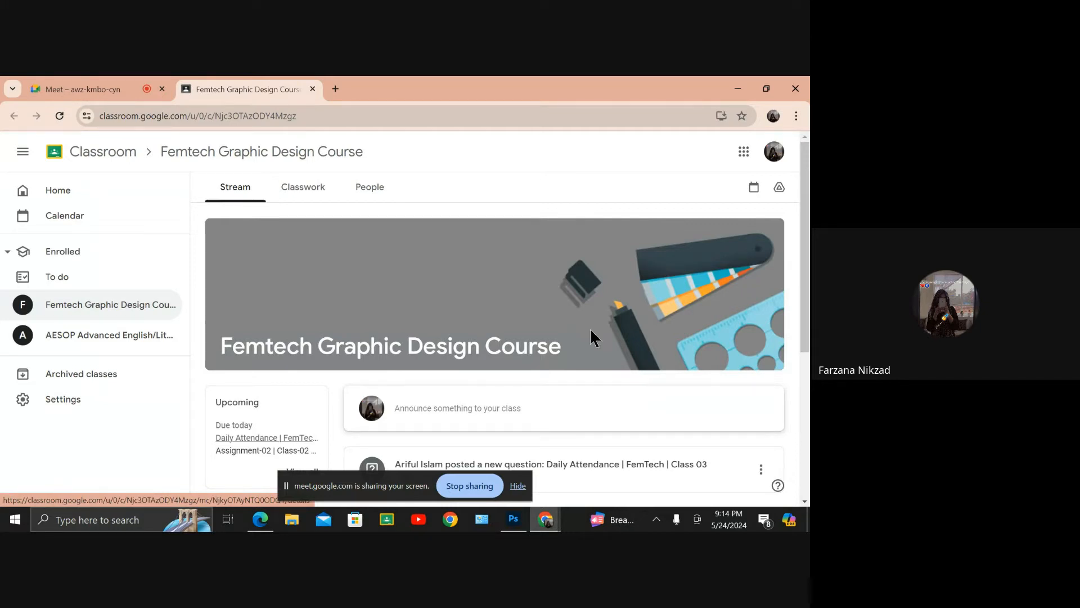
pyautogui.scroll(-1, 584, 328)
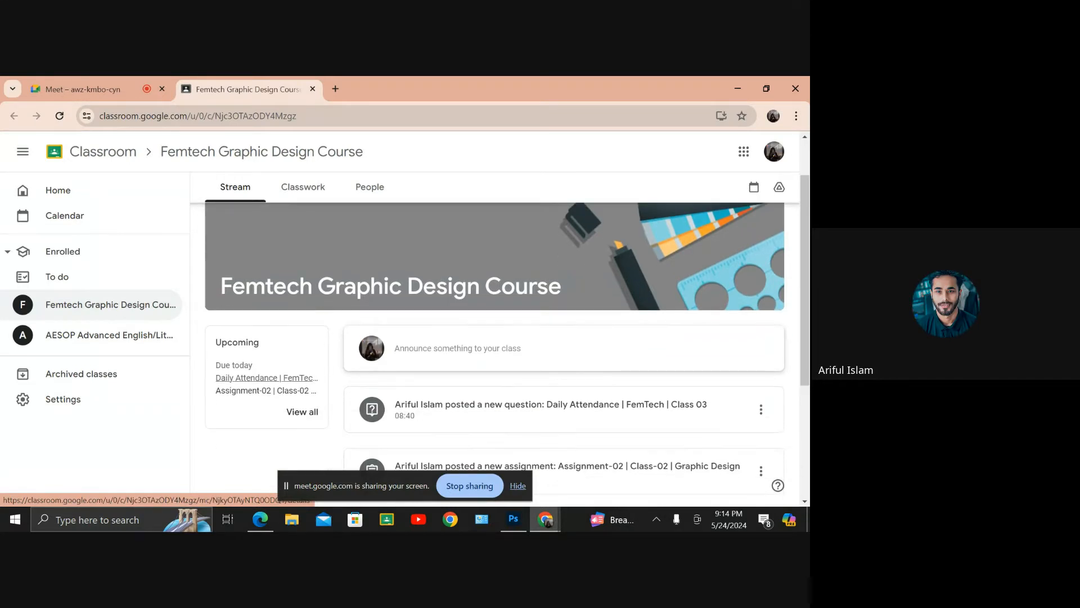
pyautogui.scroll(-2, 745, 394)
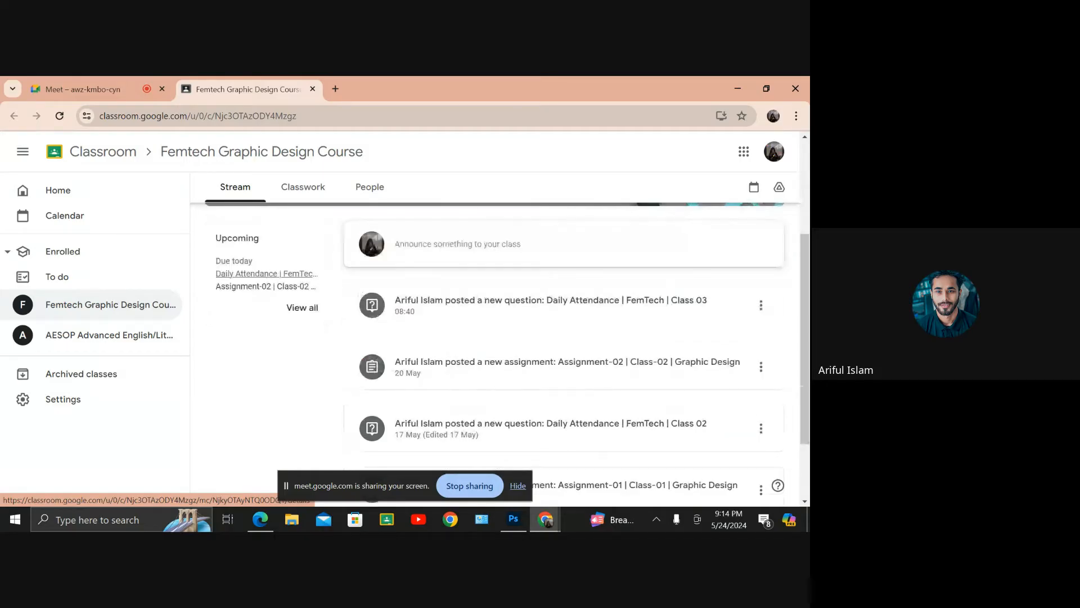
pyautogui.scroll(1, 495, 349)
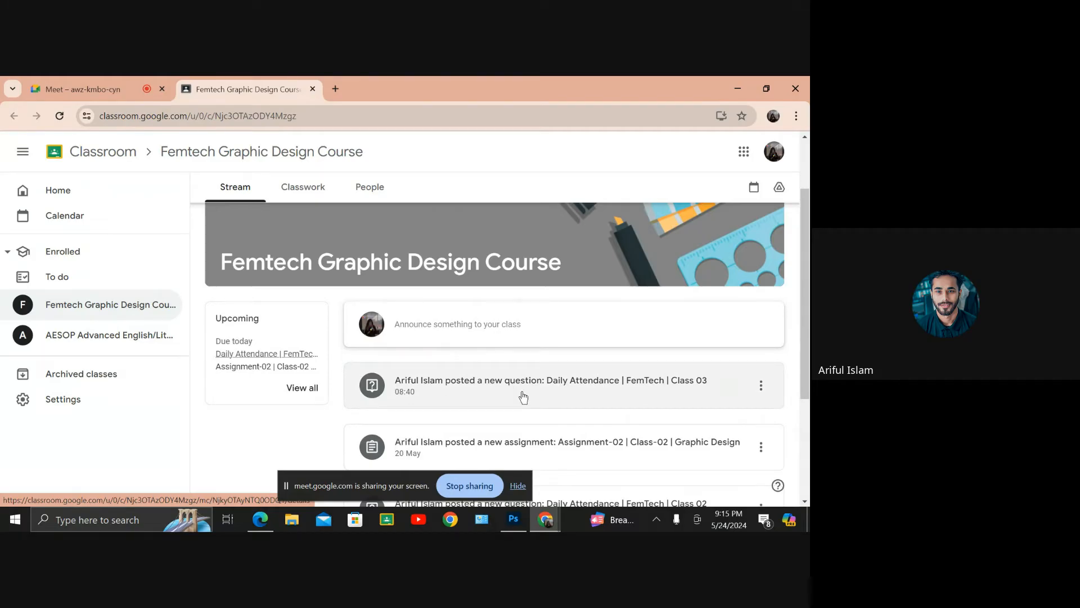
pyautogui.click(504, 378)
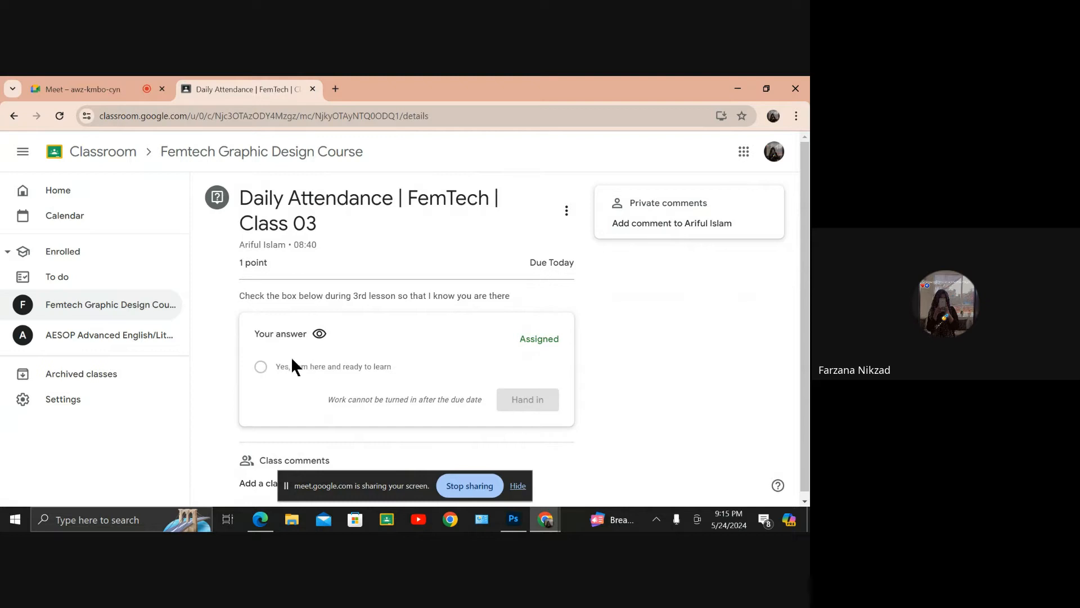
pyautogui.doubleClick(261, 367)
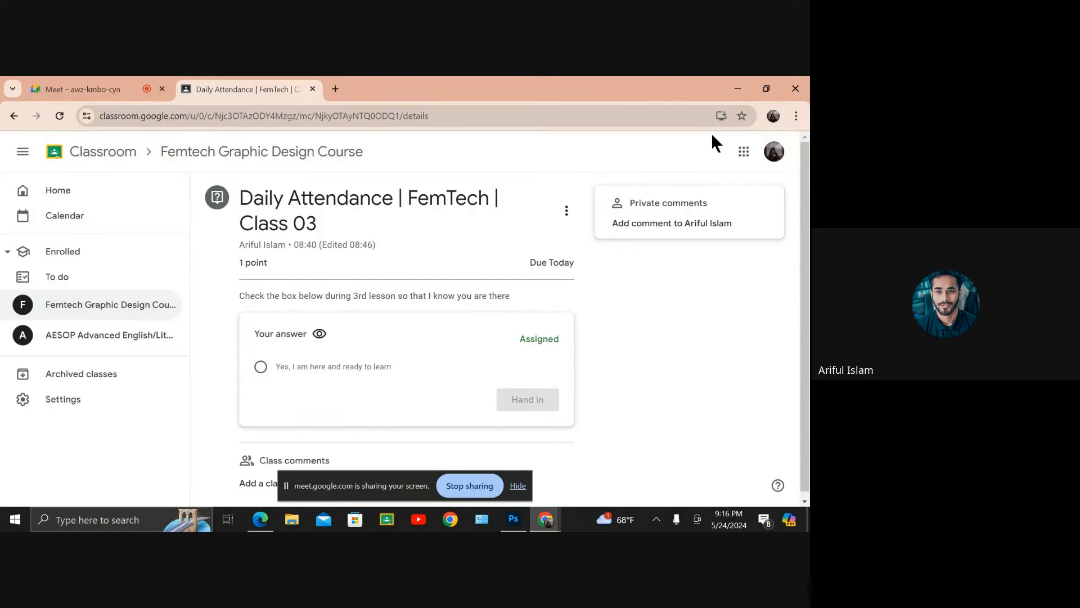
pyautogui.click(741, 86)
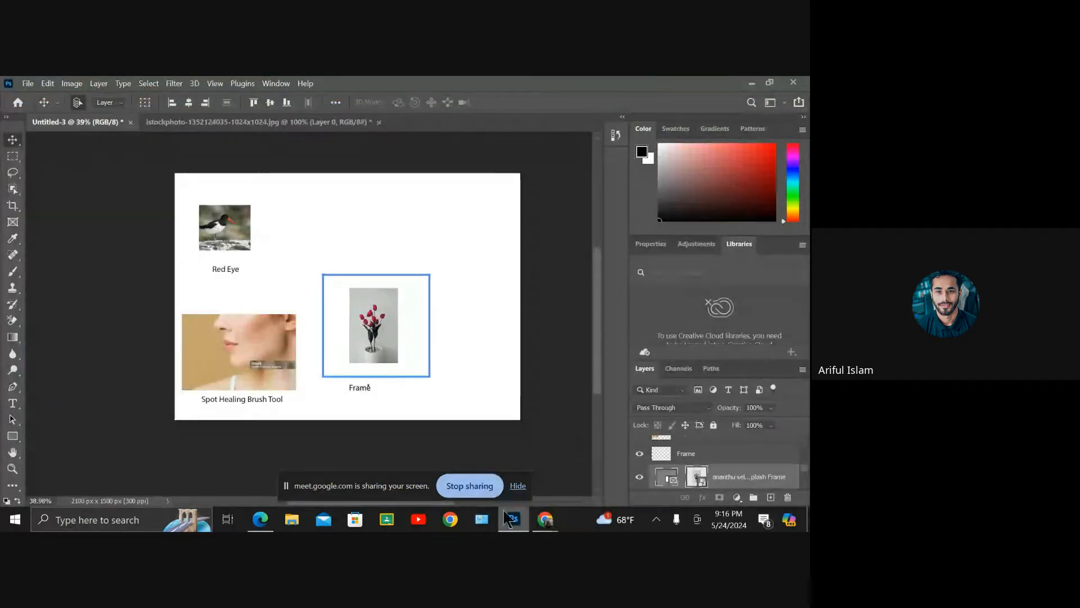
pyautogui.moveTo(534, 527)
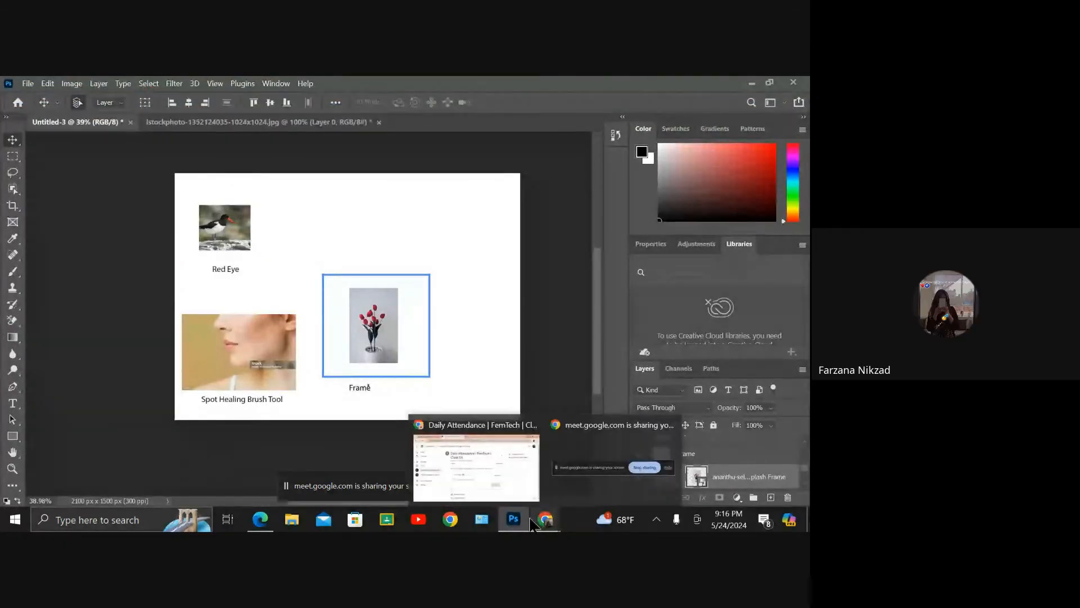
pyautogui.click(502, 478)
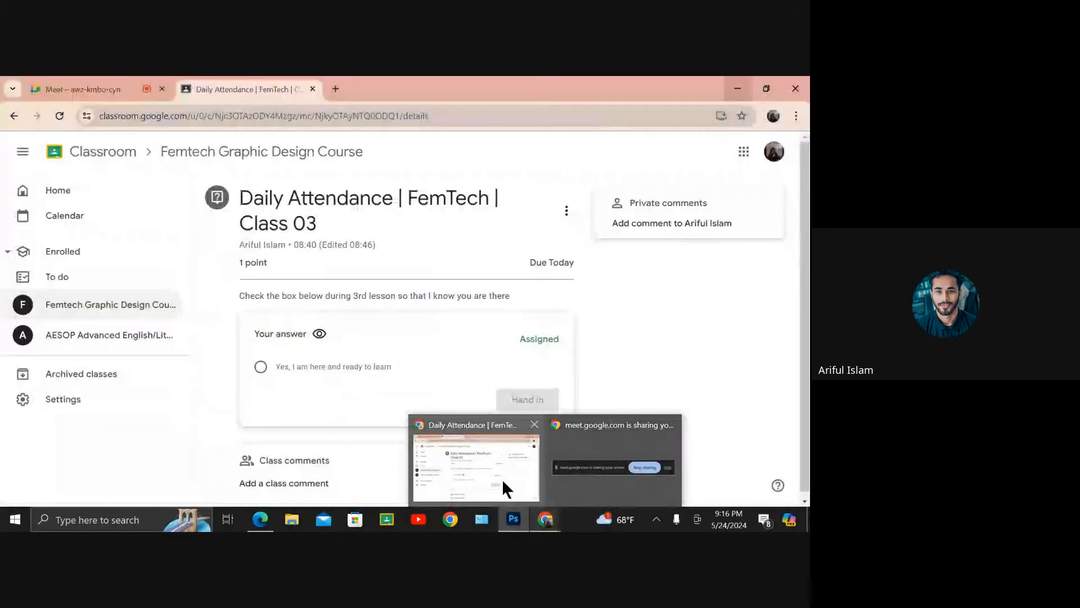
pyautogui.rightClick(616, 377)
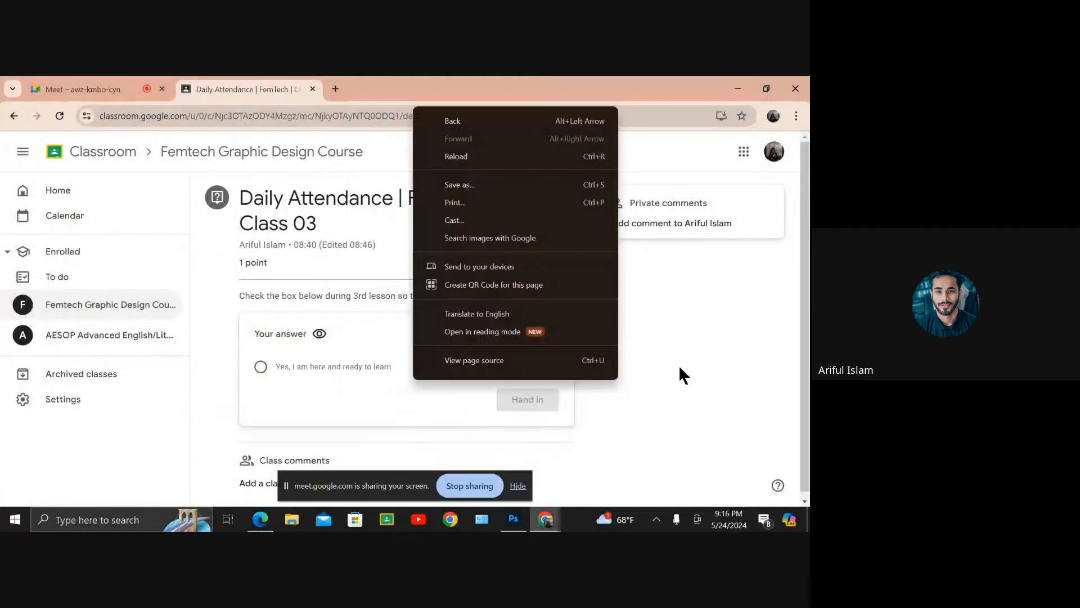
pyautogui.click(678, 365)
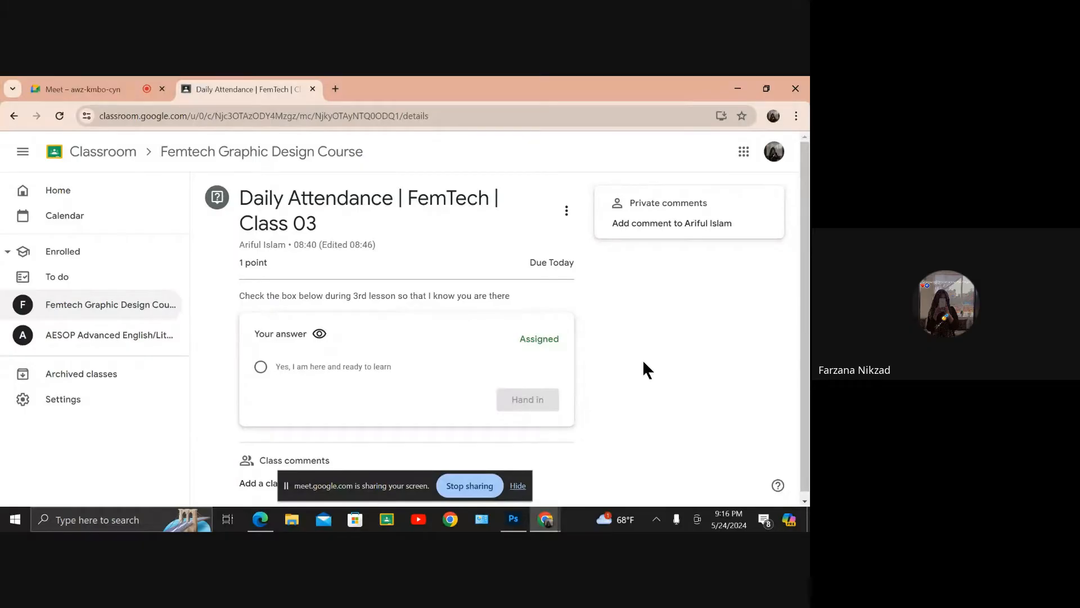
# Step: Reload the Class 03 attendance question and hand in the answer "Yes, I am here and ready to learn"
pyautogui.press('F5')
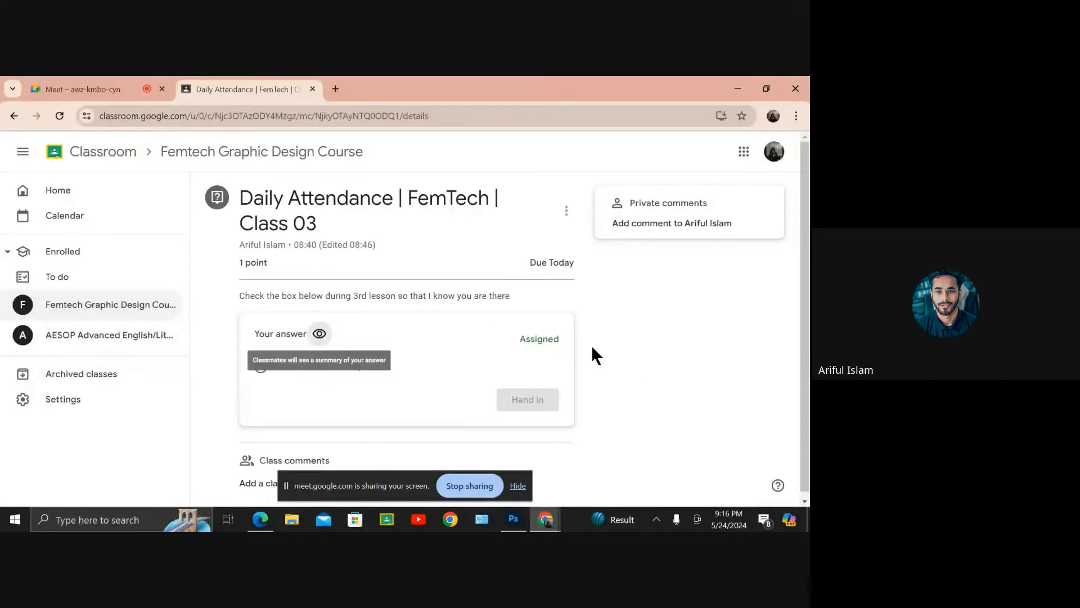
pyautogui.click(260, 369)
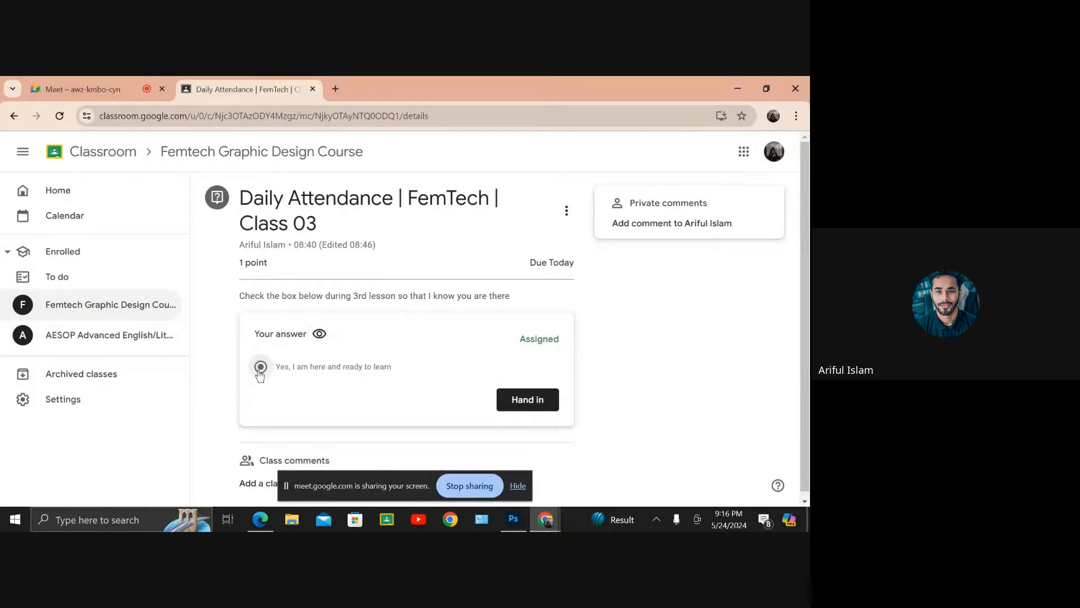
pyautogui.click(524, 401)
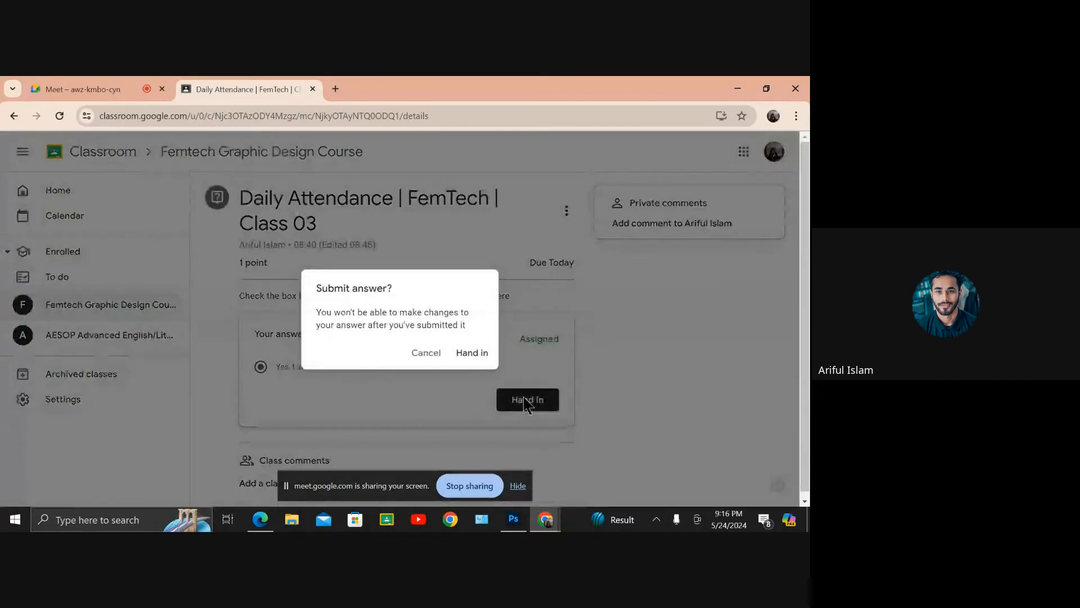
pyautogui.click(473, 351)
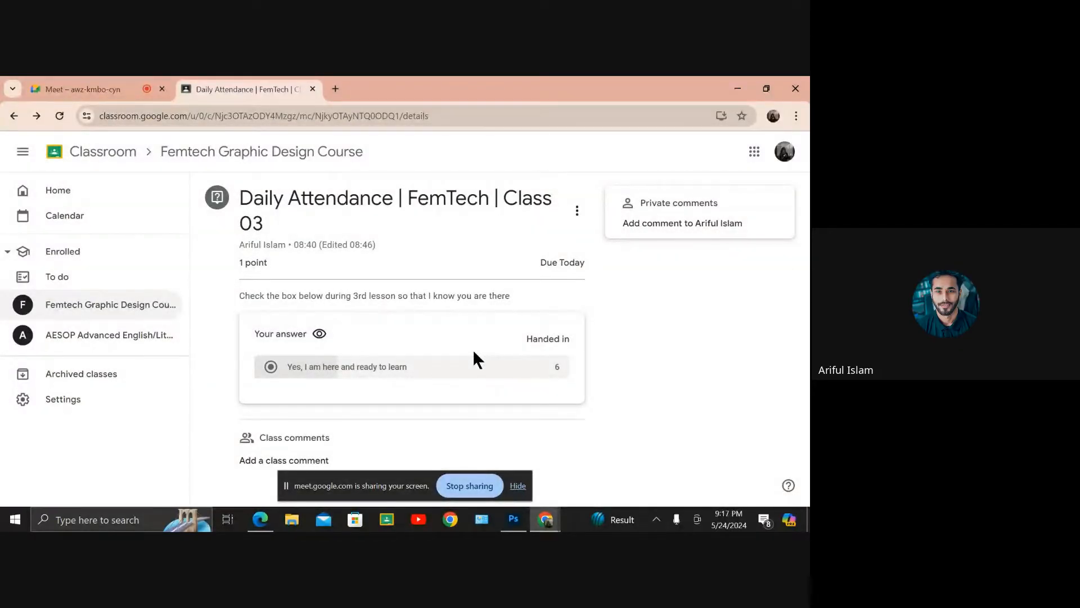
# Step: Go back to the course page and show its Classwork list, dismissing the "Track your progress" tip
pyautogui.click(14, 116)
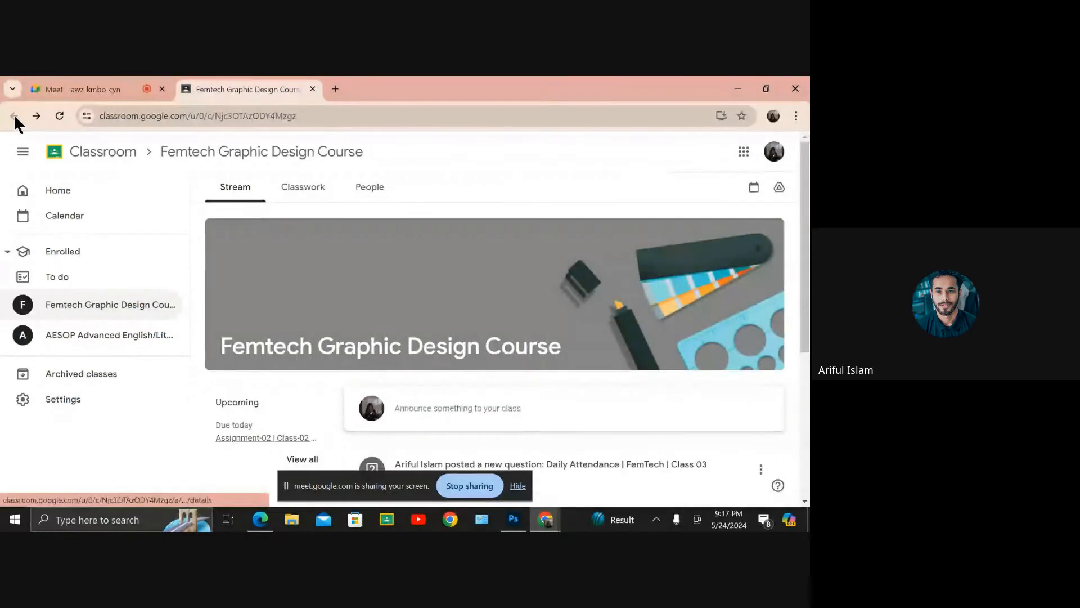
pyautogui.scroll(-1, 495, 355)
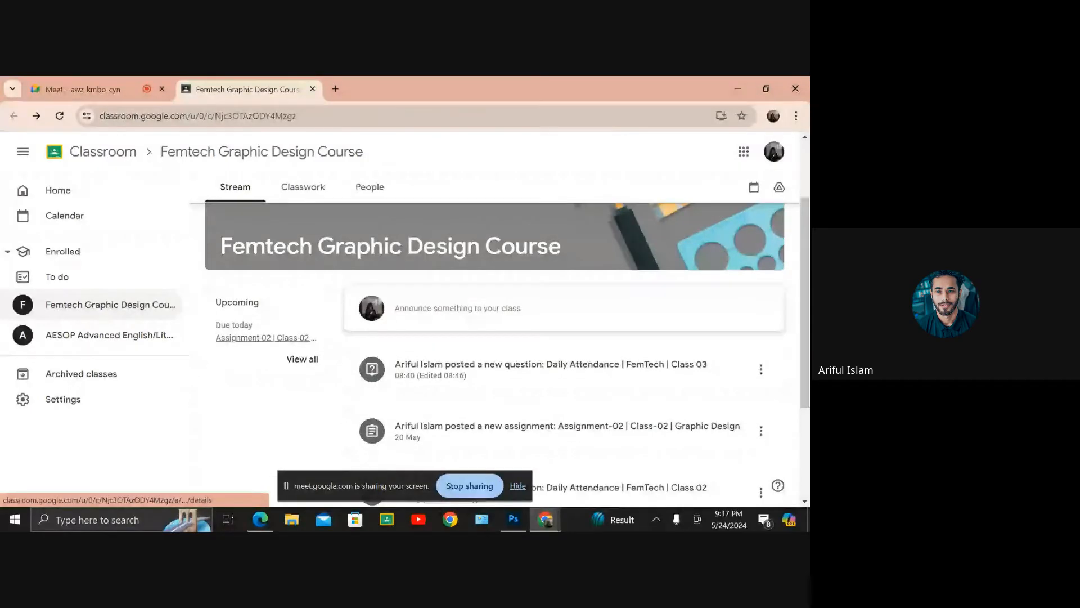
pyautogui.scroll(-2, 495, 354)
pyautogui.scroll(2, 495, 354)
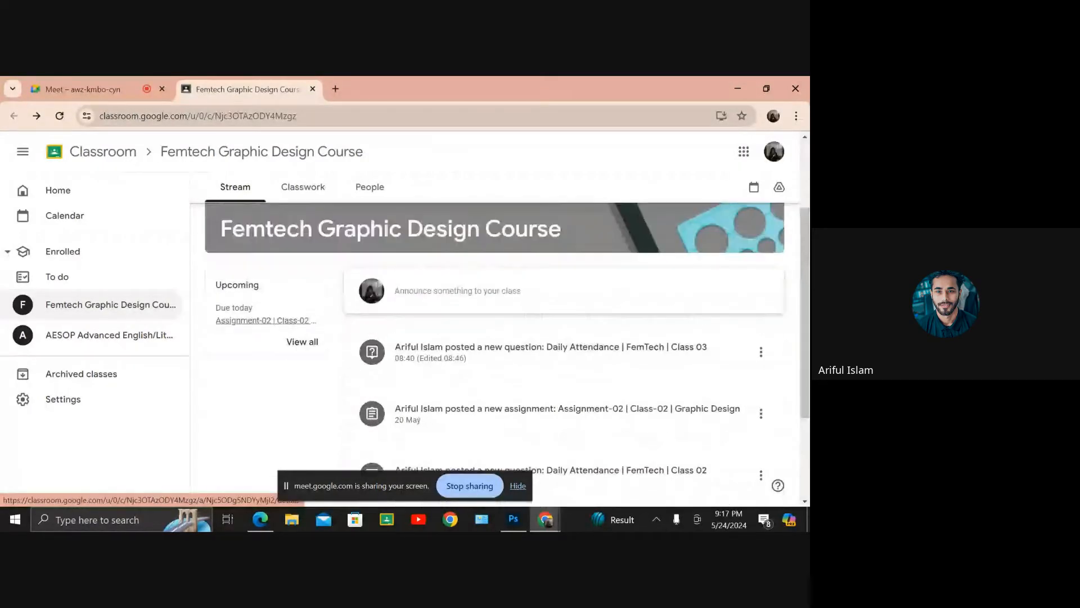
pyautogui.scroll(2, 496, 354)
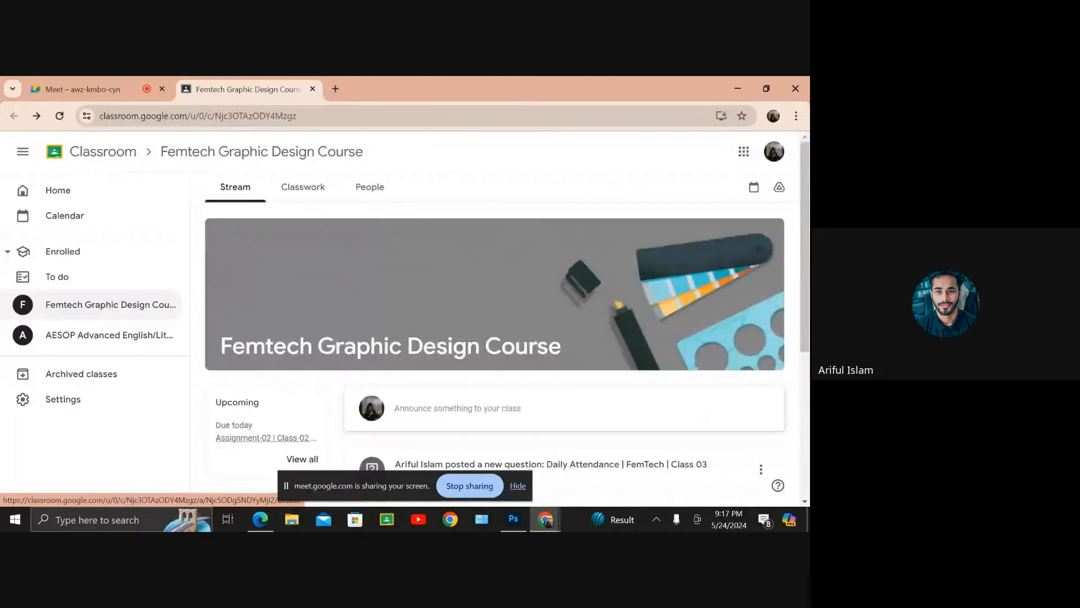
pyautogui.click(322, 194)
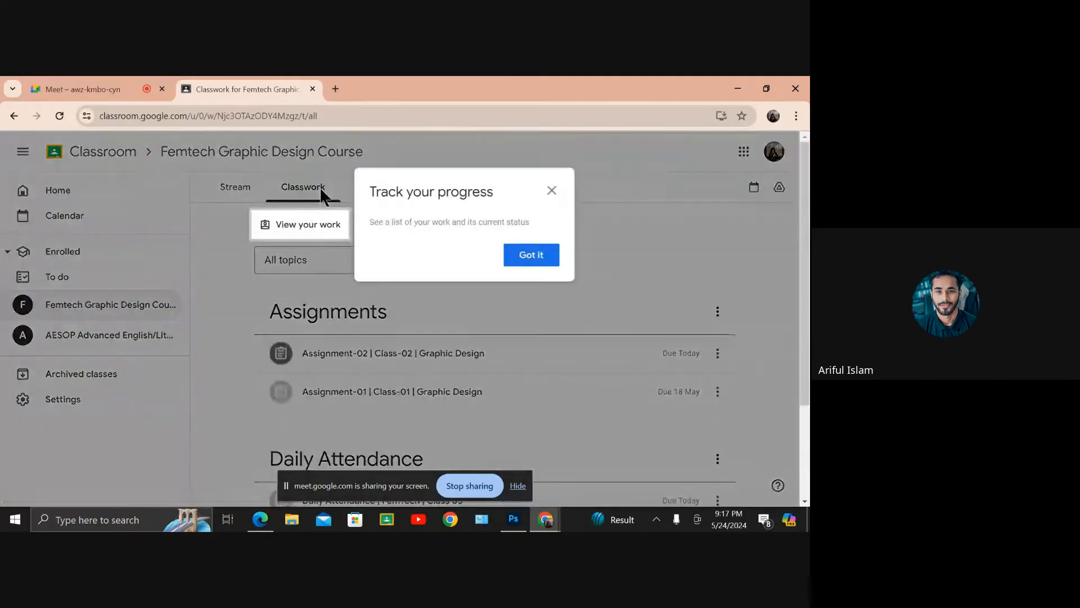
pyautogui.click(551, 190)
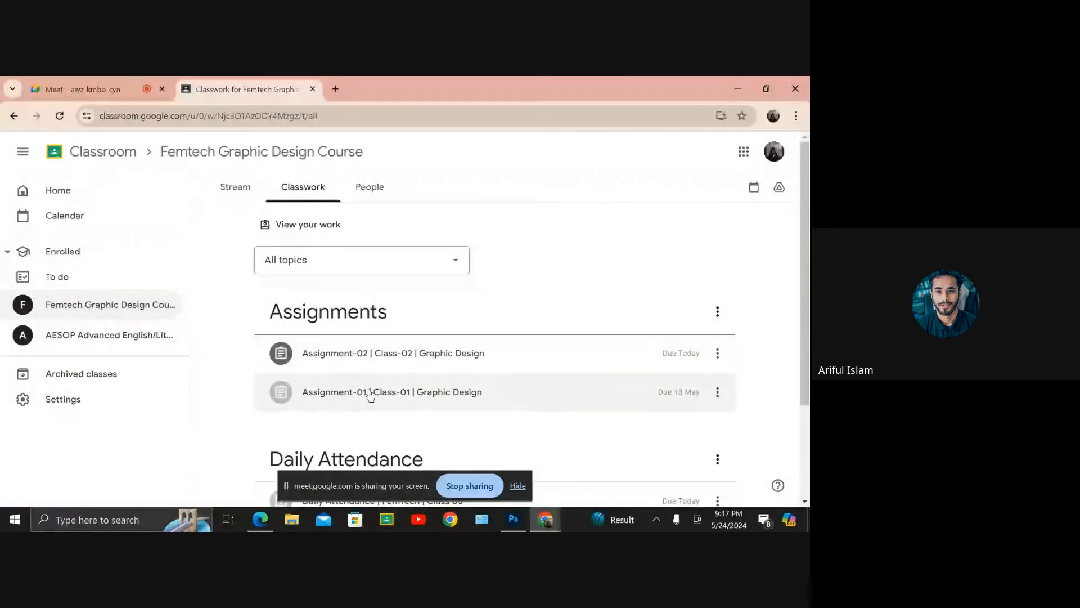
# Step: Examine the details of Assignment-01 and Assignment-02 and the Daily Attendance entries in the classwork list
pyautogui.click(357, 398)
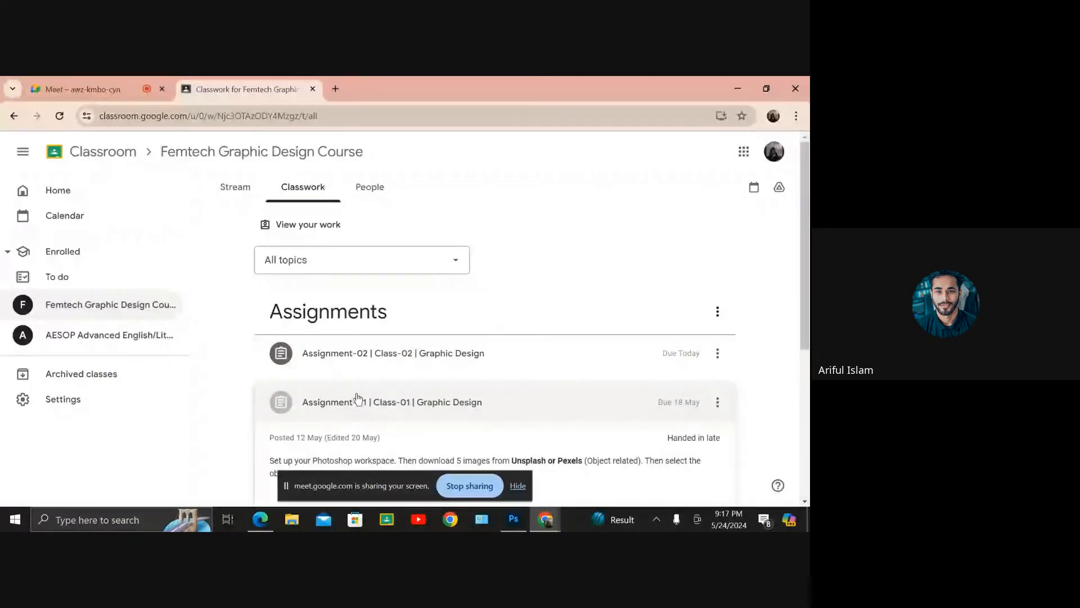
pyautogui.click(394, 354)
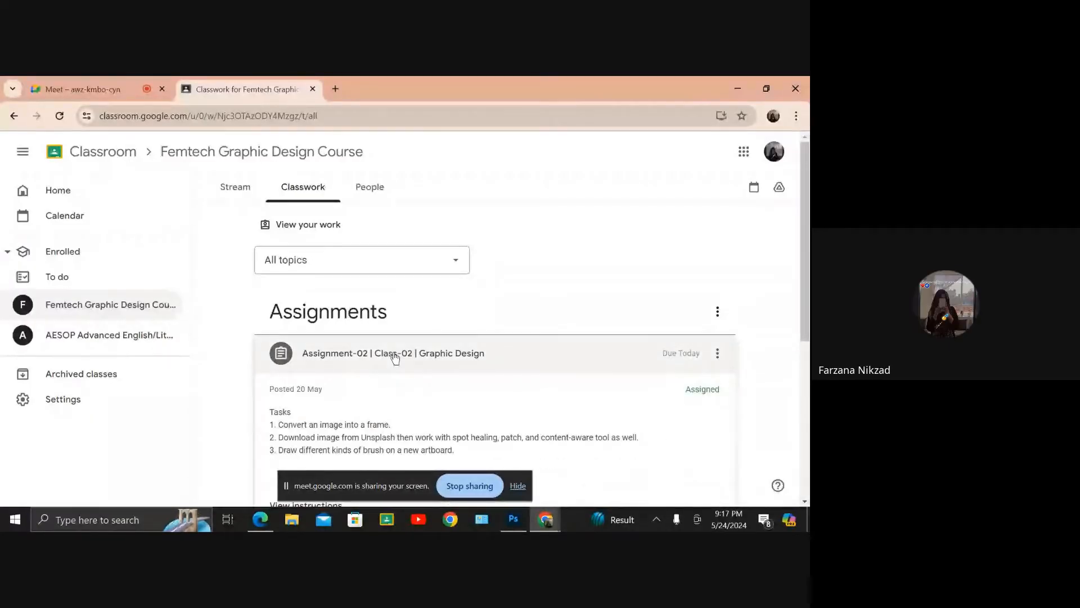
pyautogui.scroll(-1, 394, 356)
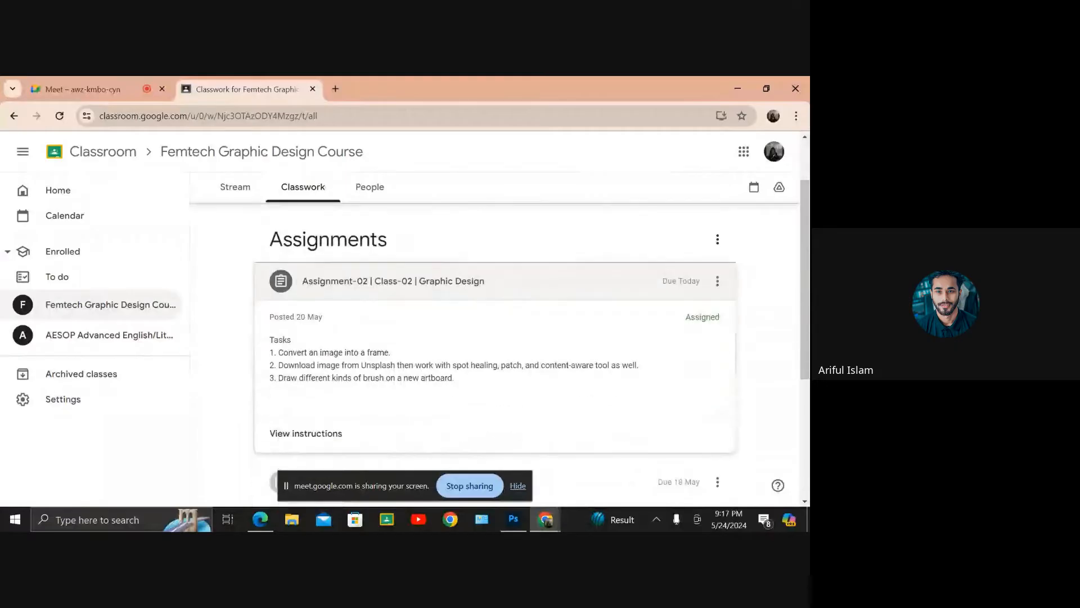
pyautogui.scroll(-1, 394, 355)
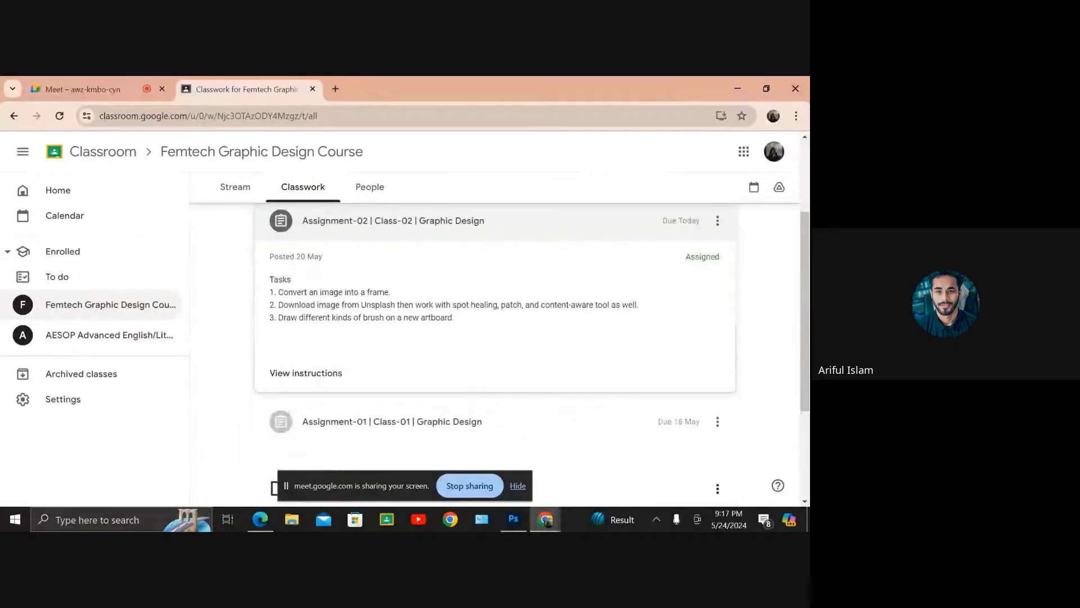
pyautogui.scroll(-1, 495, 355)
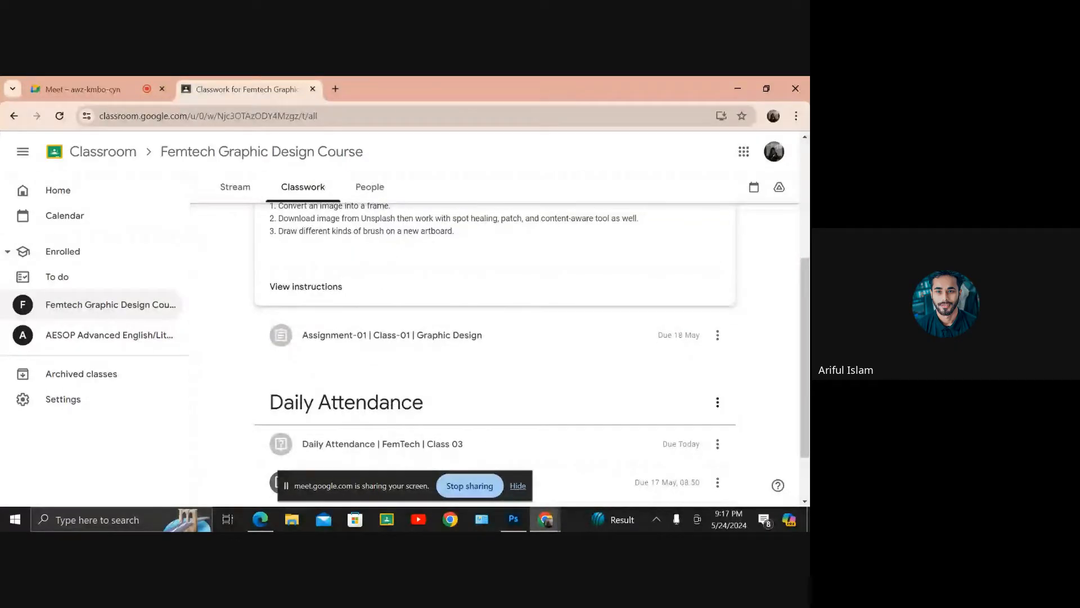
pyautogui.scroll(-1, 495, 388)
pyautogui.scroll(-1, 495, 394)
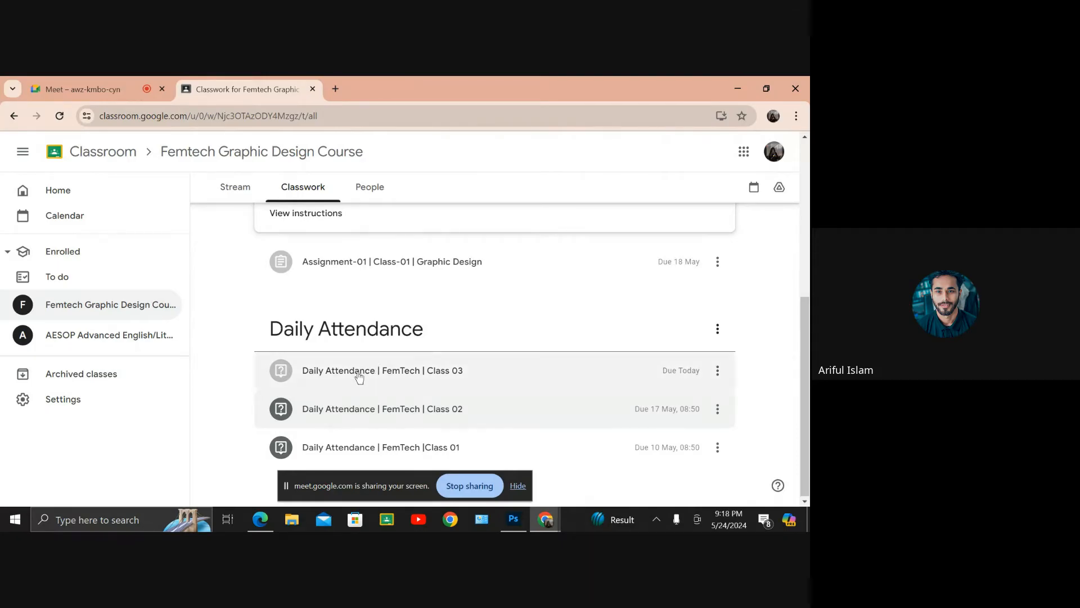
# Step: Expand Assignment-02 in the Classwork list and open its full instructions page
pyautogui.click(358, 413)
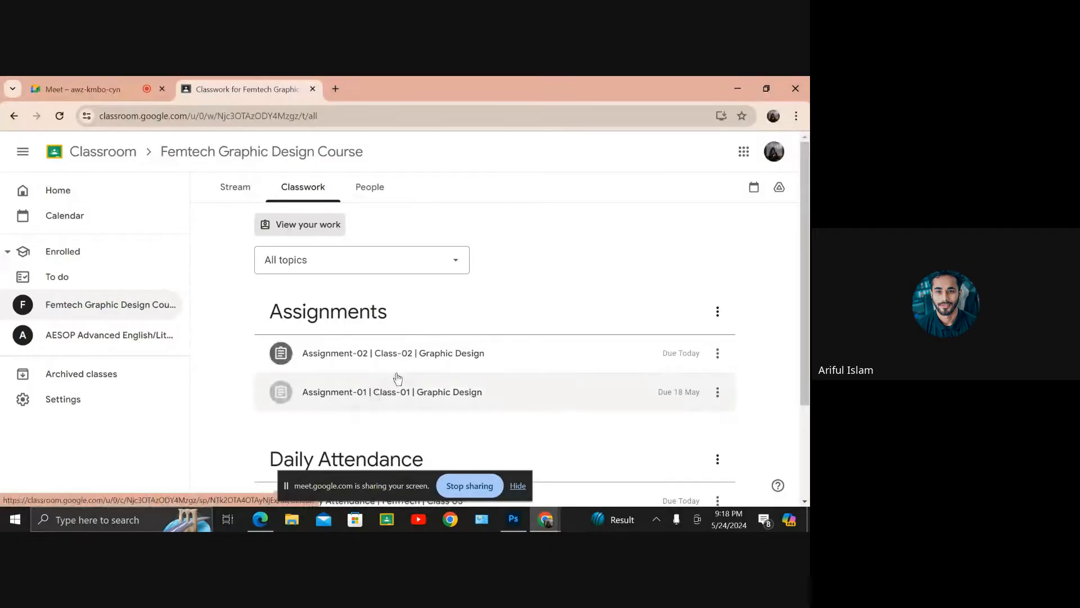
pyautogui.click(417, 360)
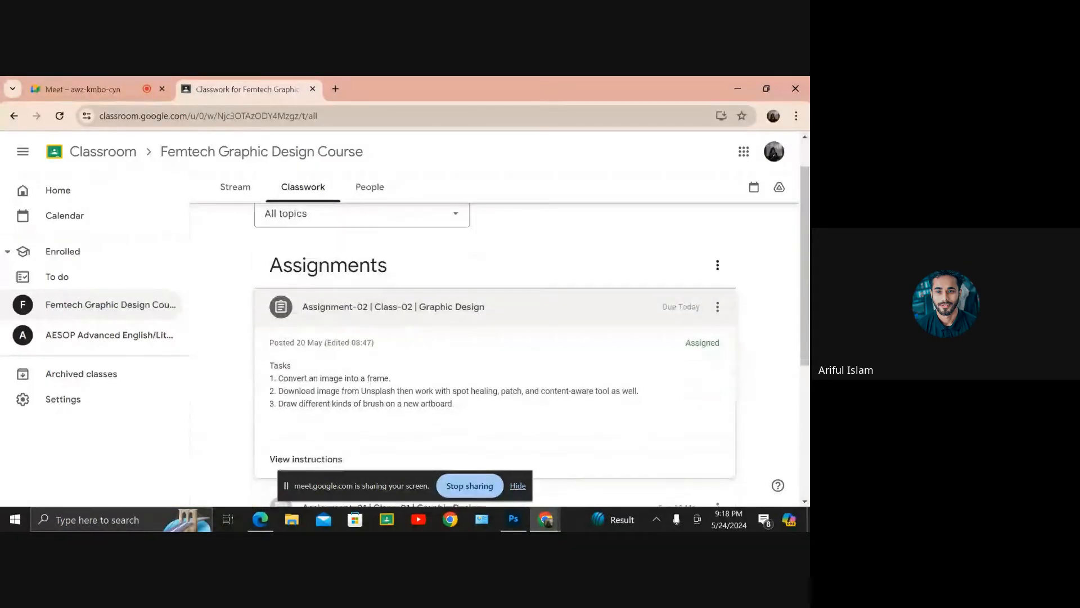
pyautogui.scroll(-2, 495, 354)
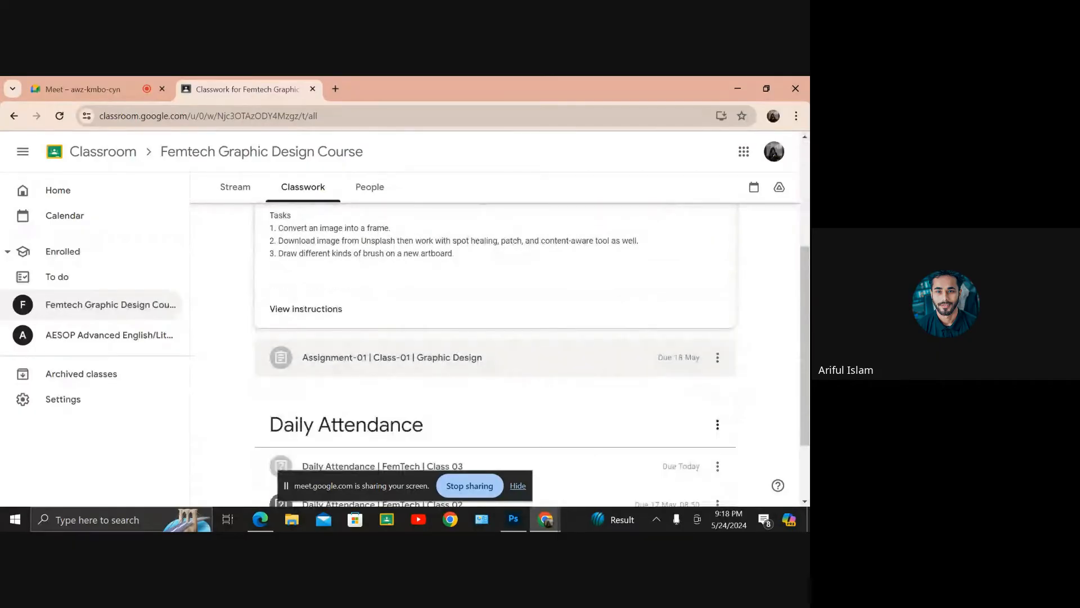
pyautogui.scroll(-1, 495, 354)
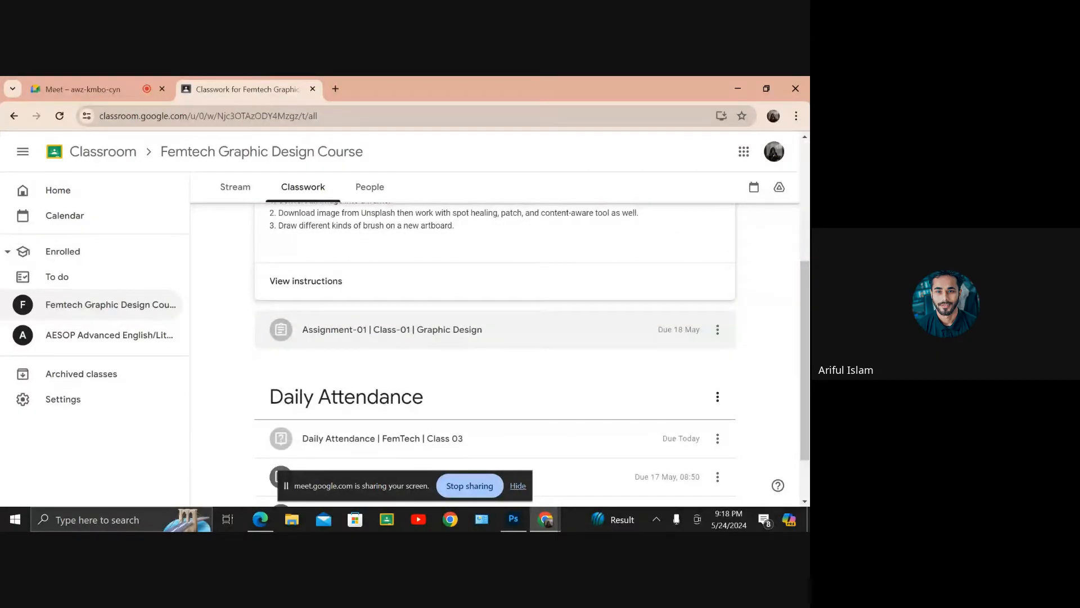
pyautogui.click(331, 281)
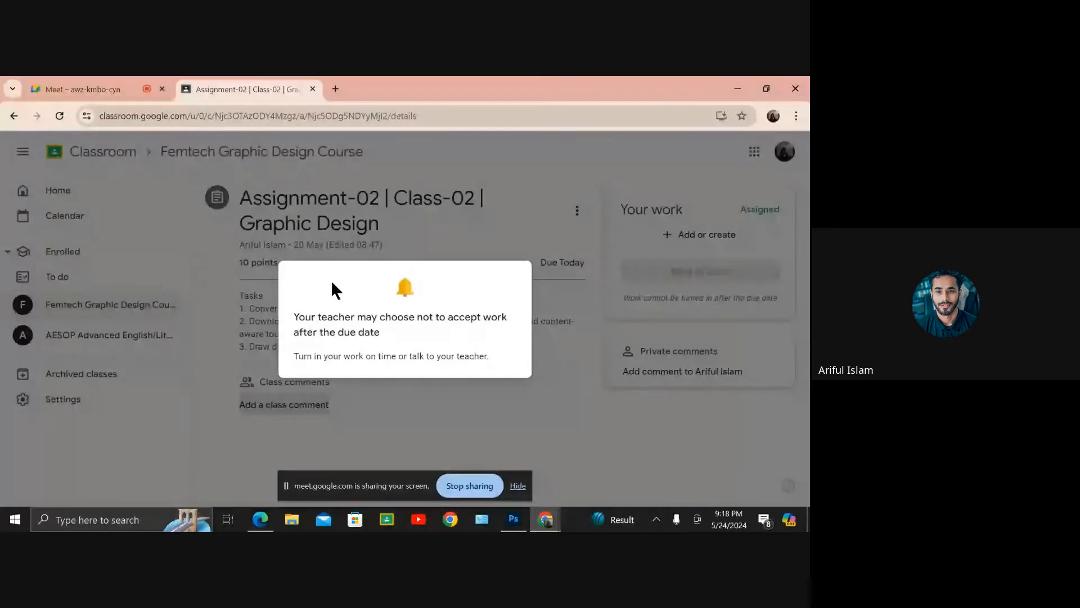
# Step: Dismiss the due-date notice to show Assignment-02's options for adding or creating work, and stop sharing the screen
pyautogui.click(398, 398)
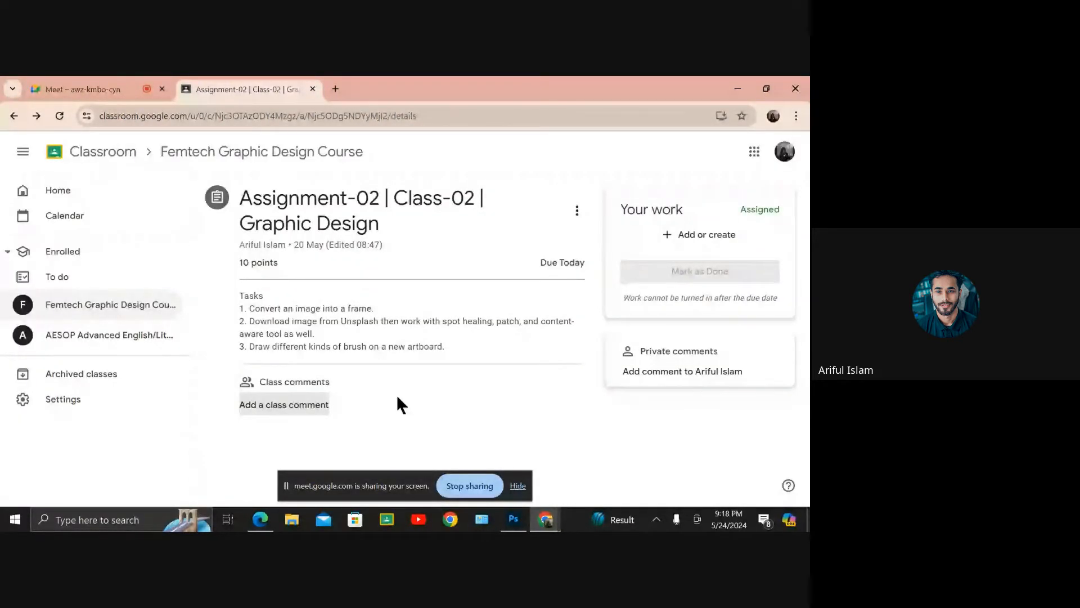
pyautogui.click(702, 237)
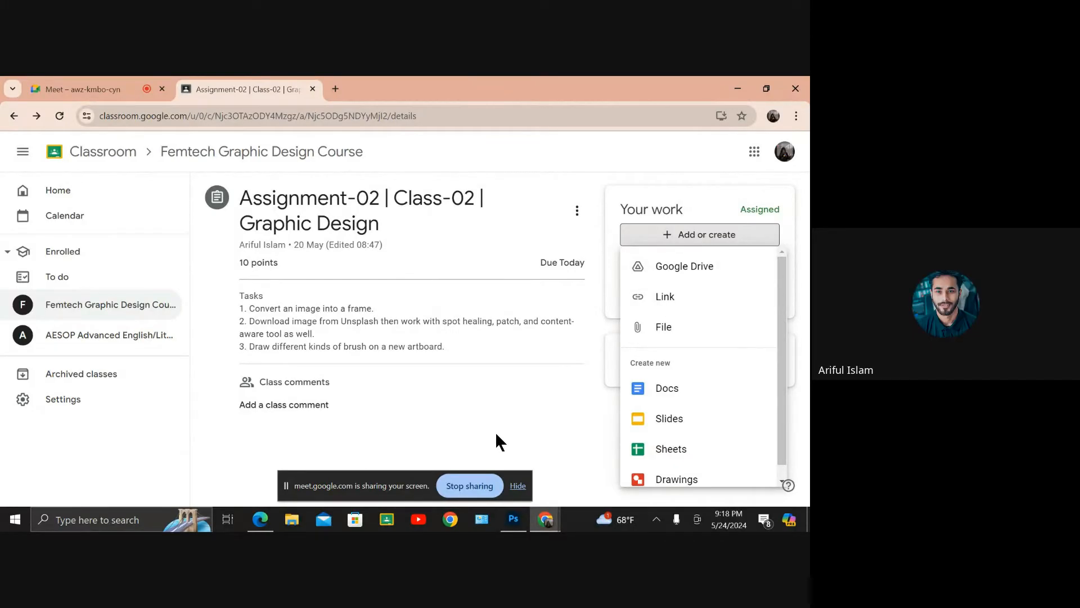
pyautogui.click(475, 487)
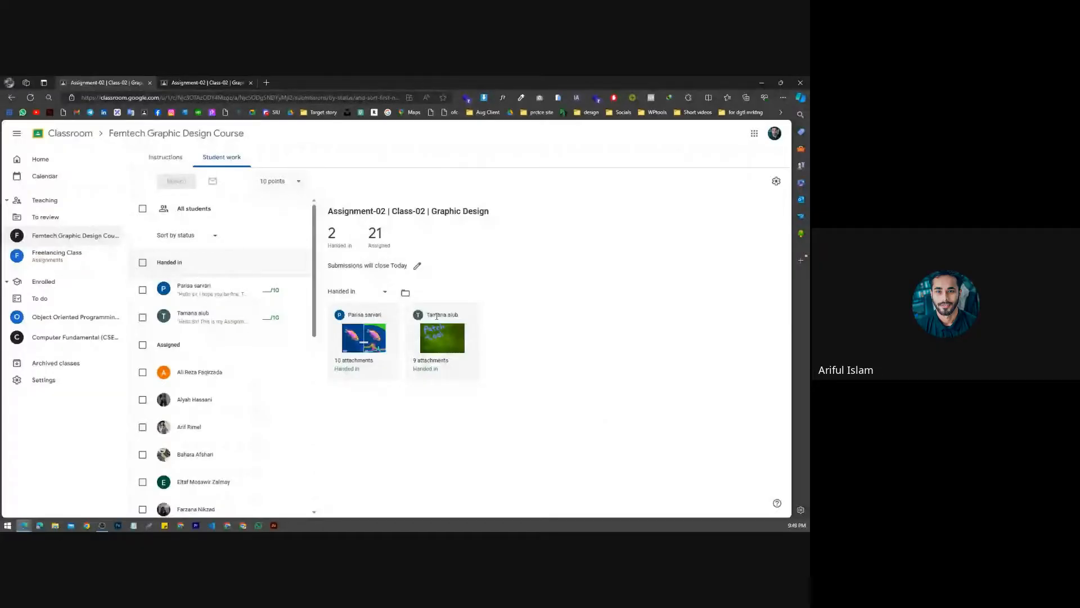
# Step: Highlight the second student's name among the handed-in Assignment-02 submissions and clear the selection
pyautogui.moveTo(429, 317); pyautogui.dragTo(461, 317)
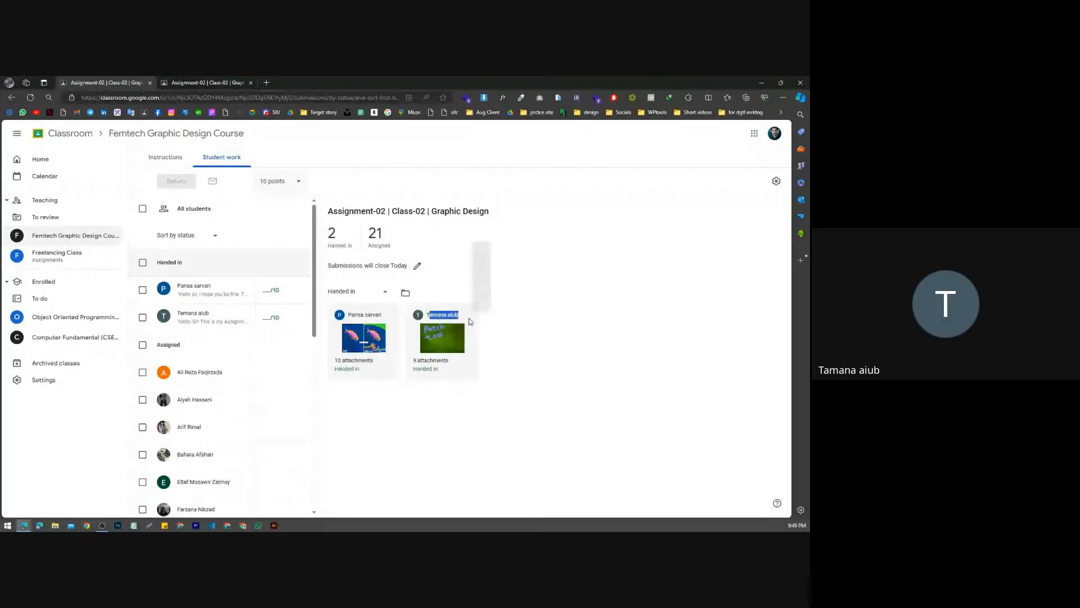
pyautogui.click(549, 369)
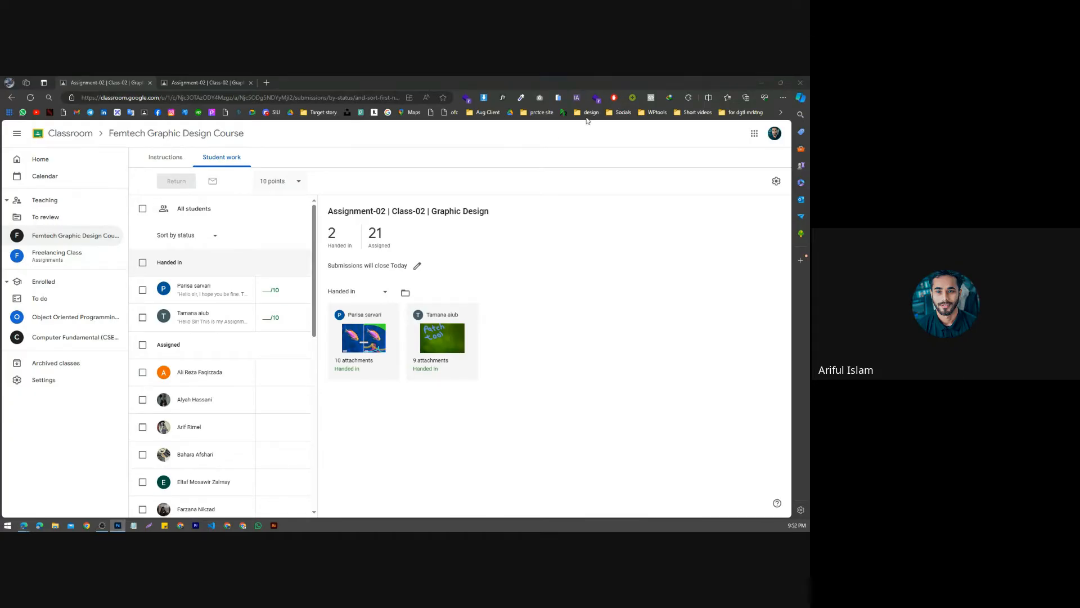
# Step: Switch from the browser to Photoshop and look through the recent files on its home screen
pyautogui.click(762, 82)
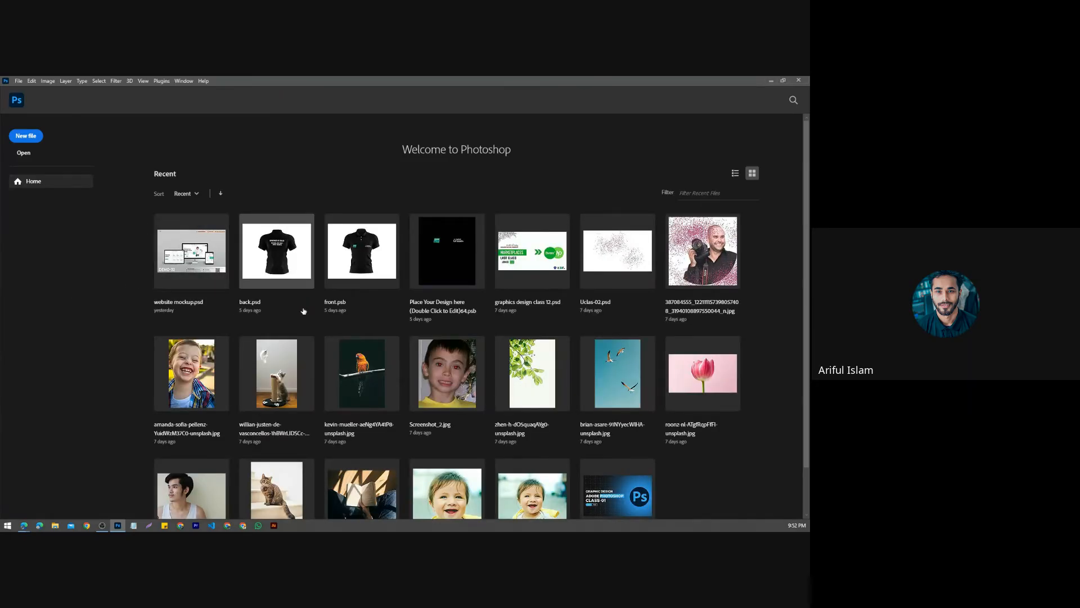
pyautogui.scroll(-1, 565, 378)
pyautogui.scroll(1, 566, 378)
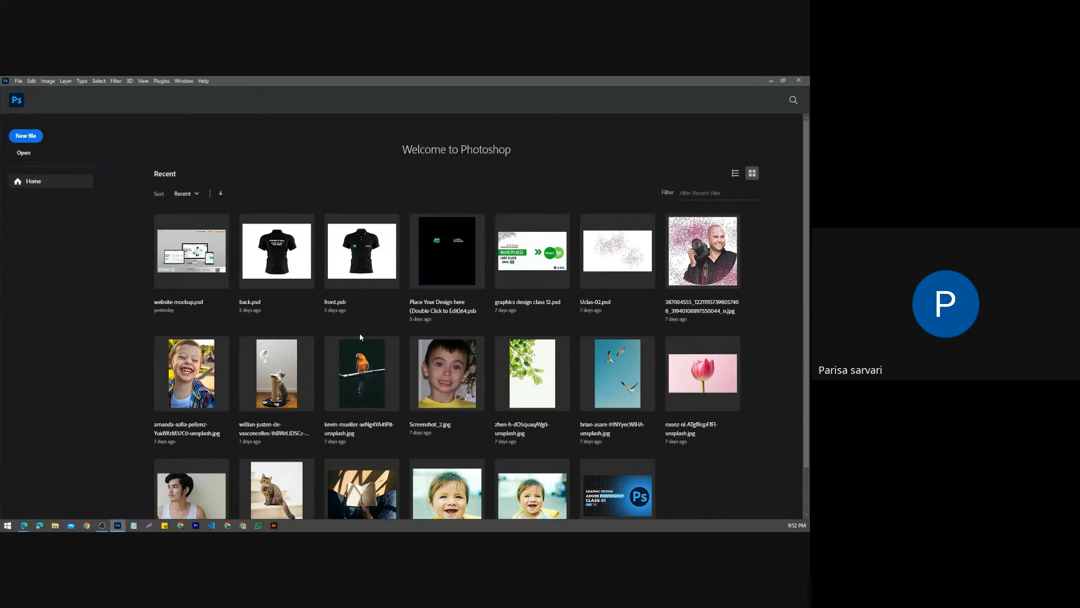
pyautogui.scroll(-1, 240, 344)
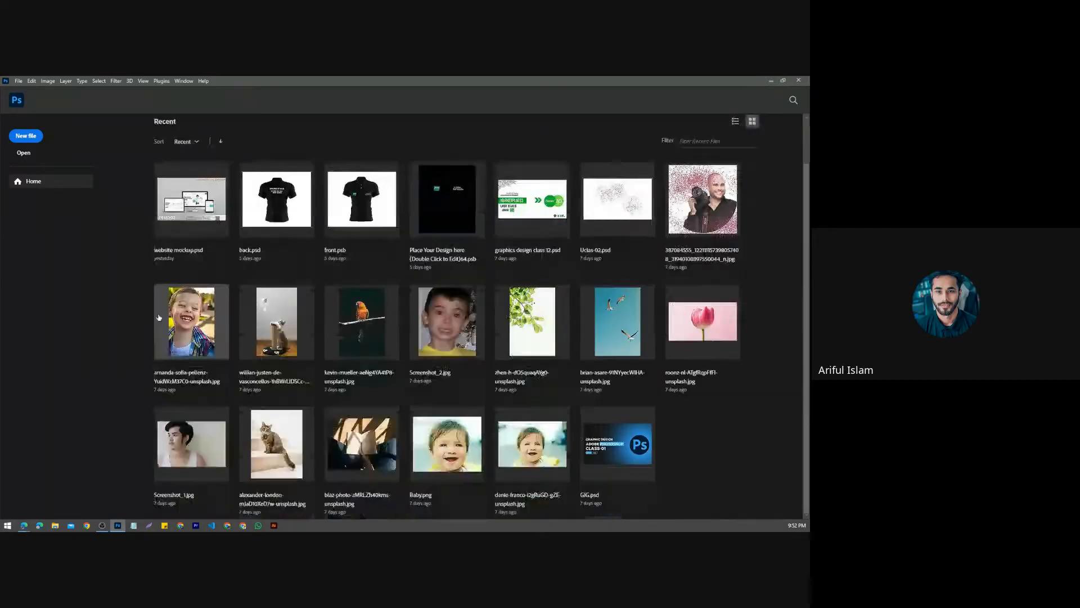
pyautogui.scroll(1, 240, 345)
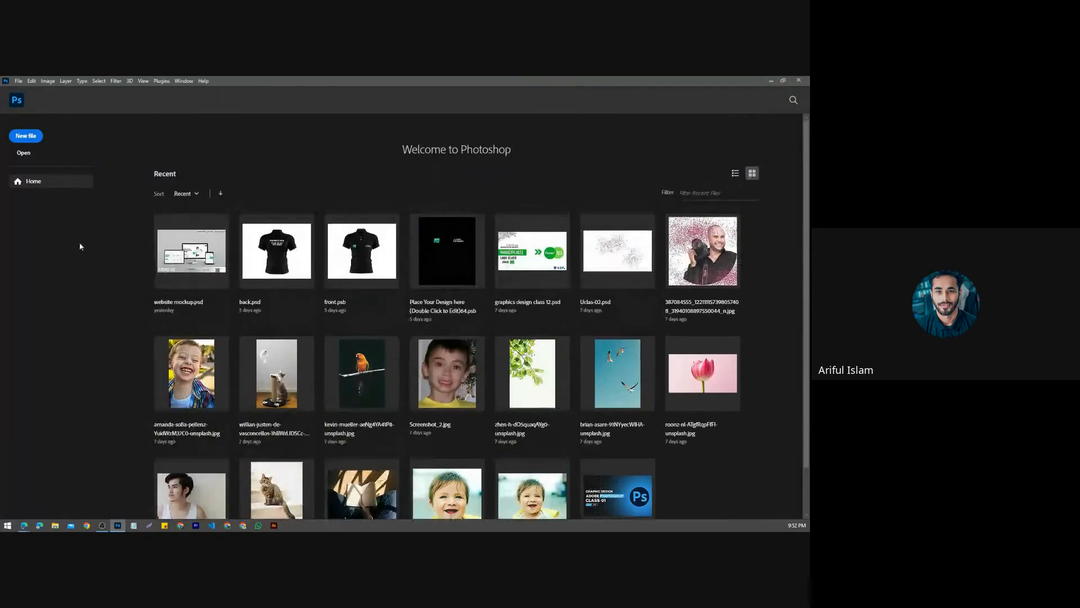
pyautogui.click(24, 153)
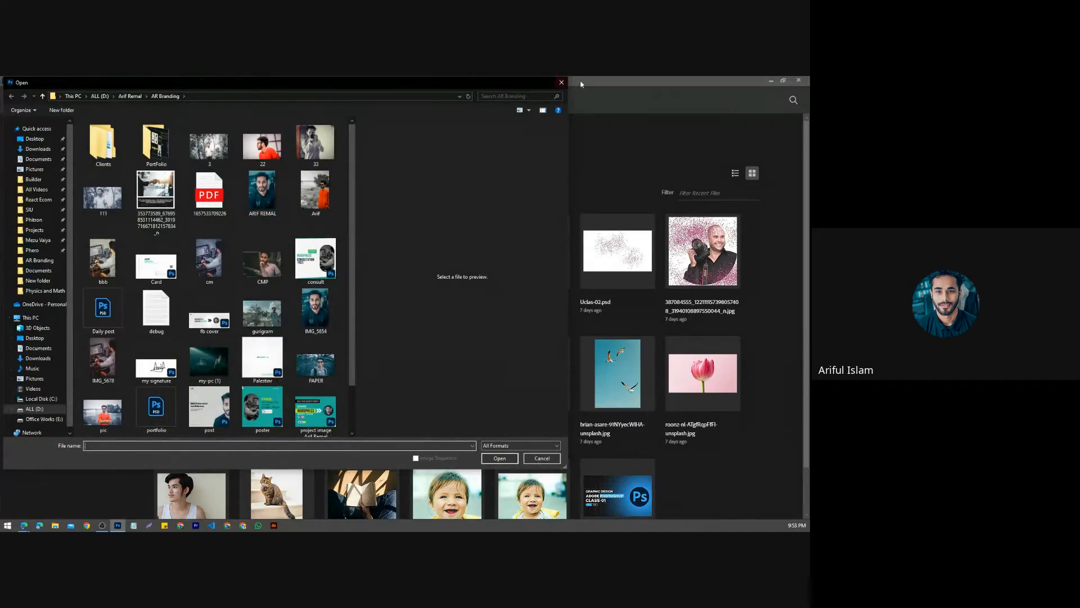
pyautogui.click(561, 83)
pyautogui.click(25, 136)
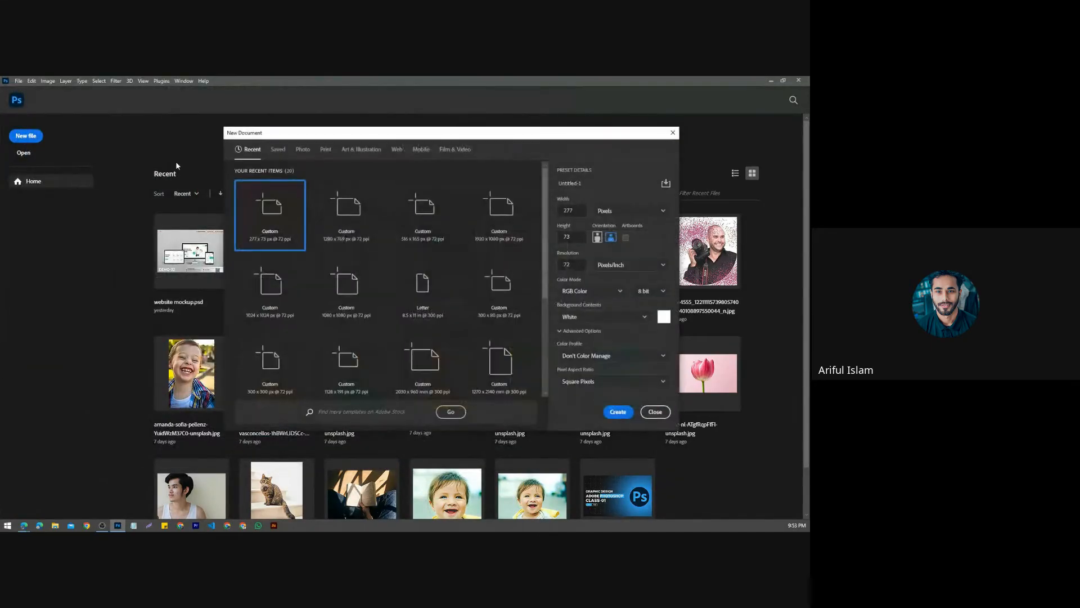
pyautogui.click(673, 132)
# Step: Open the Unsplash photo of green leaves on a white background from the recent files
pyautogui.scroll(-1, 459, 323)
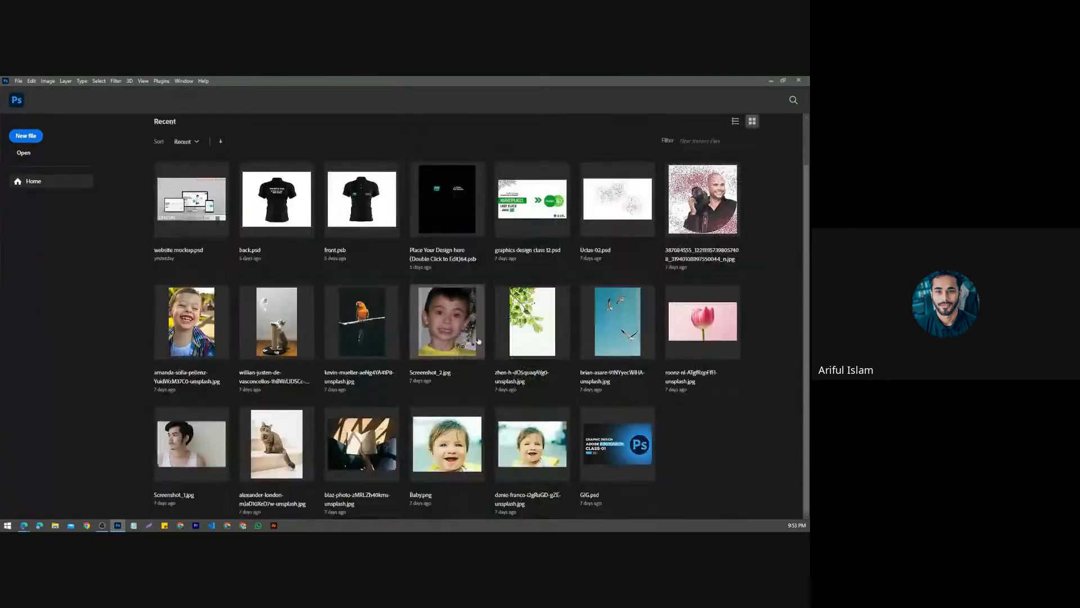
pyautogui.click(529, 310)
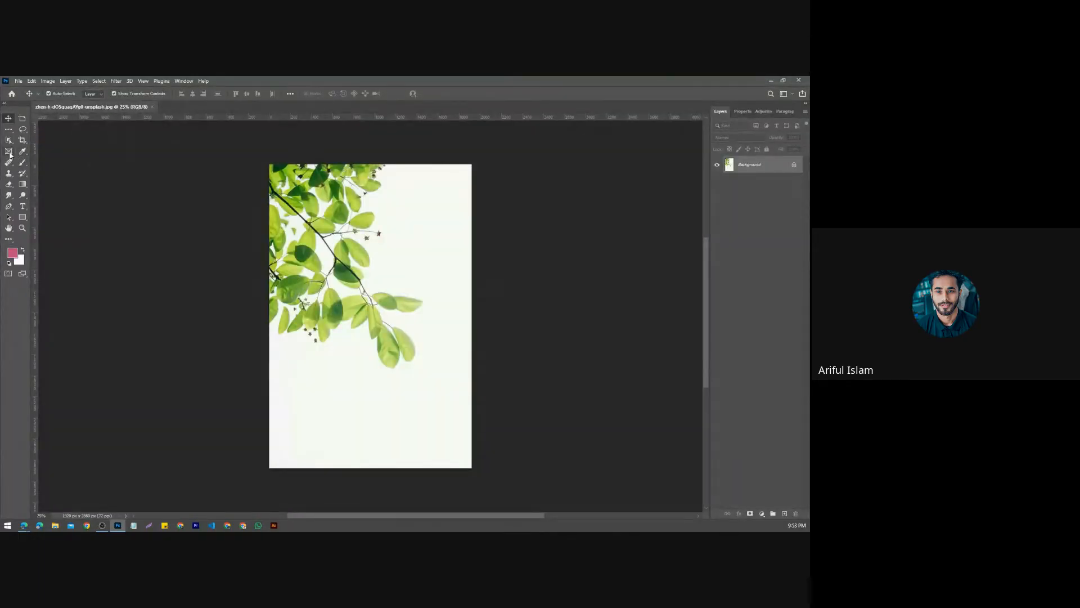
# Step: Try to extend the leaf photo slightly past its right edge with the Crop tool, undo it and return to the Move tool
pyautogui.click(23, 140)
pyautogui.rightClick(22, 140)
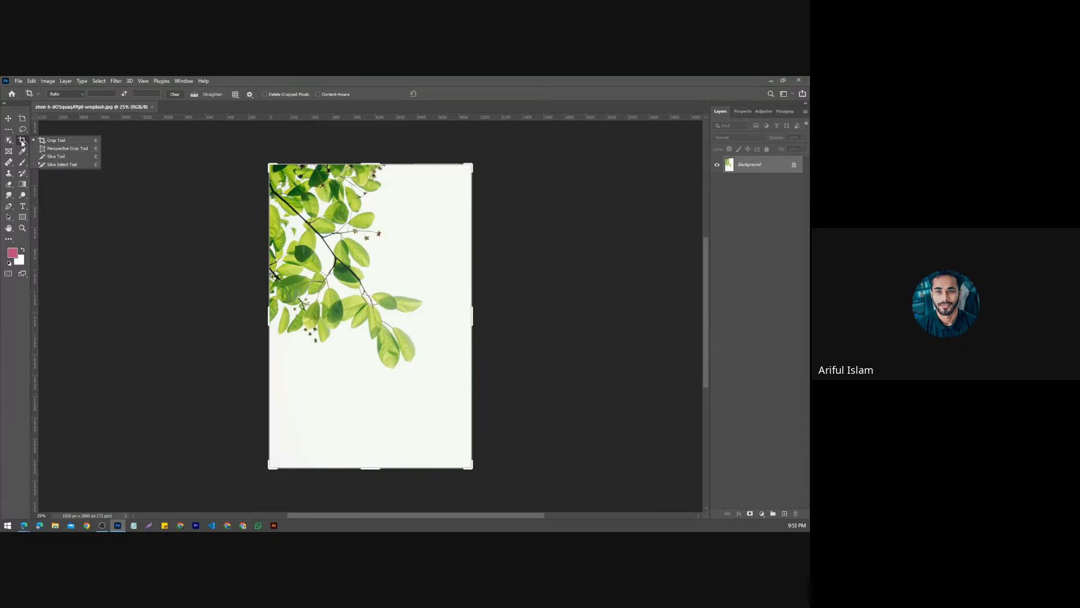
pyautogui.click(39, 141)
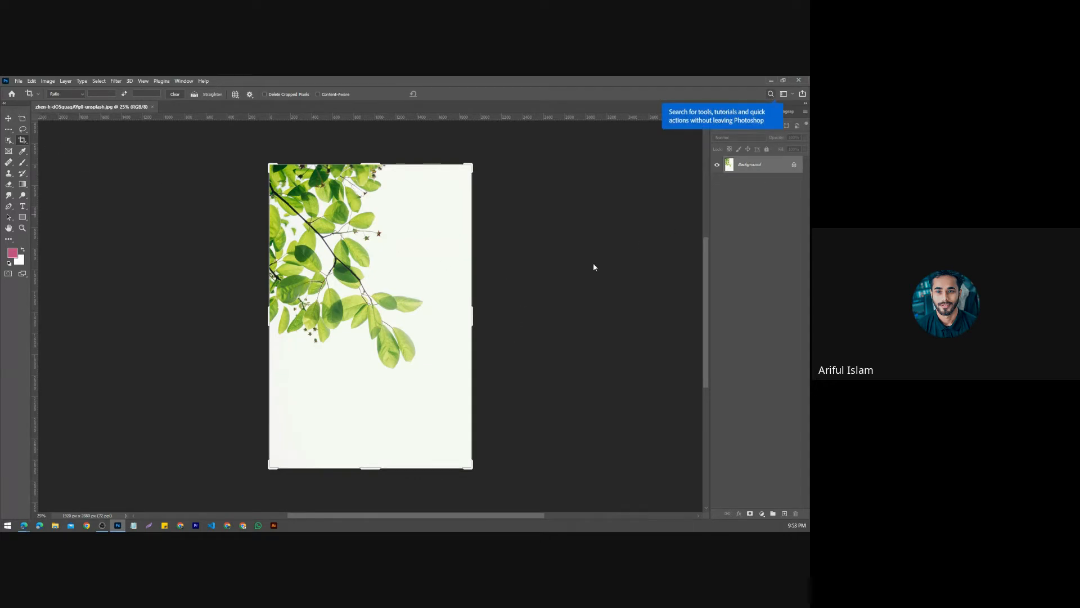
pyautogui.moveTo(470, 320)
pyautogui.mouseDown()
pyautogui.moveTo(520, 304)
pyautogui.moveTo(505, 318)
pyautogui.moveTo(461, 315)
pyautogui.moveTo(478, 313)
pyautogui.mouseUp()
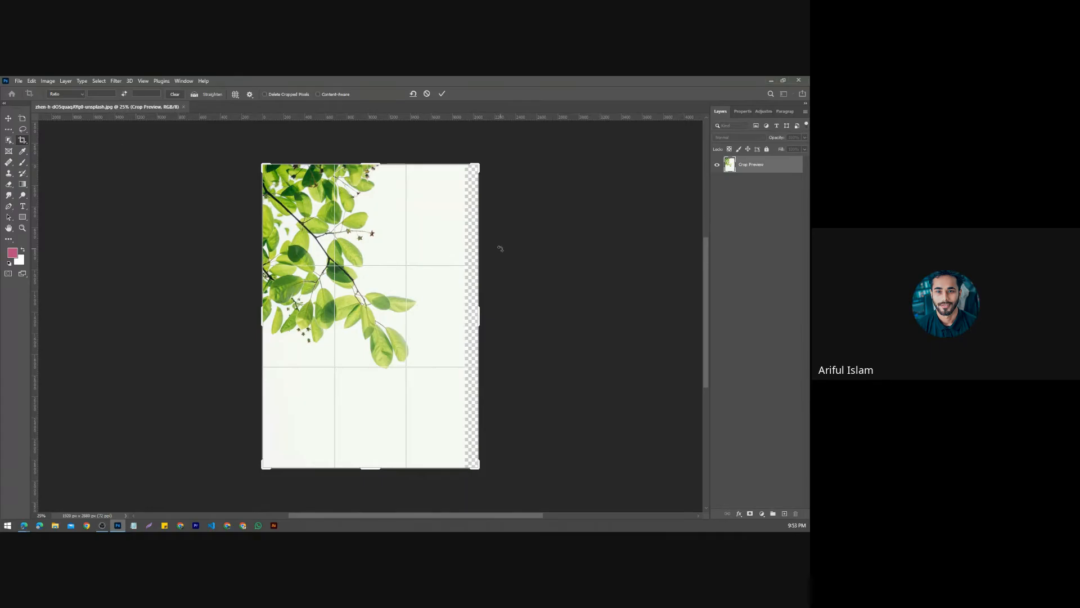
pyautogui.hotkey('ctrl', 'z')
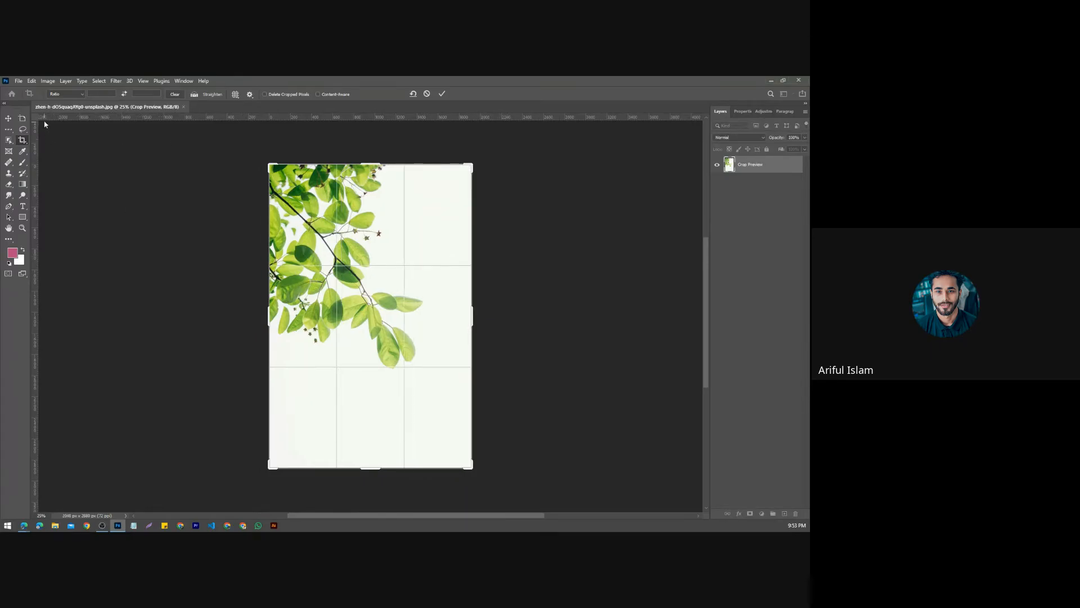
pyautogui.click(8, 118)
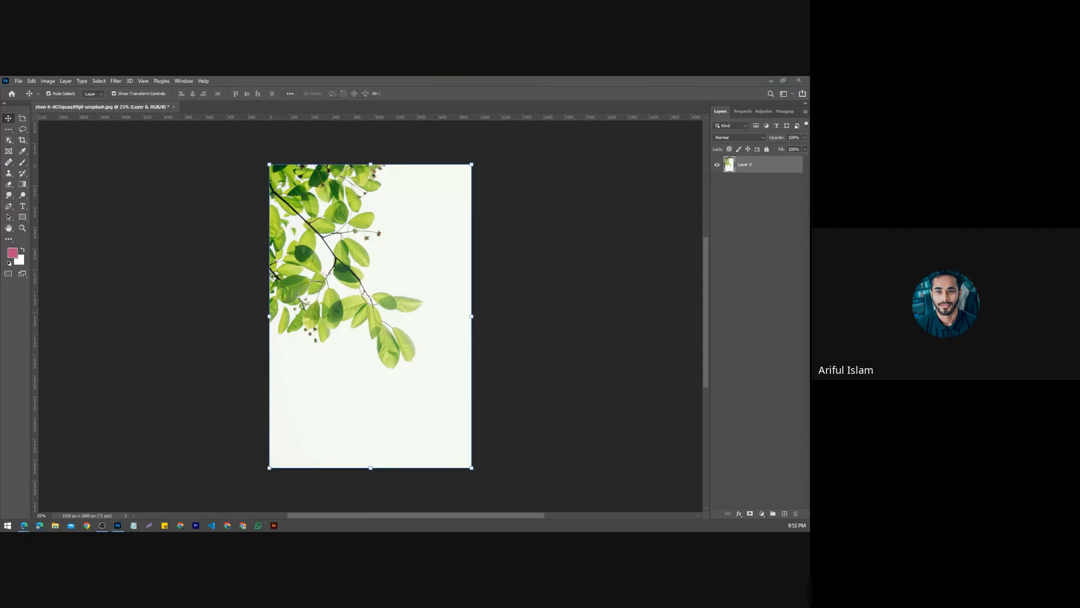
# Step: Outline the leaf photo and the empty area to its right with red rectangles in a screen capture, and discard the capture
pyautogui.press('Print')
pyautogui.moveTo(191, 145); pyautogui.dragTo(597, 491)
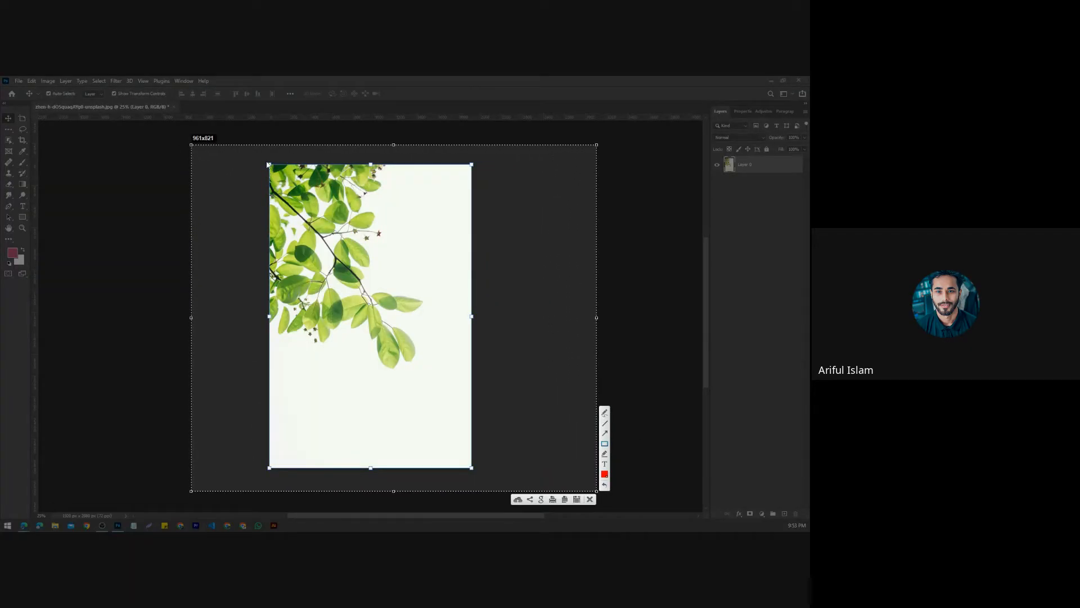
pyautogui.moveTo(268, 165); pyautogui.dragTo(473, 470)
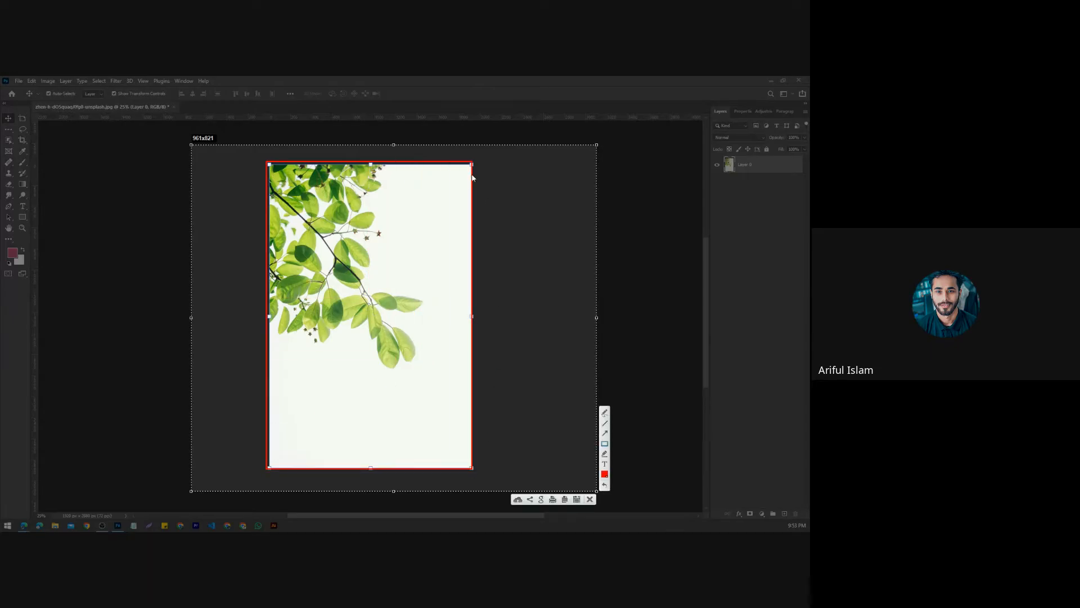
pyautogui.moveTo(472, 165); pyautogui.dragTo(561, 468)
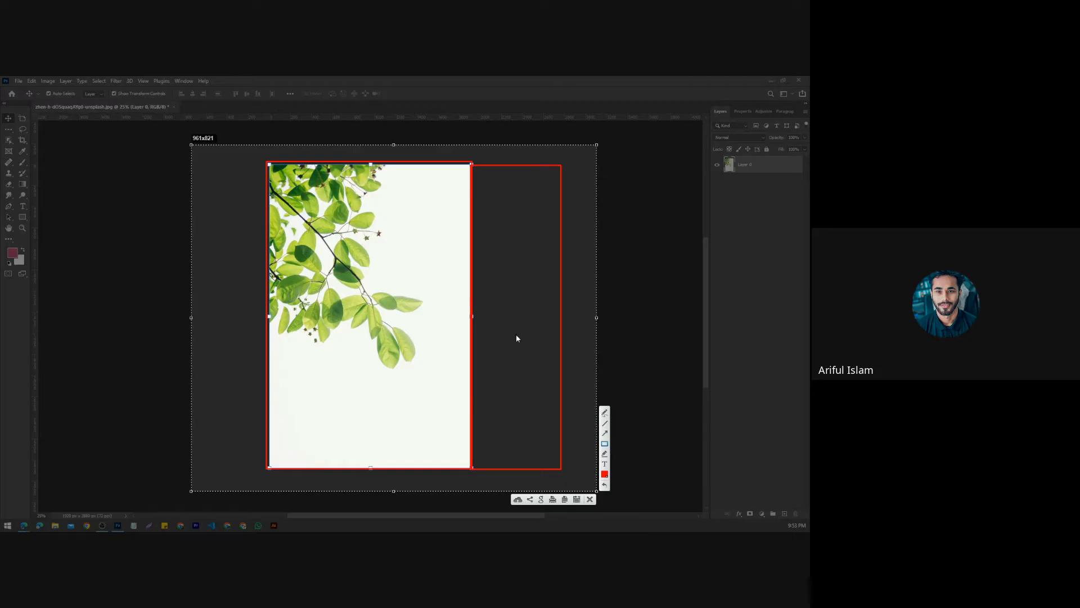
pyautogui.click(591, 499)
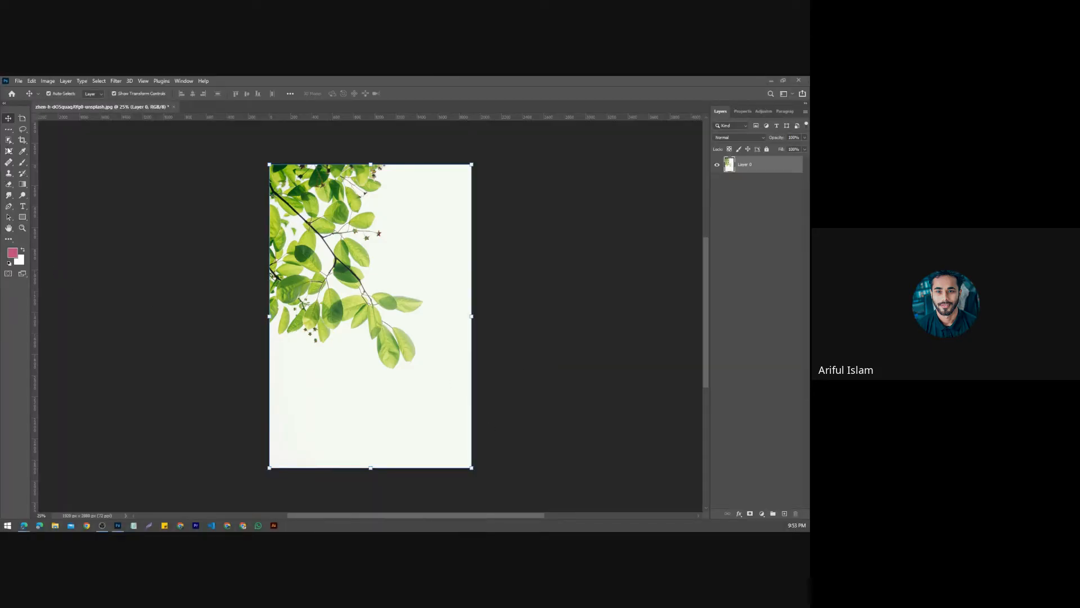
# Step: Enable Content-Aware for the Crop tool and extend the crop frame past the photo's right edge
pyautogui.click(22, 142)
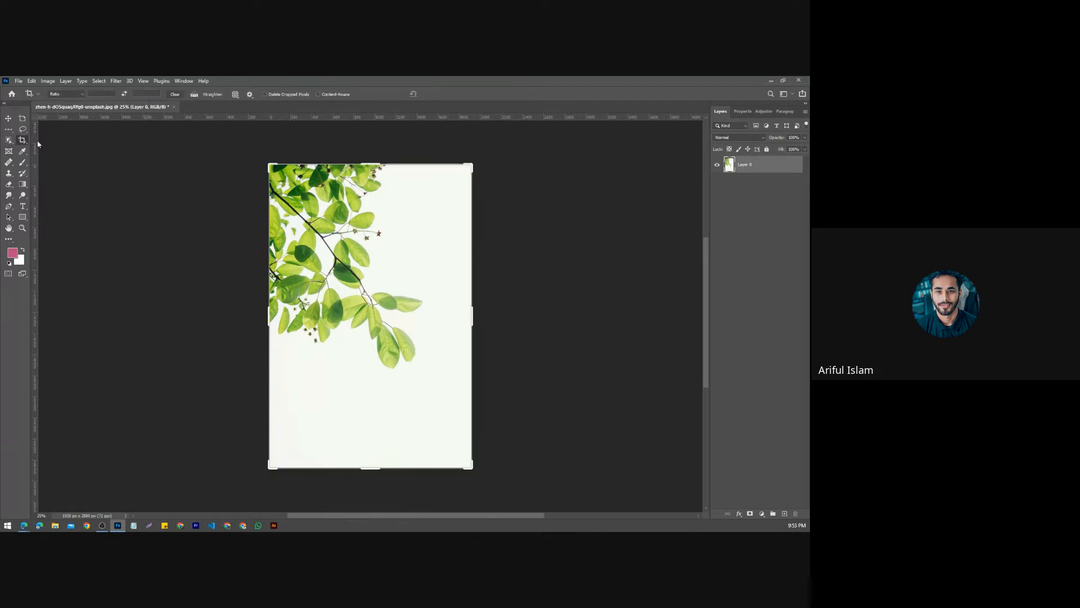
pyautogui.click(325, 97)
pyautogui.moveTo(471, 324); pyautogui.dragTo(491, 325)
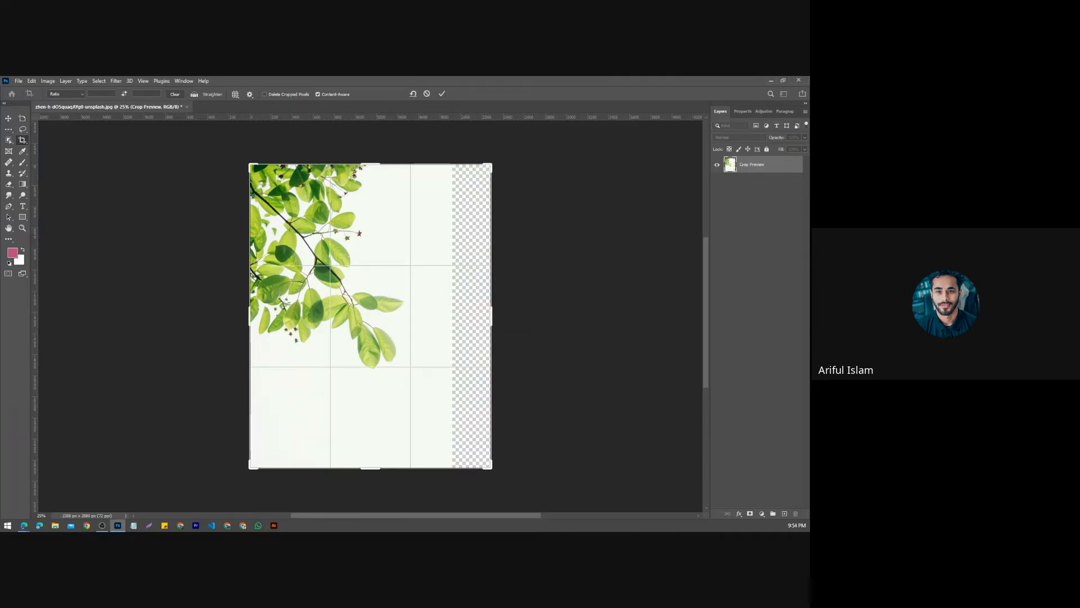
# Step: Mark the transparent strip beside the photo with red pen strokes in a screen capture, and discard the capture
pyautogui.press('Print')
pyautogui.moveTo(393, 148); pyautogui.dragTo(590, 457)
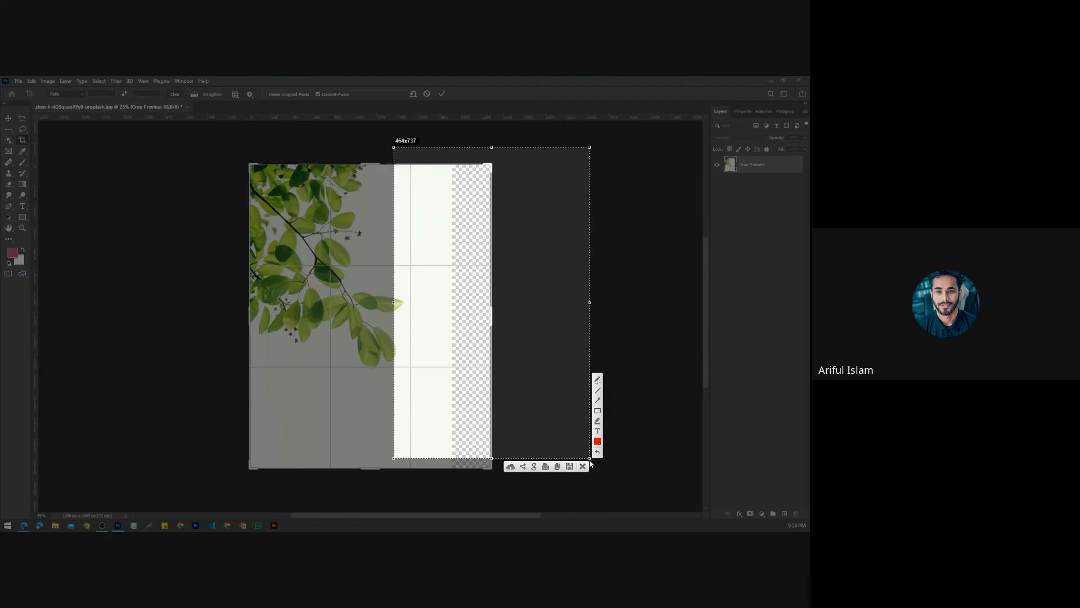
pyautogui.click(598, 381)
pyautogui.moveTo(512, 275)
pyautogui.mouseDown()
pyautogui.moveTo(471, 314)
pyautogui.moveTo(492, 310)
pyautogui.mouseUp()
pyautogui.moveTo(491, 327)
pyautogui.mouseDown()
pyautogui.moveTo(458, 410)
pyautogui.moveTo(492, 413)
pyautogui.mouseUp()
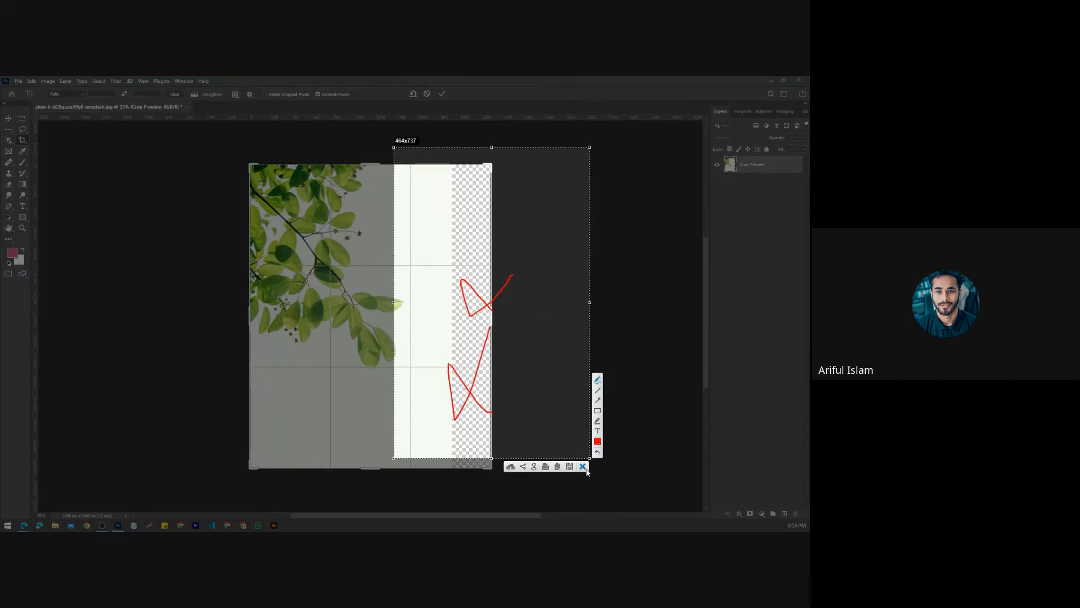
pyautogui.click(583, 466)
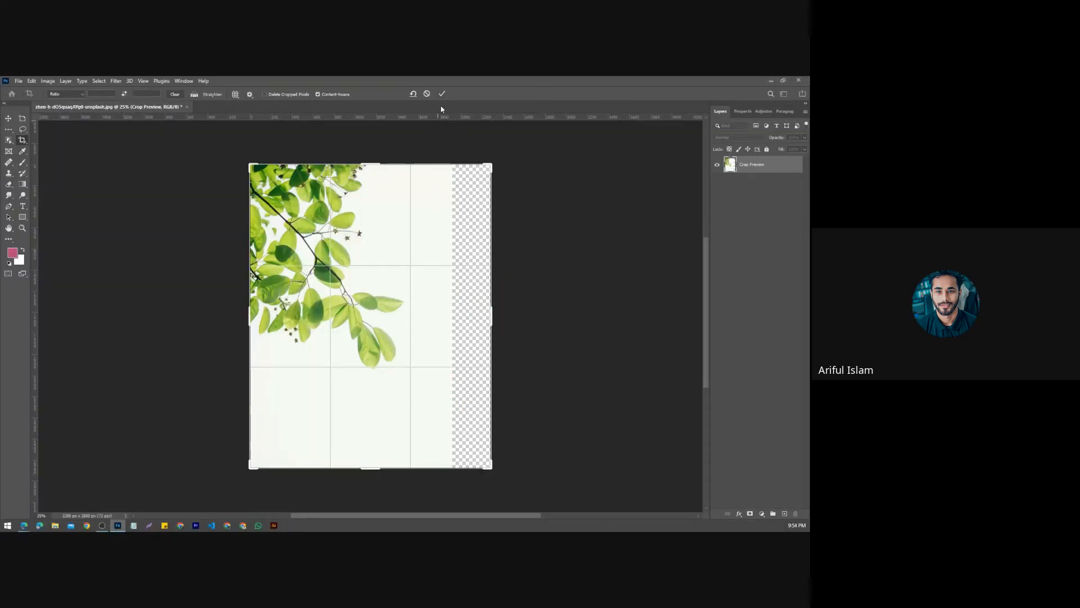
# Step: Apply the content-aware crop to the leaf photo and select the Healing Brush tool
pyautogui.click(442, 94)
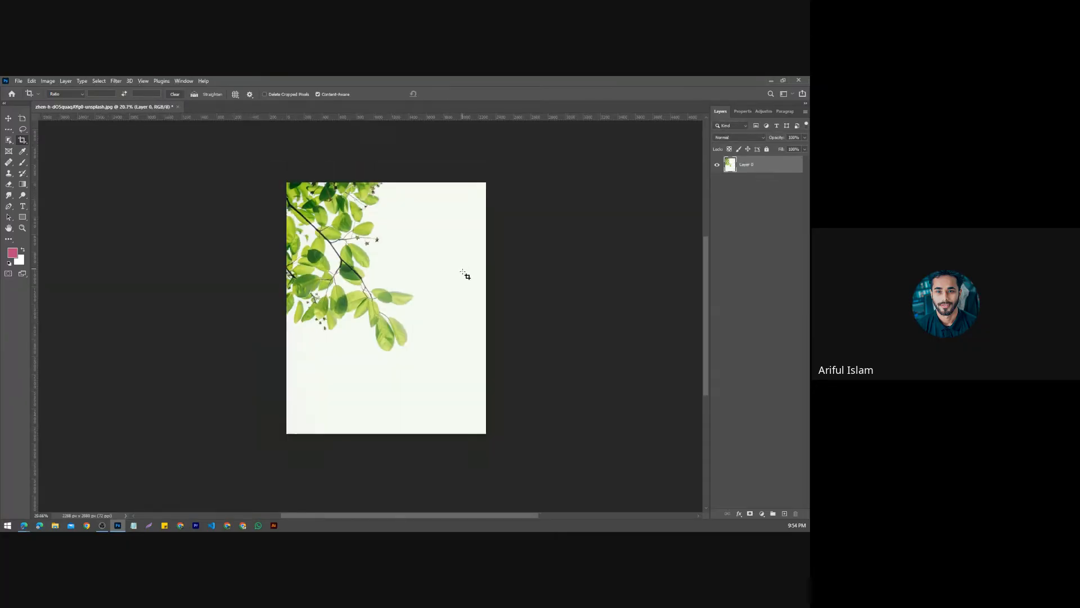
pyautogui.rightClick(10, 162)
pyautogui.click(65, 168)
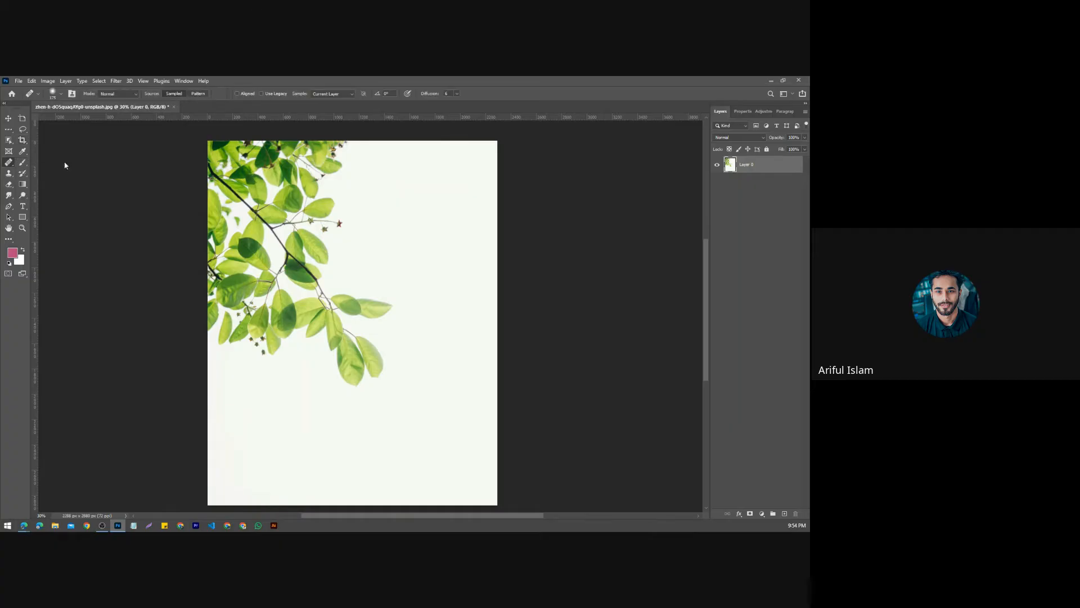
# Step: Browse the Downloads folder for a sample photo to open, previewing the towel portrait, and leave the dialog without opening a file
pyautogui.click(18, 81)
pyautogui.click(28, 101)
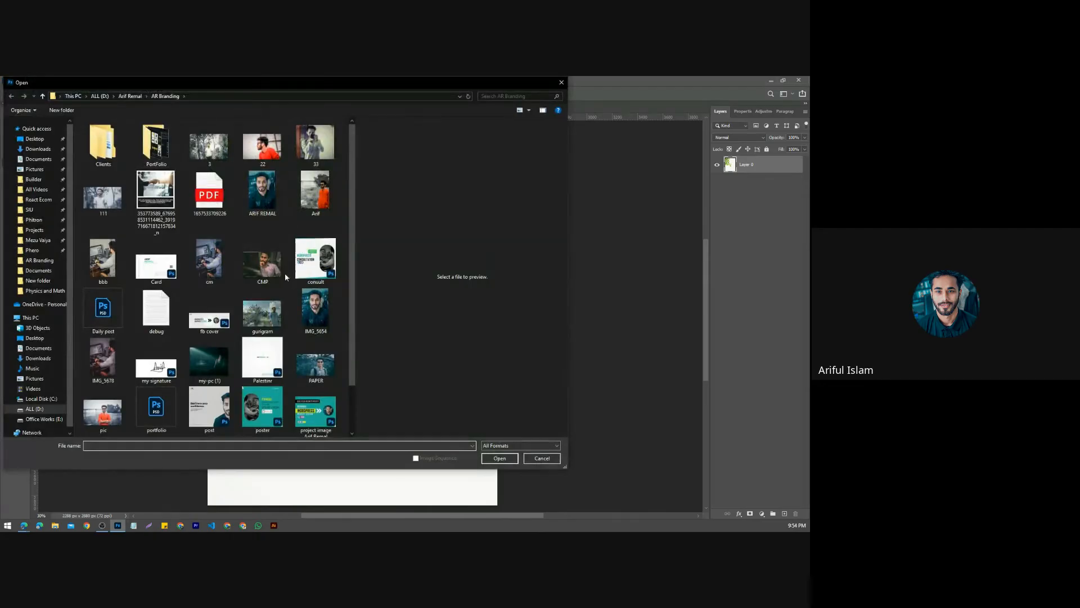
pyautogui.click(37, 149)
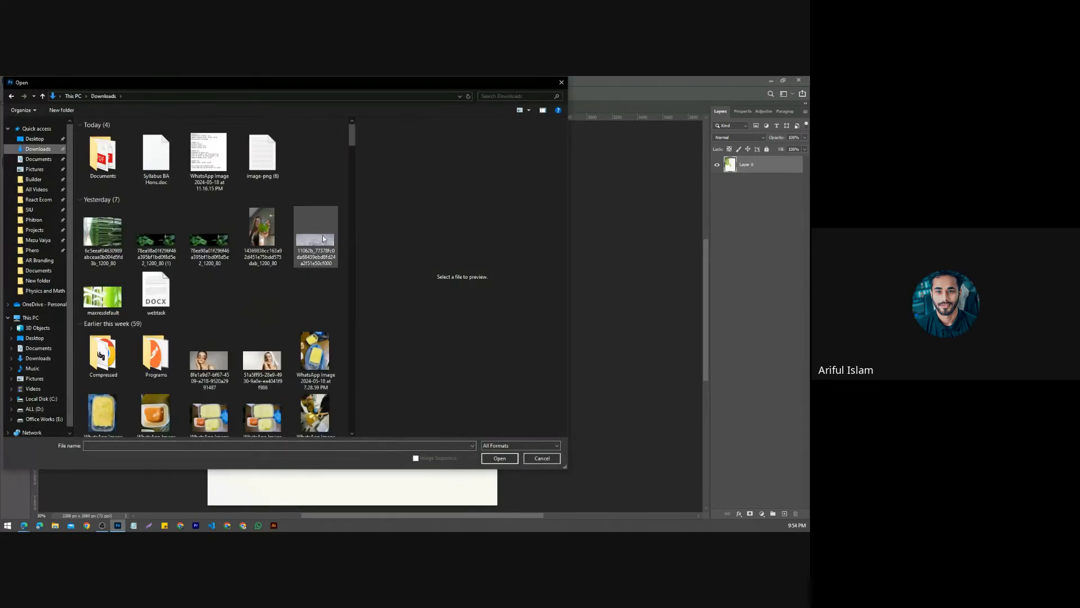
pyautogui.click(277, 375)
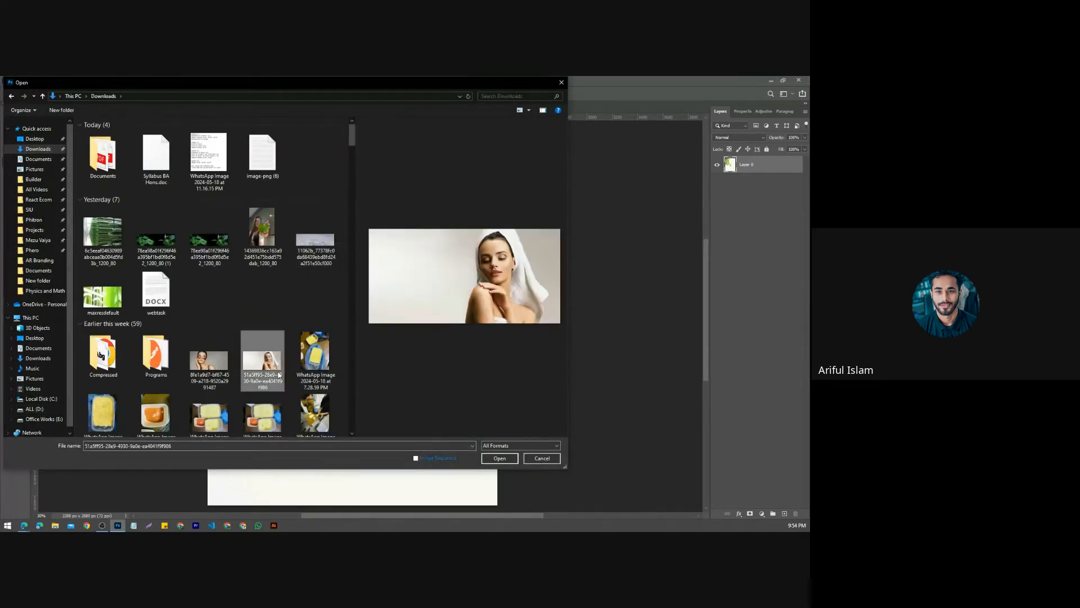
pyautogui.scroll(-2, 279, 375)
pyautogui.scroll(-2, 264, 376)
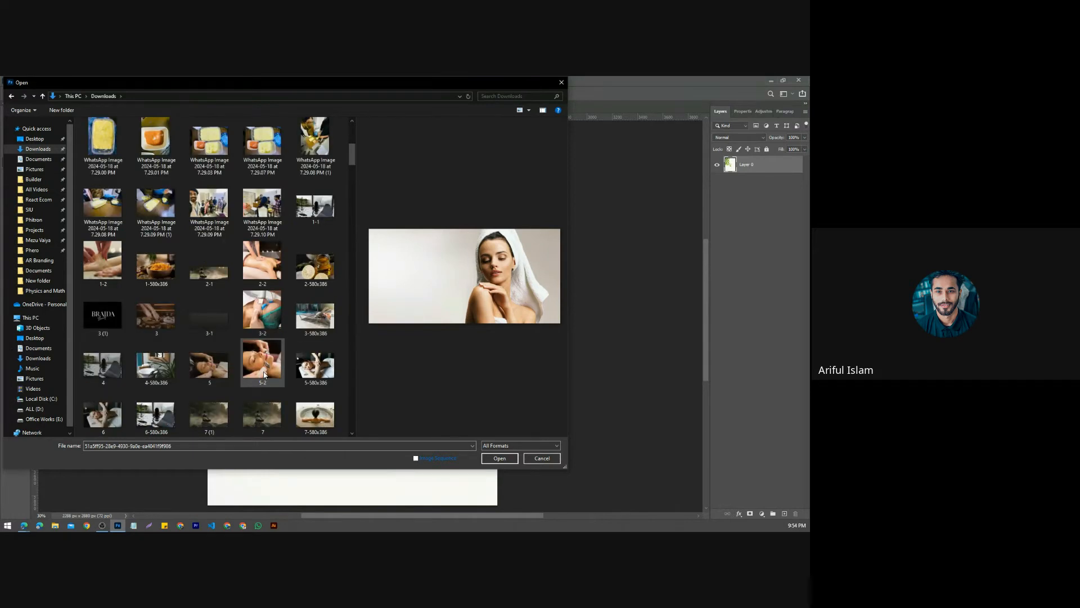
pyautogui.scroll(-5, 264, 375)
pyautogui.scroll(-3, 263, 375)
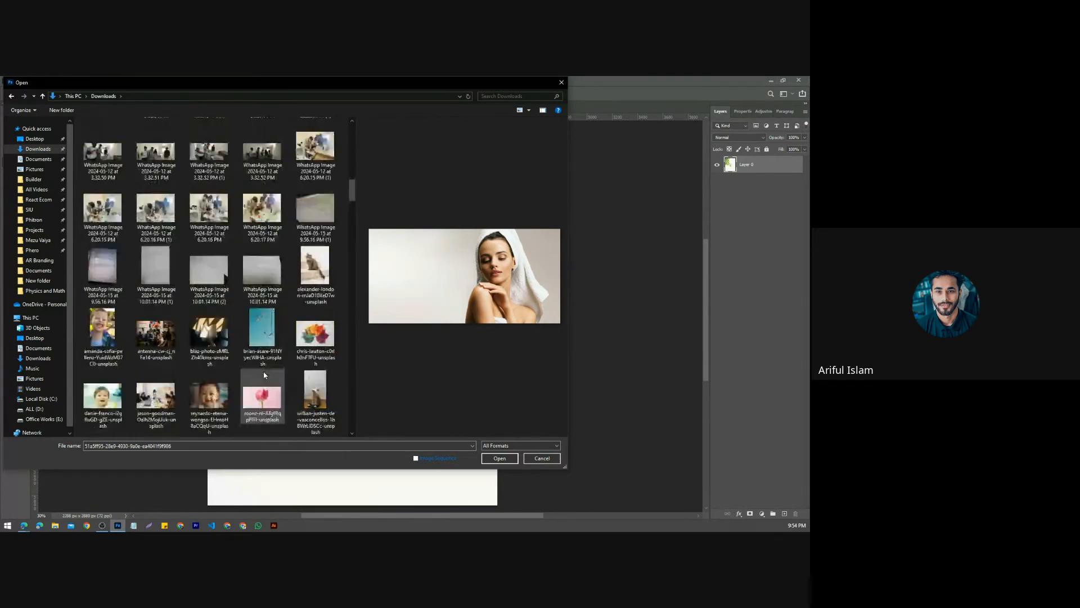
pyautogui.scroll(-3, 263, 375)
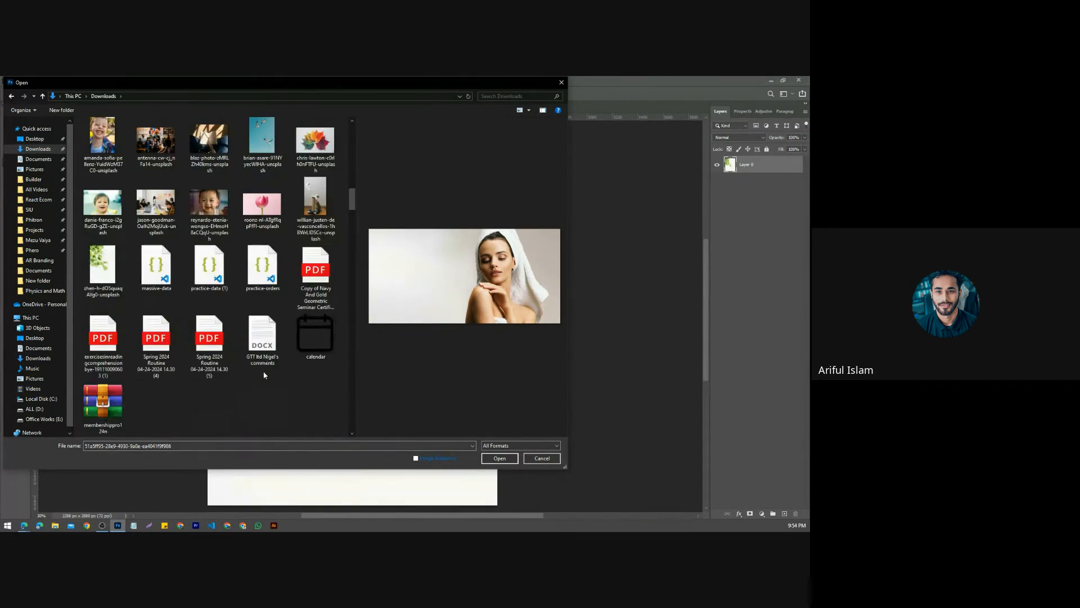
pyautogui.scroll(2, 264, 375)
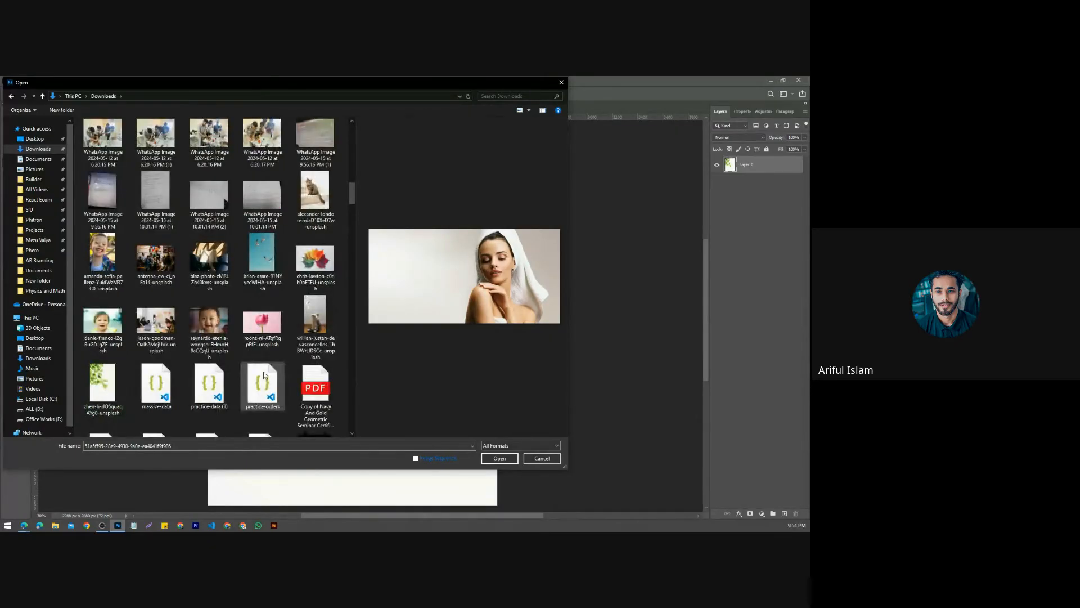
pyautogui.click(561, 83)
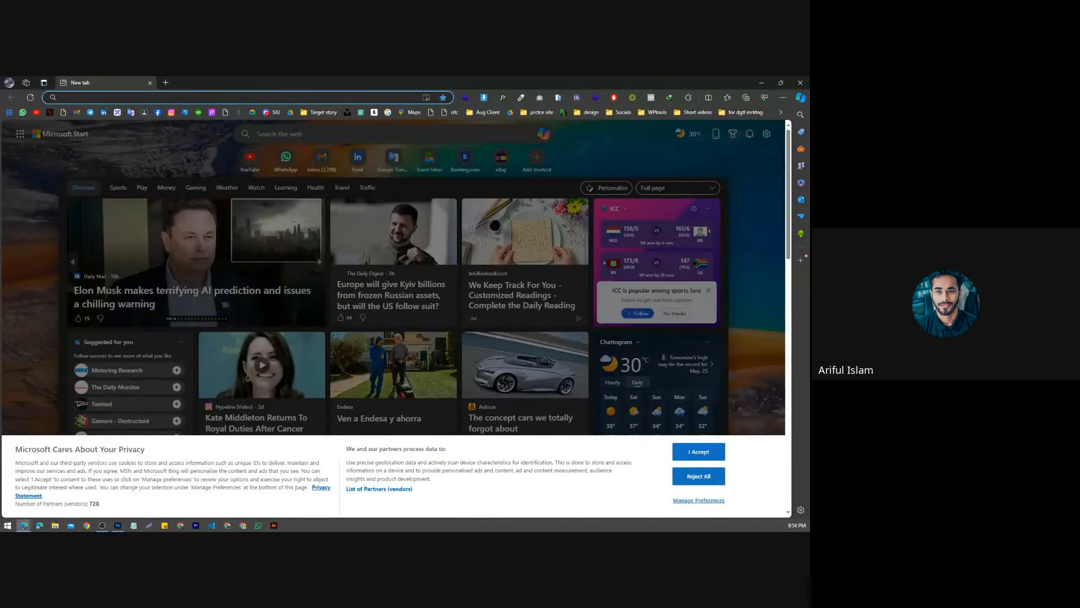
# Step: Switch to the web browser and search Google for "spot face image"
pyautogui.scroll(-1, 311, 288)
pyautogui.scroll(2, 284, 150)
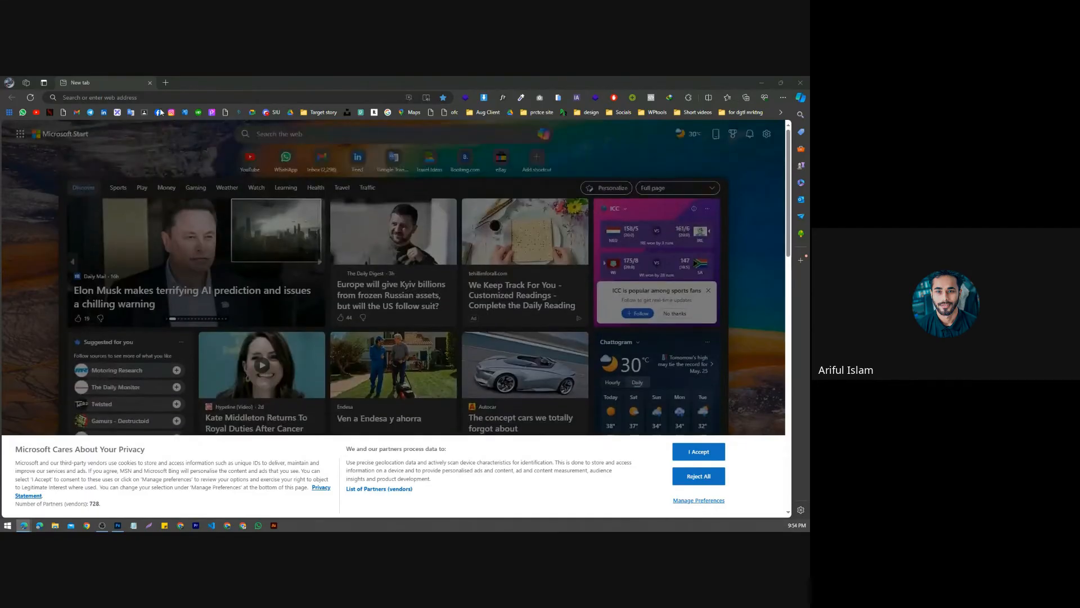
pyautogui.click(156, 100)
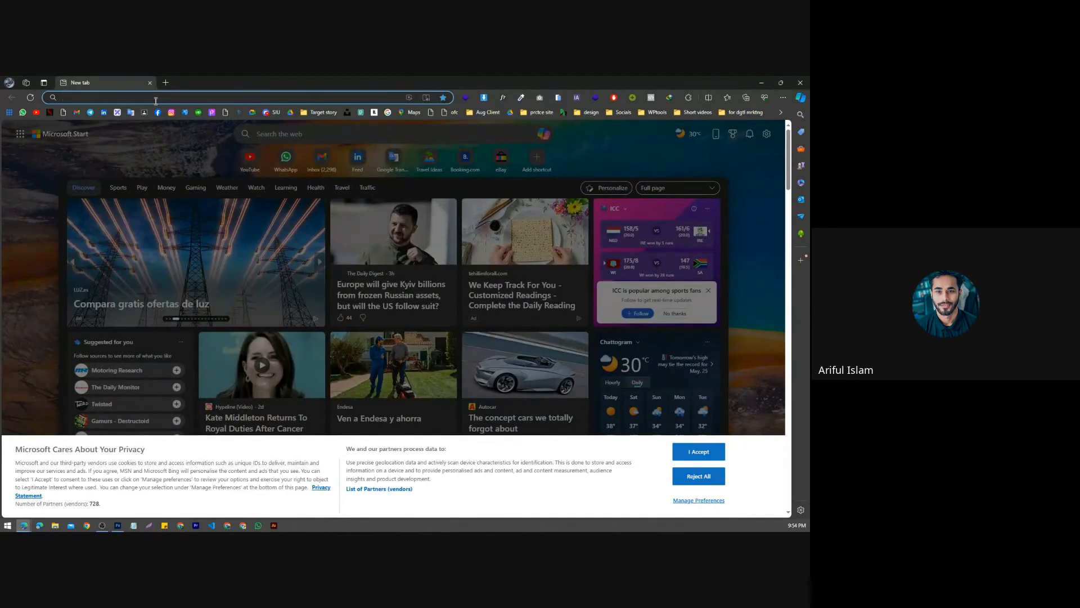
pyautogui.write('spo')
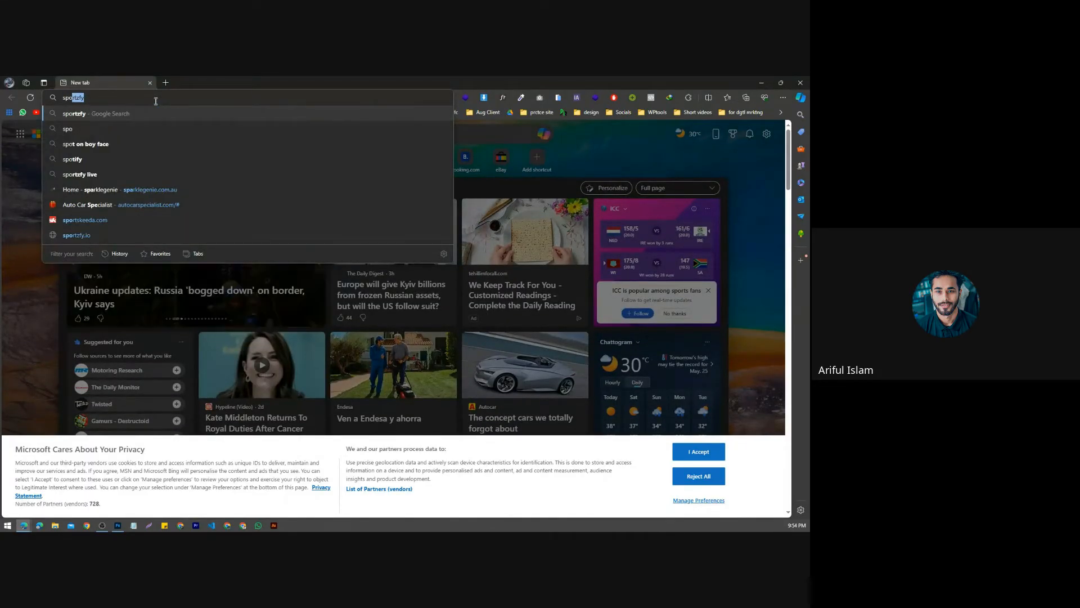
pyautogui.write('t')
pyautogui.press('Return')
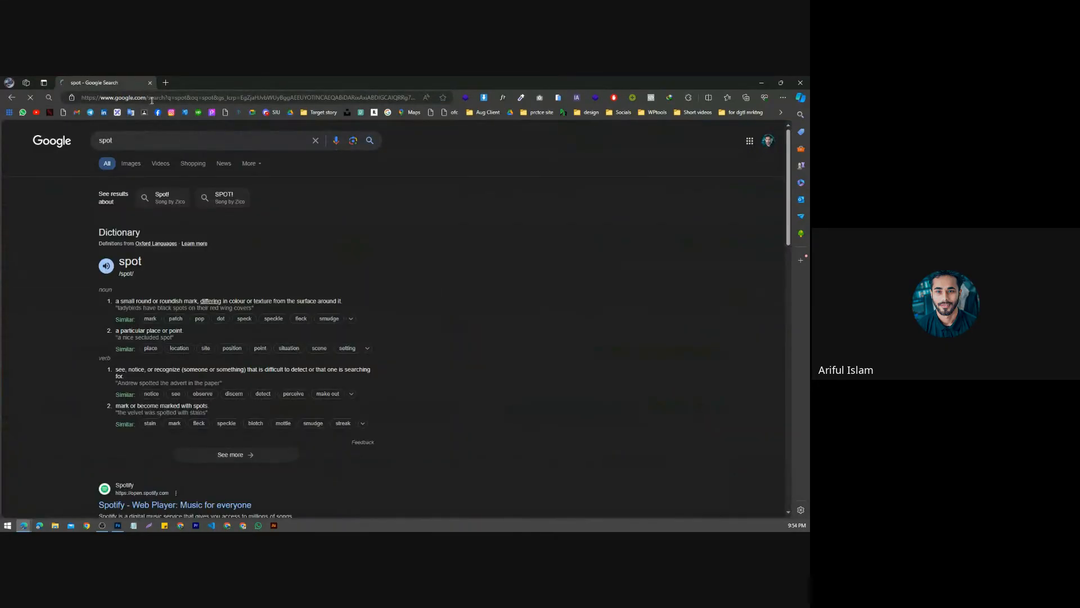
pyautogui.click(118, 140)
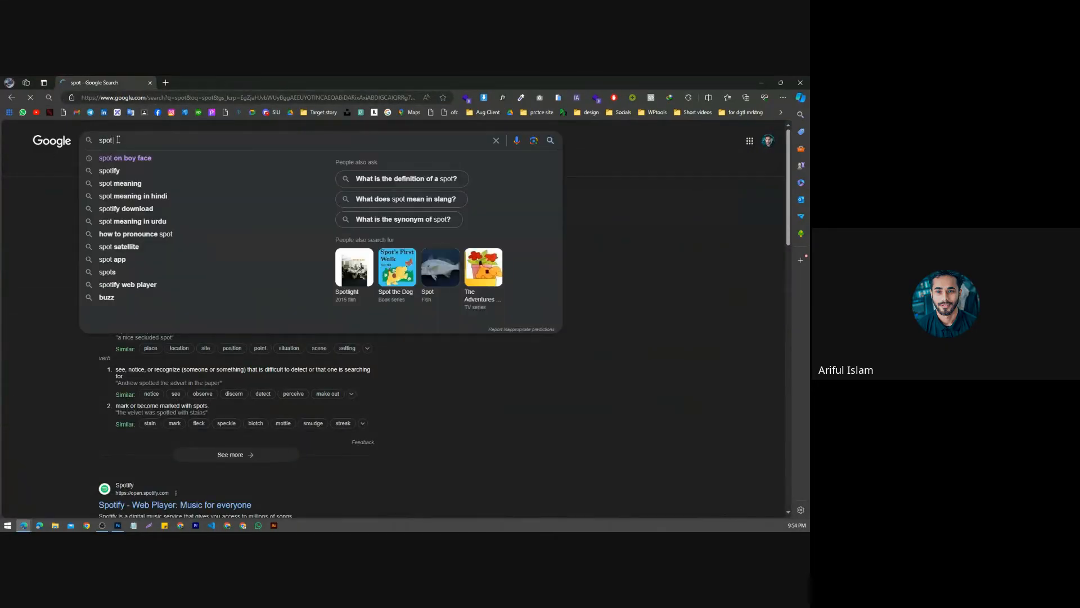
pyautogui.write('face image')
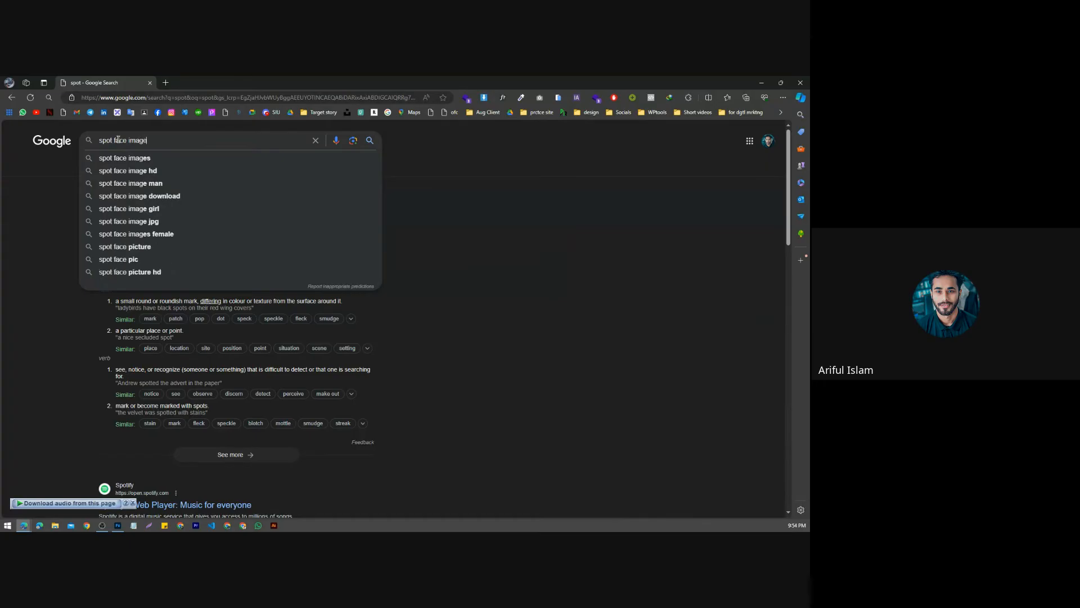
pyautogui.press('Return')
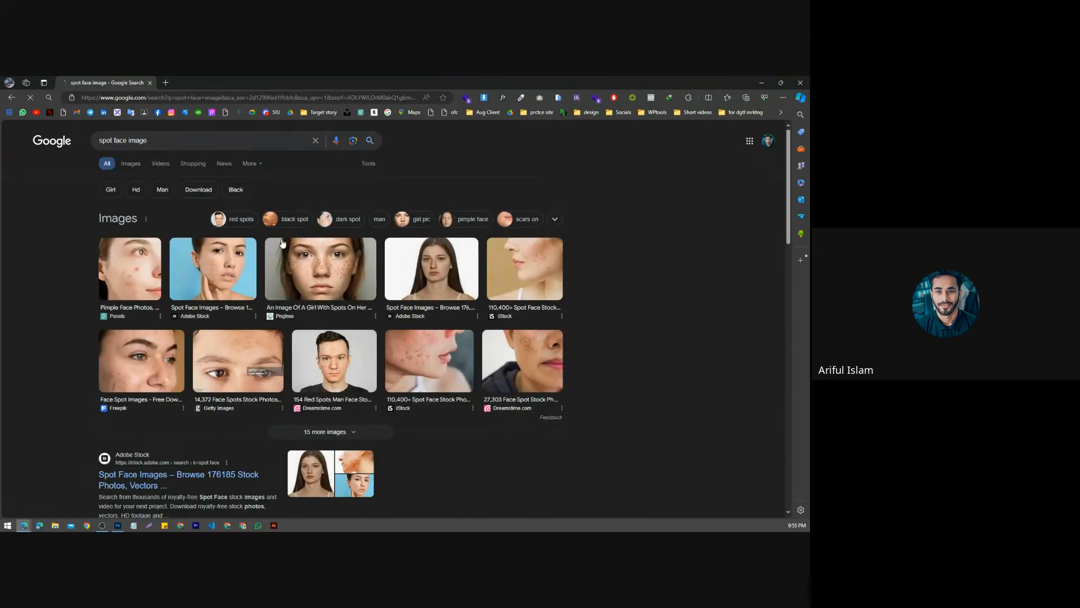
# Step: Open unsplash.com in a new browser tab and view its home page
pyautogui.click(166, 82)
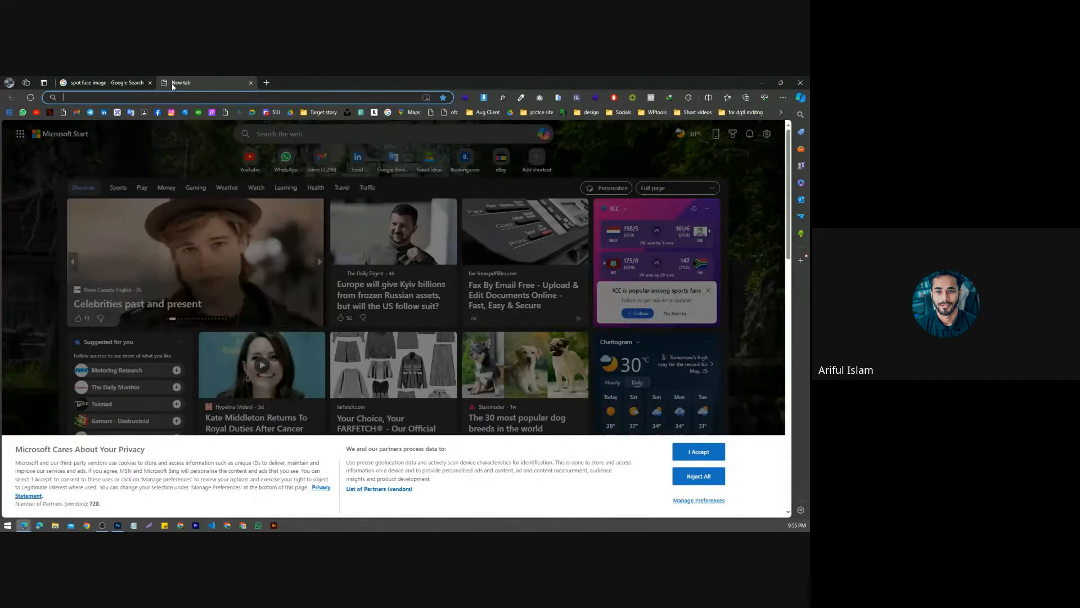
pyautogui.write('unsplash.com')
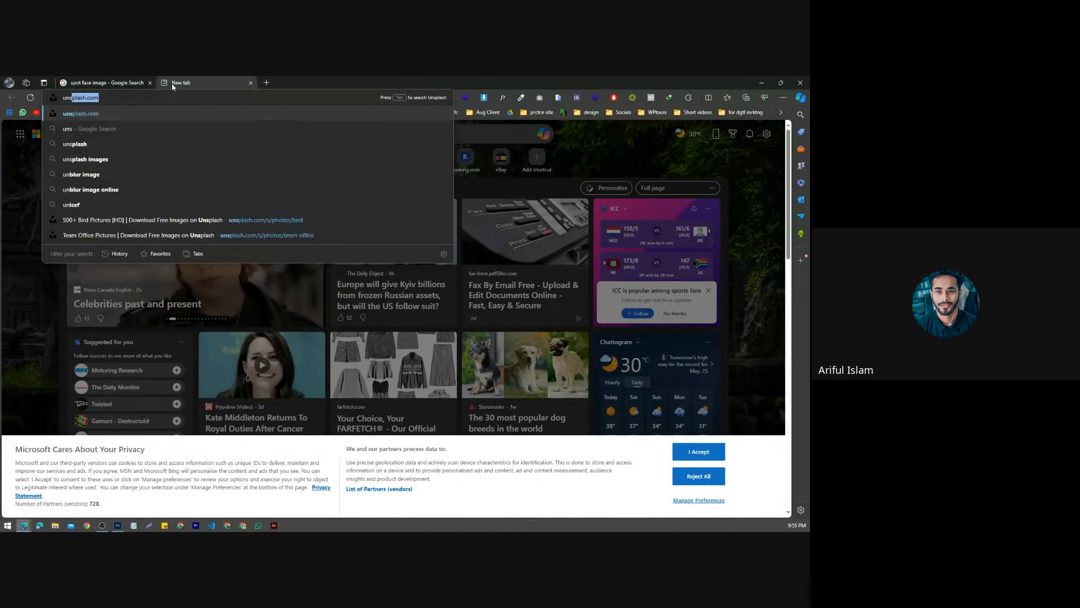
pyautogui.press('Return')
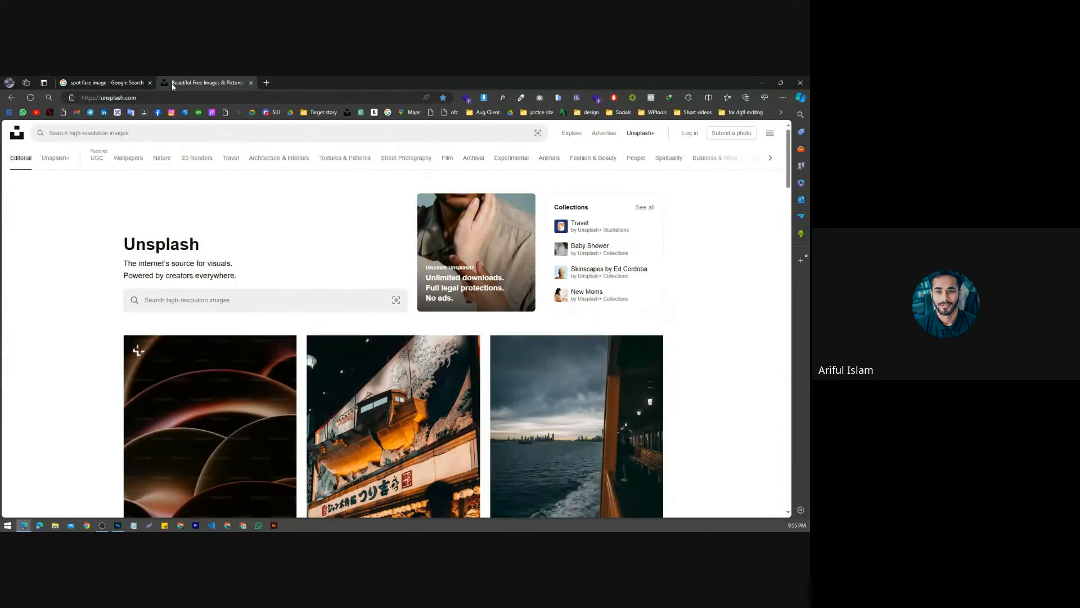
pyautogui.scroll(-3, 368, 273)
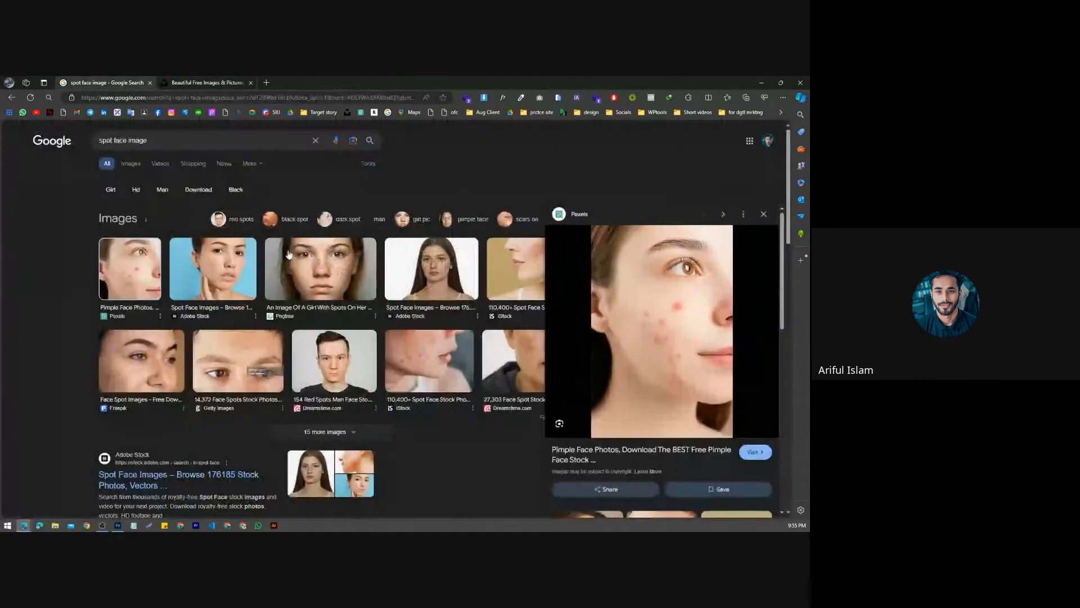
# Step: Capture and copy the enlarged Pexels preview of the pimpled face from the Google image results
pyautogui.hotkey('ctrl', 'shift', 'Tab')
pyautogui.press('super+shift+s')
pyautogui.moveTo(586, 241); pyautogui.dragTo(739, 434)
pyautogui.rightClick(653, 333)
pyautogui.click(670, 358)
pyautogui.rightClick(668, 304)
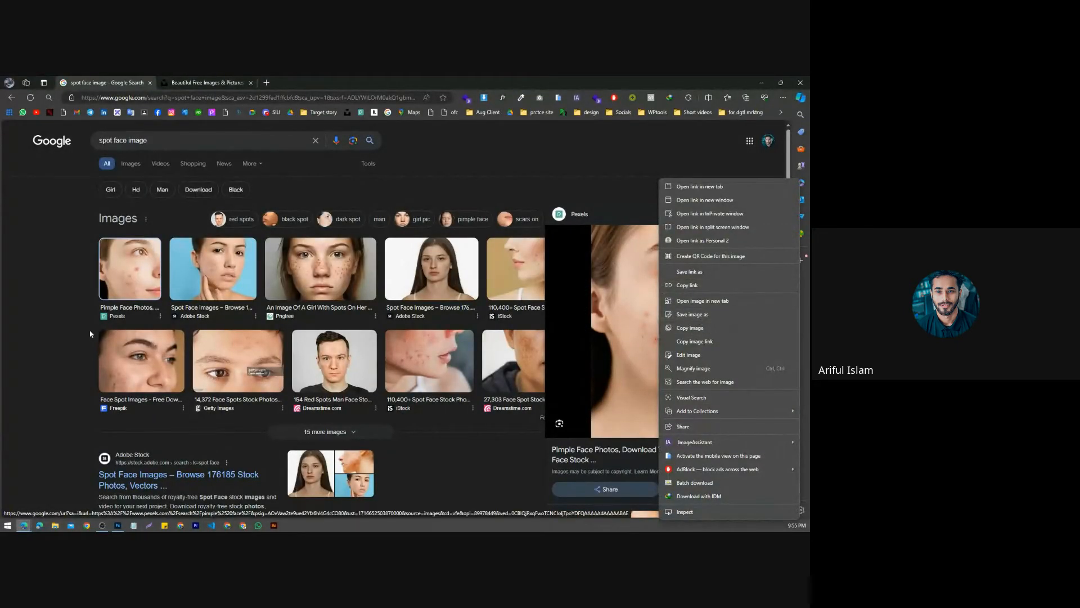
# Step: Switch to Photoshop, select the Move tool and paste the captured face image into the leaf document
pyautogui.hotkey('alt', 'Tab')
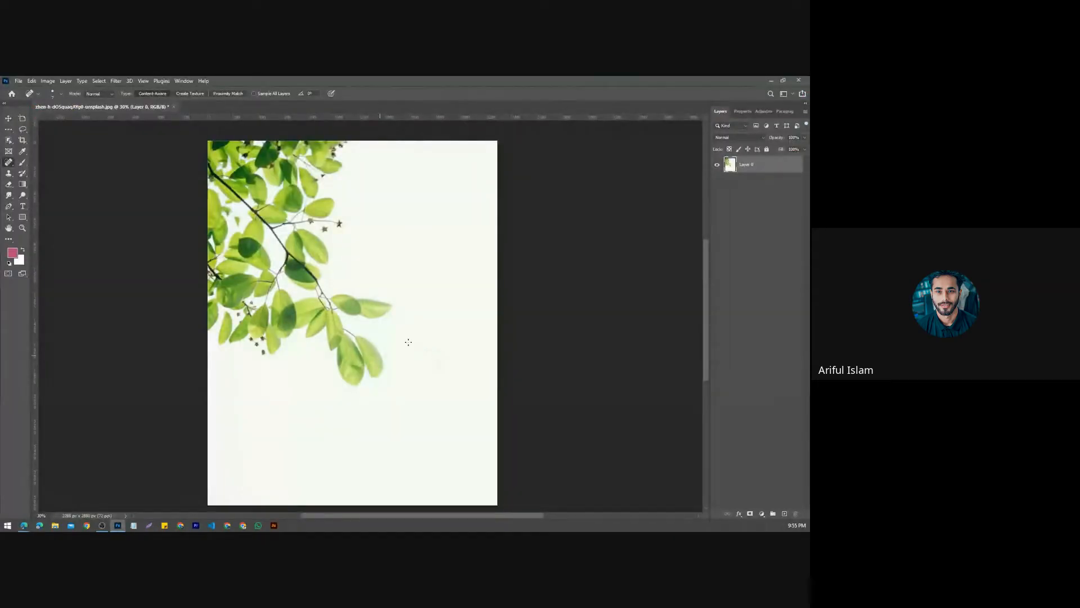
pyautogui.click(8, 118)
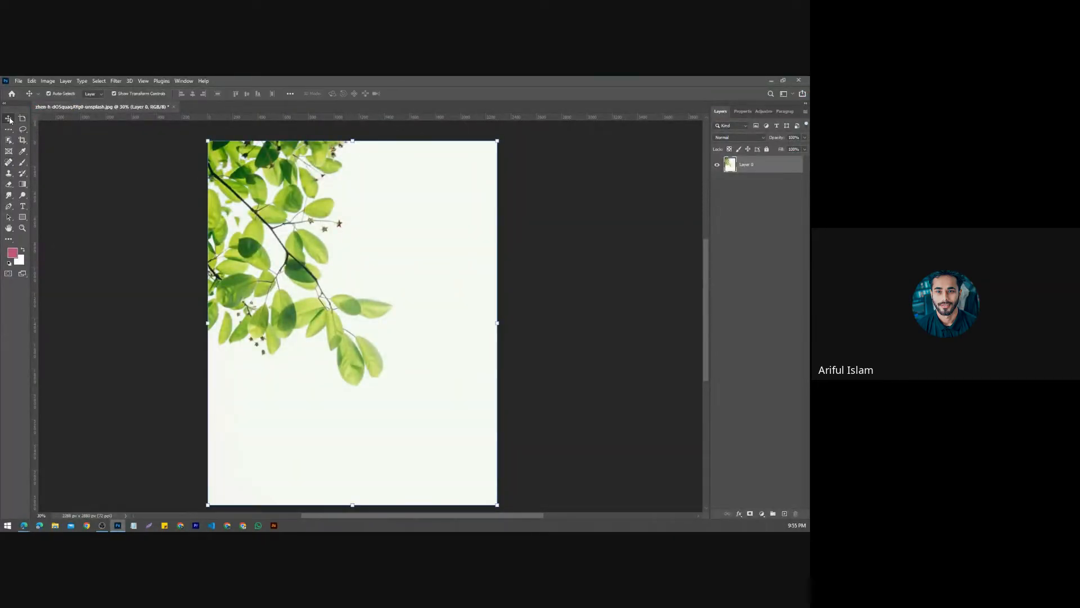
pyautogui.hotkey('ctrl', 'v')
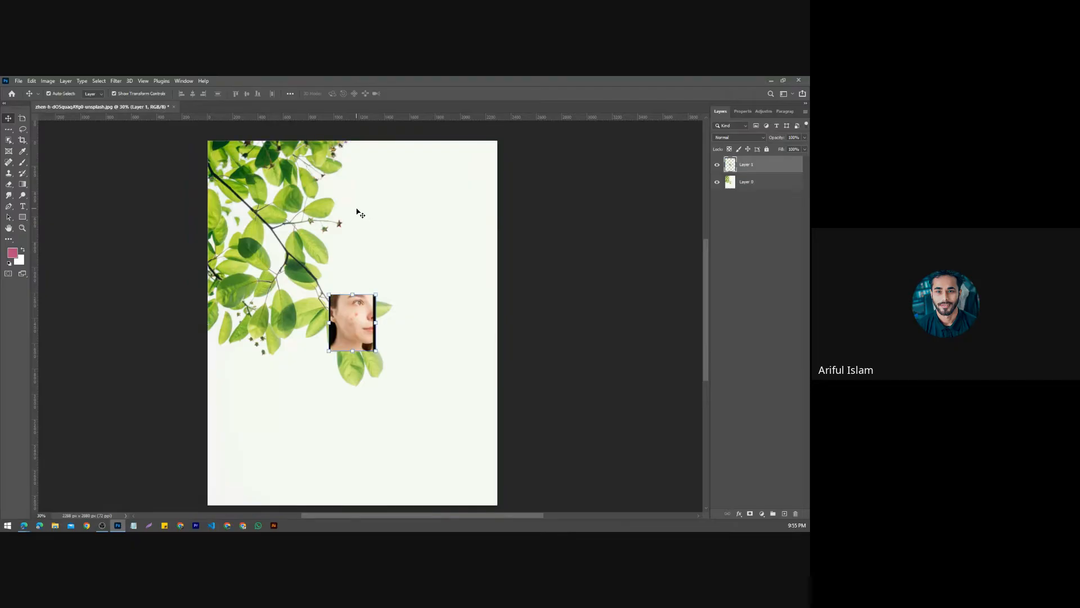
pyautogui.scroll(1, 392, 336)
pyautogui.scroll(3, 392, 336)
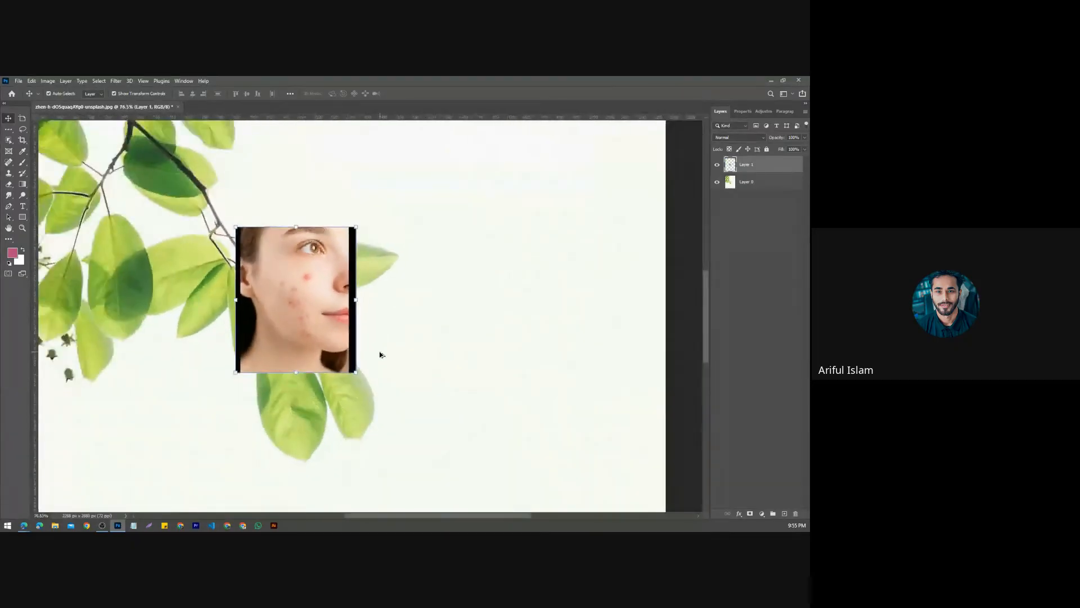
pyautogui.scroll(-4, 379, 355)
pyautogui.scroll(2, 378, 357)
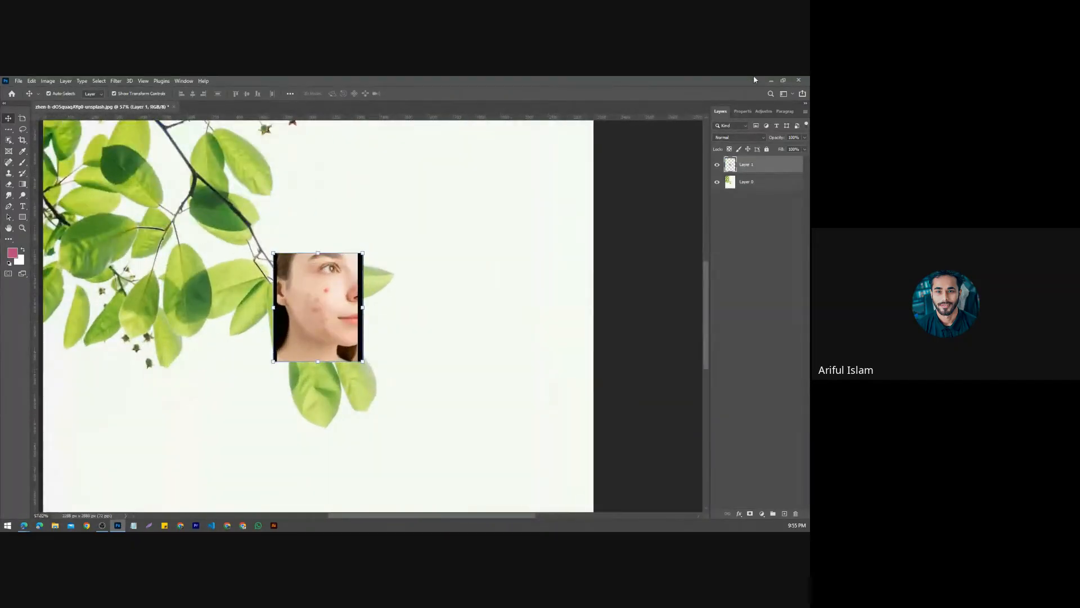
# Step: Return to the browser, open the preview's Pexels pimple face page and download the close-up photo of the woman's spotted cheek
pyautogui.click(771, 81)
pyautogui.click(650, 331)
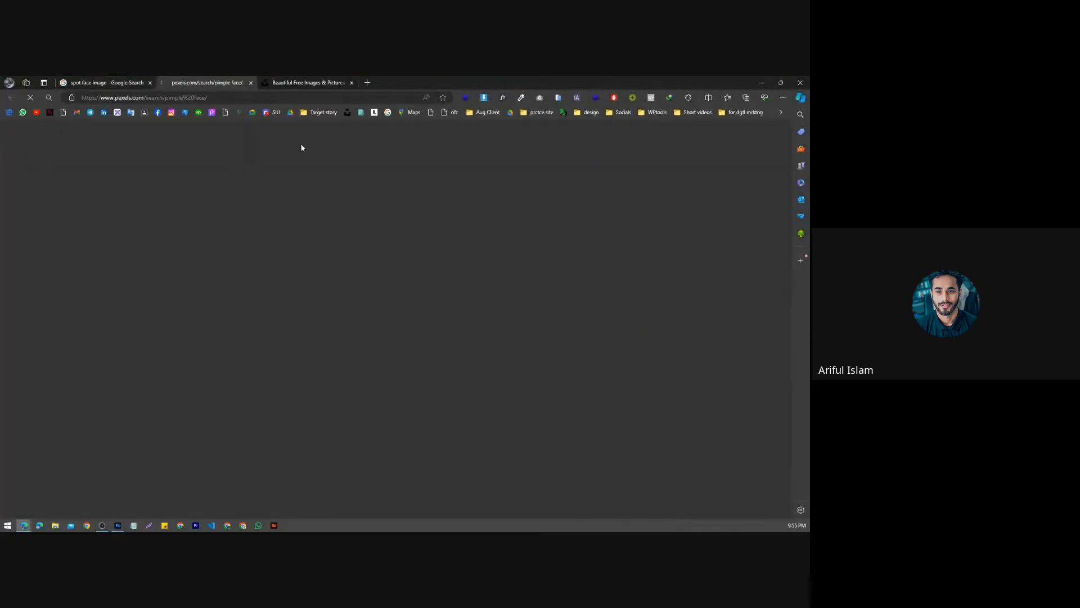
pyautogui.scroll(-6, 243, 351)
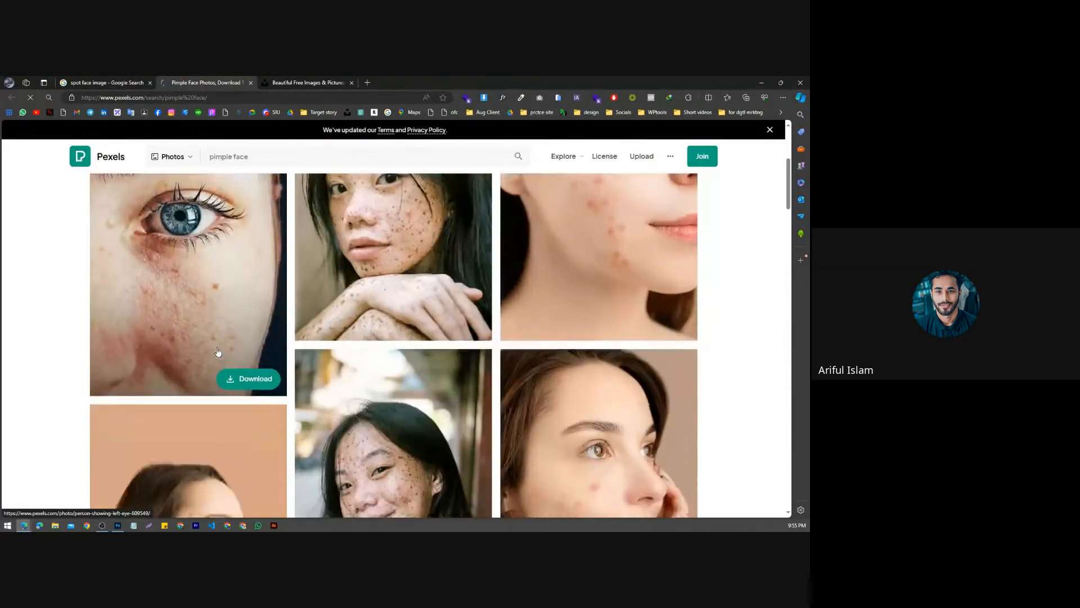
pyautogui.scroll(3, 434, 366)
pyautogui.click(573, 289)
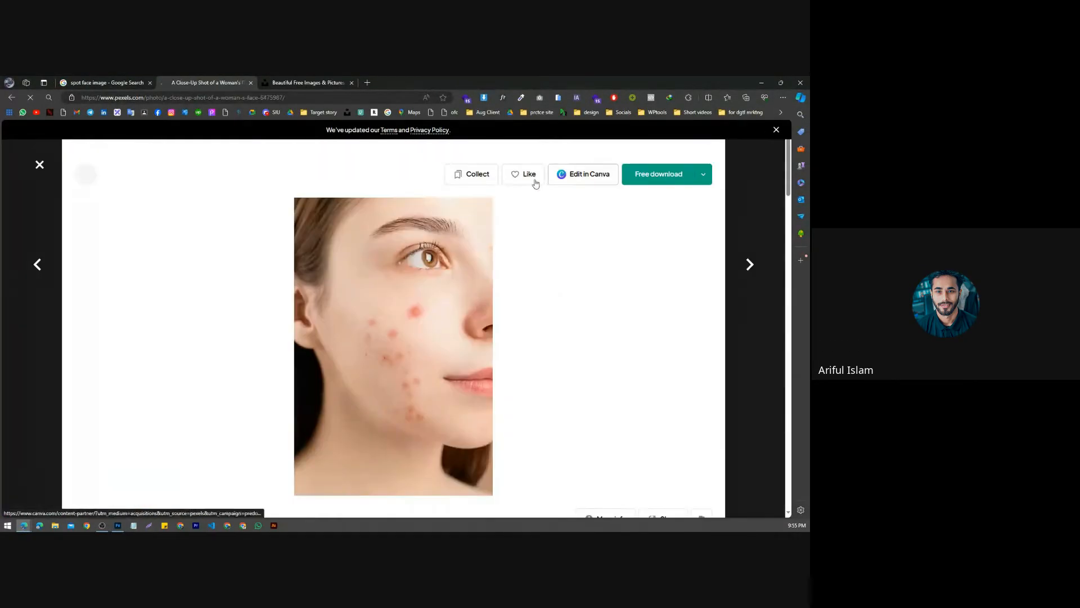
pyautogui.click(640, 175)
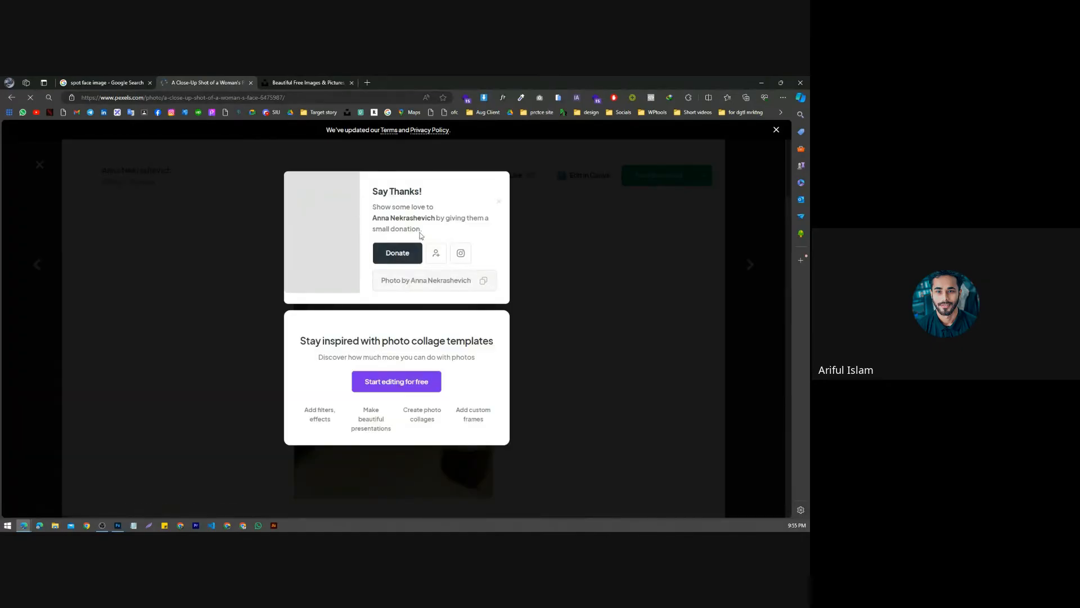
# Step: Highlight the Pexels web address and look at the Unsplash page as the second source of free photos
pyautogui.moveTo(139, 98); pyautogui.dragTo(86, 98)
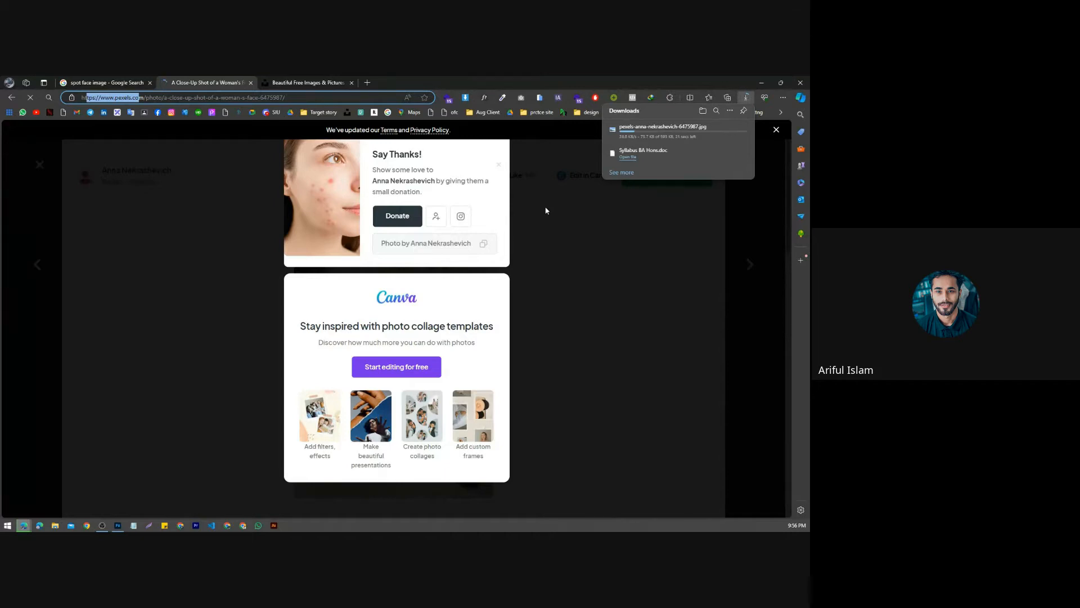
pyautogui.click(303, 83)
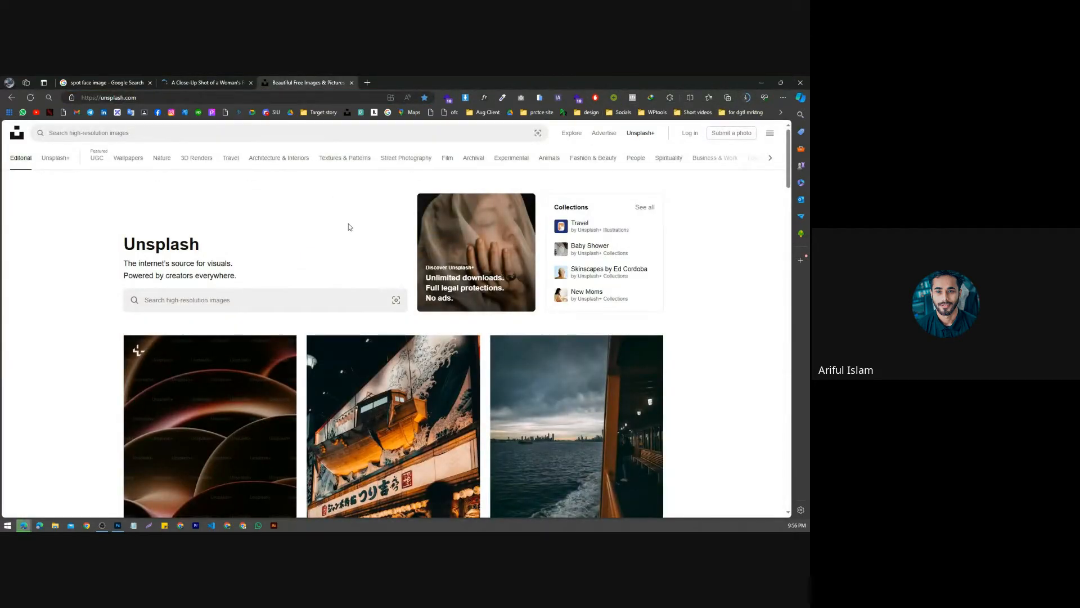
pyautogui.click(206, 83)
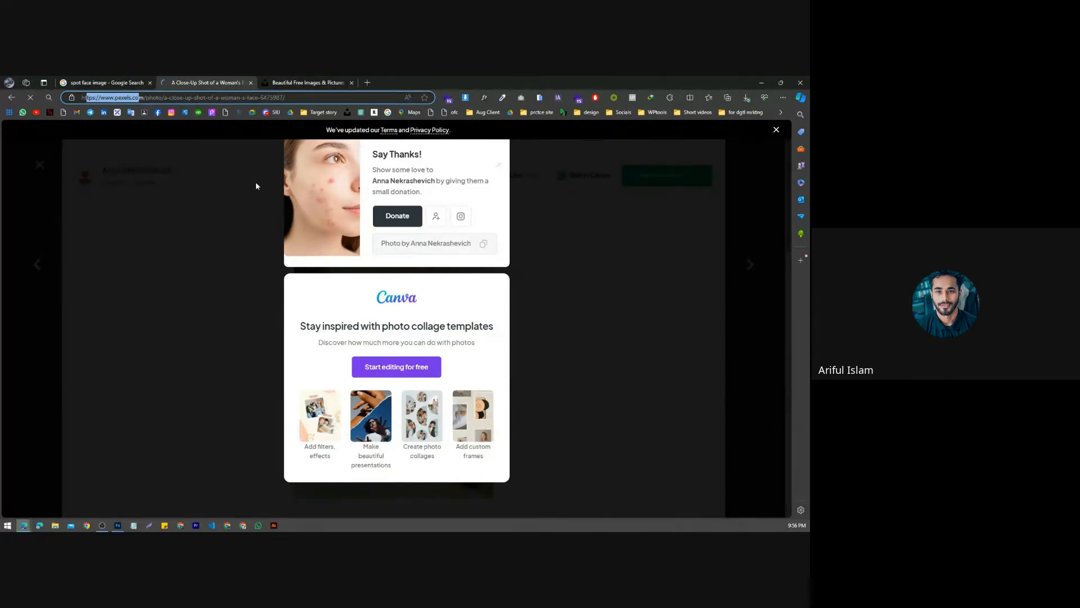
pyautogui.click(301, 83)
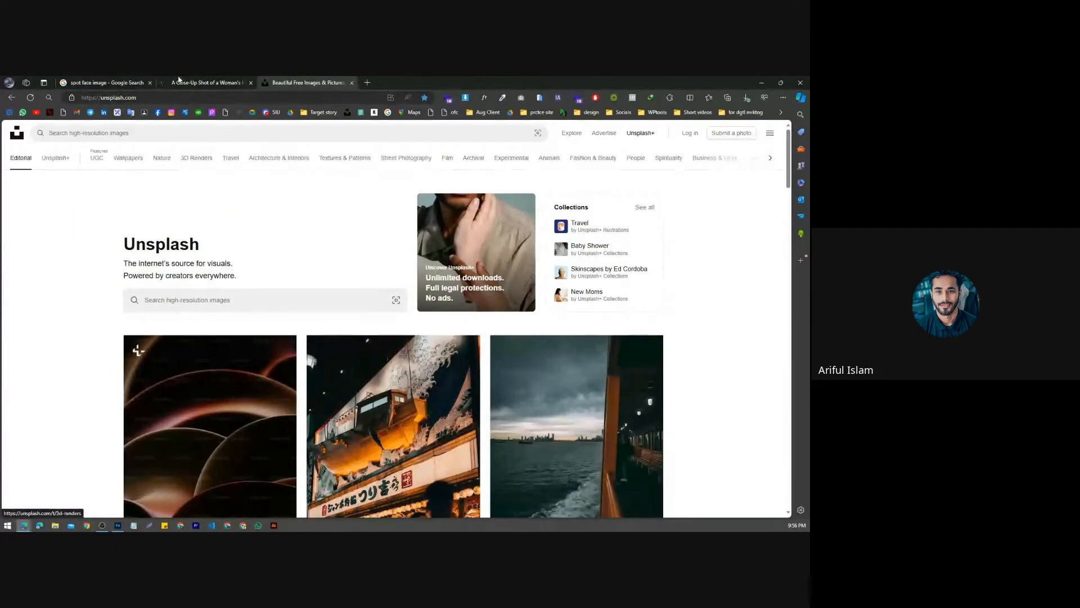
# Step: Open the downloaded Pexels face photo from the browser's download list as a separate document in Photoshop
pyautogui.click(180, 81)
pyautogui.click(747, 99)
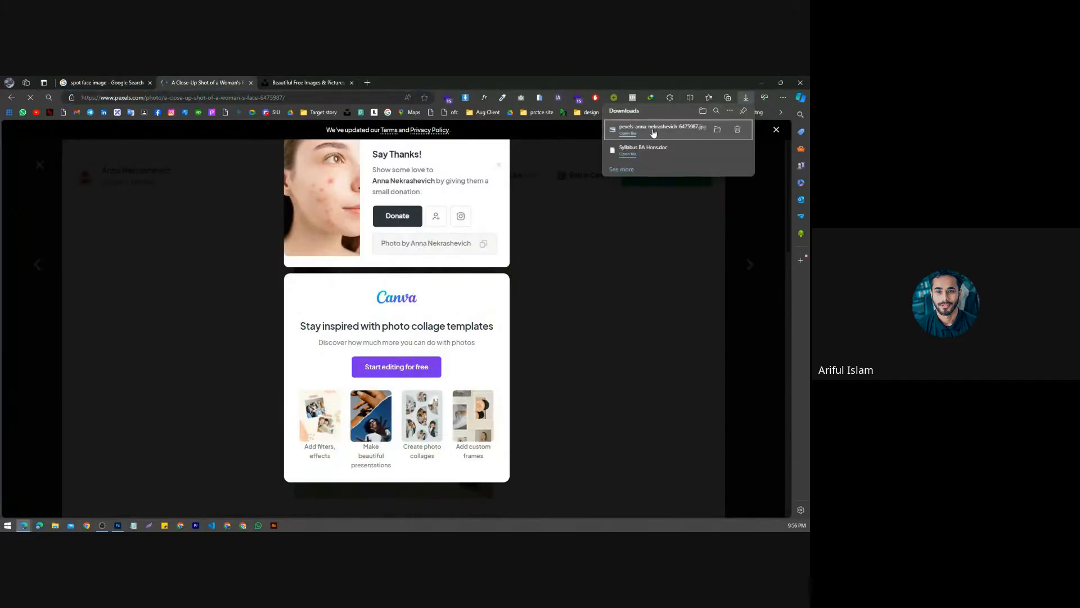
pyautogui.moveTo(656, 134); pyautogui.dragTo(349, 130)
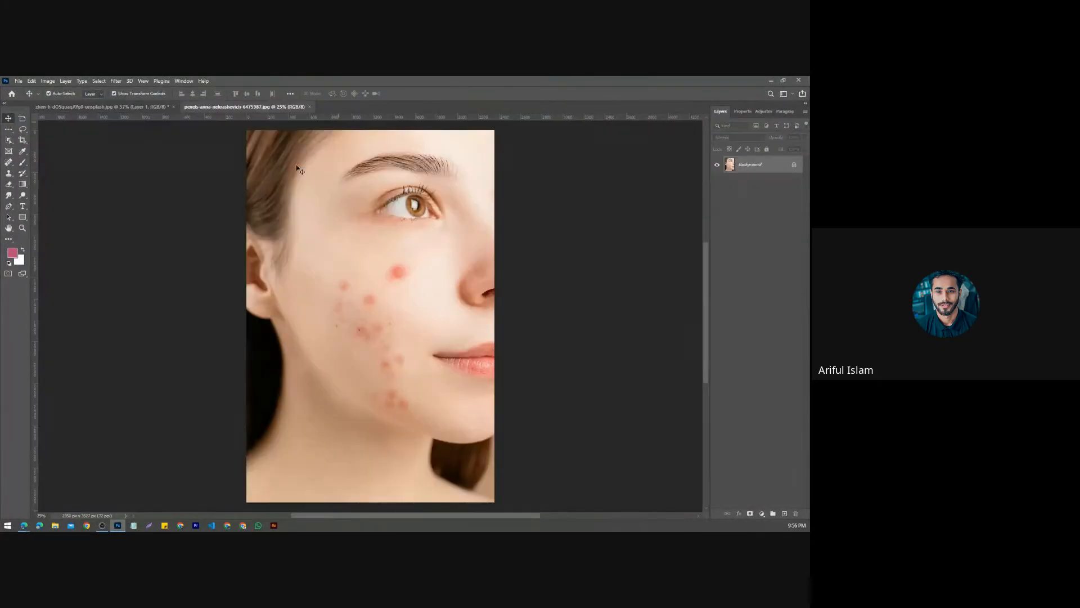
# Step: Select the Spot Healing Brush and duplicate the face photo's Background layer
pyautogui.click(9, 162)
pyautogui.rightClick(9, 162)
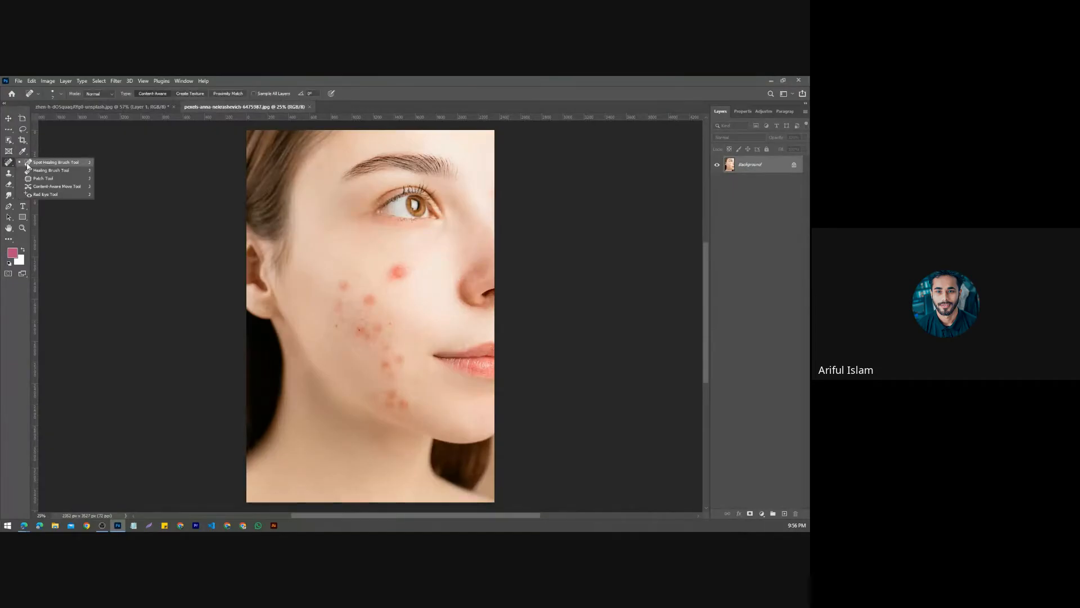
pyautogui.click(43, 164)
pyautogui.scroll(7, 345, 247)
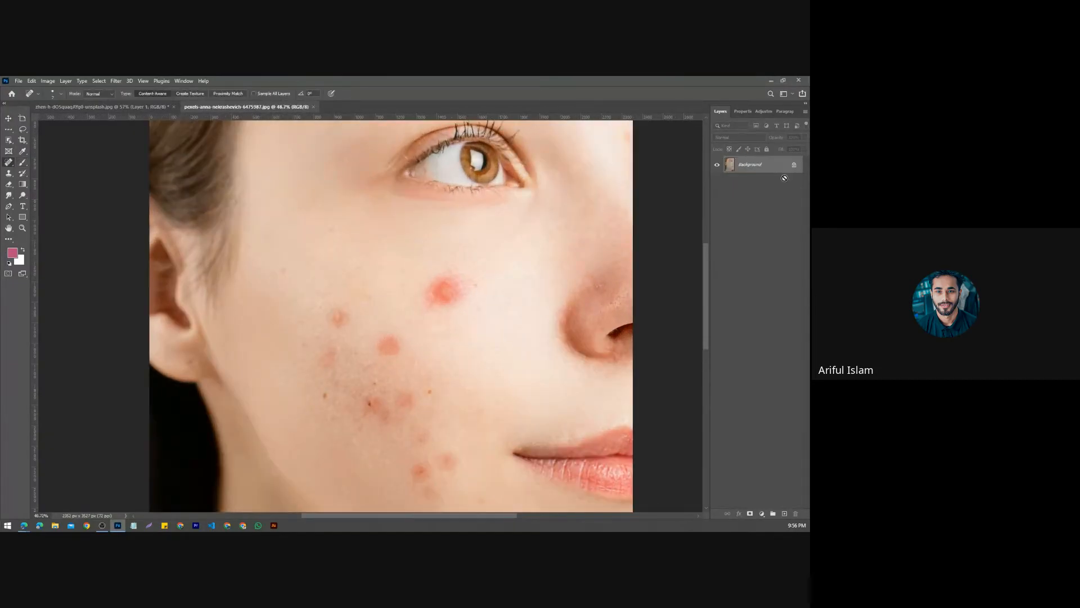
pyautogui.moveTo(783, 170); pyautogui.dragTo(787, 513)
pyautogui.scroll(-9, 485, 292)
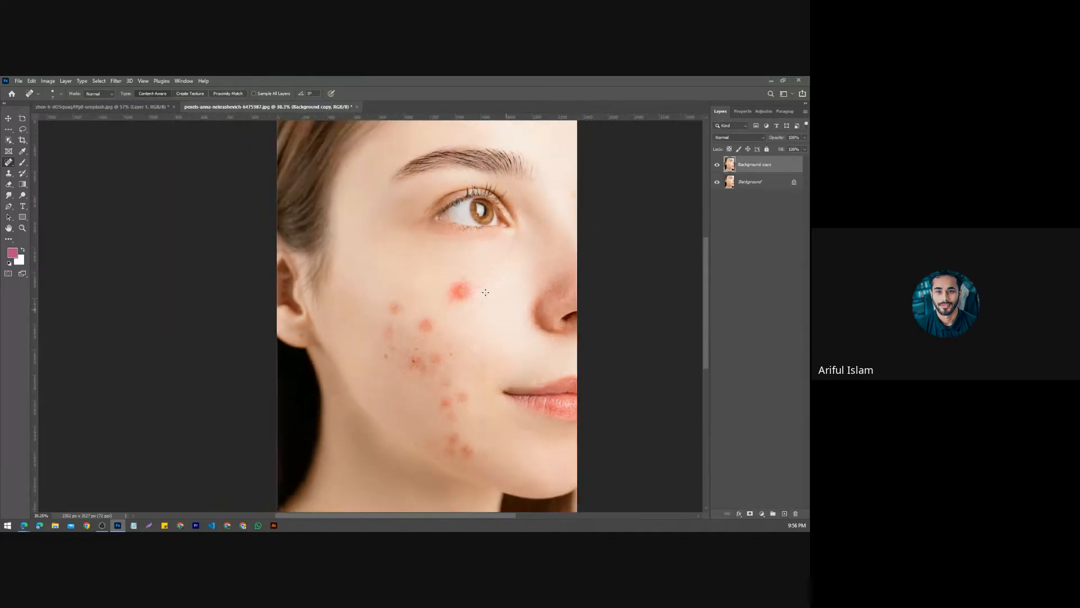
# Step: Hide the original Background layer, leaving the duplicate displayed for retouching
pyautogui.click(717, 182)
pyautogui.scroll(4, 609, 204)
pyautogui.scroll(-2, 608, 242)
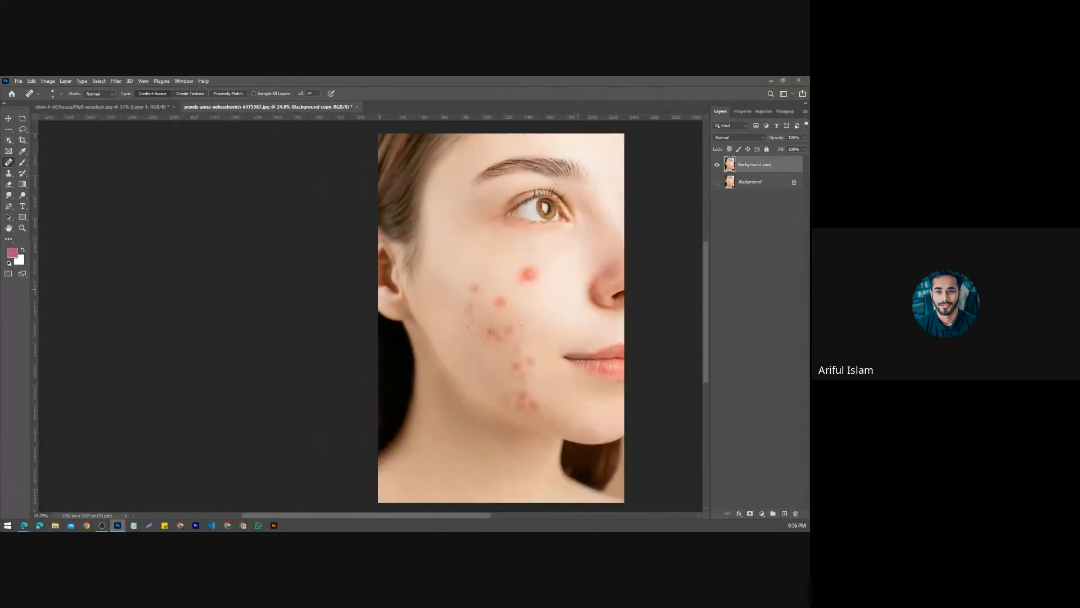
pyautogui.moveTo(580, 247); pyautogui.dragTo(377, 309)
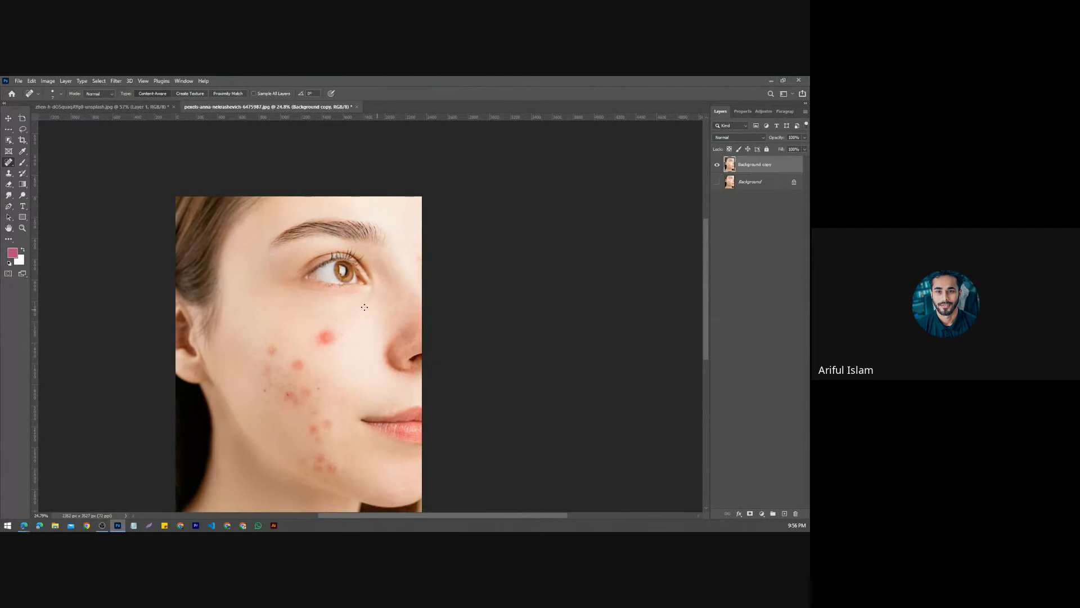
# Step: Try a slightly larger Spot Healing Brush on the large red spot on the upper cheek
pyautogui.rightClick(9, 163)
pyautogui.click(45, 162)
pyautogui.click(60, 94)
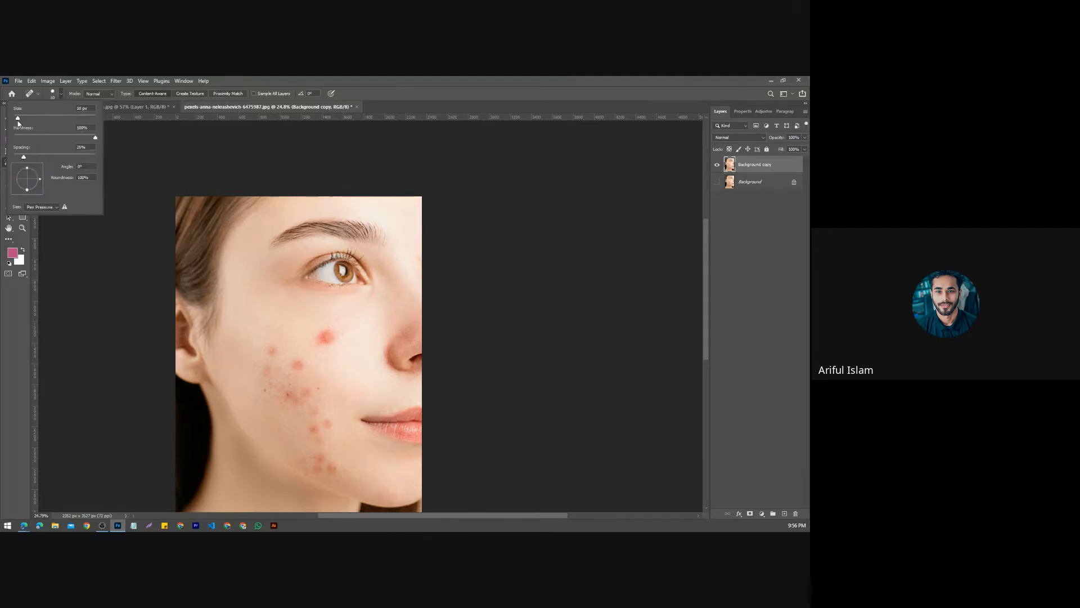
pyautogui.moveTo(17, 118); pyautogui.dragTo(23, 118)
pyautogui.click(318, 345)
pyautogui.click(398, 248)
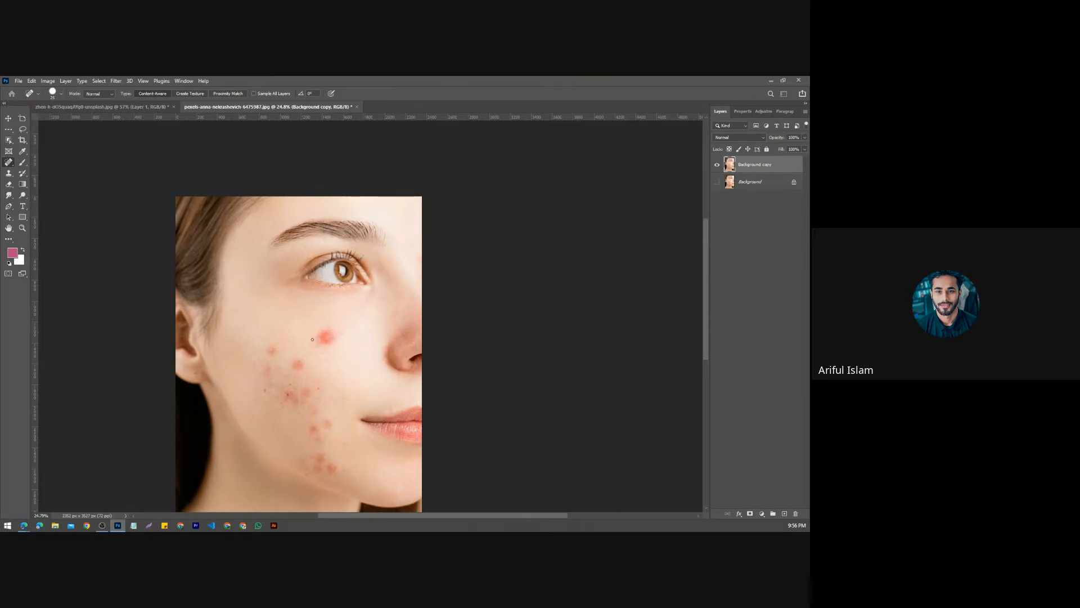
pyautogui.click(59, 99)
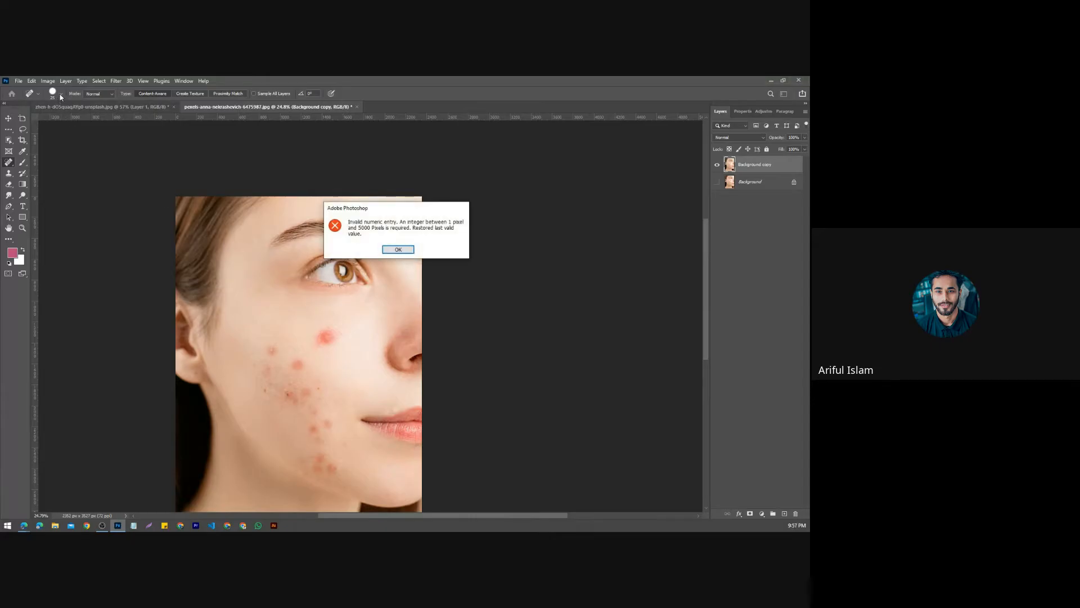
pyautogui.click(397, 249)
pyautogui.click(783, 164)
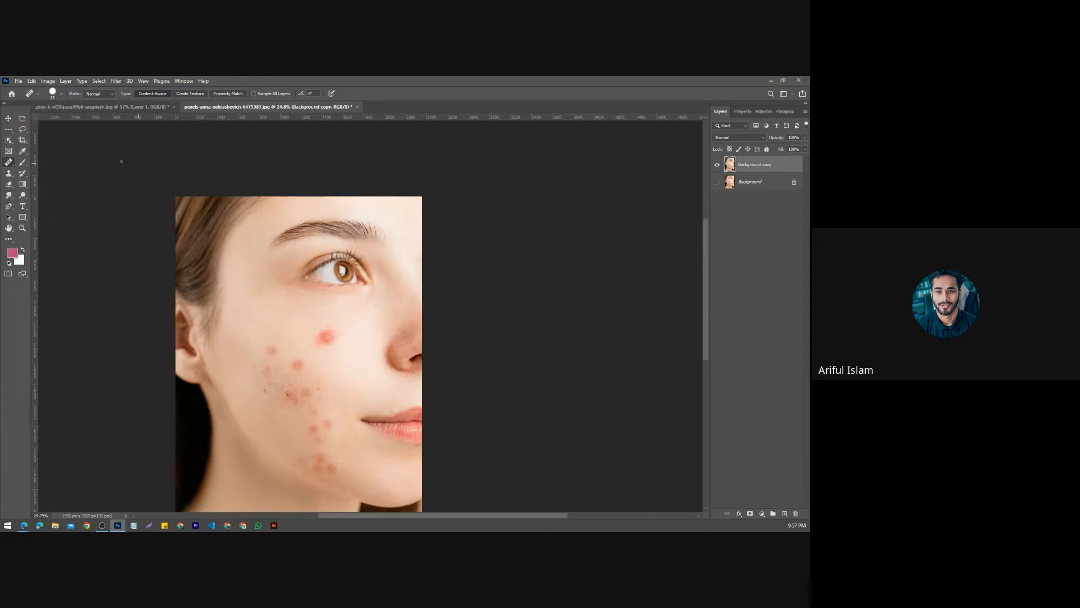
# Step: Enlarge the Spot Healing Brush until it is wide enough to cover a whole pimple
pyautogui.click(60, 94)
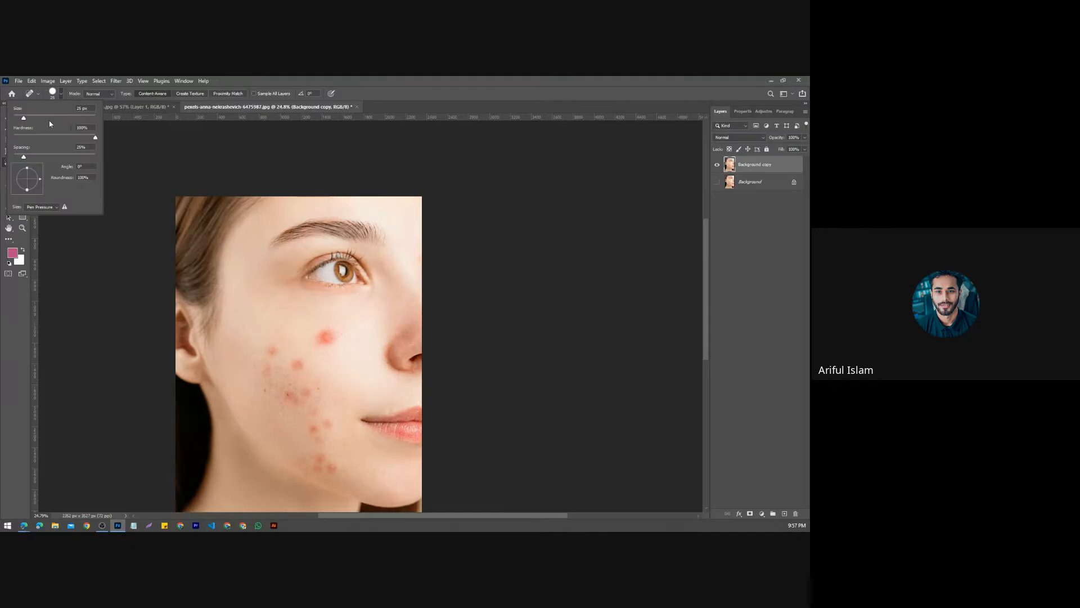
pyautogui.click(329, 338)
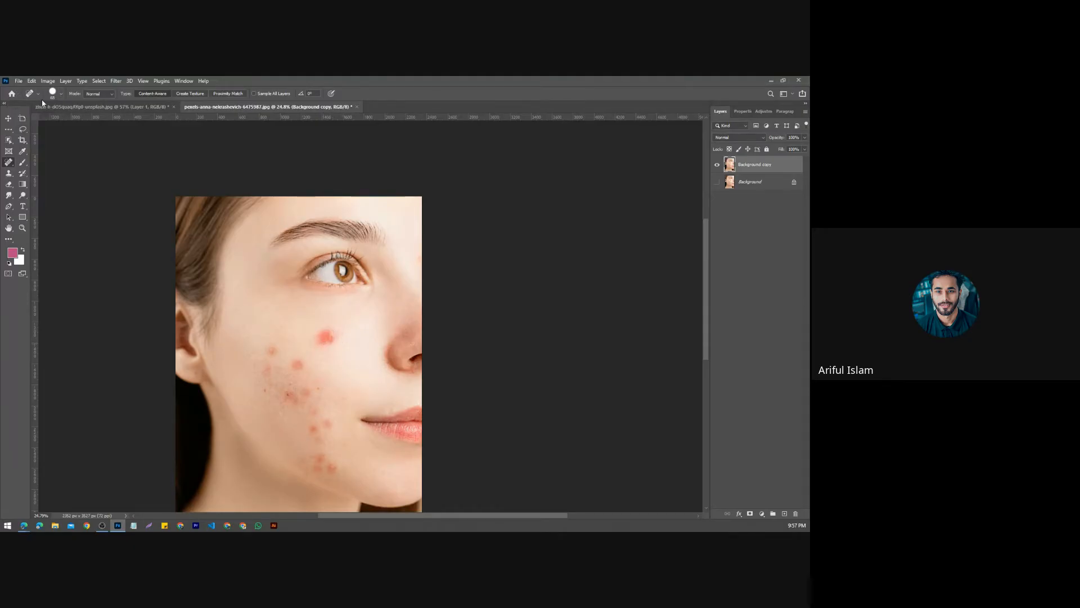
pyautogui.click(60, 95)
pyautogui.click(65, 117)
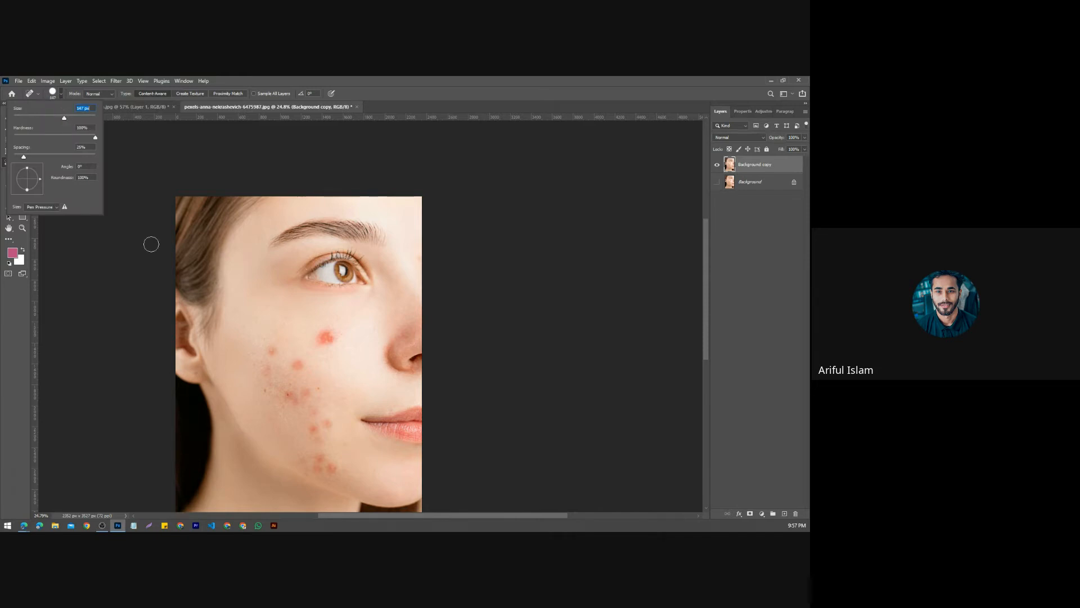
# Step: Heal the pimples on the upper and middle cheek, and compare the retouched copy with the original layer
pyautogui.click(273, 353)
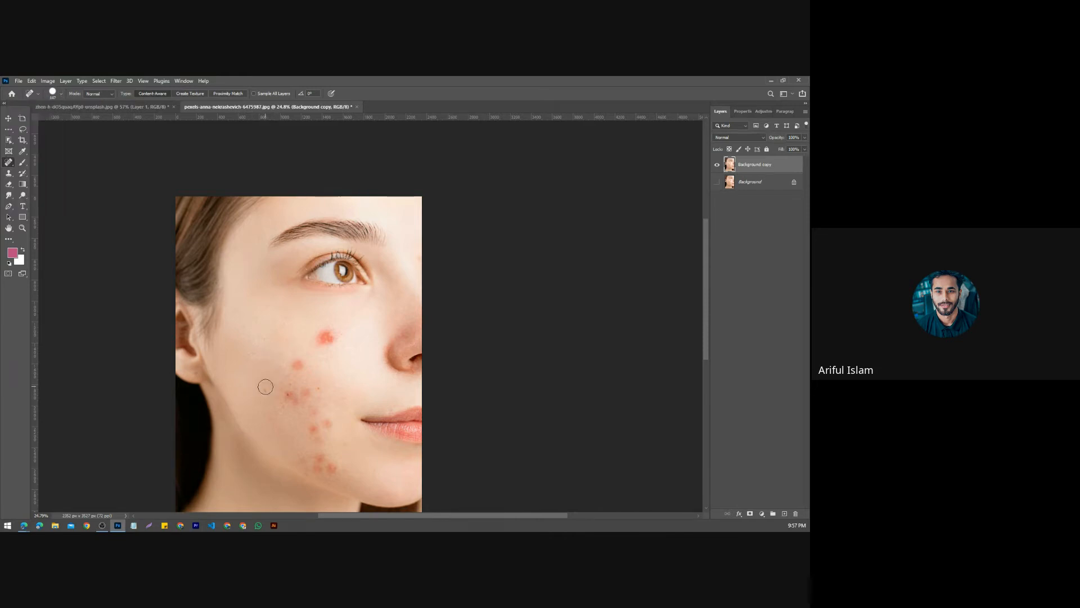
pyautogui.click(297, 364)
pyautogui.click(322, 337)
pyautogui.click(322, 338)
pyautogui.click(303, 400)
pyautogui.click(293, 394)
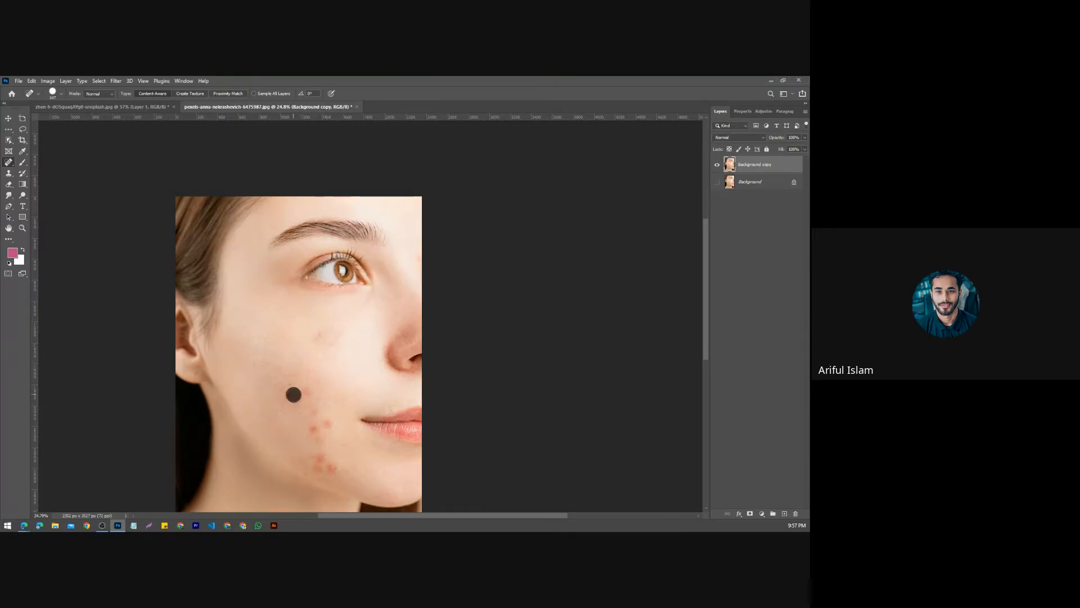
pyautogui.click(715, 168)
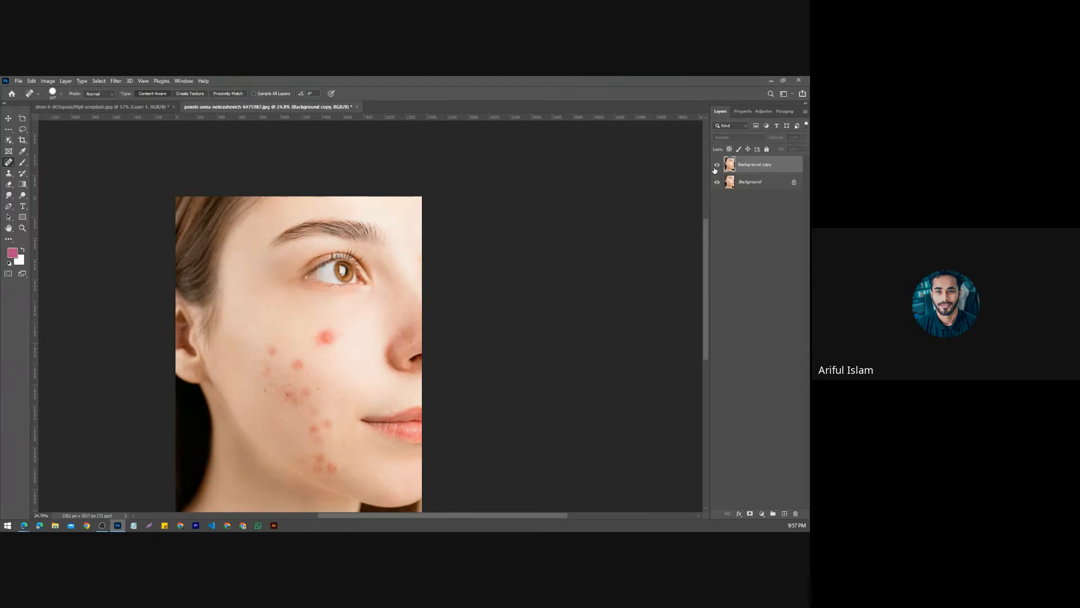
pyautogui.click(715, 169)
# Step: Switch to the Healing Brush, sample the woman's eye and paint a copy of it onto the cheek below
pyautogui.rightClick(9, 163)
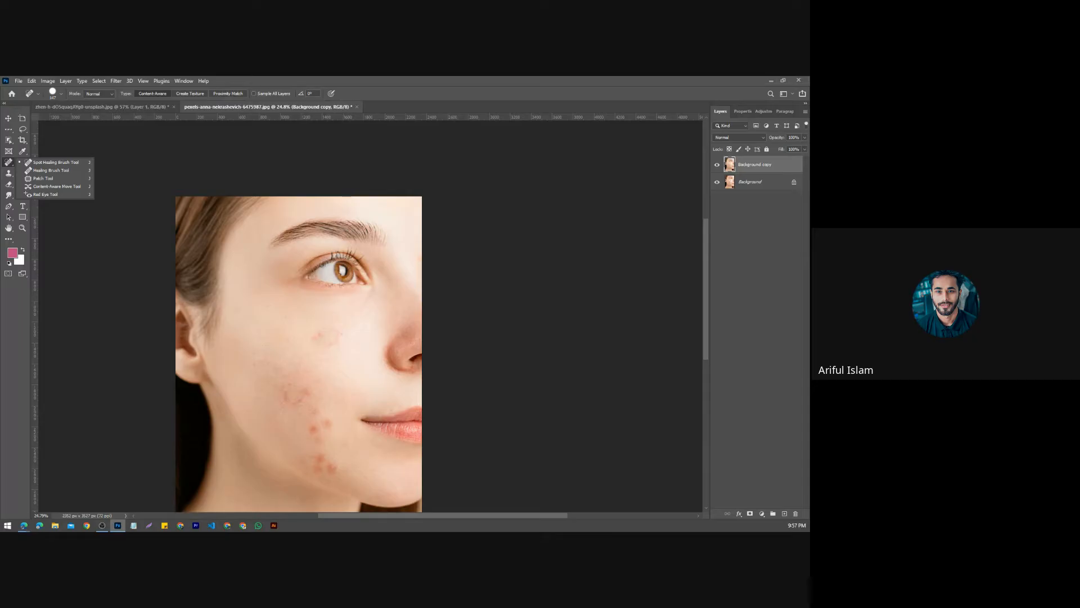
pyautogui.click(68, 365)
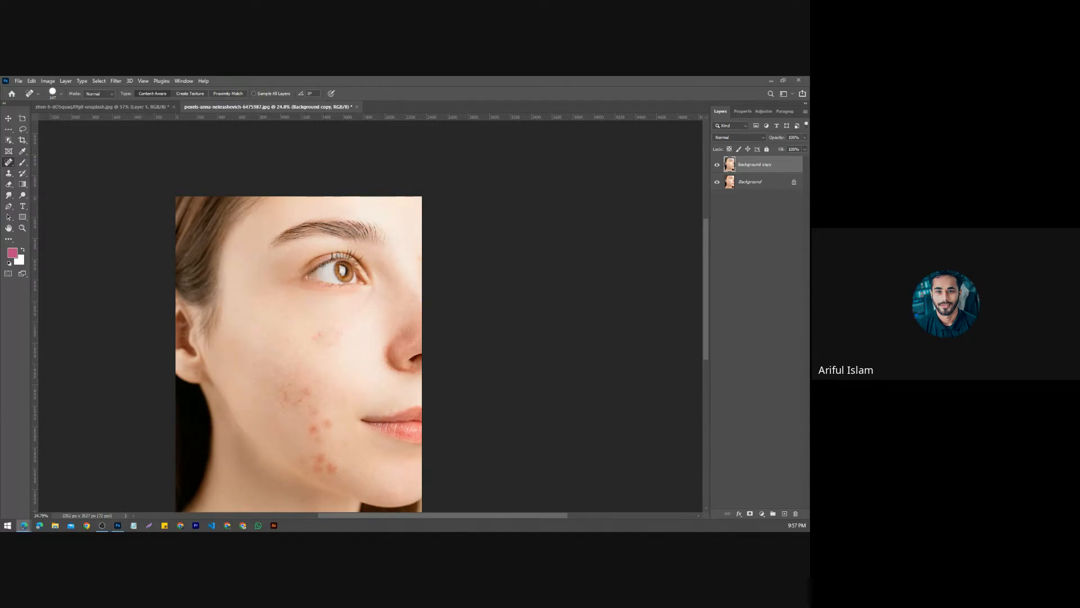
pyautogui.rightClick(8, 164)
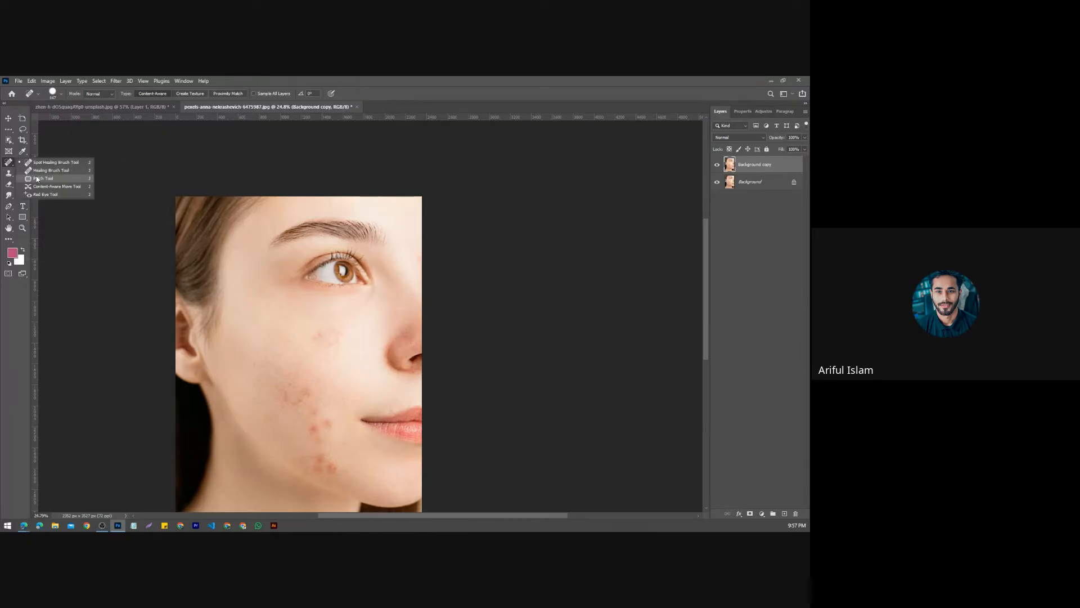
pyautogui.click(50, 170)
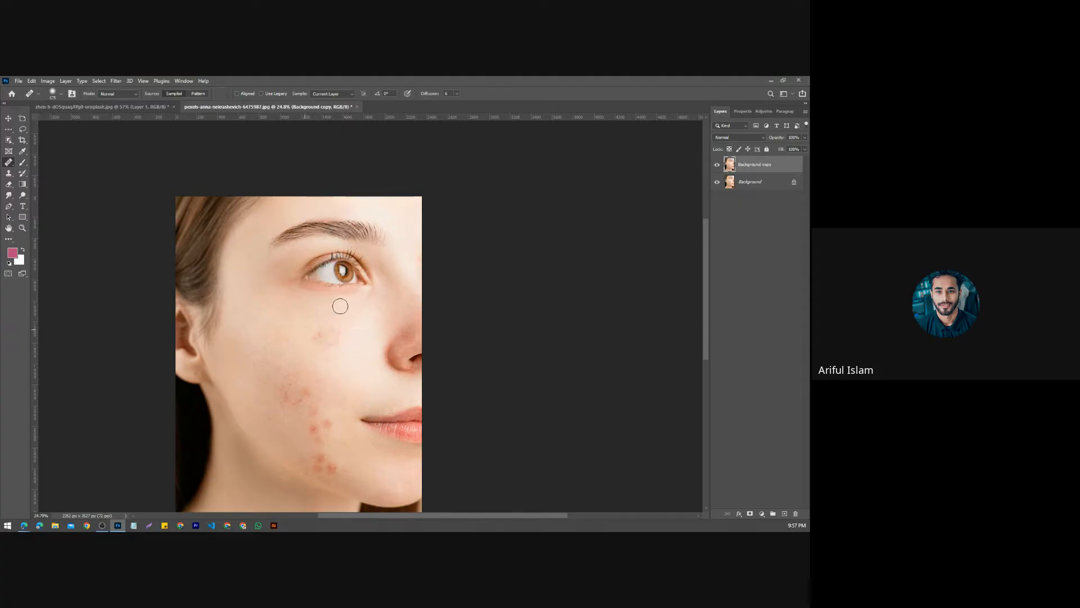
pyautogui.scroll(2, 351, 279)
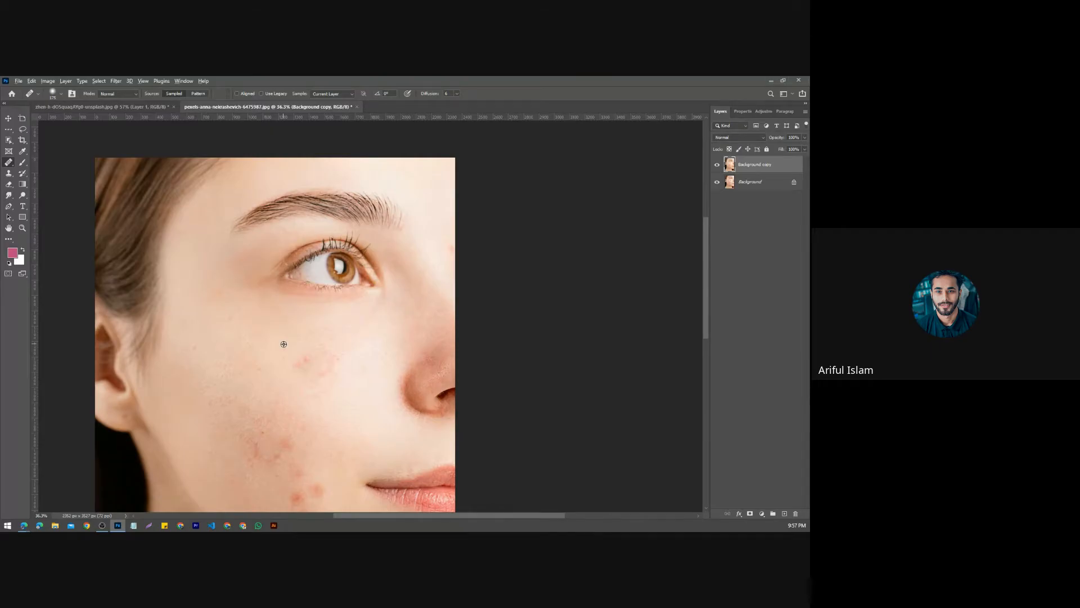
pyautogui.keyDown('alt'); pyautogui.click(335, 273); pyautogui.keyUp('alt')
pyautogui.moveTo(250, 379)
pyautogui.mouseDown()
pyautogui.moveTo(284, 382)
pyautogui.moveTo(249, 383)
pyautogui.moveTo(269, 379)
pyautogui.moveTo(254, 376)
pyautogui.moveTo(263, 370)
pyautogui.moveTo(202, 371)
pyautogui.moveTo(253, 371)
pyautogui.moveTo(288, 390)
pyautogui.moveTo(203, 390)
pyautogui.moveTo(294, 374)
pyautogui.moveTo(192, 364)
pyautogui.moveTo(308, 359)
pyautogui.moveTo(233, 374)
pyautogui.moveTo(279, 384)
pyautogui.moveTo(224, 391)
pyautogui.moveTo(288, 402)
pyautogui.moveTo(207, 400)
pyautogui.moveTo(303, 399)
pyautogui.moveTo(245, 392)
pyautogui.mouseUp()
pyautogui.scroll(-5, 256, 374)
pyautogui.scroll(4, 255, 374)
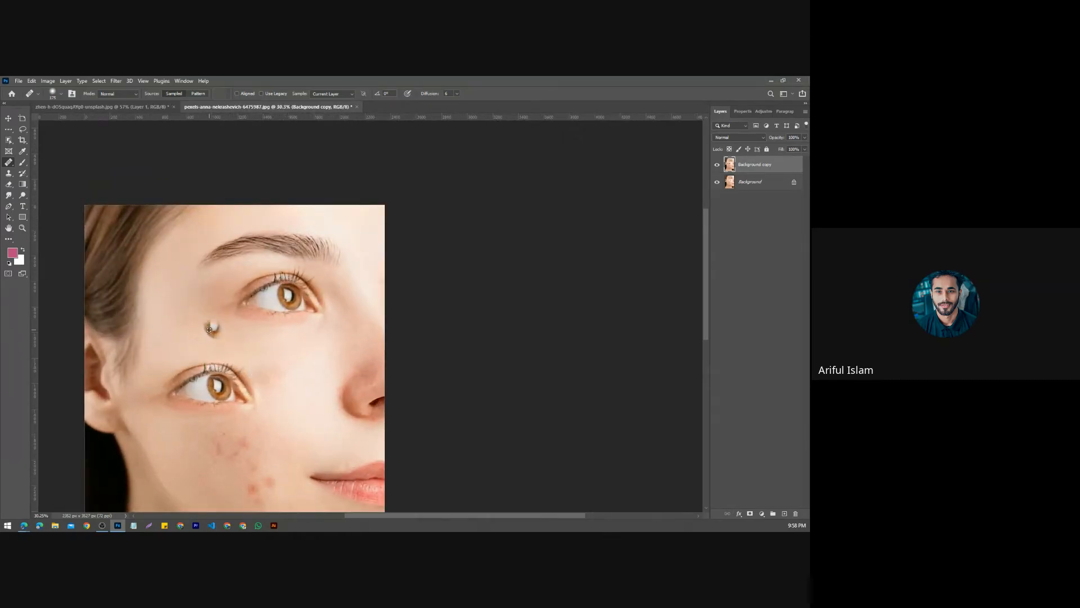
# Step: Paint the sampled eye texture over the temple between the hairline and the eye
pyautogui.scroll(-4, 213, 328)
pyautogui.scroll(2, 151, 269)
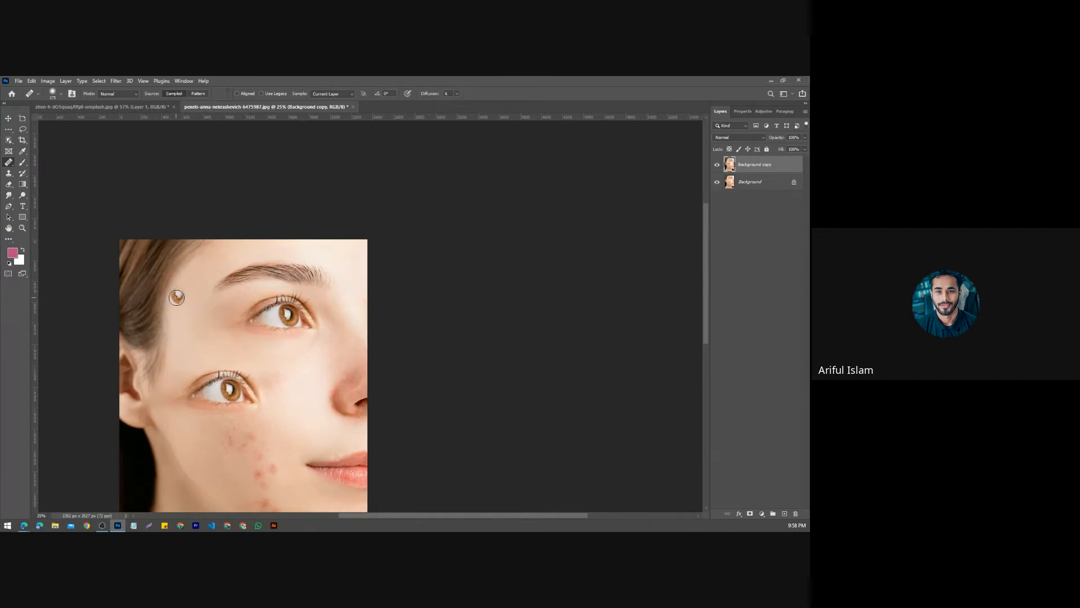
pyautogui.moveTo(172, 285)
pyautogui.mouseDown()
pyautogui.moveTo(182, 333)
pyautogui.moveTo(213, 293)
pyautogui.moveTo(185, 302)
pyautogui.moveTo(187, 285)
pyautogui.moveTo(182, 314)
pyautogui.moveTo(204, 328)
pyautogui.mouseUp()
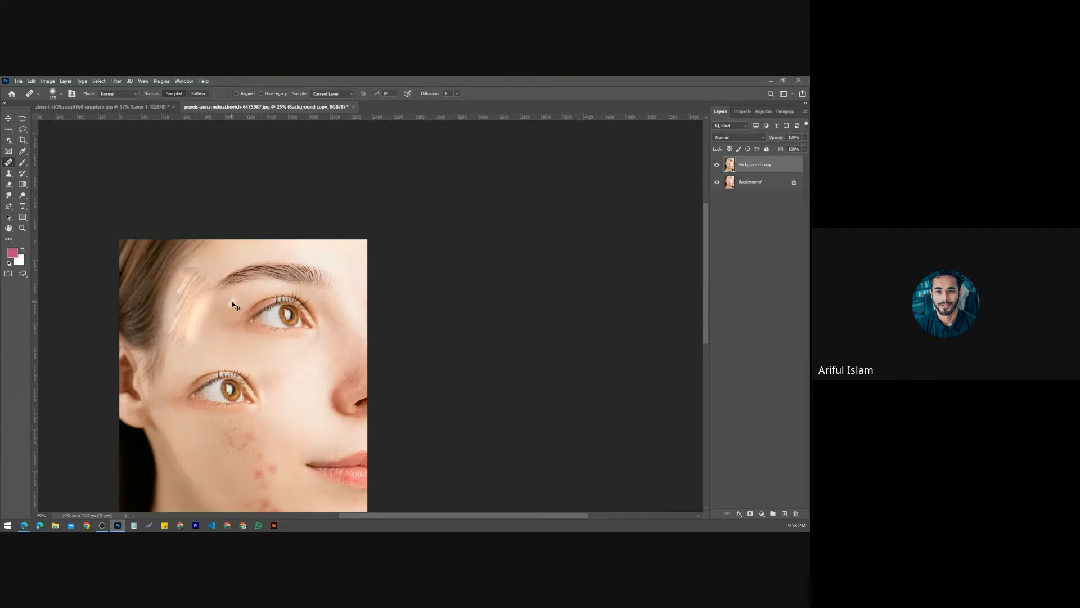
# Step: Hide the Background copy layer and switch to the Patch tool
pyautogui.click(718, 165)
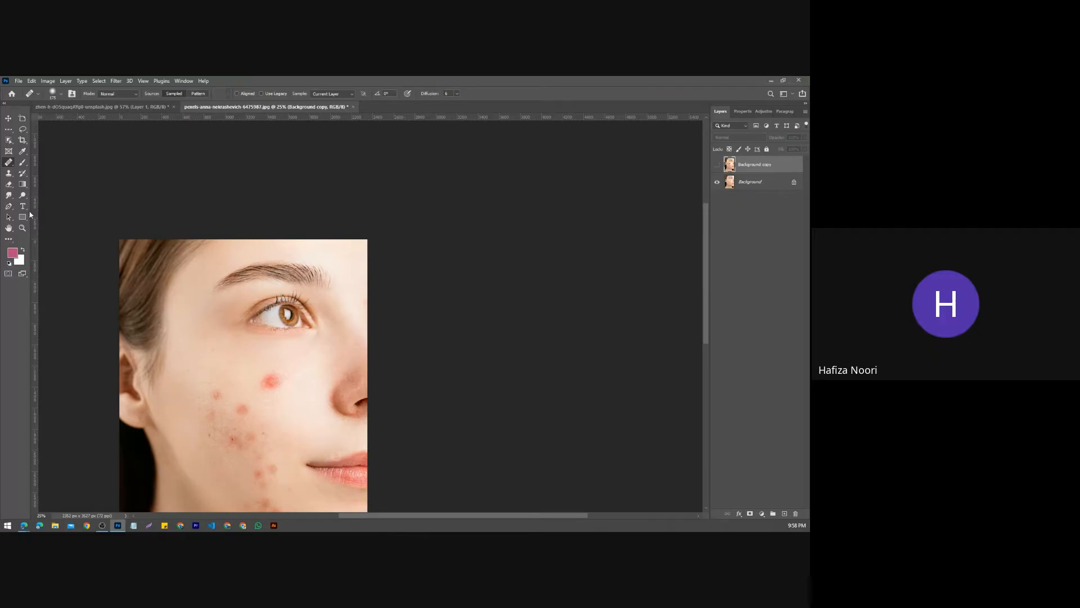
pyautogui.rightClick(9, 164)
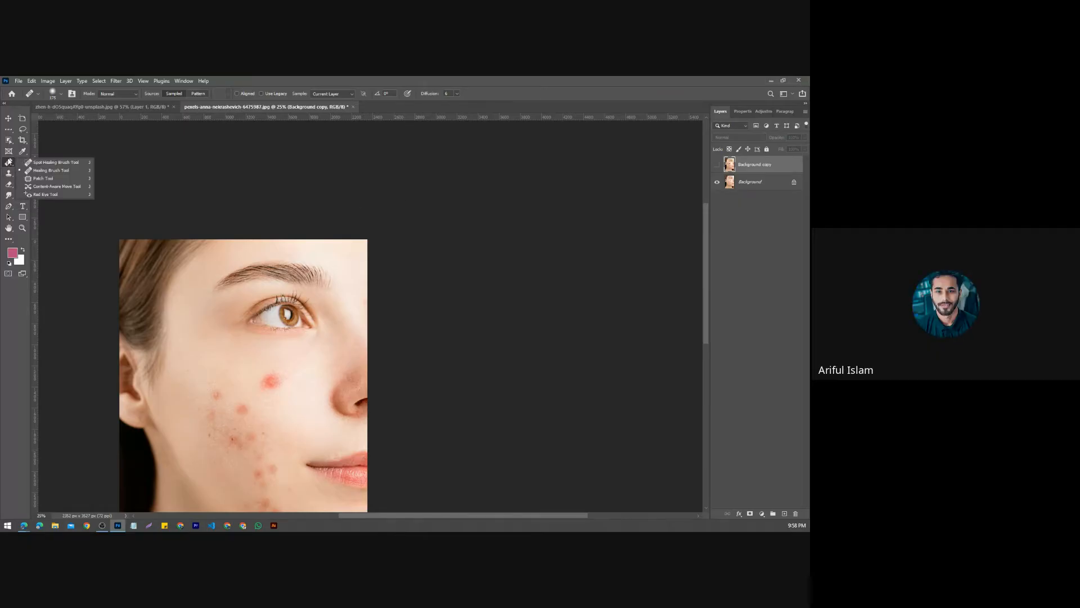
pyautogui.click(35, 183)
pyautogui.scroll(-2, 230, 304)
pyautogui.scroll(1, 230, 304)
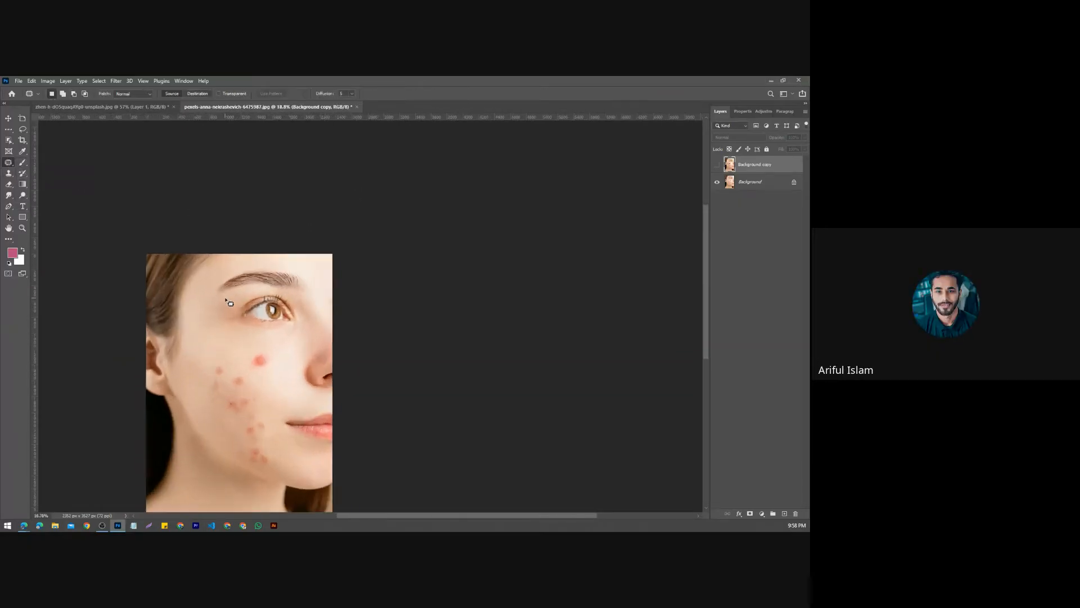
pyautogui.scroll(1, 281, 353)
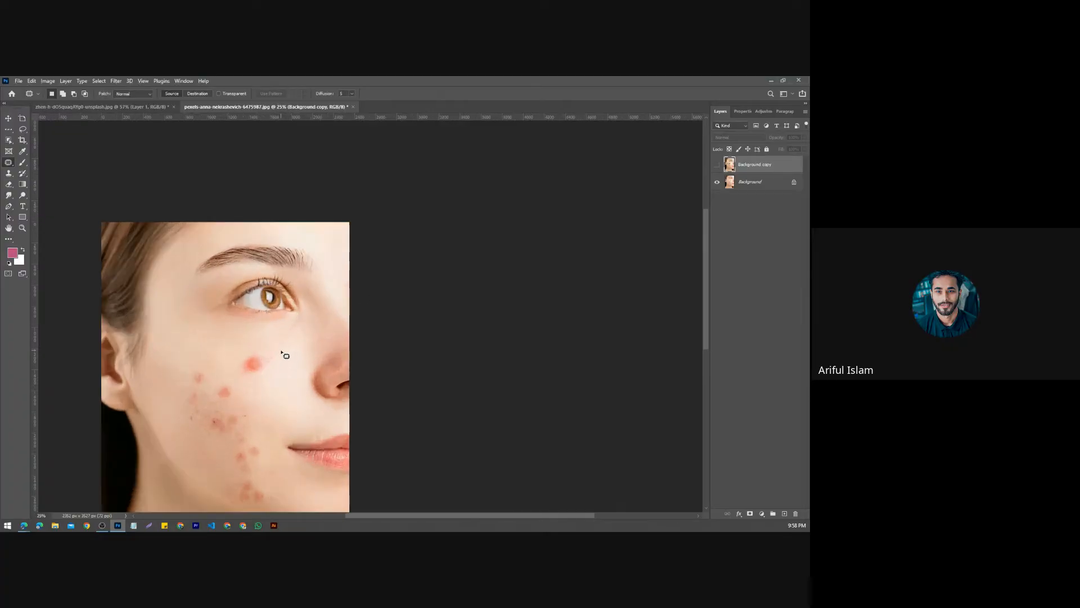
# Step: Outline the large red cheek spot, unlock the Background layer and try patching the spot from clear skin near the temple
pyautogui.moveTo(259, 352)
pyautogui.mouseDown()
pyautogui.moveTo(232, 355)
pyautogui.moveTo(255, 384)
pyautogui.moveTo(276, 365)
pyautogui.moveTo(251, 357)
pyautogui.mouseUp()
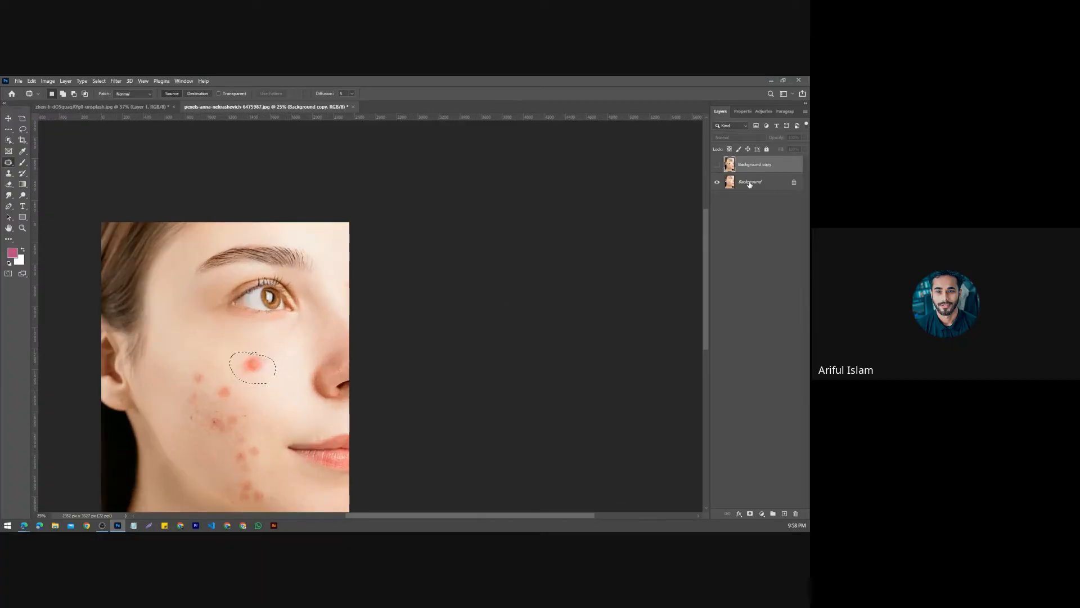
pyautogui.click(794, 181)
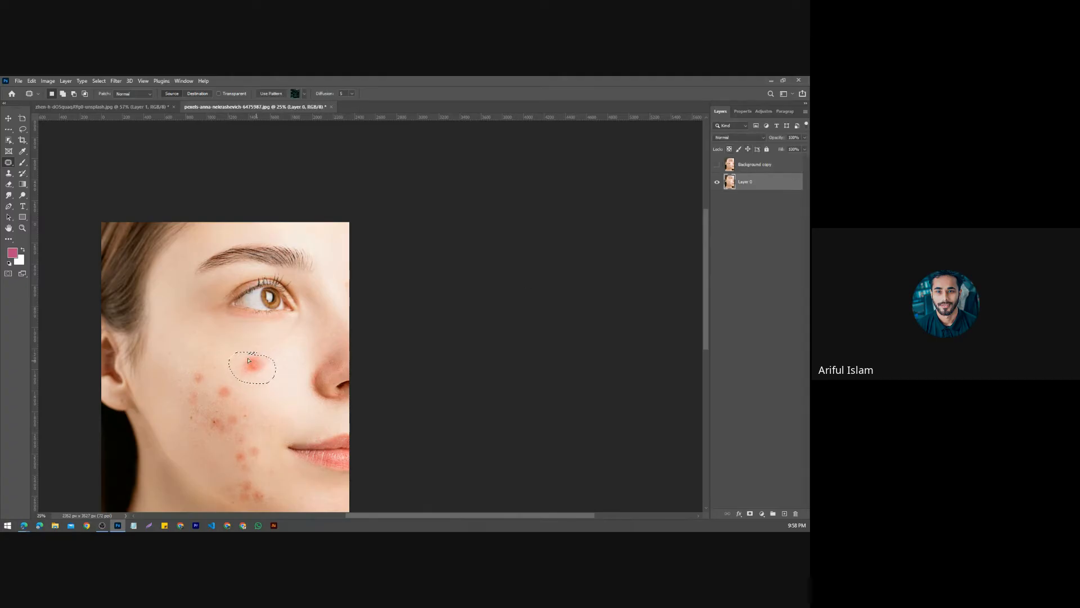
pyautogui.moveTo(256, 363); pyautogui.dragTo(204, 332)
pyautogui.hotkey('ctrl', 'z')
# Step: Open the recent photo of the laughing boy in the plaid shirt
pyautogui.click(12, 94)
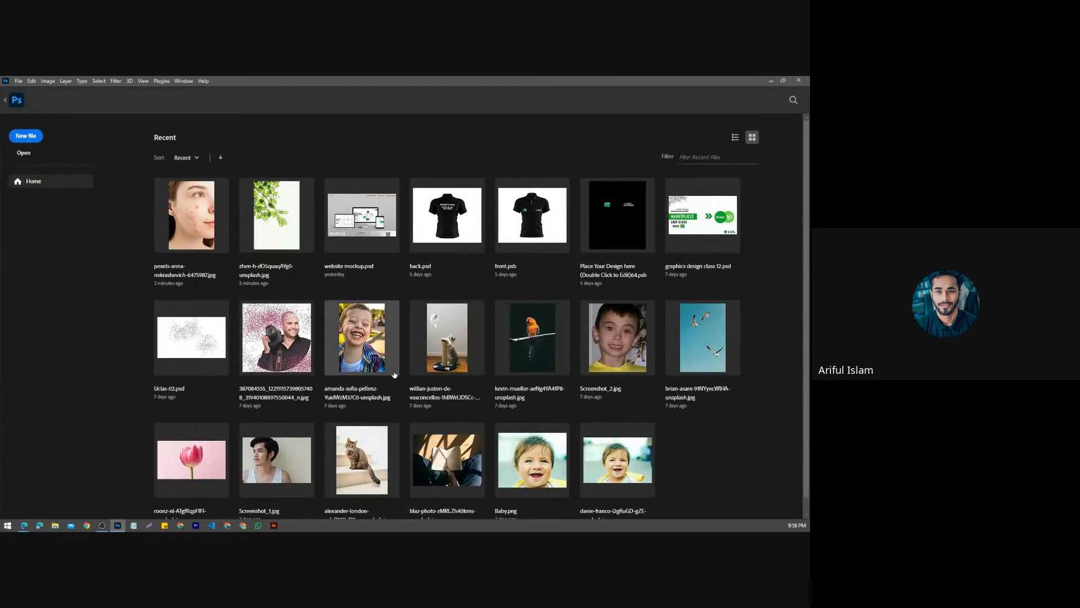
pyautogui.click(379, 343)
pyautogui.scroll(3, 388, 319)
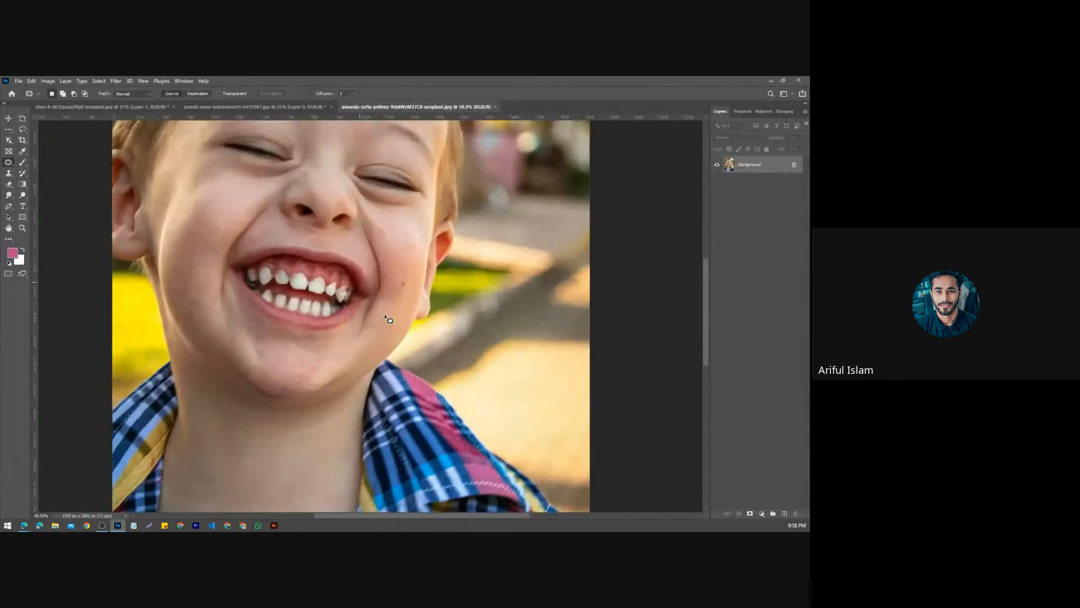
pyautogui.scroll(-2, 388, 319)
pyautogui.scroll(-2, 388, 319)
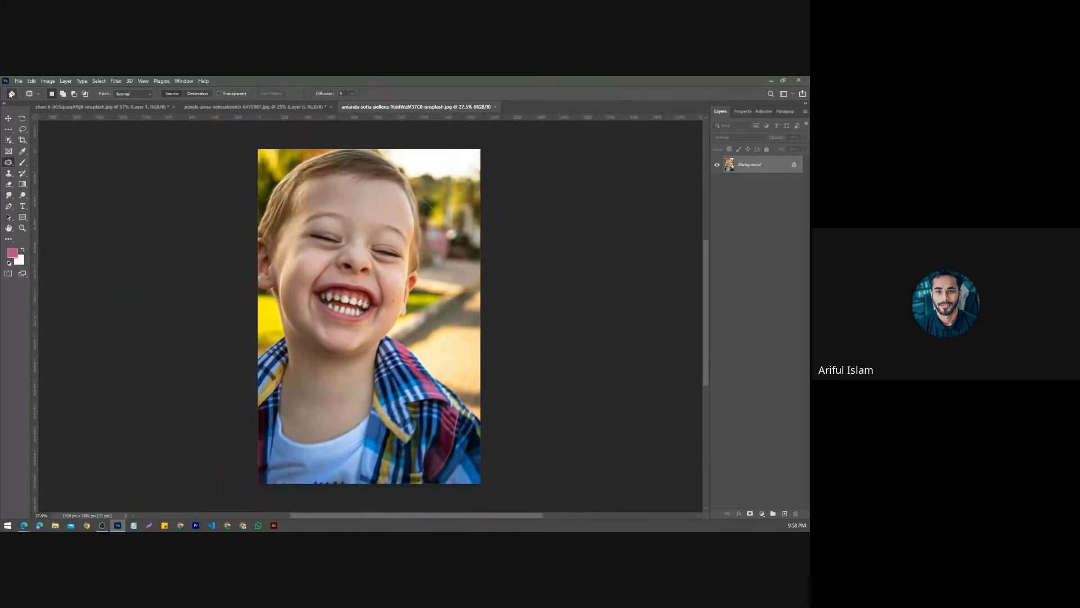
# Step: Open the recent photo of the tabby cat sitting on the steps
pyautogui.click(12, 94)
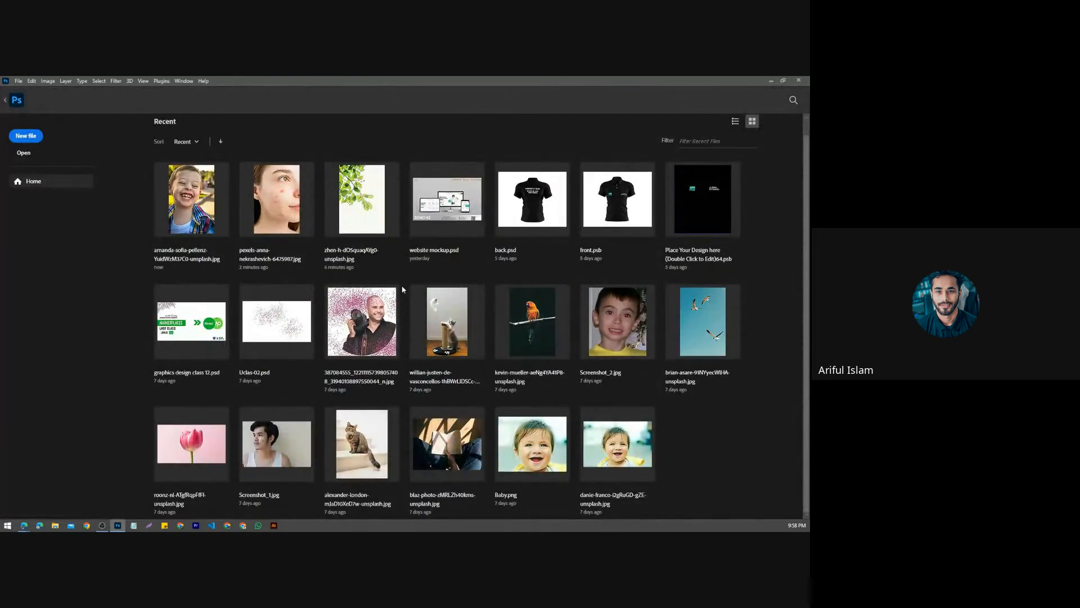
pyautogui.click(377, 446)
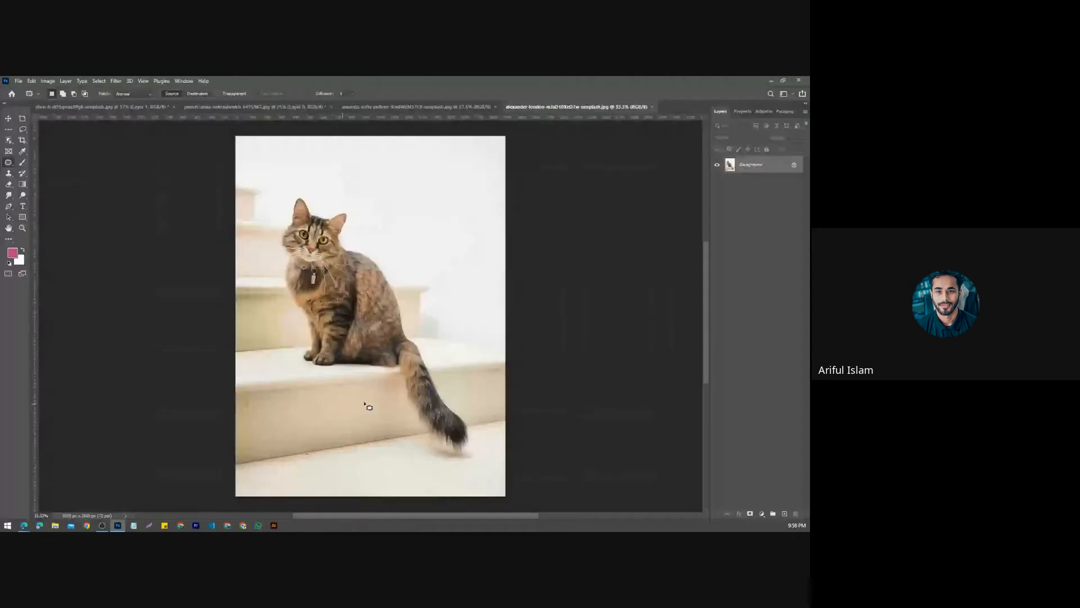
pyautogui.scroll(2, 442, 398)
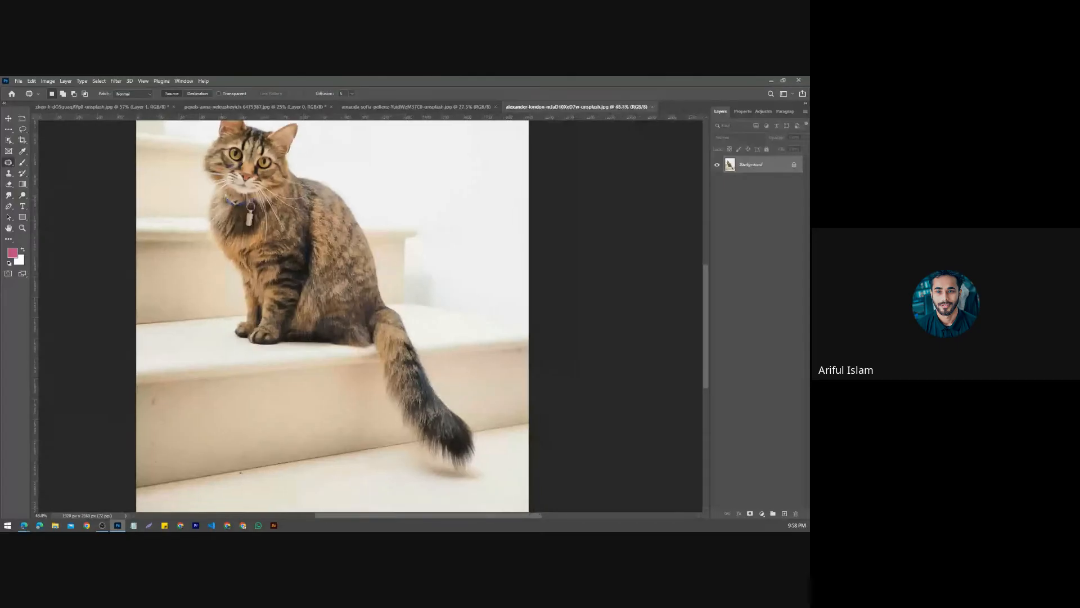
# Step: Mark the cat's tail tip and the clean stair area beside it on a screen capture, and discard the capture
pyautogui.press('Print')
pyautogui.moveTo(110, 205); pyautogui.dragTo(548, 507)
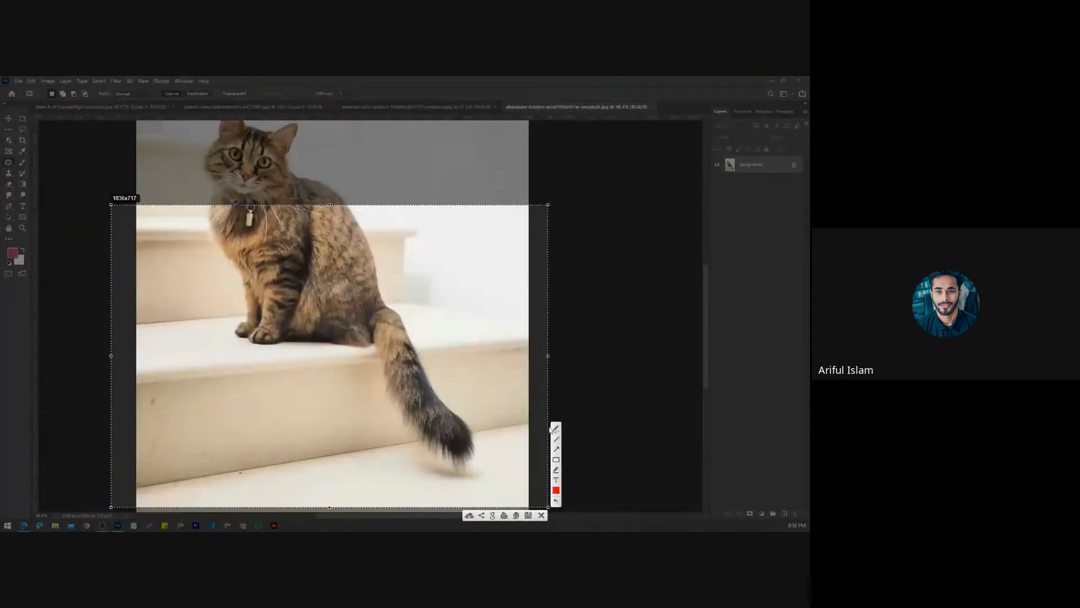
pyautogui.click(558, 461)
pyautogui.moveTo(378, 404); pyautogui.dragTo(491, 466)
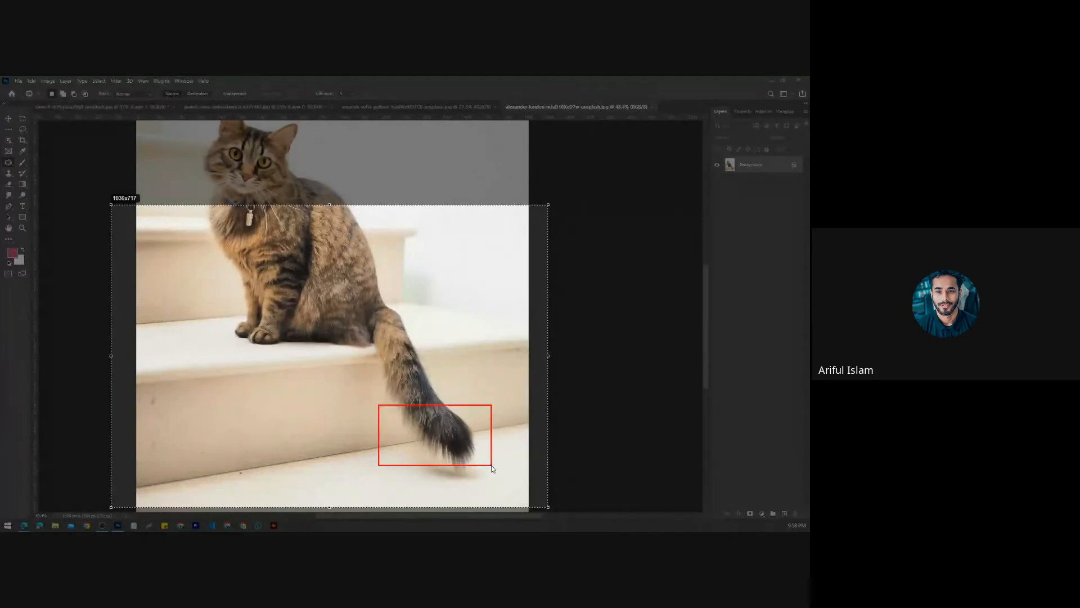
pyautogui.click(495, 371)
pyautogui.moveTo(474, 342)
pyautogui.mouseDown()
pyautogui.moveTo(520, 379)
pyautogui.moveTo(462, 396)
pyautogui.moveTo(436, 356)
pyautogui.moveTo(518, 344)
pyautogui.mouseUp()
pyautogui.click(494, 384)
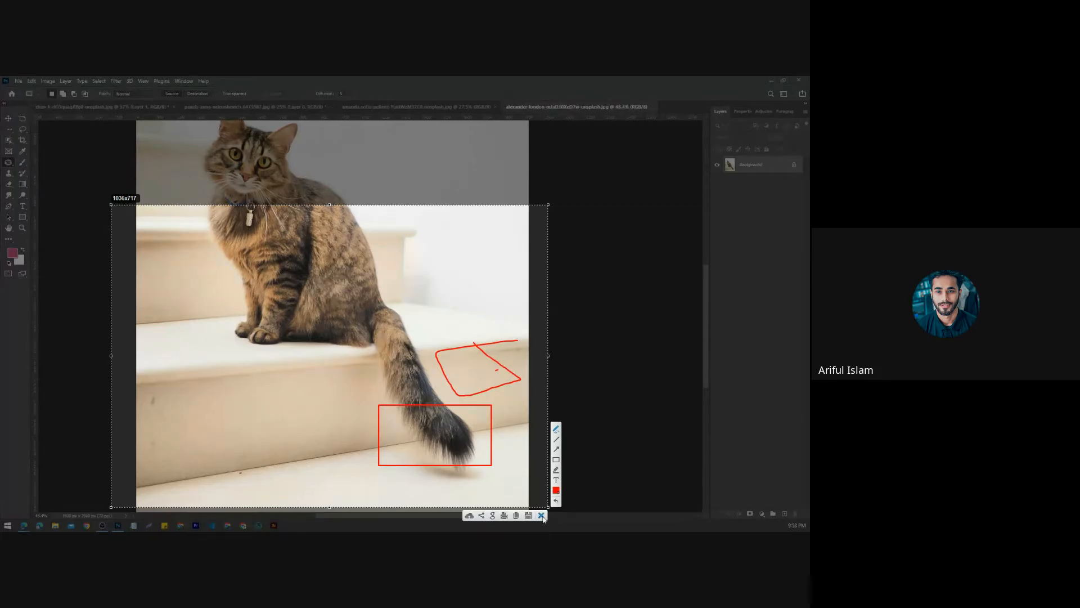
pyautogui.click(542, 515)
# Step: Patch the cat's tail tip and front paws with the clean stair surface next to them
pyautogui.click(8, 164)
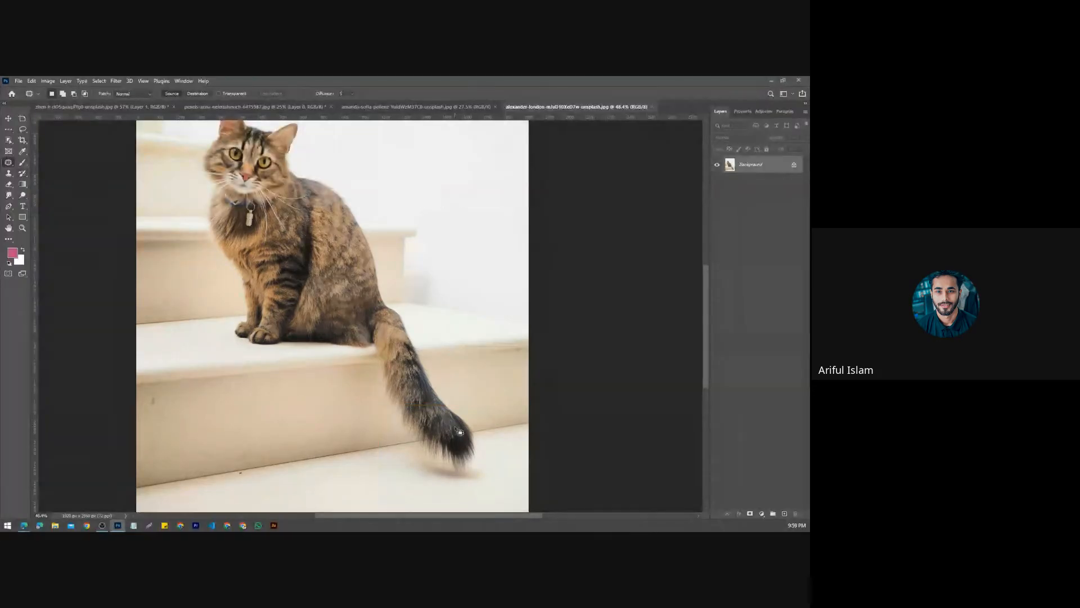
pyautogui.moveTo(457, 414)
pyautogui.mouseDown()
pyautogui.moveTo(425, 418)
pyautogui.moveTo(431, 457)
pyautogui.moveTo(478, 471)
pyautogui.moveTo(484, 439)
pyautogui.moveTo(452, 413)
pyautogui.moveTo(459, 424)
pyautogui.moveTo(494, 377)
pyautogui.mouseUp()
pyautogui.hotkey('ctrl', 'd')
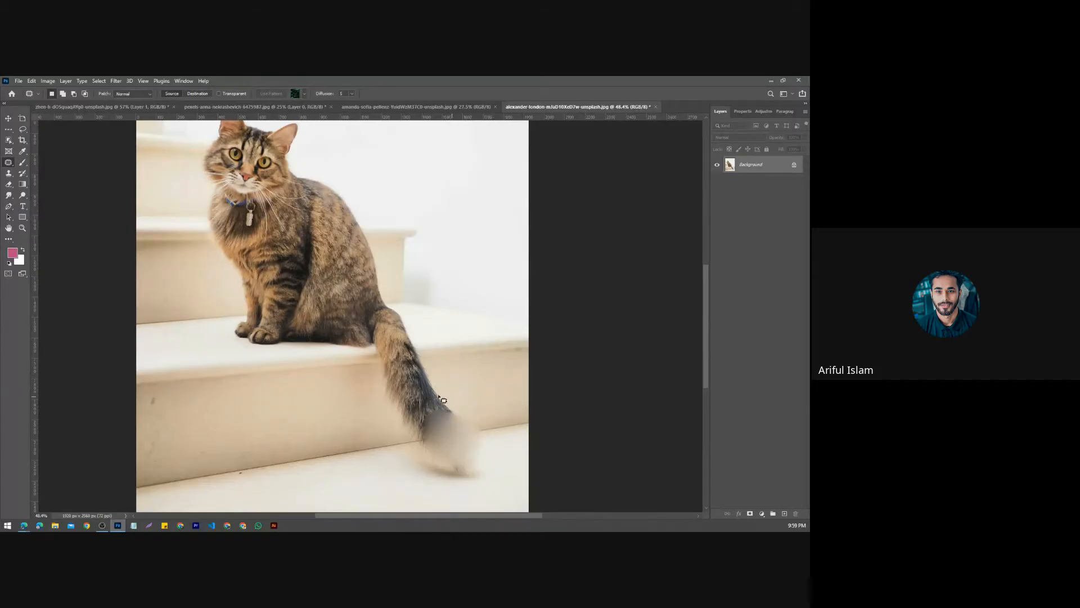
pyautogui.moveTo(442, 400)
pyautogui.mouseDown()
pyautogui.moveTo(414, 433)
pyautogui.moveTo(492, 362)
pyautogui.mouseUp()
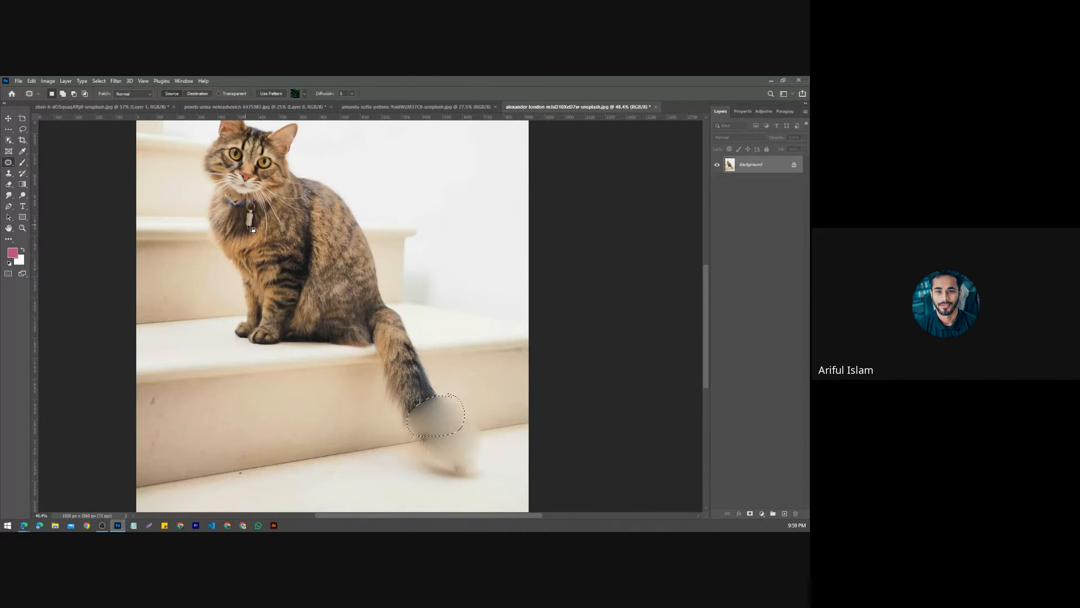
pyautogui.moveTo(248, 311)
pyautogui.mouseDown()
pyautogui.moveTo(229, 343)
pyautogui.moveTo(276, 339)
pyautogui.moveTo(265, 309)
pyautogui.moveTo(168, 341)
pyautogui.mouseUp()
pyautogui.moveTo(272, 328)
pyautogui.mouseDown()
pyautogui.moveTo(304, 332)
pyautogui.moveTo(271, 341)
pyautogui.moveTo(276, 359)
pyautogui.mouseUp()
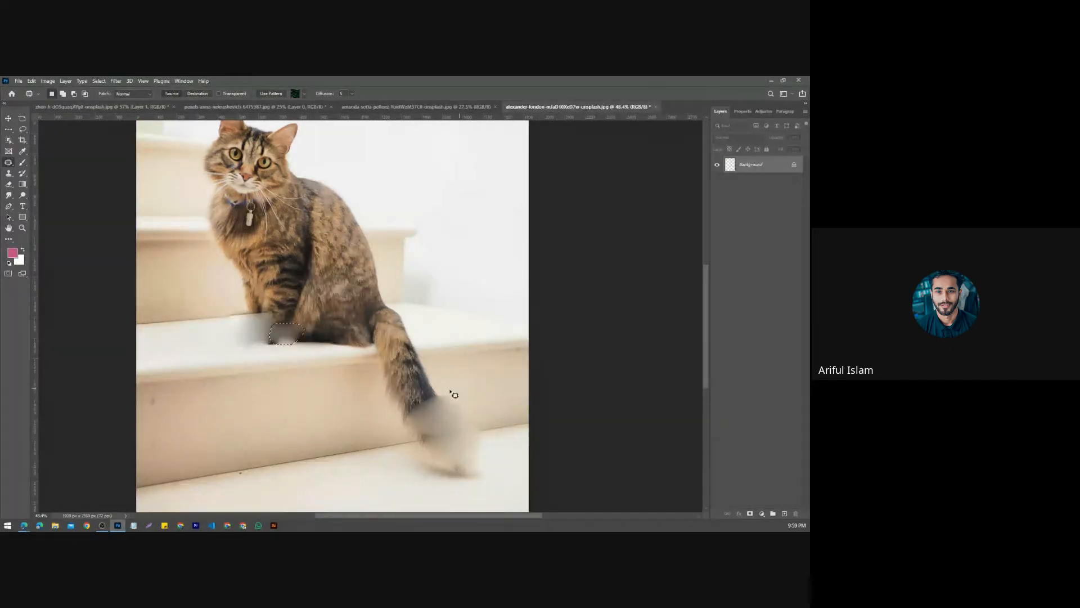
# Step: Switch to the Healing Brush, shrink its size and retouch the blurred tail patch from the clean stair face beside it
pyautogui.rightClick(8, 162)
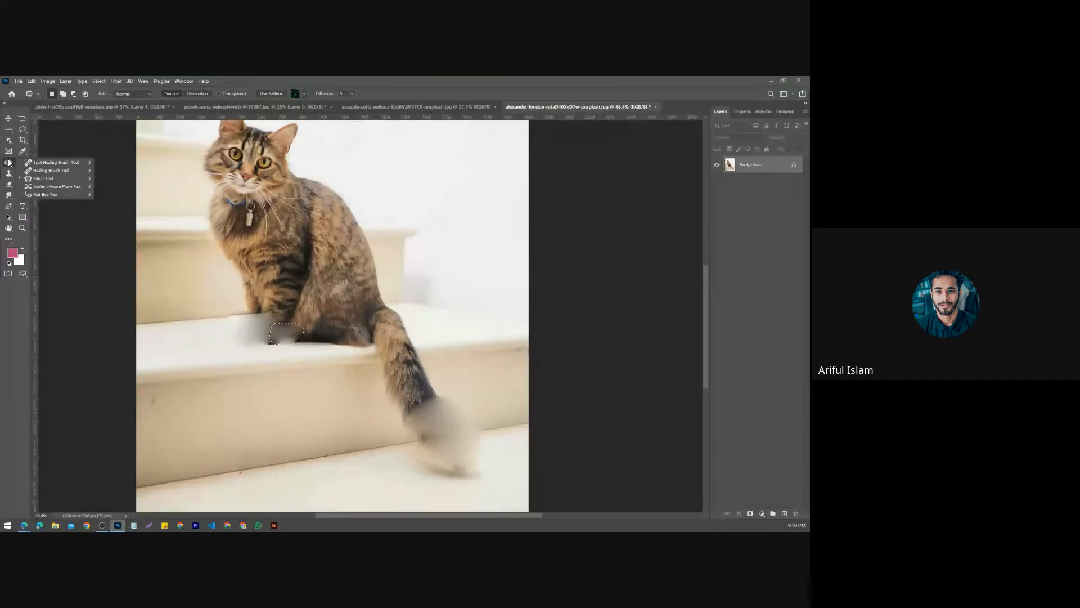
pyautogui.click(51, 170)
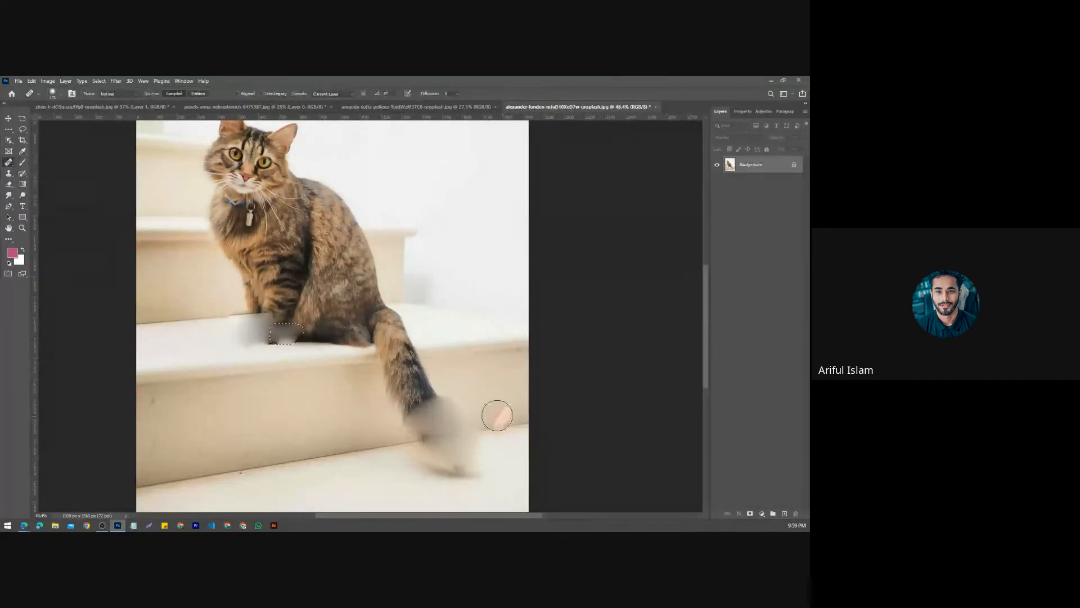
pyautogui.scroll(2, 496, 415)
pyautogui.scroll(2, 444, 432)
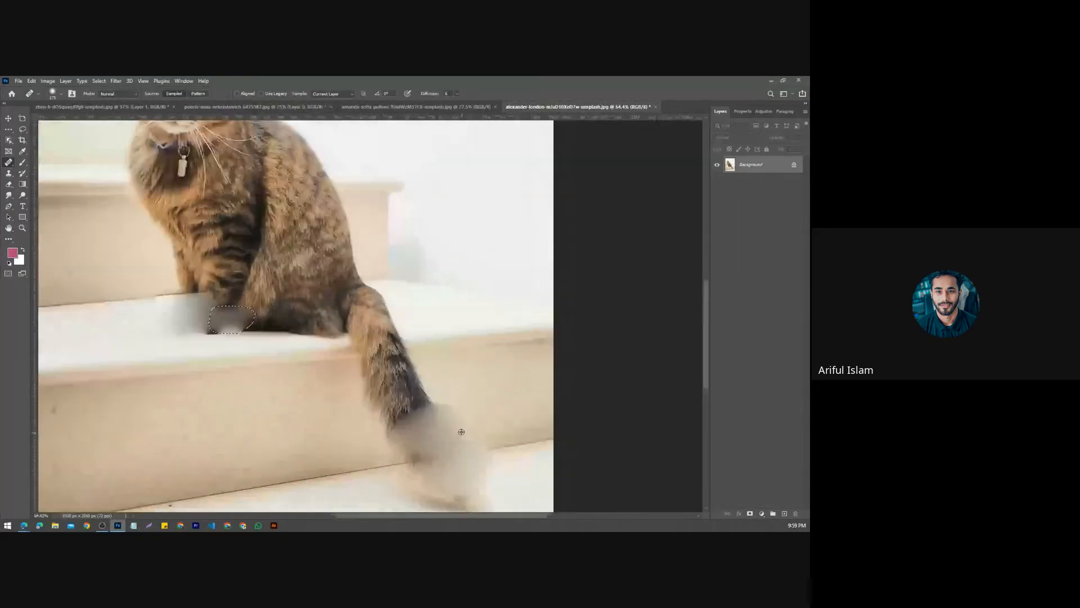
pyautogui.keyDown('alt'); pyautogui.click(461, 432); pyautogui.keyUp('alt')
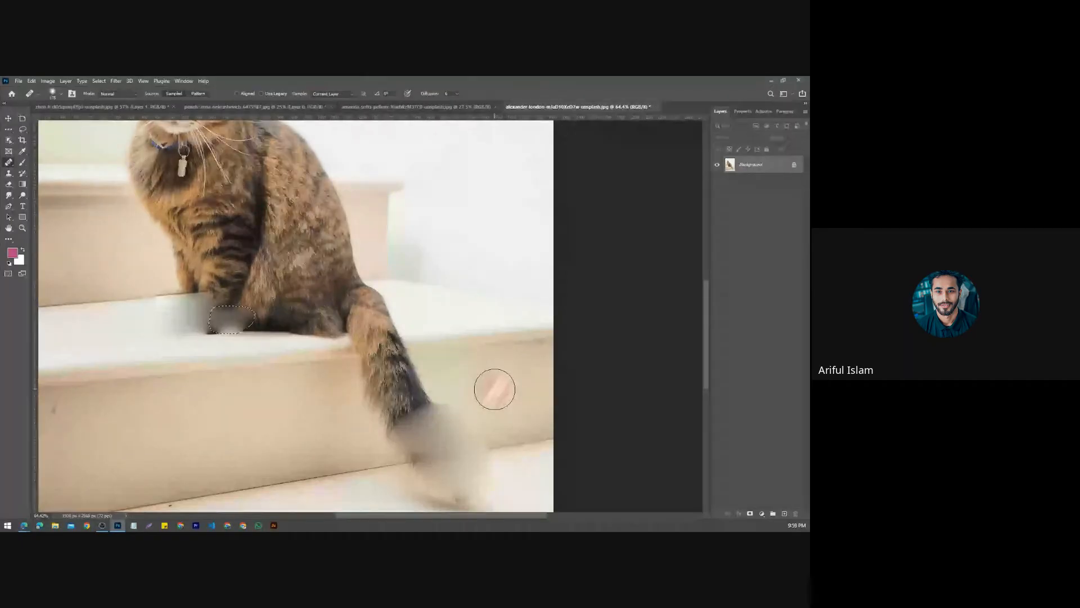
pyautogui.press('[')
pyautogui.press('[')
pyautogui.press('[')
pyautogui.press('[')
pyautogui.press('[')
pyautogui.keyDown('alt'); pyautogui.click(485, 398); pyautogui.keyUp('alt')
pyautogui.moveTo(450, 415)
pyautogui.mouseDown()
pyautogui.moveTo(440, 402)
pyautogui.moveTo(447, 418)
pyautogui.mouseUp()
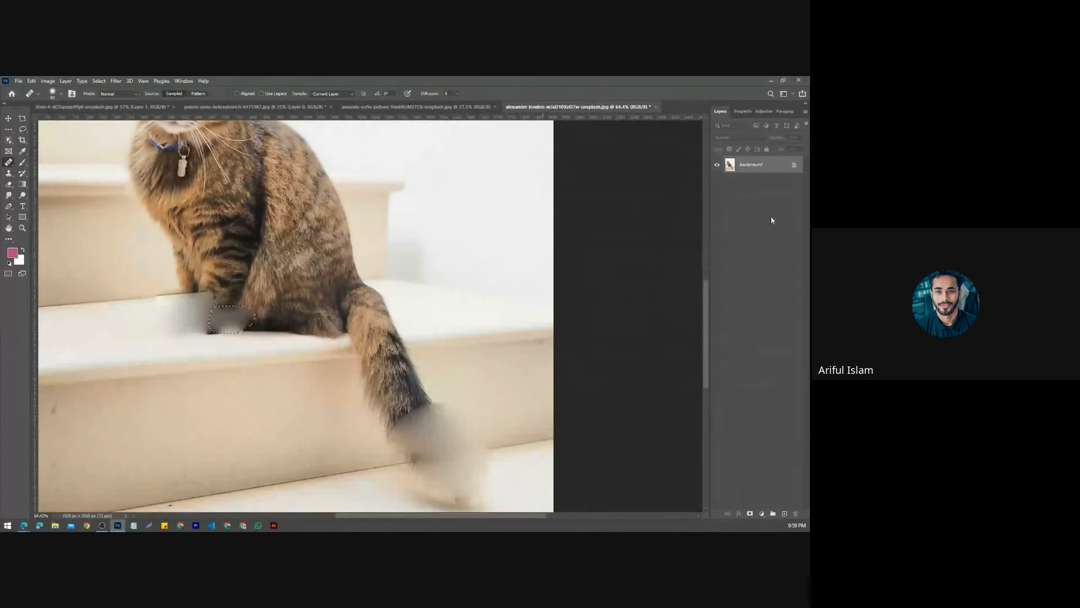
# Step: Unlock the Background layer and heal the stair's lower edge next to the blur from a clean stretch of that stair
pyautogui.click(794, 164)
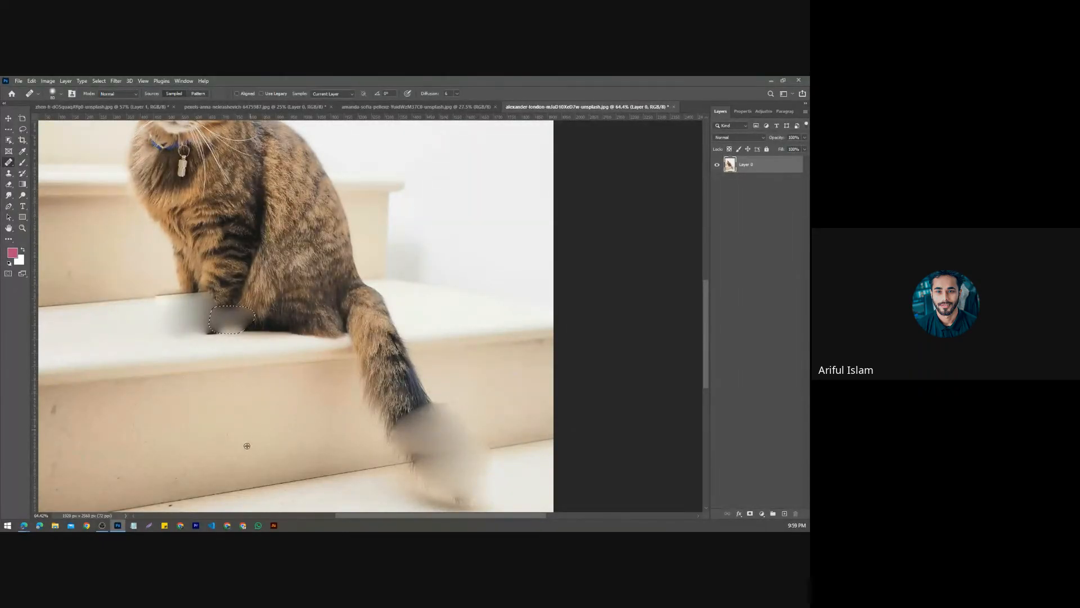
pyautogui.keyDown('alt'); pyautogui.click(261, 479); pyautogui.keyUp('alt')
pyautogui.moveTo(386, 462)
pyautogui.mouseDown()
pyautogui.moveTo(422, 457)
pyautogui.moveTo(379, 456)
pyautogui.moveTo(415, 446)
pyautogui.mouseUp()
# Step: Adjust the Healing Brush hardness and retouch the blur below the tail from the clean stair edge
pyautogui.rightClick(12, 163)
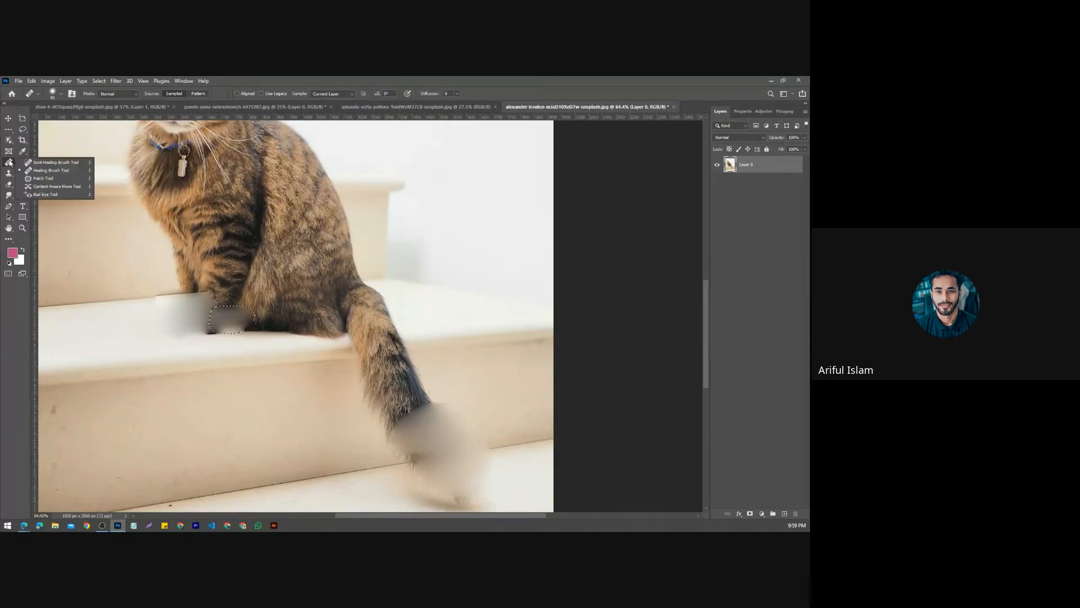
pyautogui.click(47, 171)
pyautogui.click(61, 96)
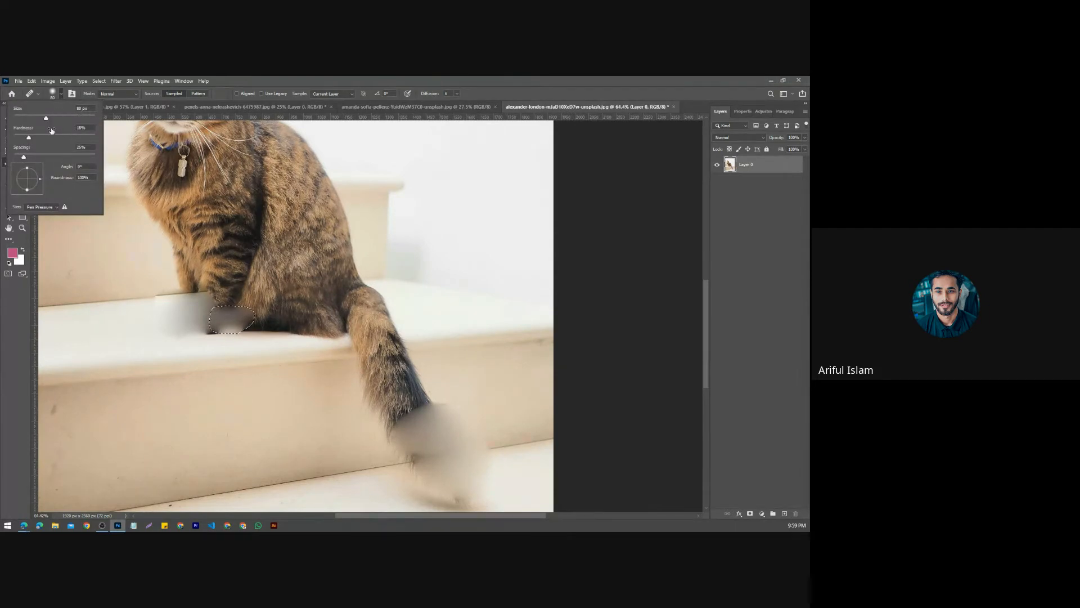
pyautogui.moveTo(33, 137); pyautogui.dragTo(51, 138)
pyautogui.click(12, 326)
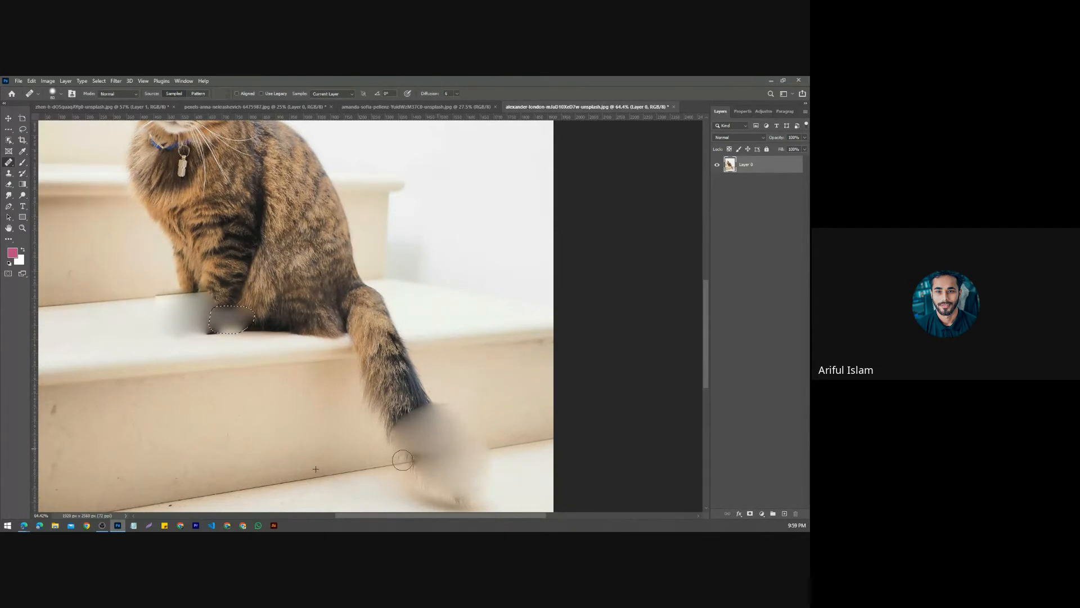
pyautogui.keyDown('alt'); pyautogui.click(333, 464); pyautogui.keyUp('alt')
pyautogui.moveTo(422, 450); pyautogui.dragTo(430, 410)
# Step: Clear the paw selection and heal the blurred end of the tail with samples from the stair face on both sides
pyautogui.scroll(-2, 328, 396)
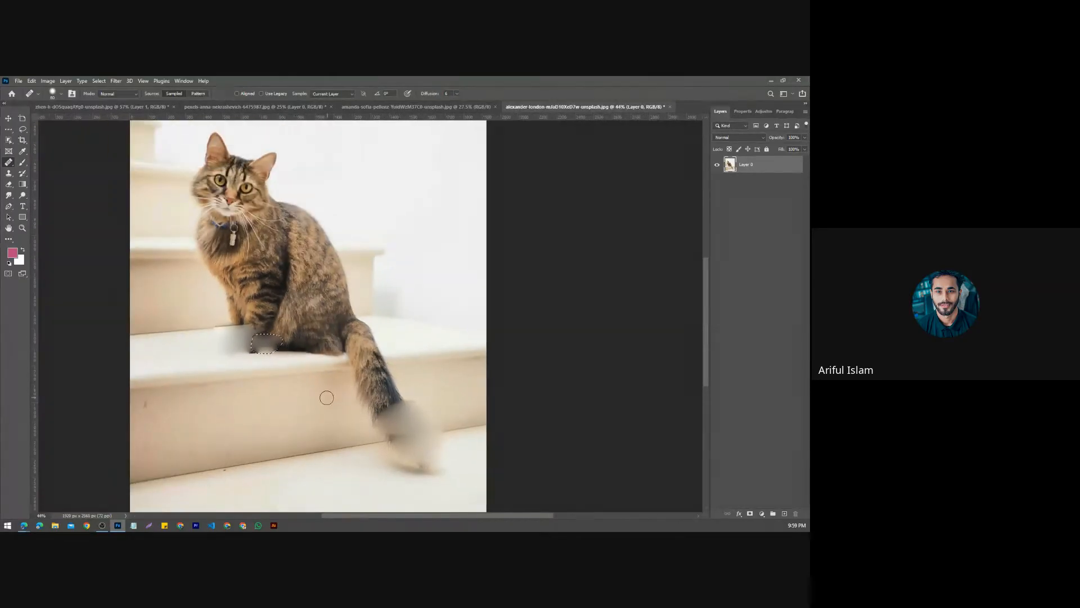
pyautogui.scroll(4, 323, 424)
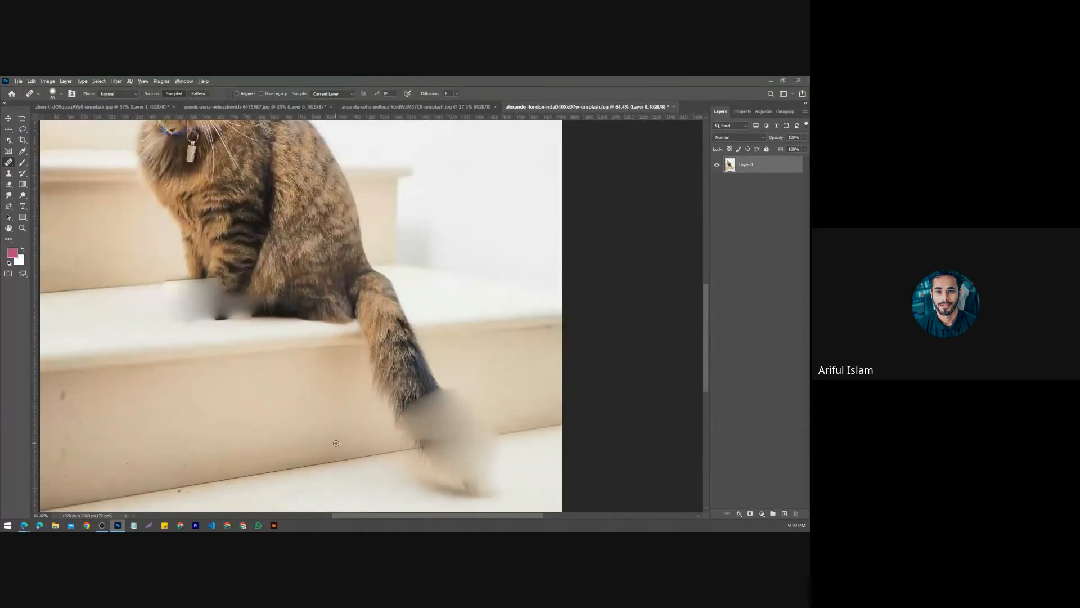
pyautogui.keyDown('alt'); pyautogui.click(336, 443); pyautogui.keyUp('alt')
pyautogui.moveTo(391, 431)
pyautogui.mouseDown()
pyautogui.moveTo(425, 421)
pyautogui.moveTo(405, 424)
pyautogui.mouseUp()
pyautogui.keyDown('alt'); pyautogui.click(517, 372); pyautogui.keyUp('alt')
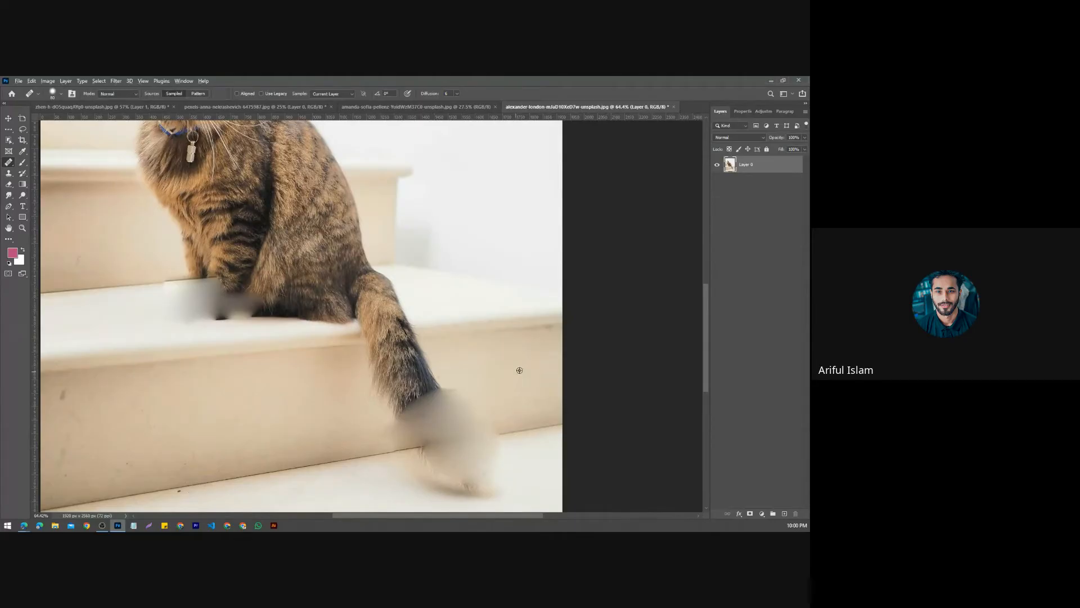
pyautogui.moveTo(457, 399)
pyautogui.mouseDown()
pyautogui.moveTo(468, 391)
pyautogui.moveTo(449, 392)
pyautogui.moveTo(460, 392)
pyautogui.mouseUp()
pyautogui.moveTo(436, 394); pyautogui.dragTo(419, 401)
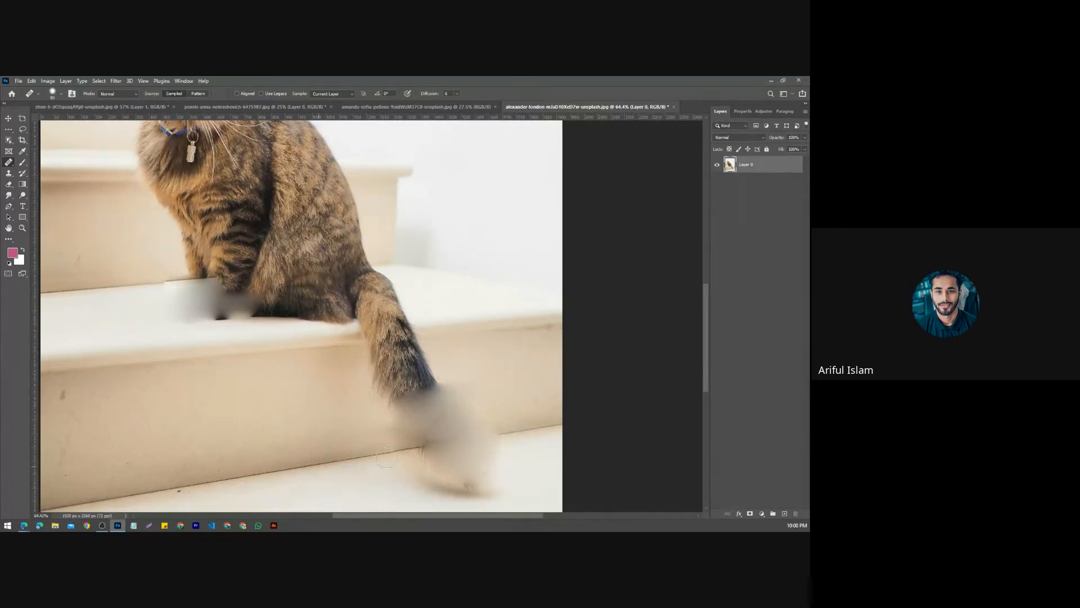
# Step: Extend the stair's dark lower edge across the blurred patch and touch up the stair face below the tail
pyautogui.moveTo(395, 451); pyautogui.dragTo(487, 432)
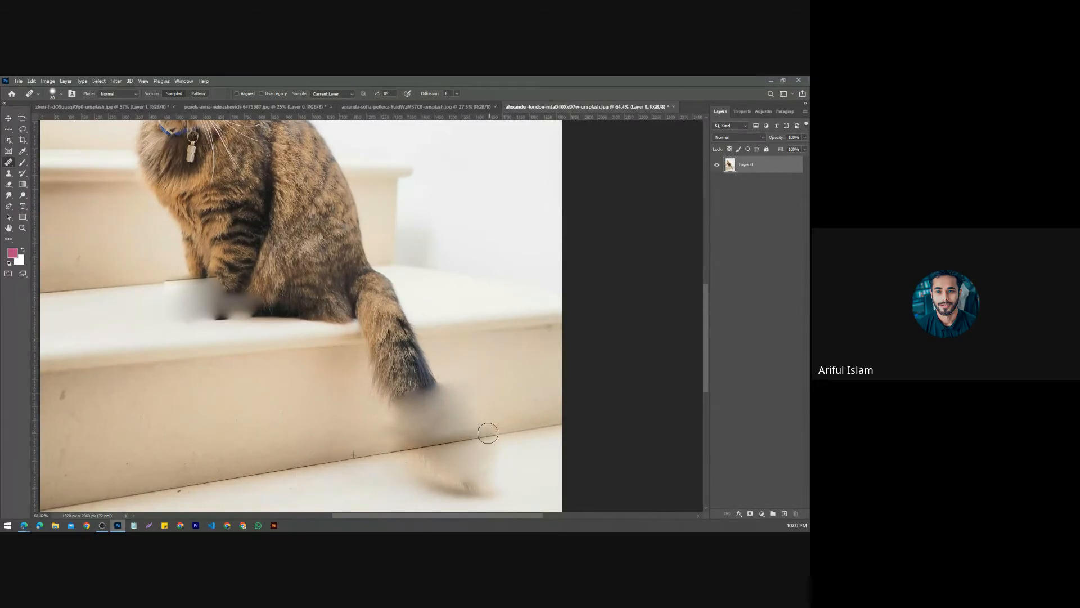
pyautogui.moveTo(358, 448)
pyautogui.mouseDown()
pyautogui.moveTo(450, 436)
pyautogui.moveTo(369, 446)
pyautogui.moveTo(500, 404)
pyautogui.moveTo(397, 421)
pyautogui.moveTo(475, 392)
pyautogui.moveTo(385, 414)
pyautogui.moveTo(452, 387)
pyautogui.moveTo(415, 402)
pyautogui.moveTo(466, 389)
pyautogui.moveTo(402, 409)
pyautogui.mouseUp()
pyautogui.click(415, 403)
# Step: Heal the tail's leftover shadow on the lowest step using clean surface sampled from that step
pyautogui.keyDown('alt'); pyautogui.click(335, 477); pyautogui.keyUp('alt')
pyautogui.moveTo(442, 477)
pyautogui.mouseDown()
pyautogui.moveTo(480, 448)
pyautogui.moveTo(420, 462)
pyautogui.mouseUp()
pyautogui.scroll(-3, 380, 456)
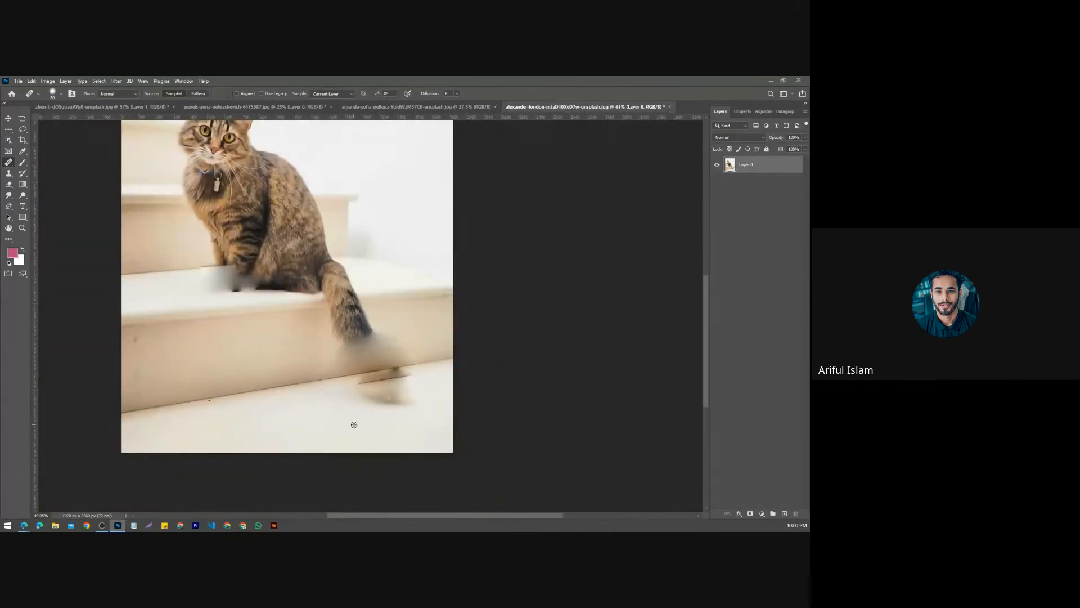
pyautogui.moveTo(413, 404)
pyautogui.mouseDown()
pyautogui.moveTo(374, 397)
pyautogui.moveTo(397, 393)
pyautogui.mouseUp()
pyautogui.keyDown('alt'); pyautogui.click(332, 433); pyautogui.keyUp('alt')
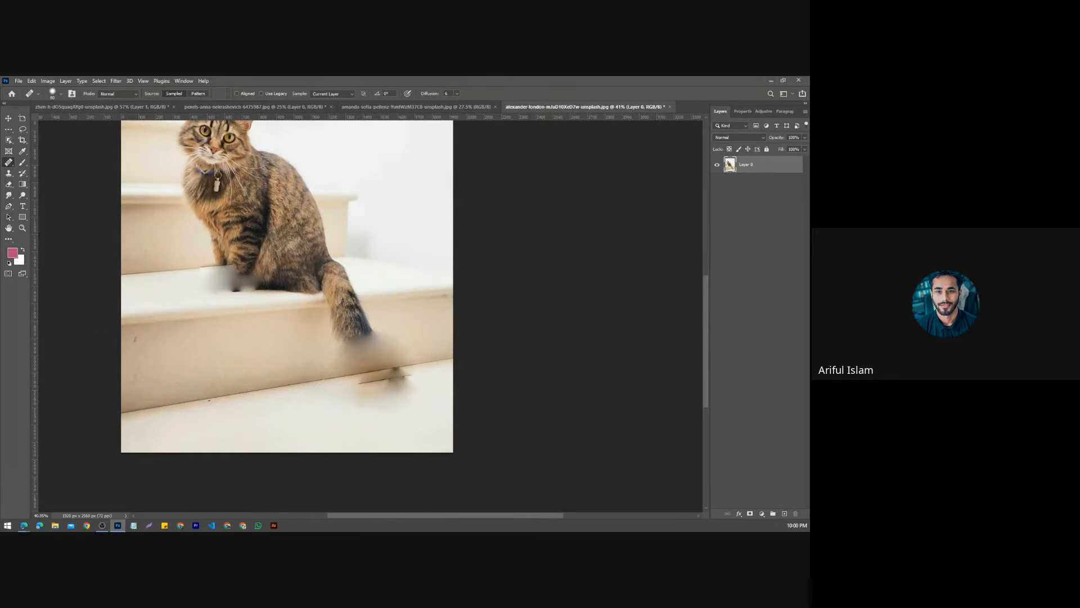
# Step: Patch the smudge just below the stair edge with clean surface from the lowest step, and deselect it
pyautogui.rightClick(8, 162)
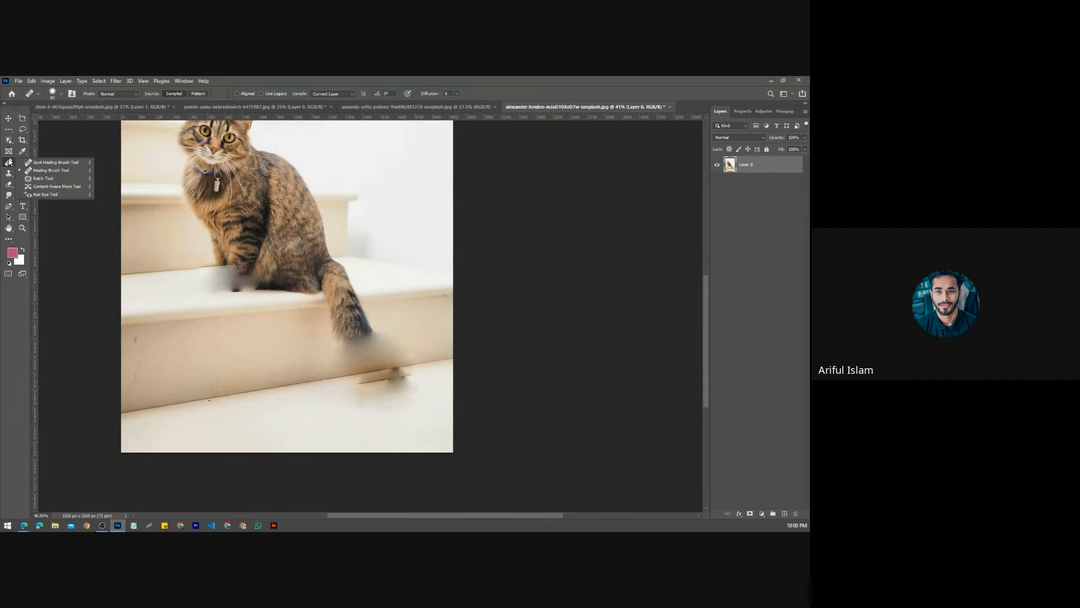
pyautogui.click(45, 180)
pyautogui.moveTo(409, 368)
pyautogui.mouseDown()
pyautogui.moveTo(357, 370)
pyautogui.moveTo(345, 395)
pyautogui.moveTo(415, 394)
pyautogui.moveTo(405, 363)
pyautogui.moveTo(393, 370)
pyautogui.moveTo(418, 379)
pyautogui.moveTo(340, 397)
pyautogui.moveTo(361, 374)
pyautogui.moveTo(349, 426)
pyautogui.mouseUp()
pyautogui.hotkey('ctrl', 'd')
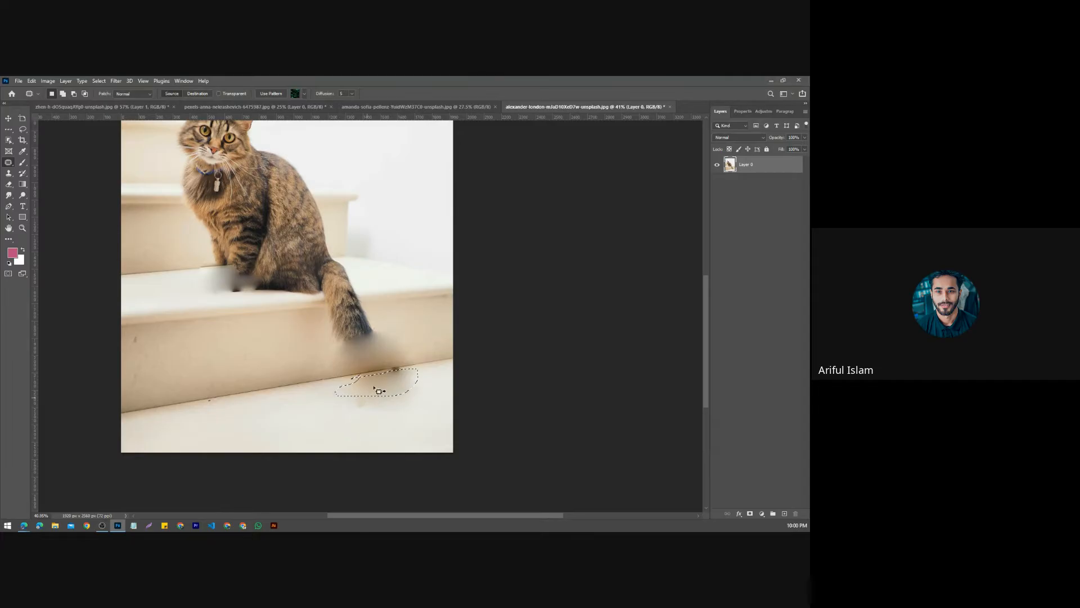
pyautogui.hotkey('ctrl', 'd')
pyautogui.scroll(-6, 307, 317)
pyautogui.scroll(7, 331, 346)
pyautogui.scroll(1, 338, 347)
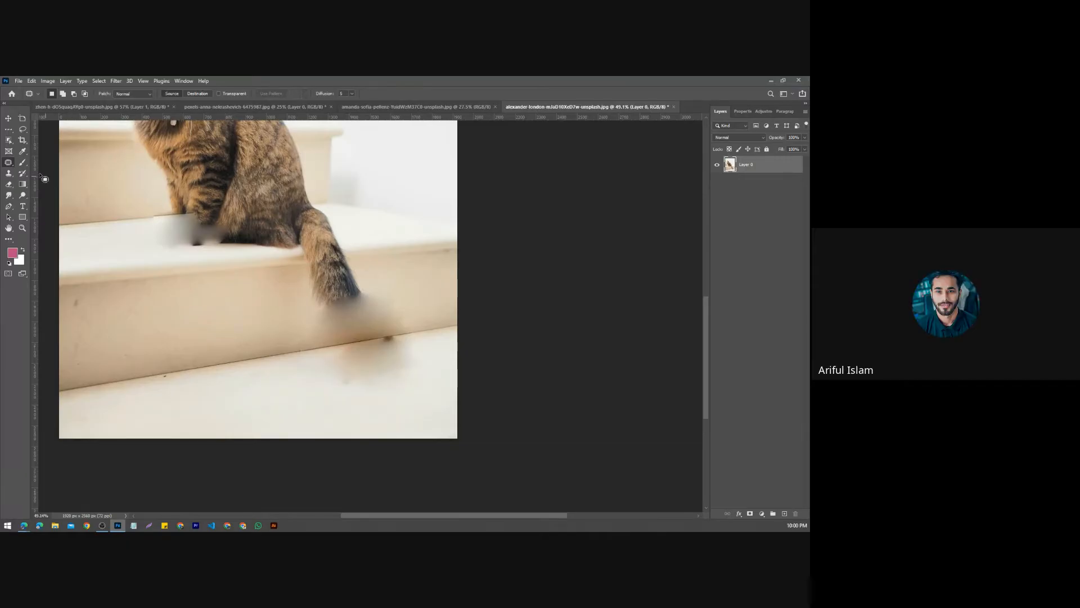
# Step: Examine the tool variants in the healing, brush, stamp and eraser tool groups
pyautogui.rightClick(9, 163)
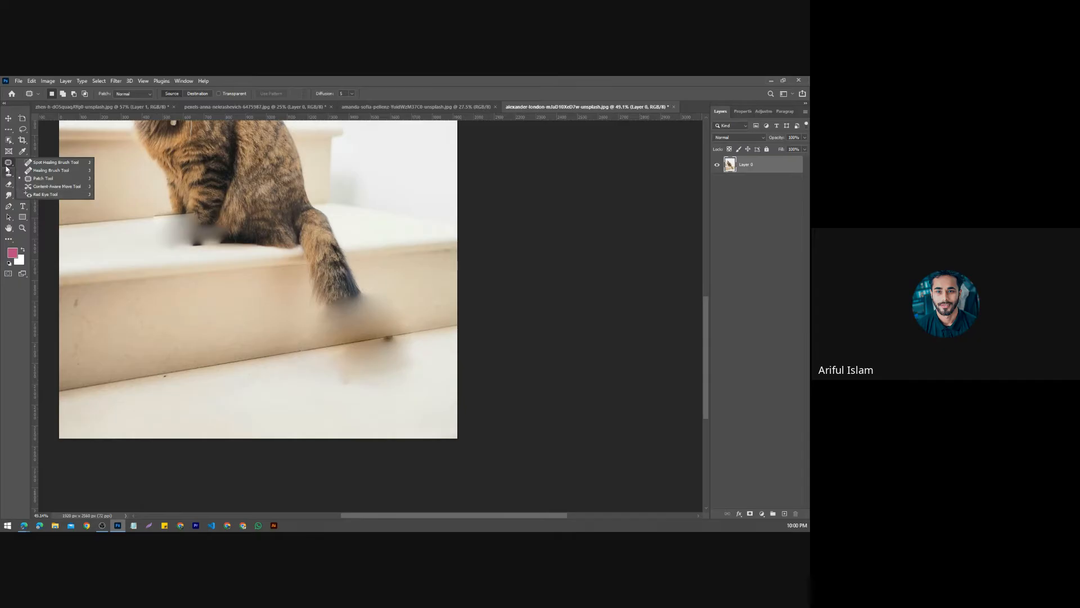
pyautogui.click(32, 186)
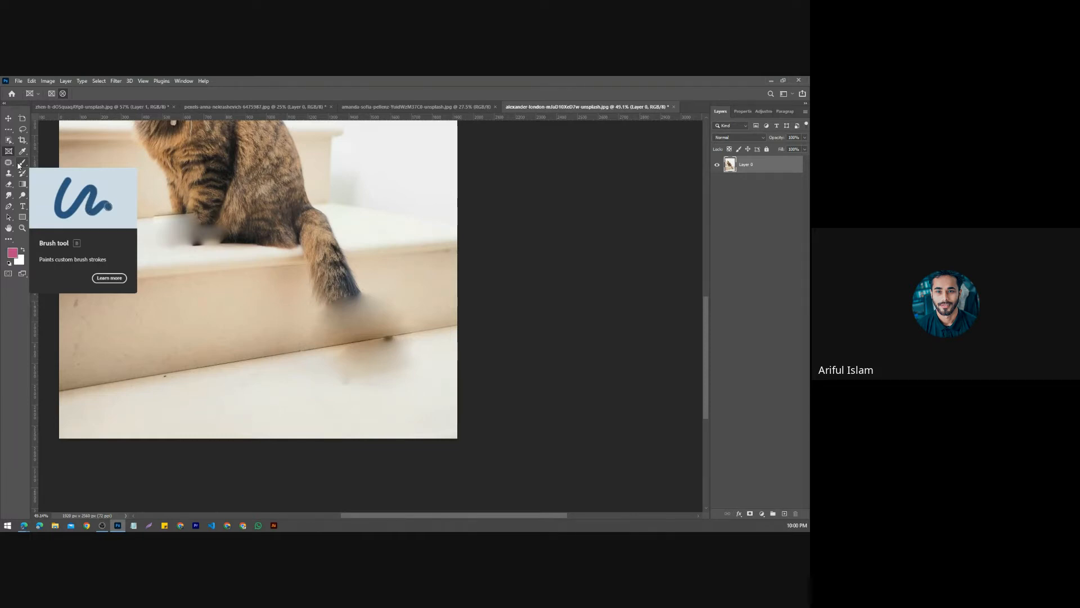
pyautogui.click(18, 165)
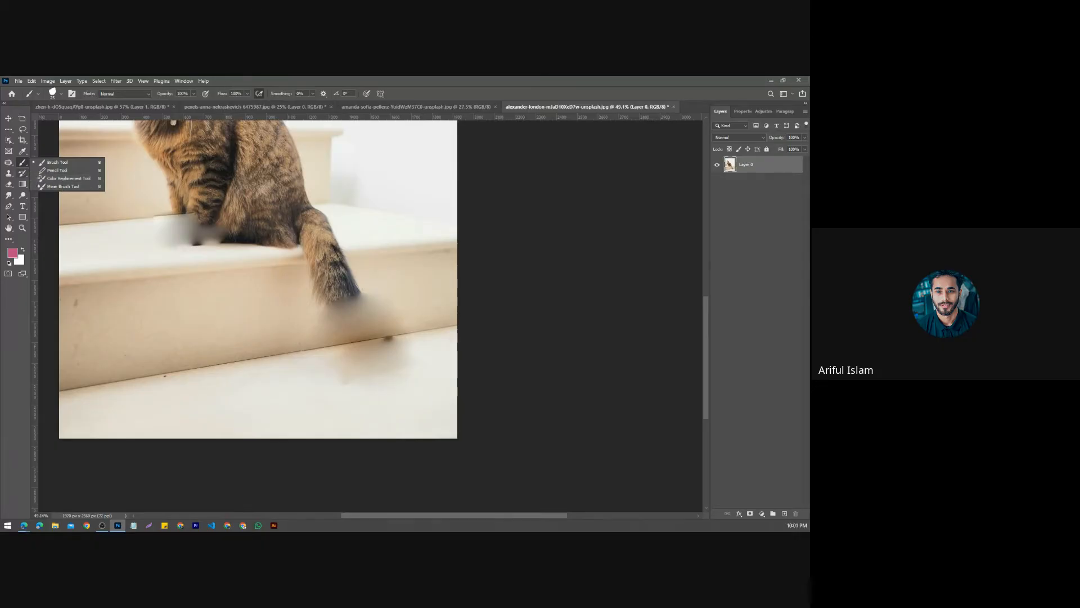
pyautogui.click(8, 162)
pyautogui.click(11, 175)
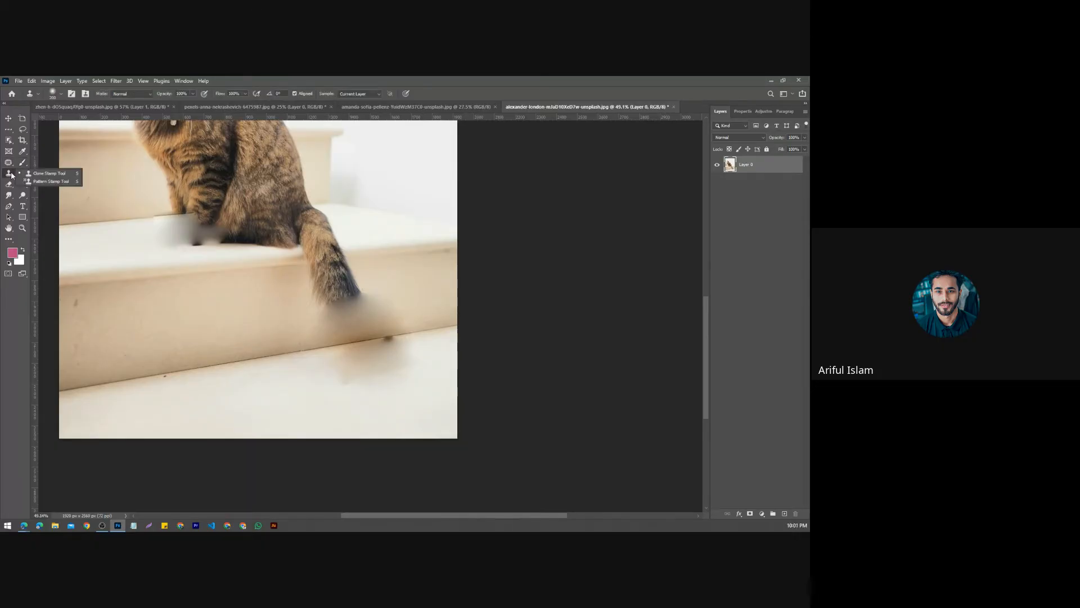
pyautogui.click(48, 174)
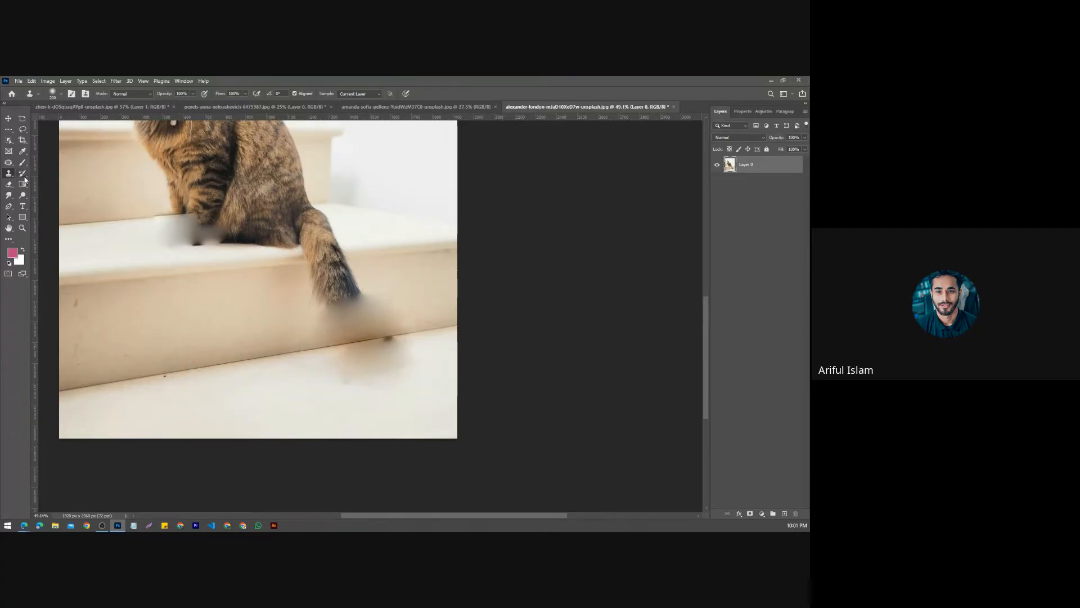
pyautogui.click(6, 187)
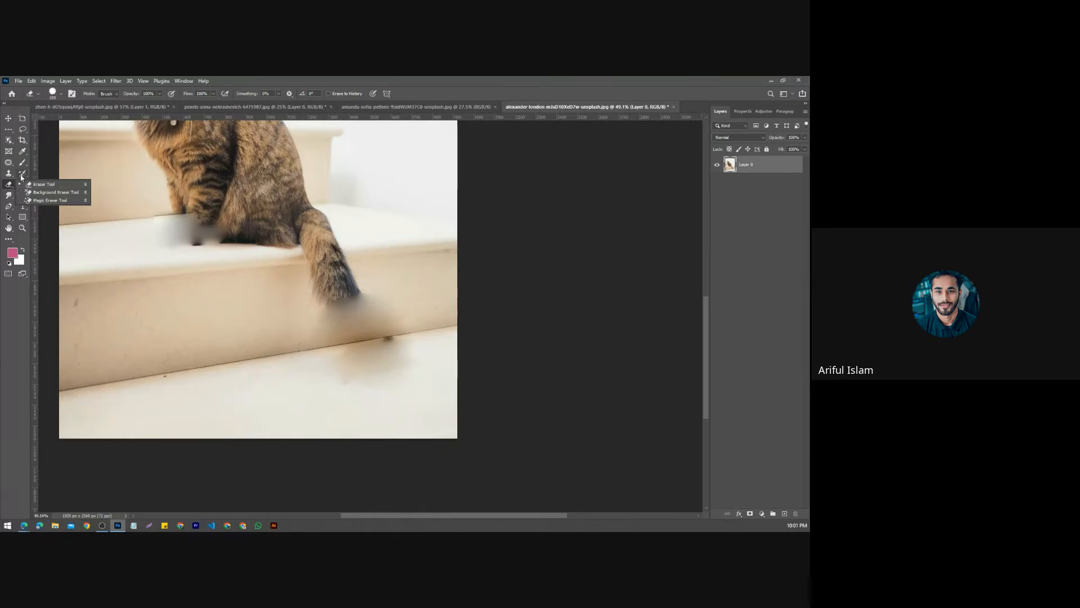
pyautogui.click(10, 184)
# Step: Close all the open photos without saving their changes
pyautogui.click(11, 93)
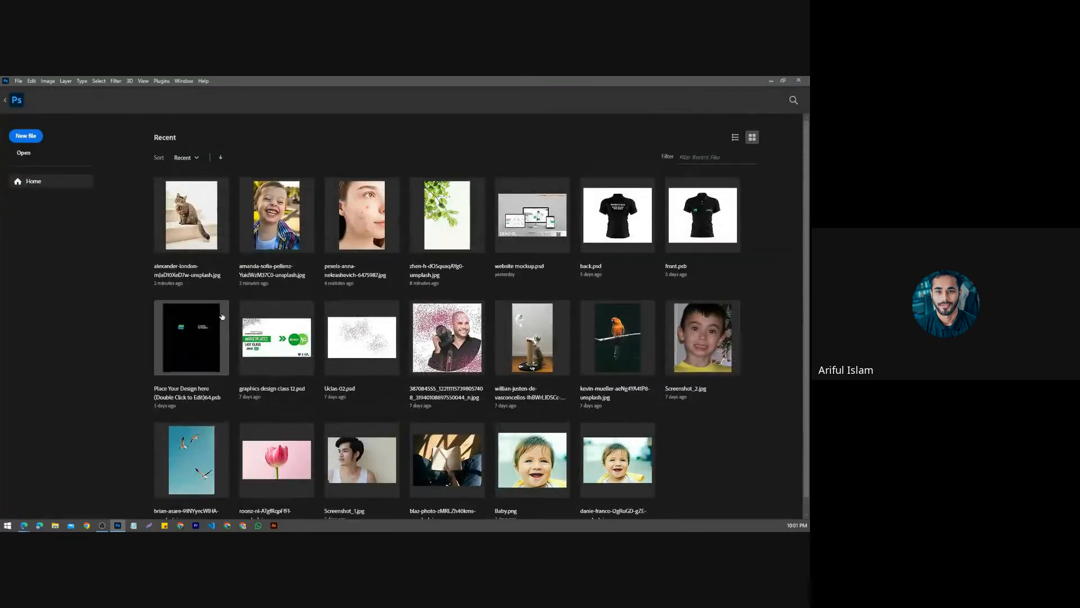
pyautogui.click(198, 207)
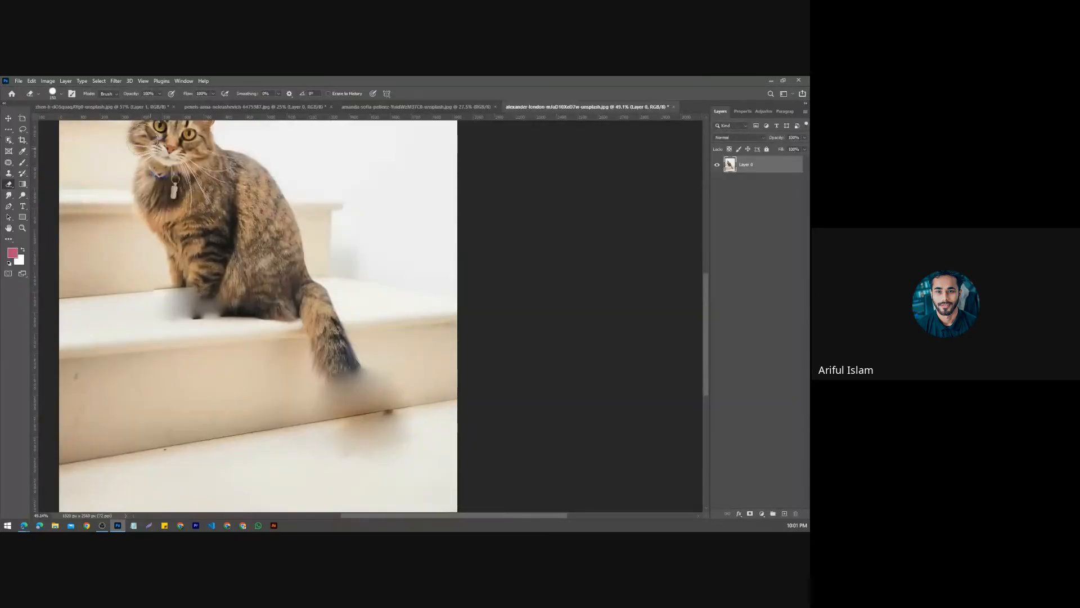
pyautogui.rightClick(623, 111)
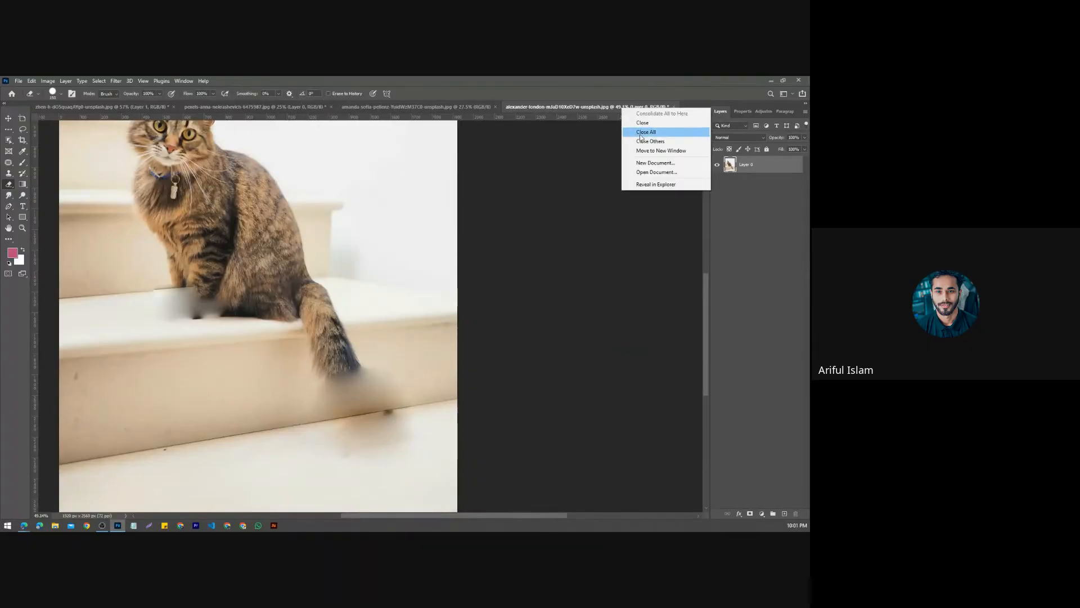
pyautogui.click(646, 131)
pyautogui.click(404, 244)
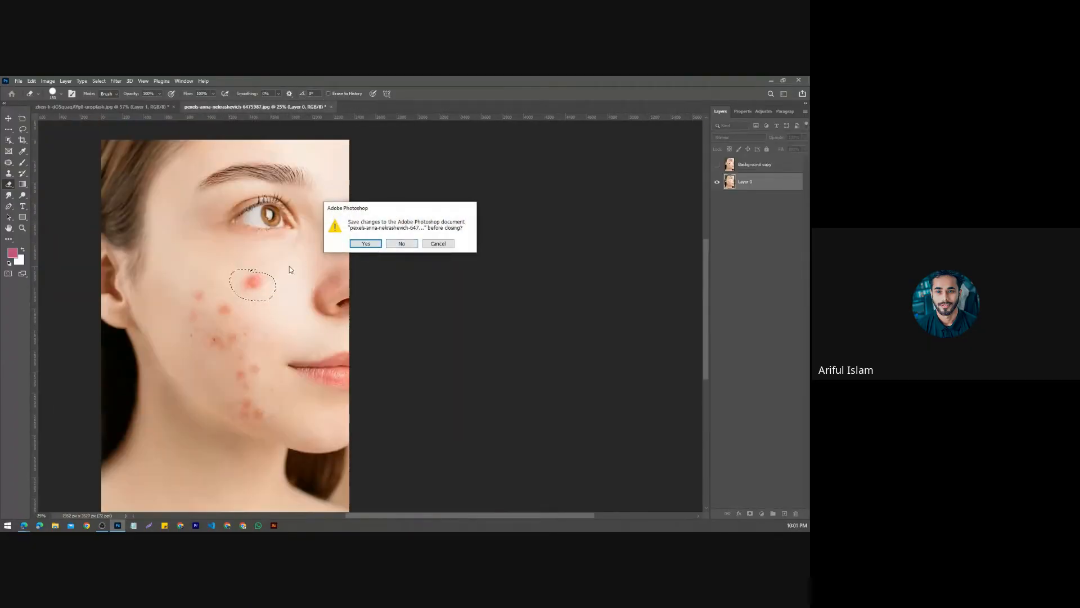
pyautogui.click(408, 246)
pyautogui.click(408, 247)
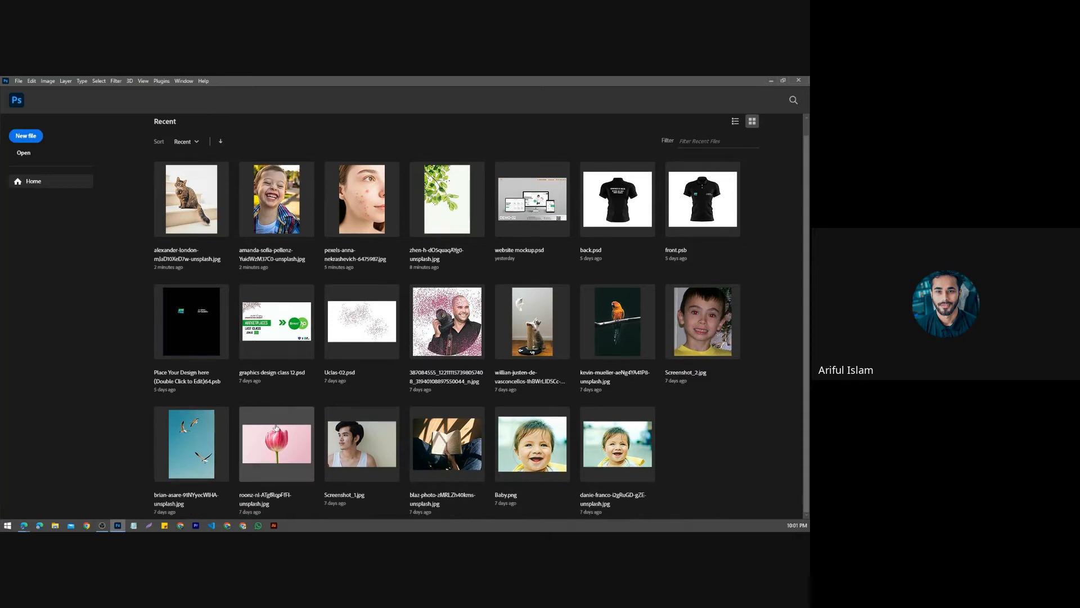
# Step: Open the recent photo of three seagulls in a blue sky and activate the Eraser tool
pyautogui.click(223, 432)
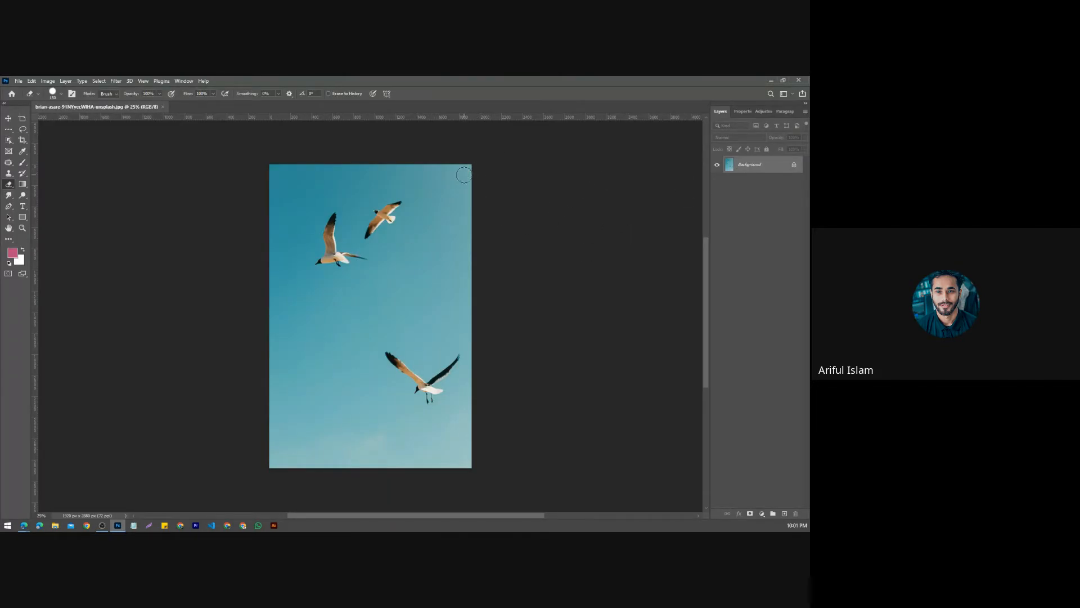
pyautogui.rightClick(10, 185)
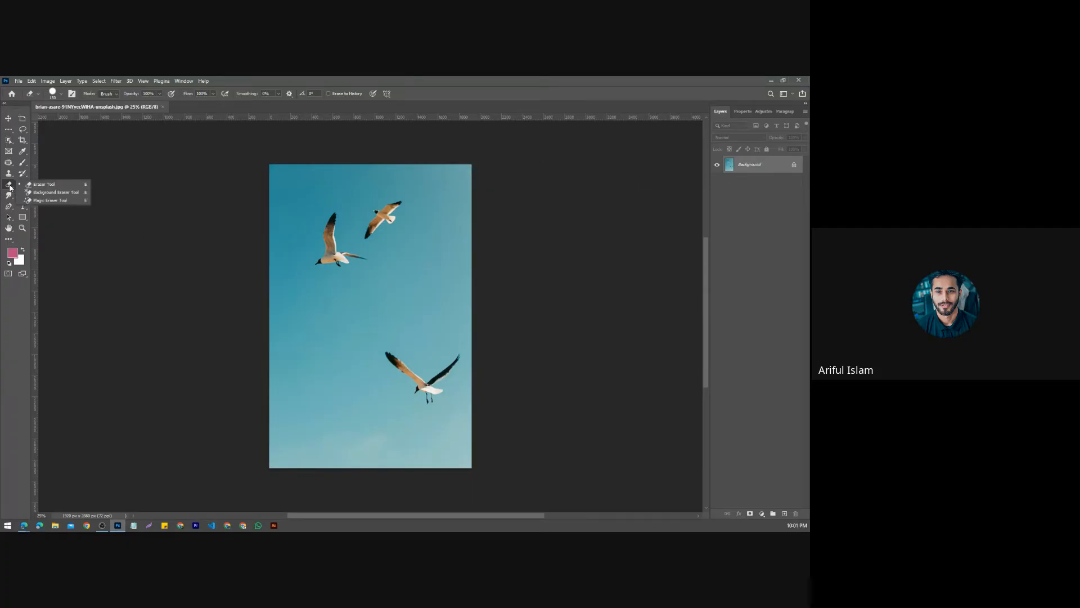
pyautogui.click(33, 186)
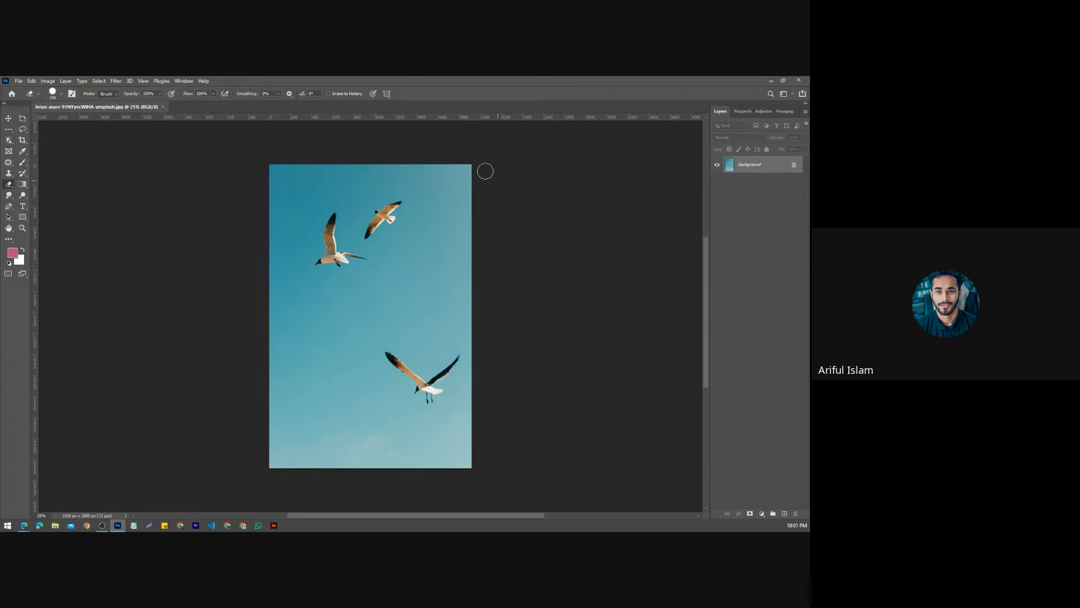
# Step: Erase a broad strip along the seagull photo's right edge, including the lowest bird, with the hard-edged Eraser
pyautogui.moveTo(472, 169)
pyautogui.mouseDown()
pyautogui.moveTo(470, 155)
pyautogui.moveTo(461, 220)
pyautogui.mouseUp()
pyautogui.moveTo(459, 263)
pyautogui.mouseDown()
pyautogui.moveTo(465, 167)
pyautogui.moveTo(440, 260)
pyautogui.moveTo(433, 212)
pyautogui.moveTo(469, 158)
pyautogui.moveTo(451, 261)
pyautogui.moveTo(412, 363)
pyautogui.moveTo(467, 306)
pyautogui.moveTo(470, 326)
pyautogui.moveTo(403, 457)
pyautogui.moveTo(491, 368)
pyautogui.moveTo(476, 301)
pyautogui.moveTo(431, 400)
pyautogui.moveTo(450, 365)
pyautogui.moveTo(439, 332)
pyautogui.moveTo(404, 340)
pyautogui.moveTo(390, 409)
pyautogui.mouseUp()
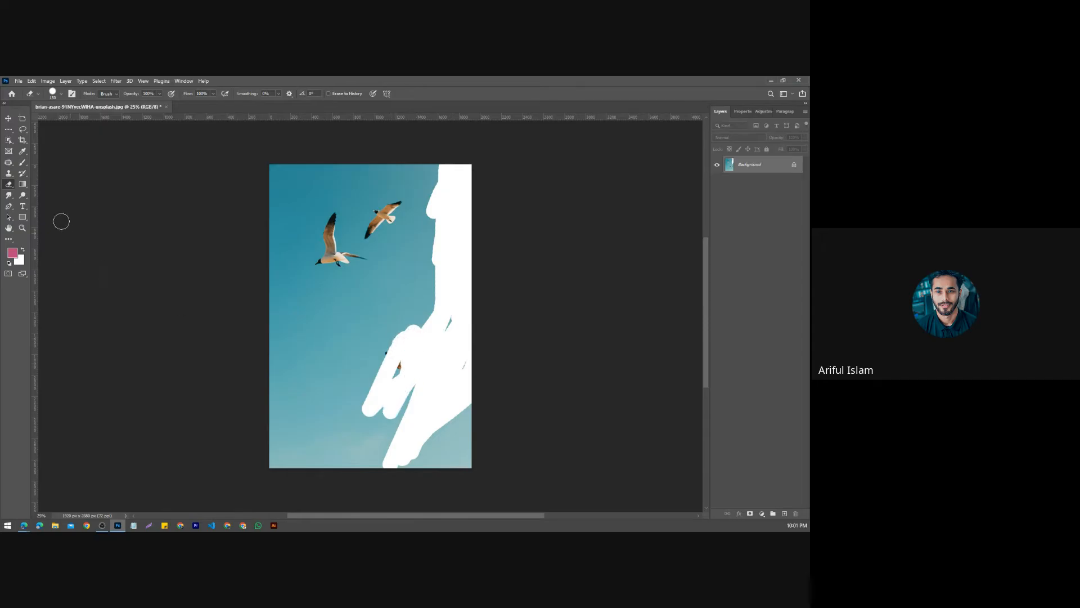
pyautogui.rightClick(11, 187)
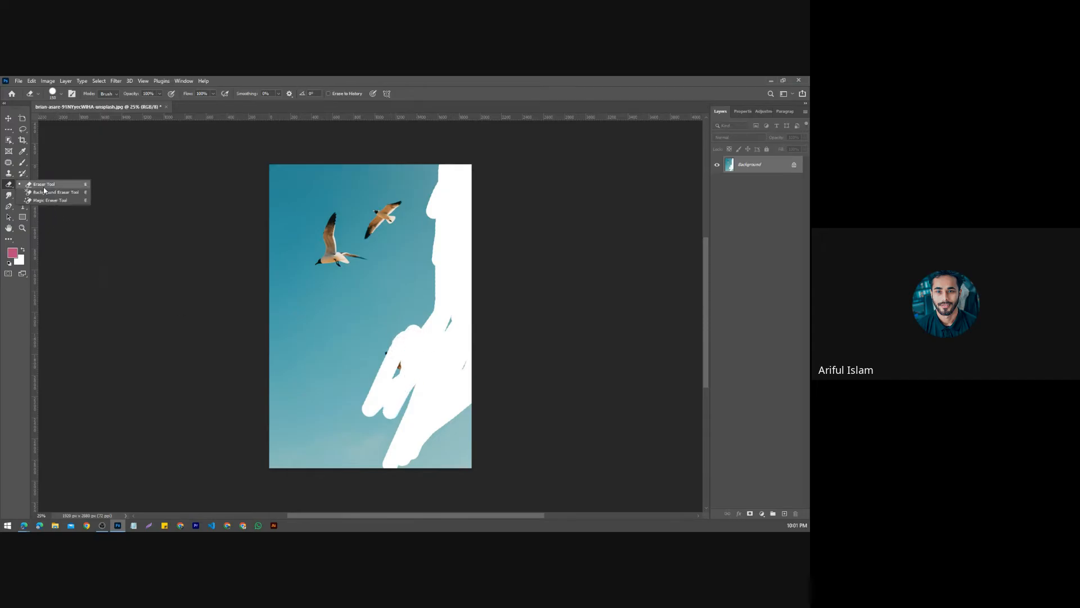
pyautogui.click(44, 188)
pyautogui.moveTo(466, 409)
pyautogui.mouseDown()
pyautogui.moveTo(419, 460)
pyautogui.moveTo(462, 435)
pyautogui.moveTo(465, 453)
pyautogui.moveTo(492, 455)
pyautogui.moveTo(479, 425)
pyautogui.moveTo(453, 449)
pyautogui.moveTo(435, 423)
pyautogui.moveTo(411, 430)
pyautogui.moveTo(422, 364)
pyautogui.moveTo(436, 346)
pyautogui.moveTo(453, 365)
pyautogui.mouseUp()
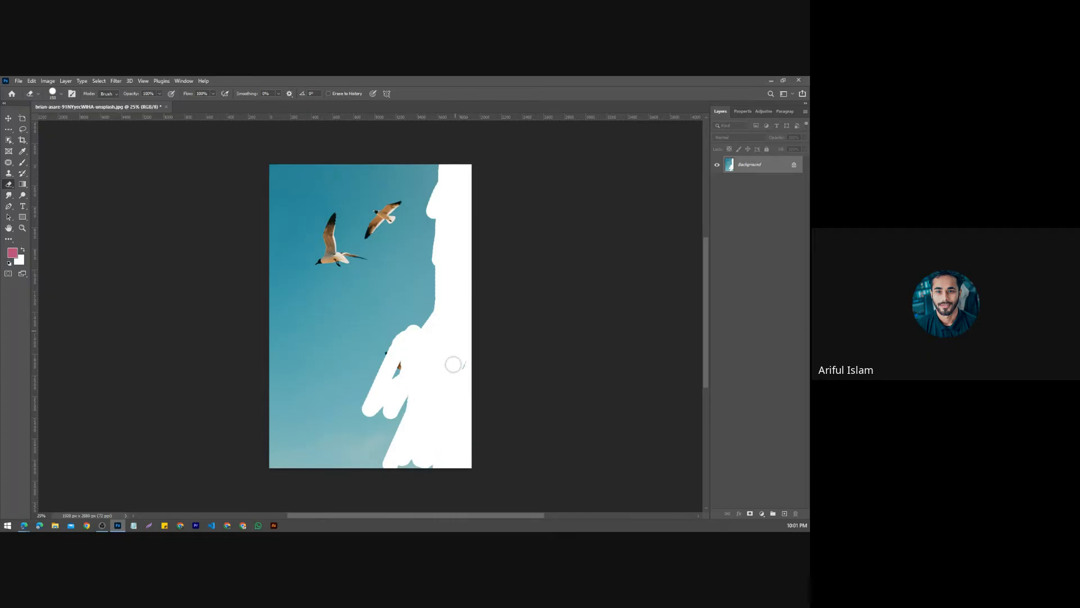
# Step: Erase a patch of sky beside the upper birds with a lower eraser hardness, and revert the photo to its saved version
pyautogui.click(52, 93)
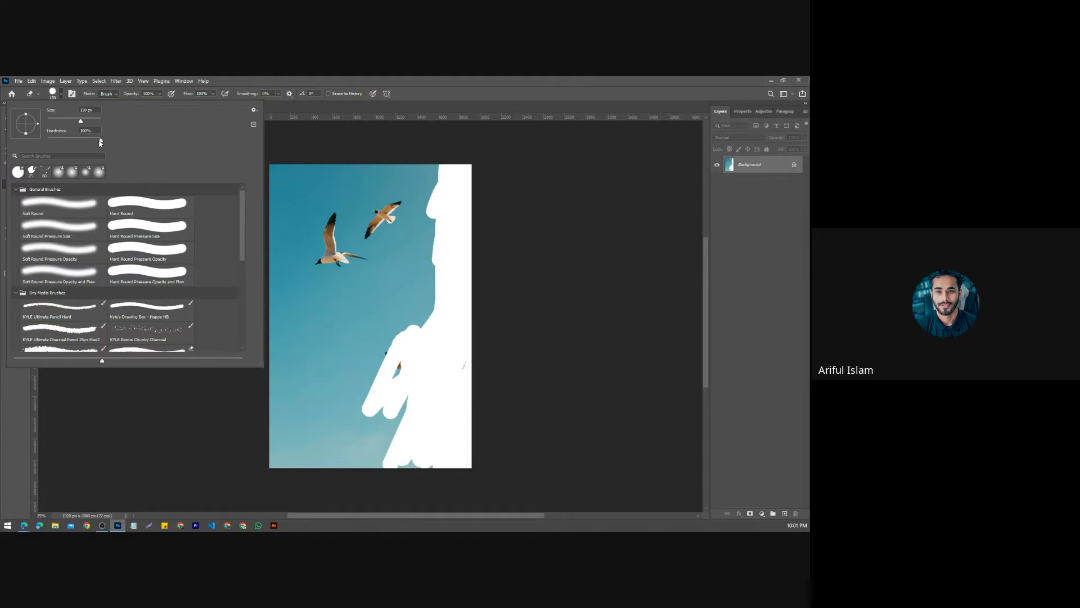
pyautogui.moveTo(100, 141); pyautogui.dragTo(65, 142)
pyautogui.moveTo(397, 234)
pyautogui.mouseDown()
pyautogui.moveTo(396, 294)
pyautogui.moveTo(426, 233)
pyautogui.moveTo(405, 276)
pyautogui.moveTo(412, 234)
pyautogui.moveTo(394, 293)
pyautogui.mouseUp()
pyautogui.click(19, 80)
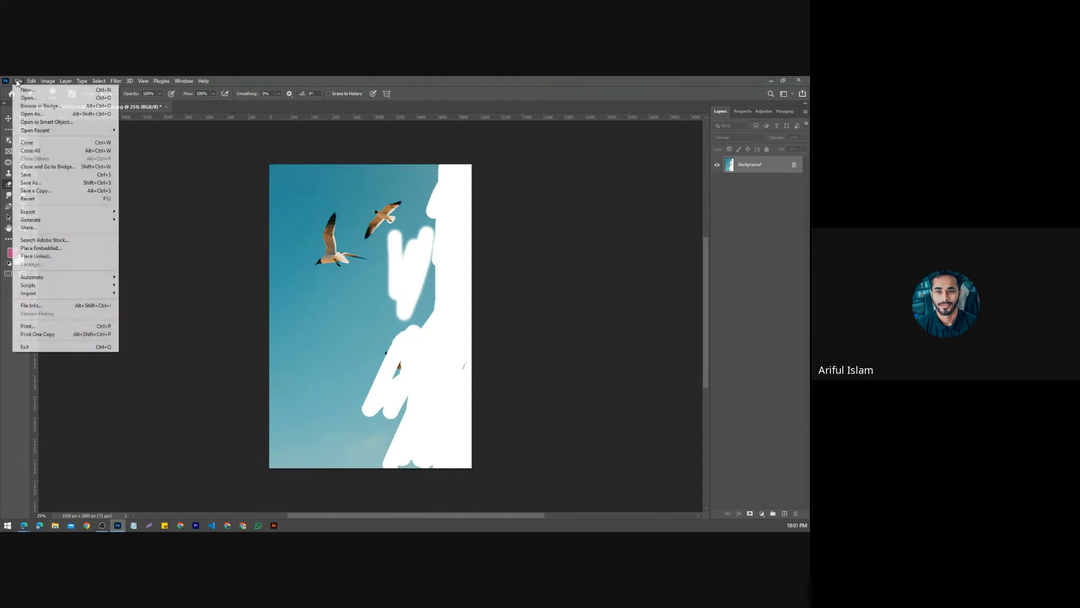
pyautogui.click(34, 198)
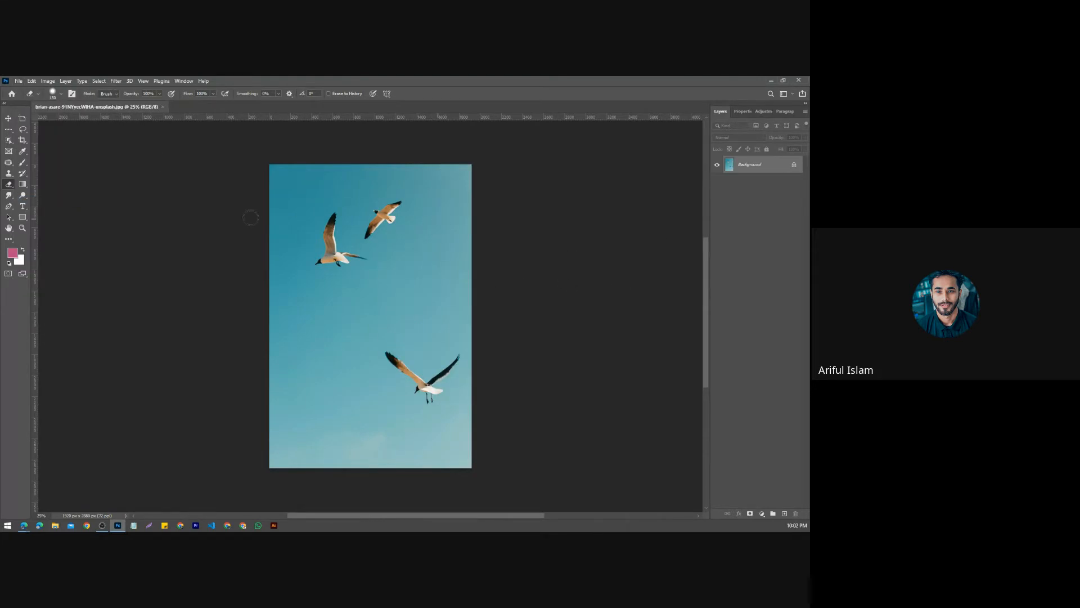
# Step: Set the eraser to 228 px with about 20% hardness and erase a vertical stripe near the photo's right edge
pyautogui.click(59, 94)
pyautogui.moveTo(75, 142); pyautogui.dragTo(72, 143)
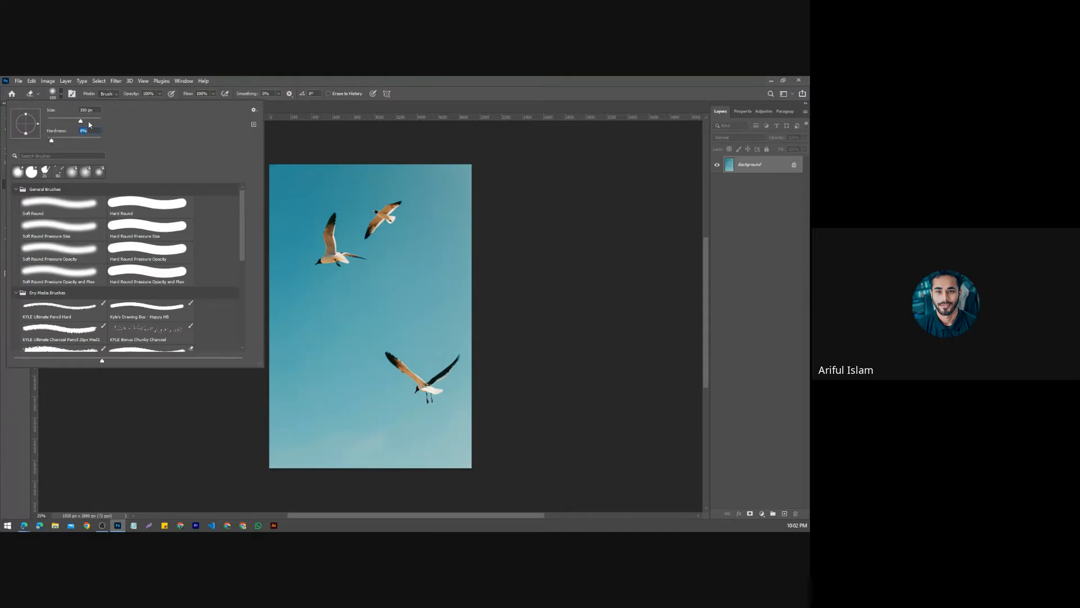
pyautogui.hotkey('shift', 'Tab')
pyautogui.click(83, 131)
pyautogui.click(19, 444)
pyautogui.moveTo(455, 201); pyautogui.dragTo(451, 314)
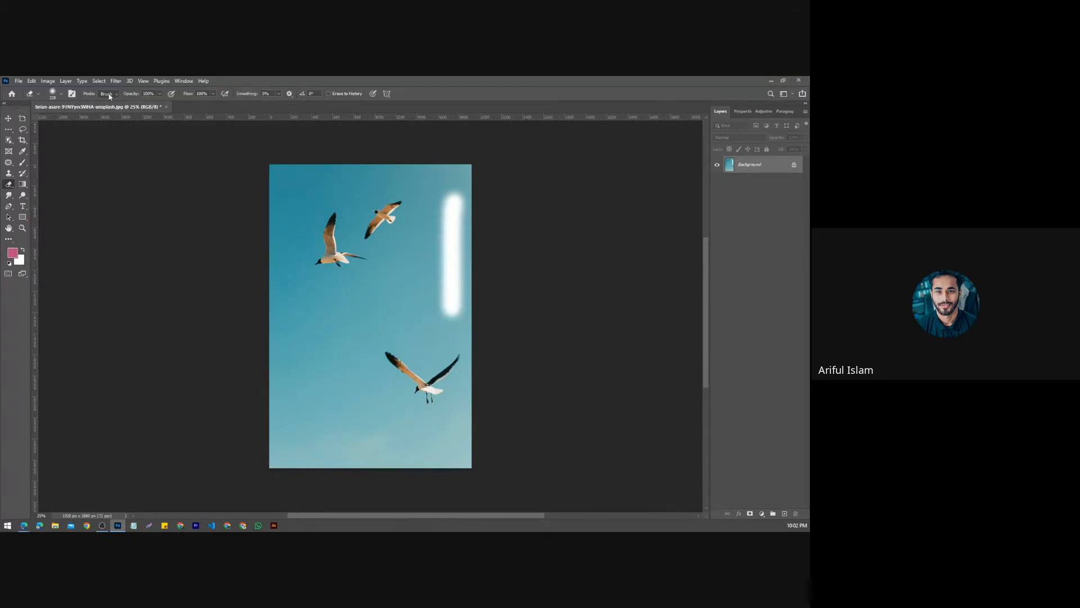
# Step: Raise the eraser hardness to about 40% and erase a second vertical stripe beside the topmost bird
pyautogui.click(61, 95)
pyautogui.moveTo(56, 144); pyautogui.dragTo(67, 142)
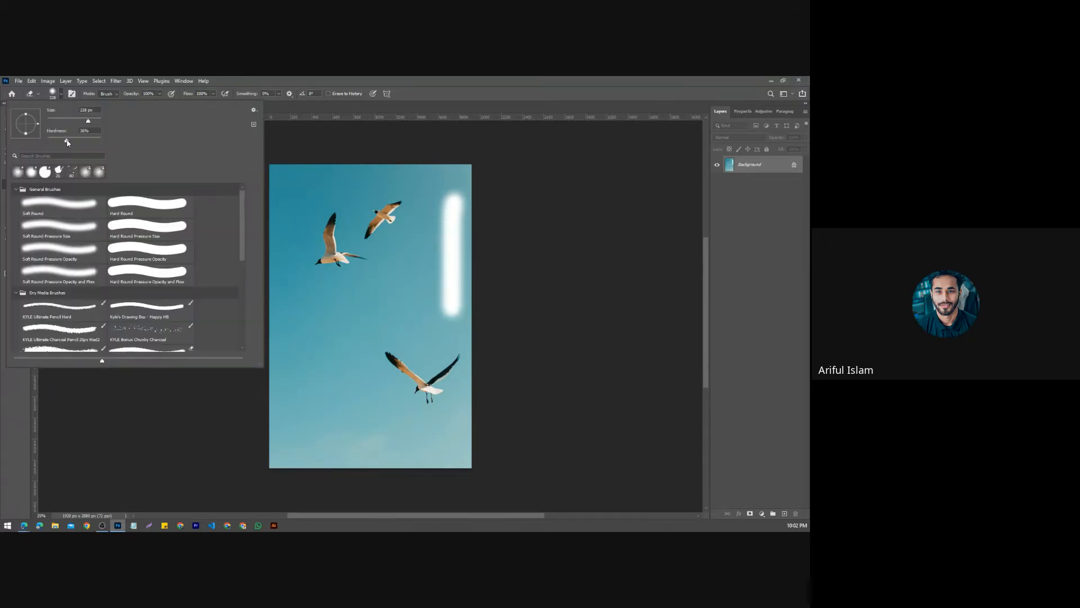
pyautogui.moveTo(404, 204); pyautogui.dragTo(404, 307)
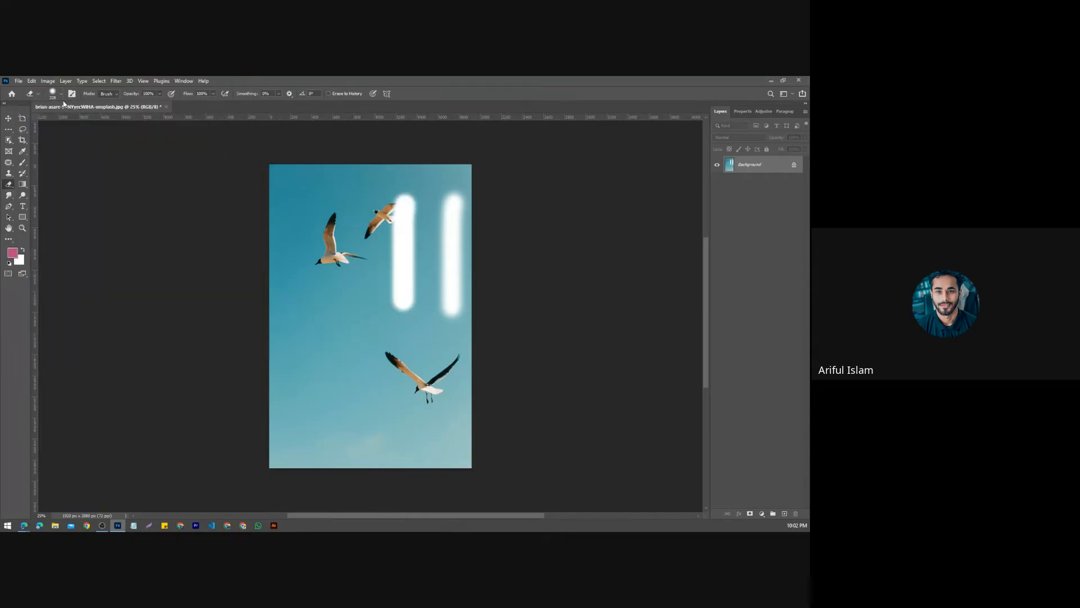
# Step: Erase a third vertical stripe over the left bird at about 60% hardness and a fourth near the left edge at 100%
pyautogui.click(62, 95)
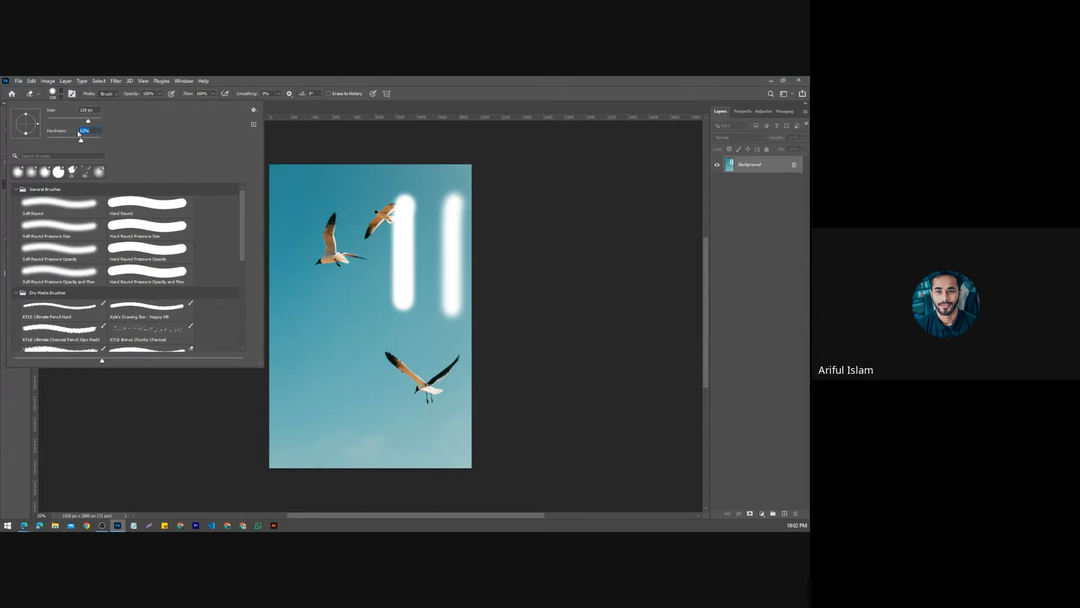
pyautogui.moveTo(328, 203); pyautogui.dragTo(328, 302)
pyautogui.click(59, 98)
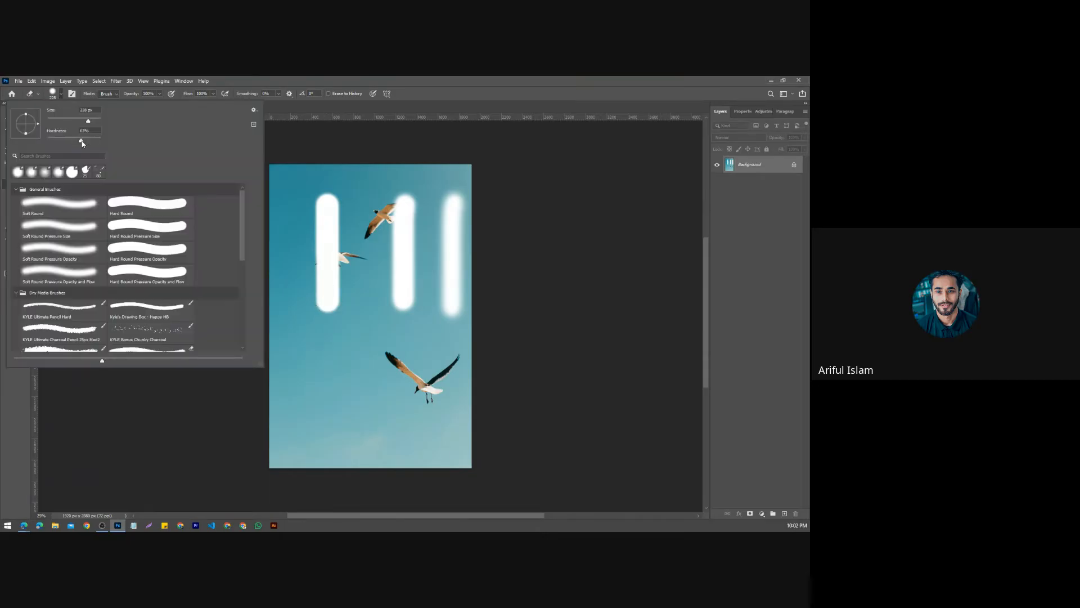
pyautogui.moveTo(81, 140); pyautogui.dragTo(102, 141)
pyautogui.moveTo(286, 214); pyautogui.dragTo(280, 340)
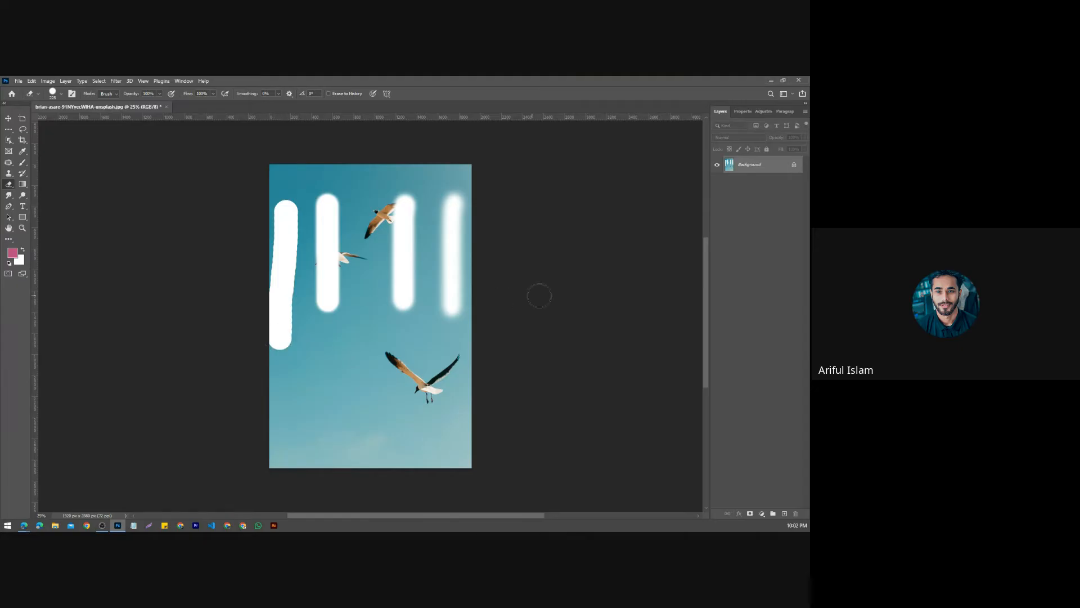
# Step: Capture the striped area with the screenshot tool and handwrite 20% and 40% above the two softest stripes
pyautogui.scroll(4, 402, 287)
pyautogui.moveTo(359, 258); pyautogui.dragTo(292, 282)
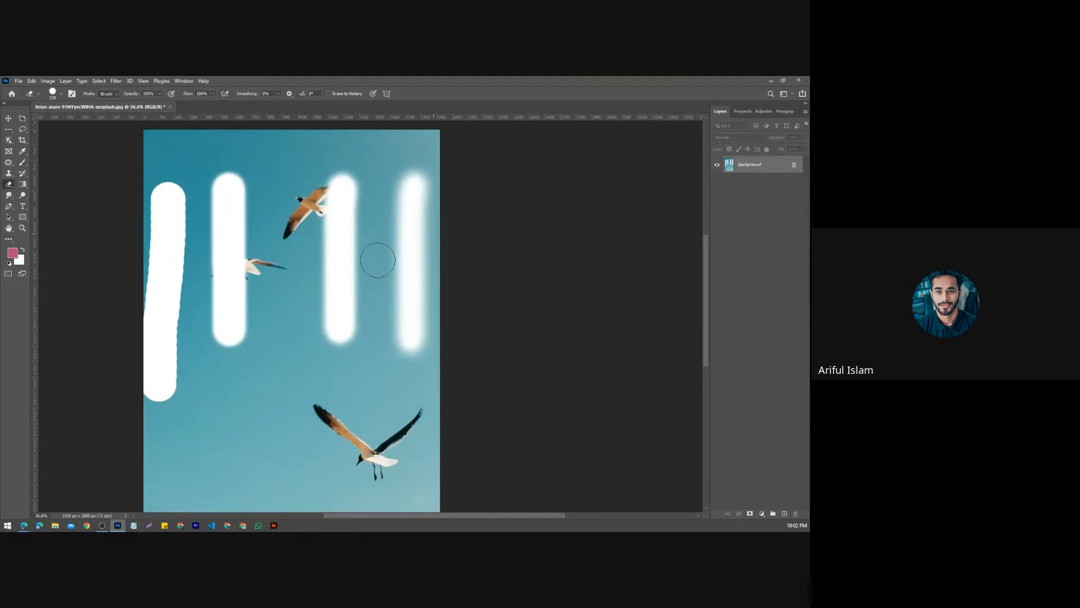
pyautogui.press('v')
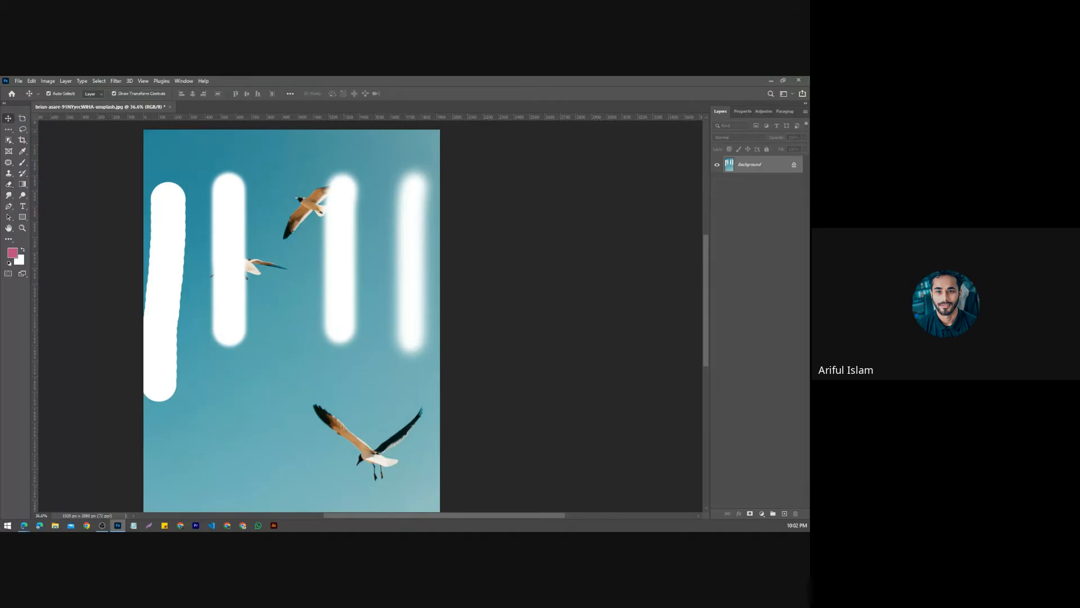
pyautogui.press('Print')
pyautogui.moveTo(50, 130); pyautogui.dragTo(471, 472)
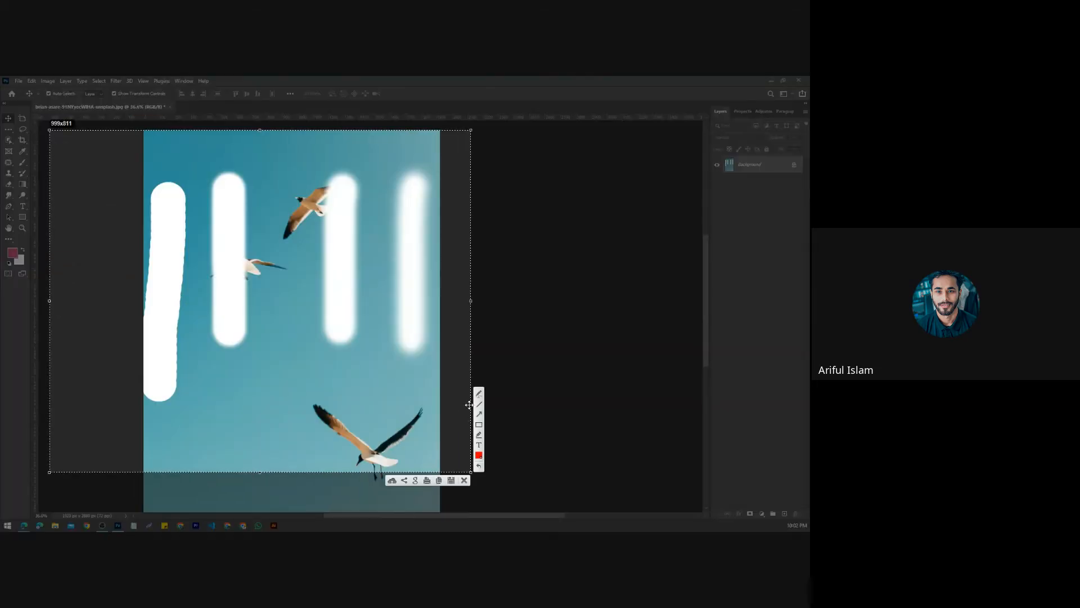
pyautogui.moveTo(392, 135)
pyautogui.mouseDown()
pyautogui.moveTo(393, 157)
pyautogui.moveTo(405, 159)
pyautogui.moveTo(406, 138)
pyautogui.mouseUp()
pyautogui.moveTo(430, 133); pyautogui.dragTo(425, 153)
pyautogui.click(438, 148)
pyautogui.moveTo(330, 142)
pyautogui.mouseDown()
pyautogui.moveTo(343, 155)
pyautogui.moveTo(354, 147)
pyautogui.moveTo(364, 163)
pyautogui.mouseUp()
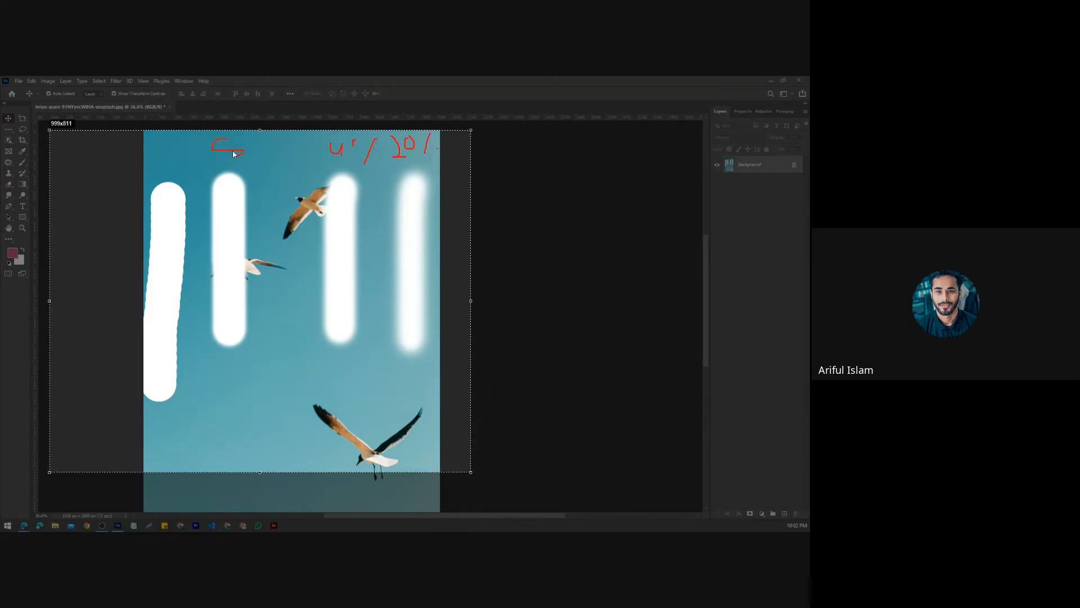
# Step: Handwrite 60% above the stripe over the left bird and label the hard-edged leftmost stripe 100%
pyautogui.moveTo(233, 150); pyautogui.dragTo(232, 143)
pyautogui.moveTo(245, 138); pyautogui.dragTo(245, 145)
pyautogui.moveTo(271, 134); pyautogui.dragTo(260, 152)
pyautogui.click(274, 149)
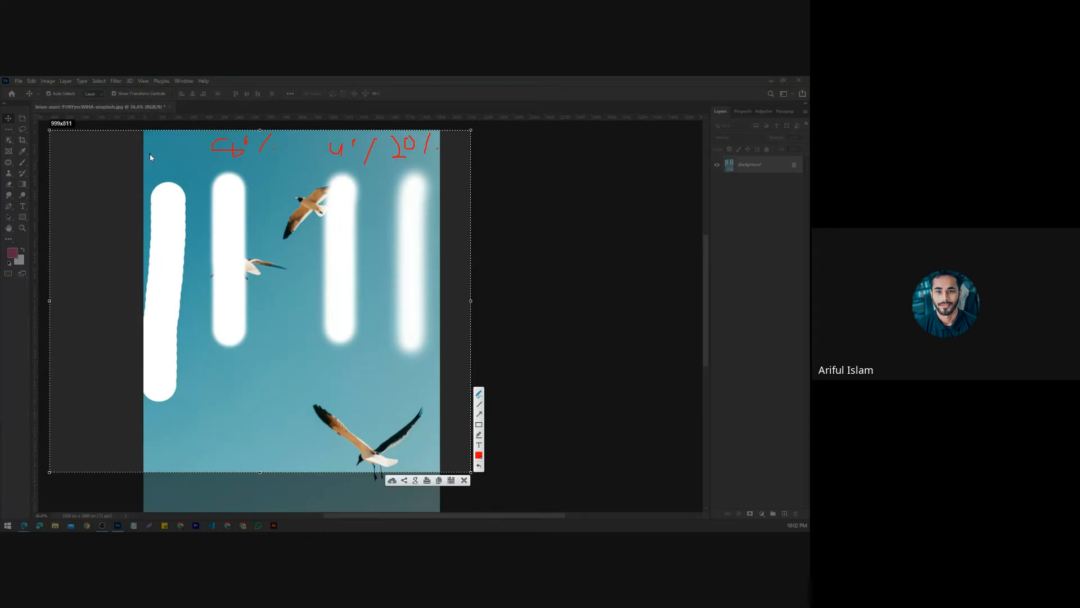
pyautogui.moveTo(151, 155); pyautogui.dragTo(149, 163)
pyautogui.moveTo(161, 152); pyautogui.dragTo(176, 148)
# Step: Mark the edges of the erased stripes to compare their hardness, and discard the screen capture
pyautogui.moveTo(132, 345); pyautogui.dragTo(156, 288)
pyautogui.moveTo(206, 187)
pyautogui.mouseDown()
pyautogui.moveTo(210, 211)
pyautogui.moveTo(218, 189)
pyautogui.mouseUp()
pyautogui.moveTo(438, 174); pyautogui.dragTo(426, 193)
pyautogui.moveTo(394, 187)
pyautogui.mouseDown()
pyautogui.moveTo(384, 204)
pyautogui.moveTo(395, 186)
pyautogui.moveTo(377, 182)
pyautogui.mouseUp()
pyautogui.click(464, 480)
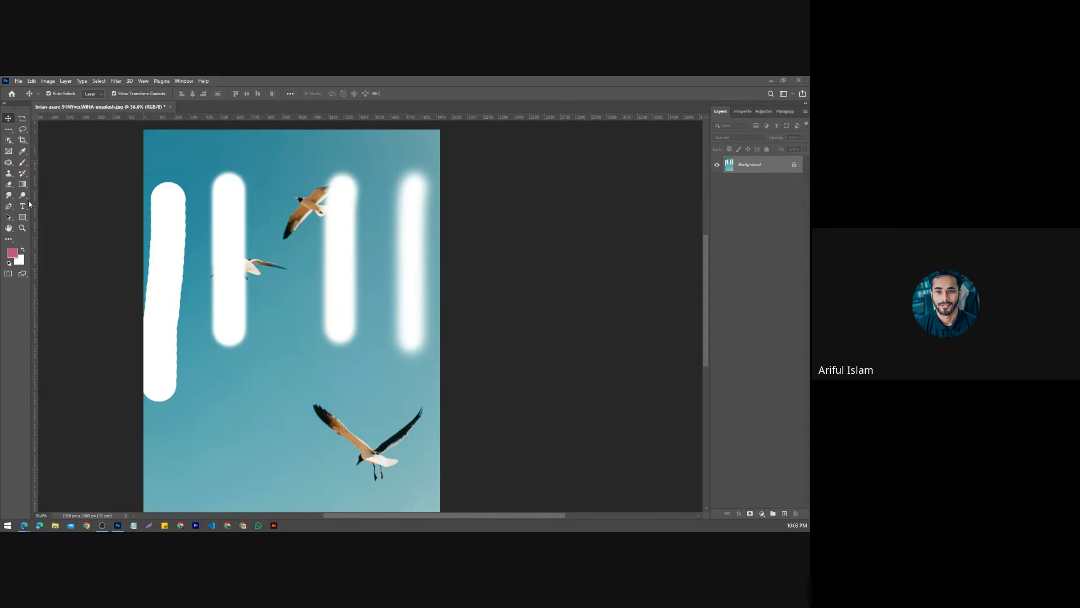
# Step: Close the seagull photo without saving the erased stripes and reopen it from the recent files
pyautogui.click(169, 107)
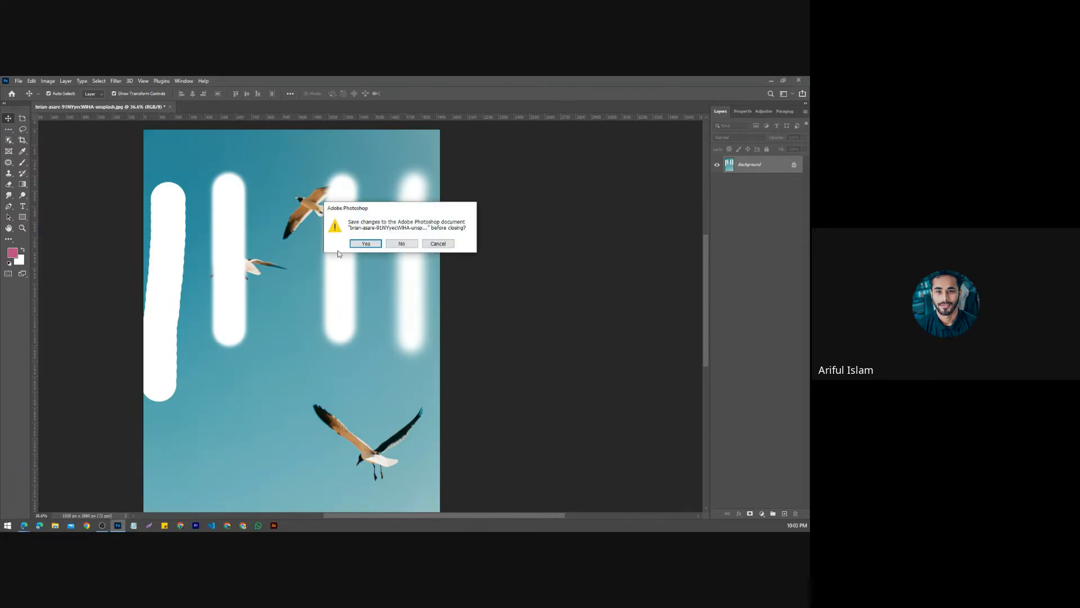
pyautogui.click(396, 246)
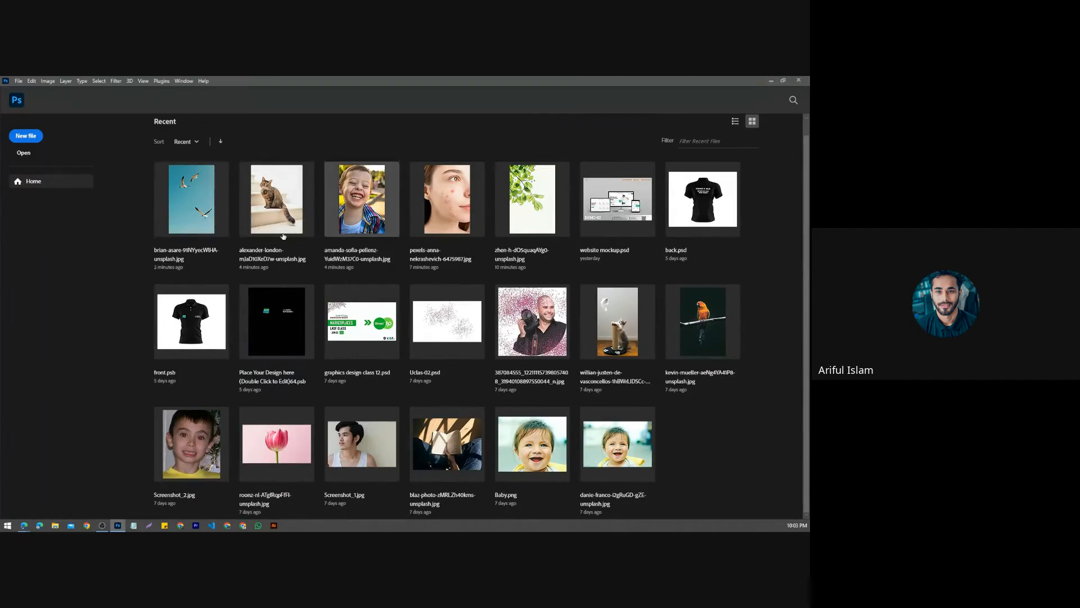
pyautogui.scroll(1, 103, 234)
pyautogui.click(191, 215)
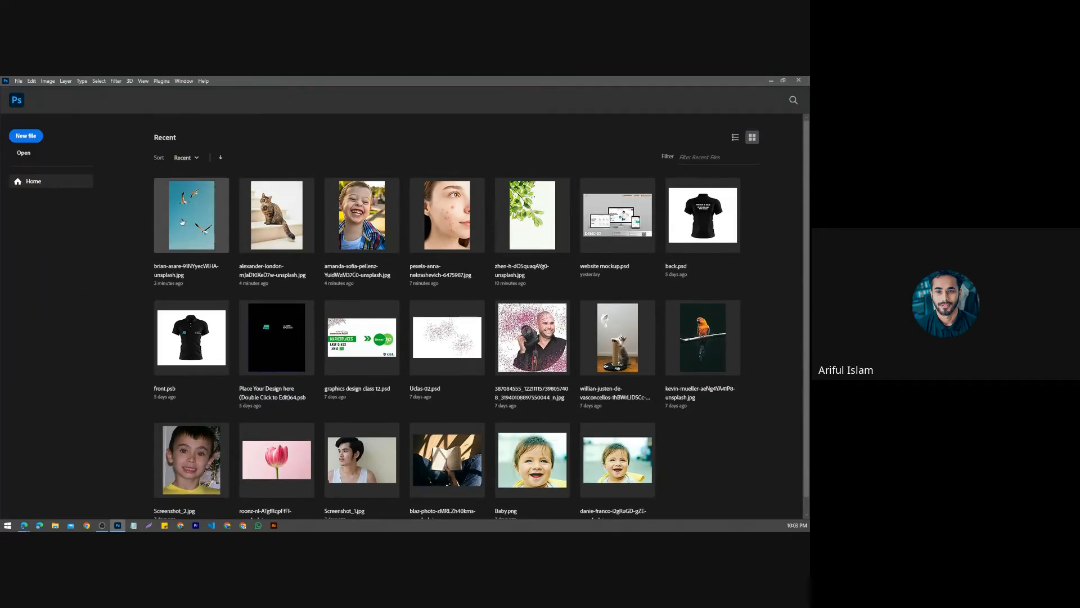
# Step: Try the Background Eraser on the sky around the topmost seagull, and close the photo without saving
pyautogui.click(9, 184)
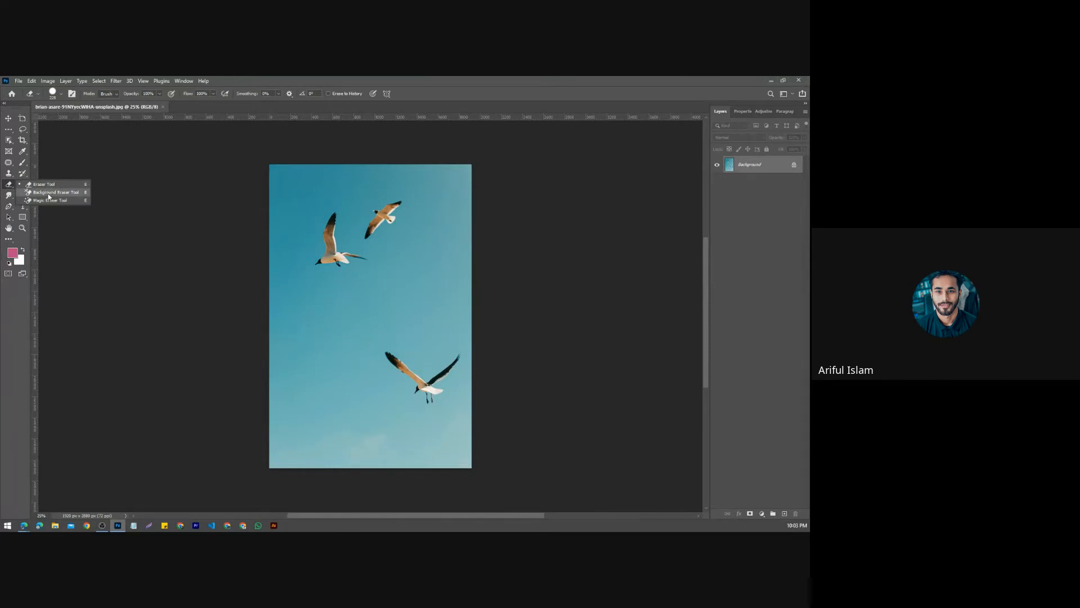
pyautogui.click(32, 193)
pyautogui.click(293, 179)
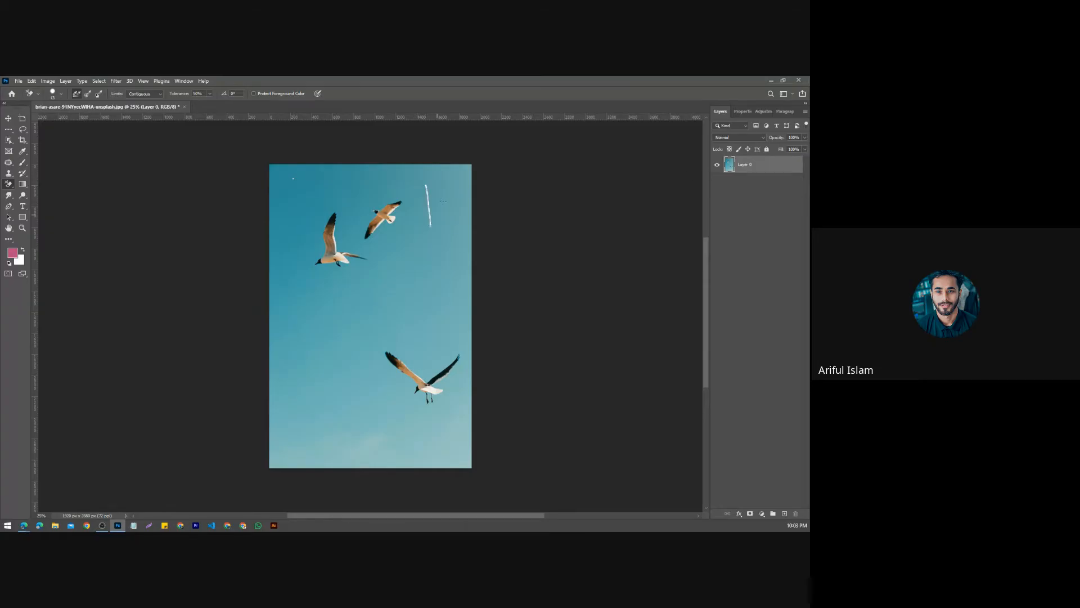
pyautogui.moveTo(443, 195); pyautogui.dragTo(408, 249)
pyautogui.click(184, 107)
pyautogui.click(394, 242)
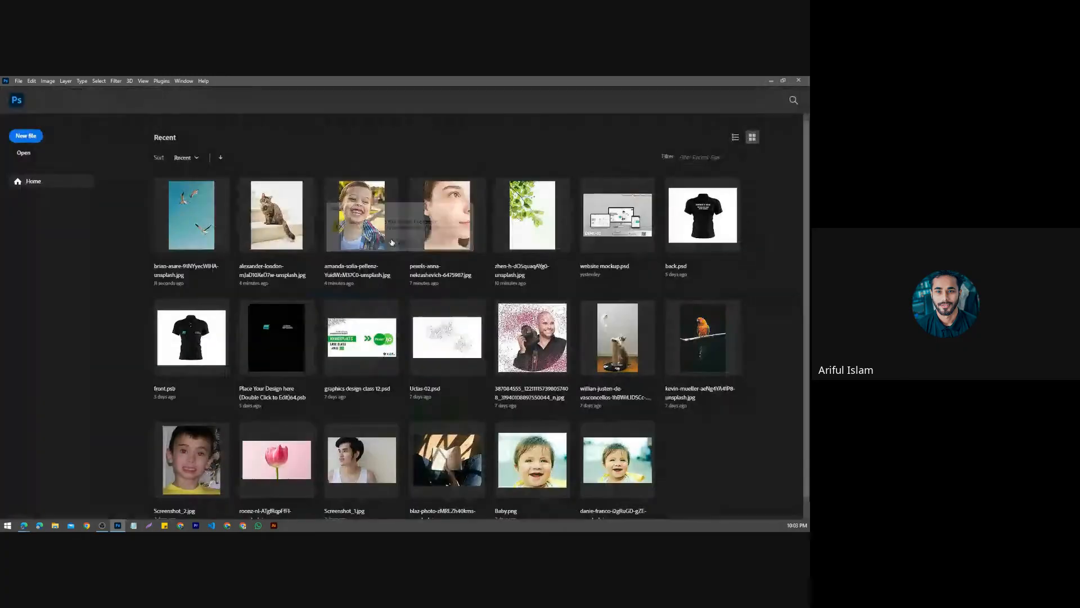
# Step: Open the recent photo of the smiling baby in a yellow jacket
pyautogui.scroll(-1, 525, 415)
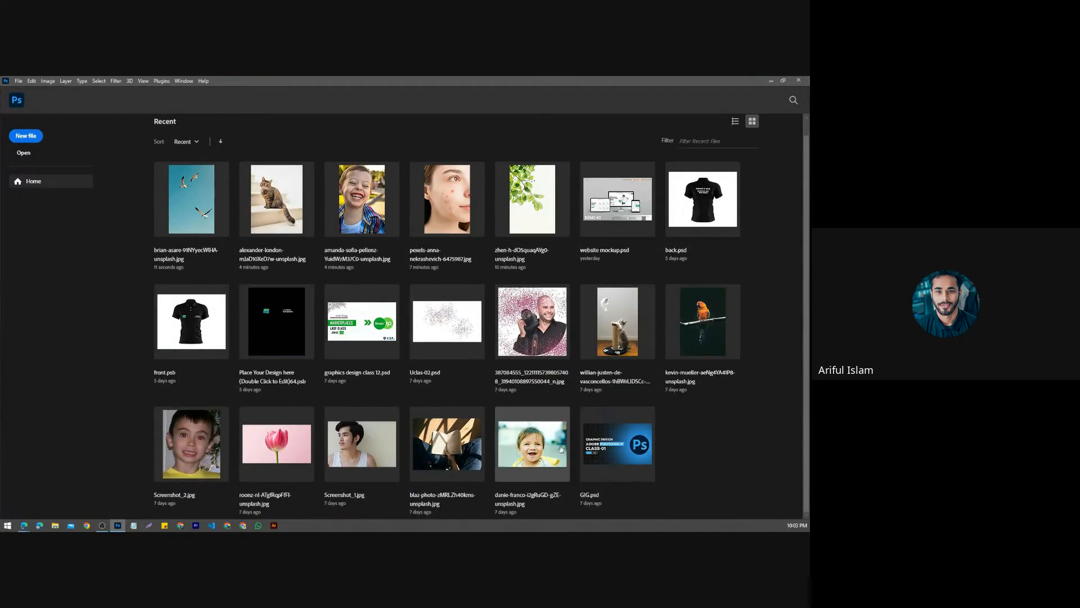
pyautogui.click(541, 456)
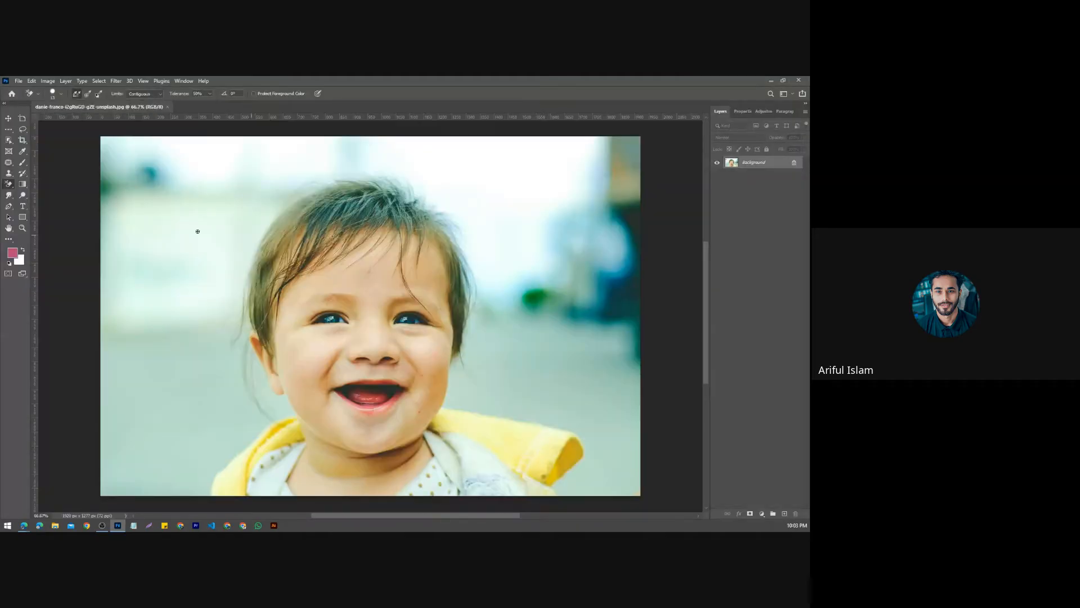
# Step: Unlock the baby photo's background layer and enlarge the Background Eraser brush
pyautogui.click(792, 164)
pyautogui.click(53, 95)
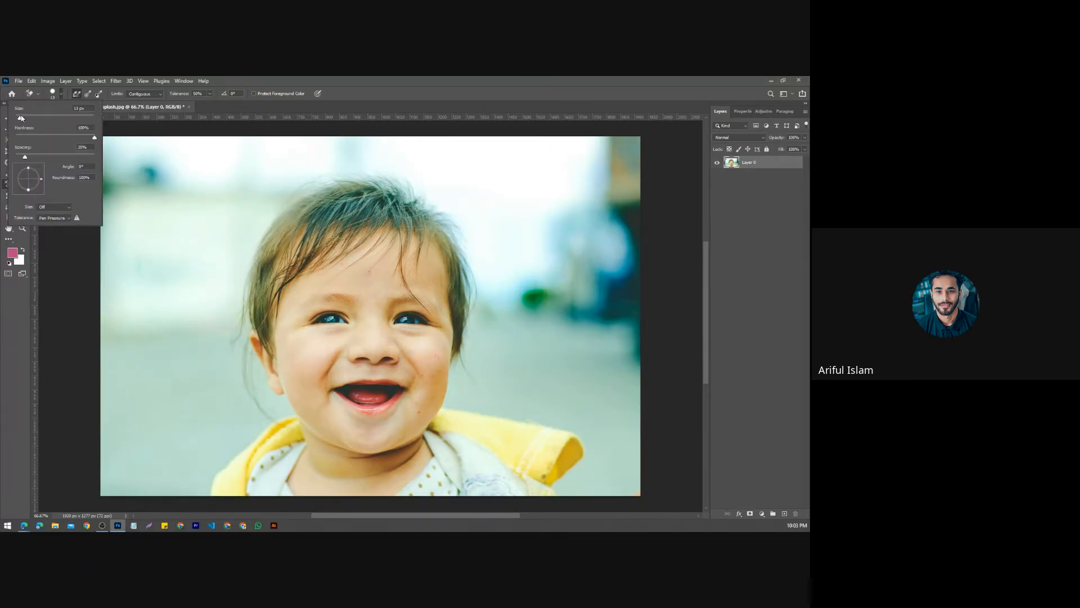
pyautogui.moveTo(90, 119); pyautogui.dragTo(87, 120)
pyautogui.press('Return')
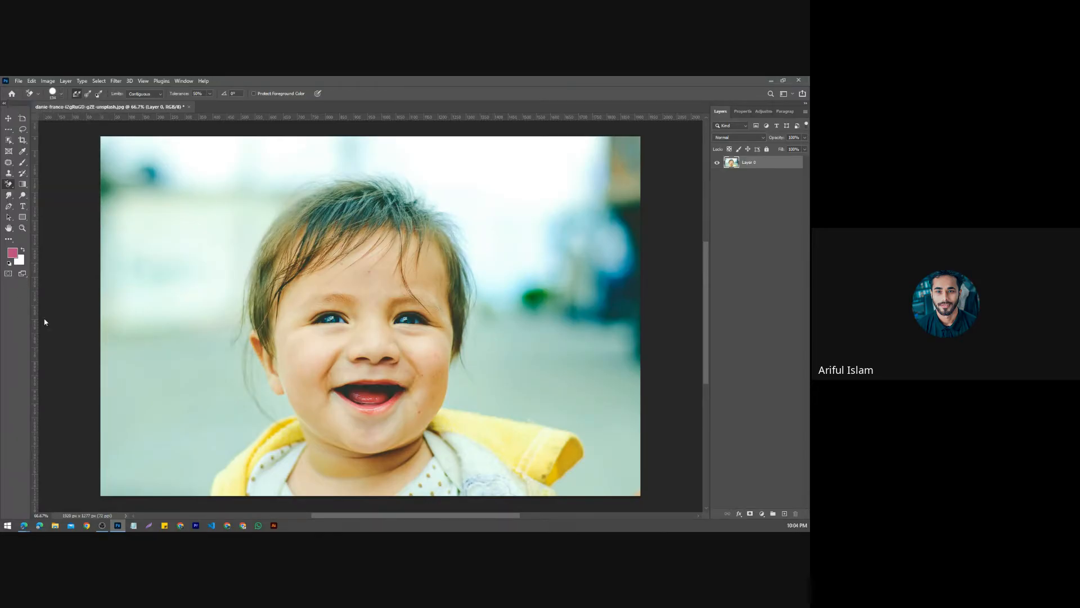
# Step: Erase patches of the blurred background between the photo's left edge and the baby's hair with the Background Eraser
pyautogui.click(114, 170)
pyautogui.moveTo(114, 170); pyautogui.dragTo(126, 278)
pyautogui.click(115, 322)
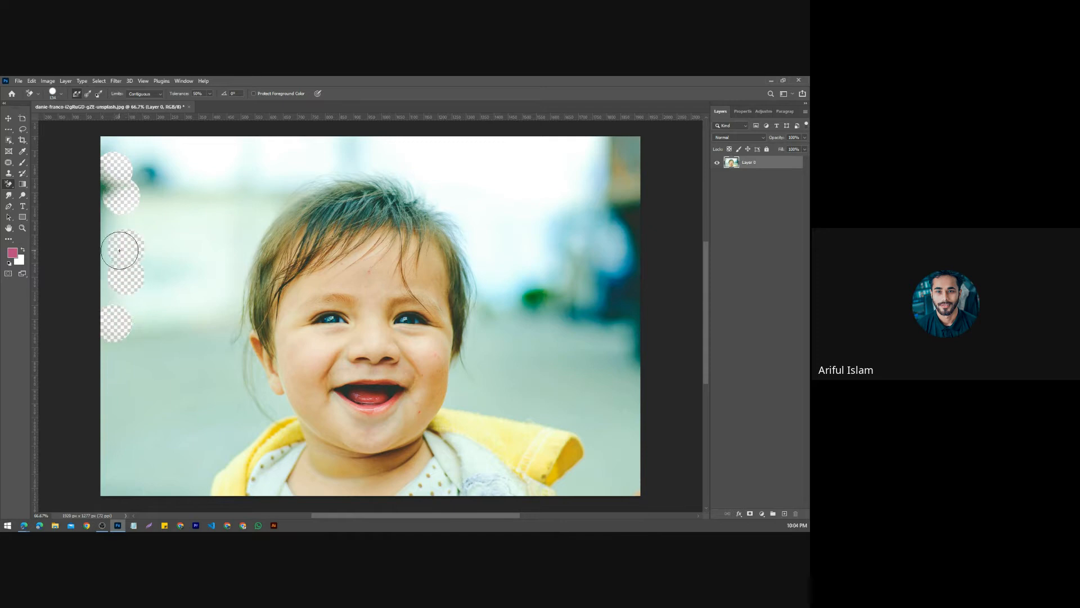
pyautogui.moveTo(118, 183)
pyautogui.mouseDown()
pyautogui.moveTo(140, 158)
pyautogui.moveTo(145, 204)
pyautogui.mouseUp()
pyautogui.moveTo(216, 242)
pyautogui.mouseDown()
pyautogui.moveTo(250, 223)
pyautogui.moveTo(244, 229)
pyautogui.moveTo(243, 204)
pyautogui.moveTo(208, 212)
pyautogui.moveTo(144, 265)
pyautogui.moveTo(171, 220)
pyautogui.moveTo(180, 250)
pyautogui.mouseUp()
pyautogui.click(244, 230)
pyautogui.hotkey('ctrl', 'z')
pyautogui.hotkey('ctrl', 'z')
pyautogui.click(185, 273)
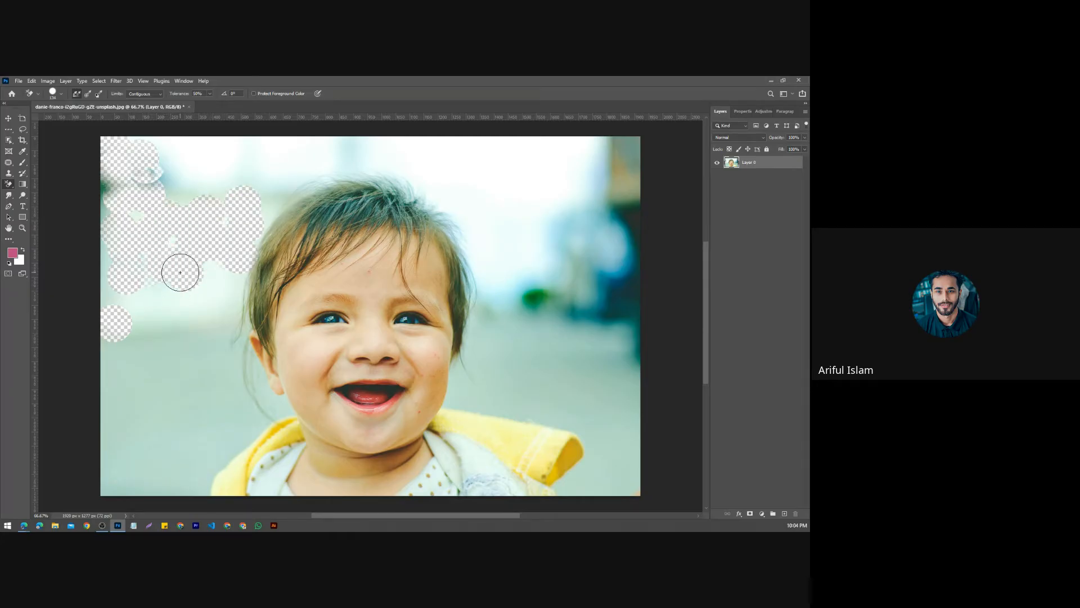
pyautogui.click(180, 272)
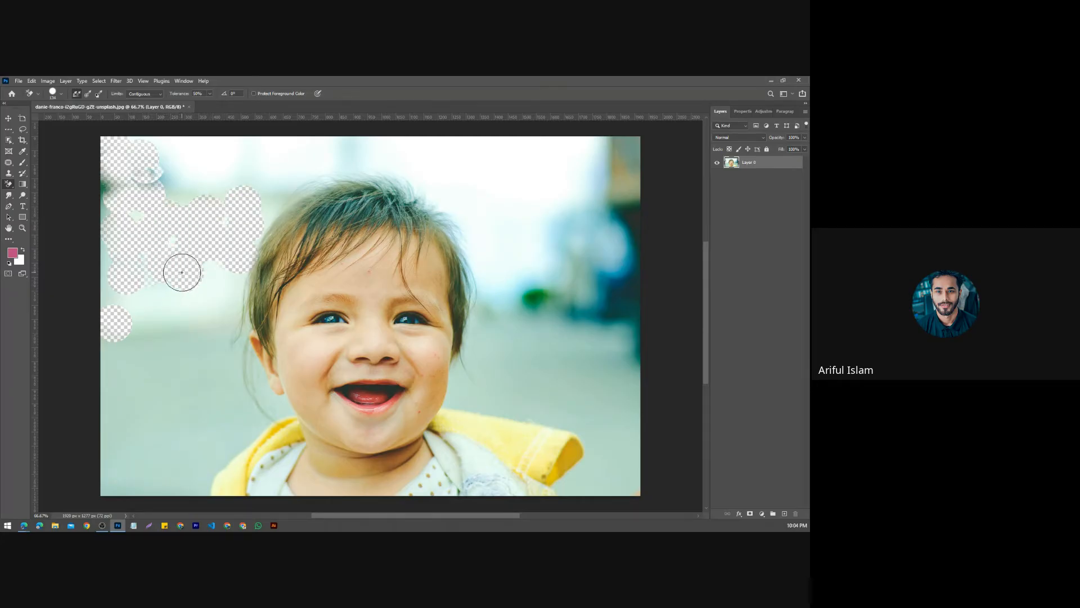
# Step: Open the pink tulip photo from the recent files
pyautogui.click(8, 119)
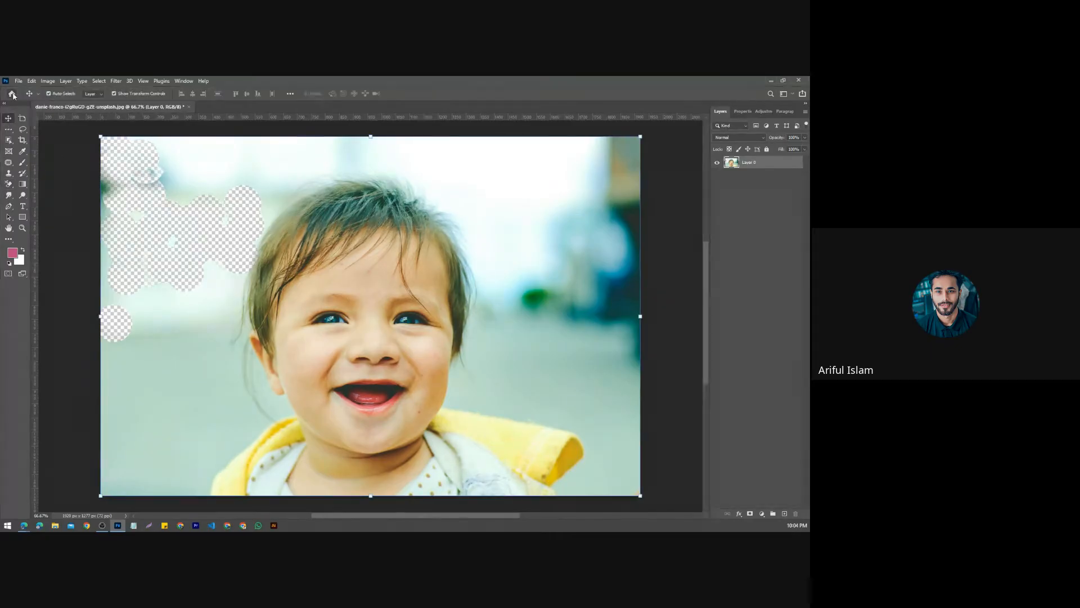
pyautogui.click(11, 94)
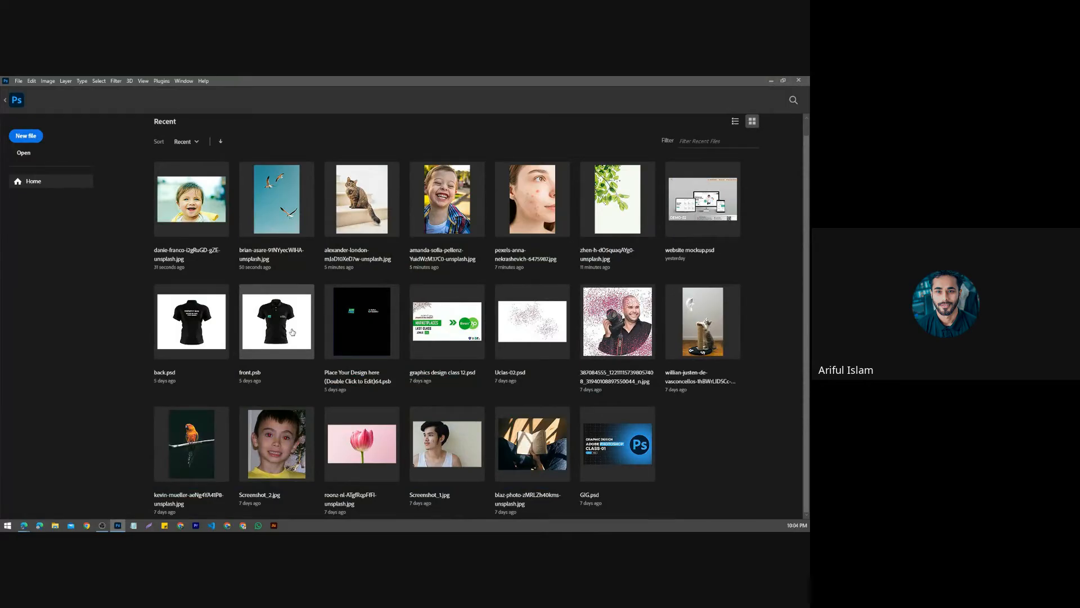
pyautogui.click(362, 445)
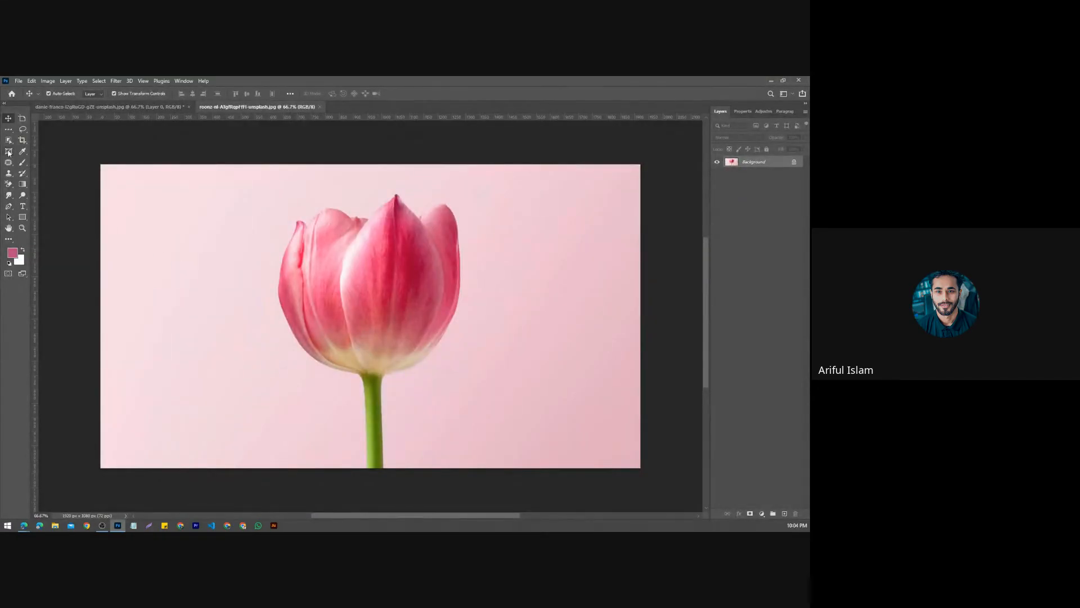
# Step: Erase the pink background left of the tulip in large dabs with the regular Eraser tool
pyautogui.click(10, 174)
pyautogui.click(9, 184)
pyautogui.rightClick(9, 184)
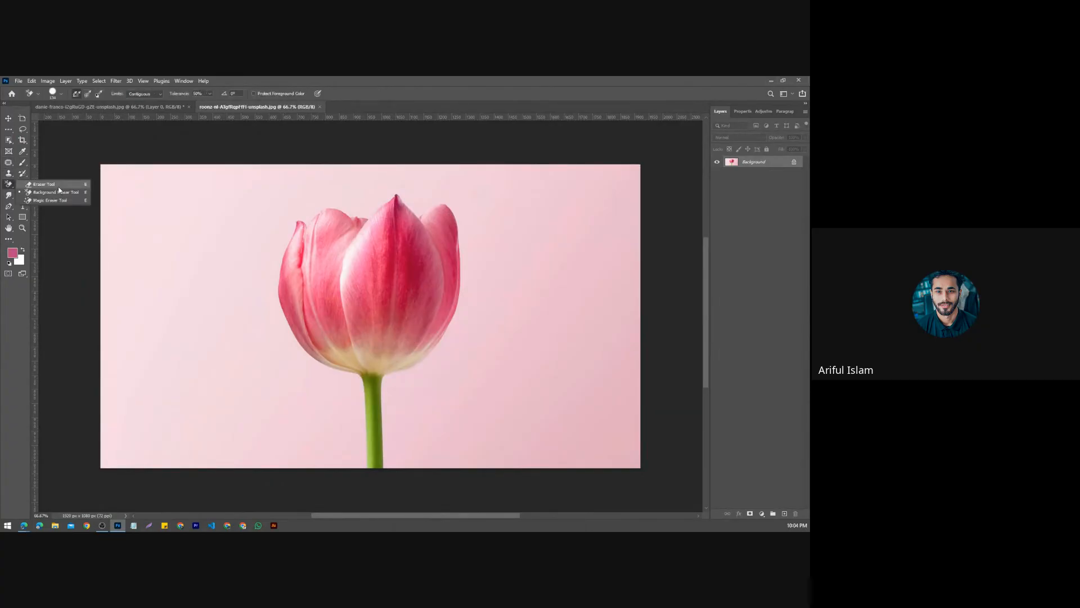
pyautogui.click(44, 184)
pyautogui.click(122, 194)
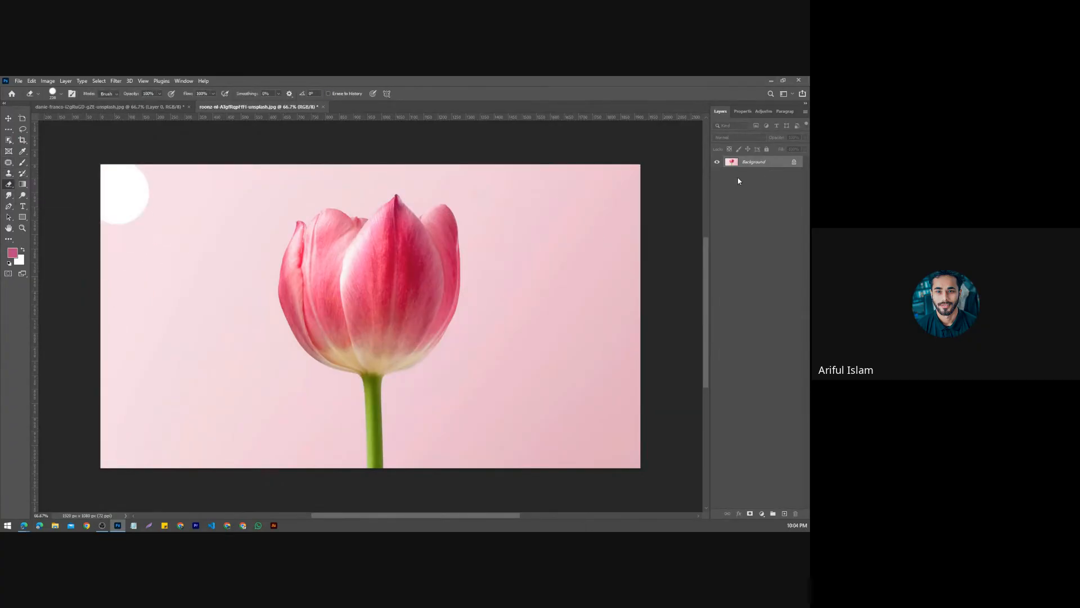
pyautogui.click(154, 180)
pyautogui.click(124, 224)
pyautogui.click(121, 294)
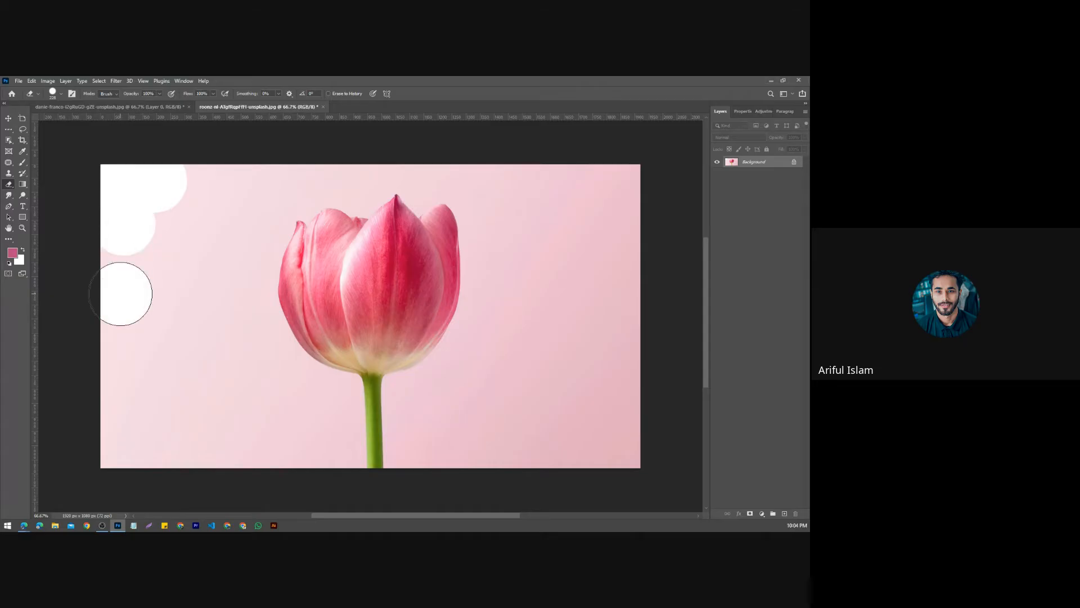
pyautogui.click(181, 191)
pyautogui.click(142, 279)
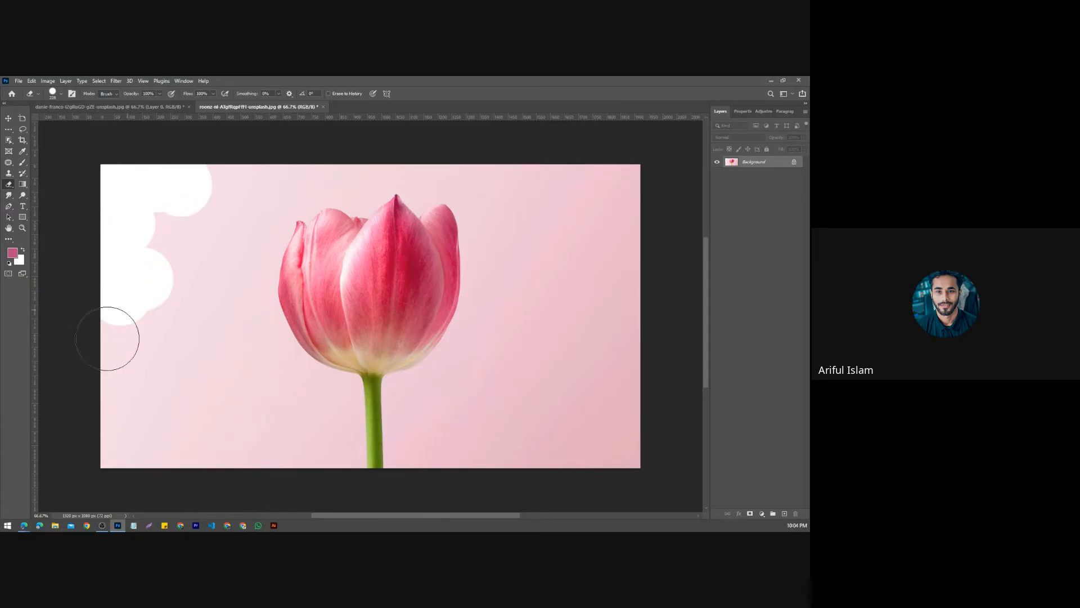
pyautogui.click(113, 359)
pyautogui.click(159, 310)
pyautogui.click(197, 260)
pyautogui.click(224, 253)
pyautogui.click(249, 253)
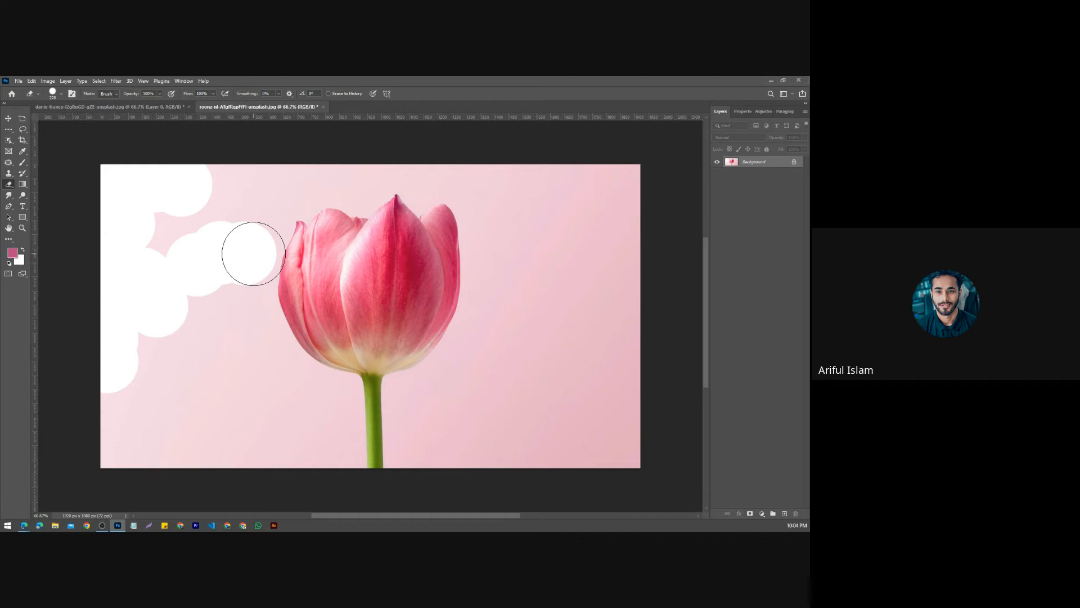
# Step: Reduce the eraser size and erase the background close to the tulip's upper-left petal edge
pyautogui.press('[')
pyautogui.press('[')
pyautogui.press('[')
pyautogui.press('[')
pyautogui.click(266, 258)
pyautogui.click(268, 251)
pyautogui.click(266, 238)
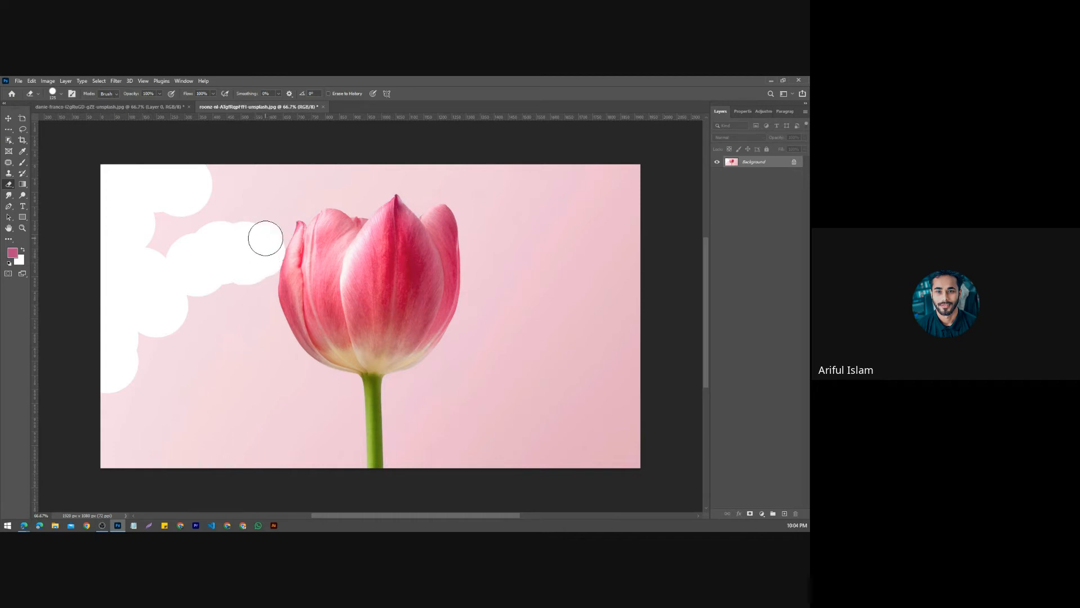
pyautogui.moveTo(266, 238)
pyautogui.mouseDown()
pyautogui.moveTo(271, 188)
pyautogui.moveTo(241, 212)
pyautogui.moveTo(219, 190)
pyautogui.moveTo(203, 226)
pyautogui.moveTo(242, 194)
pyautogui.mouseUp()
# Step: Switch to the Background Eraser and revert the tulip photo to its saved version
pyautogui.rightClick(9, 184)
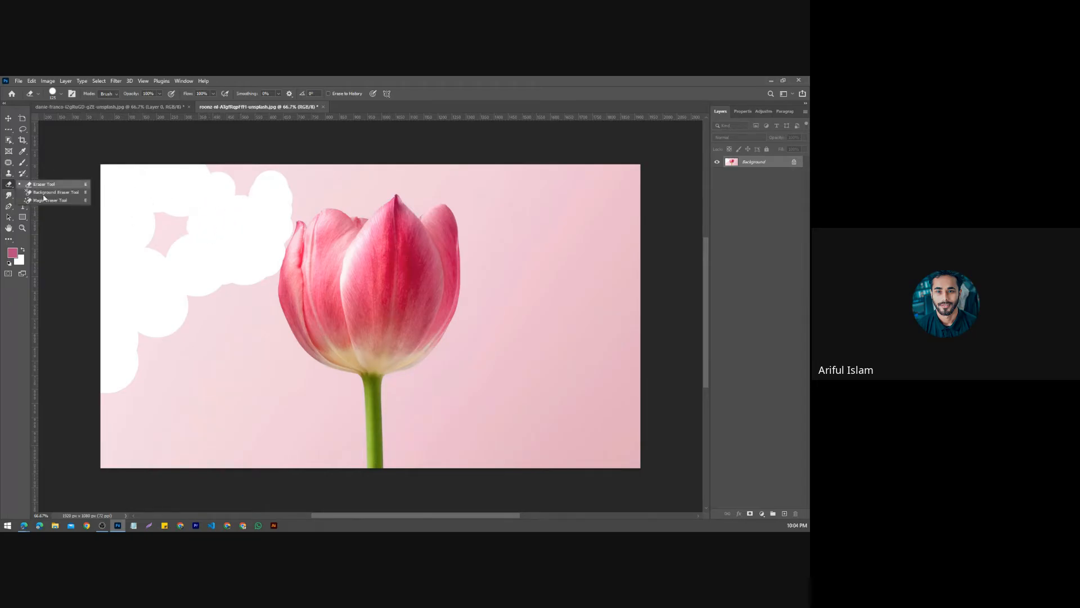
pyautogui.click(45, 193)
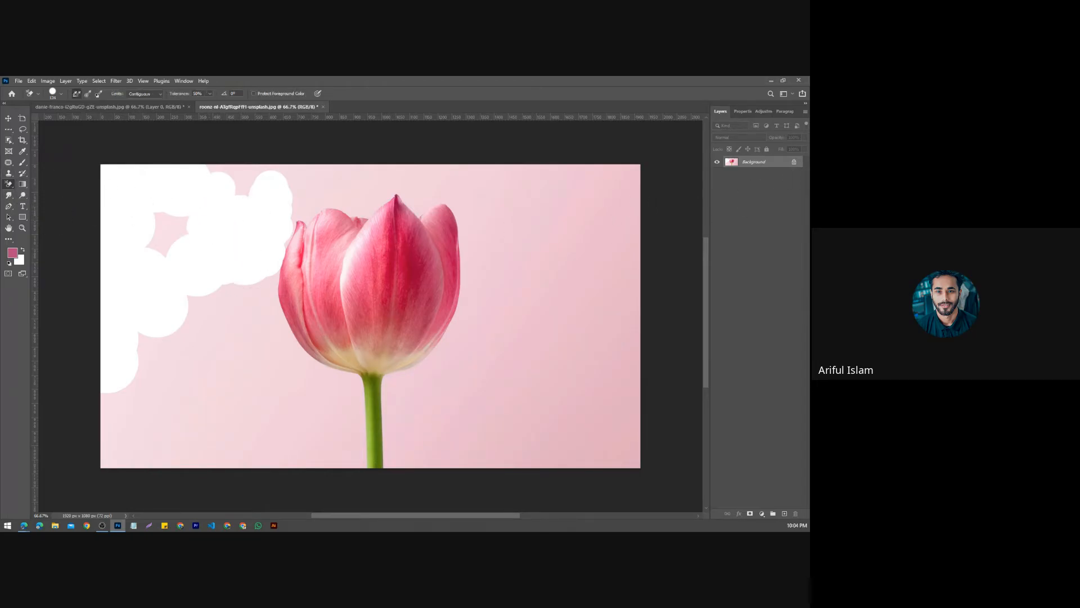
pyautogui.click(19, 81)
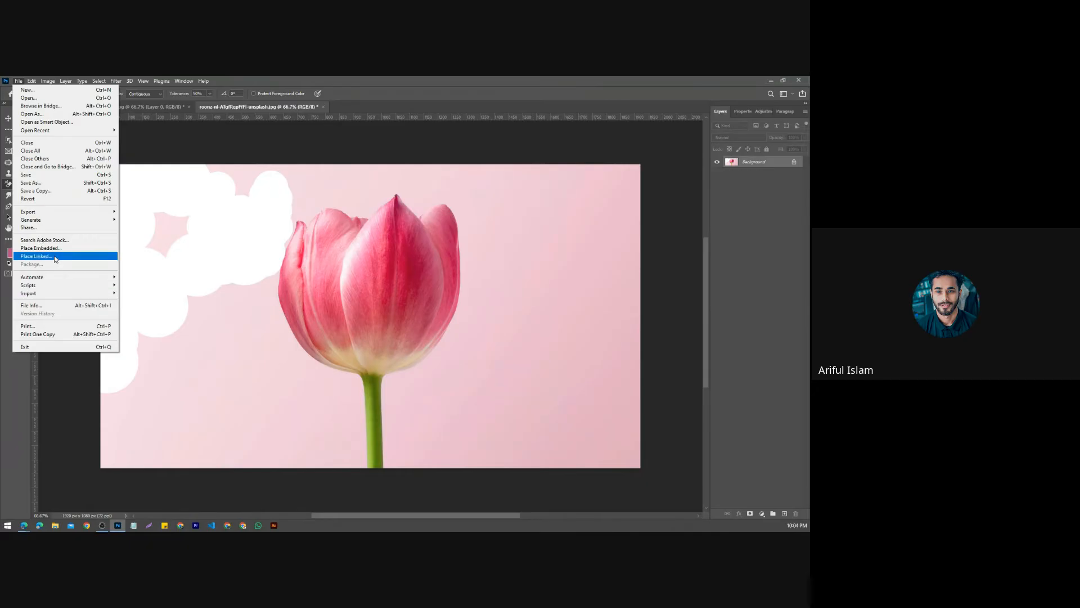
pyautogui.click(44, 199)
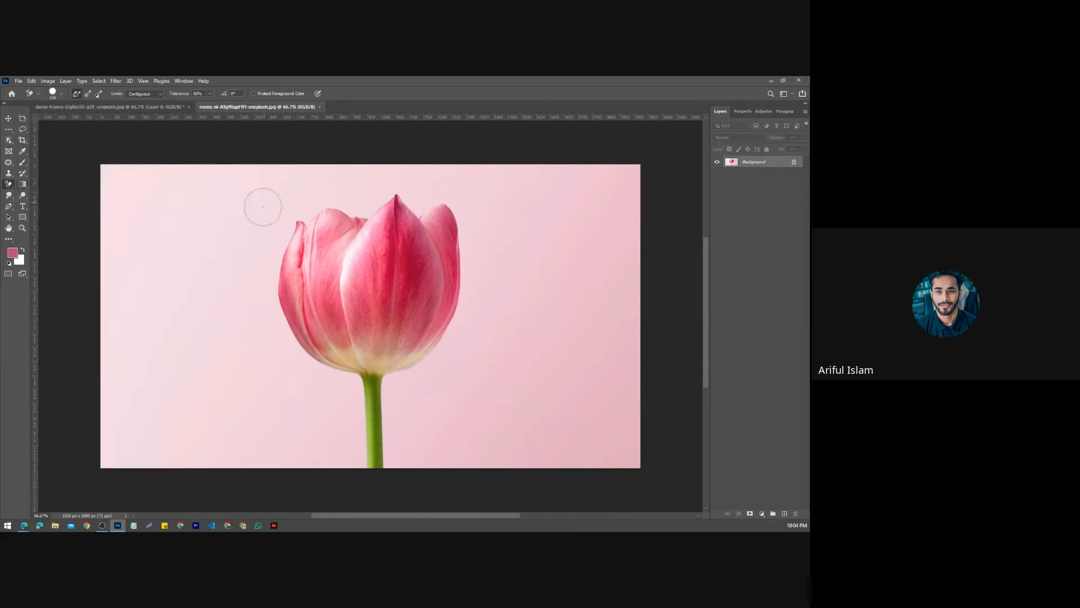
# Step: Erase patches of the pink background up to the tulip's left petals with an enlarged Background Eraser brush
pyautogui.click(160, 206)
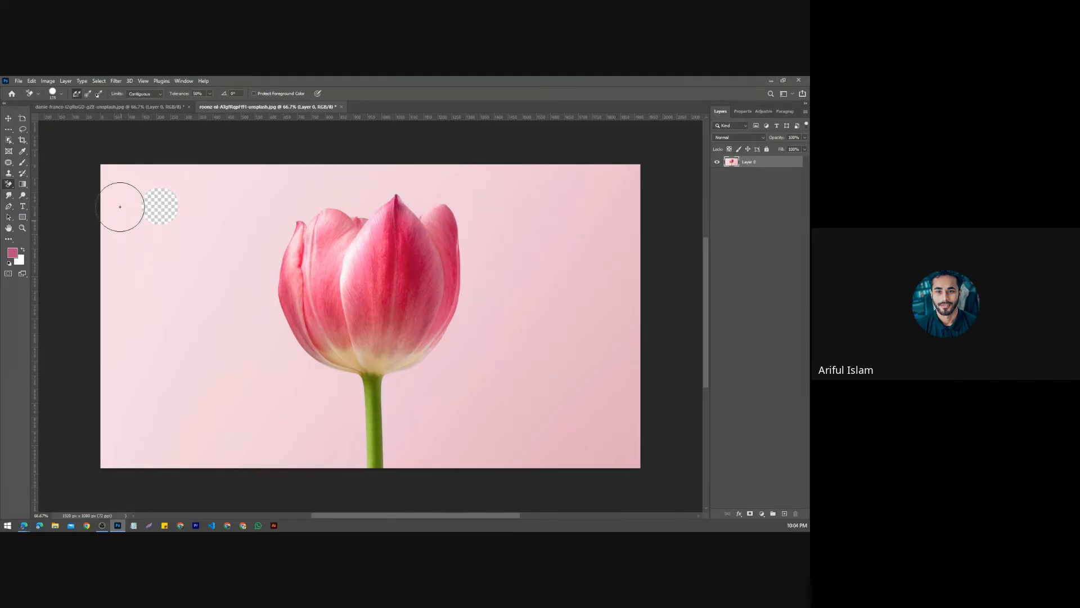
pyautogui.press(']')
pyautogui.press(']')
pyautogui.click(118, 183)
pyautogui.click(184, 211)
pyautogui.click(246, 224)
pyautogui.click(264, 249)
pyautogui.moveTo(264, 250); pyautogui.dragTo(262, 305)
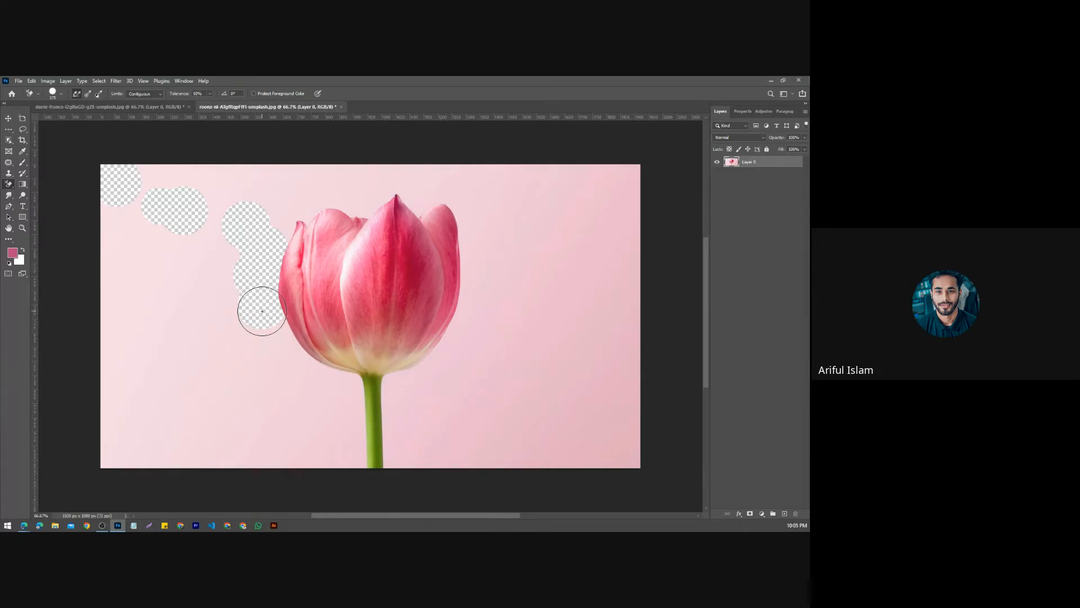
# Step: Capture the screen around the tulip, outline the petals and mark the lower-left edge in red, and discard the capture
pyautogui.press('Print')
pyautogui.moveTo(114, 79); pyautogui.dragTo(580, 468)
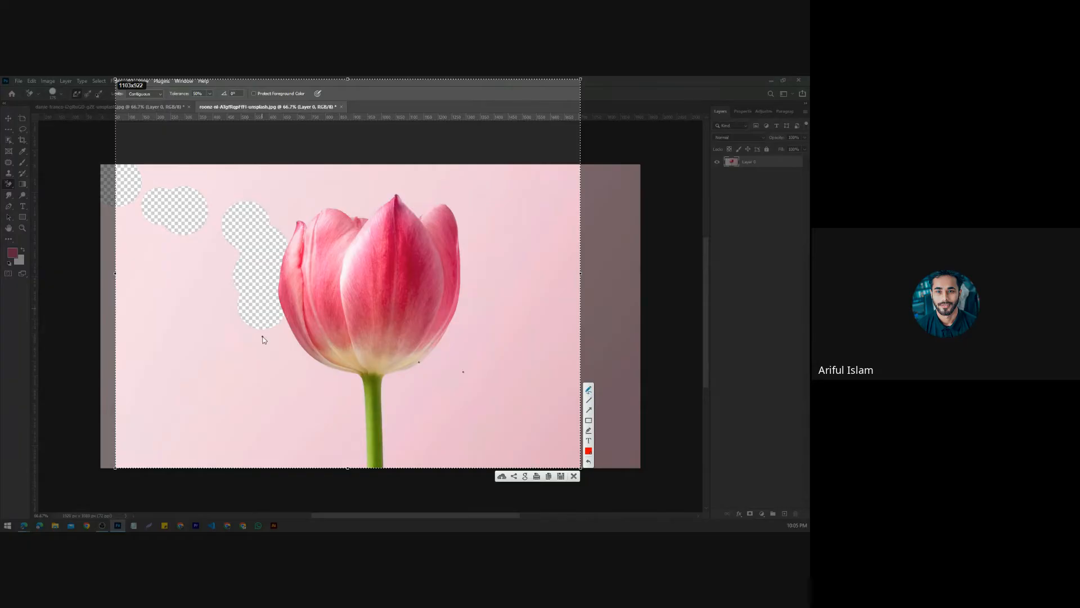
pyautogui.moveTo(281, 228); pyautogui.dragTo(281, 232)
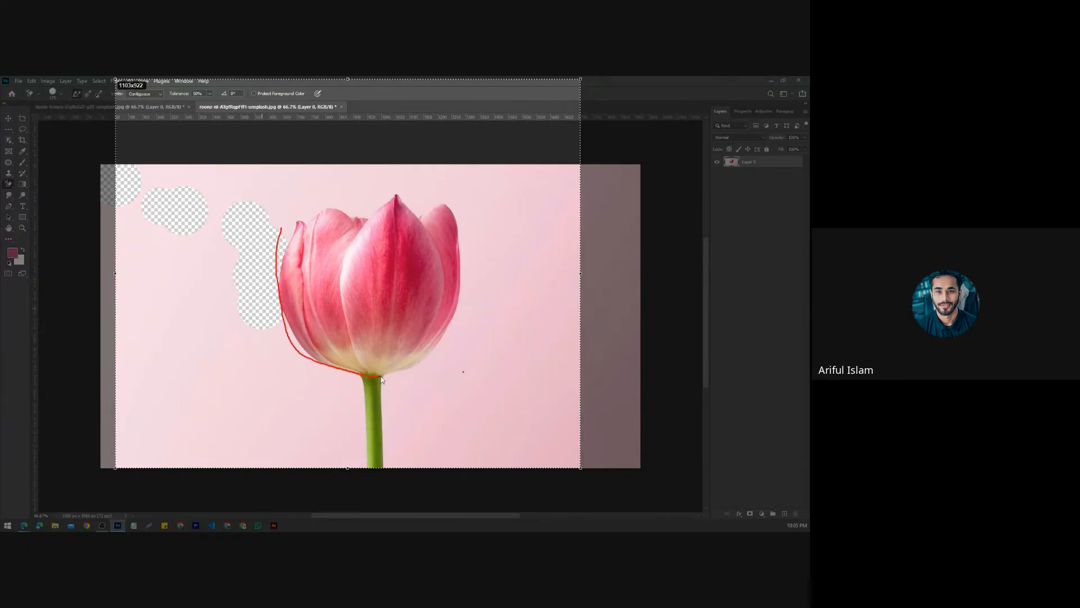
pyautogui.moveTo(470, 259)
pyautogui.mouseDown()
pyautogui.moveTo(464, 209)
pyautogui.moveTo(290, 200)
pyautogui.moveTo(284, 246)
pyautogui.mouseUp()
pyautogui.moveTo(283, 325); pyautogui.dragTo(272, 333)
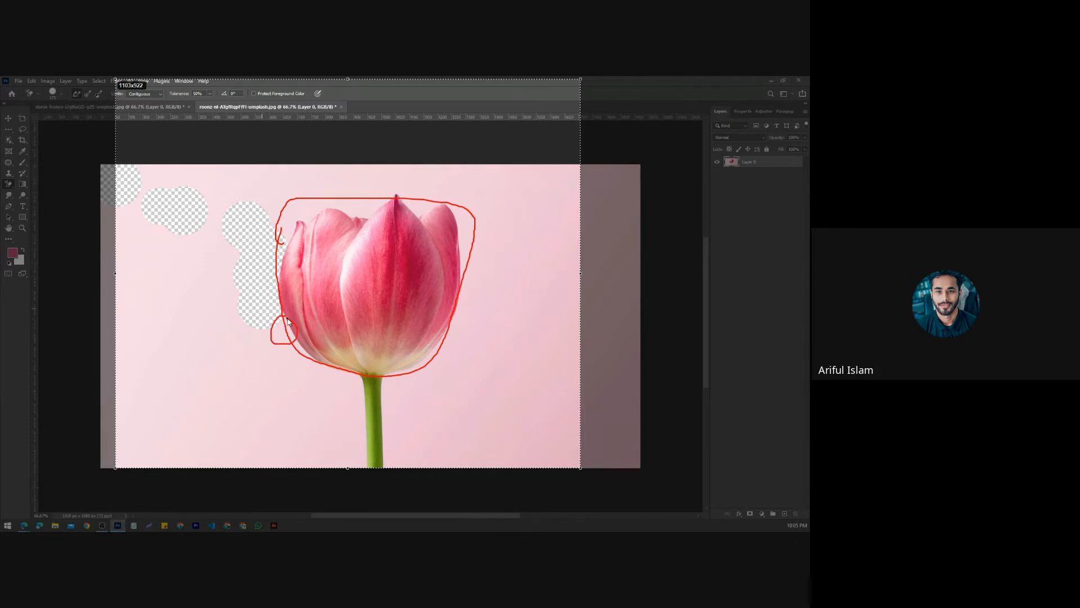
pyautogui.moveTo(288, 322); pyautogui.dragTo(276, 356)
pyautogui.moveTo(297, 320)
pyautogui.mouseDown()
pyautogui.moveTo(274, 315)
pyautogui.moveTo(263, 343)
pyautogui.moveTo(296, 348)
pyautogui.moveTo(296, 311)
pyautogui.moveTo(306, 341)
pyautogui.moveTo(300, 318)
pyautogui.moveTo(281, 338)
pyautogui.mouseUp()
pyautogui.click(574, 476)
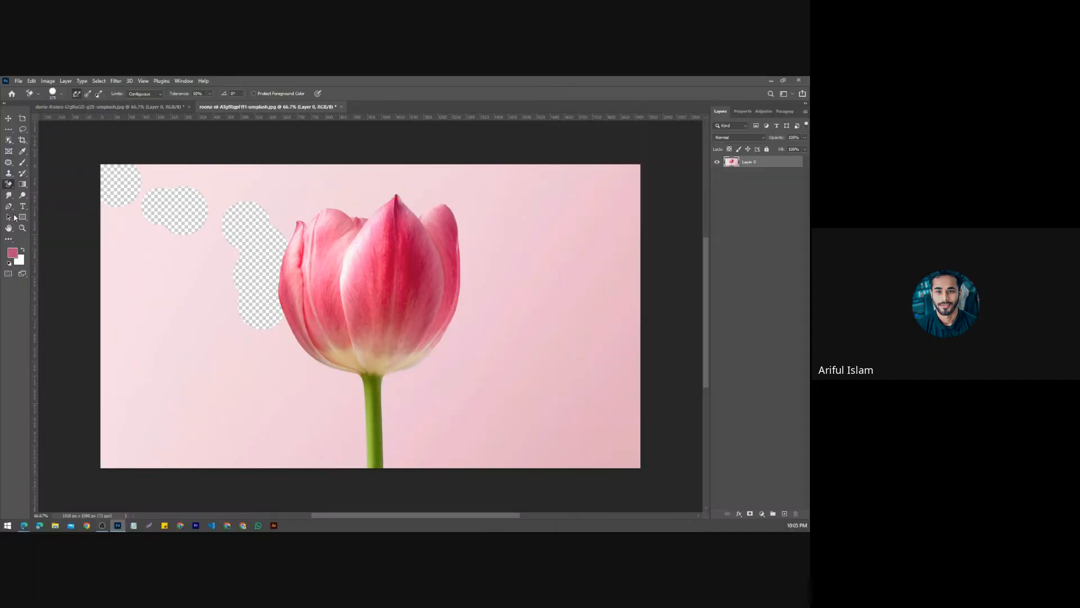
# Step: Erase a spot overlapping the tulip's lower-left petal edge with the regular Eraser tool
pyautogui.rightClick(8, 184)
pyautogui.click(40, 184)
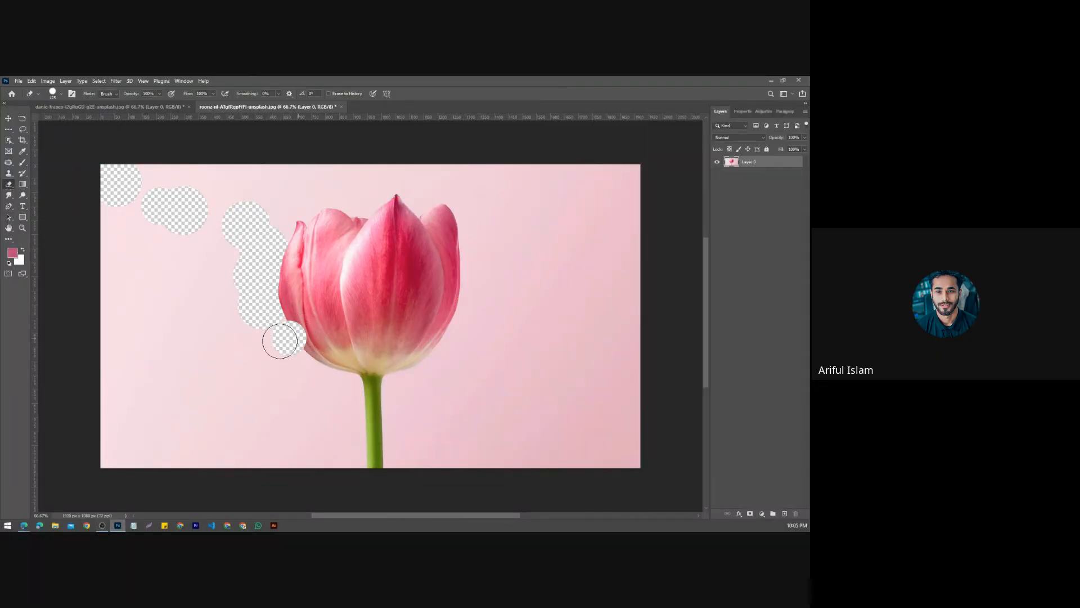
pyautogui.moveTo(284, 339); pyautogui.dragTo(291, 332)
# Step: Erase the background below the tulip's left petals and along the left of the stem with the Background Eraser
pyautogui.rightClick(10, 186)
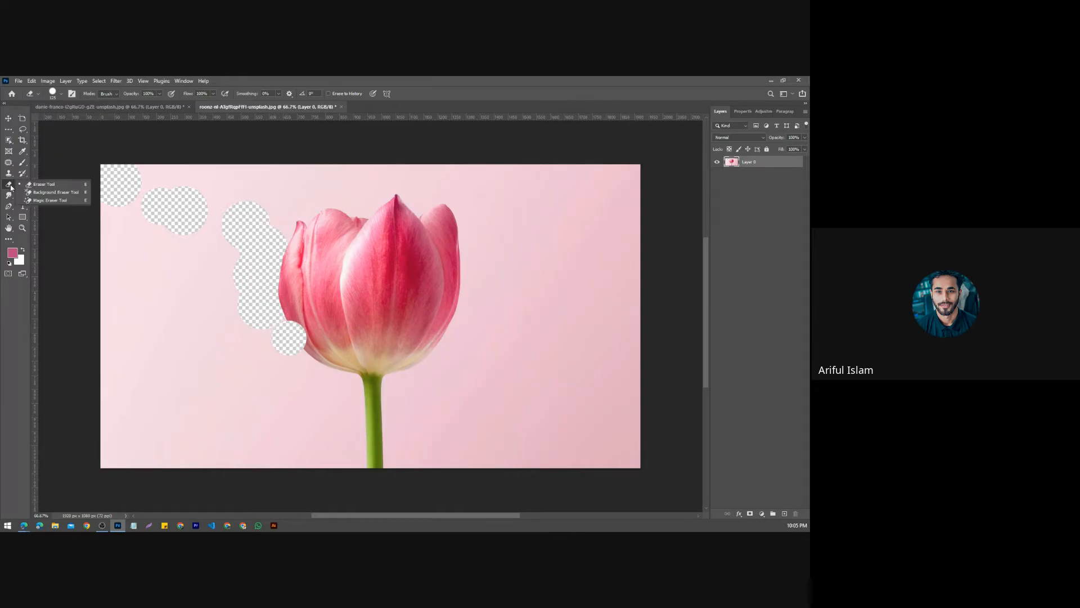
pyautogui.click(55, 194)
pyautogui.moveTo(294, 369); pyautogui.dragTo(313, 390)
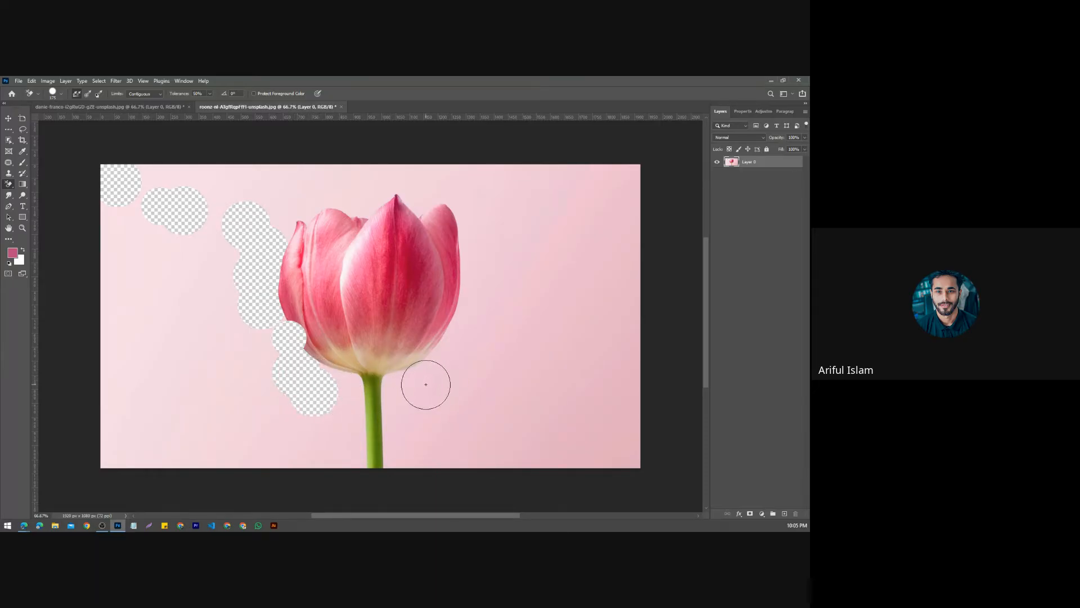
pyautogui.moveTo(424, 381); pyautogui.dragTo(454, 367)
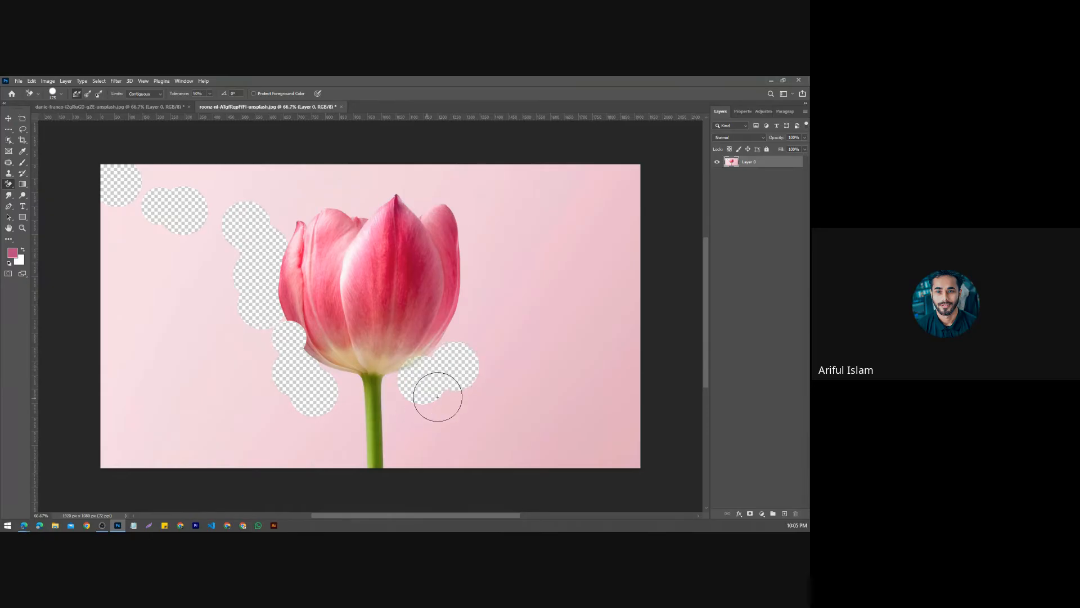
pyautogui.hotkey('ctrl', 'z')
pyautogui.hotkey('ctrl', 'z')
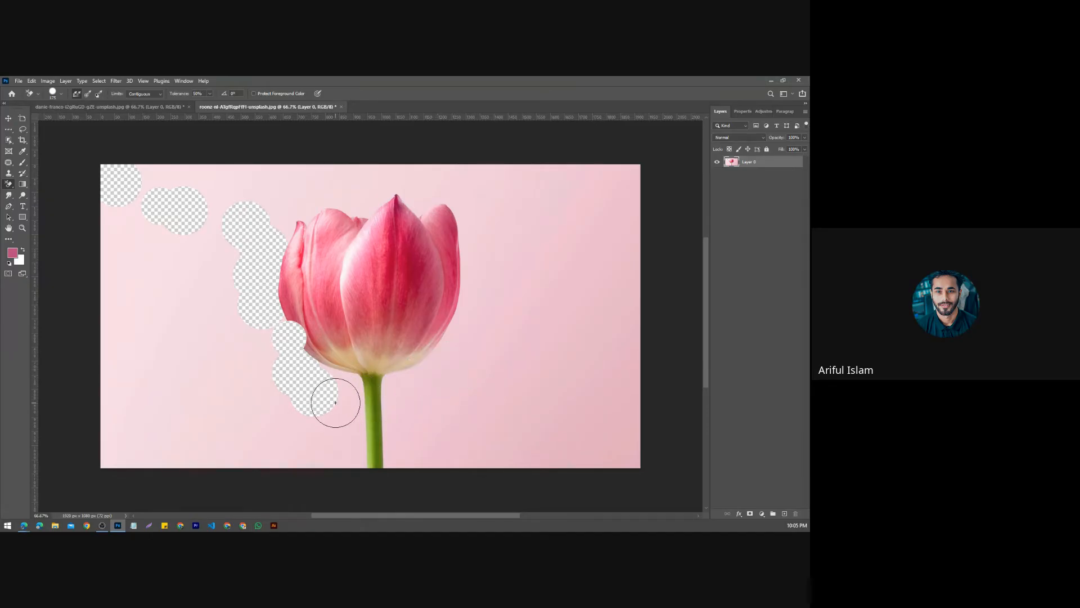
pyautogui.moveTo(337, 405); pyautogui.dragTo(346, 445)
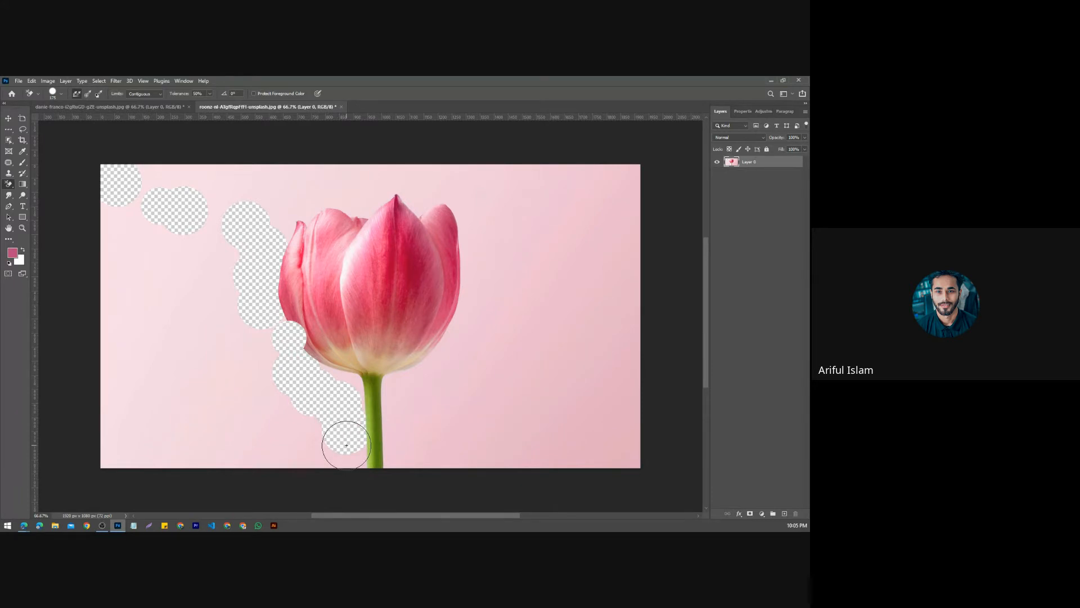
# Step: Capture the area around the lower stem, mark the stem's left edge, and discard the capture
pyautogui.press('Print')
pyautogui.moveTo(322, 406); pyautogui.dragTo(414, 494)
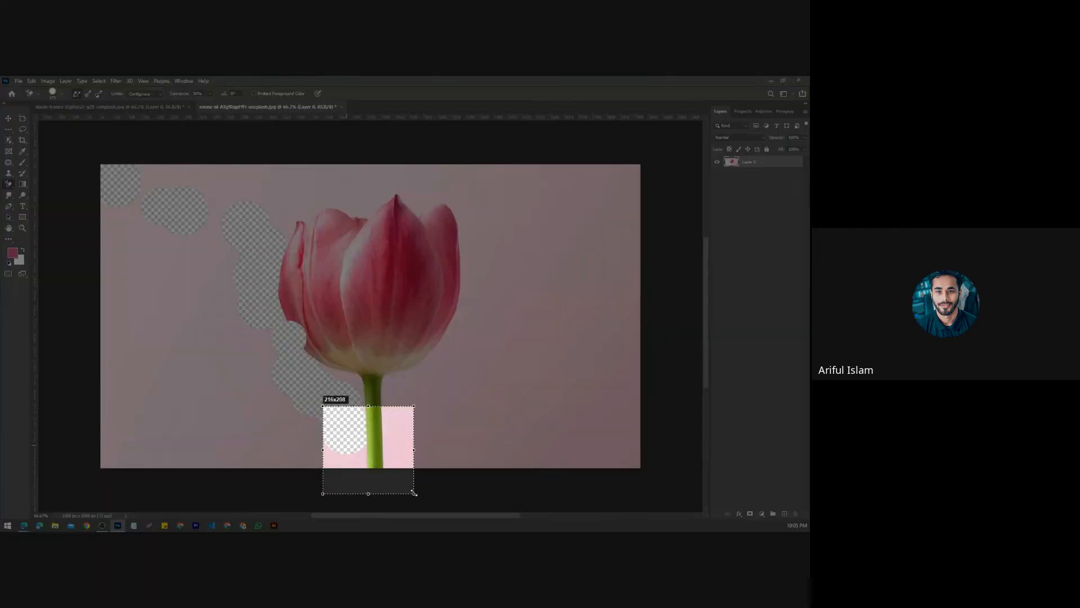
pyautogui.moveTo(358, 434)
pyautogui.mouseDown()
pyautogui.moveTo(335, 468)
pyautogui.moveTo(367, 443)
pyautogui.moveTo(356, 429)
pyautogui.moveTo(328, 445)
pyautogui.moveTo(336, 476)
pyautogui.mouseUp()
pyautogui.moveTo(367, 442)
pyautogui.mouseDown()
pyautogui.moveTo(332, 441)
pyautogui.moveTo(347, 471)
pyautogui.moveTo(370, 441)
pyautogui.moveTo(327, 466)
pyautogui.mouseUp()
pyautogui.click(407, 501)
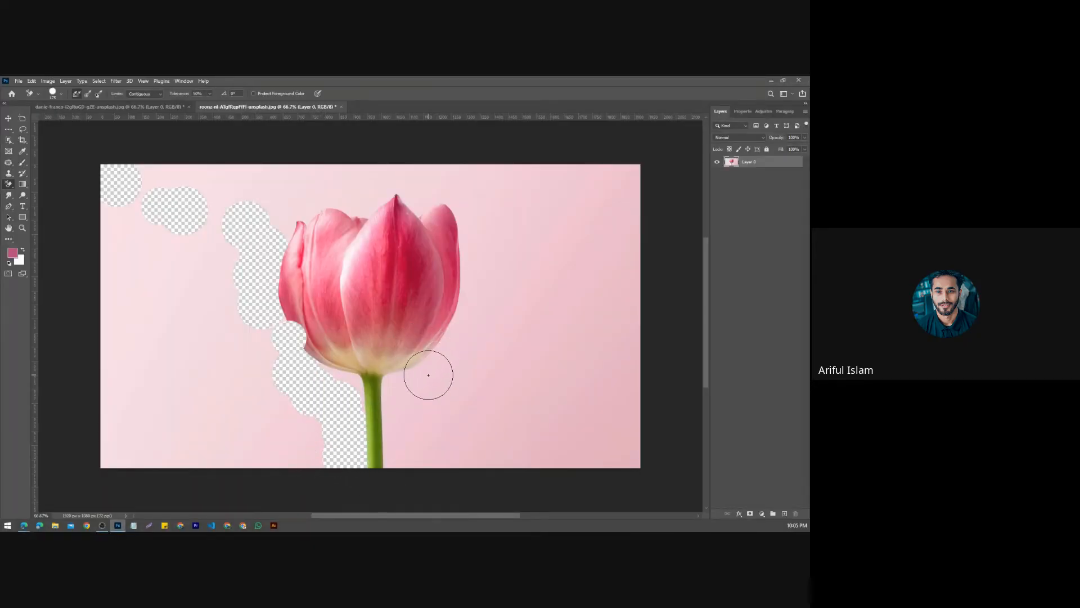
# Step: Erase the background alongside the tulip's right petals with the Background Eraser
pyautogui.click(477, 227)
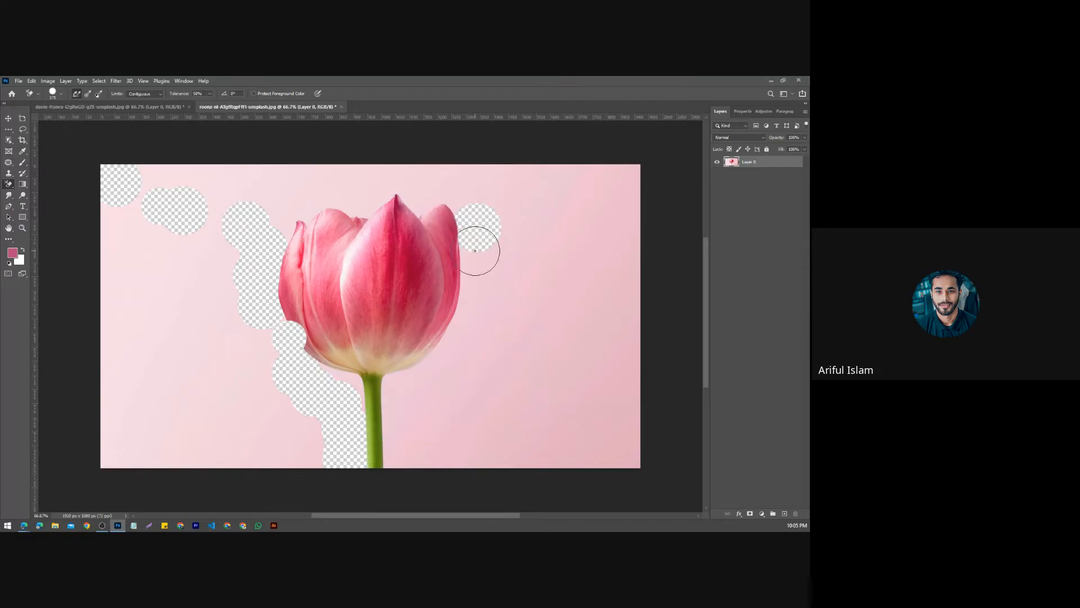
pyautogui.click(478, 255)
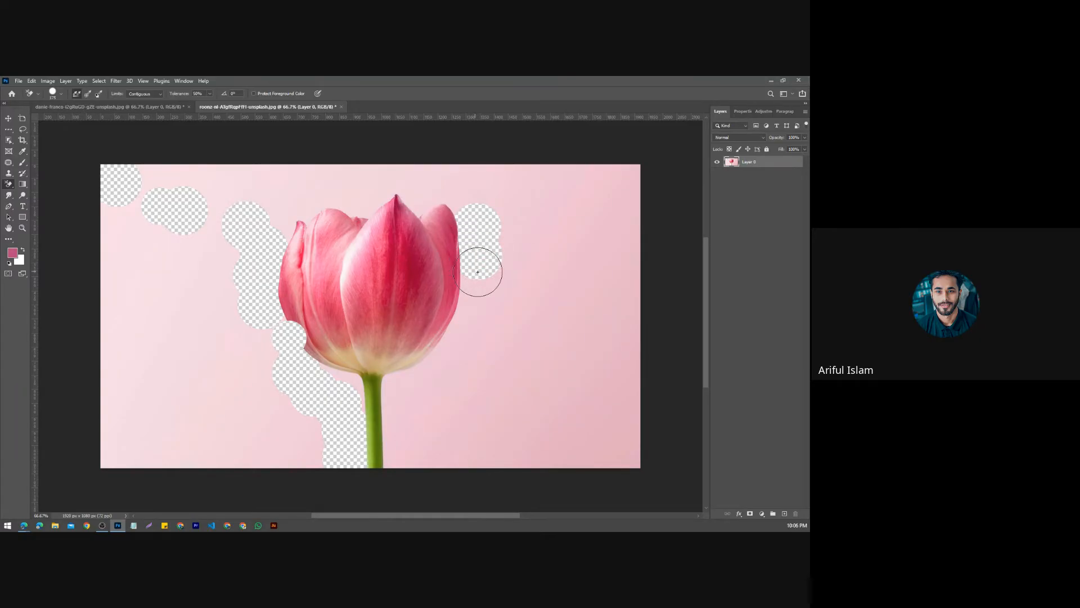
pyautogui.click(482, 287)
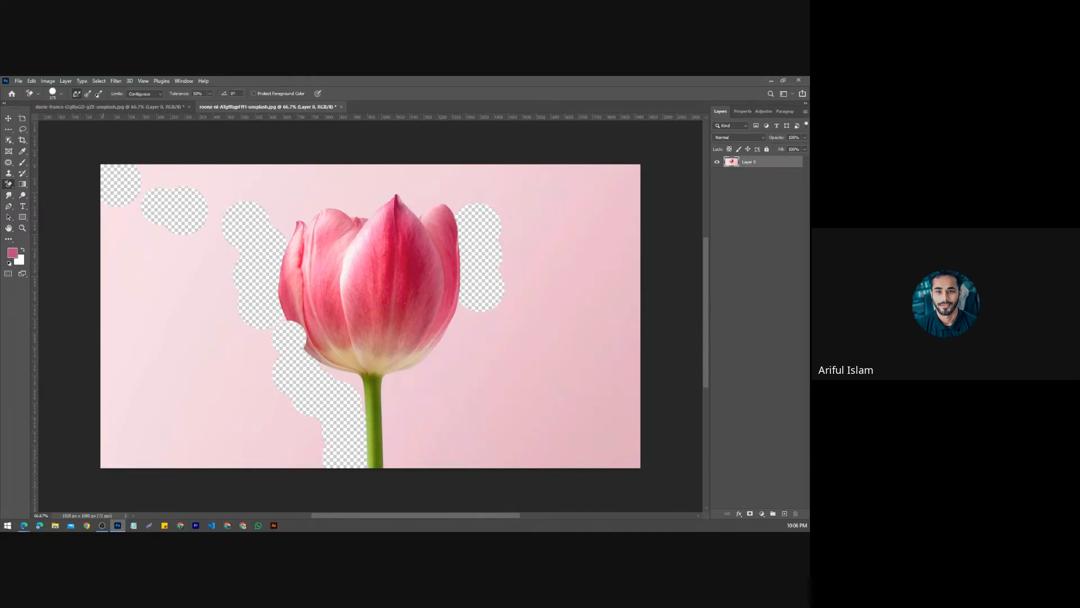
# Step: Try the Magic Eraser on the pink background left of the tulip, and undo the erasure
pyautogui.rightClick(9, 188)
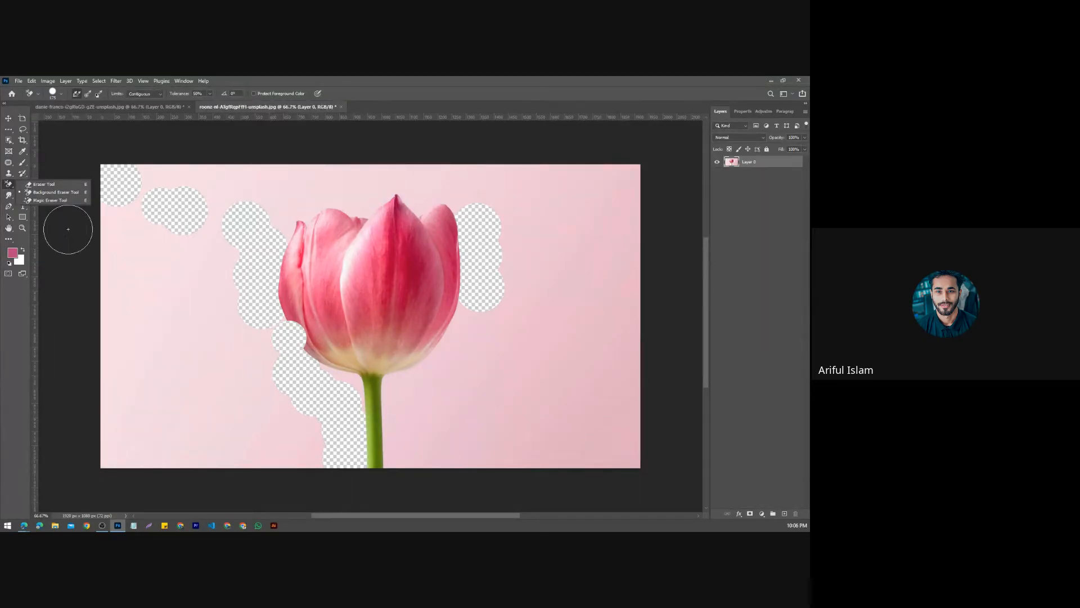
pyautogui.click(54, 200)
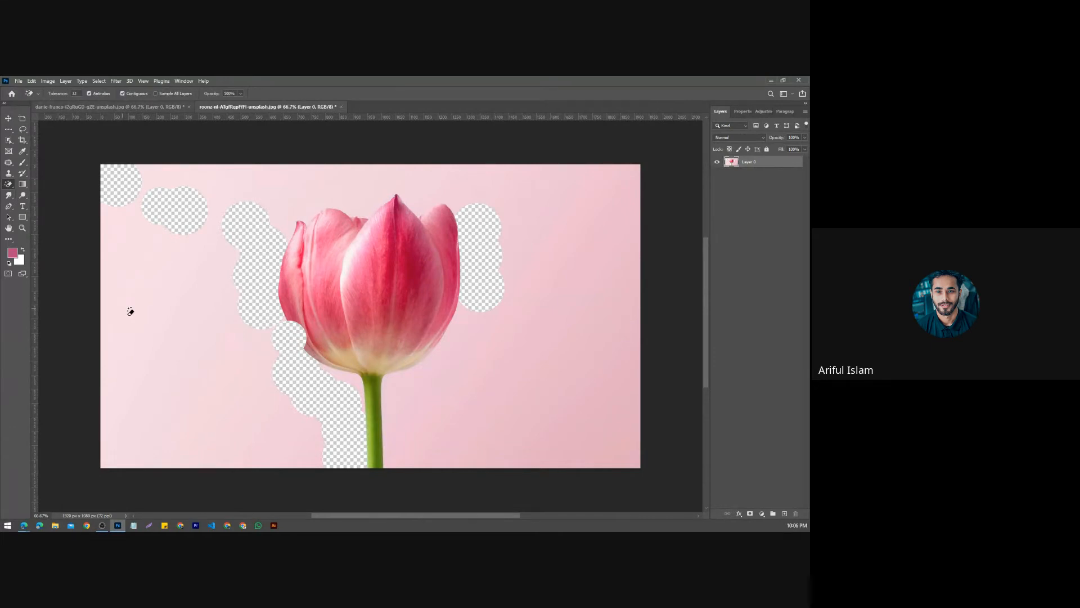
pyautogui.click(130, 311)
pyautogui.hotkey('ctrl', 'z')
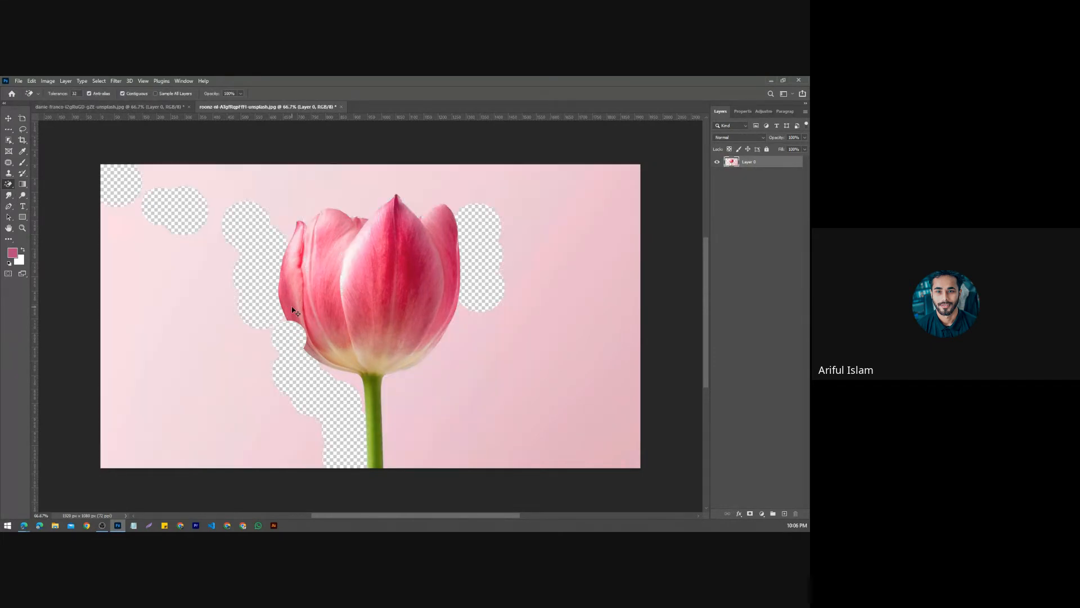
# Step: Revert the tulip photo to its last saved version
pyautogui.click(19, 81)
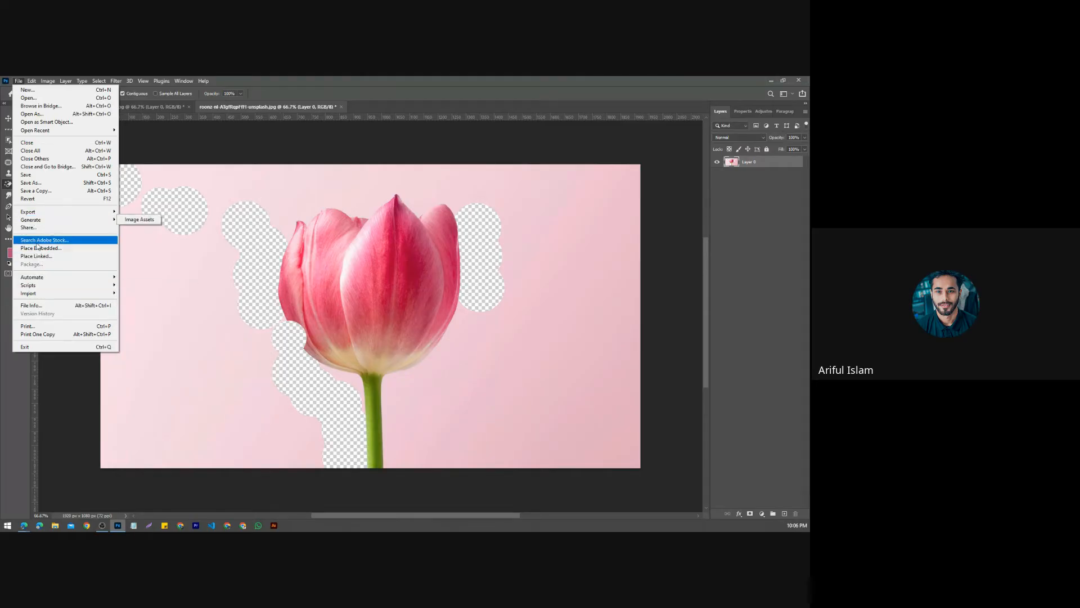
pyautogui.click(27, 199)
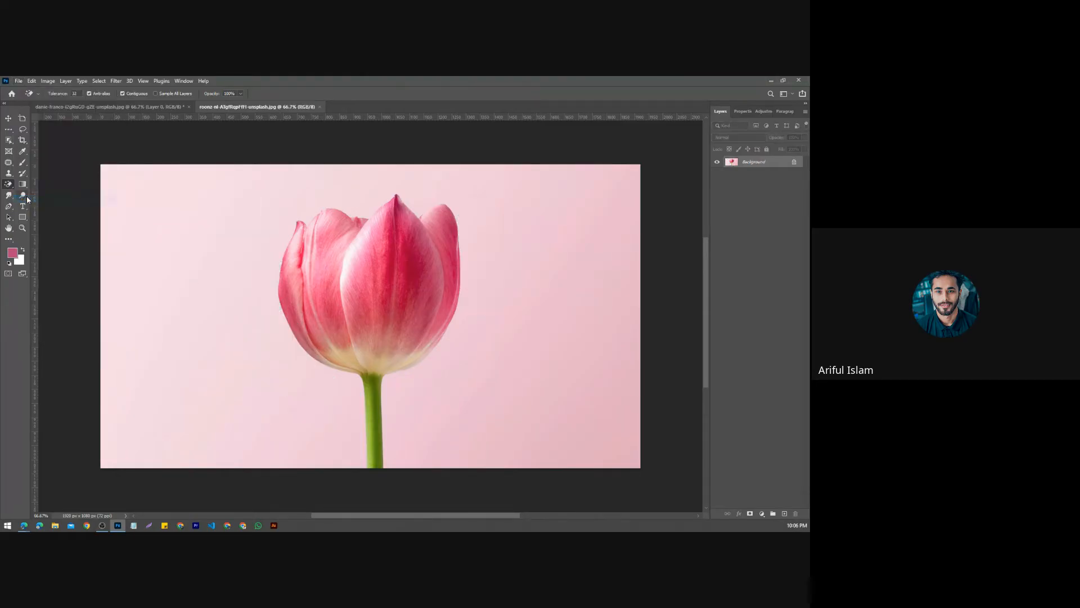
pyautogui.hotkey('ctrl', 'z')
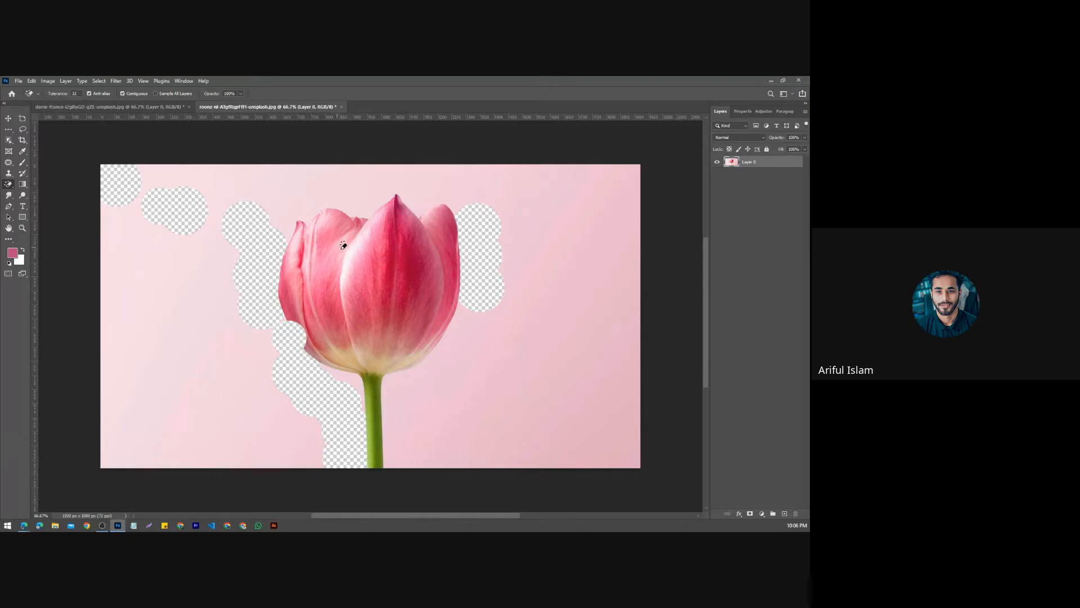
pyautogui.click(21, 84)
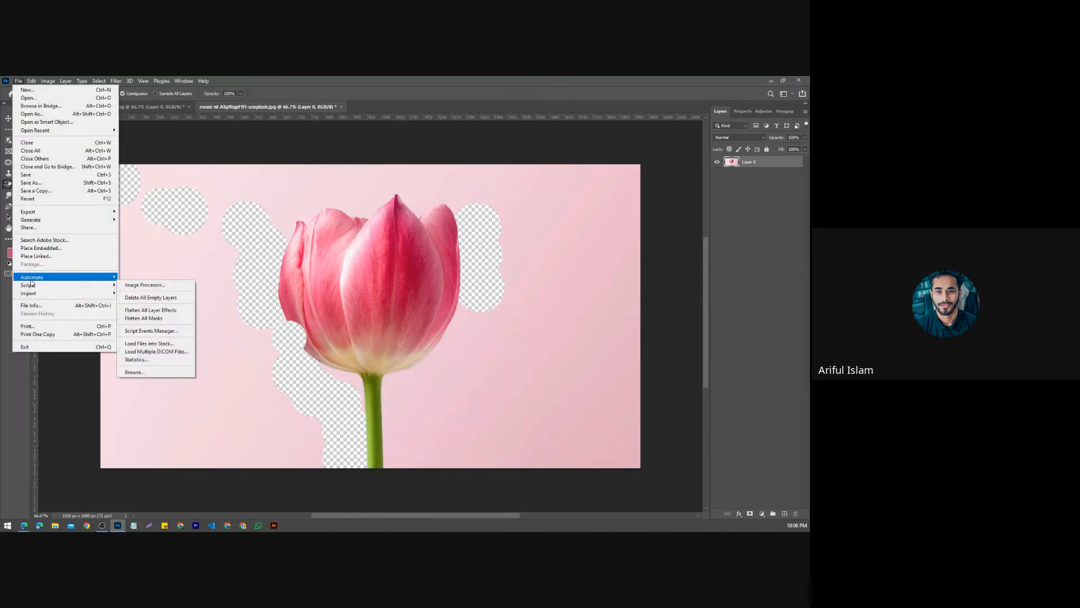
pyautogui.click(30, 200)
pyautogui.scroll(-2, 509, 308)
pyautogui.scroll(7, 506, 332)
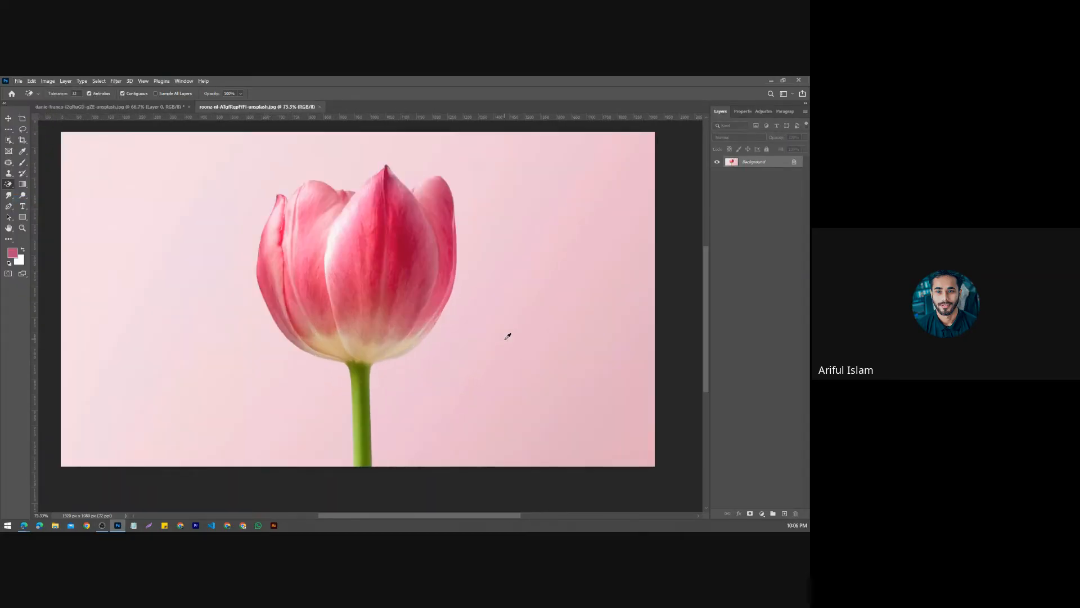
pyautogui.scroll(-3, 438, 282)
pyautogui.scroll(3, 444, 306)
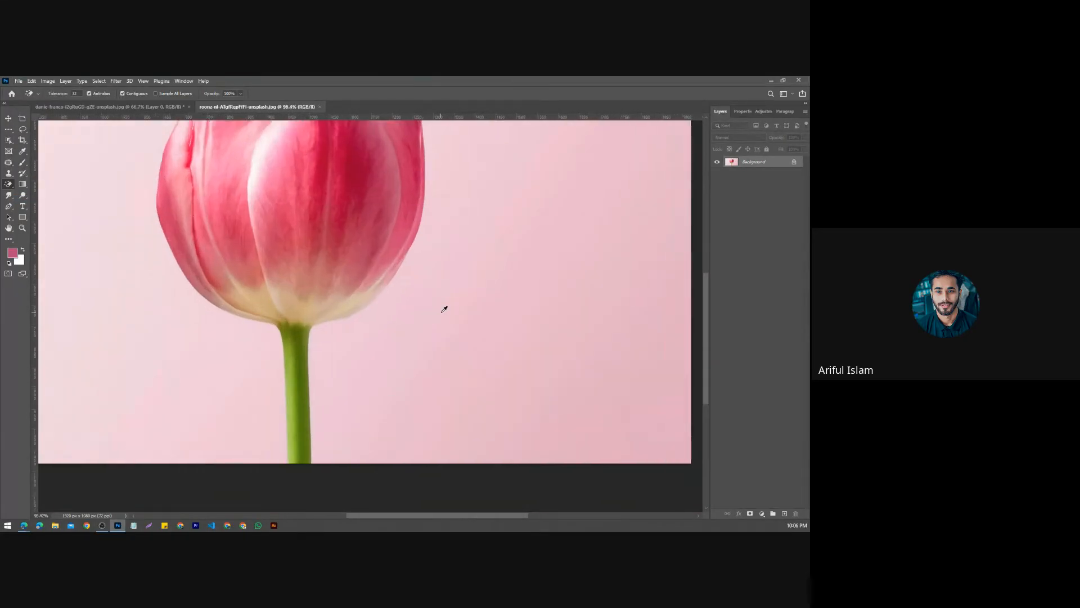
pyautogui.scroll(-3, 444, 309)
# Step: Try removing the pink background with the Magic Eraser, starting left of the tulip and finishing with the lower-right corner, and undo both erasures
pyautogui.rightClick(11, 188)
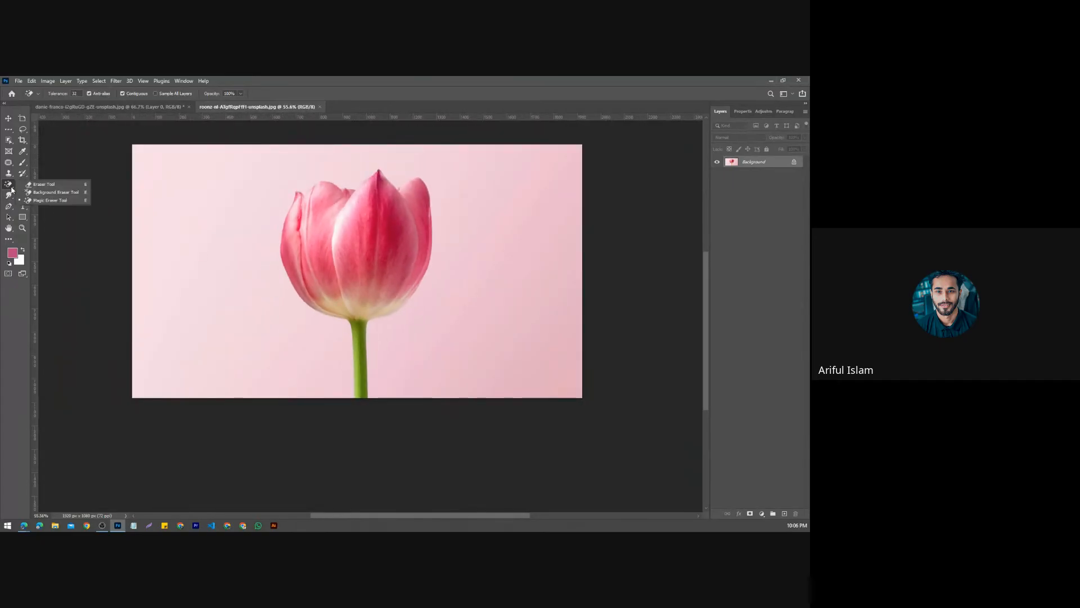
pyautogui.click(53, 201)
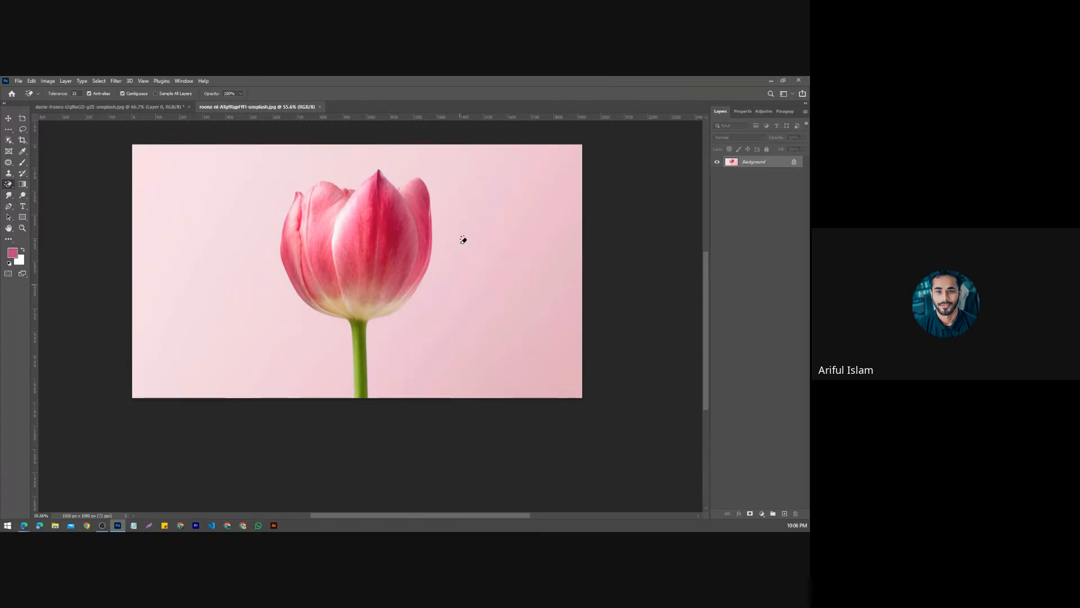
pyautogui.scroll(2, 419, 242)
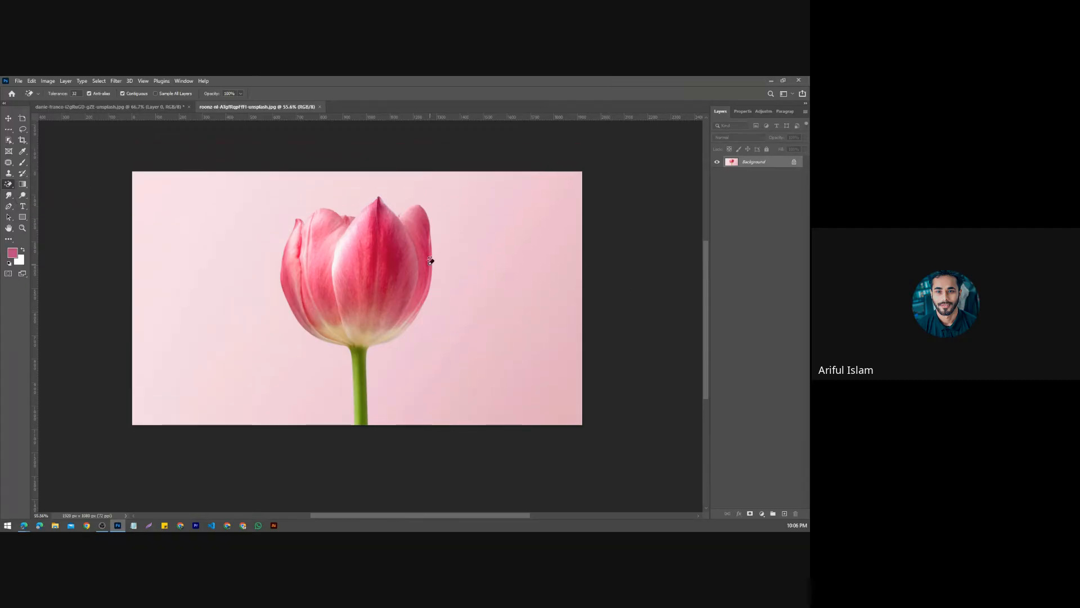
pyautogui.click(225, 224)
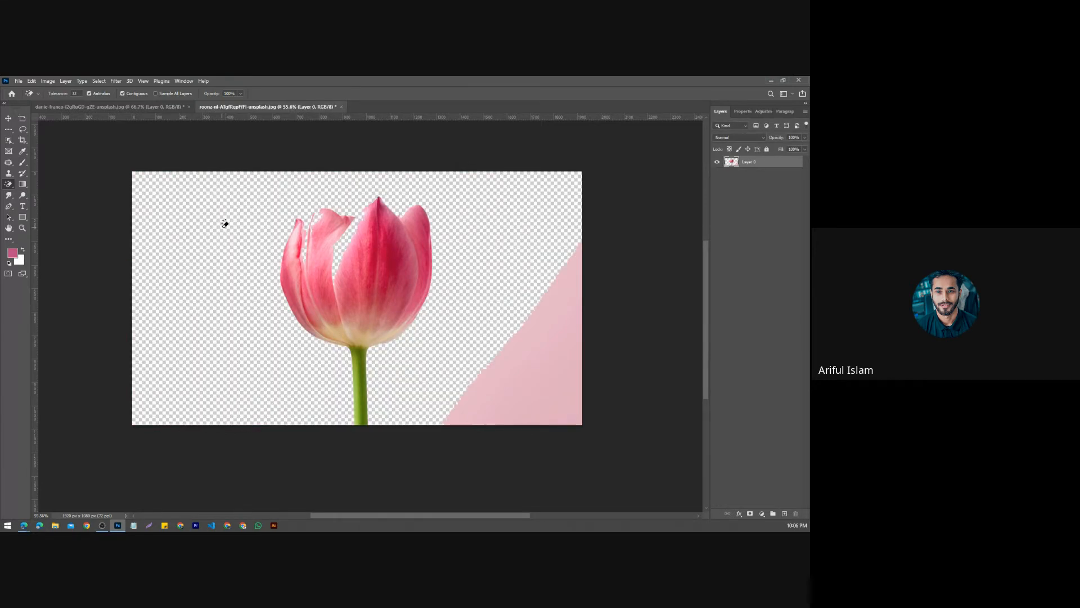
pyautogui.click(561, 348)
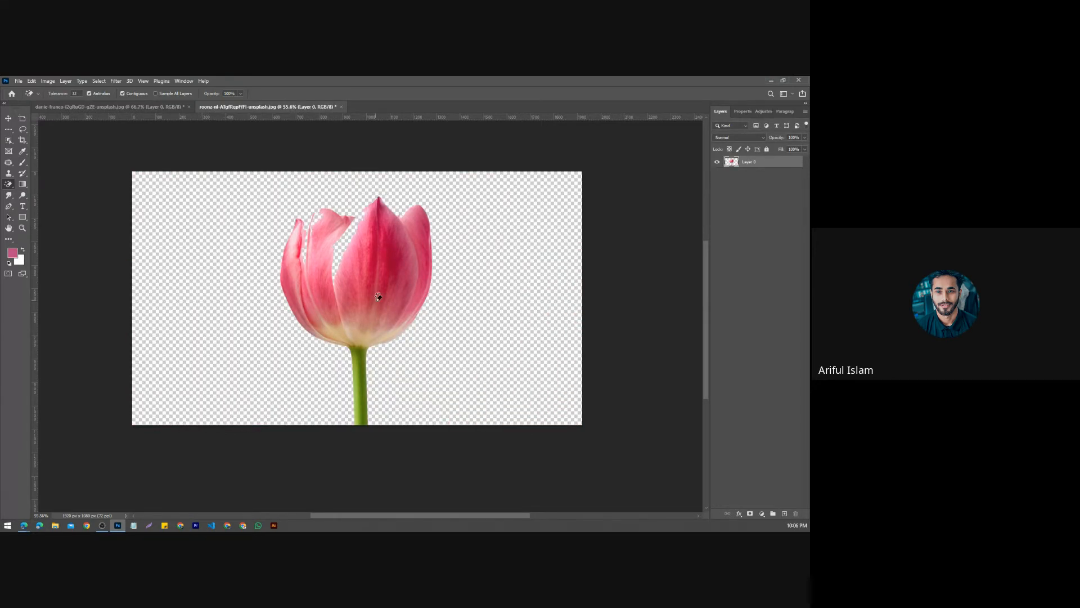
pyautogui.scroll(-3, 405, 284)
pyautogui.scroll(8, 411, 307)
pyautogui.scroll(-6, 411, 307)
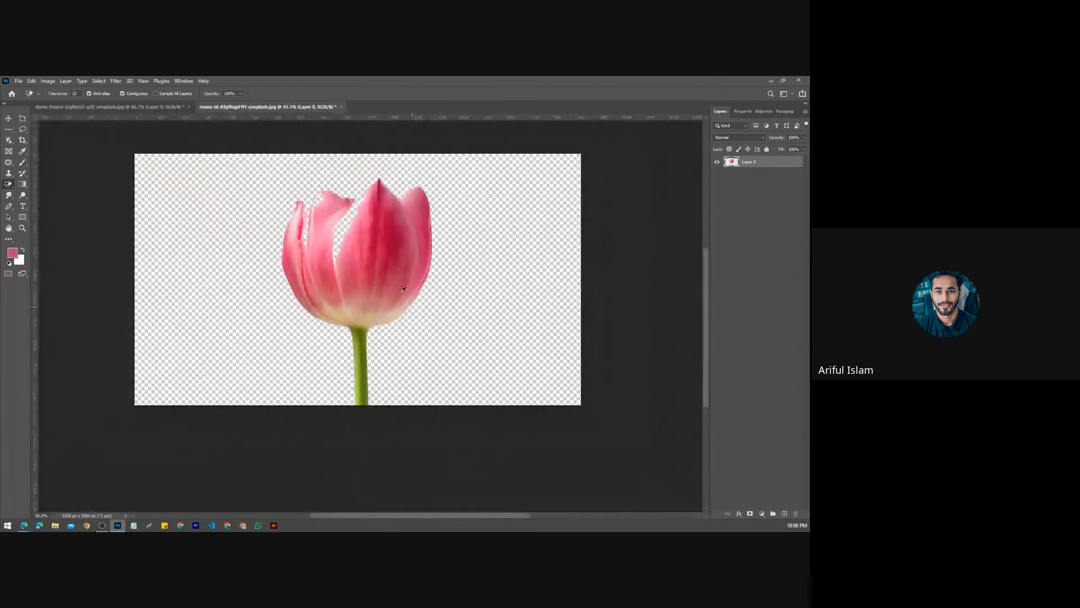
pyautogui.scroll(4, 403, 289)
pyautogui.scroll(-3, 333, 244)
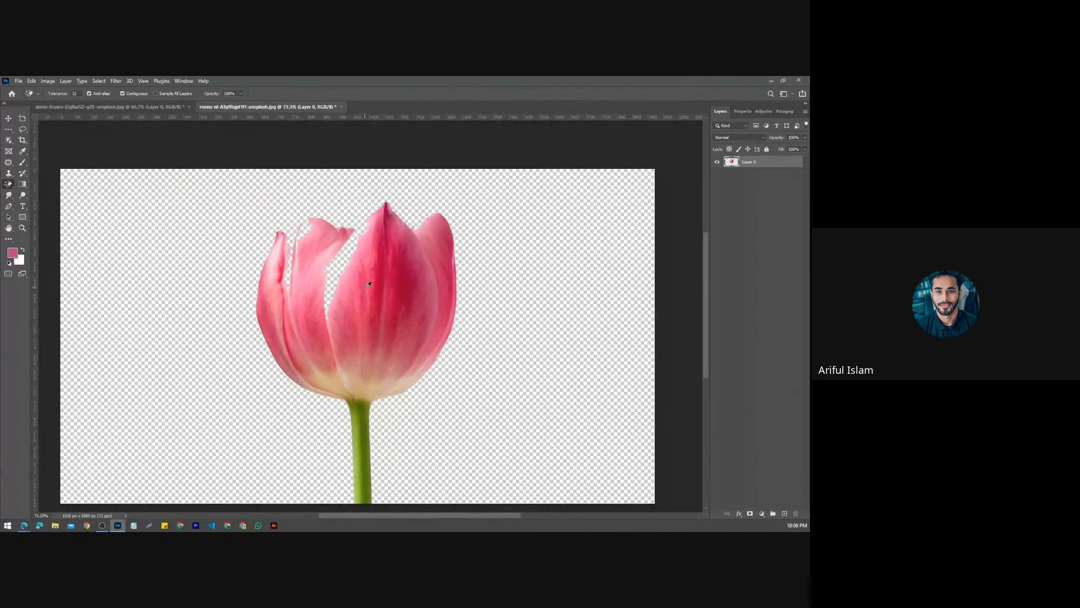
pyautogui.scroll(-4, 366, 288)
pyautogui.scroll(4, 365, 288)
pyautogui.hotkey('ctrl', 'z')
pyautogui.hotkey('ctrl', 'z')
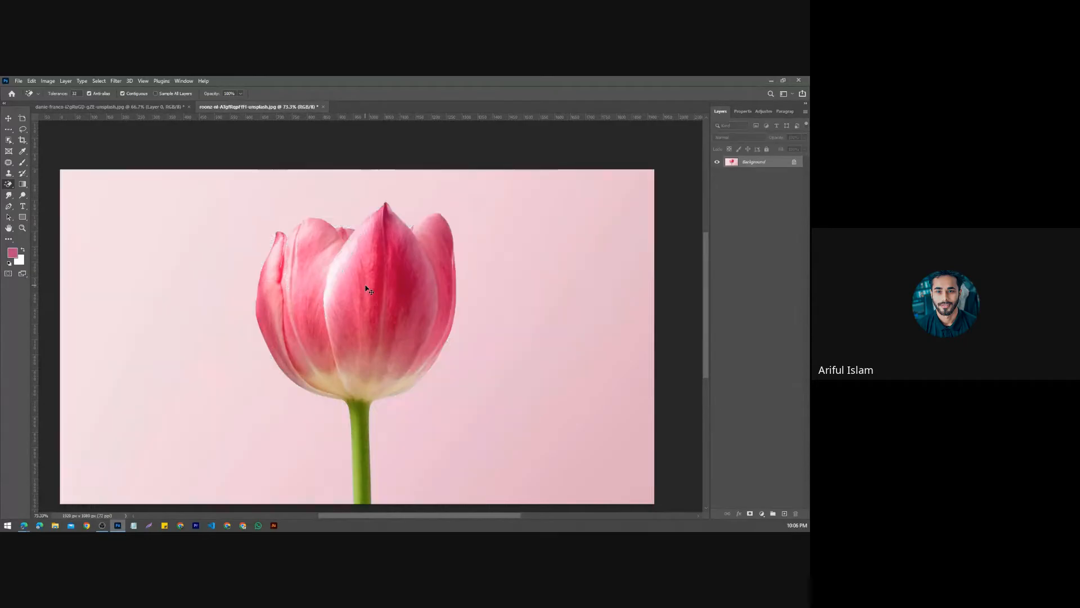
# Step: Erase the pink background with the Magic Eraser, first on the tulip's right side and then on its left side
pyautogui.scroll(-3, 549, 312)
pyautogui.click(591, 399)
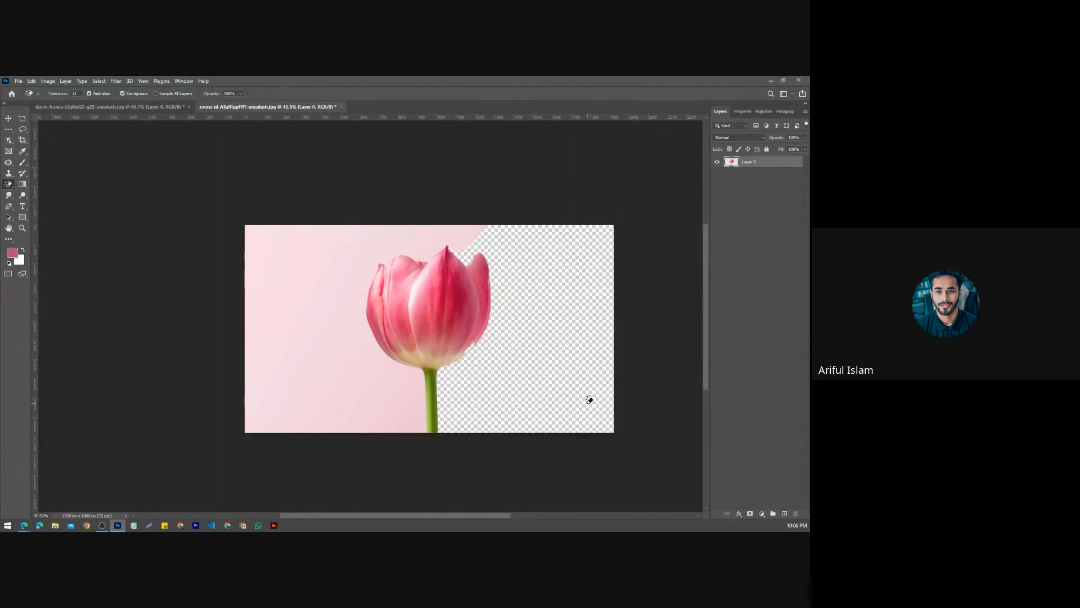
pyautogui.click(304, 410)
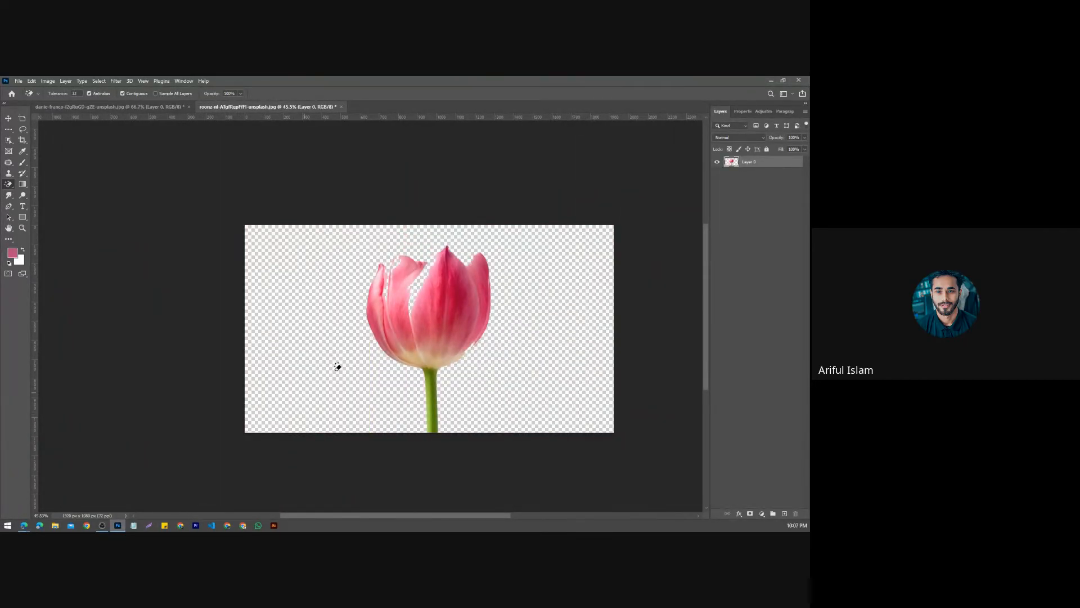
pyautogui.scroll(2, 338, 366)
pyautogui.scroll(-2, 337, 367)
pyautogui.scroll(3, 542, 355)
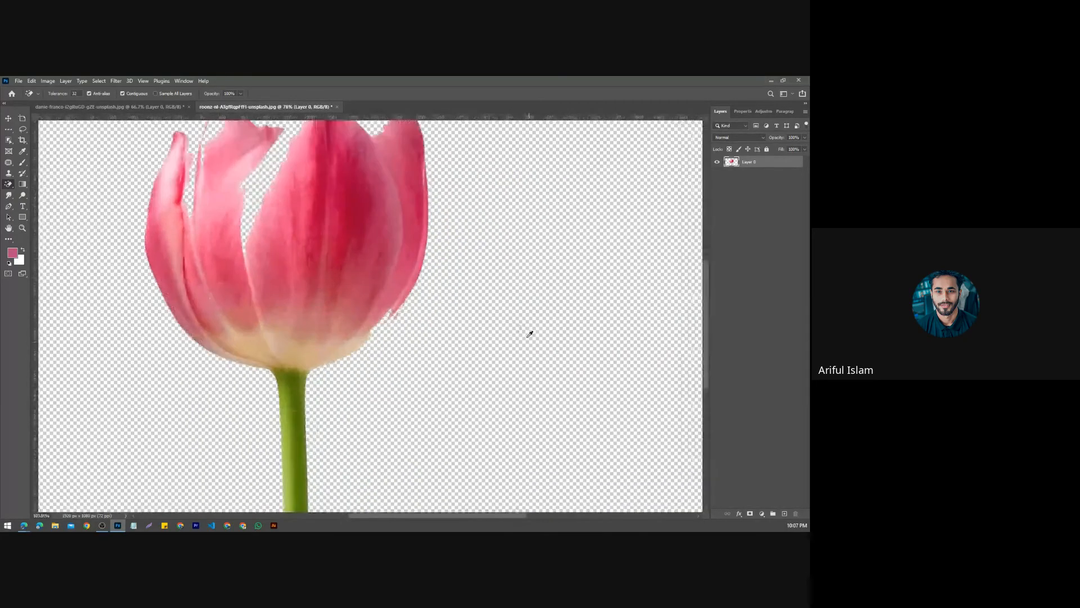
pyautogui.scroll(-3, 306, 392)
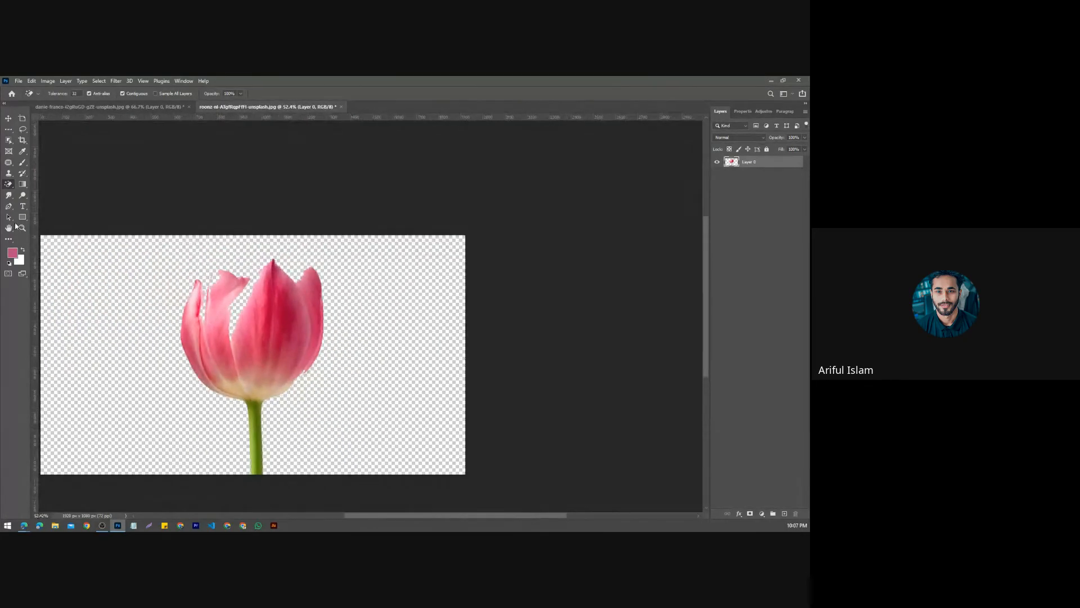
# Step: Keep the Magic Eraser active and open the polo shirt image back.jpg from the first New folder inside SIU's shirt folder
pyautogui.rightClick(11, 182)
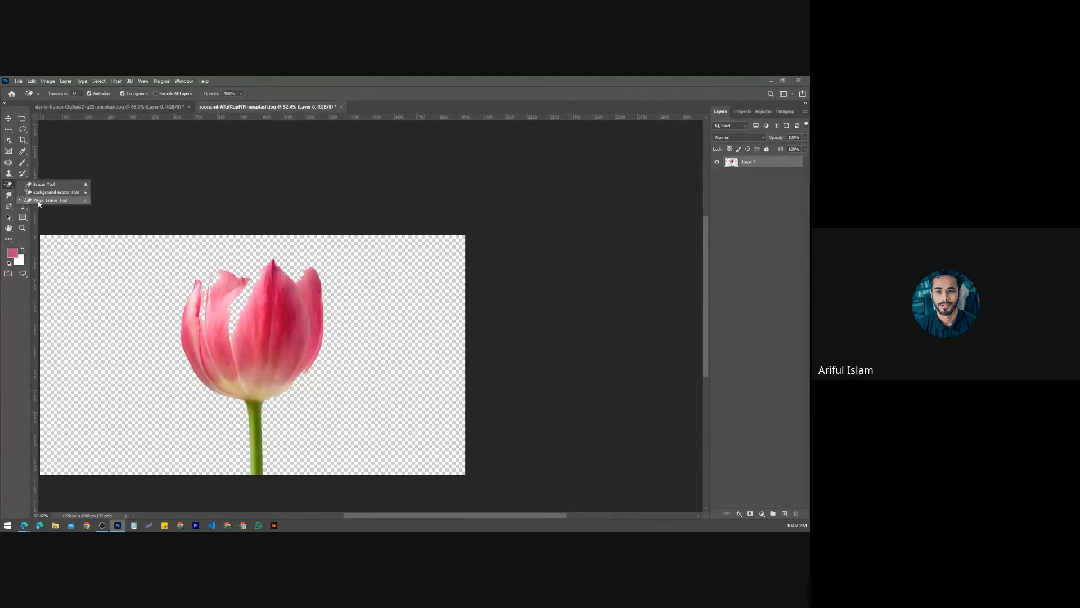
pyautogui.click(40, 201)
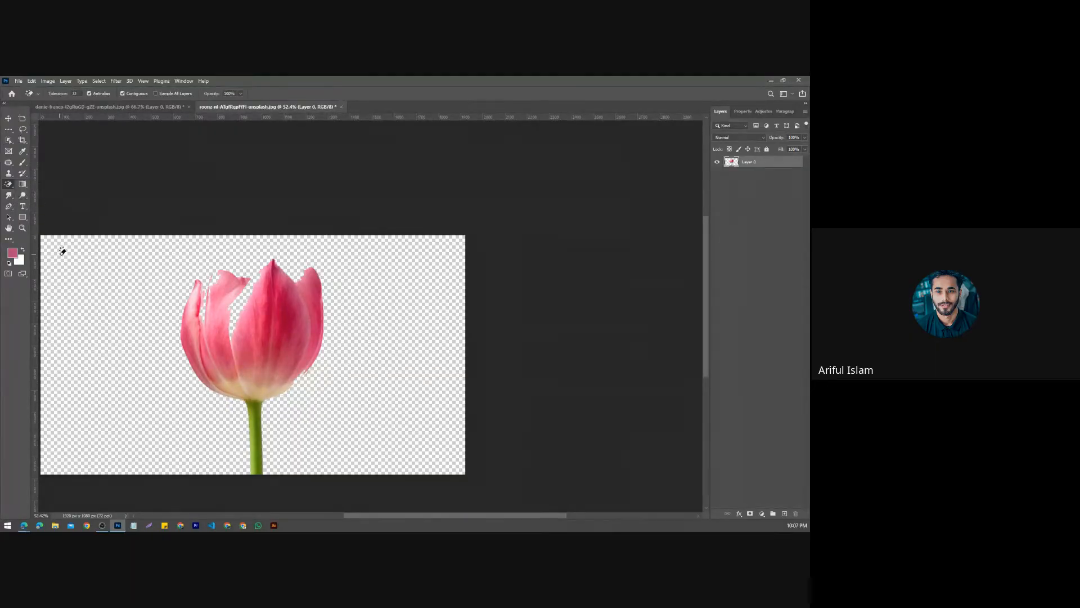
pyautogui.click(18, 81)
pyautogui.click(28, 97)
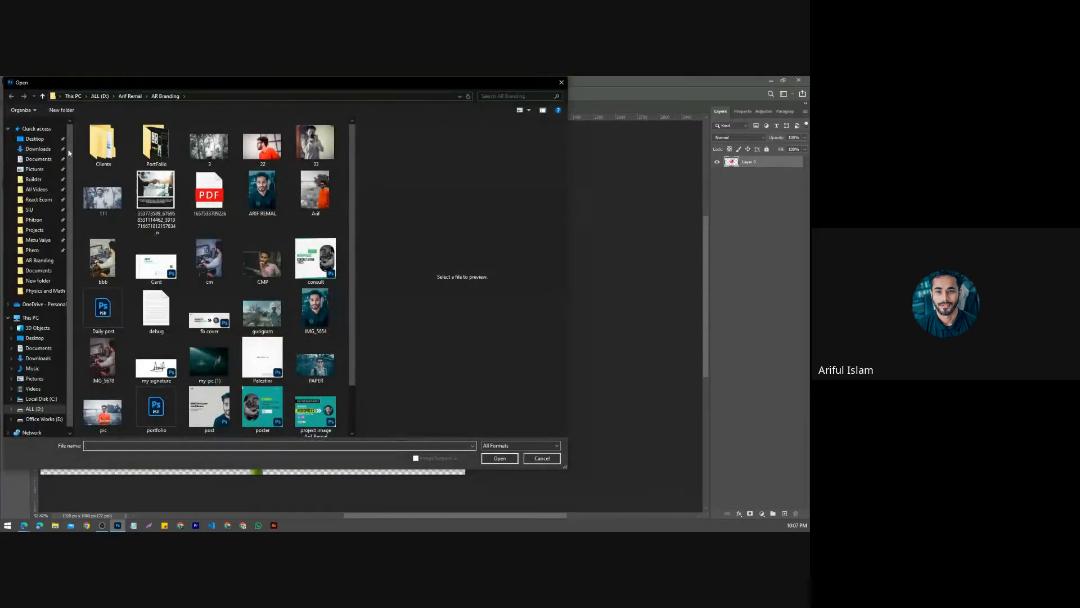
pyautogui.click(40, 212)
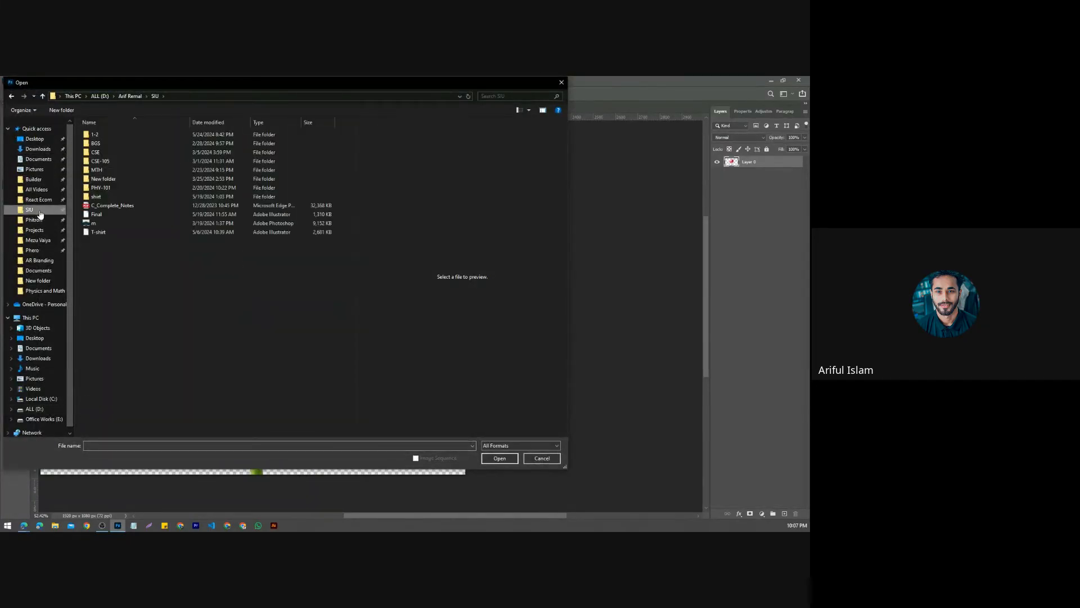
pyautogui.doubleClick(125, 197)
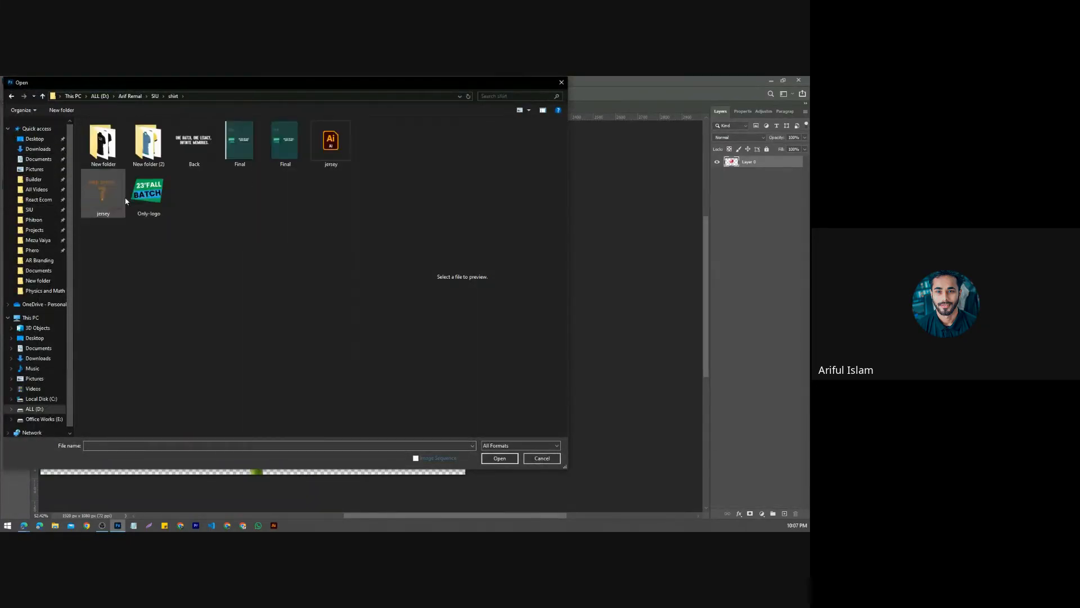
pyautogui.click(96, 143)
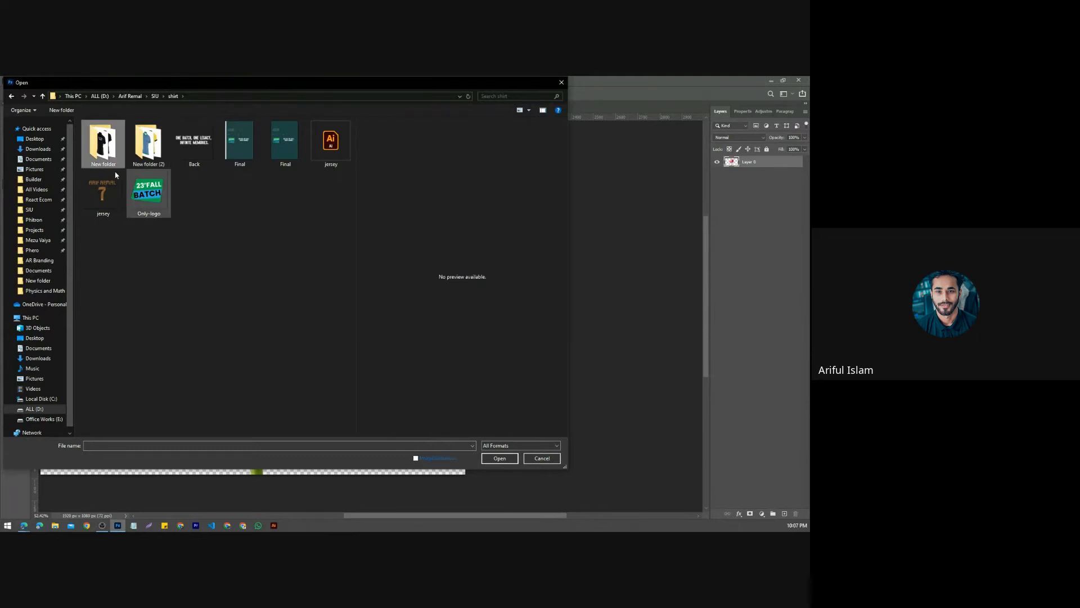
pyautogui.doubleClick(96, 143)
pyautogui.doubleClick(150, 149)
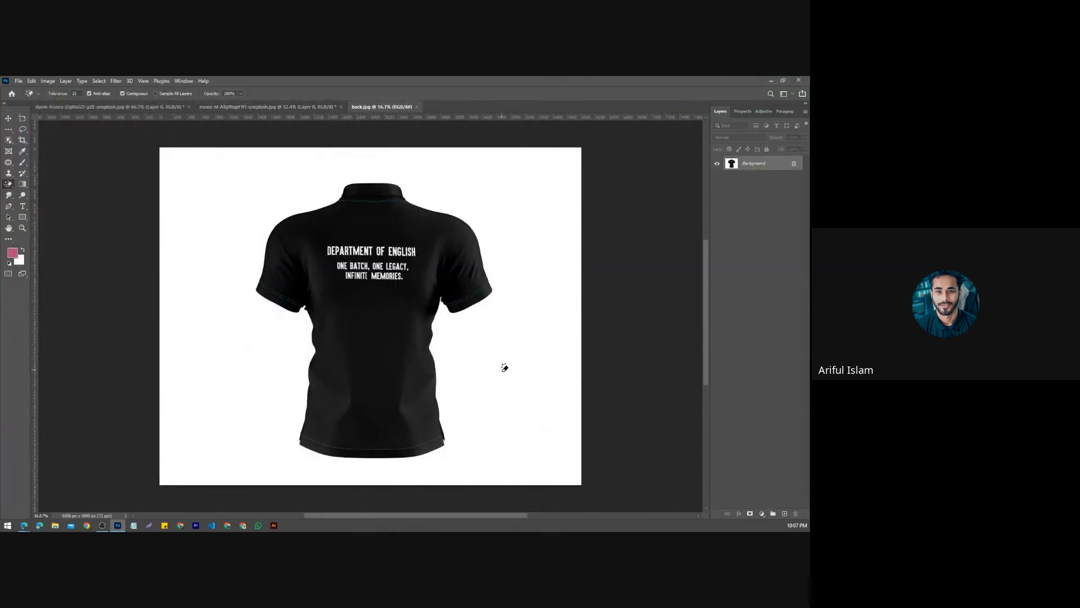
# Step: Erase the white background around the black polo shirt with the Magic Eraser
pyautogui.click(225, 192)
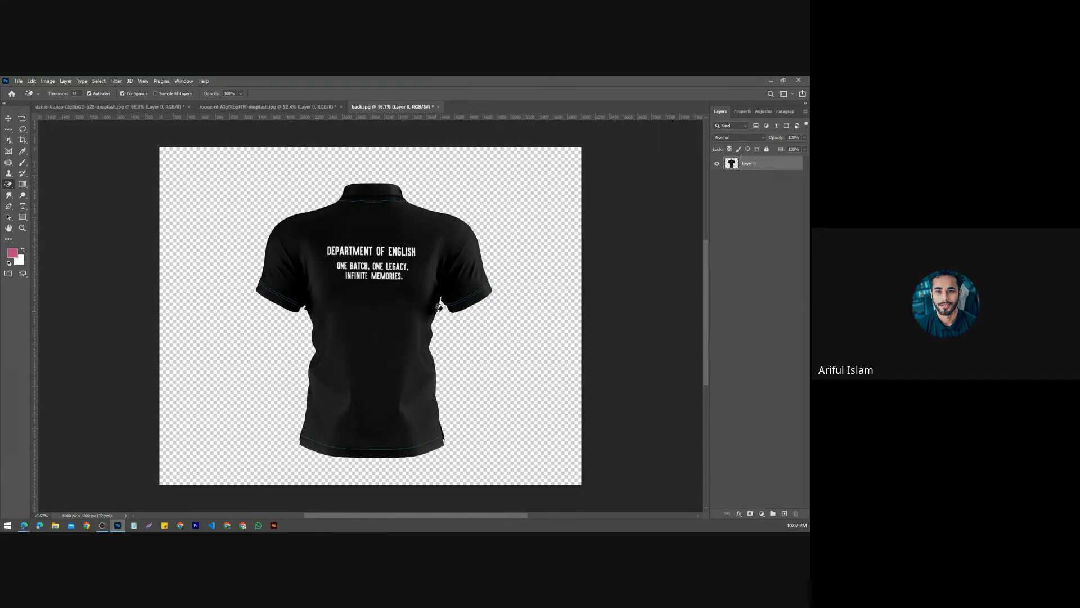
# Step: Examine the polo shirt's cut-out edges around the sleeve and body, and show the available eraser tools
pyautogui.scroll(5, 453, 305)
pyautogui.scroll(-6, 480, 313)
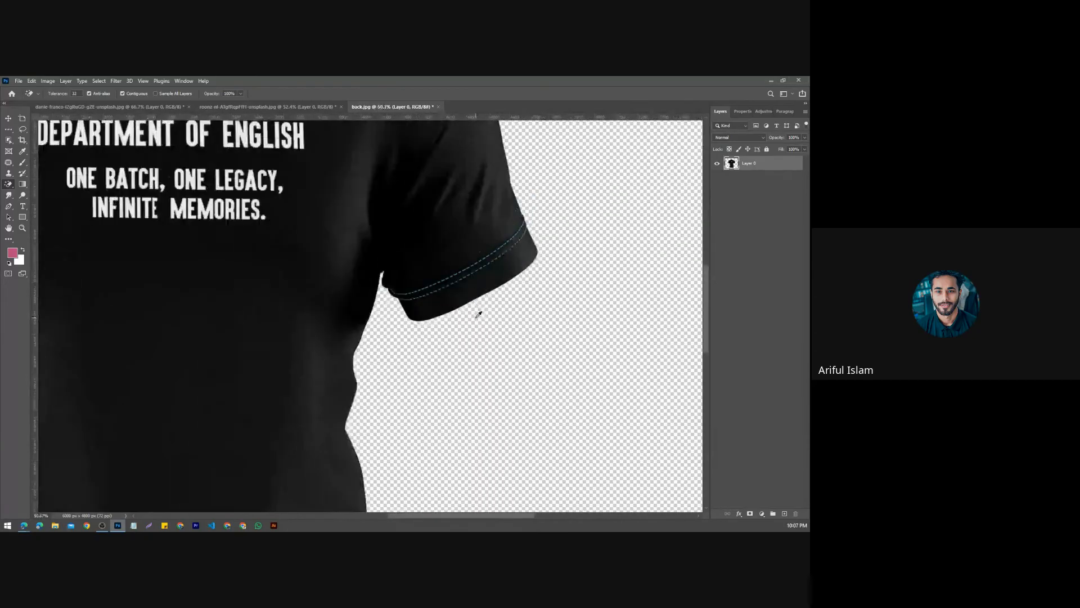
pyautogui.scroll(-2, 477, 313)
pyautogui.scroll(3, 478, 315)
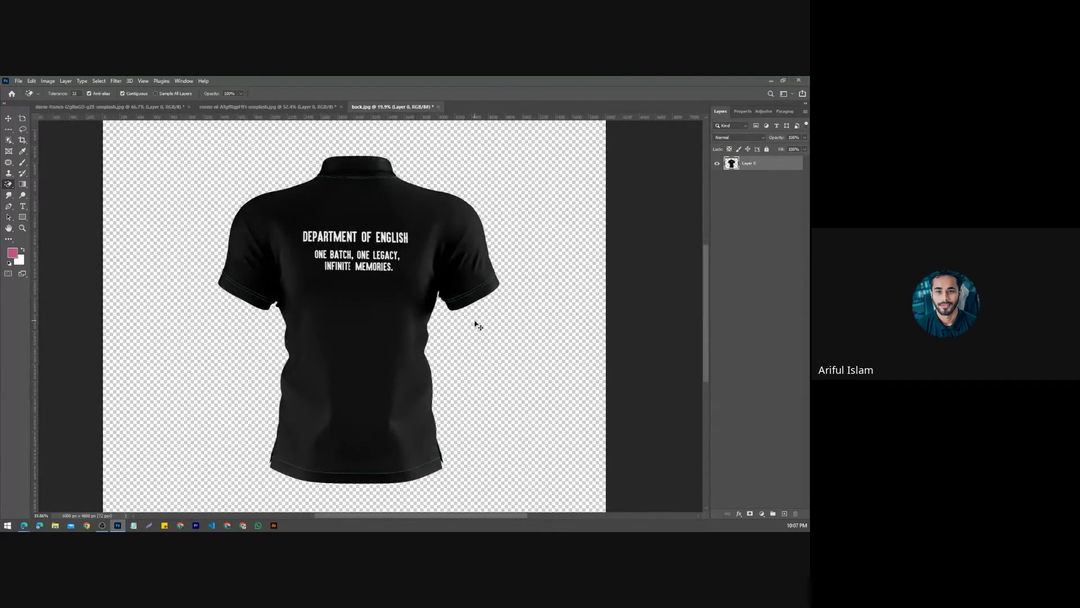
pyautogui.scroll(-3, 270, 315)
pyautogui.scroll(1, 354, 277)
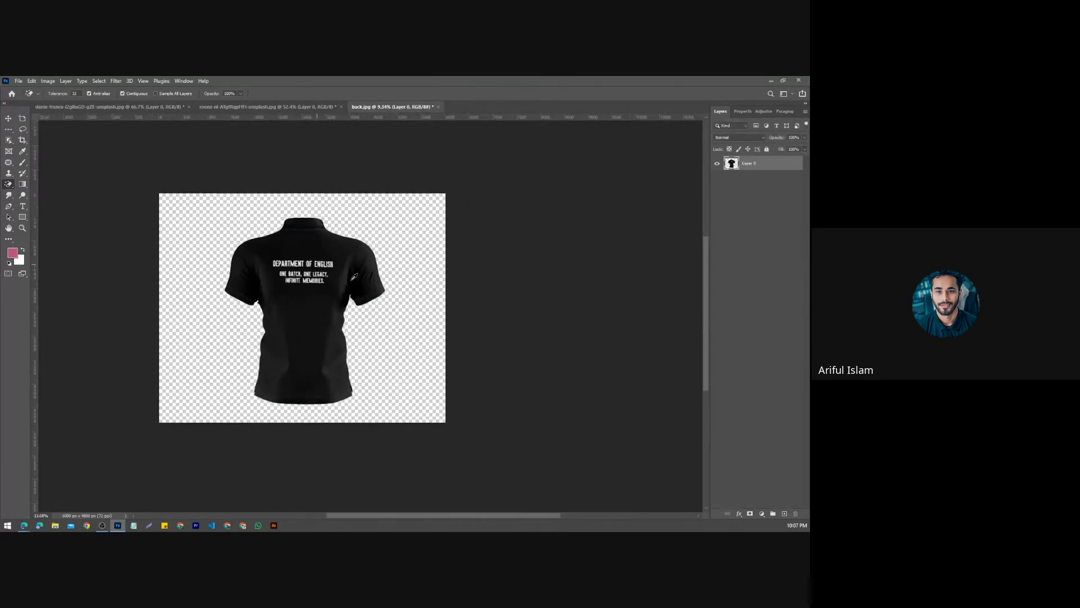
pyautogui.scroll(4, 425, 283)
pyautogui.scroll(-5, 427, 287)
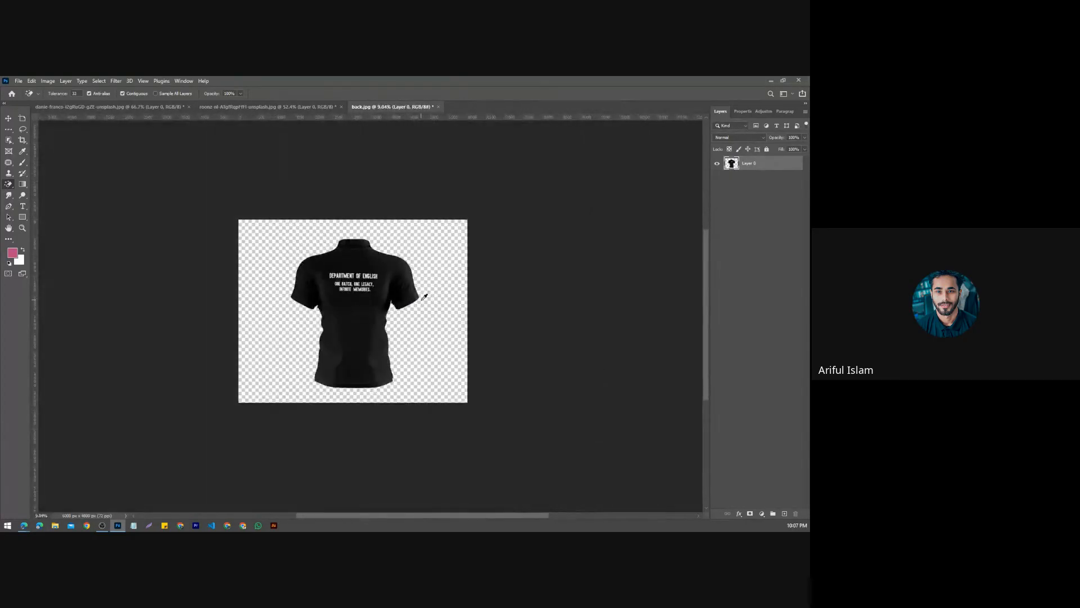
pyautogui.scroll(4, 424, 297)
pyautogui.scroll(-2, 424, 297)
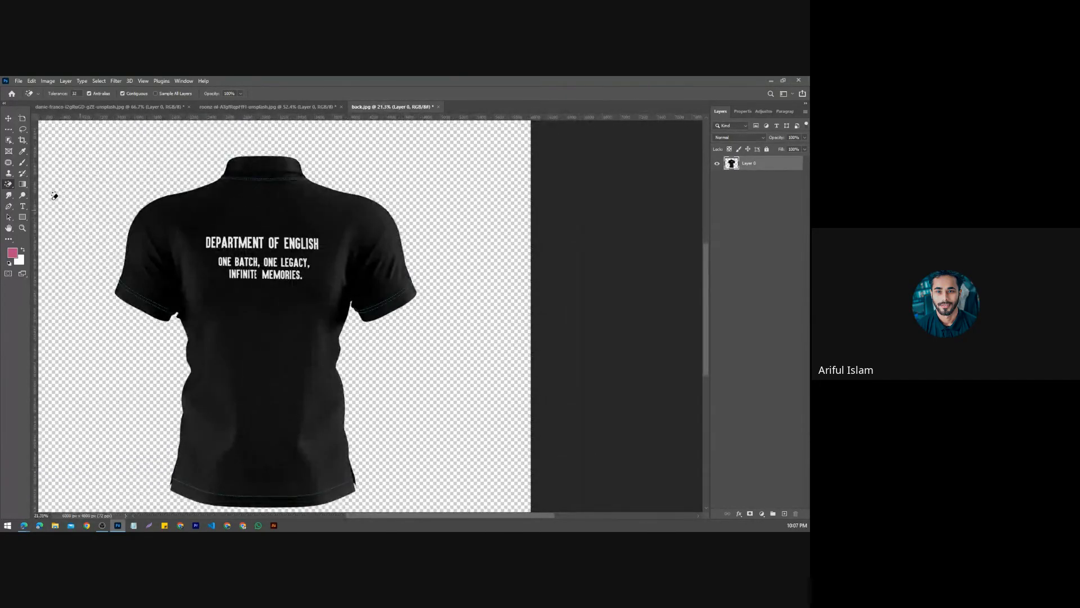
pyautogui.rightClick(8, 185)
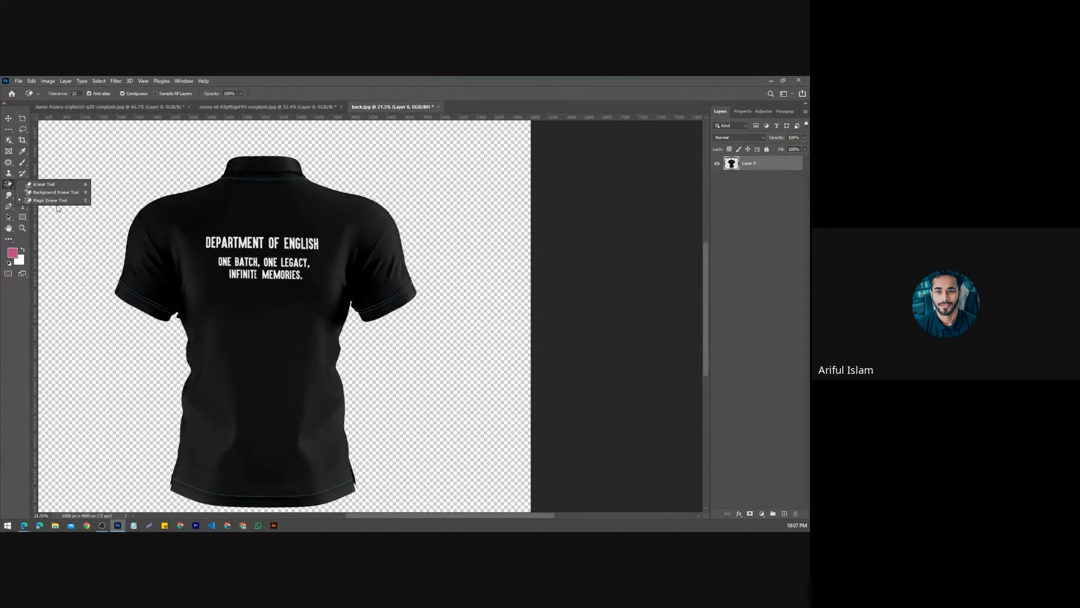
# Step: Show the Magic Eraser, Gradient and Eraser tools in turn, ending with the Move tool active on the polo shirt
pyautogui.click(56, 201)
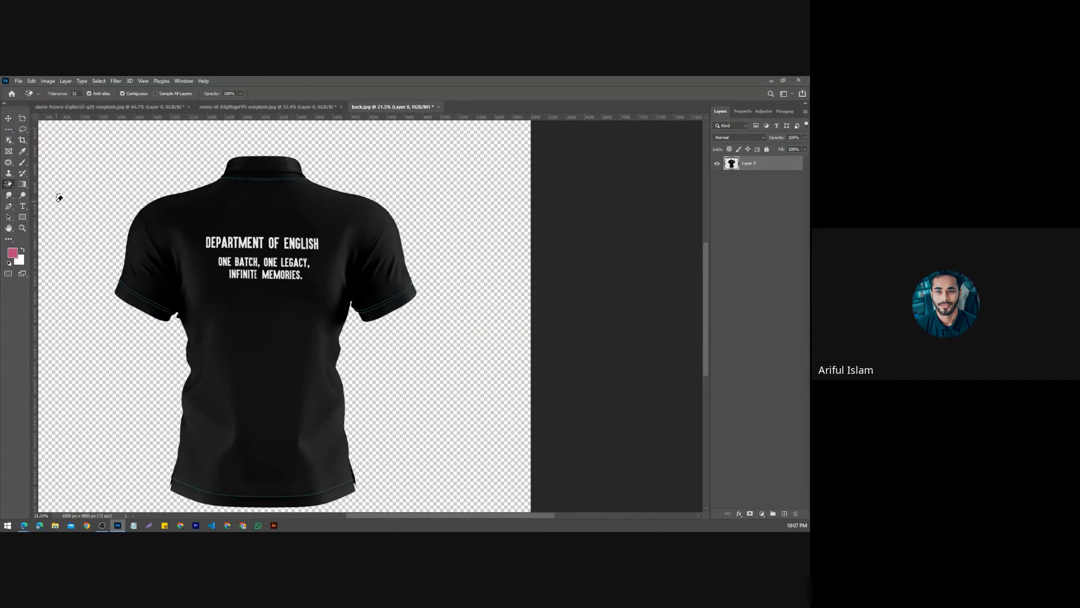
pyautogui.click(23, 185)
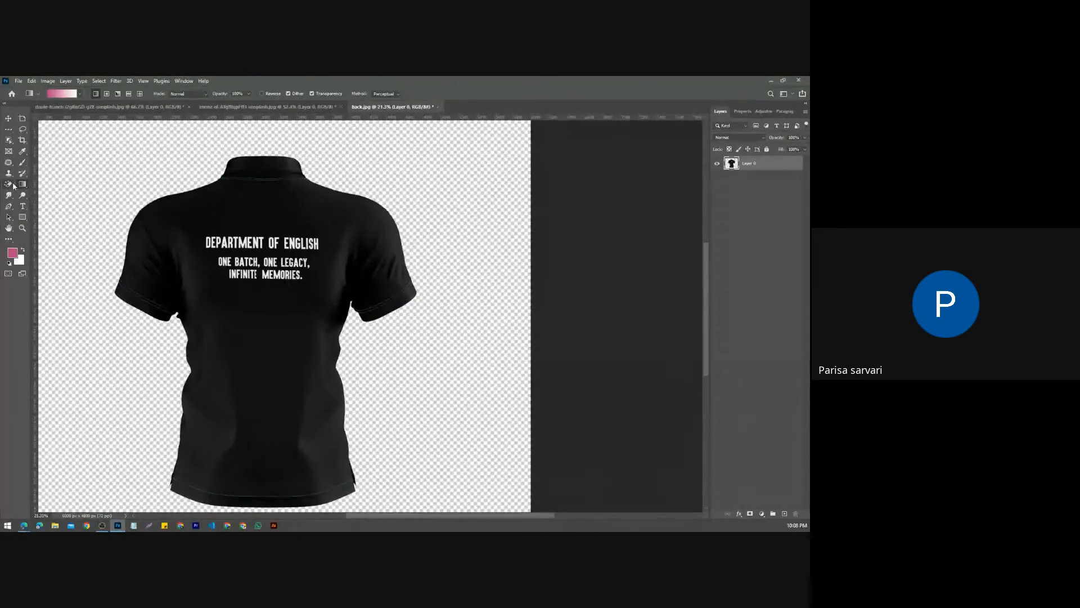
pyautogui.click(9, 184)
pyautogui.click(27, 187)
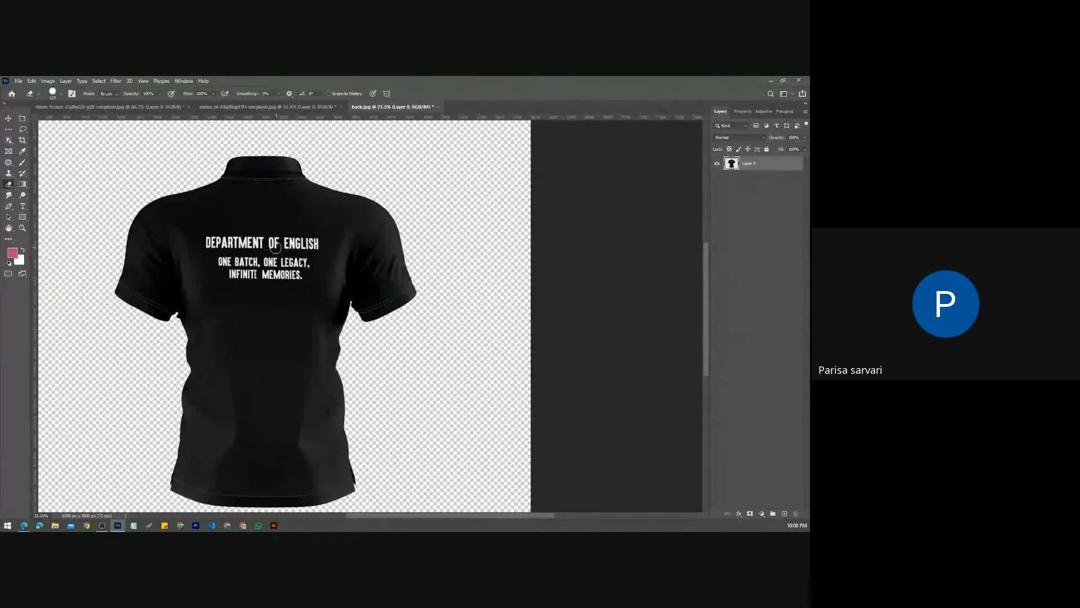
pyautogui.click(10, 120)
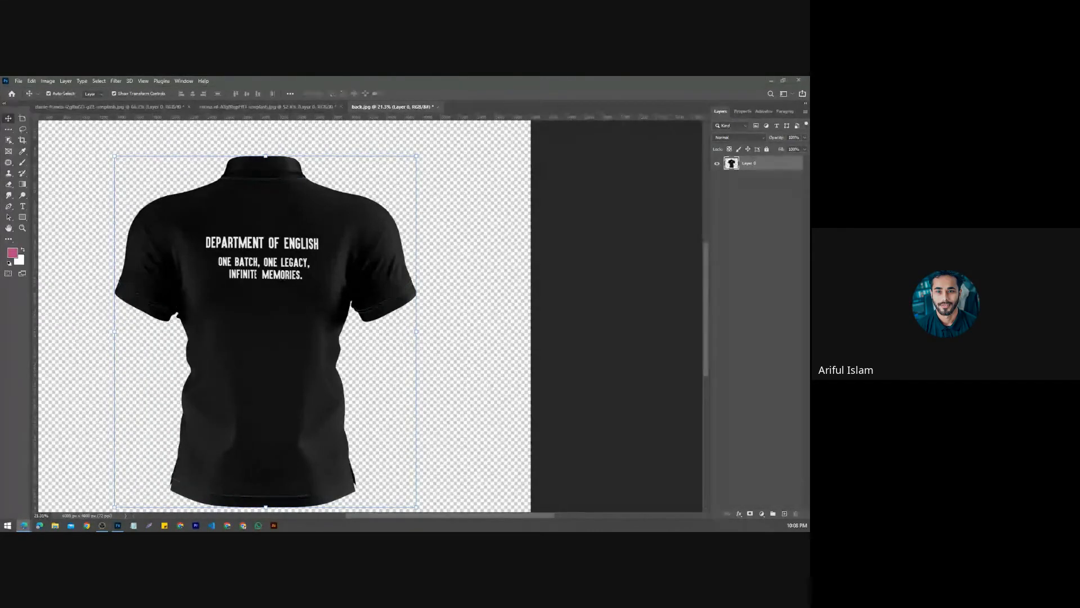
# Step: Switch to the web browser and run a Google image search for "nike logo"
pyautogui.hotkey('alt', 'Tab')
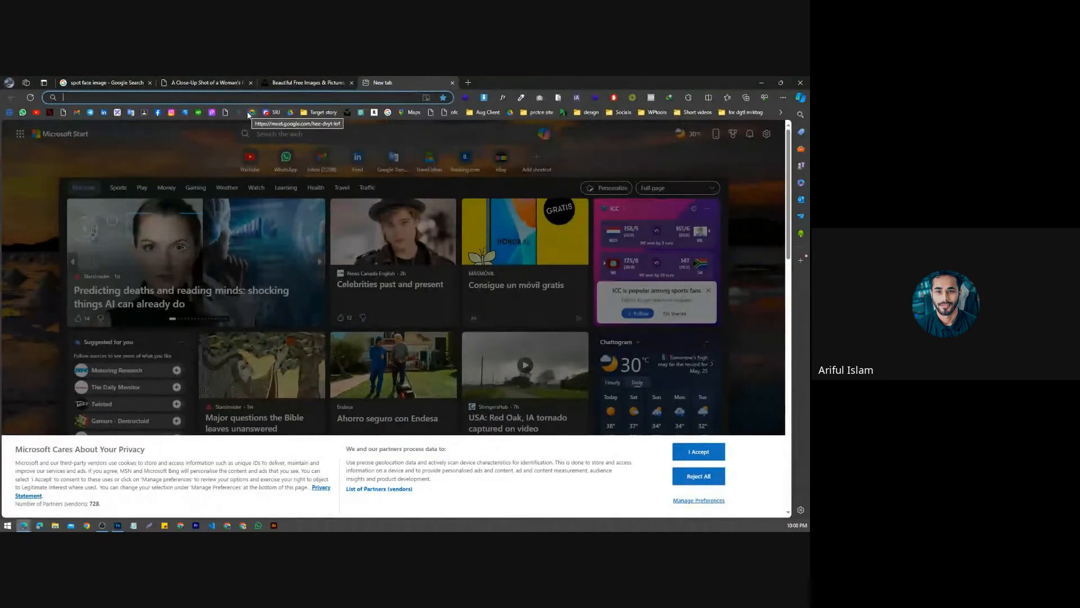
pyautogui.write('nike logo')
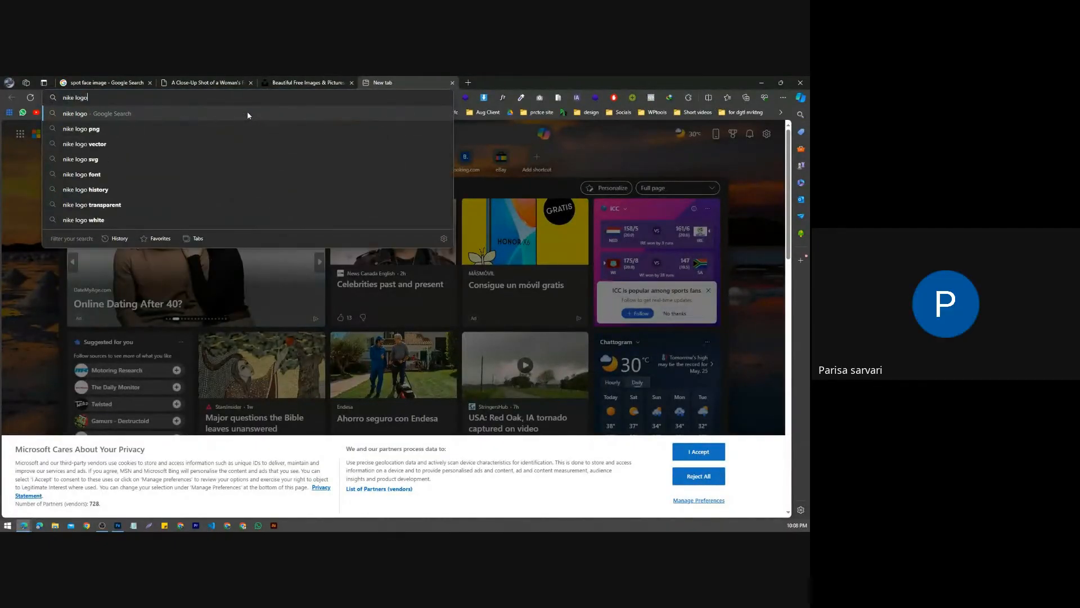
pyautogui.click(248, 113)
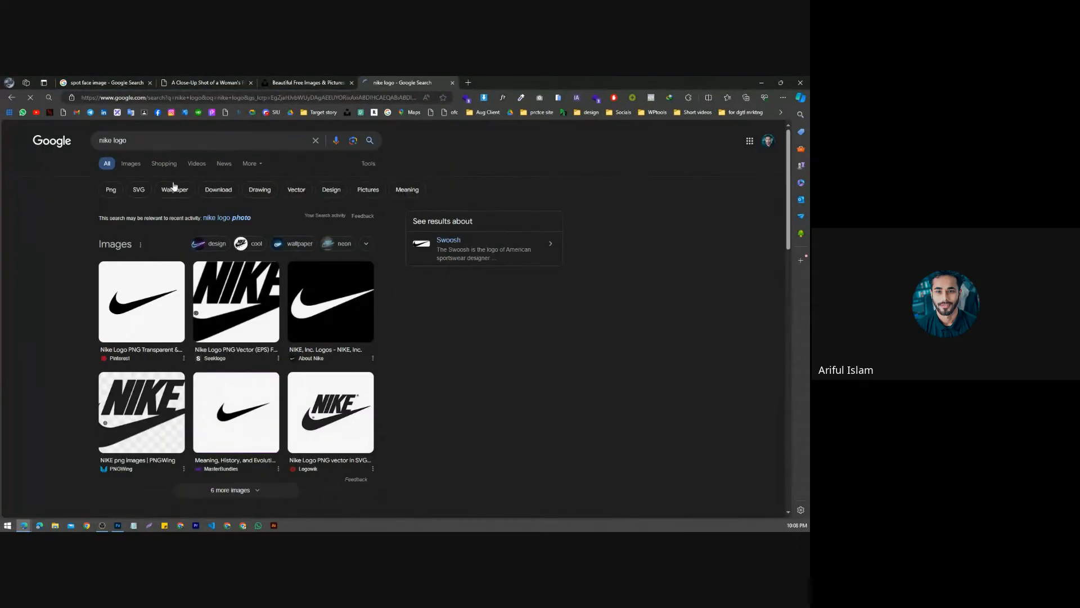
pyautogui.click(107, 183)
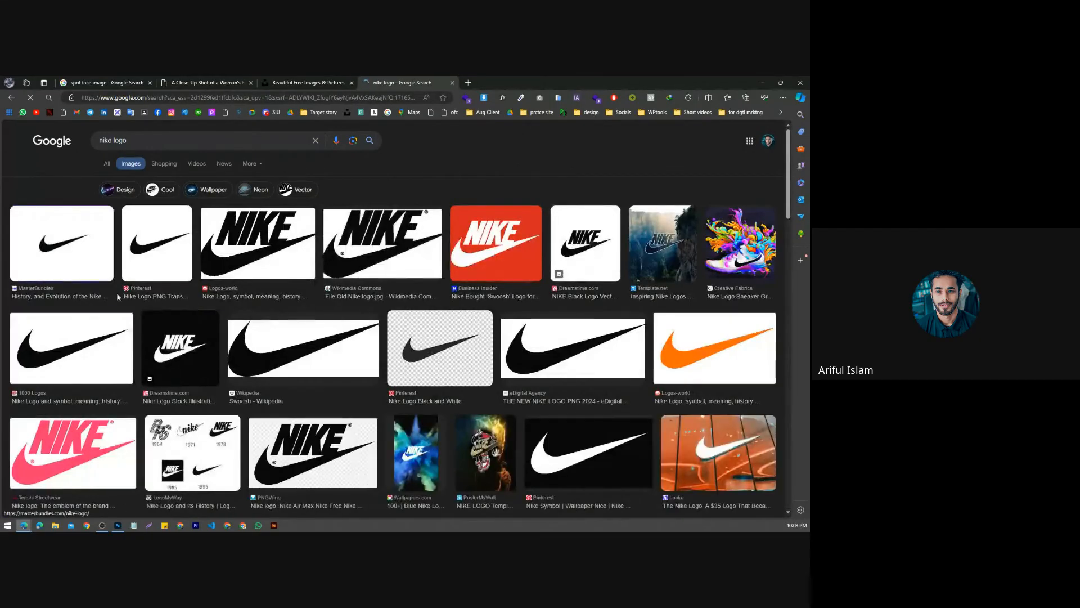
# Step: Browse the image results and open the black NIKE logo with blue splashes and grey circles behind it
pyautogui.scroll(-3, 117, 292)
pyautogui.scroll(-2, 141, 365)
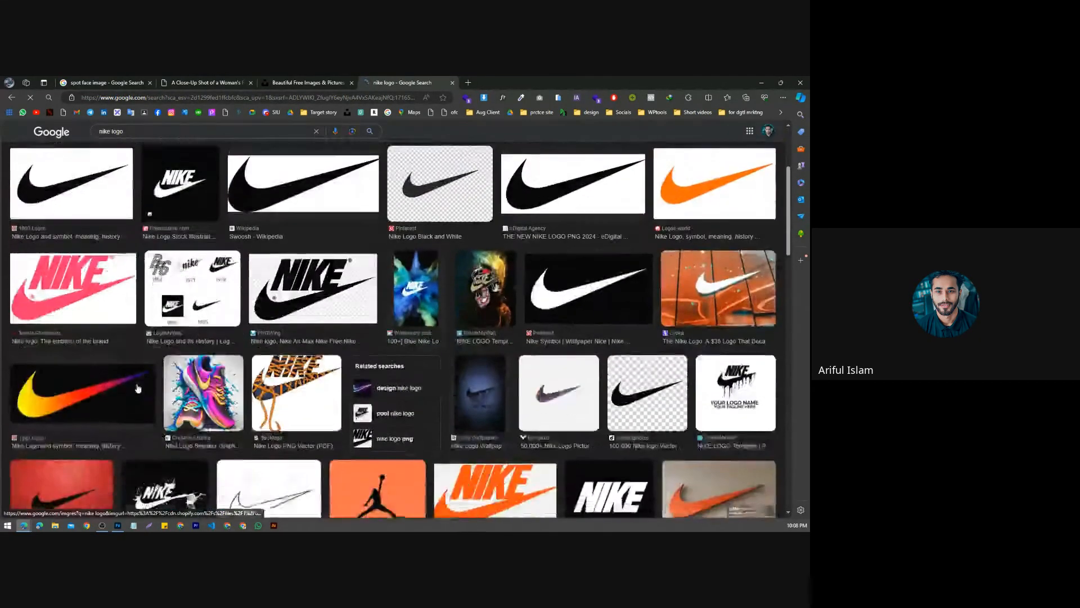
pyautogui.scroll(-3, 138, 389)
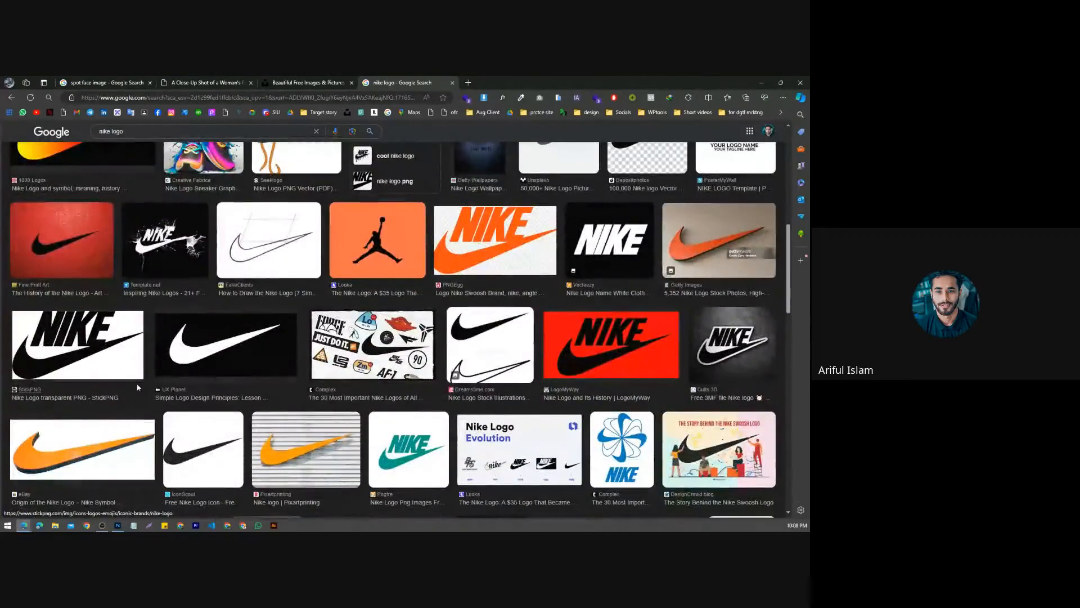
pyautogui.scroll(-1, 138, 389)
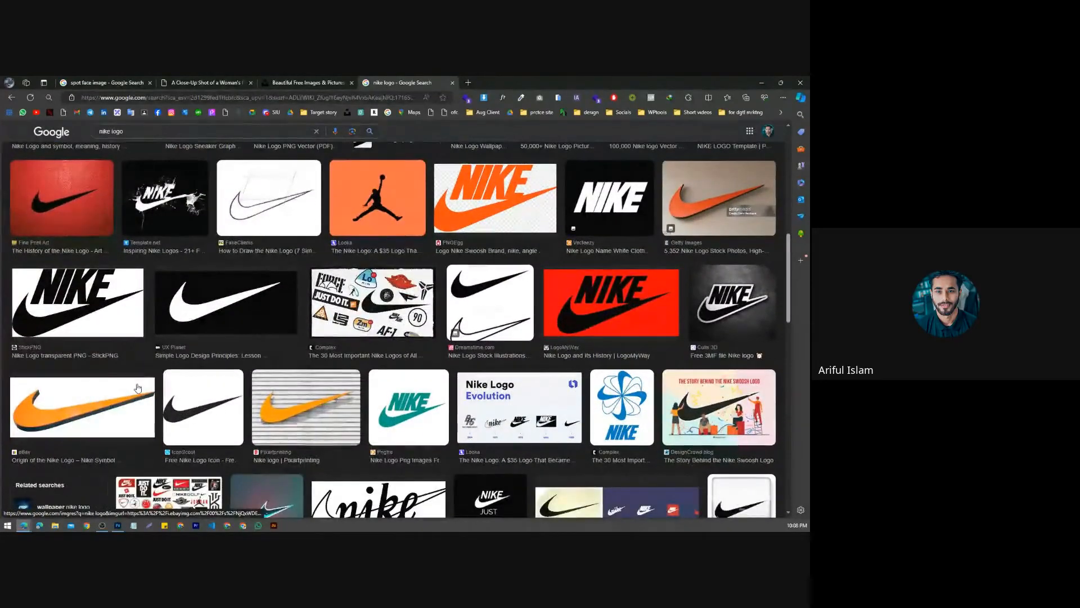
pyautogui.scroll(-5, 138, 388)
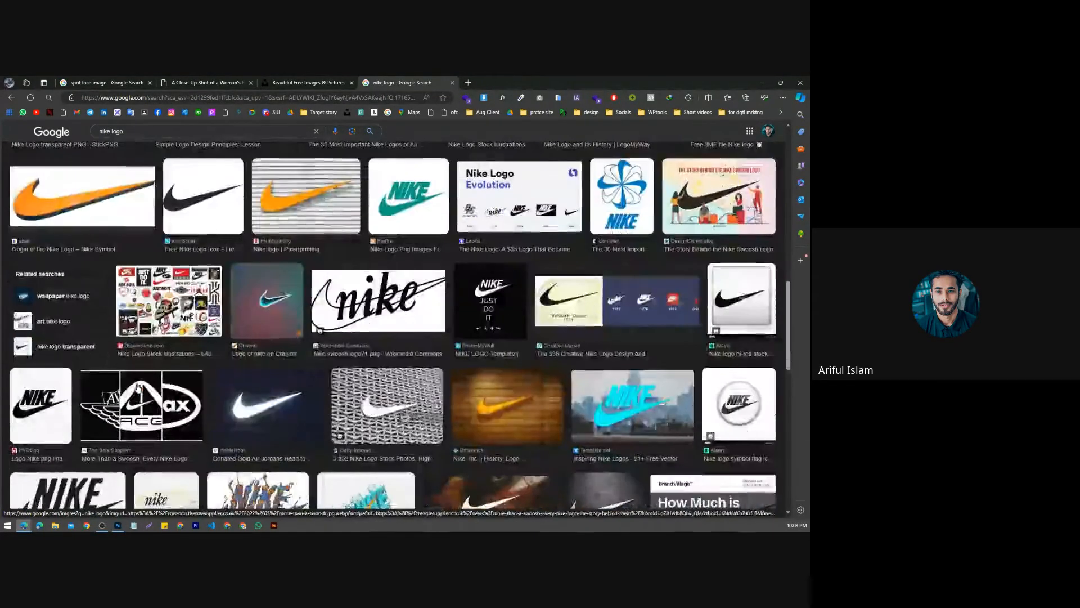
pyautogui.scroll(-4, 138, 387)
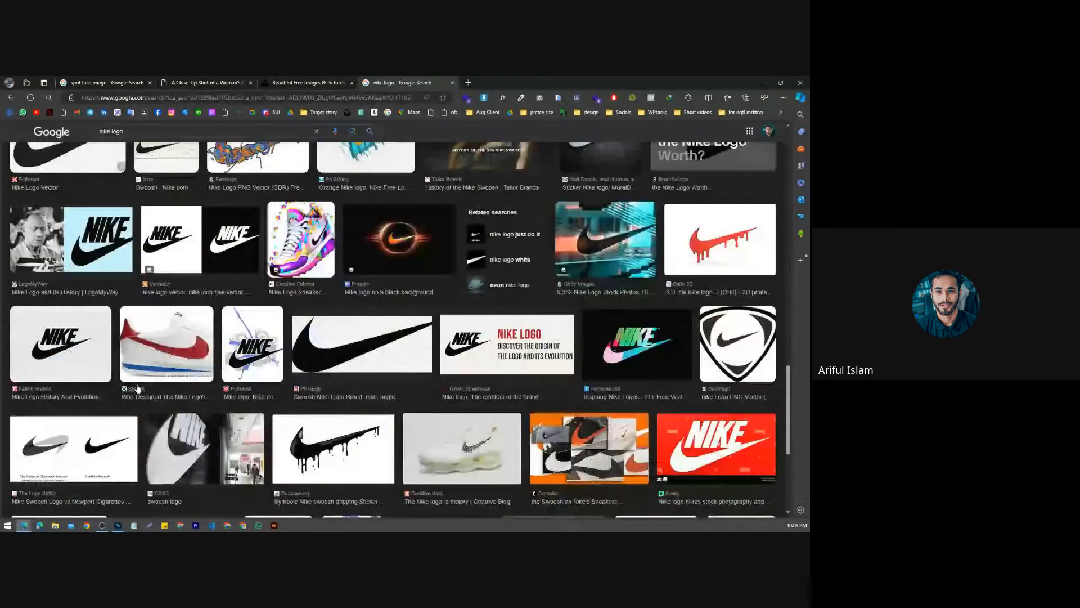
pyautogui.click(252, 344)
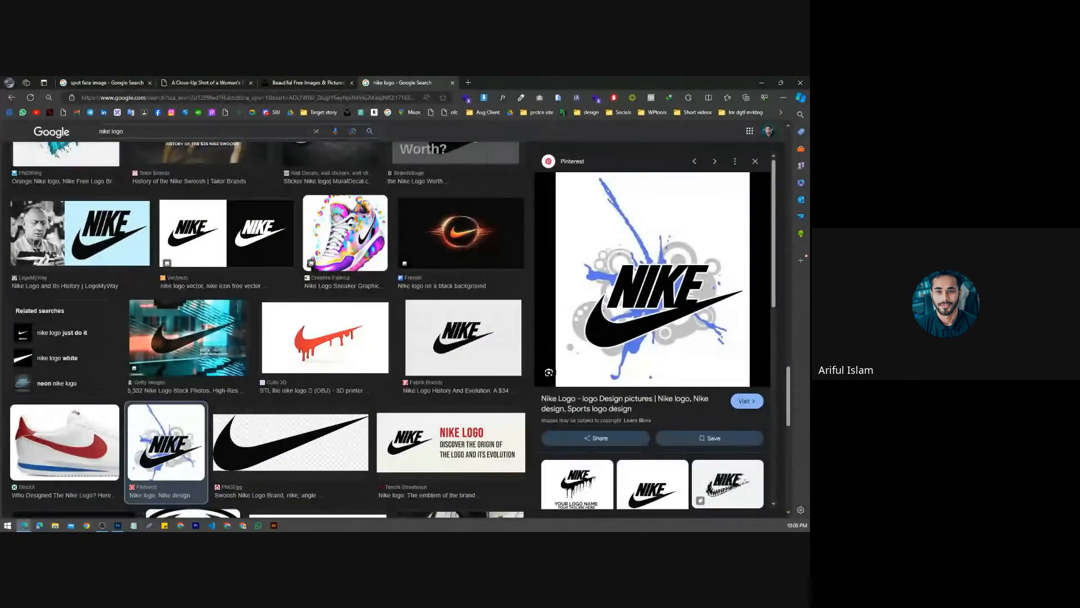
# Step: Capture the enlarged NIKE logo image to the clipboard and return to Photoshop
pyautogui.press('super+shift+s')
pyautogui.moveTo(552, 174); pyautogui.dragTo(748, 379)
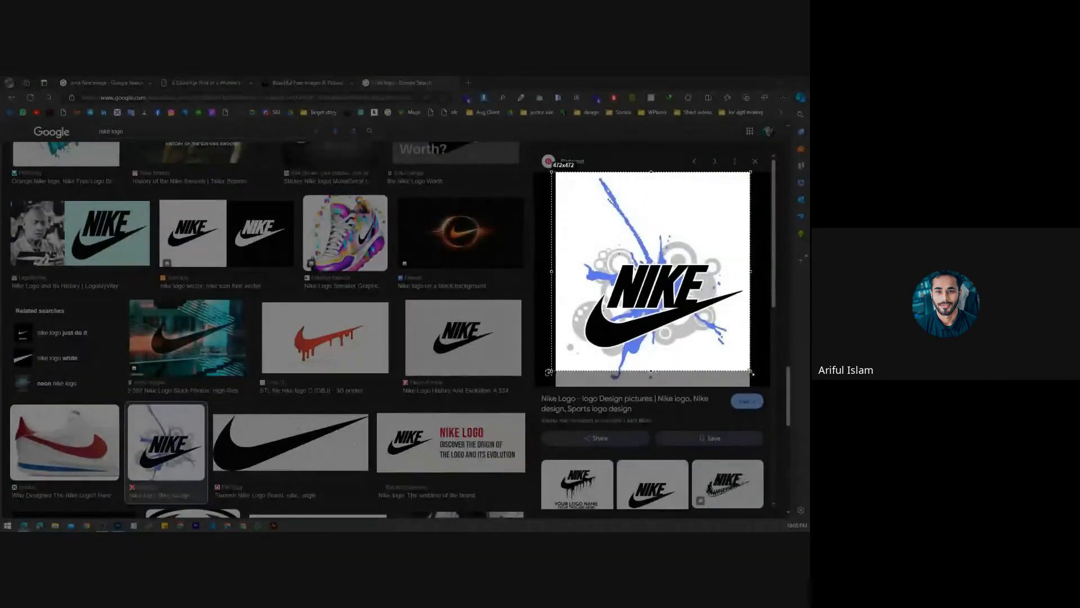
pyautogui.rightClick(597, 224)
pyautogui.click(619, 247)
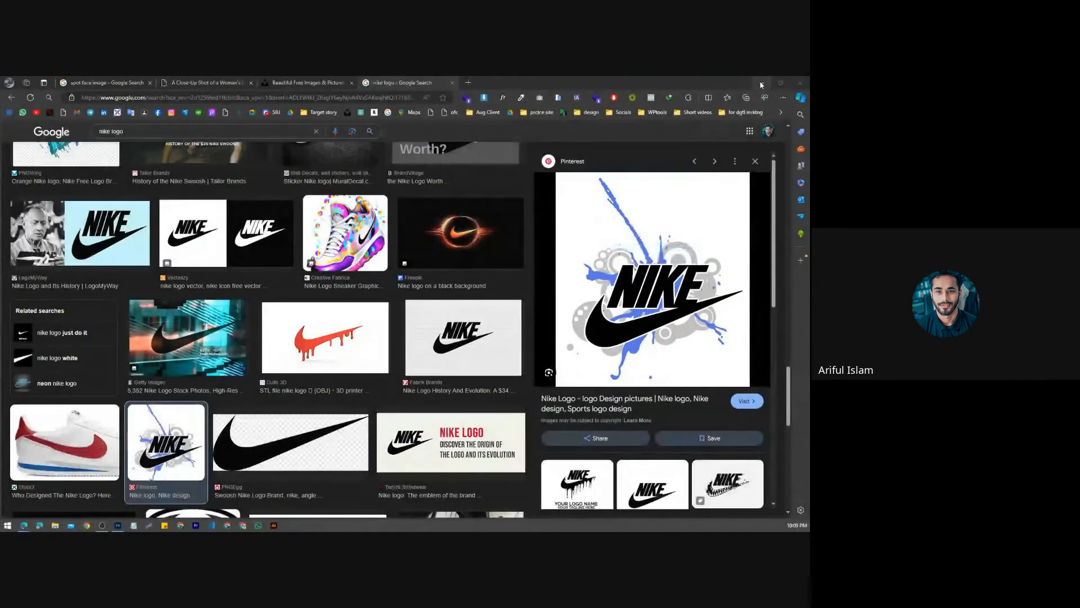
pyautogui.hotkey('alt', 'Tab')
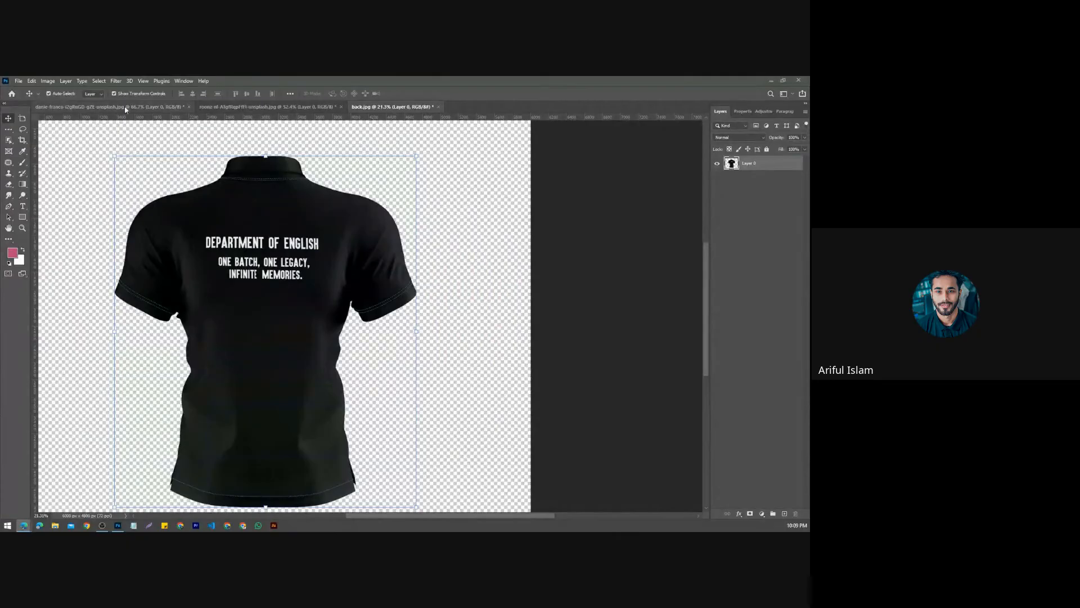
# Step: Create a new clipboard-sized document of 465 x 492 px at 72 ppi and paste the captured NIKE logo into it
pyautogui.click(16, 82)
pyautogui.click(26, 90)
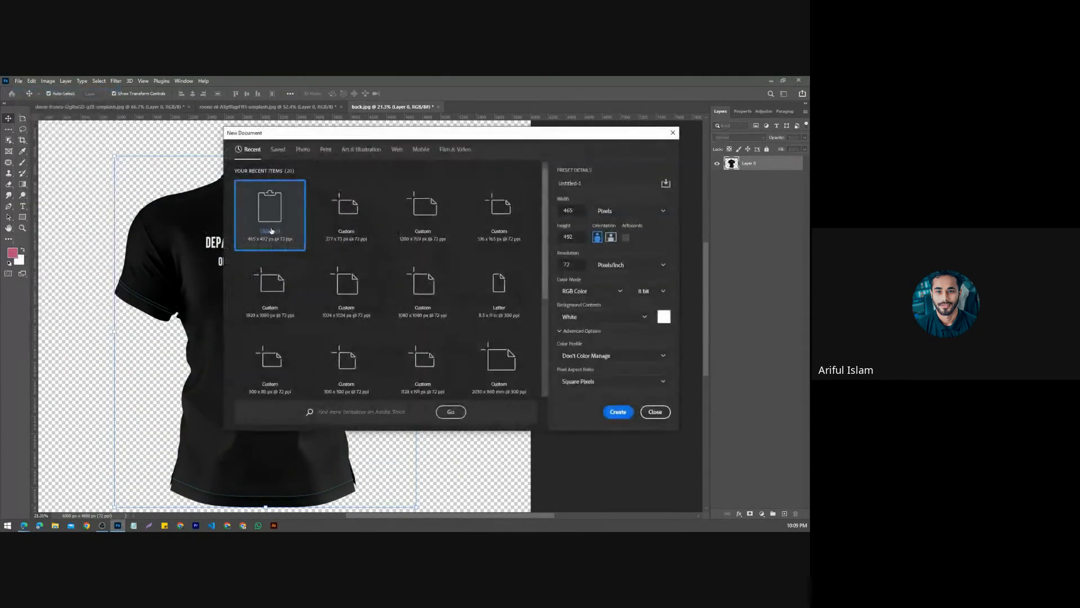
pyautogui.press('Return')
pyautogui.hotkey('ctrl', 'v')
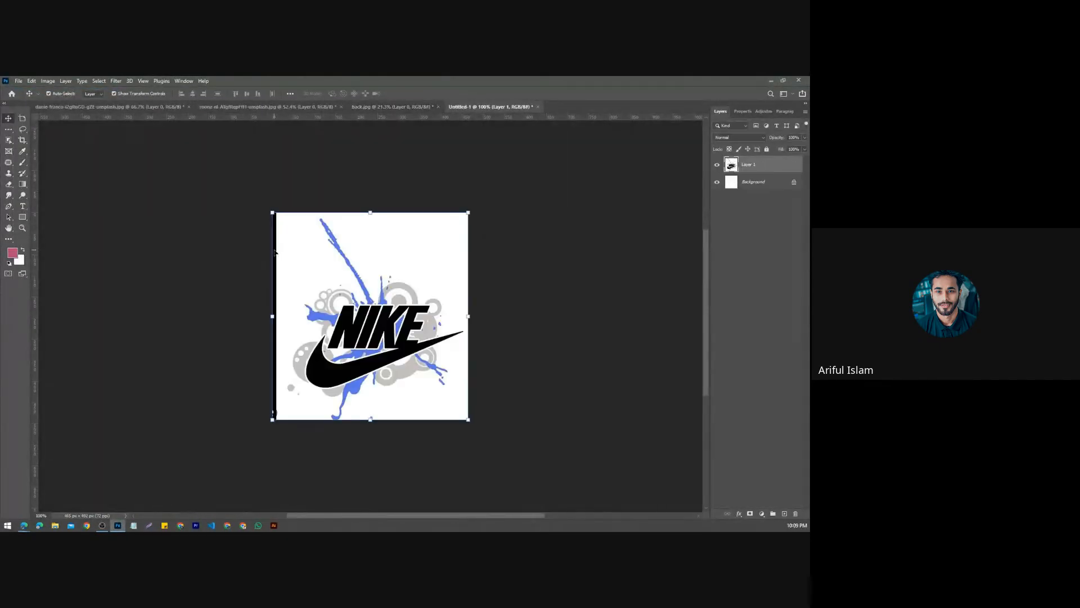
pyautogui.click(233, 245)
pyautogui.scroll(5, 395, 270)
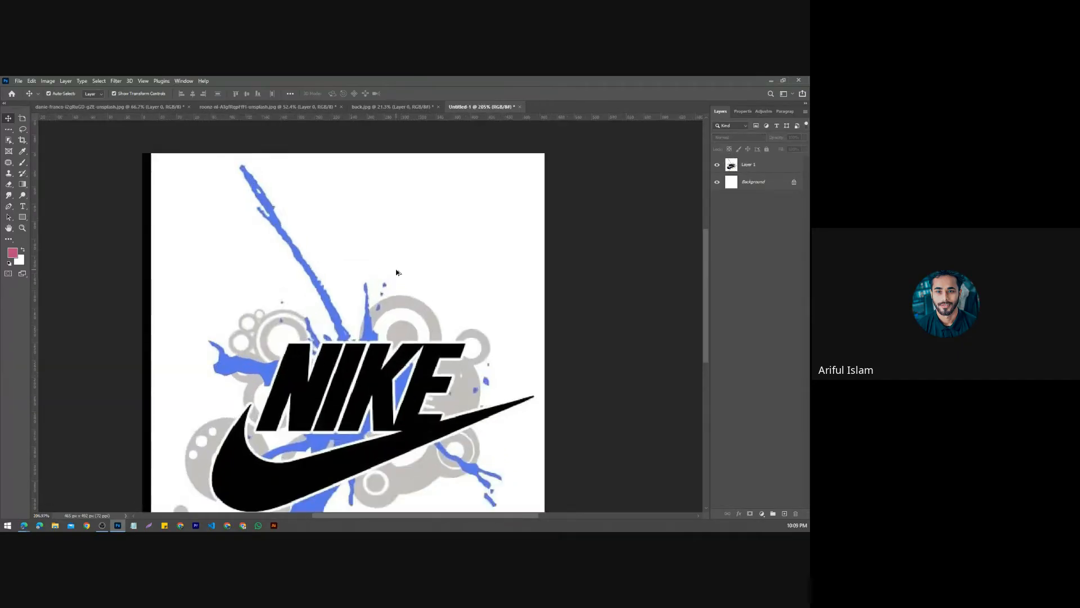
pyautogui.scroll(-2, 396, 270)
pyautogui.scroll(3, 377, 394)
pyautogui.scroll(-2, 378, 394)
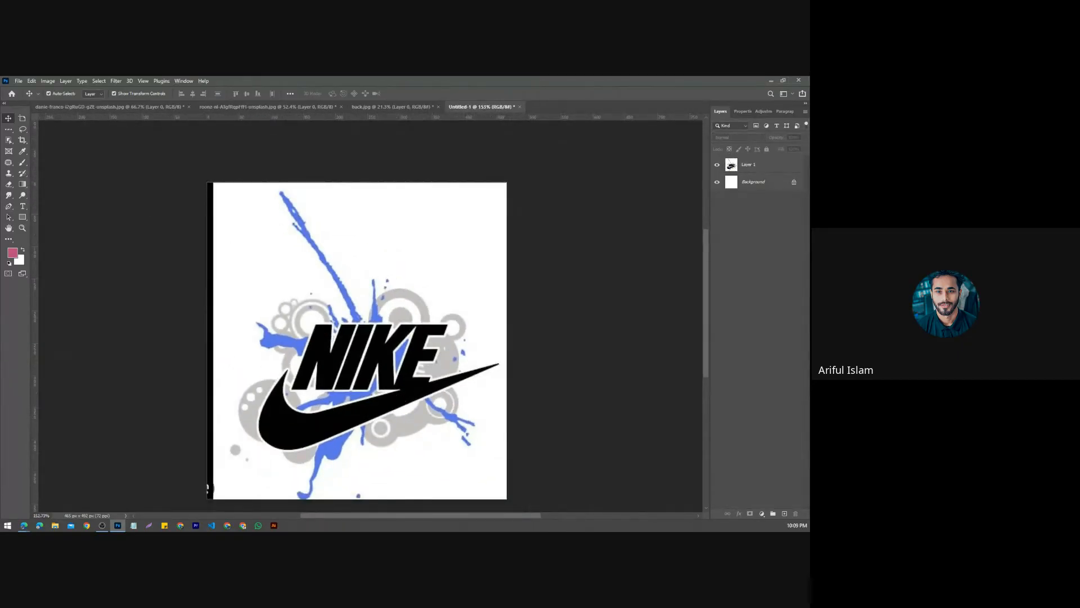
pyautogui.scroll(-1, 337, 288)
# Step: Take a screen capture of the canvas, mark the blue streak, grey shapes, white corner and lettering in red, then discard the capture
pyautogui.press('Print')
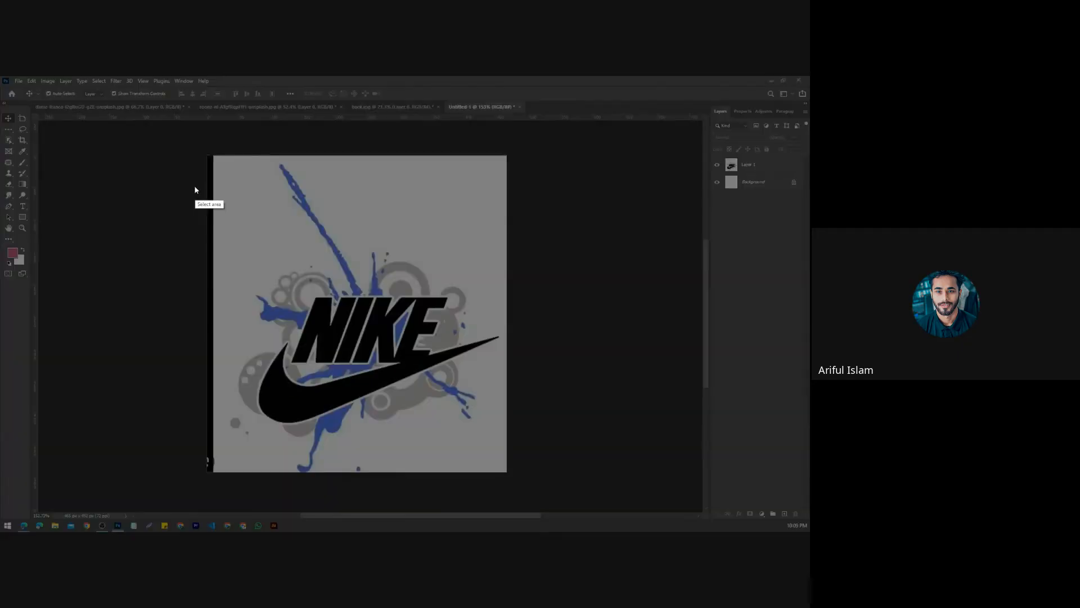
pyautogui.moveTo(116, 131); pyautogui.dragTo(556, 485)
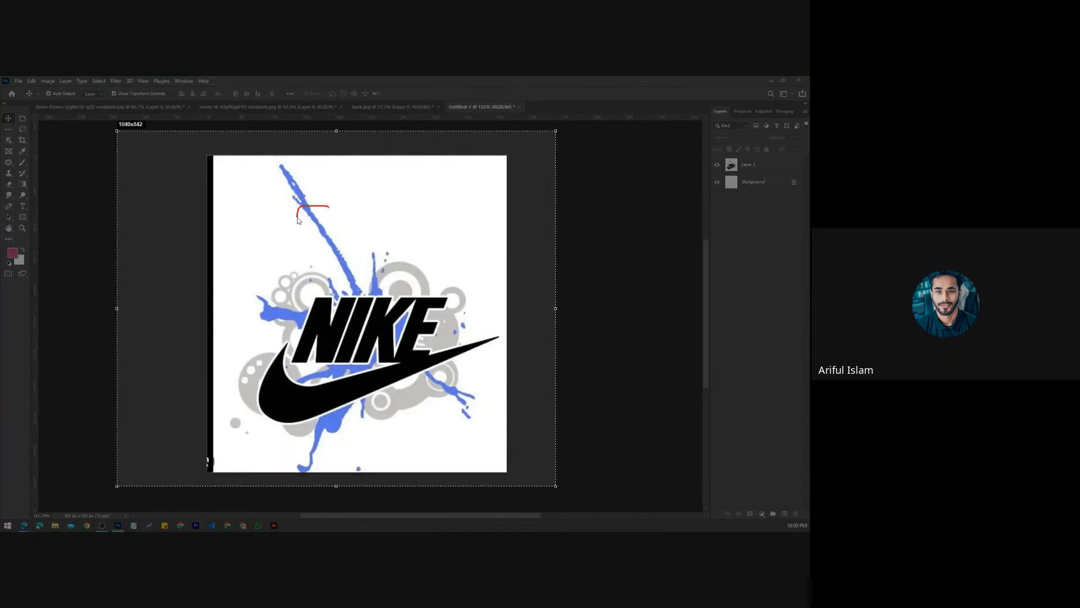
pyautogui.moveTo(332, 210); pyautogui.dragTo(330, 208)
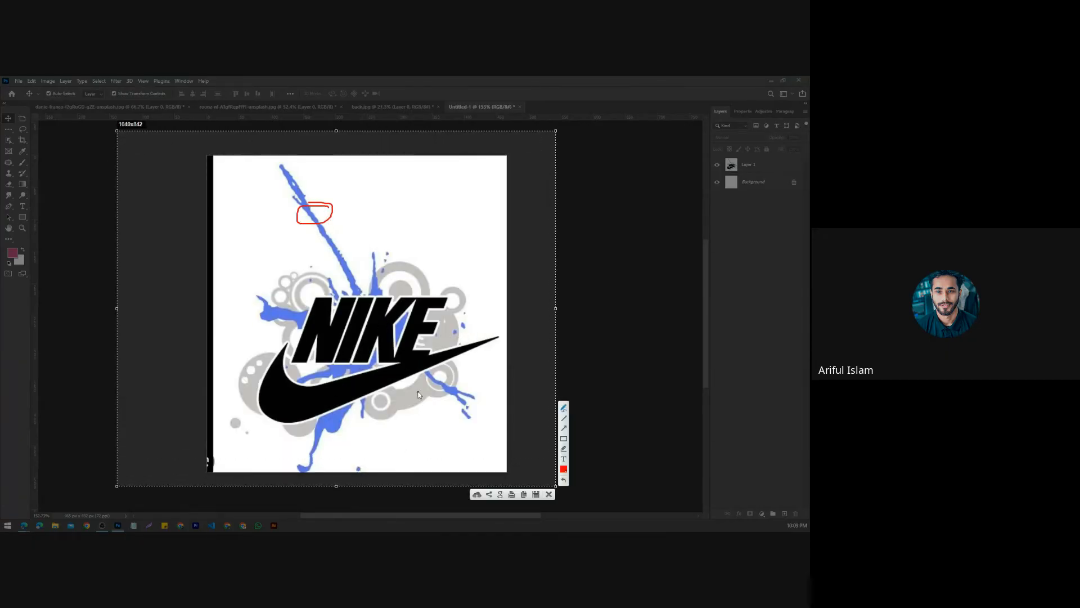
pyautogui.moveTo(419, 395); pyautogui.dragTo(416, 392)
pyautogui.moveTo(490, 177); pyautogui.dragTo(467, 175)
pyautogui.moveTo(391, 332)
pyautogui.mouseDown()
pyautogui.moveTo(386, 354)
pyautogui.moveTo(396, 335)
pyautogui.mouseUp()
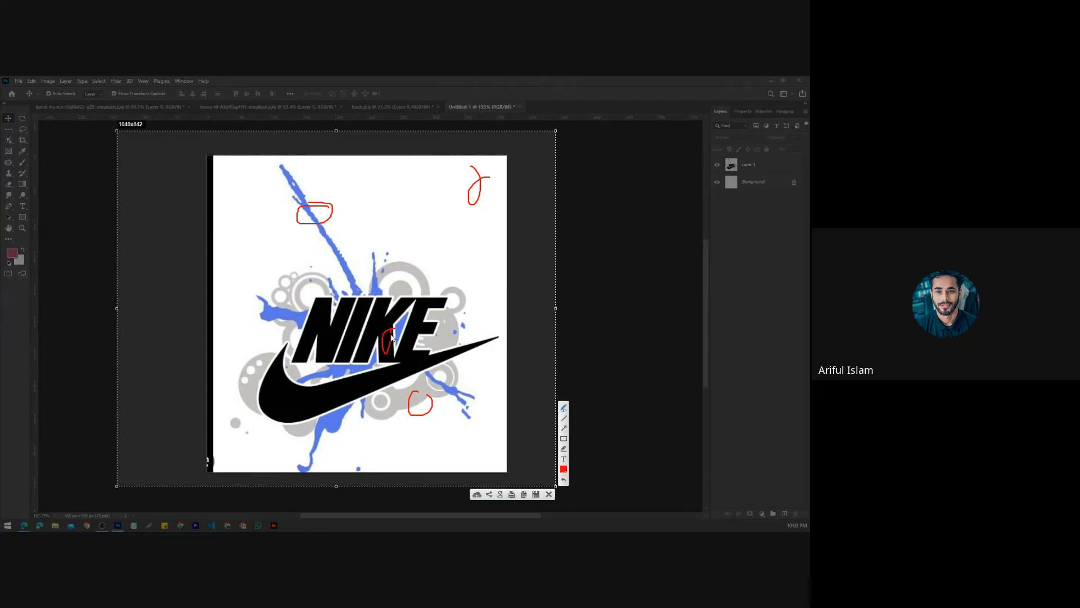
pyautogui.hotkey('ctrl', 'z')
pyautogui.click(549, 494)
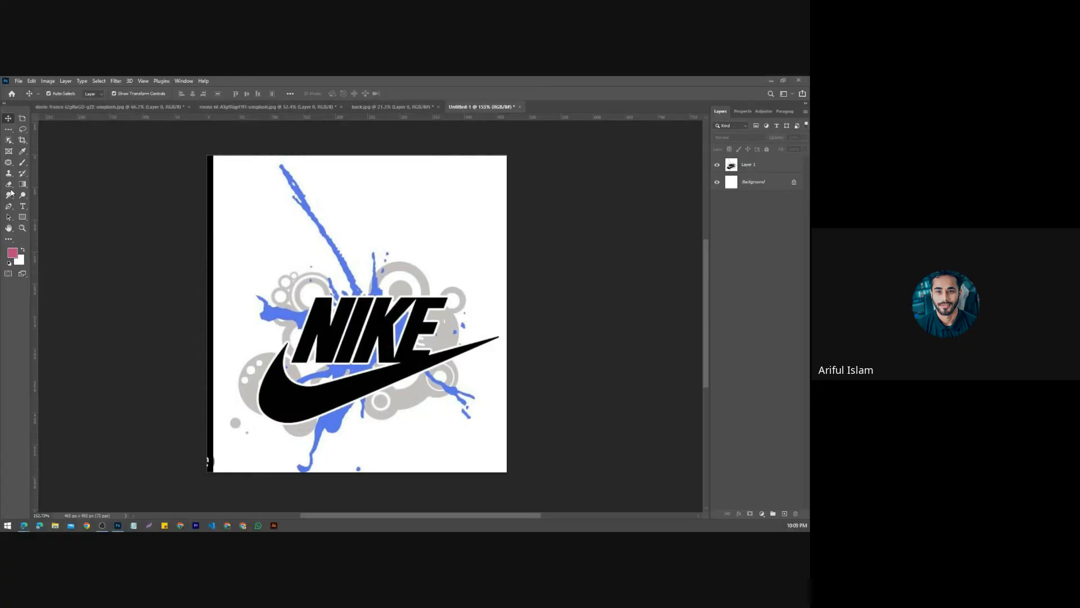
# Step: Select Layer 1, try erasing the logo's white background with the Magic Eraser, and hide the Background layer
pyautogui.rightClick(8, 184)
pyautogui.click(45, 200)
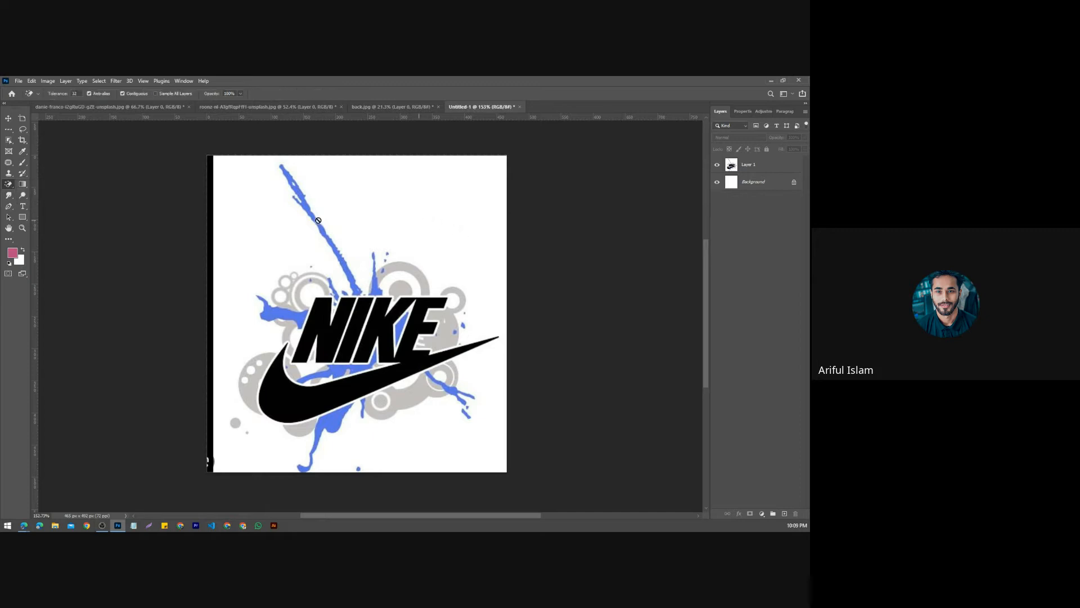
pyautogui.click(766, 169)
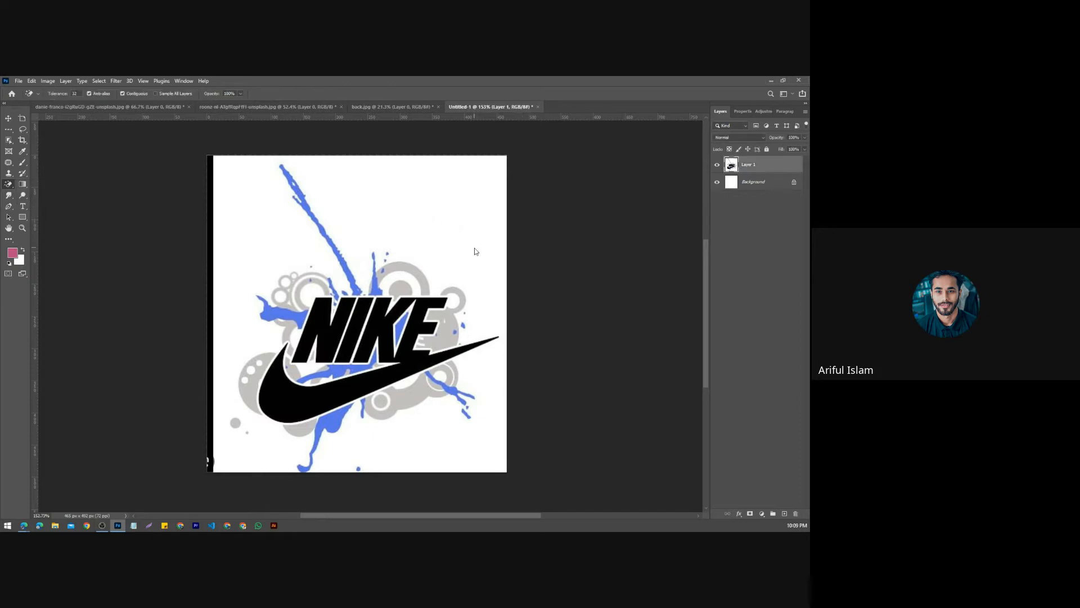
pyautogui.click(474, 248)
pyautogui.scroll(5, 461, 266)
pyautogui.scroll(-6, 461, 266)
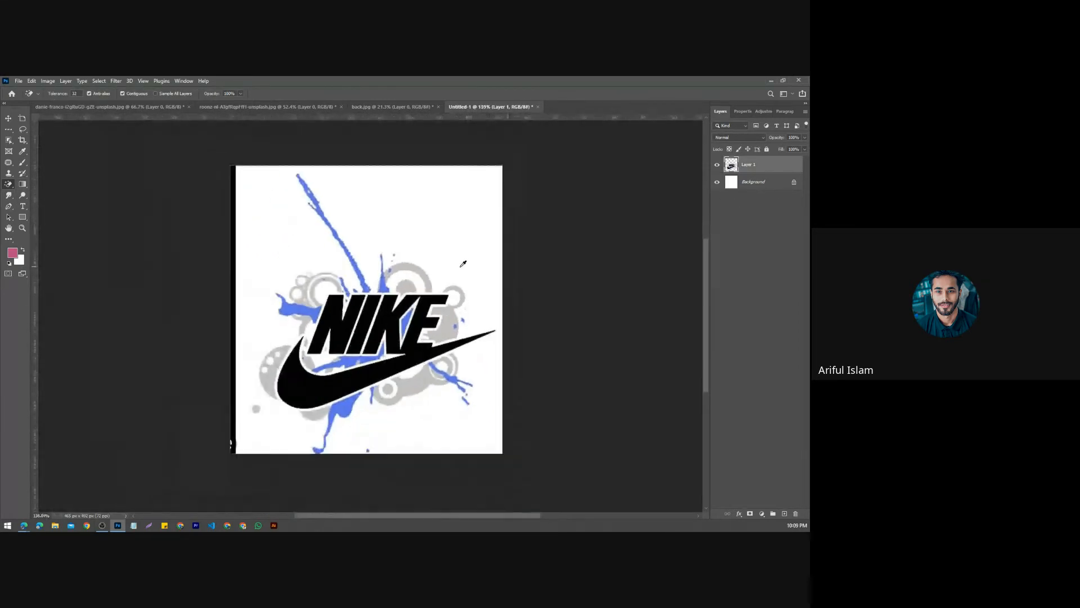
pyautogui.scroll(2, 462, 262)
pyautogui.scroll(-2, 461, 262)
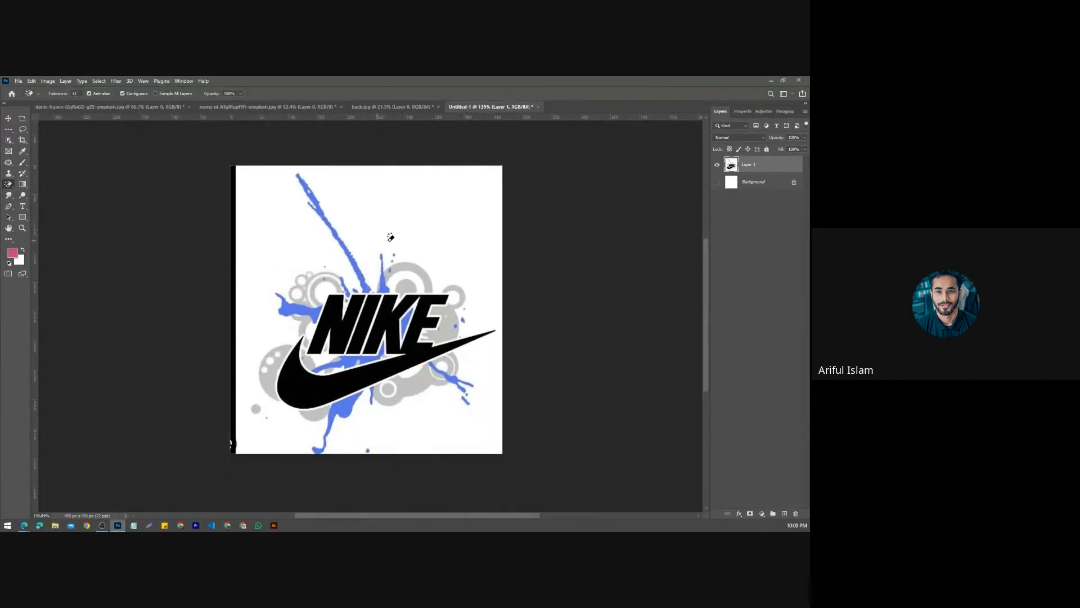
# Step: Select the NIKE lettering and swoosh on Layer 1 by framing them with the Object Selection tool in Rectangle mode
pyautogui.click(8, 118)
pyautogui.scroll(3, 415, 325)
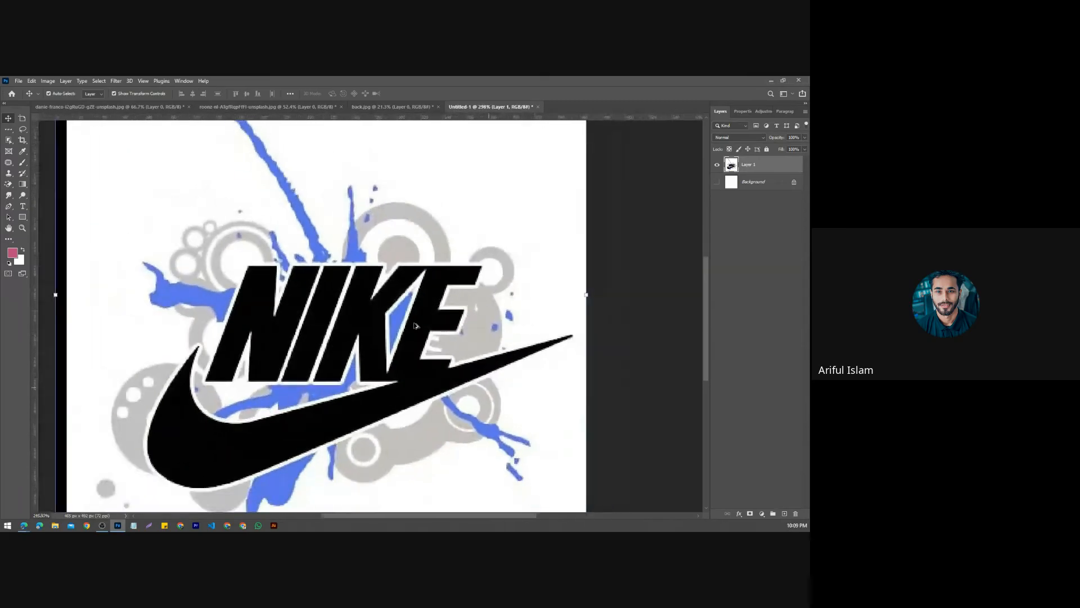
pyautogui.scroll(-3, 415, 325)
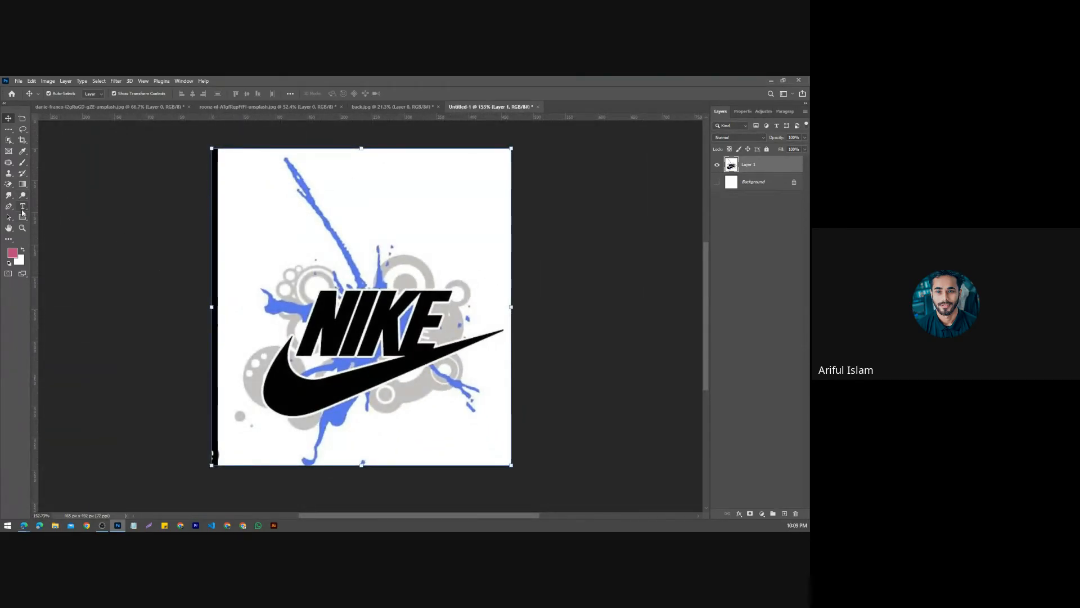
pyautogui.click(8, 140)
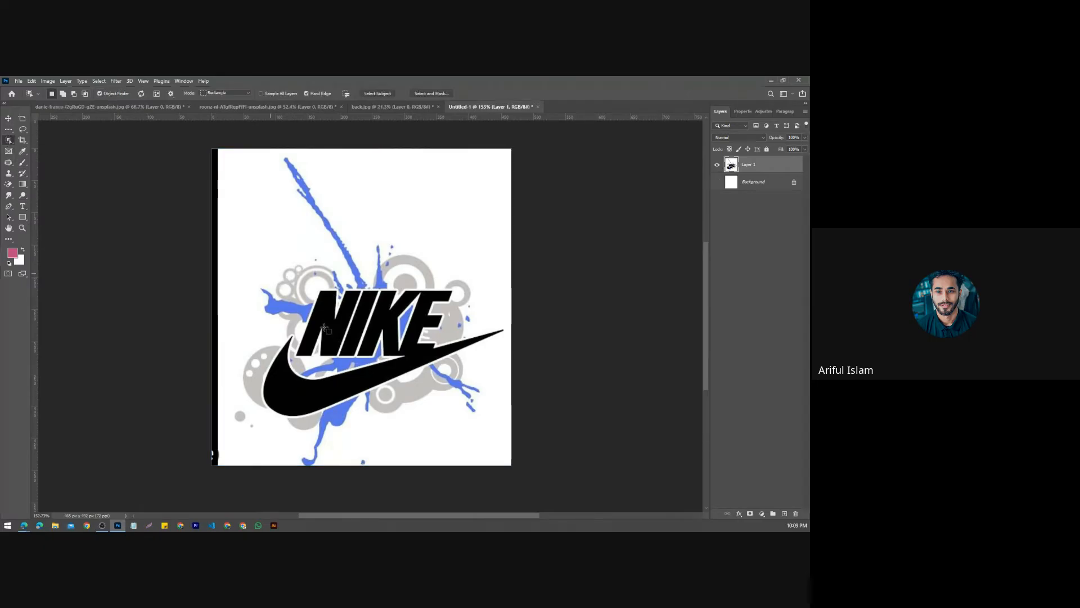
pyautogui.moveTo(270, 273); pyautogui.dragTo(510, 420)
pyautogui.scroll(3, 415, 354)
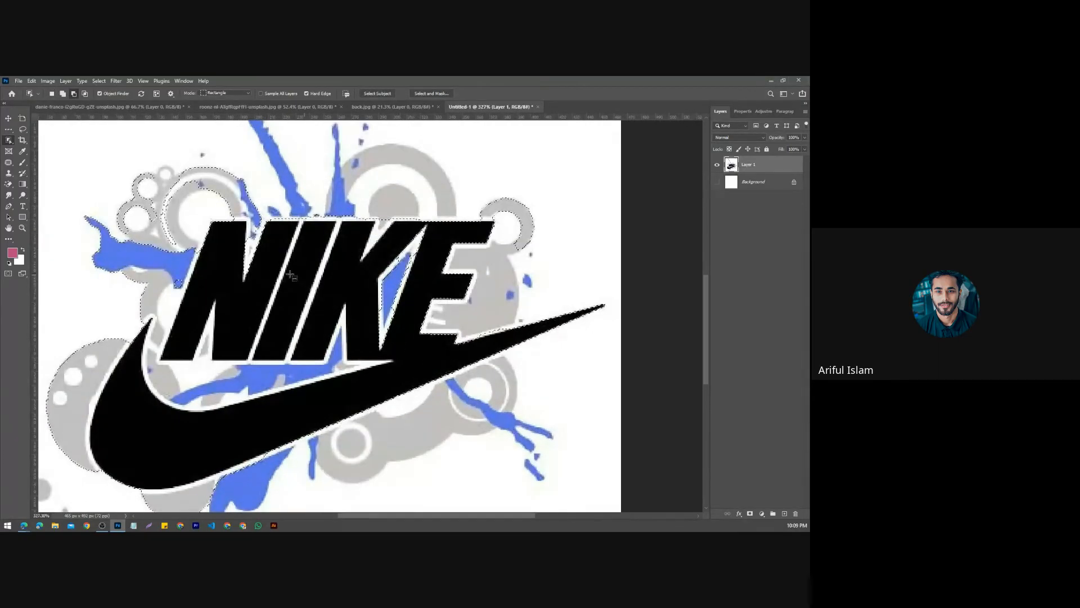
pyautogui.scroll(2, 289, 275)
pyautogui.scroll(-5, 284, 276)
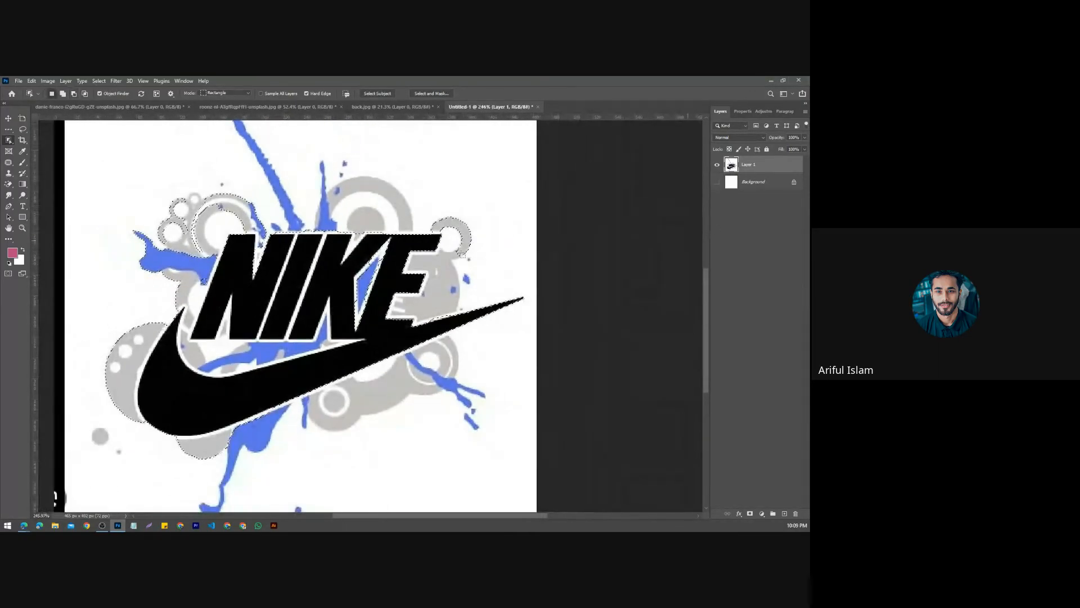
# Step: Switch to the Quick Selection tool in subtract mode and reduce its brush size for refining the logo selection
pyautogui.scroll(4, 349, 242)
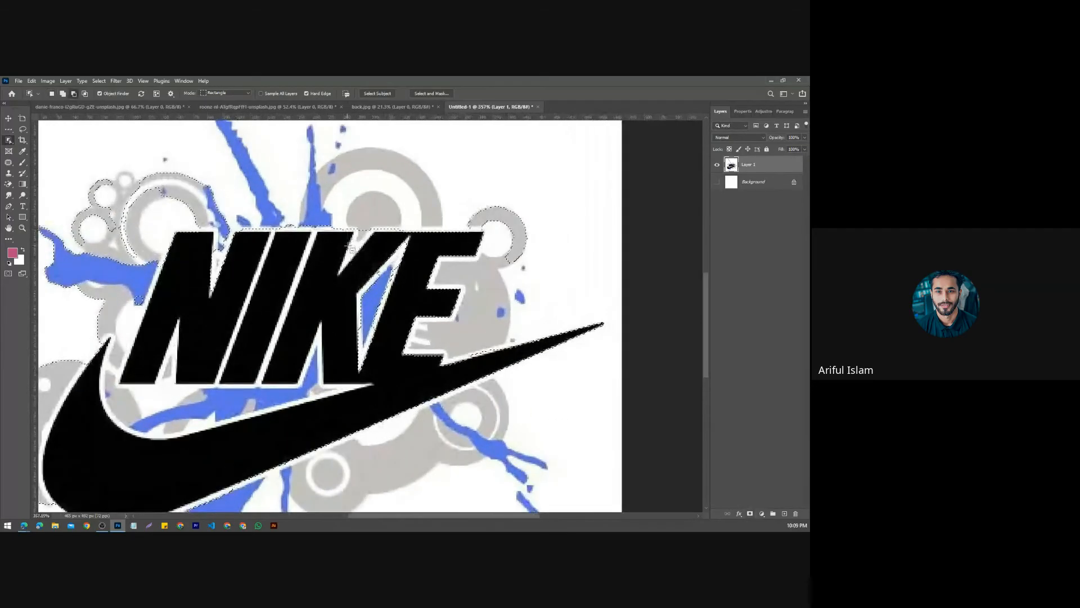
pyautogui.scroll(-5, 349, 241)
pyautogui.rightClick(10, 142)
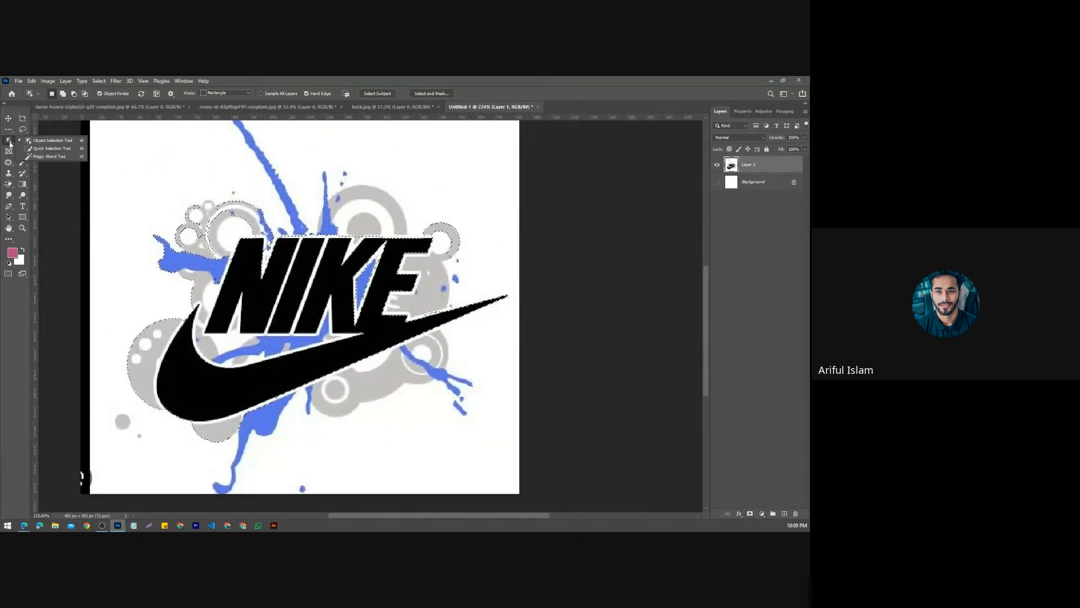
pyautogui.click(50, 148)
pyautogui.scroll(2, 222, 208)
pyautogui.press('[')
pyautogui.press('[')
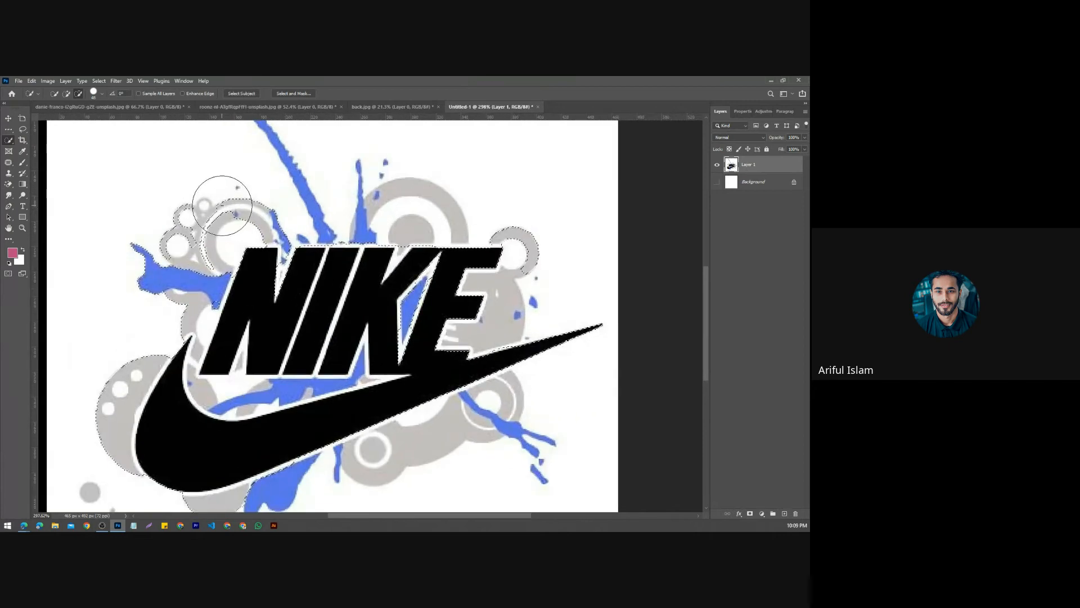
pyautogui.press('[')
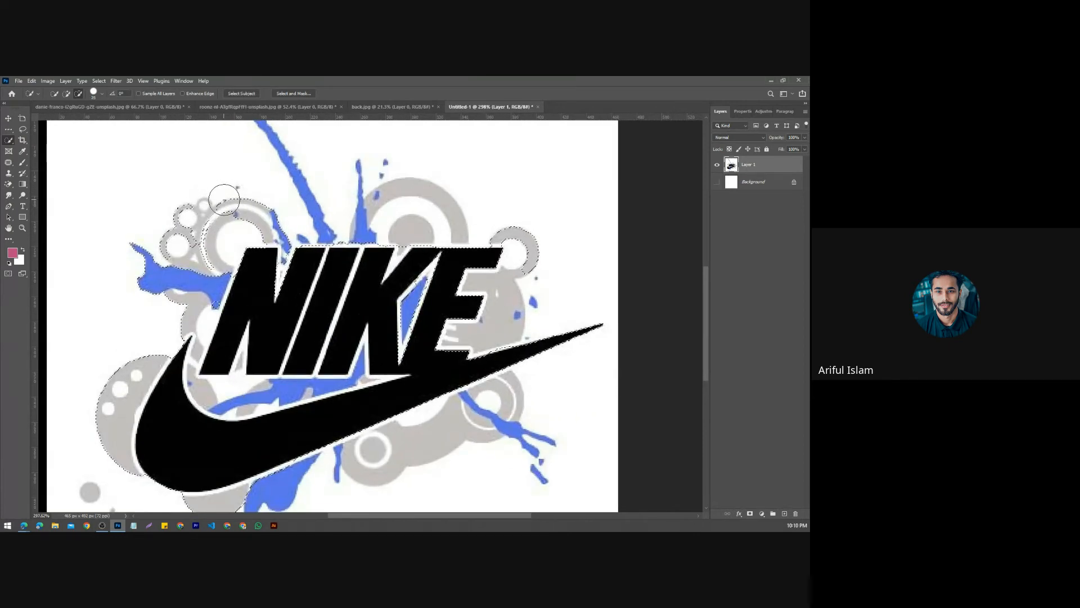
pyautogui.scroll(3, 216, 198)
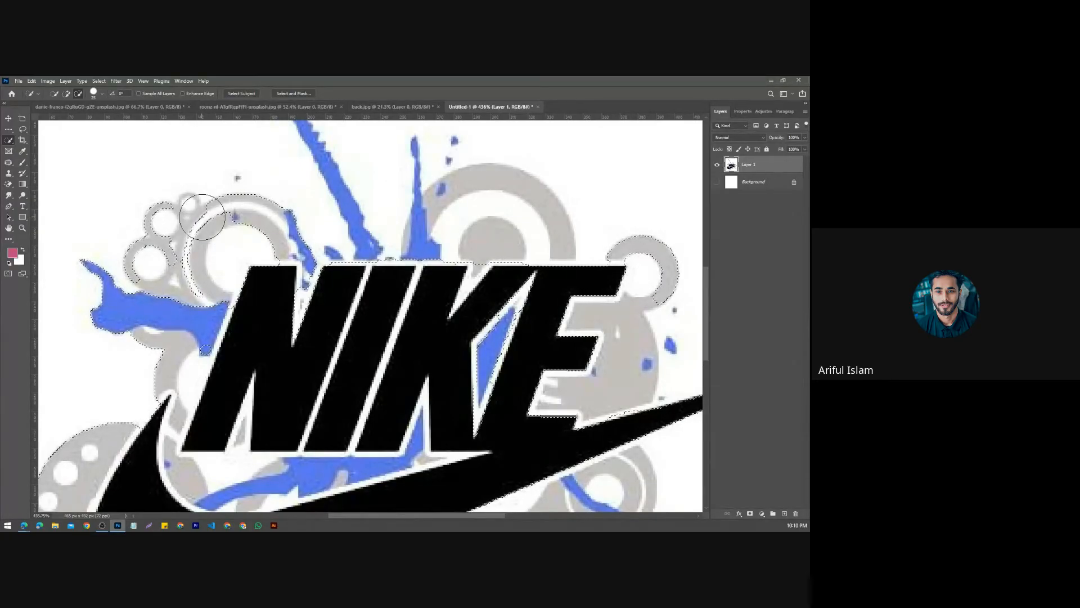
# Step: Set the foreground colour to black
pyautogui.click(12, 252)
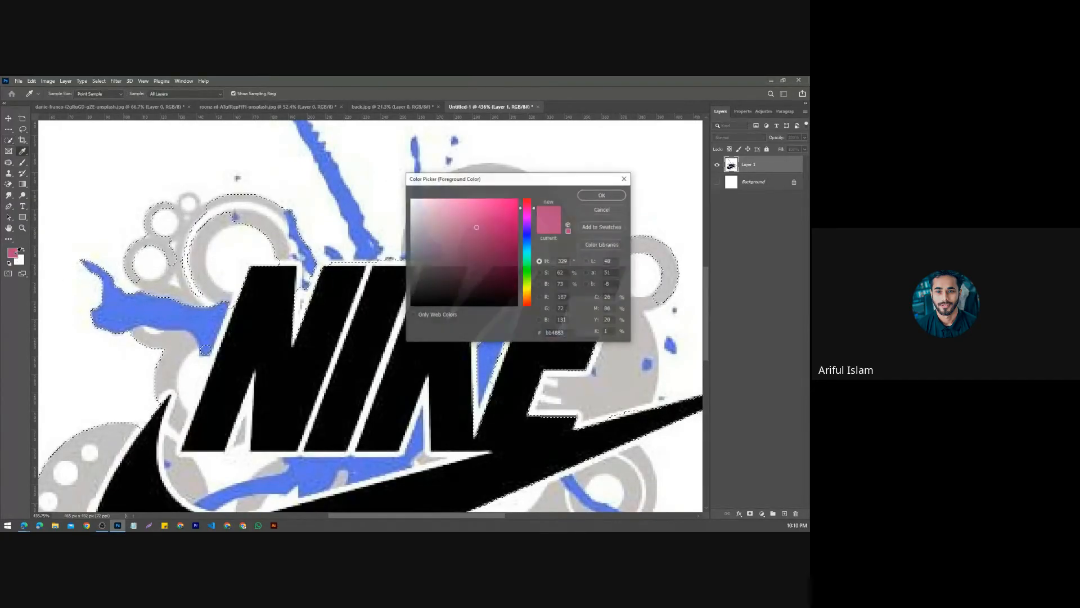
pyautogui.moveTo(476, 227)
pyautogui.mouseDown()
pyautogui.moveTo(480, 280)
pyautogui.moveTo(410, 317)
pyautogui.mouseUp()
pyautogui.click(602, 197)
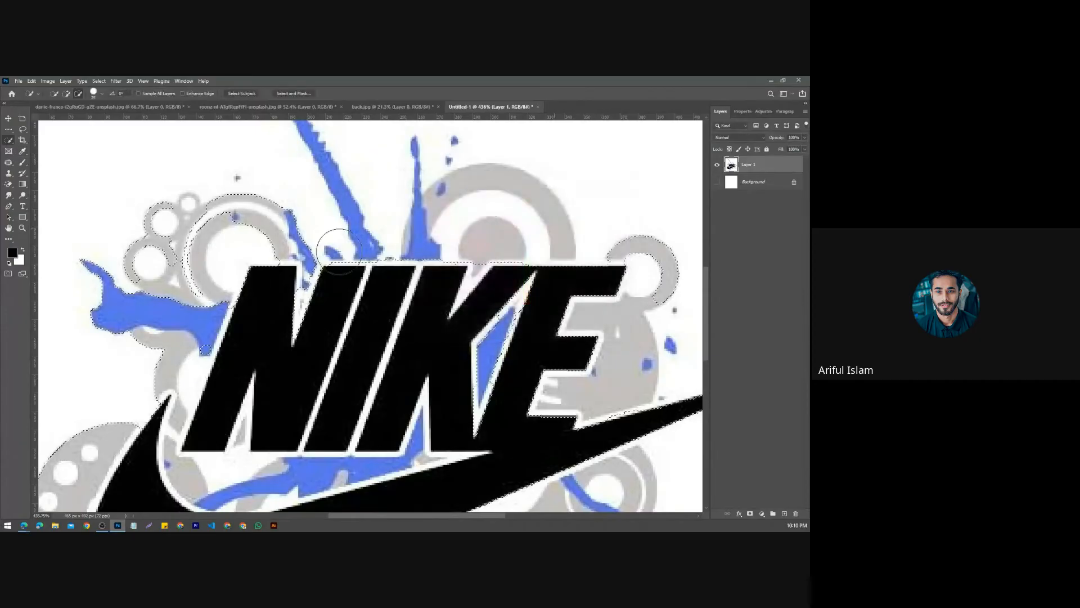
# Step: Subtract the grey circles and the blue splash beside the letter N from the selection, using a smaller brush for the splash
pyautogui.press('w')
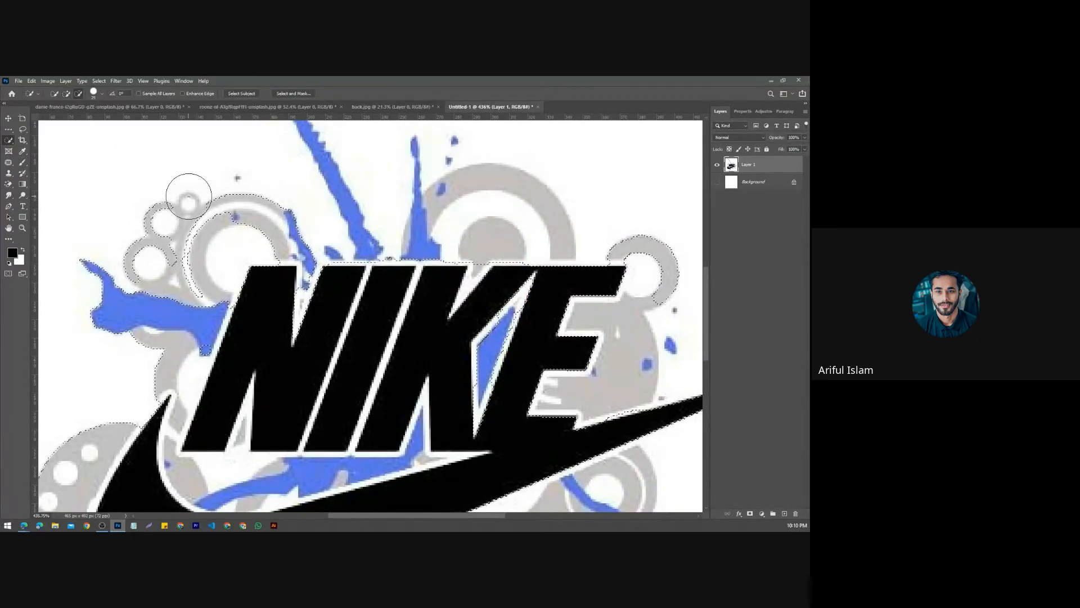
pyautogui.moveTo(181, 202)
pyautogui.mouseDown()
pyautogui.moveTo(169, 233)
pyautogui.moveTo(177, 239)
pyautogui.mouseUp()
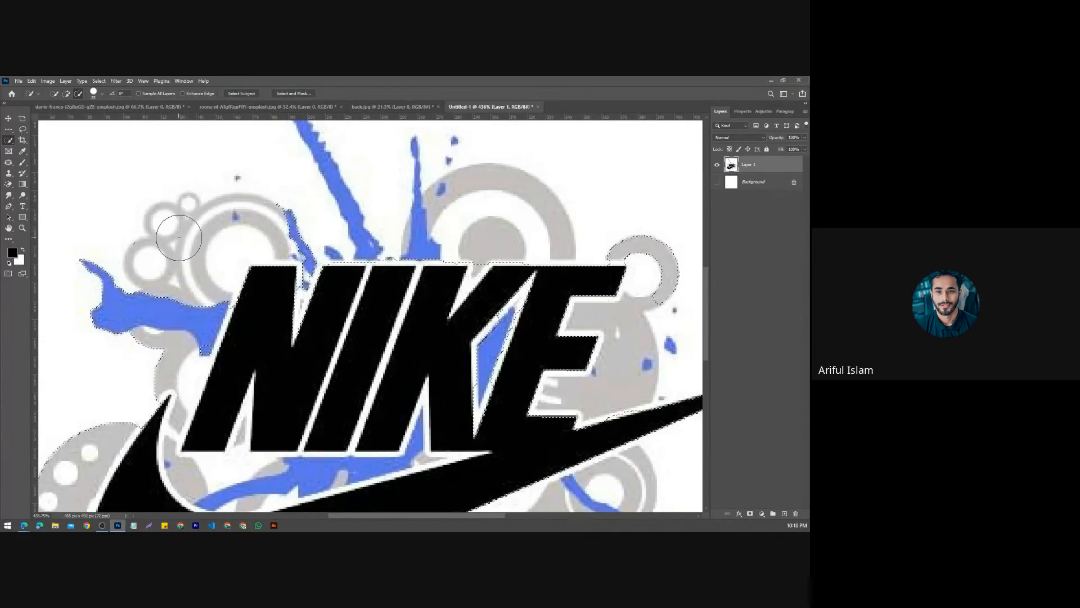
pyautogui.press('[')
pyautogui.press('[')
pyautogui.press('[')
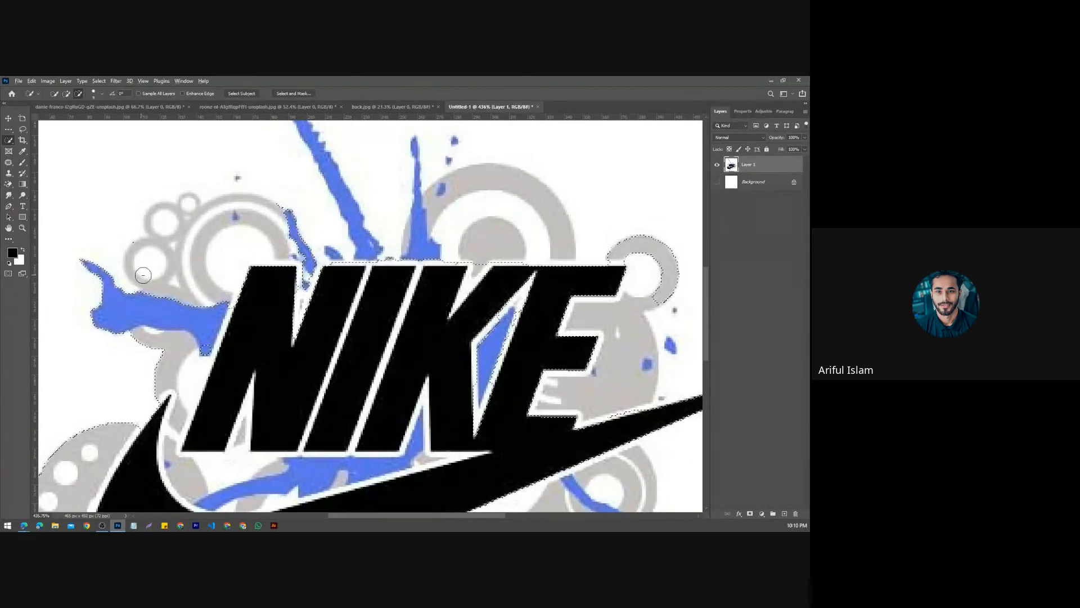
pyautogui.moveTo(156, 307)
pyautogui.mouseDown()
pyautogui.moveTo(191, 331)
pyautogui.moveTo(139, 328)
pyautogui.mouseUp()
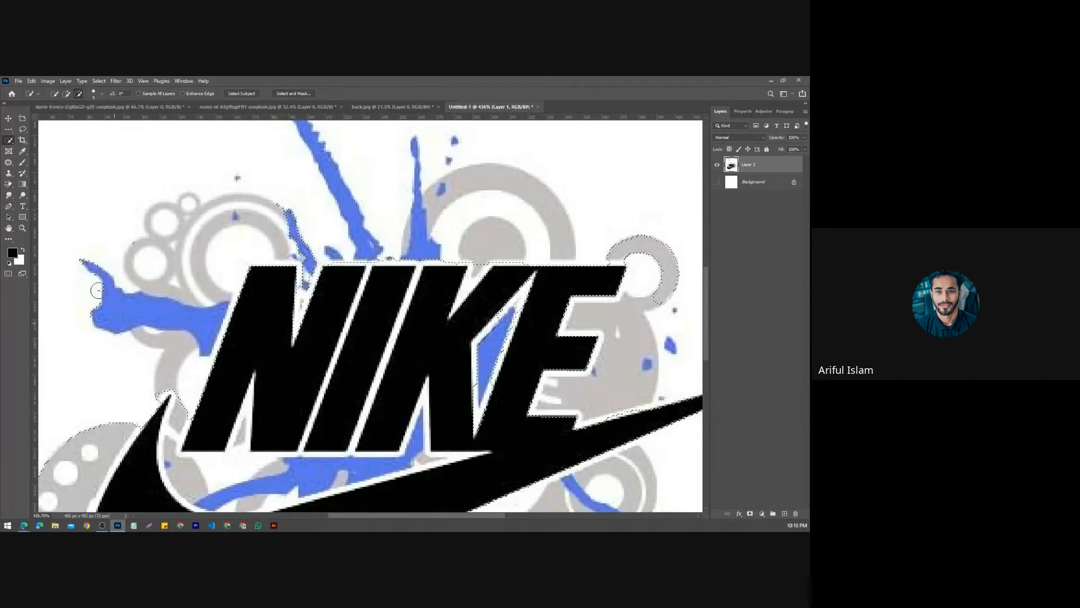
# Step: Subtract the blue streak above the letter N and the grey ring above the letter E from the selection
pyautogui.scroll(2, 298, 253)
pyautogui.moveTo(285, 251); pyautogui.dragTo(305, 268)
pyautogui.scroll(2, 538, 239)
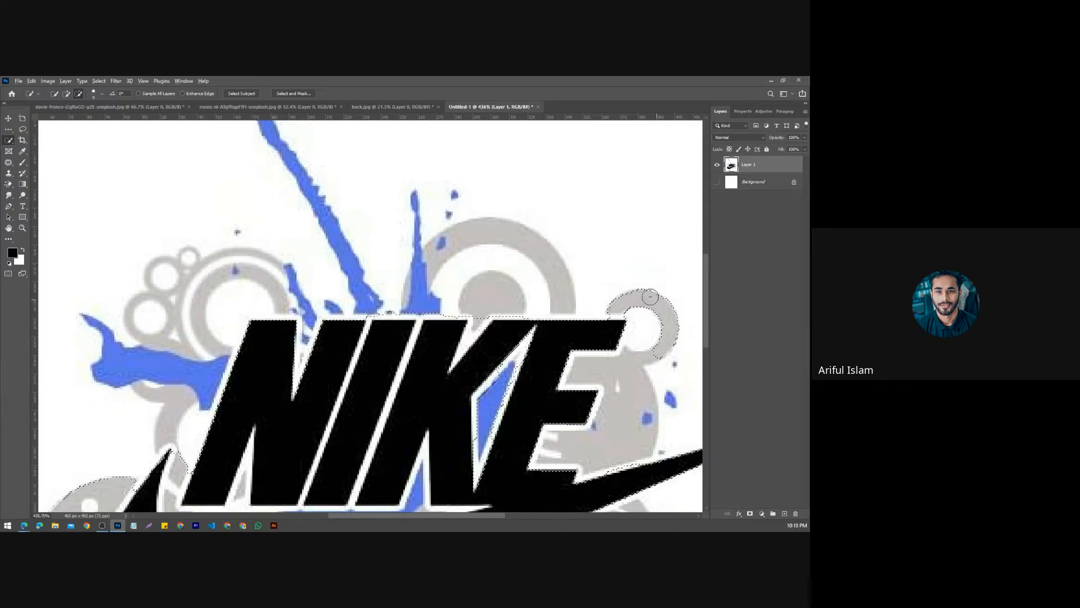
pyautogui.moveTo(614, 295)
pyautogui.mouseDown()
pyautogui.moveTo(661, 323)
pyautogui.moveTo(666, 341)
pyautogui.mouseUp()
pyautogui.scroll(-5, 447, 308)
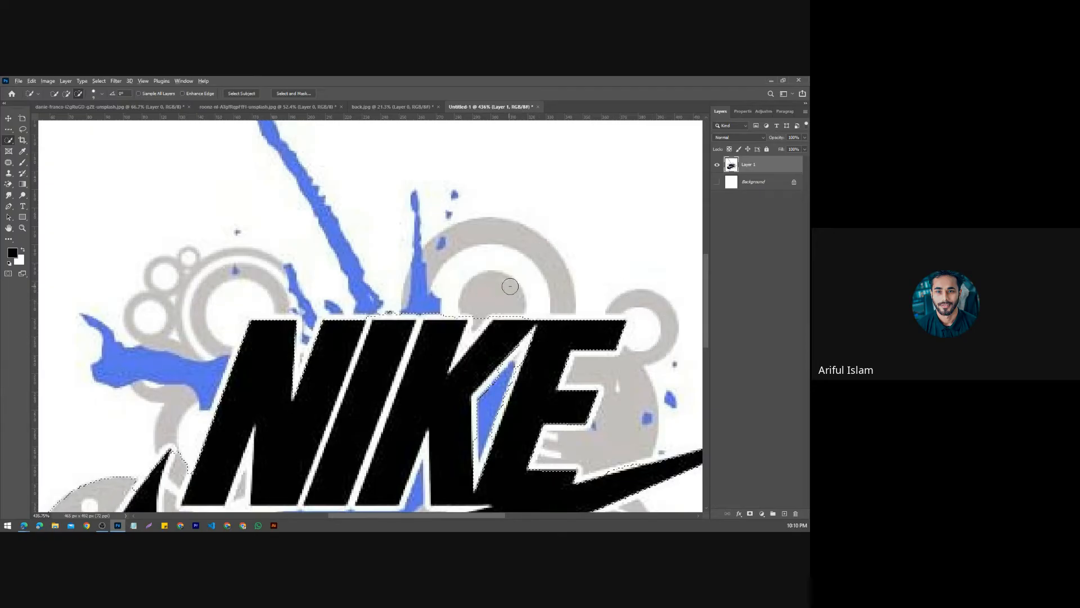
# Step: Subtract the area between the swoosh's upper tip and the underside of the NIKE lettering from the selection
pyautogui.scroll(4, 344, 401)
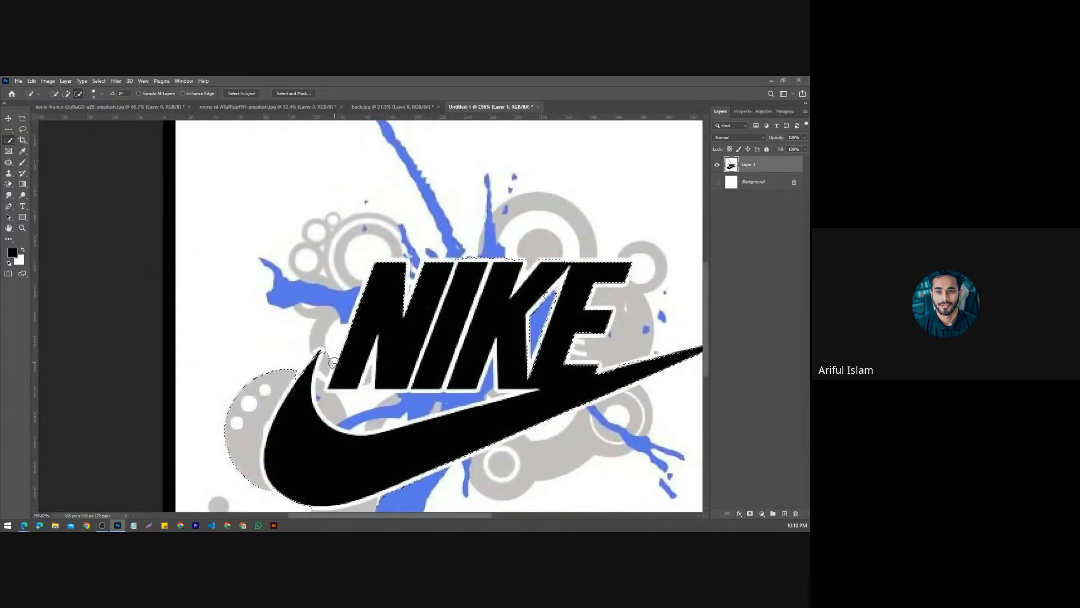
pyautogui.scroll(4, 332, 360)
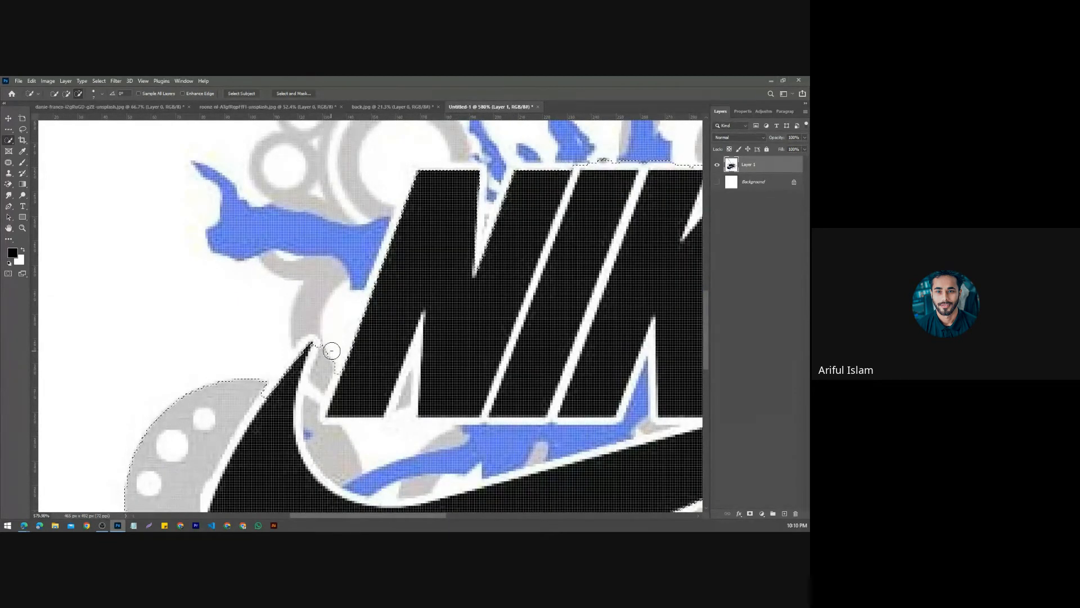
pyautogui.moveTo(331, 351)
pyautogui.mouseDown()
pyautogui.moveTo(327, 419)
pyautogui.moveTo(362, 439)
pyautogui.moveTo(391, 435)
pyautogui.mouseUp()
pyautogui.scroll(-3, 391, 434)
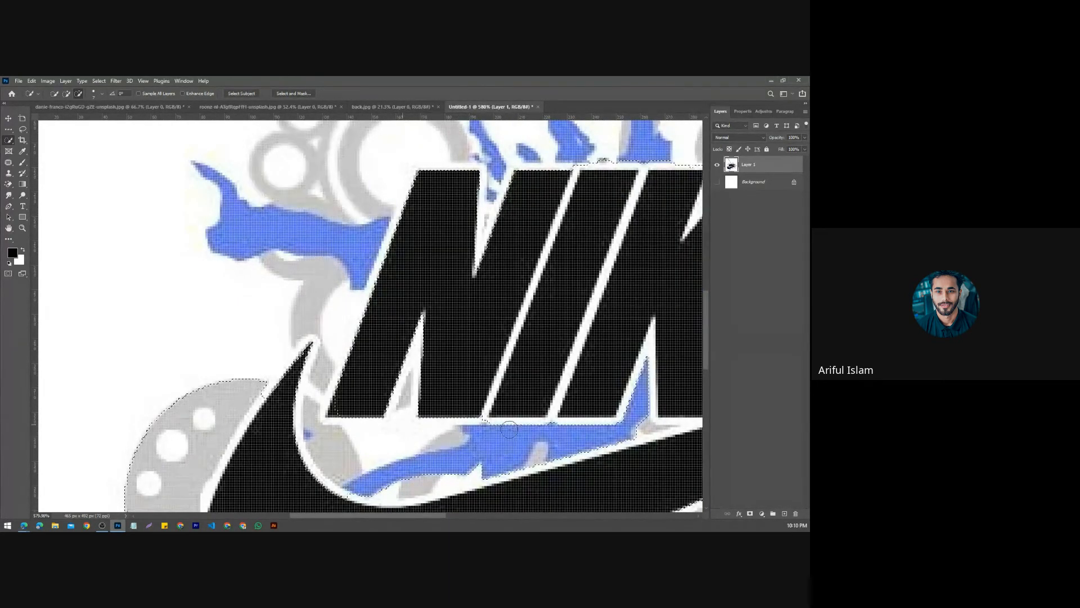
pyautogui.scroll(1, 256, 409)
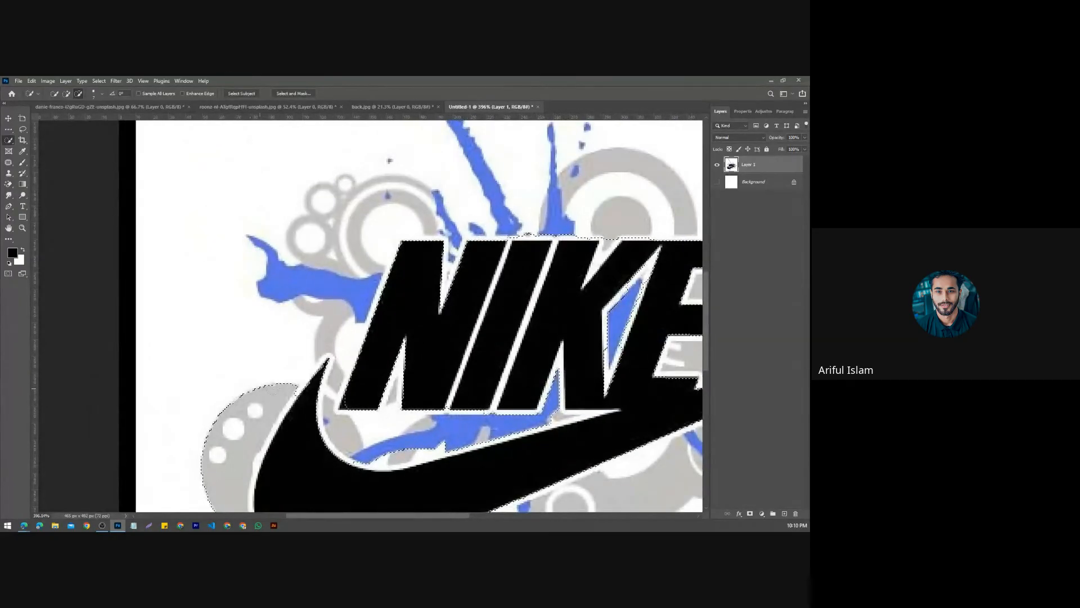
# Step: Subtract the grey shapes around and below the swoosh's curved end and check the selection edges along the whole logo
pyautogui.scroll(-2, 274, 388)
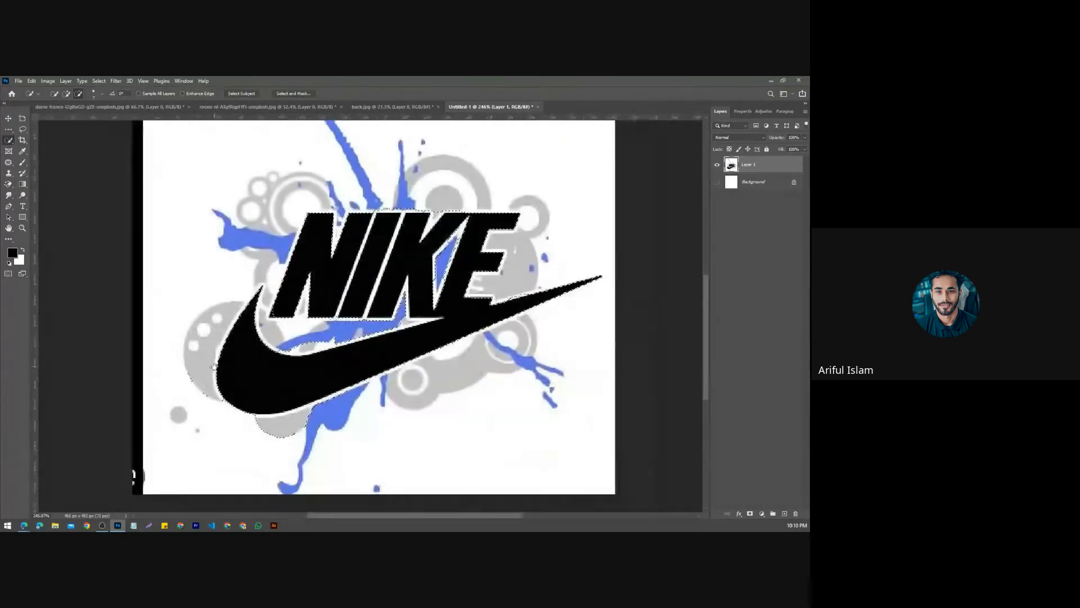
pyautogui.scroll(2, 214, 366)
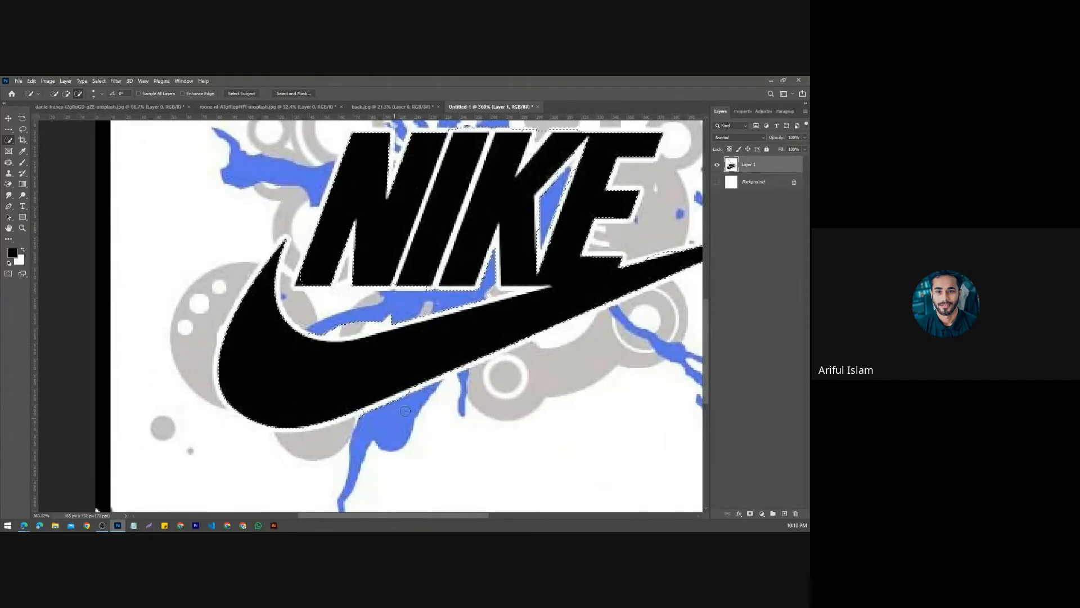
pyautogui.moveTo(539, 362); pyautogui.dragTo(241, 480)
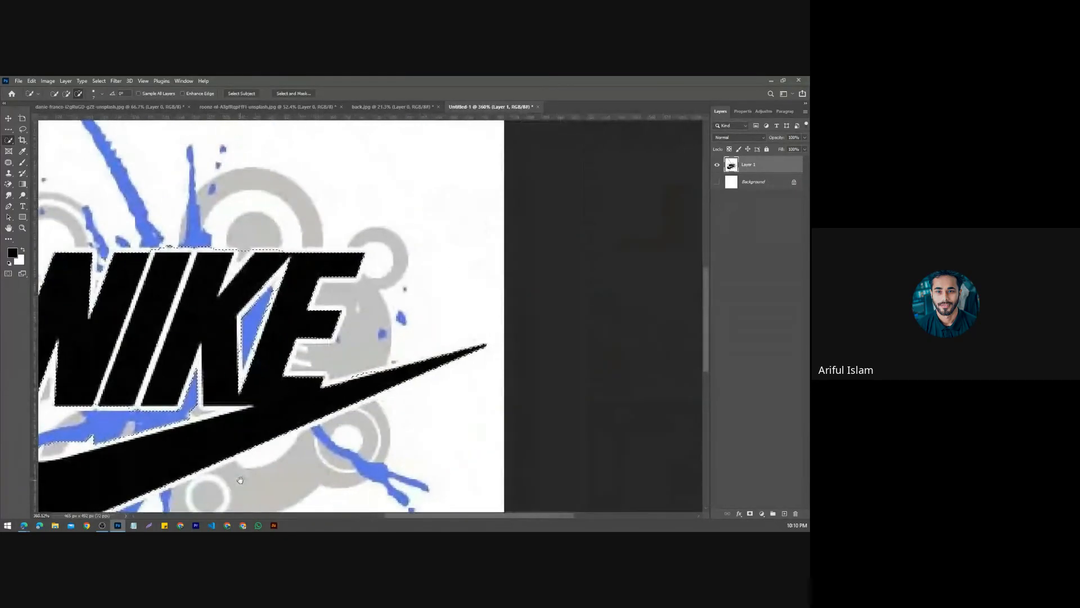
pyautogui.moveTo(201, 415); pyautogui.dragTo(321, 395)
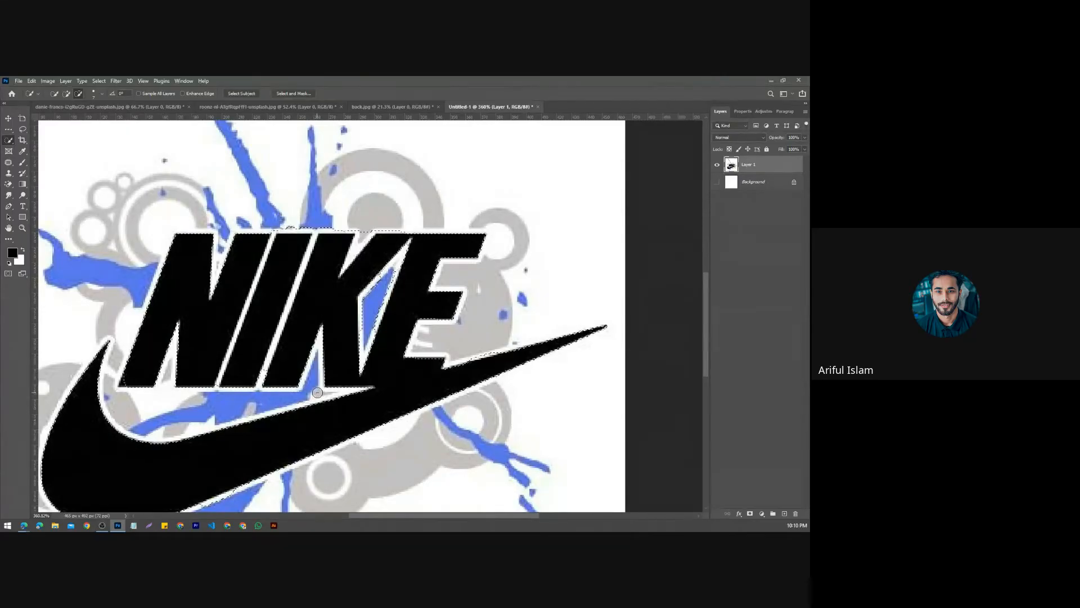
pyautogui.scroll(-1, 272, 387)
pyautogui.scroll(-2, 273, 387)
pyautogui.scroll(1, 253, 387)
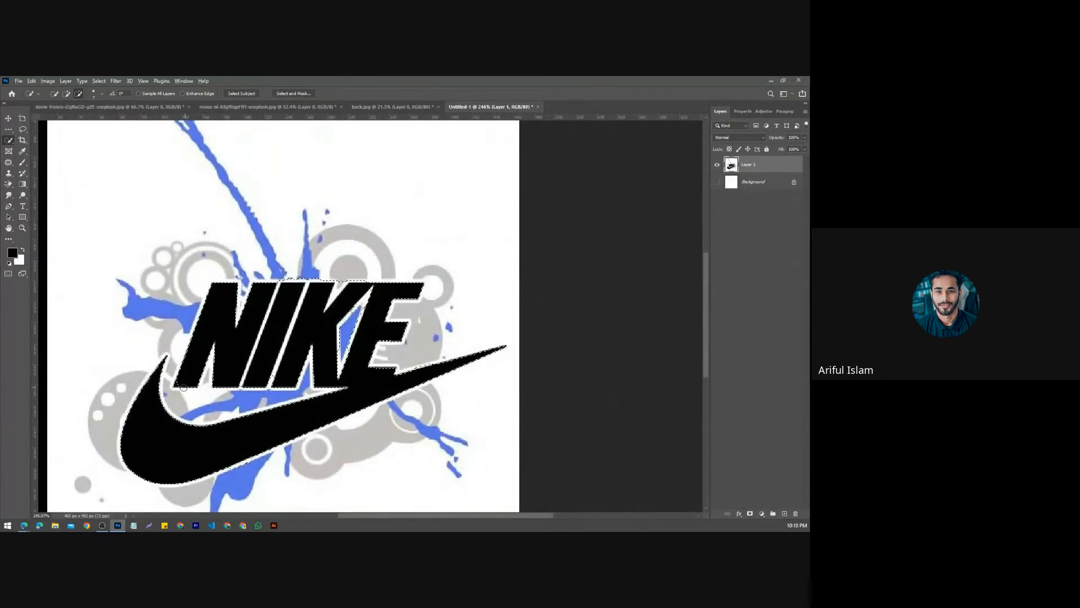
# Step: Refine the Quick Selection around the black NIKE logo at the lower-left corner of the letter N
pyautogui.scroll(1, 174, 387)
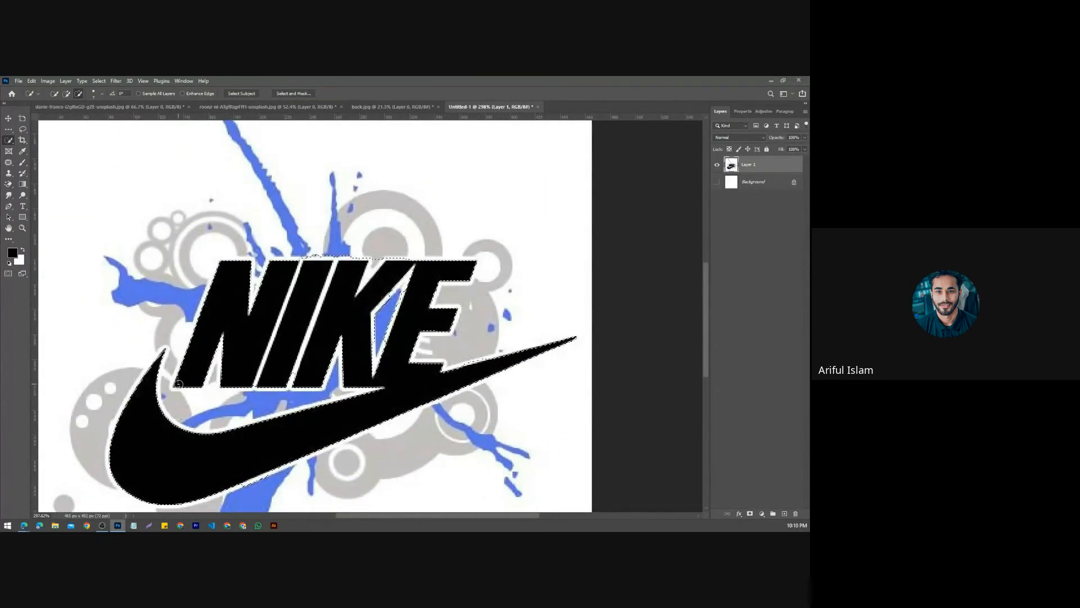
pyautogui.click(177, 384)
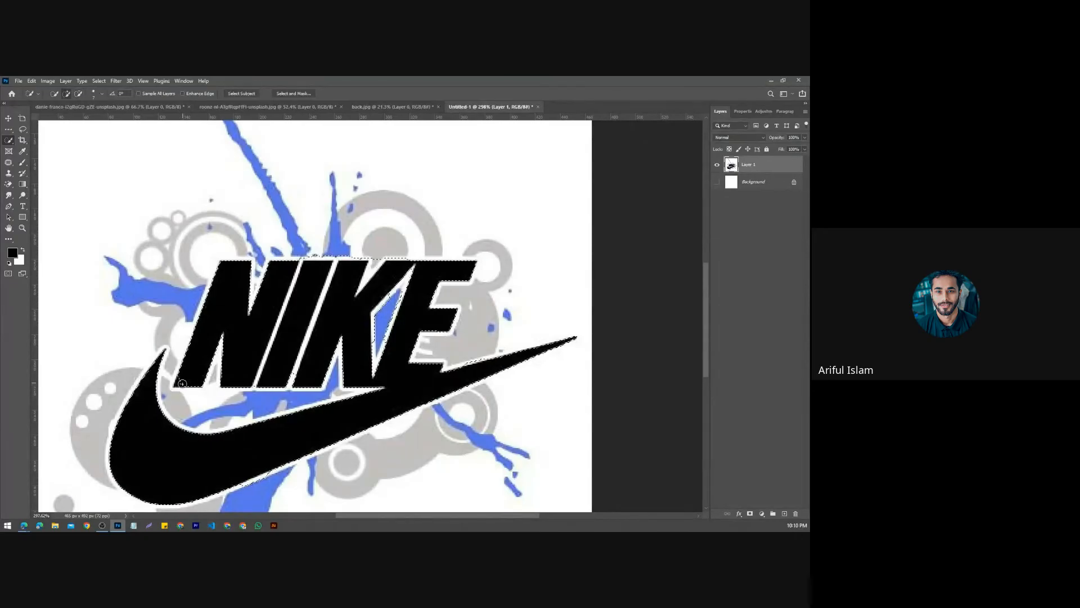
pyautogui.scroll(3, 462, 321)
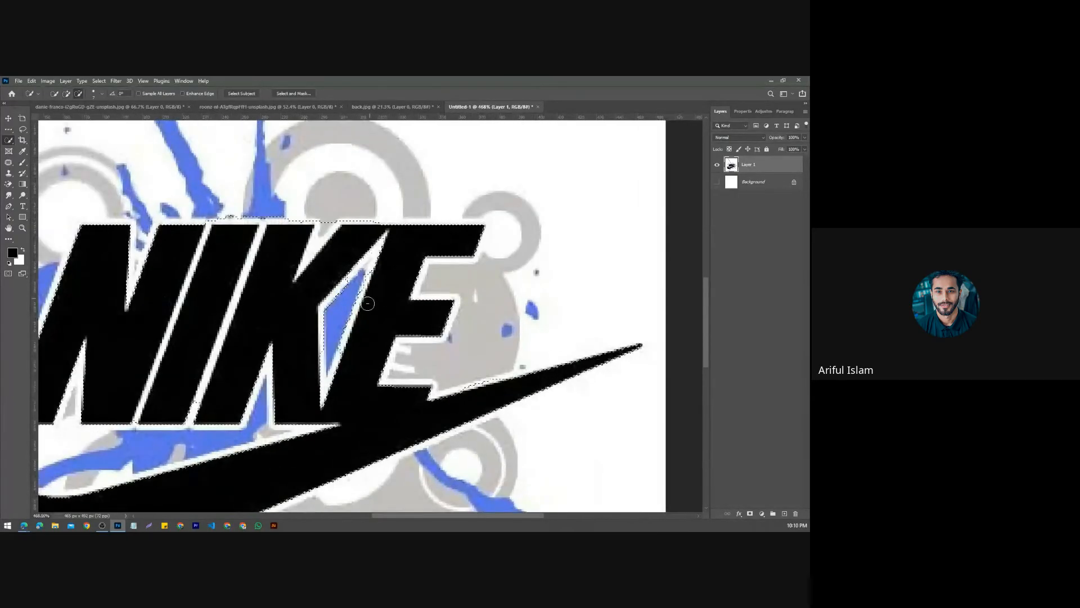
pyautogui.scroll(-4, 363, 310)
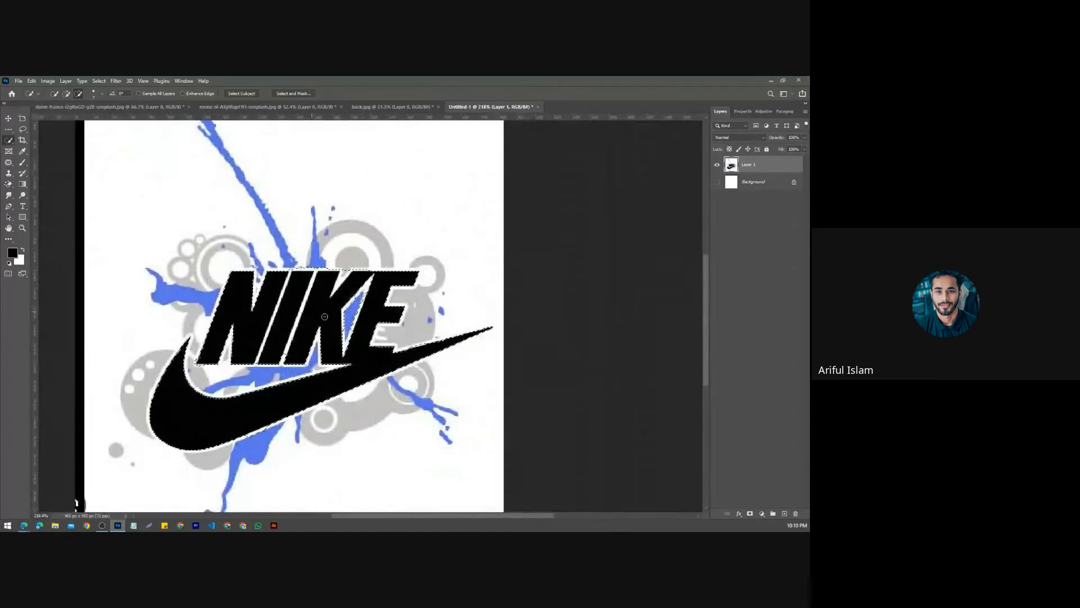
# Step: Try deleting the selected black logo area from Layer 1, and undo the deletion
pyautogui.press('Delete')
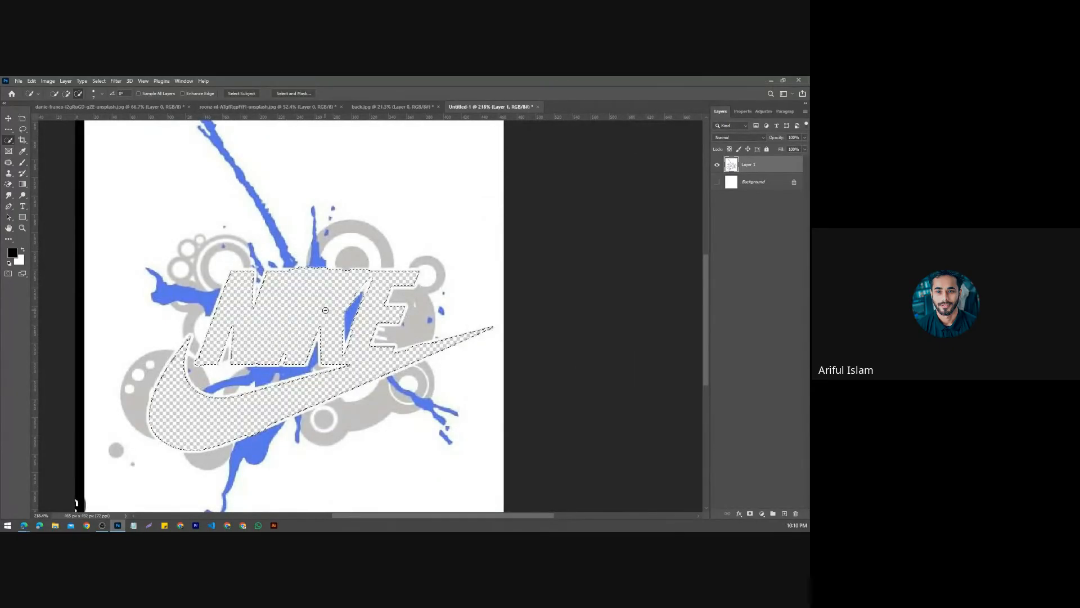
pyautogui.hotkey('ctrl', 'z')
pyautogui.scroll(-1, 347, 293)
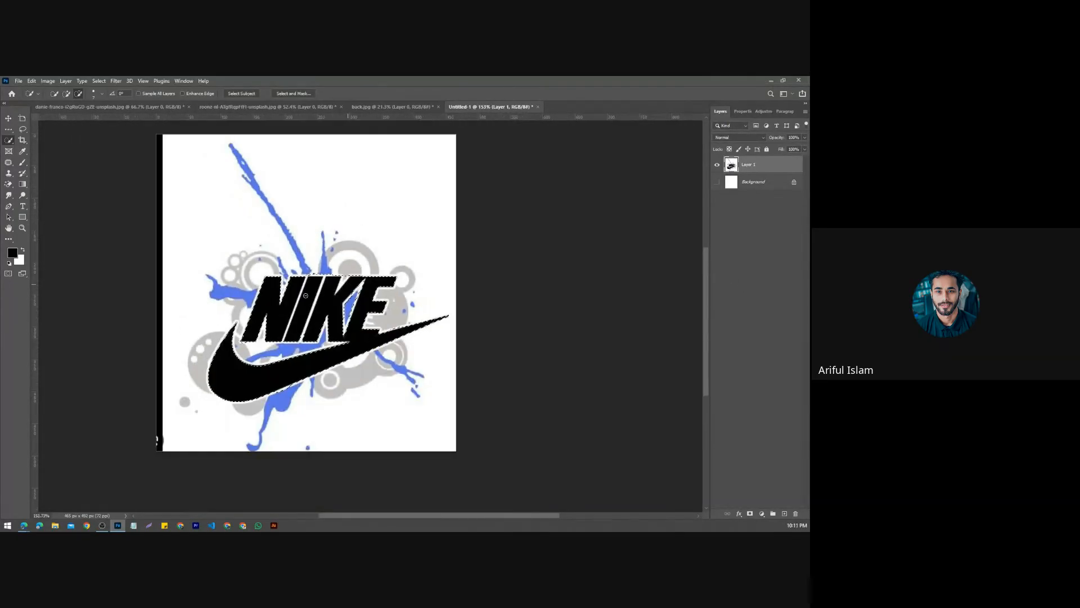
pyautogui.scroll(2, 280, 279)
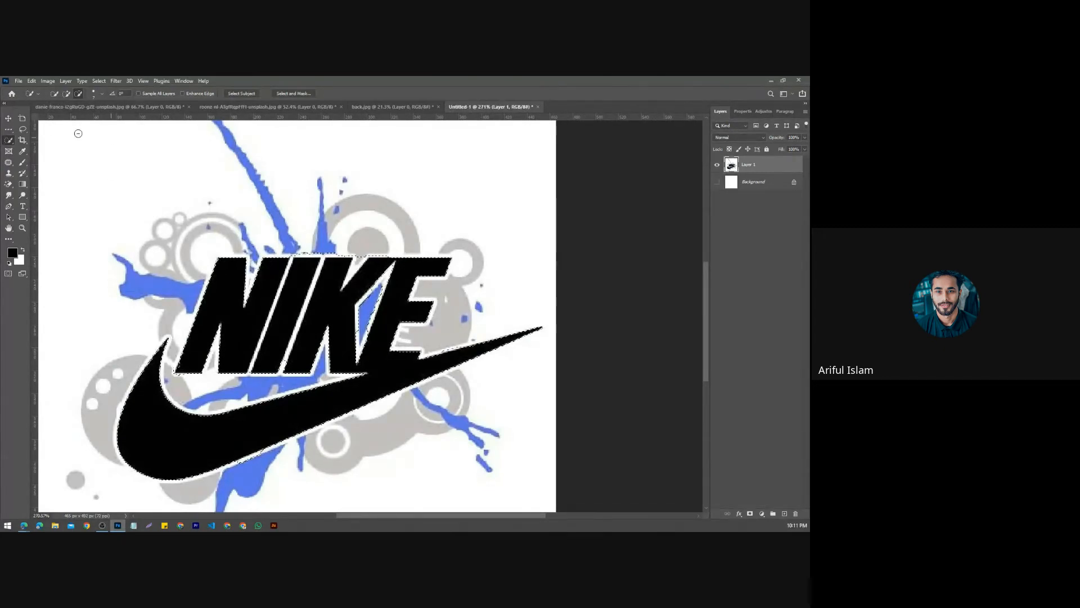
pyautogui.click(11, 94)
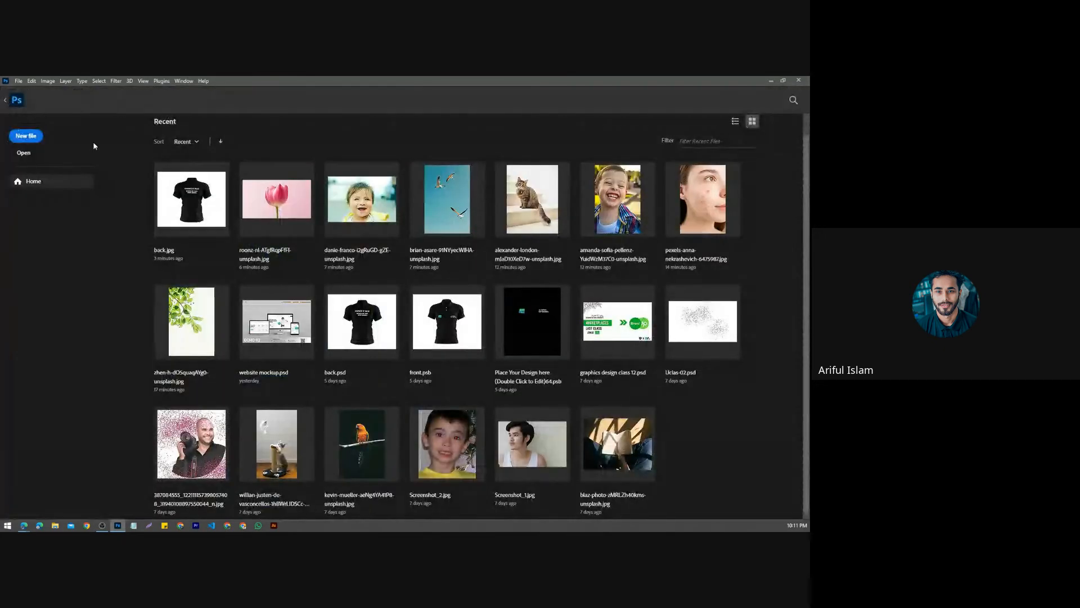
pyautogui.click(5, 102)
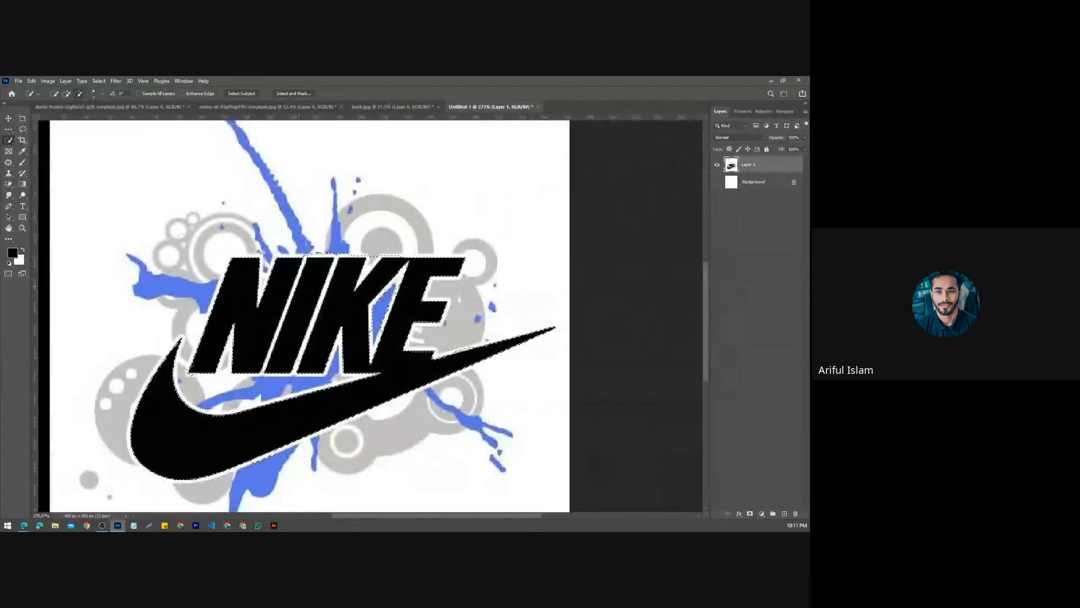
# Step: Try deselecting the logo and deleting Layer 1's content without a selection, and undo these changes
pyautogui.click(99, 81)
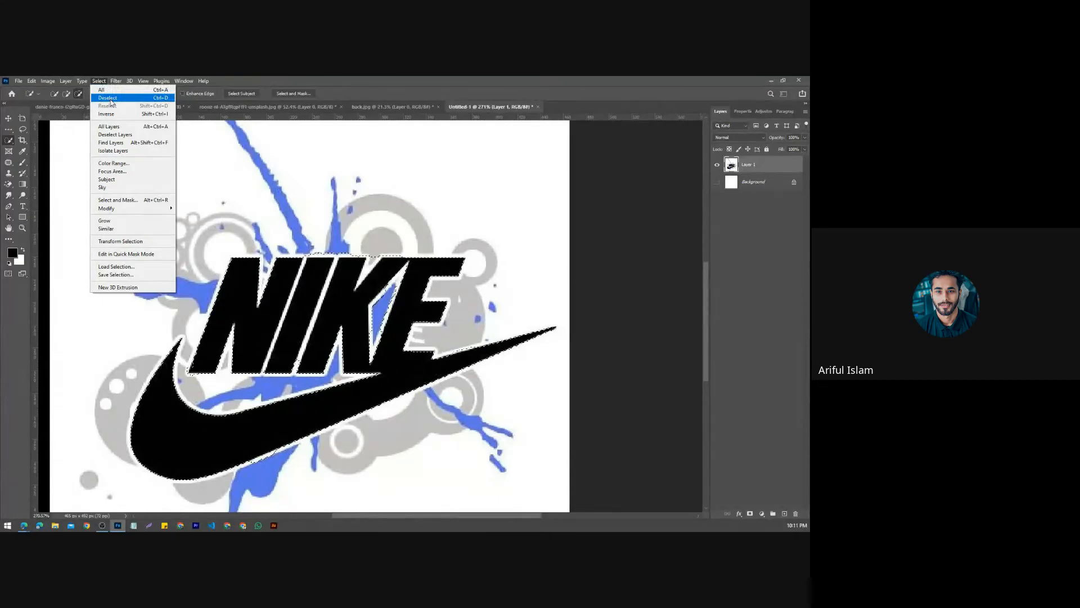
pyautogui.click(110, 98)
pyautogui.scroll(-3, 294, 290)
pyautogui.scroll(3, 295, 290)
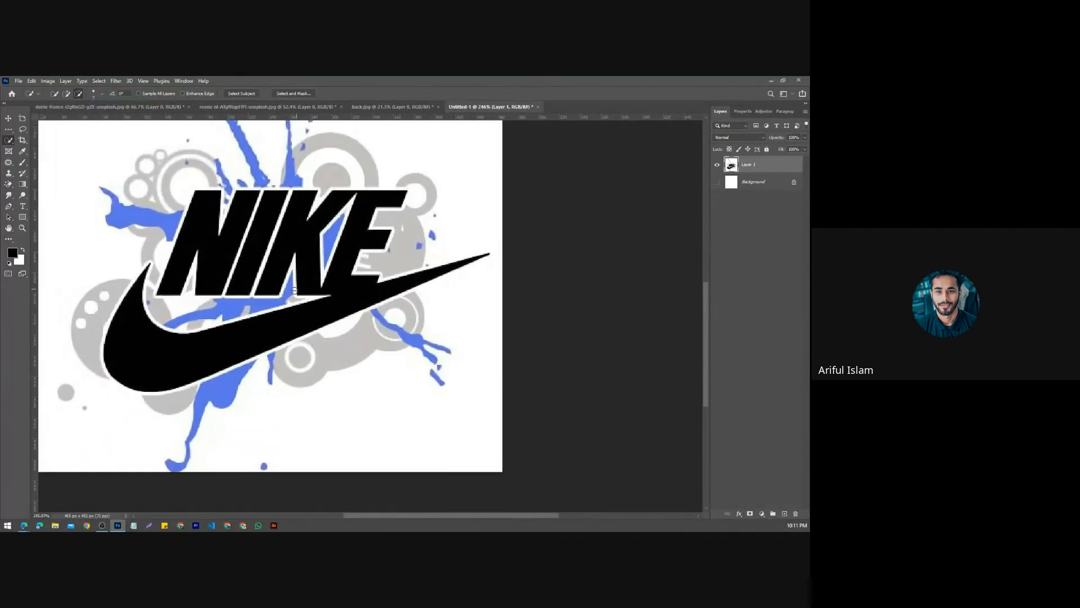
pyautogui.scroll(-2, 294, 290)
pyautogui.press('Delete')
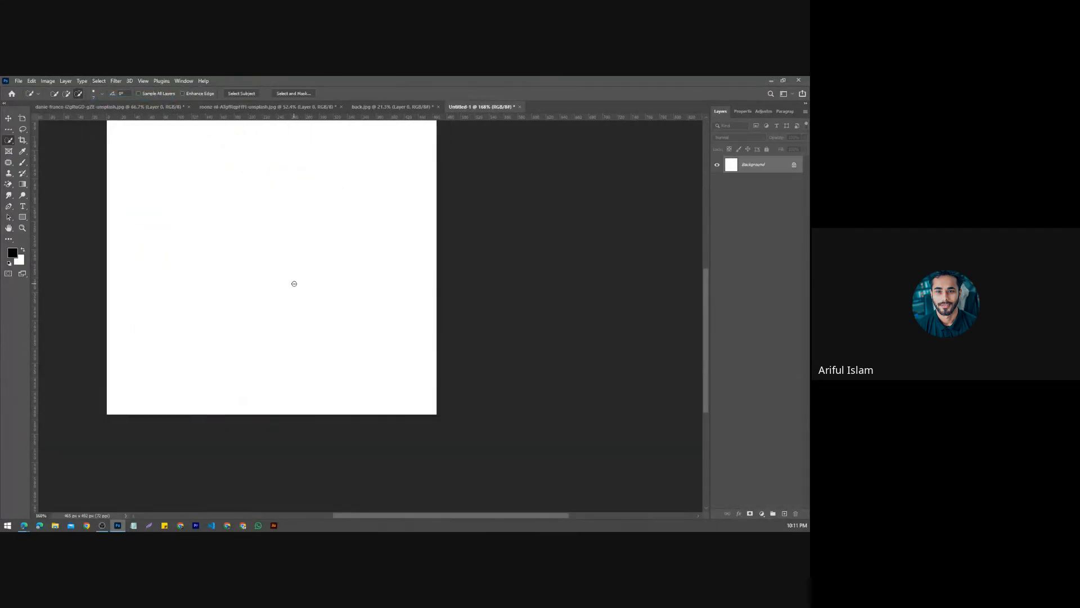
pyautogui.hotkey('ctrl', 'z')
pyautogui.scroll(3, 272, 309)
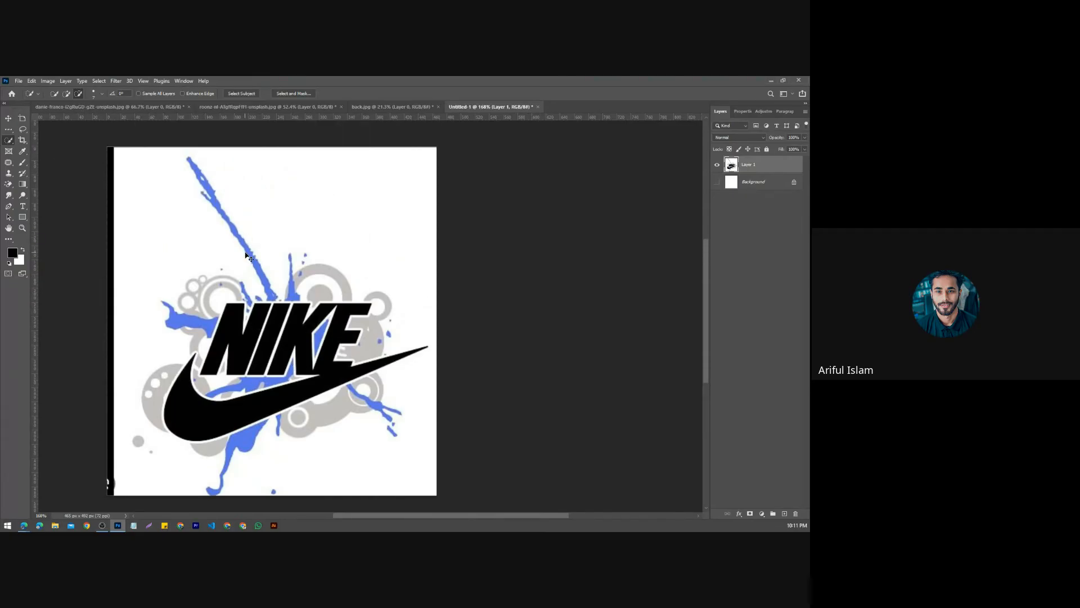
# Step: Invert the logo selection and delete everything around the black NIKE logo on Layer 1
pyautogui.rightClick(9, 141)
pyautogui.click(50, 148)
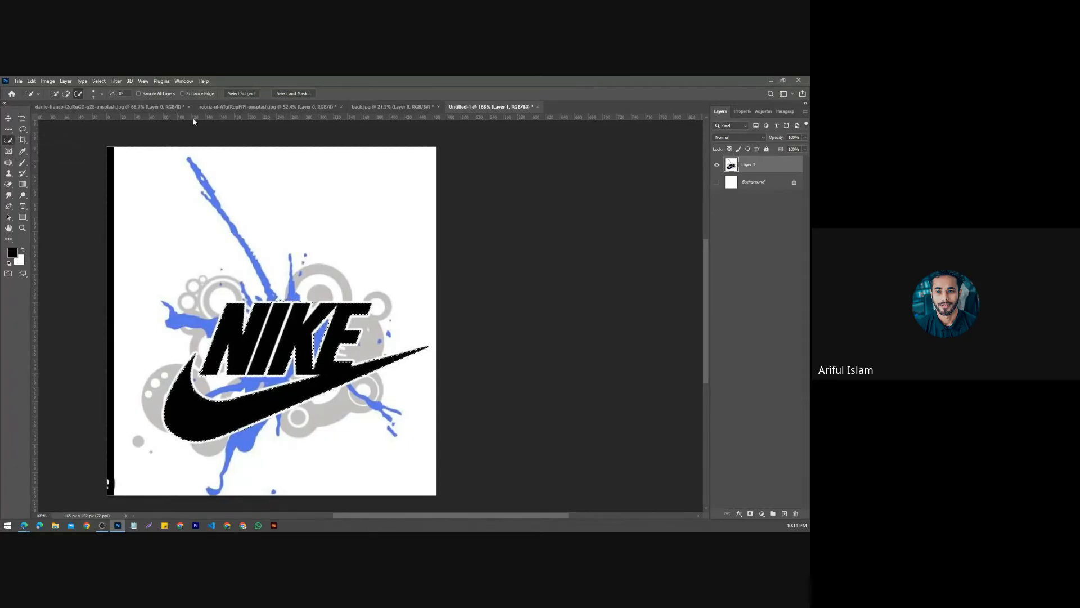
pyautogui.click(97, 82)
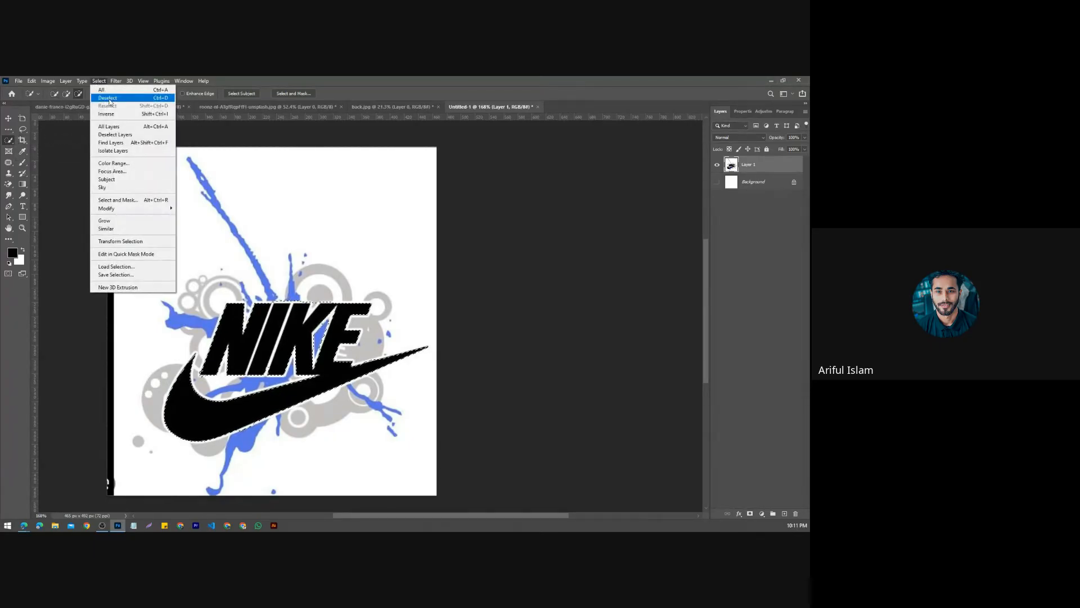
pyautogui.click(111, 114)
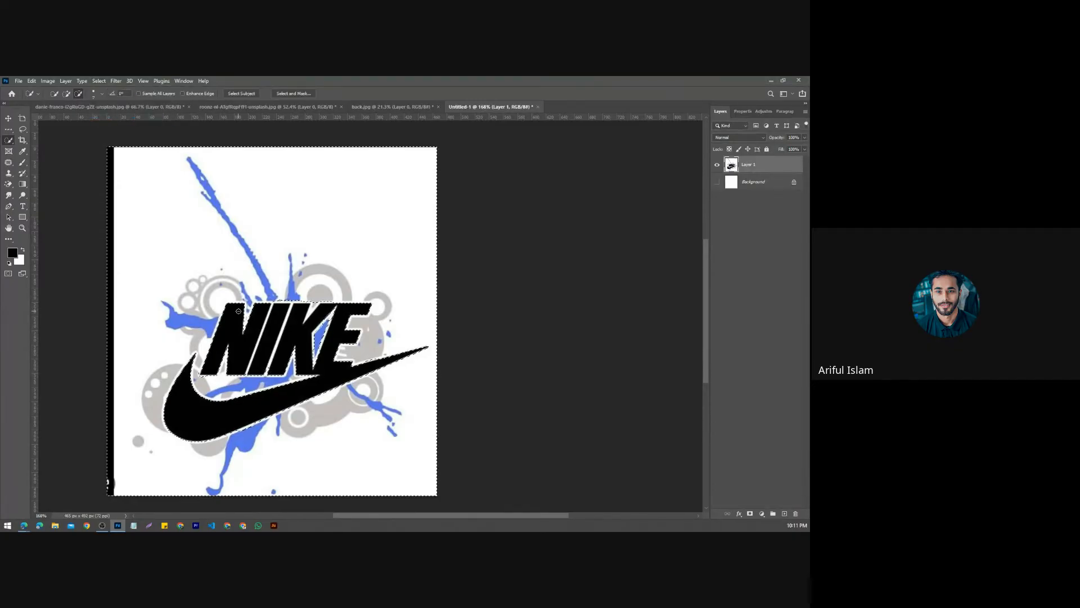
pyautogui.press('Delete')
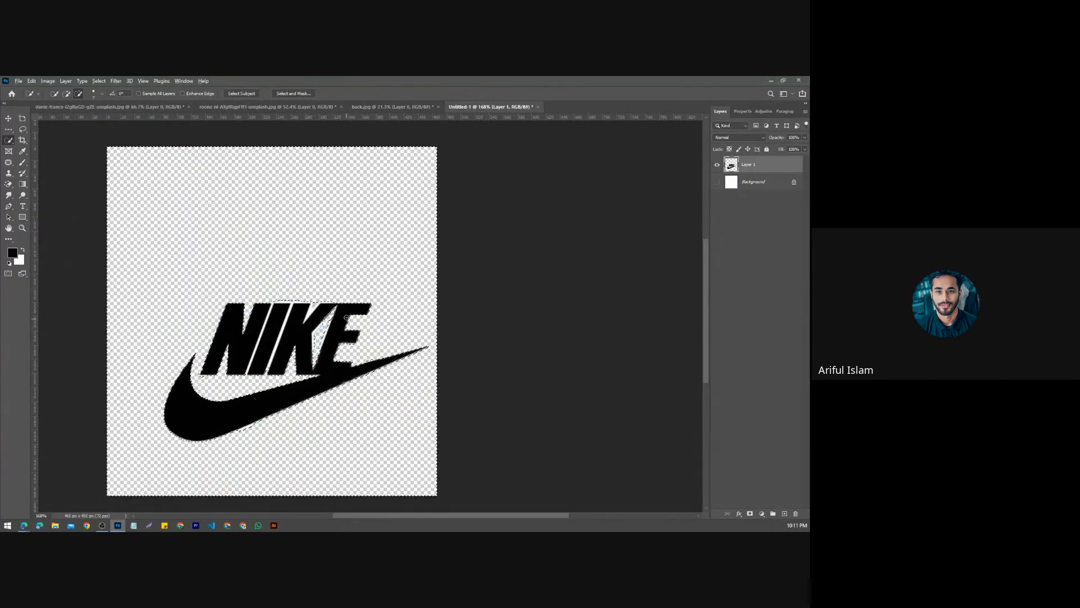
# Step: Clear the active selection around the cut-out NIKE logo
pyautogui.scroll(5, 347, 318)
pyautogui.scroll(-5, 343, 315)
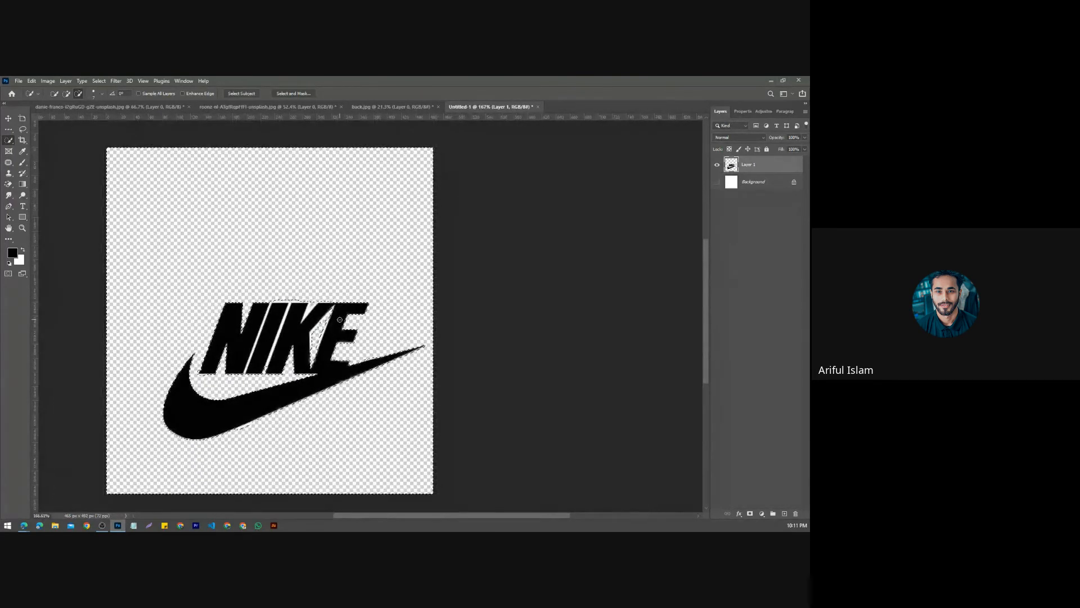
pyautogui.scroll(2, 339, 319)
pyautogui.scroll(2, 289, 313)
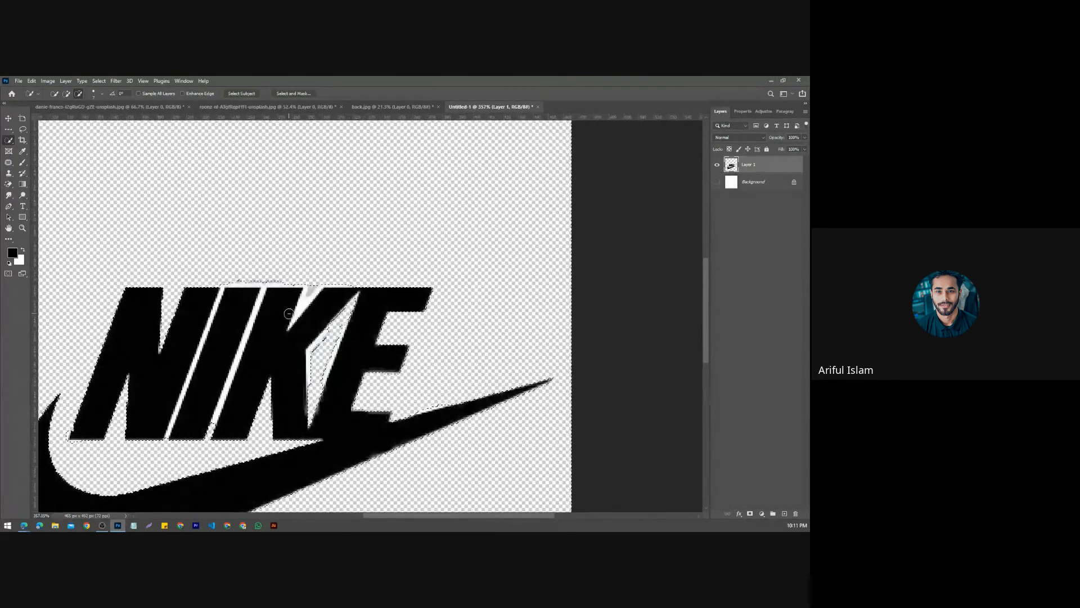
pyautogui.scroll(1, 289, 313)
pyautogui.scroll(-2, 288, 313)
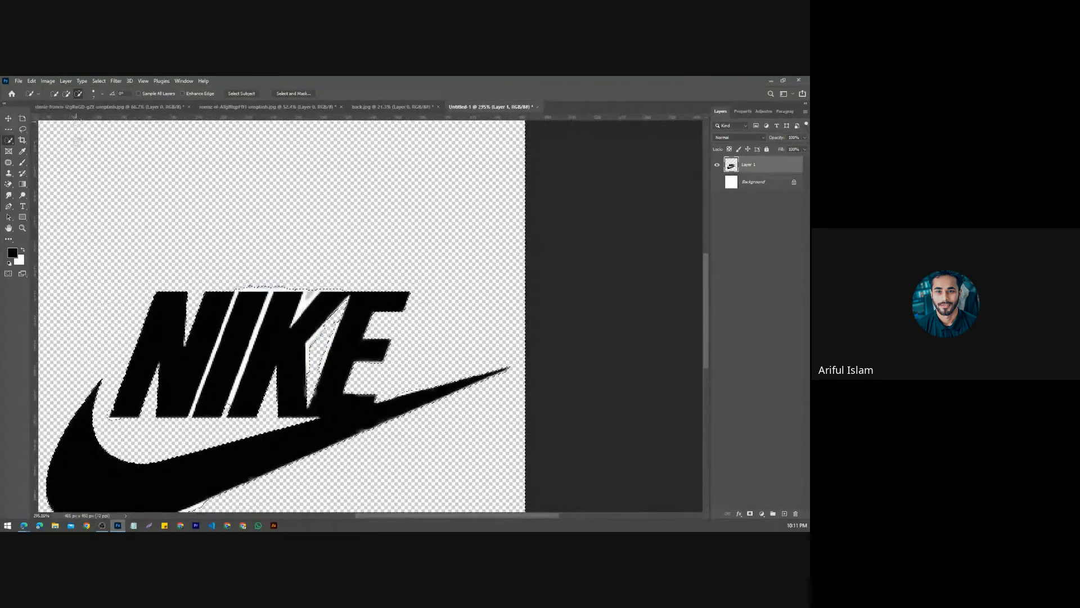
pyautogui.rightClick(8, 140)
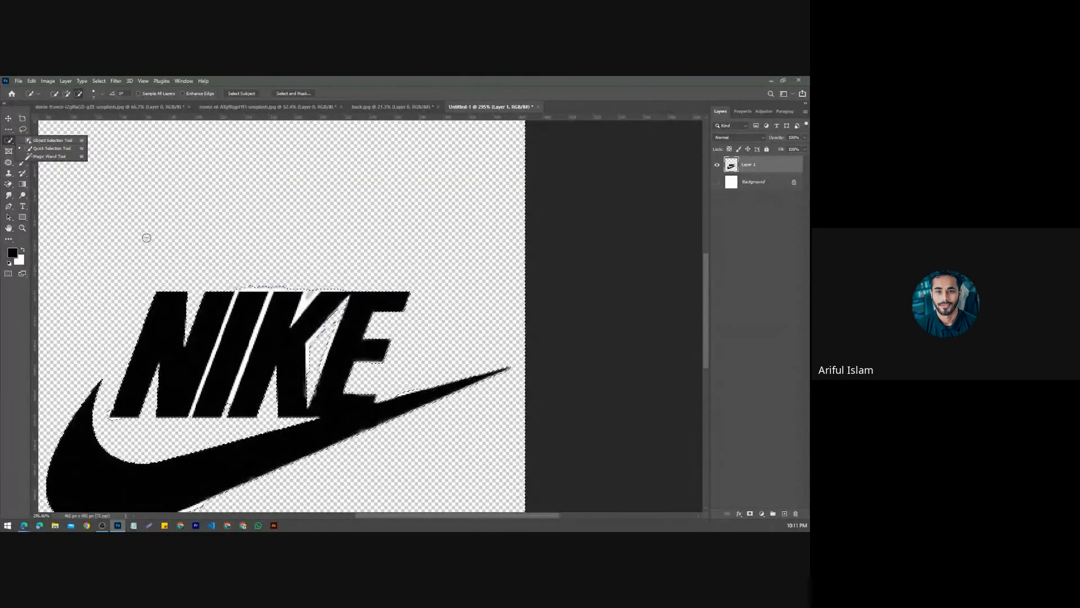
pyautogui.hotkey('ctrl', 'd')
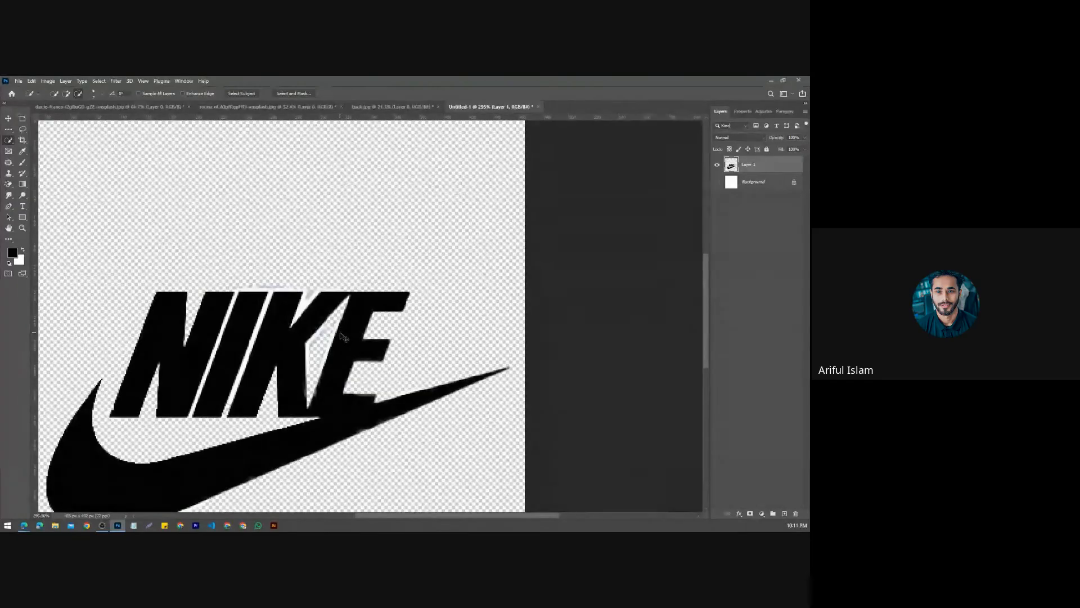
# Step: Try drawing a closed curved path with the Pen Tool above the NIKE letters, and discard the path
pyautogui.rightClick(10, 207)
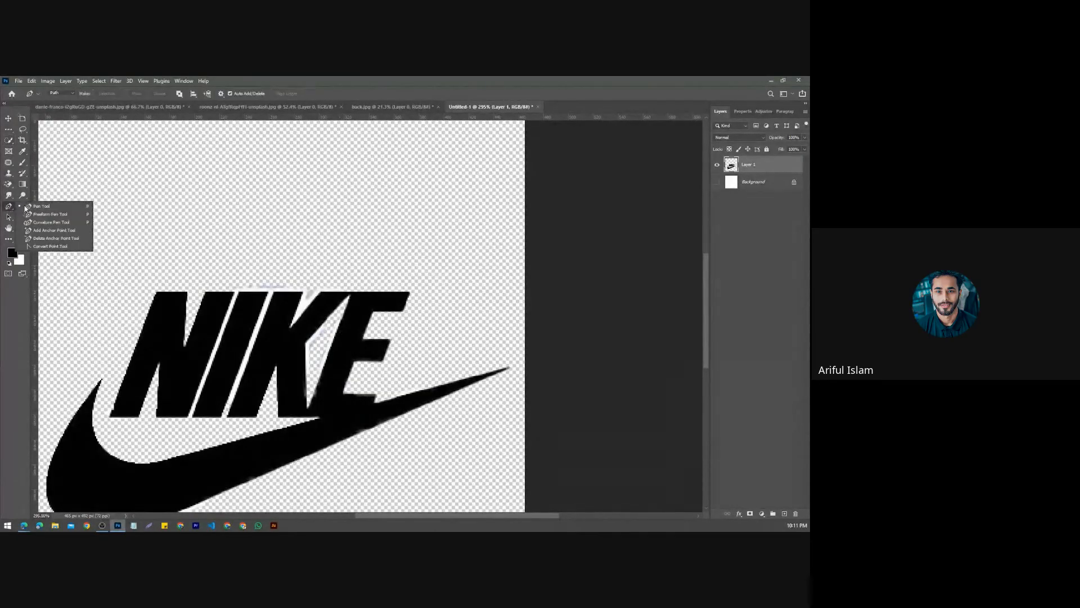
pyautogui.click(49, 206)
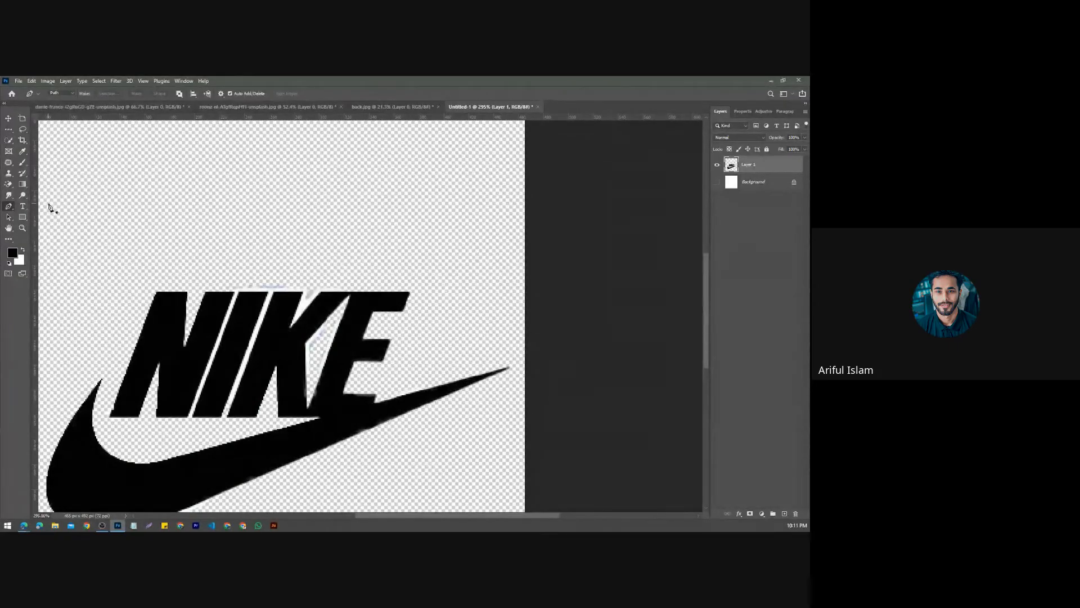
pyautogui.scroll(3, 314, 319)
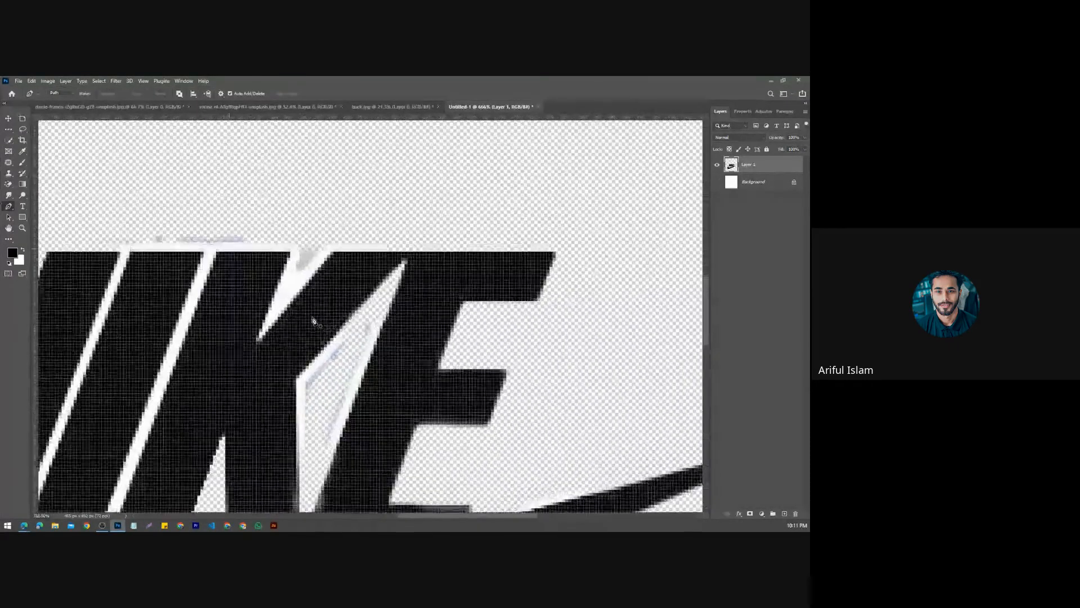
pyautogui.scroll(1, 314, 320)
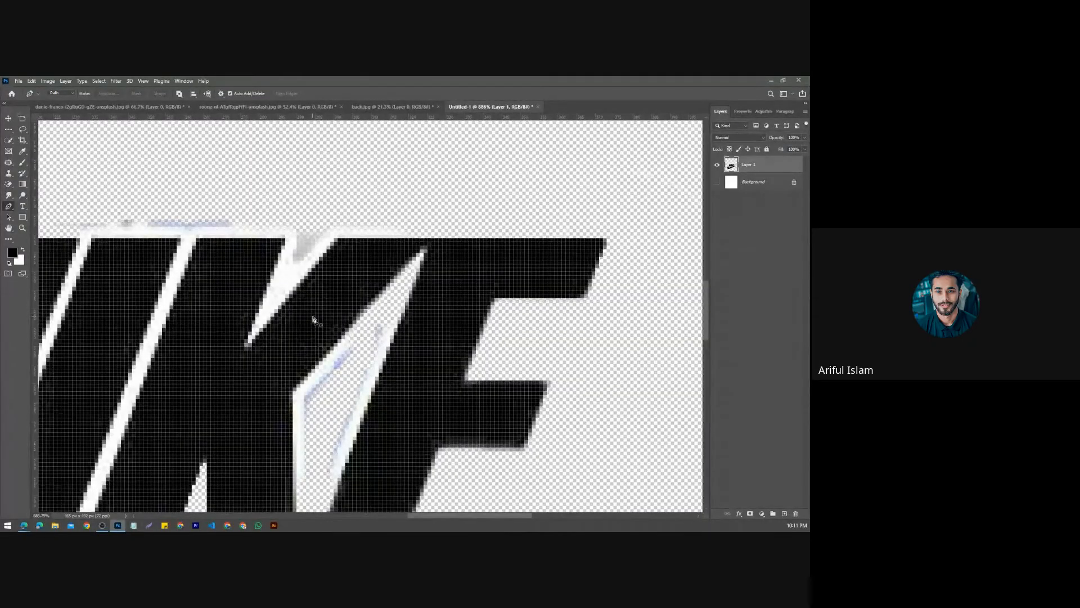
pyautogui.scroll(4, 367, 292)
pyautogui.moveTo(174, 195); pyautogui.dragTo(358, 226)
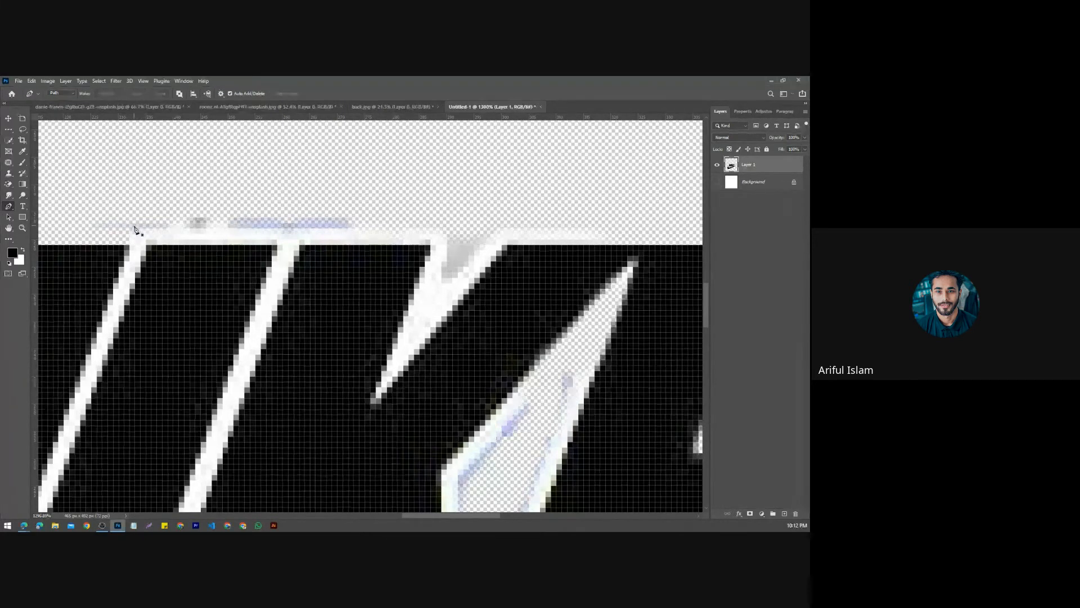
pyautogui.click(129, 196)
pyautogui.moveTo(217, 196); pyautogui.dragTo(129, 203)
pyautogui.moveTo(145, 233); pyautogui.dragTo(155, 227)
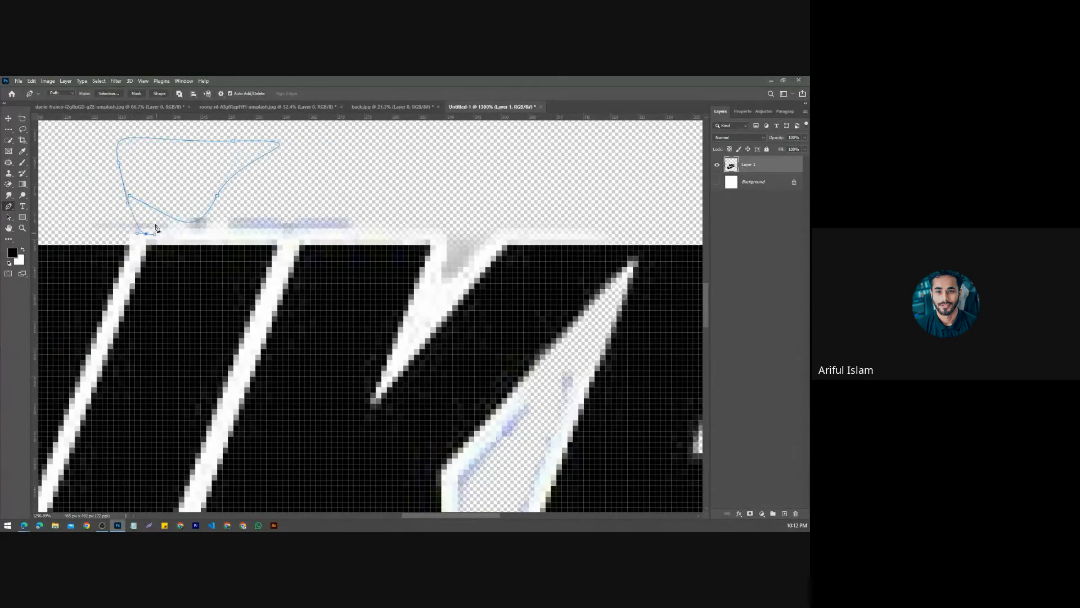
pyautogui.click(129, 195)
pyautogui.press('Escape')
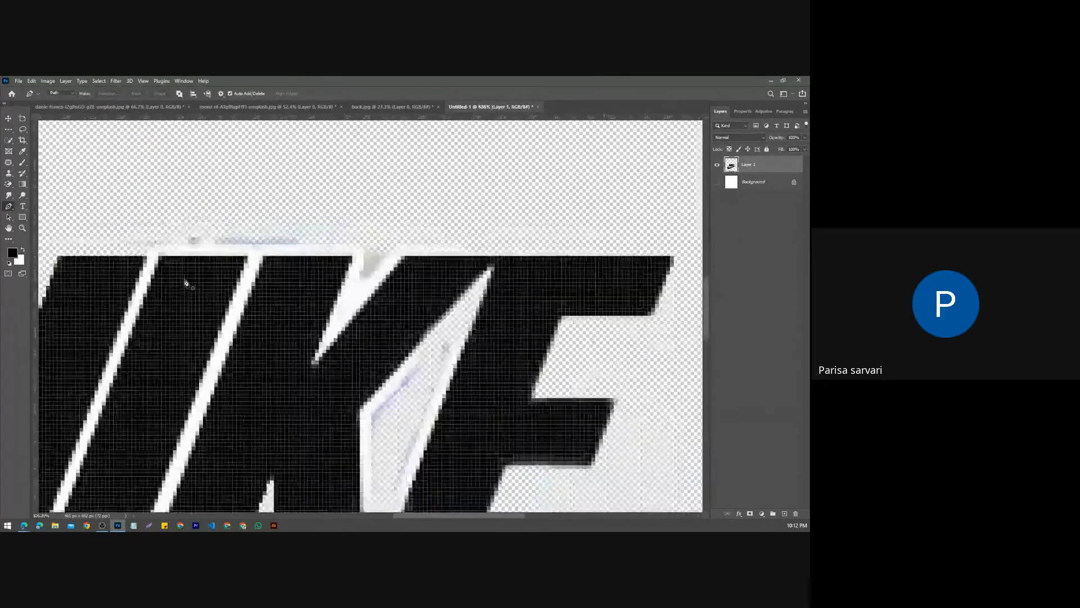
pyautogui.scroll(-5, 182, 262)
pyautogui.scroll(-4, 186, 285)
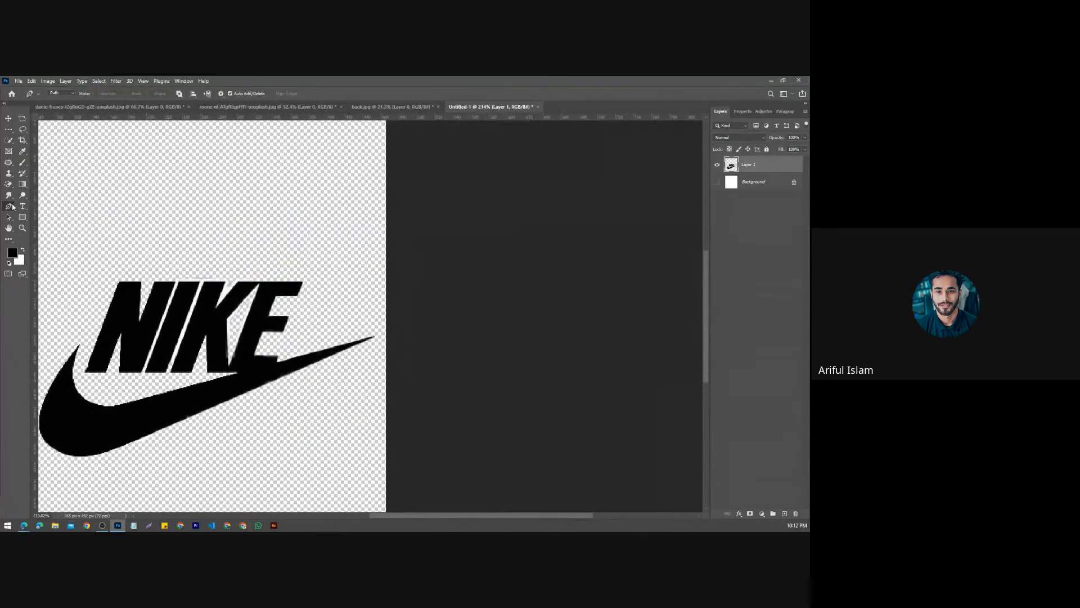
# Step: Activate the Gradient Tool
pyautogui.rightClick(9, 206)
pyautogui.rightClick(23, 192)
pyautogui.rightClick(22, 186)
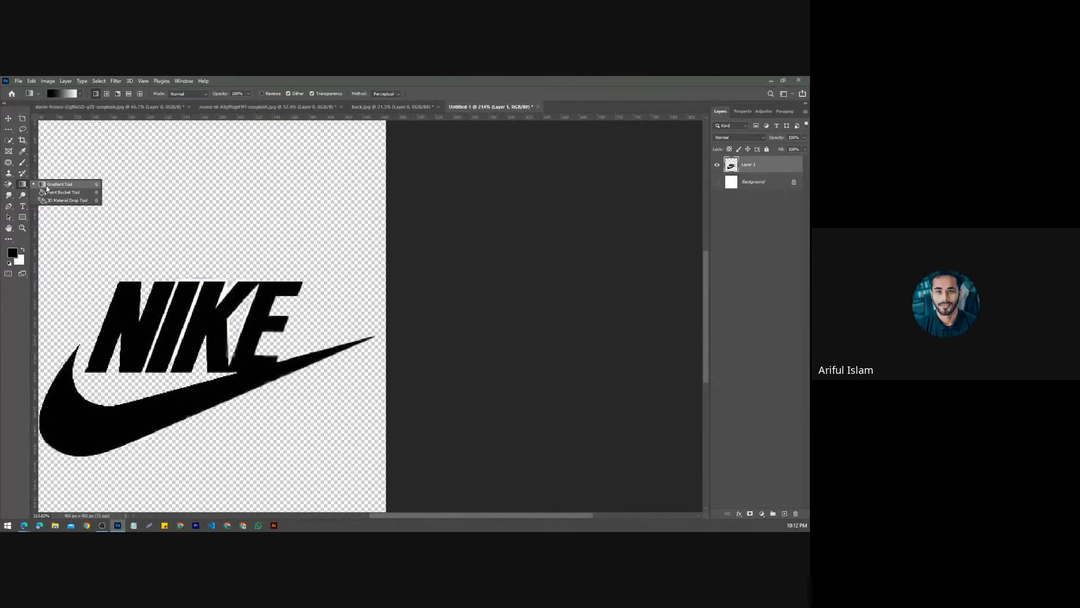
pyautogui.click(48, 187)
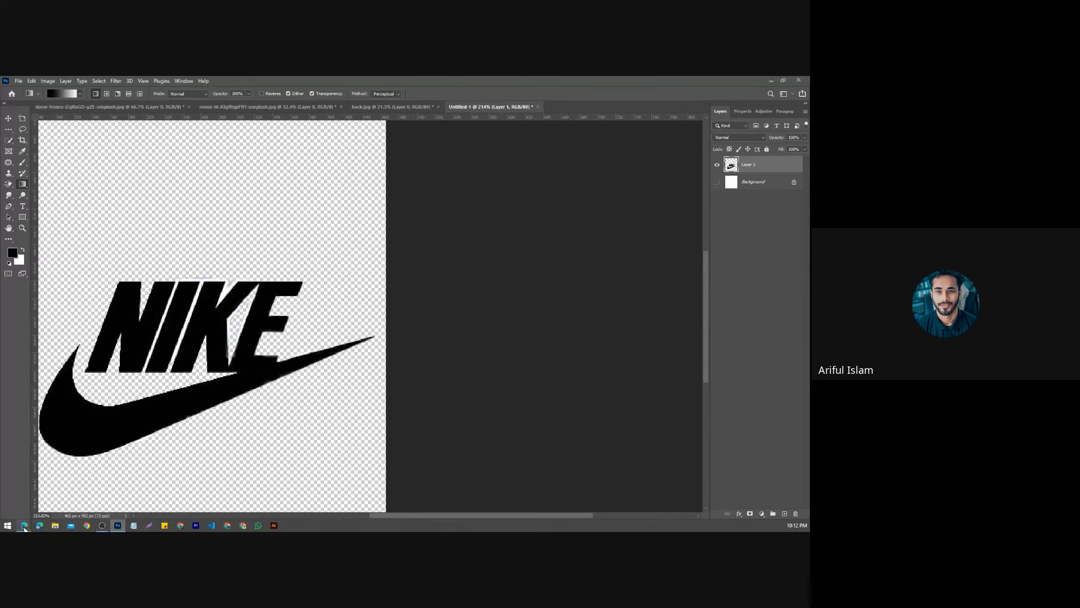
# Step: Switch to the Edge browser and search the web for "gradient color palette" in a new tab
pyautogui.moveTo(23, 525)
pyautogui.click(99, 492)
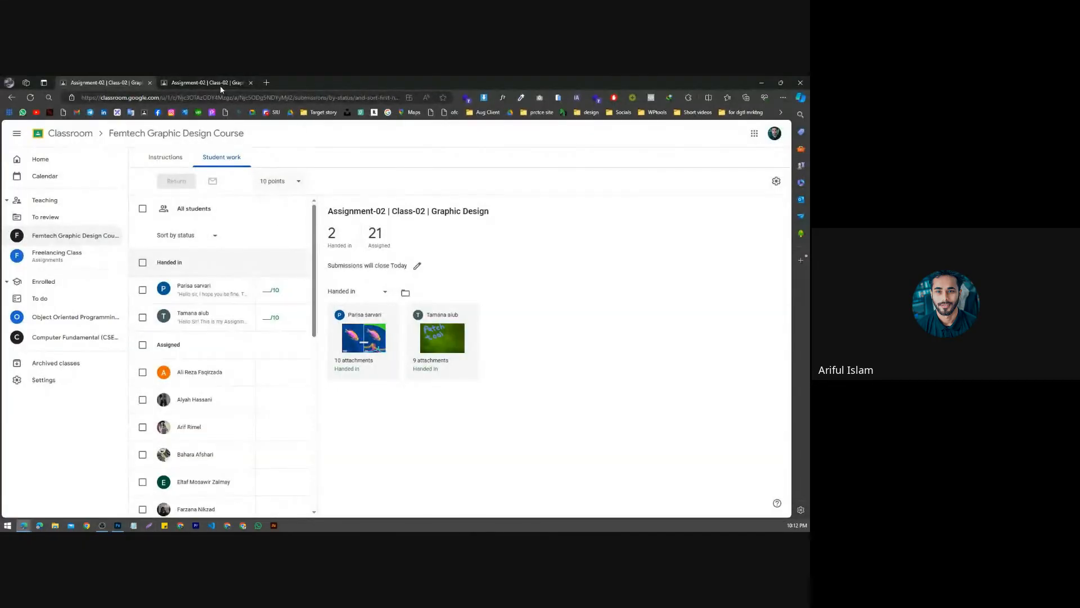
pyautogui.click(220, 85)
pyautogui.click(266, 83)
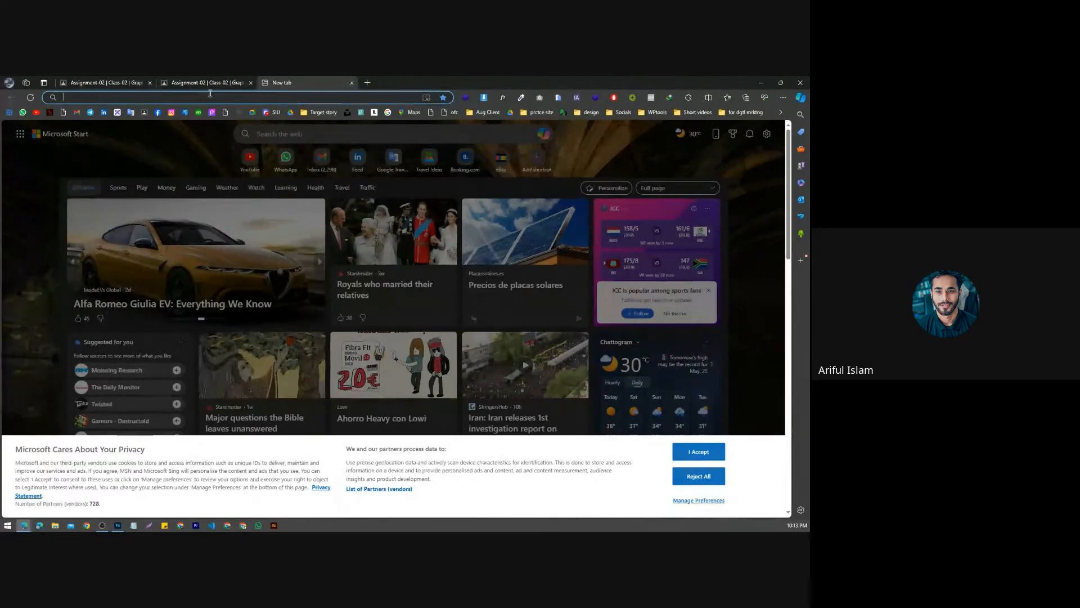
pyautogui.write('grap')
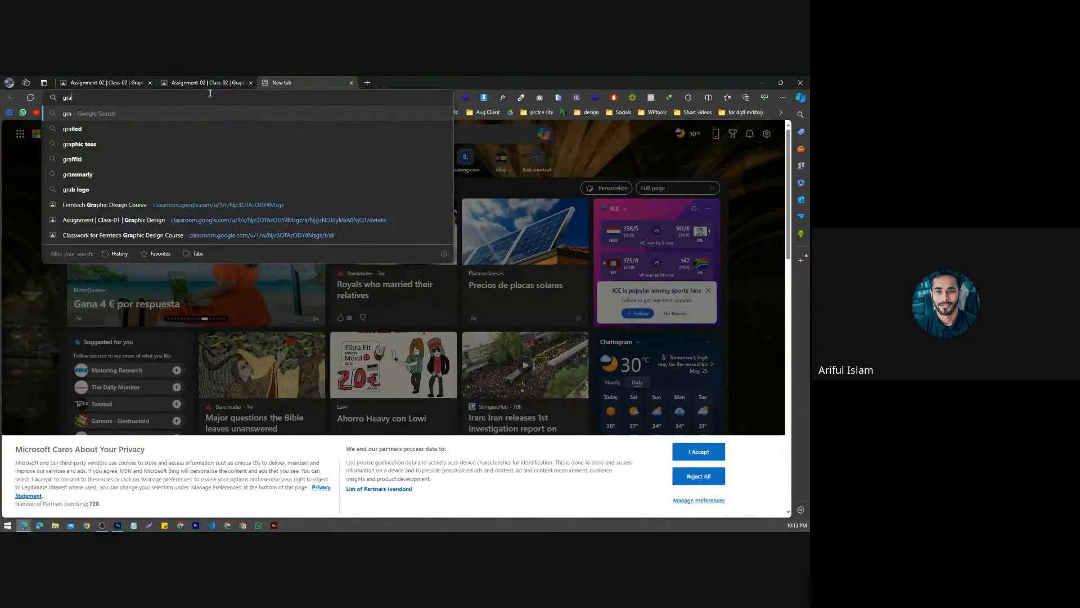
pyautogui.press('BackSpace')
pyautogui.press('BackSpace')
pyautogui.press('BackSpace')
pyautogui.press('BackSpace')
pyautogui.write('gradient')
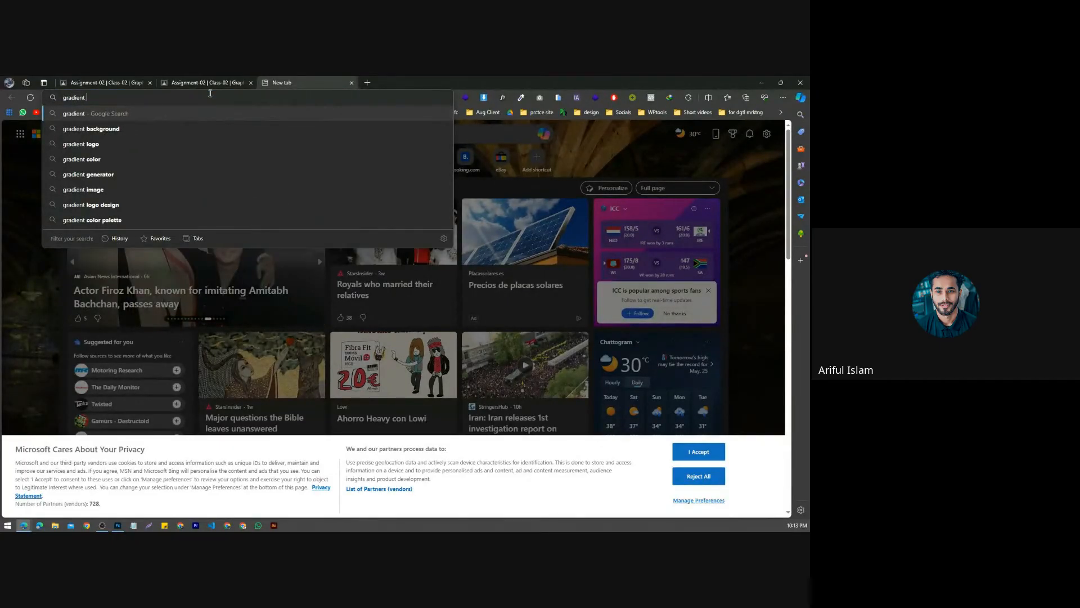
pyautogui.write(' cvolor')
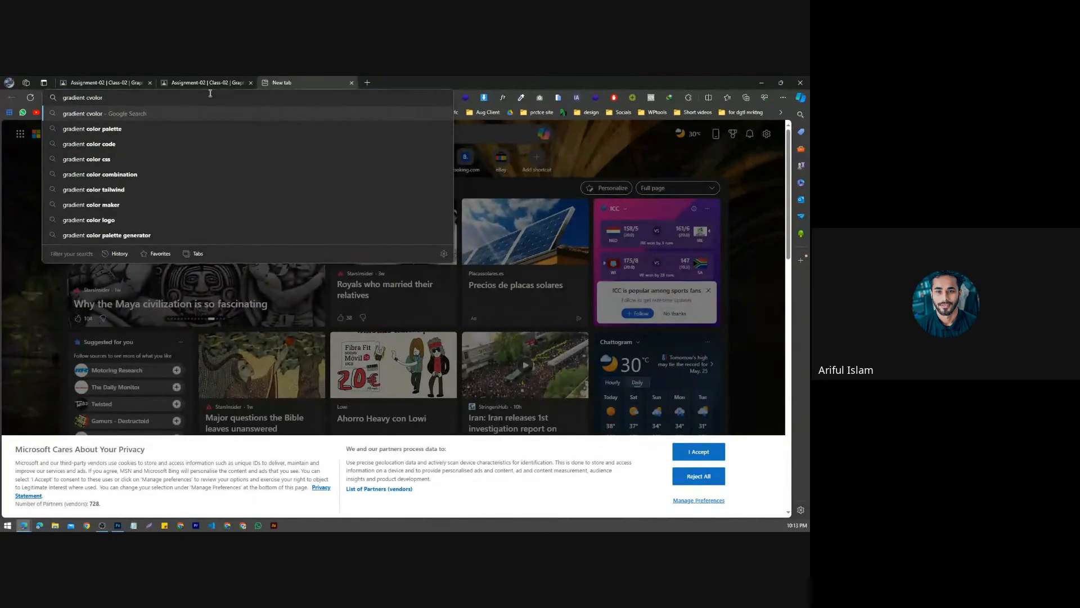
pyautogui.press('Down')
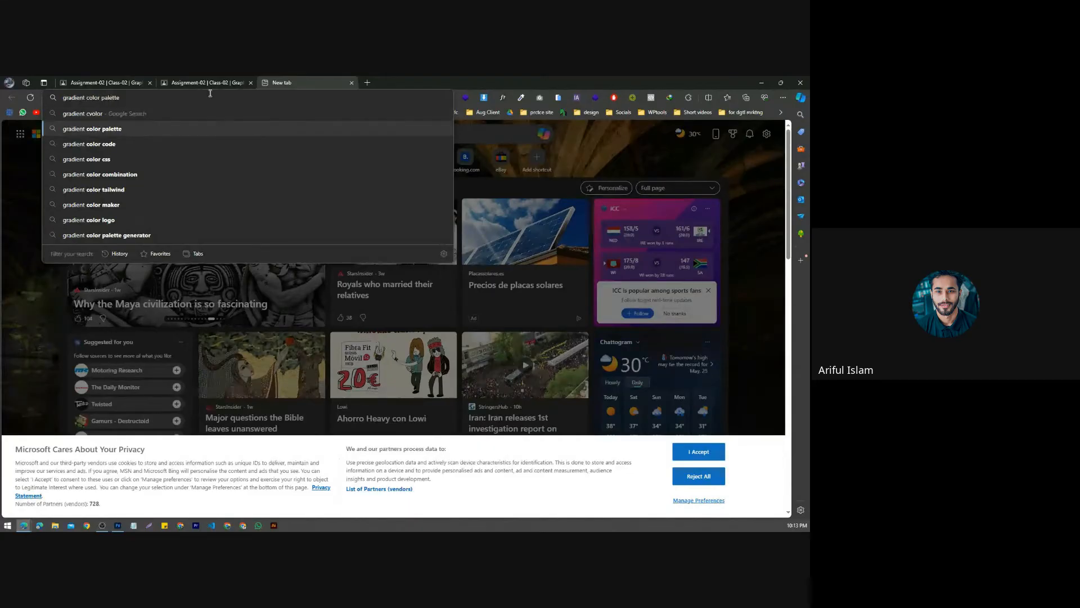
pyautogui.press('Return')
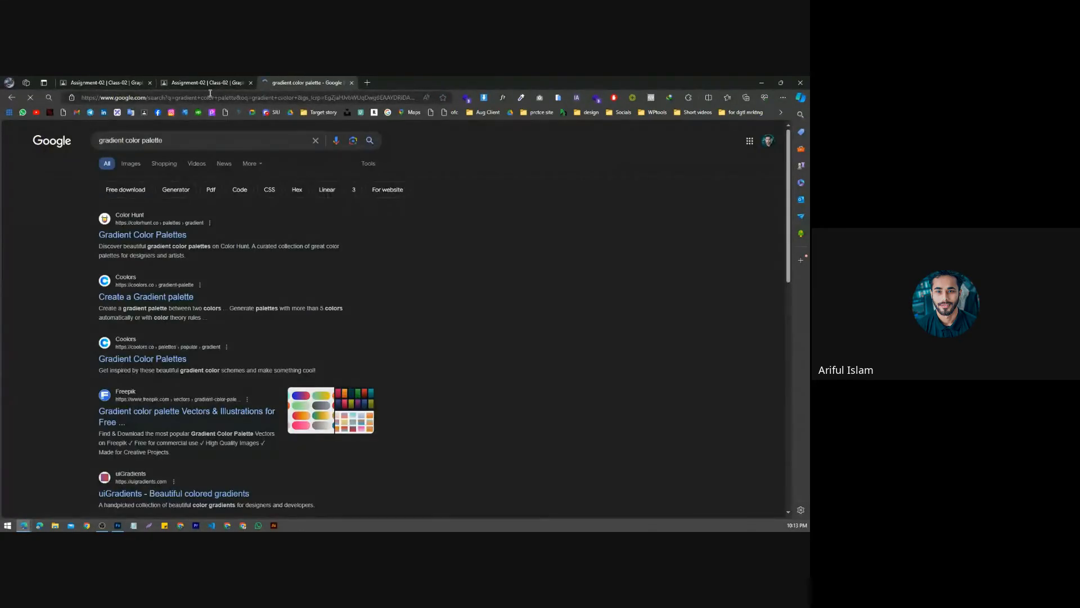
# Step: Shorten the search to "gradient color", show the image results and preview the dark purple-to-teal gradient from Eggradients.com
pyautogui.doubleClick(147, 141)
pyautogui.press('BackSpace')
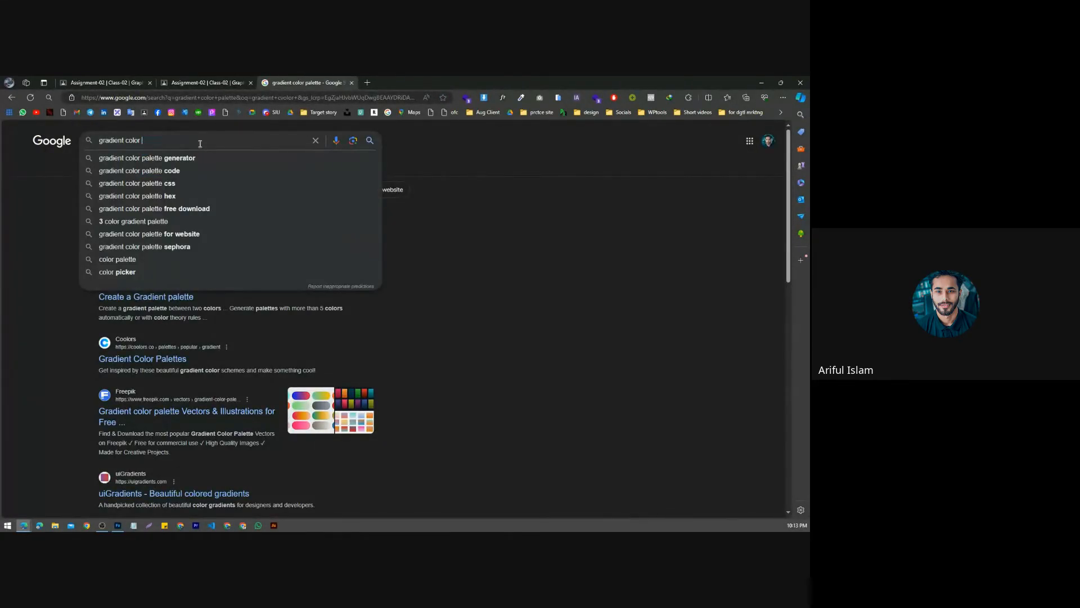
pyautogui.press('Return')
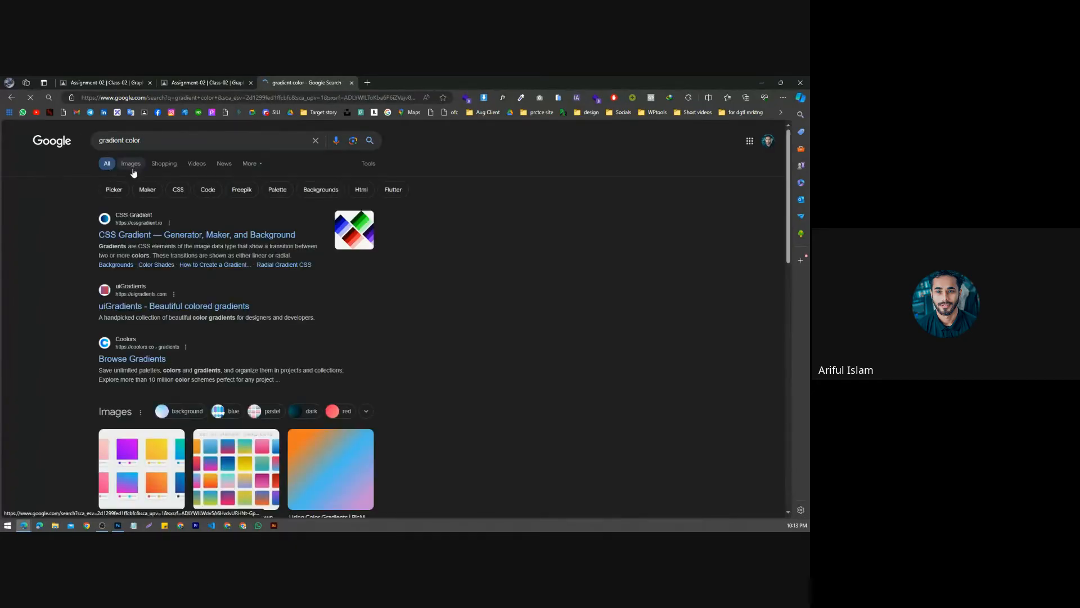
pyautogui.click(131, 164)
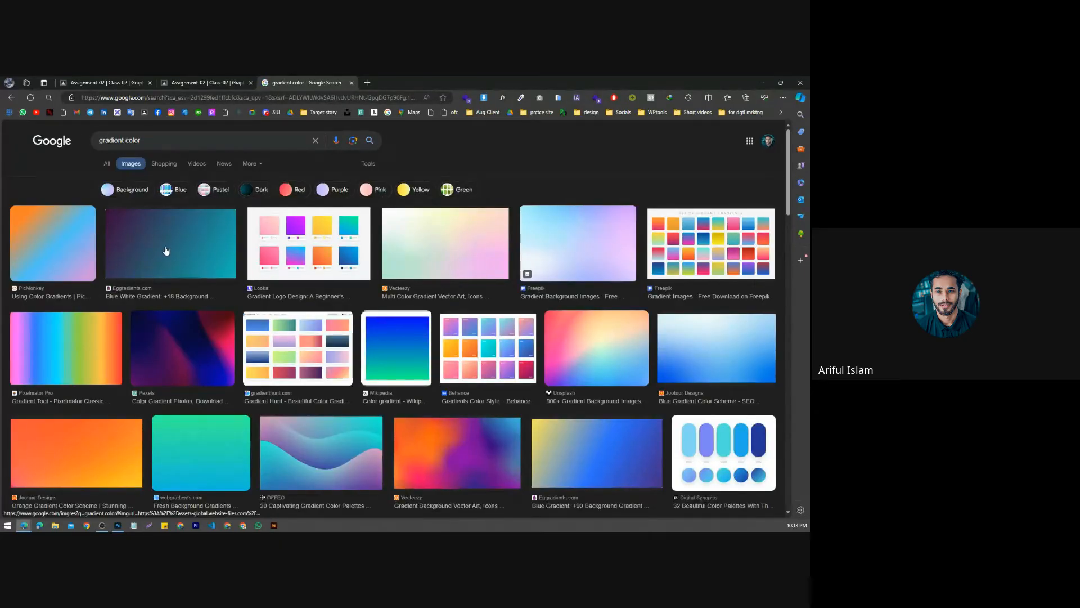
pyautogui.scroll(-2, 225, 259)
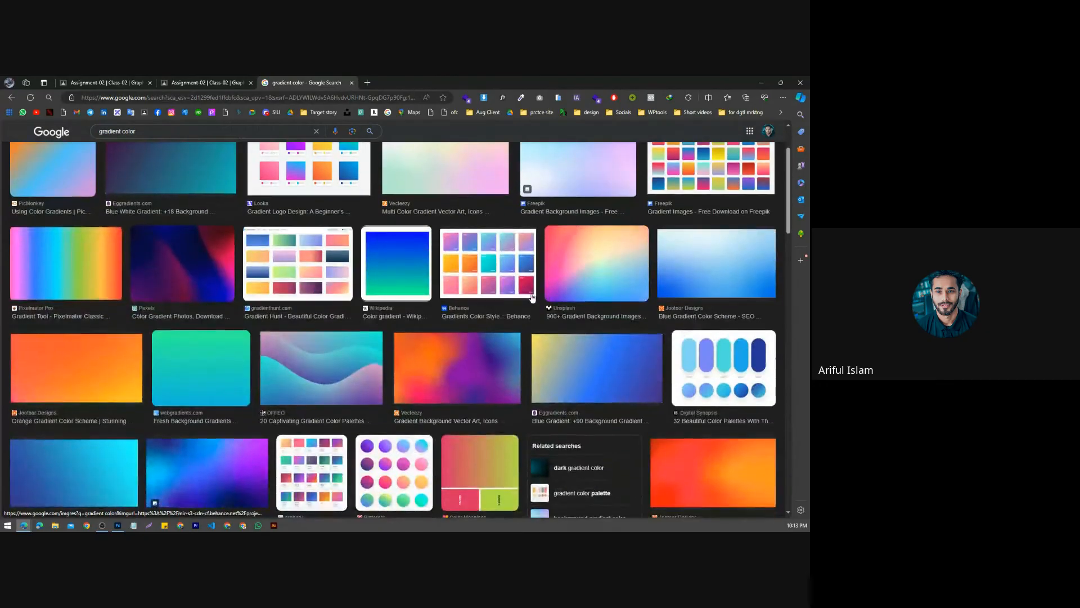
pyautogui.scroll(2, 234, 311)
pyautogui.click(174, 244)
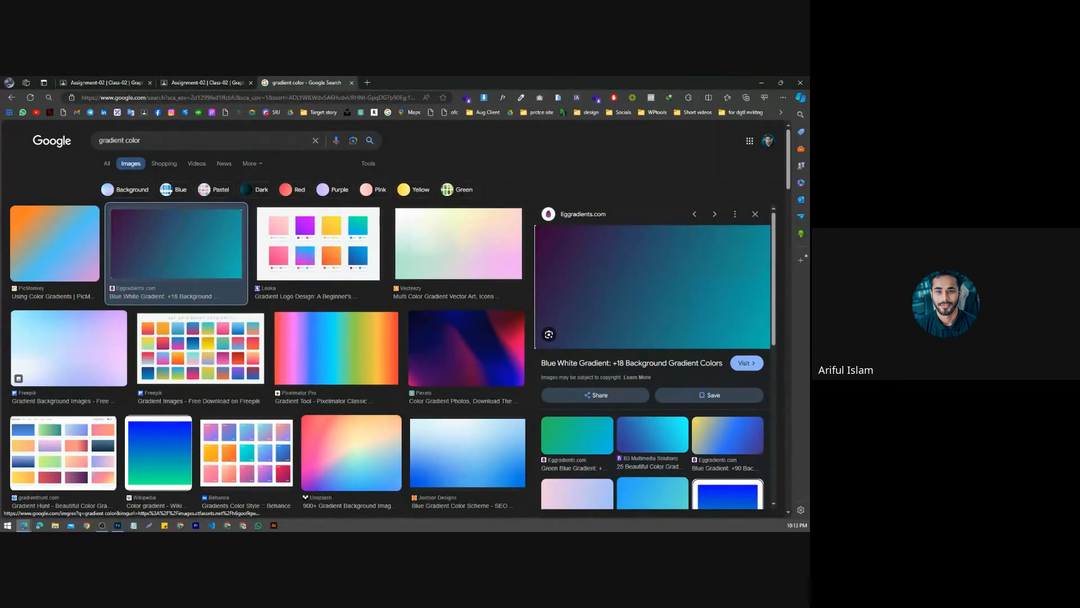
# Step: Annotate the colour transition across the purple-to-teal preview in a screen-capture overlay, and discard the capture
pyautogui.press('Print')
pyautogui.moveTo(425, 178); pyautogui.dragTo(780, 379)
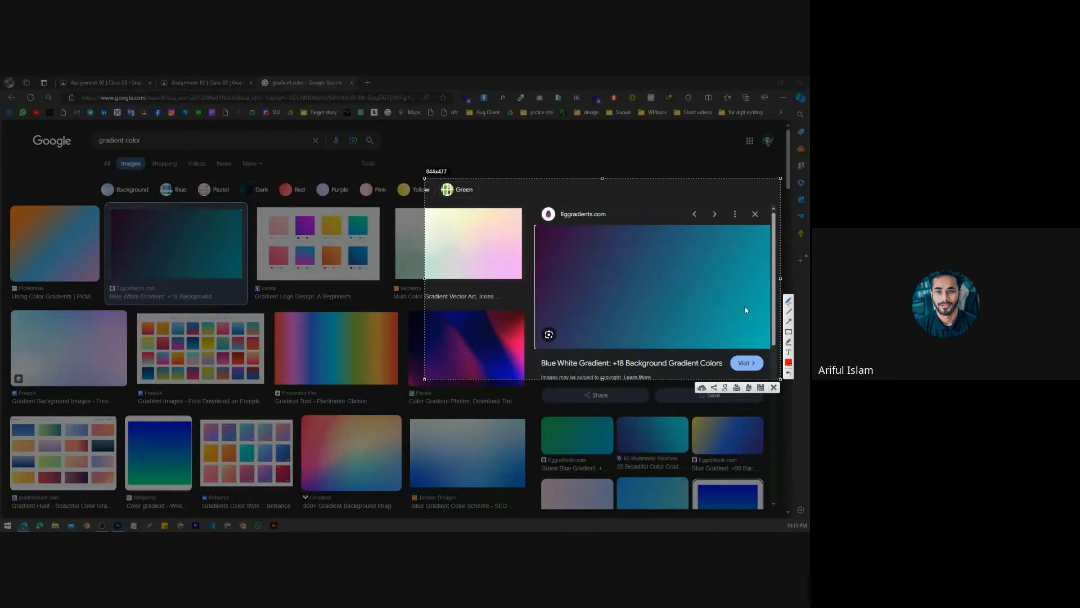
pyautogui.moveTo(759, 328); pyautogui.dragTo(758, 330)
pyautogui.moveTo(657, 273)
pyautogui.mouseDown()
pyautogui.moveTo(646, 292)
pyautogui.moveTo(659, 276)
pyautogui.mouseUp()
pyautogui.moveTo(602, 249)
pyautogui.mouseDown()
pyautogui.moveTo(597, 275)
pyautogui.moveTo(603, 249)
pyautogui.mouseUp()
pyautogui.moveTo(533, 224); pyautogui.dragTo(545, 248)
pyautogui.click(774, 387)
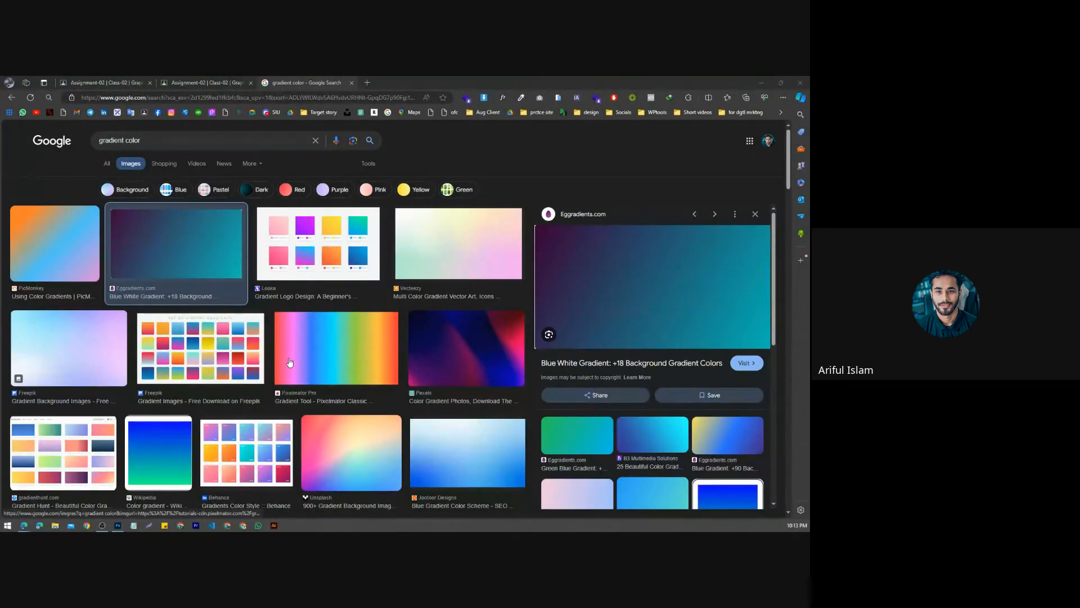
# Step: Look through more gradient image results and minimize the browser to return to Photoshop
pyautogui.scroll(-5, 291, 371)
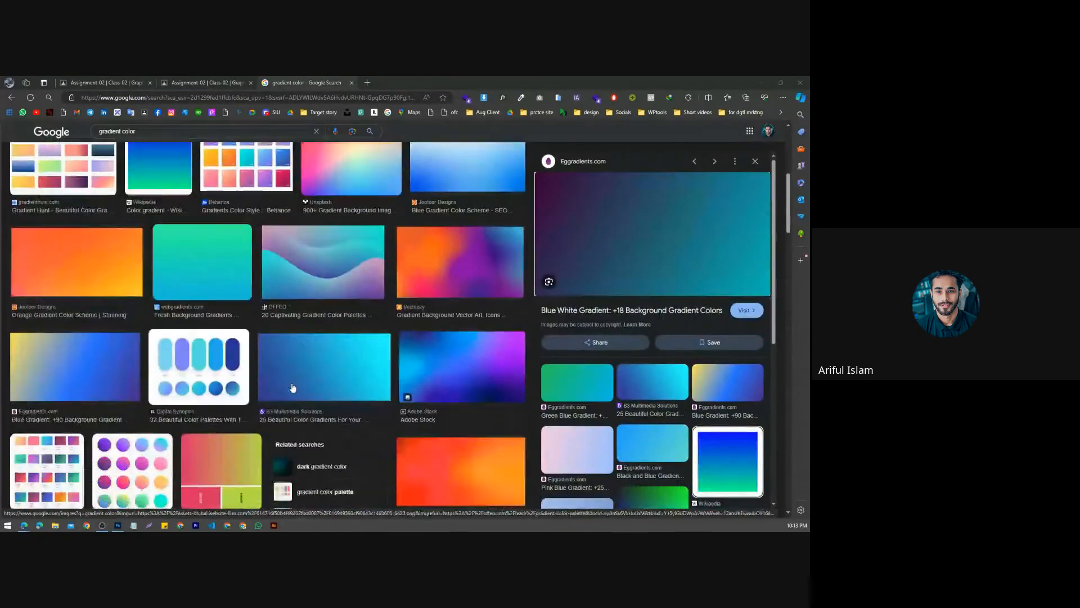
pyautogui.scroll(4, 371, 351)
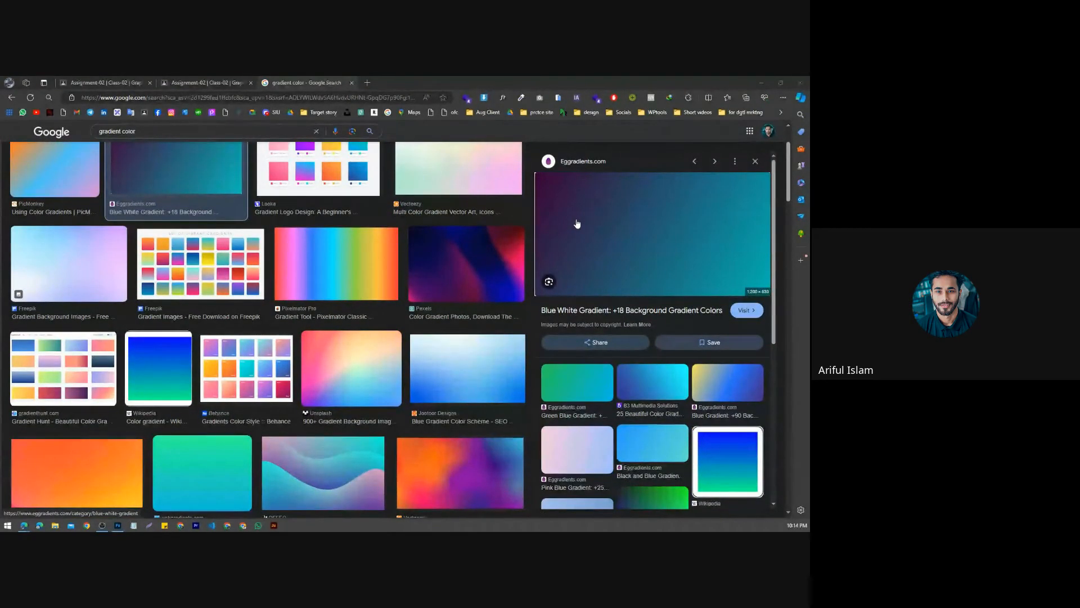
pyautogui.click(762, 83)
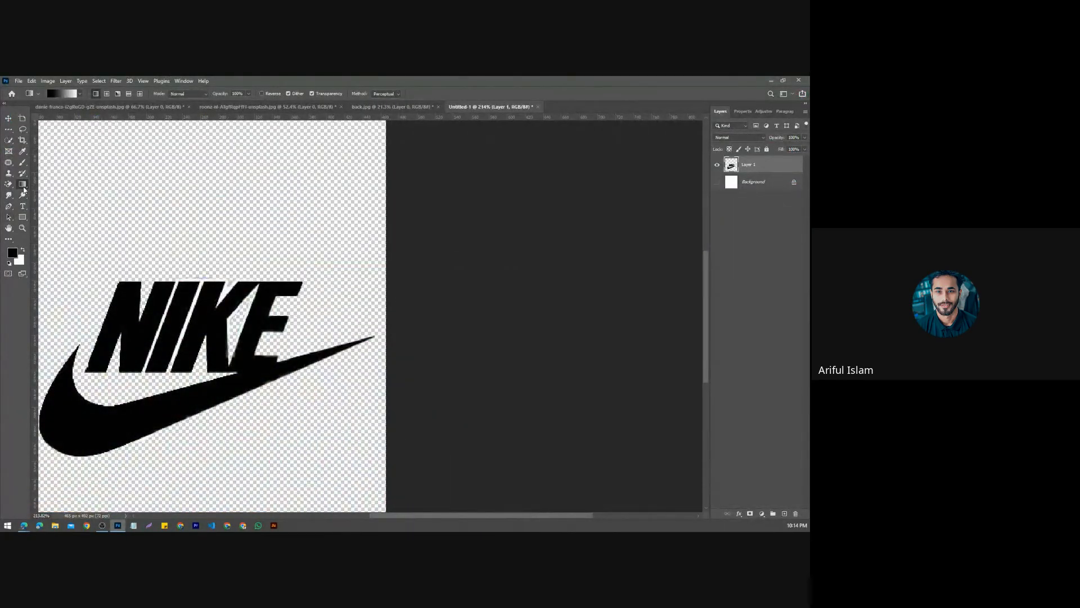
# Step: Create a new document from the recent custom preset of 1024 x 1024 px at 72 ppi
pyautogui.rightClick(23, 189)
pyautogui.click(11, 94)
pyautogui.click(19, 80)
pyautogui.click(27, 92)
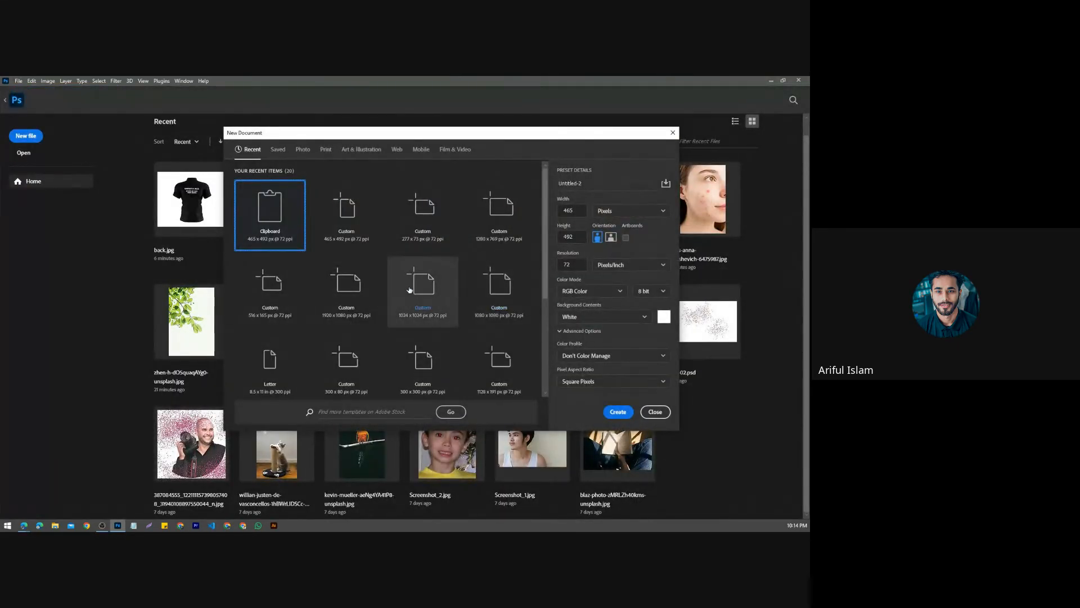
pyautogui.doubleClick(419, 288)
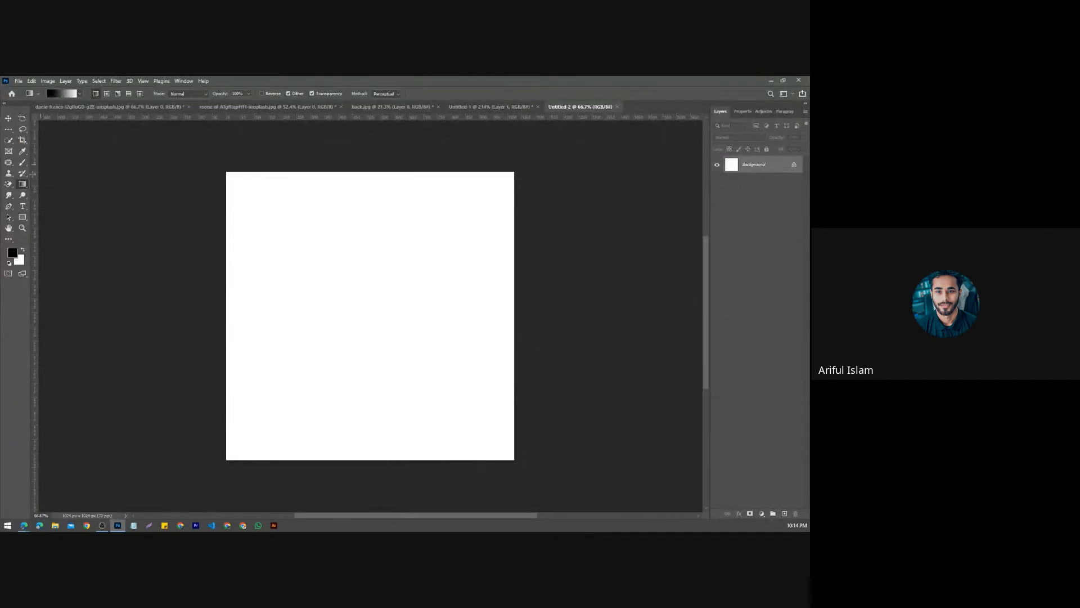
# Step: Apply a black-to-white linear gradient with the Gradient Tool, running from the upper part of the canvas down past its middle
pyautogui.rightClick(24, 185)
pyautogui.click(56, 184)
pyautogui.rightClick(24, 185)
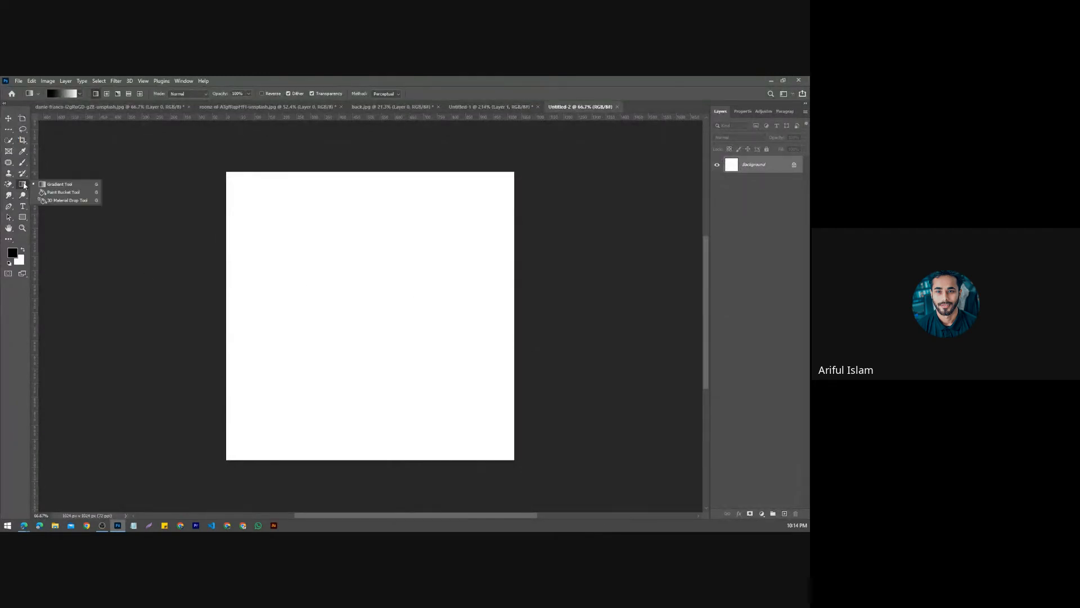
pyautogui.click(75, 185)
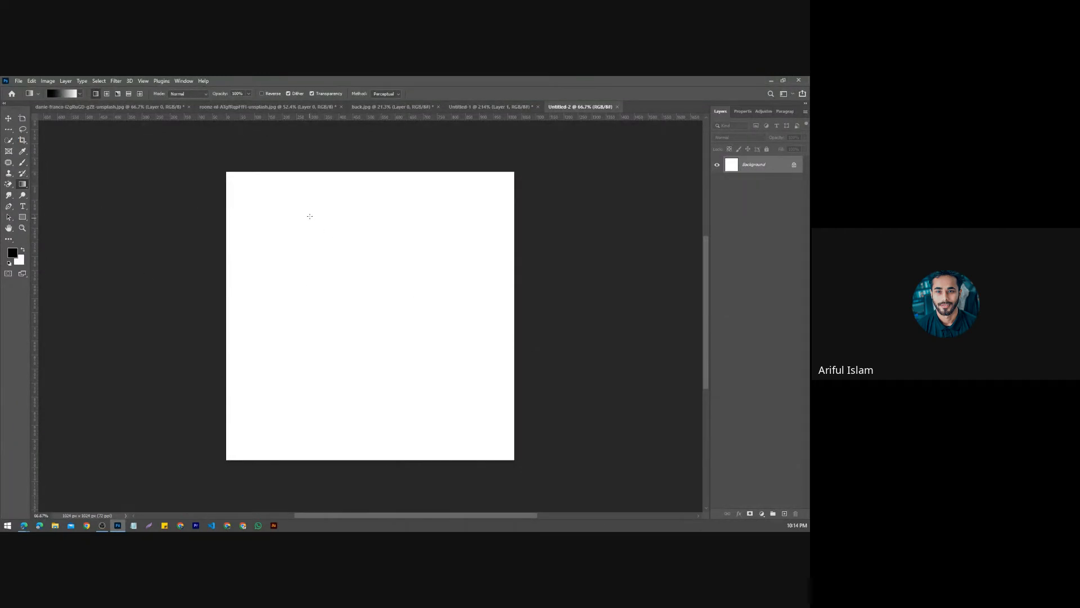
pyautogui.moveTo(309, 206); pyautogui.dragTo(326, 343)
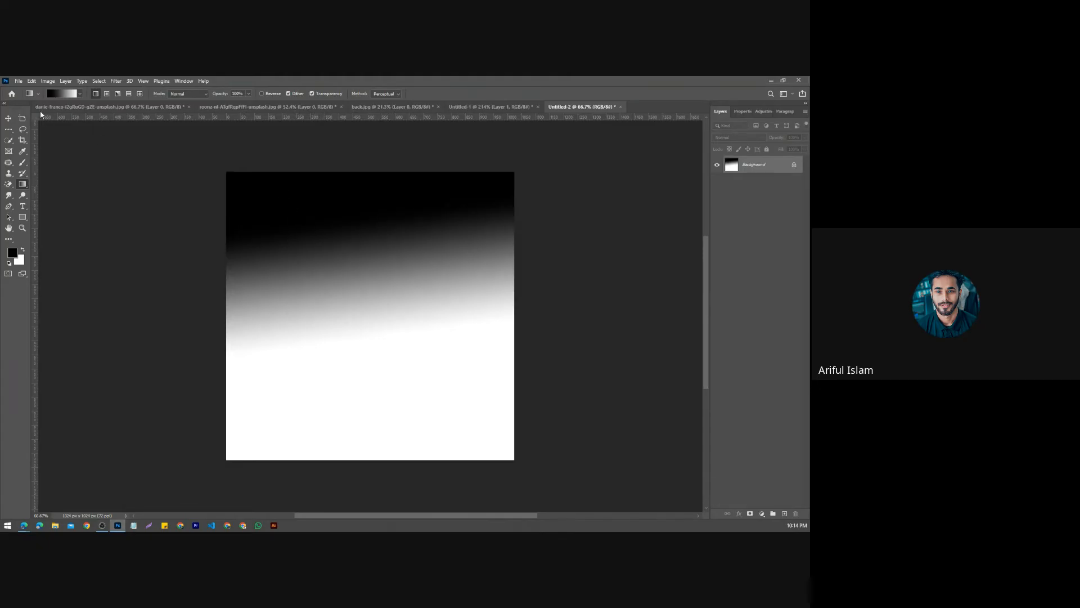
# Step: Circle the black, grey and white areas of the gradient in red in a screen-capture overlay, and discard the capture
pyautogui.press('Print')
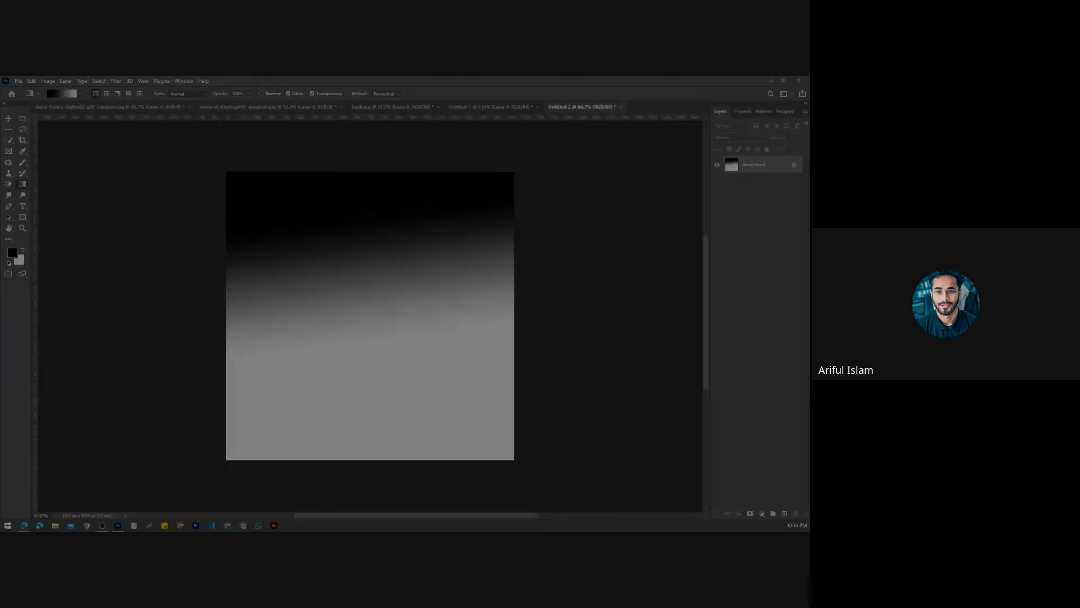
pyautogui.moveTo(176, 114); pyautogui.dragTo(536, 407)
pyautogui.click(544, 329)
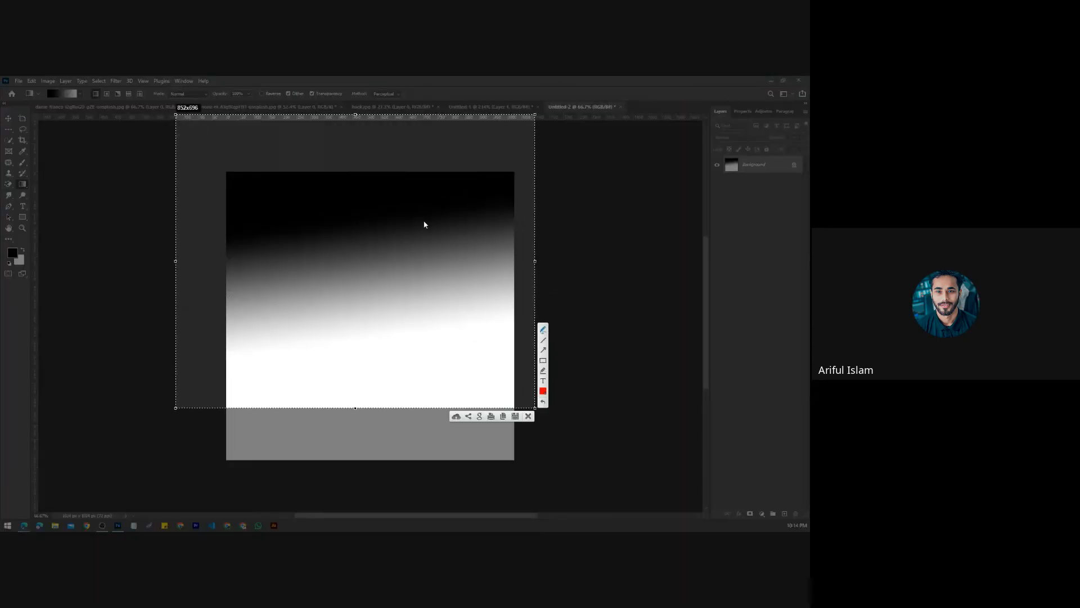
pyautogui.moveTo(398, 176)
pyautogui.mouseDown()
pyautogui.moveTo(375, 224)
pyautogui.moveTo(401, 177)
pyautogui.mouseUp()
pyautogui.moveTo(413, 239)
pyautogui.mouseDown()
pyautogui.moveTo(451, 261)
pyautogui.moveTo(416, 242)
pyautogui.mouseUp()
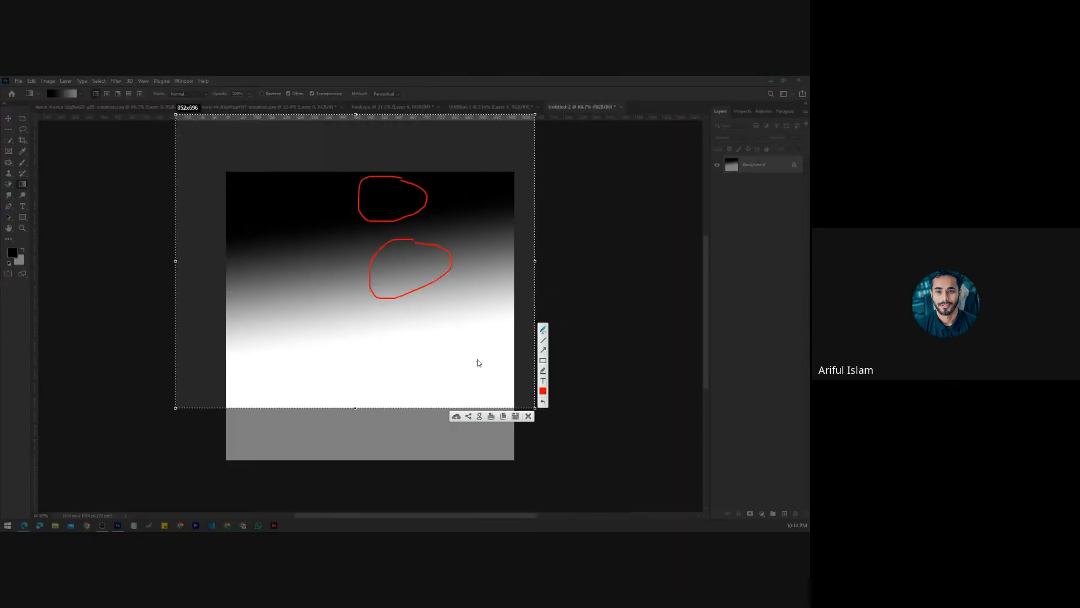
pyautogui.moveTo(475, 363)
pyautogui.mouseDown()
pyautogui.moveTo(455, 355)
pyautogui.moveTo(465, 350)
pyautogui.mouseUp()
pyautogui.click(528, 416)
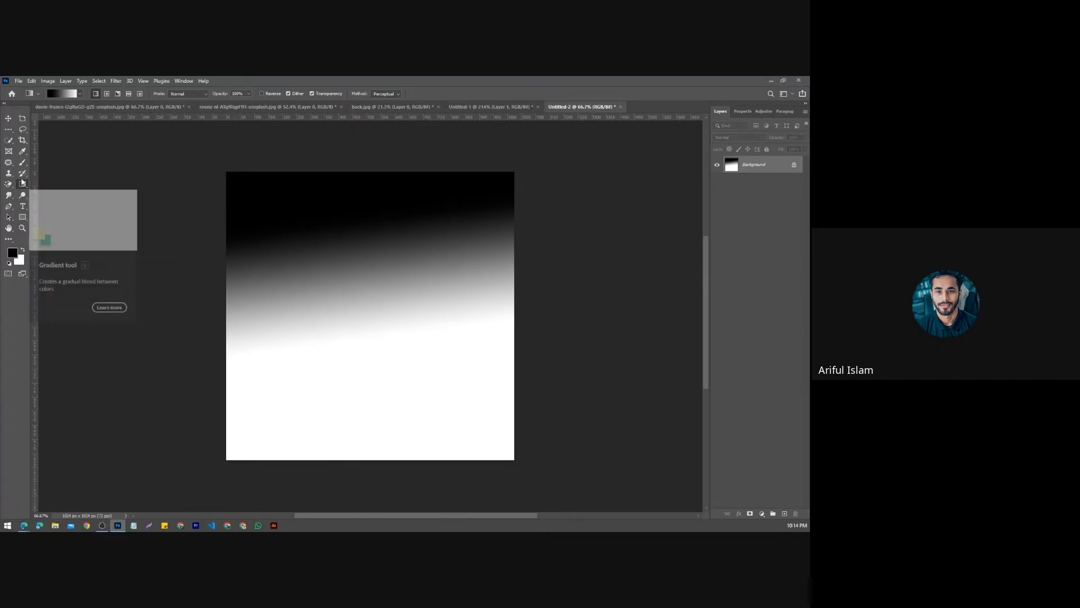
# Step: Activate the Quick Selection Tool, outline its tool options in red in a screen-capture overlay, and discard the capture
pyautogui.click(7, 142)
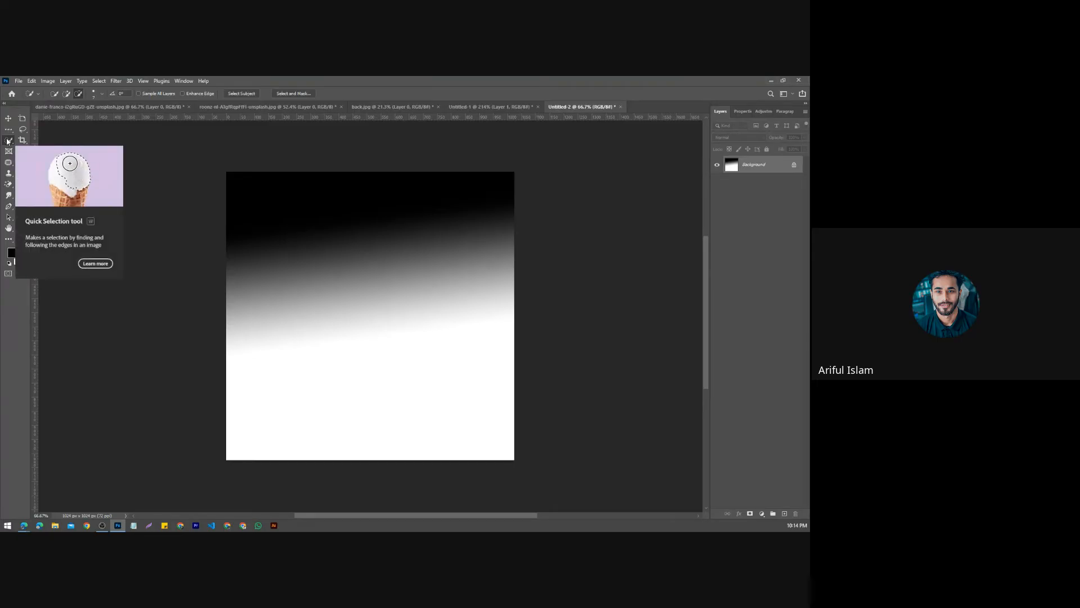
pyautogui.press('Print')
pyautogui.moveTo(3, 78); pyautogui.dragTo(465, 164)
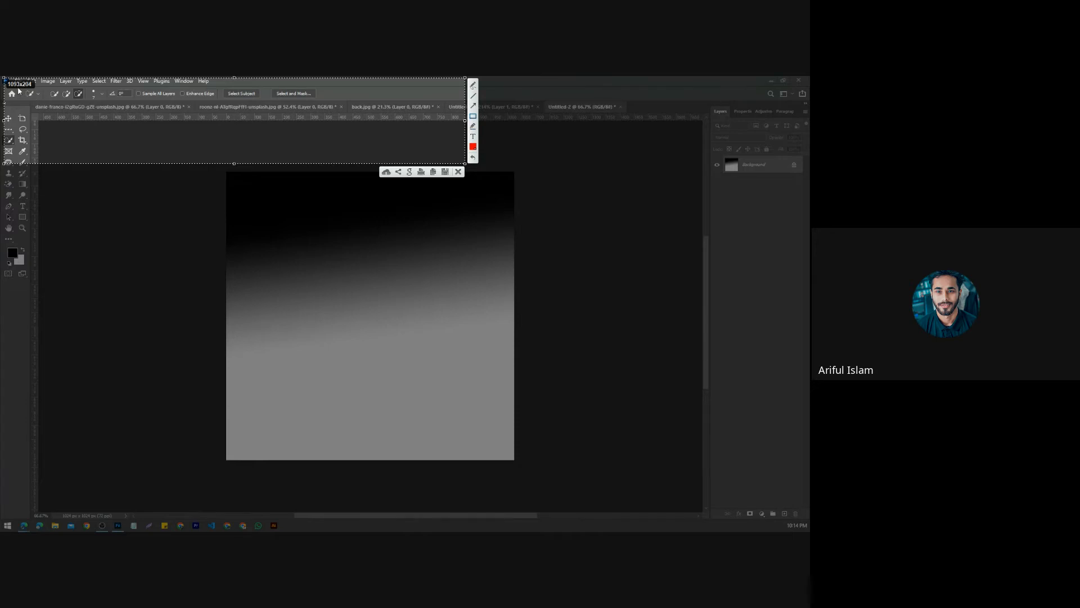
pyautogui.moveTo(19, 89); pyautogui.dragTo(353, 102)
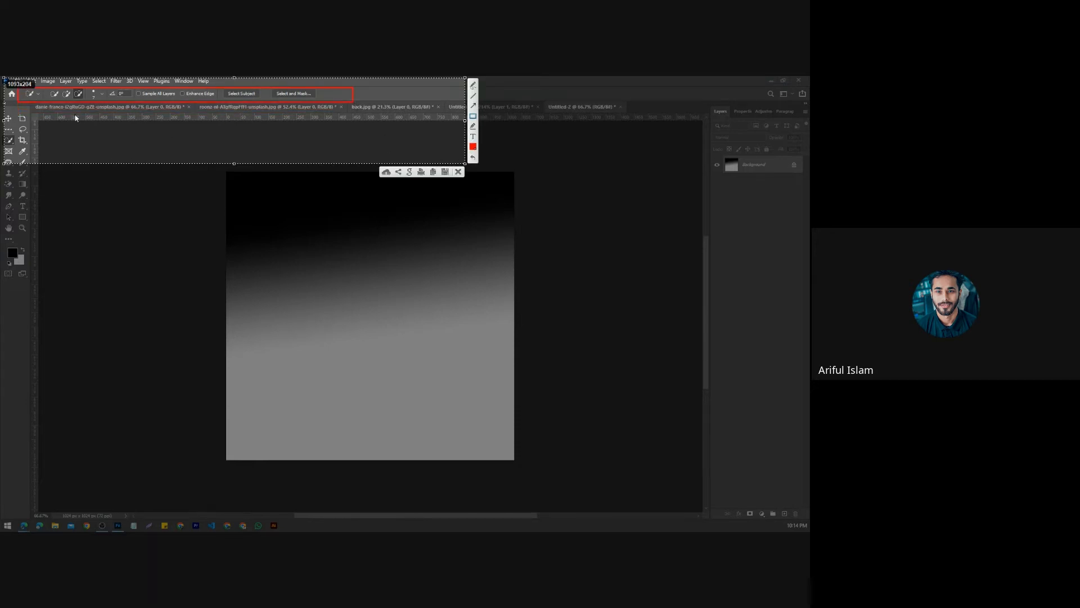
pyautogui.moveTo(6, 129); pyautogui.dragTo(16, 148)
pyautogui.moveTo(78, 95); pyautogui.dragTo(218, 97)
pyautogui.click(458, 172)
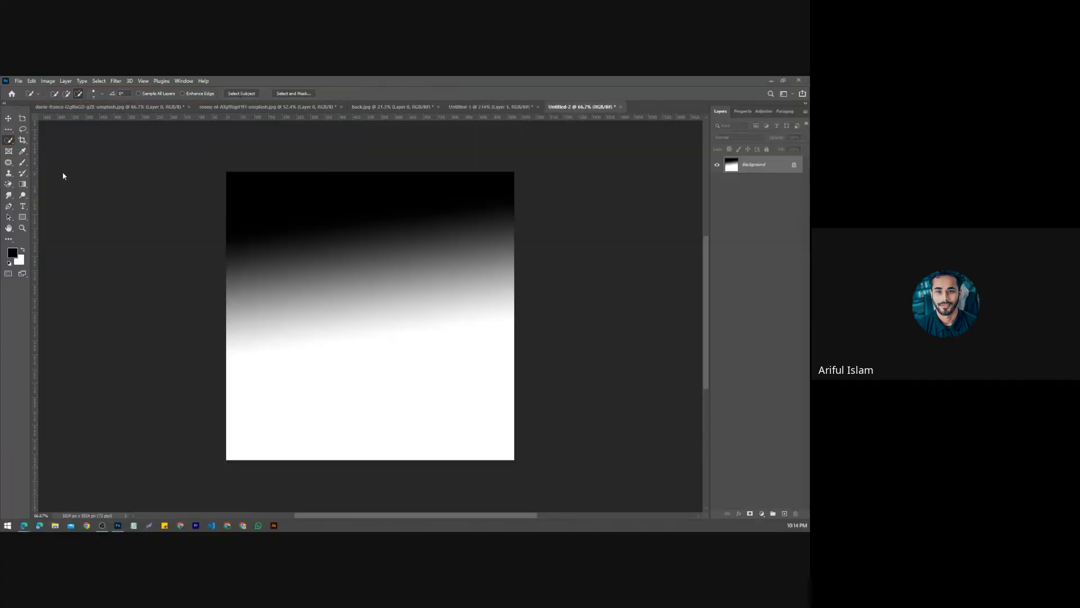
# Step: Switch to the Patch Tool and back to the Gradient Tool, outline the gradient options in a screen-capture overlay, and discard the capture
pyautogui.click(8, 162)
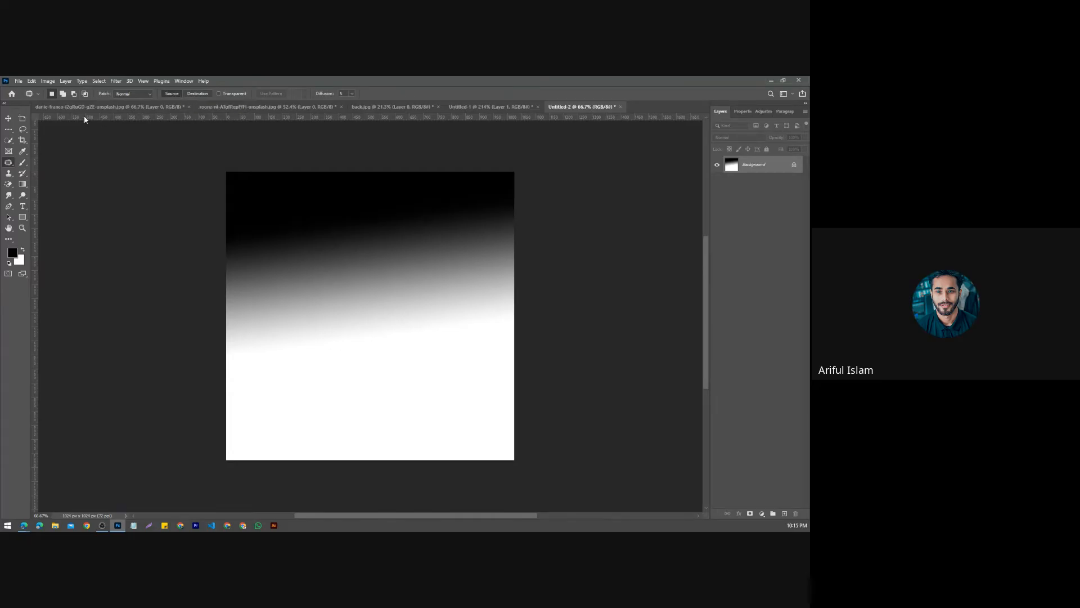
pyautogui.click(23, 184)
pyautogui.press('Print')
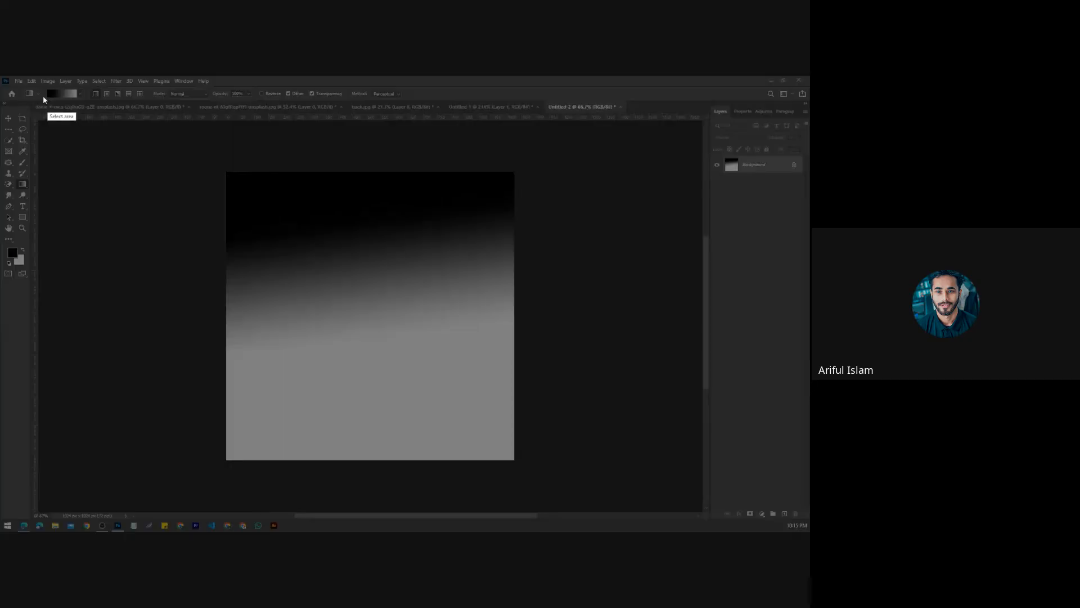
pyautogui.moveTo(7, 79); pyautogui.dragTo(466, 179)
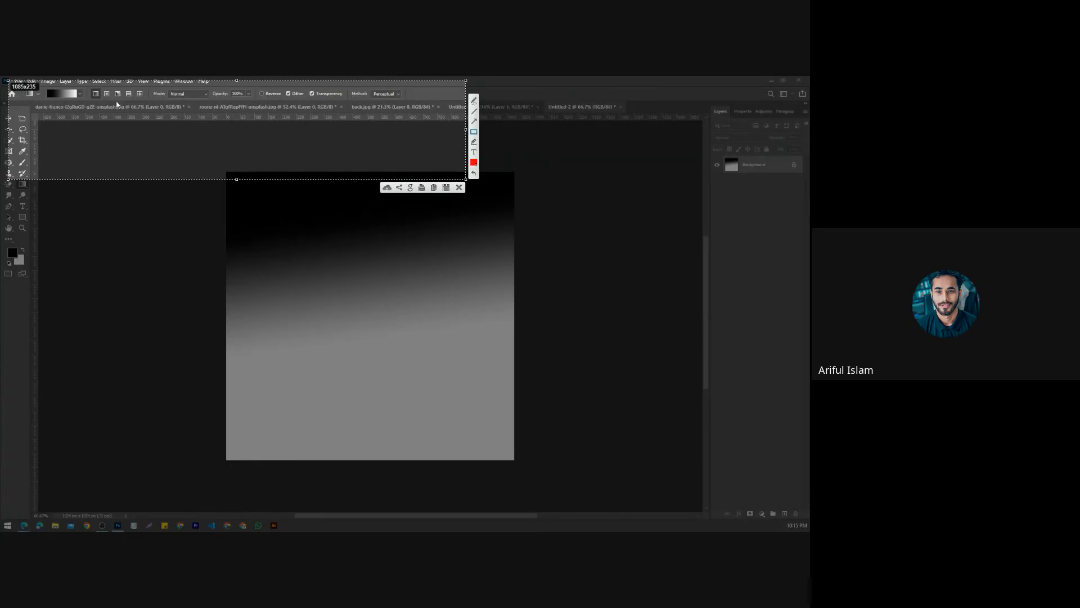
pyautogui.moveTo(36, 89)
pyautogui.mouseDown()
pyautogui.moveTo(370, 116)
pyautogui.moveTo(427, 109)
pyautogui.mouseUp()
pyautogui.click(461, 186)
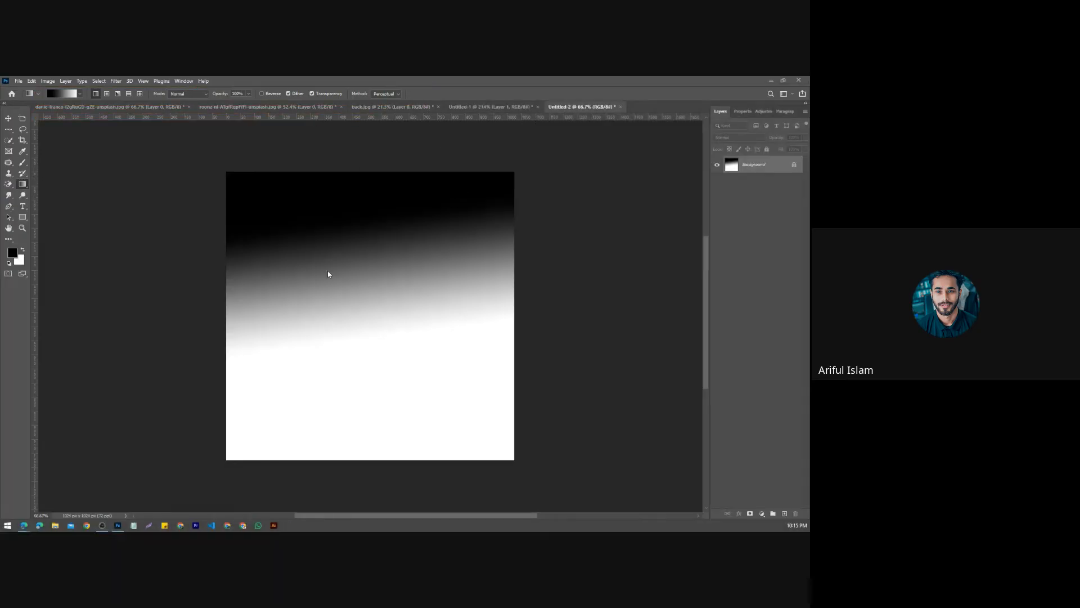
# Step: Apply the first Purples preset, a pink-to-purple gradient, diagonally from the canvas's upper-left area to its lower-right area
pyautogui.click(80, 94)
pyautogui.click(19, 111)
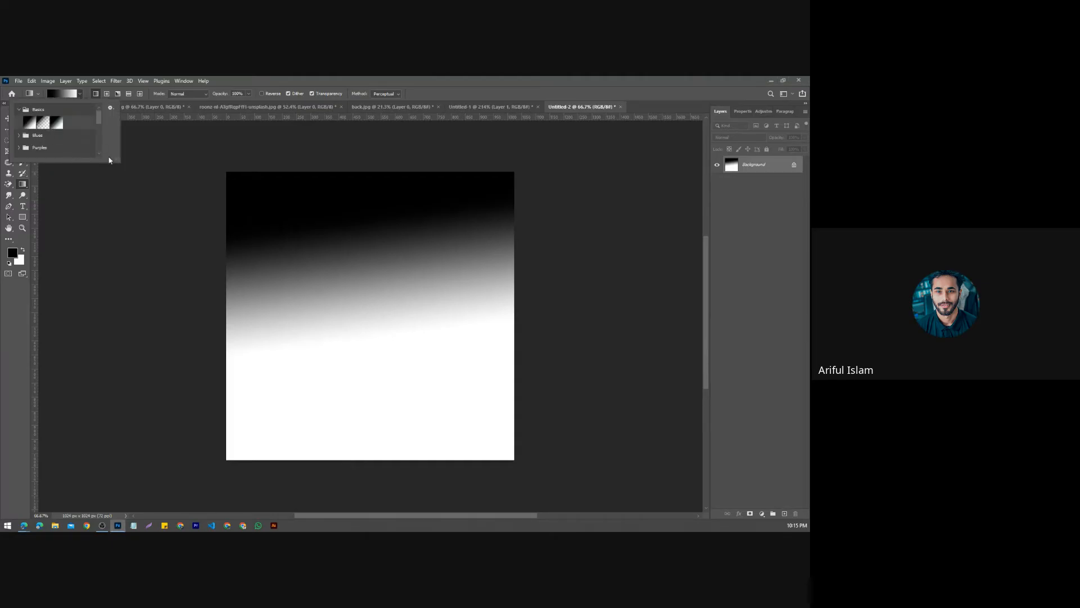
pyautogui.moveTo(117, 161); pyautogui.dragTo(149, 262)
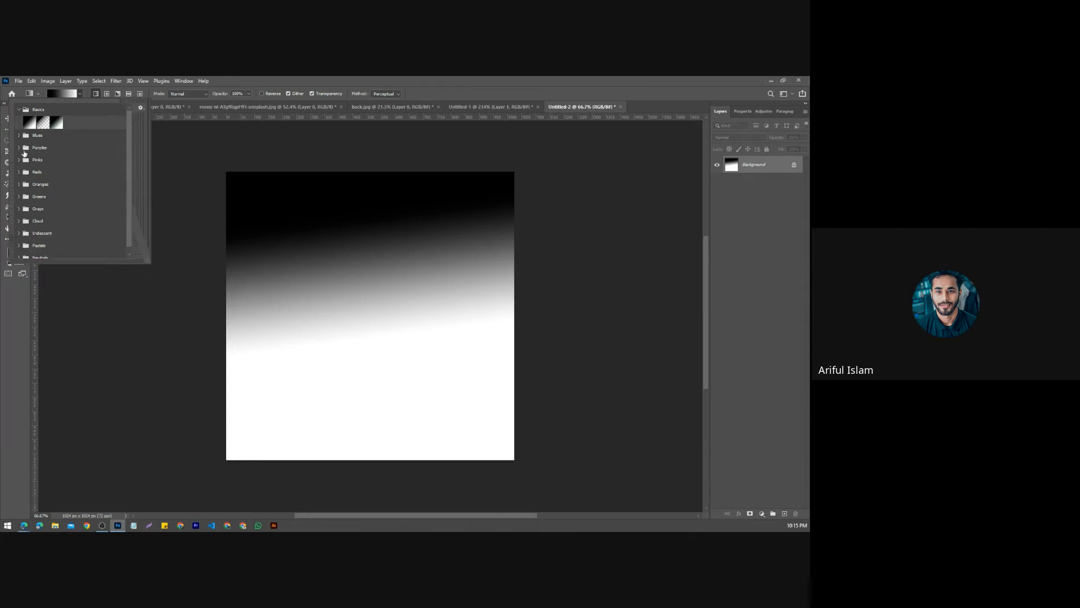
pyautogui.click(19, 147)
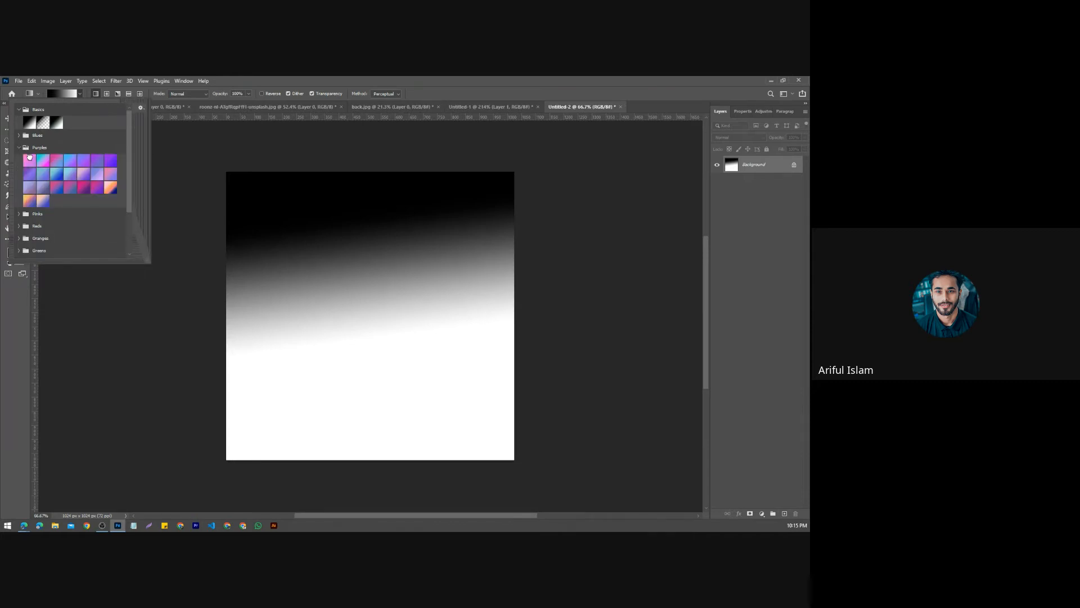
pyautogui.click(30, 159)
pyautogui.click(29, 303)
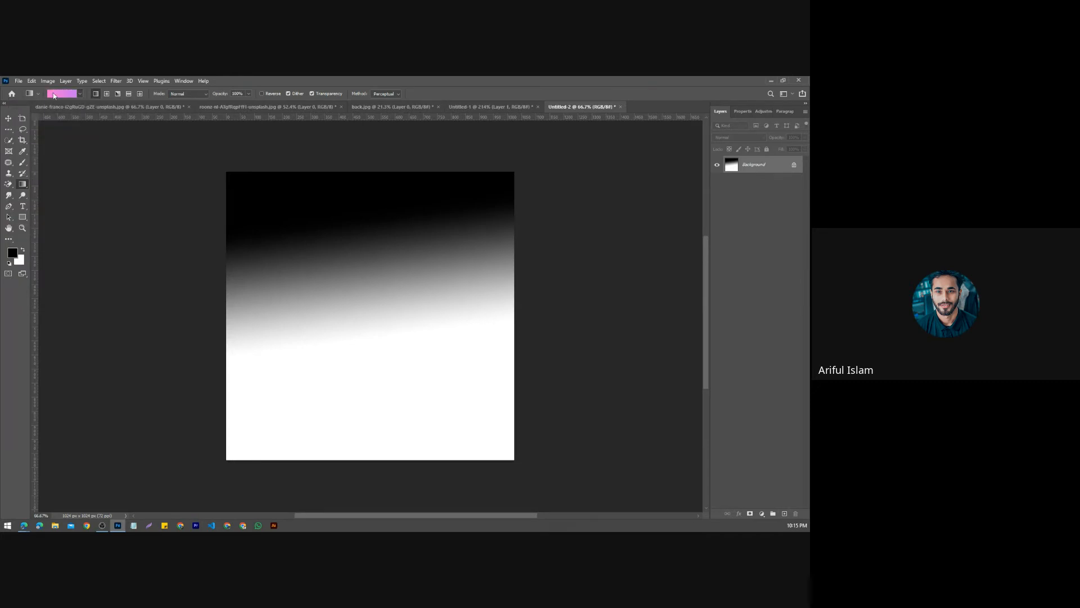
pyautogui.moveTo(279, 232); pyautogui.dragTo(403, 424)
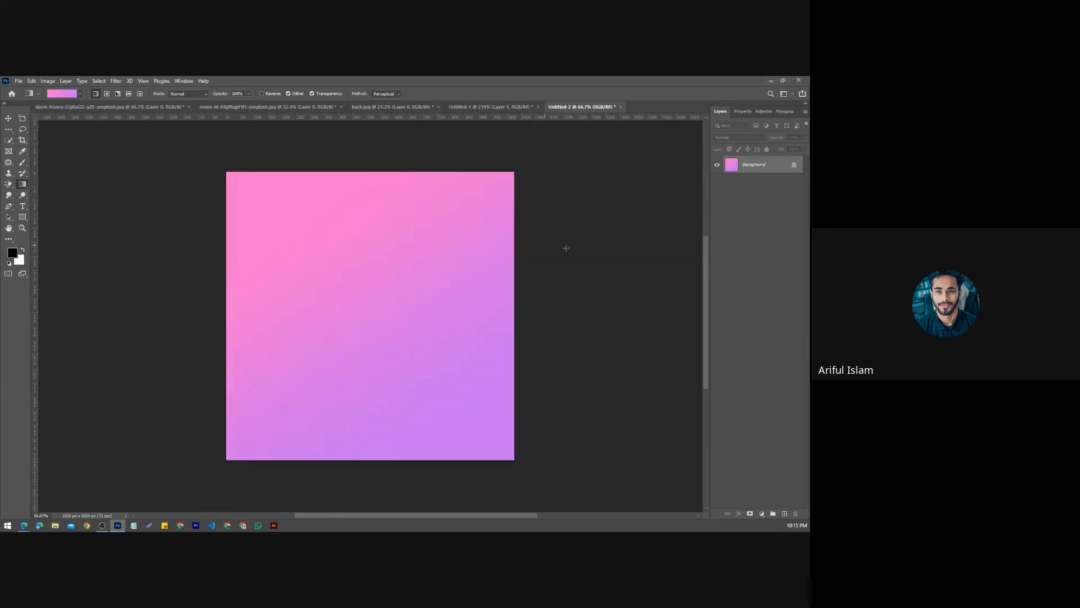
# Step: Activate the Move Tool and show the Gradients panel
pyautogui.click(183, 80)
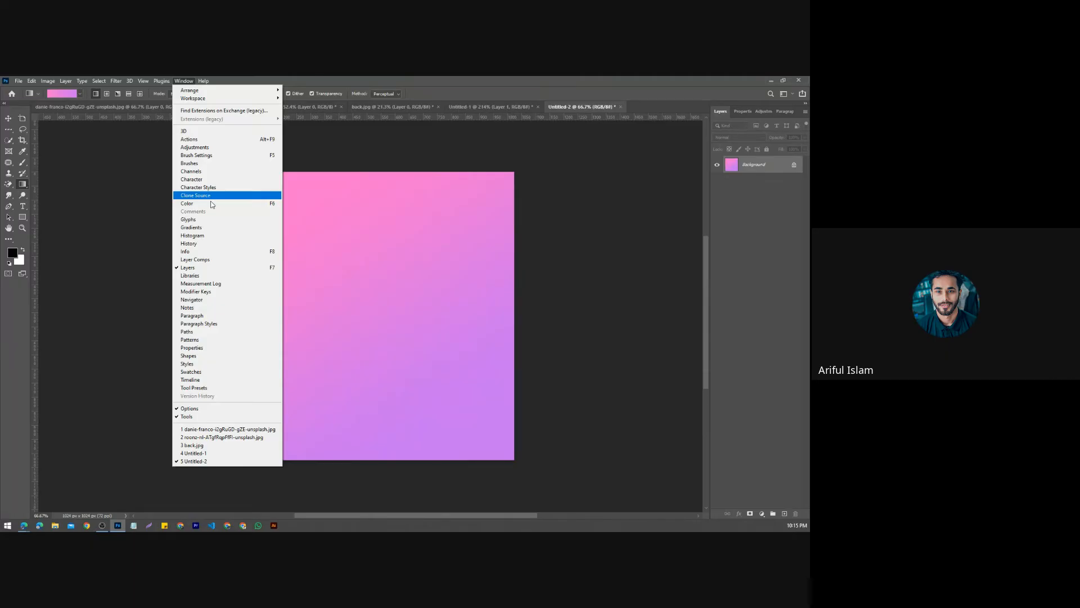
pyautogui.click(217, 227)
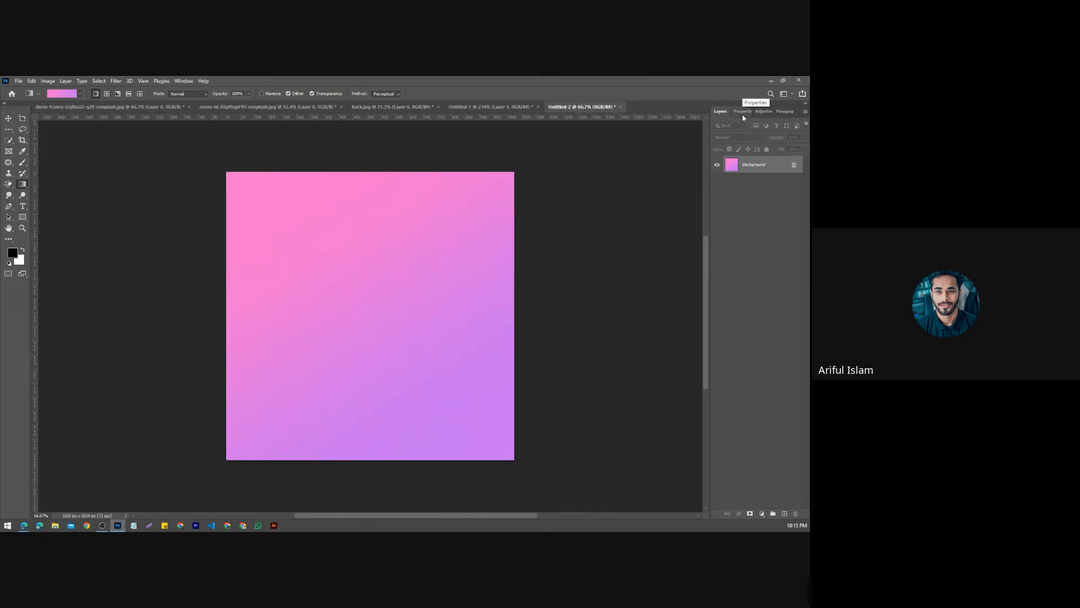
pyautogui.click(8, 118)
pyautogui.click(185, 81)
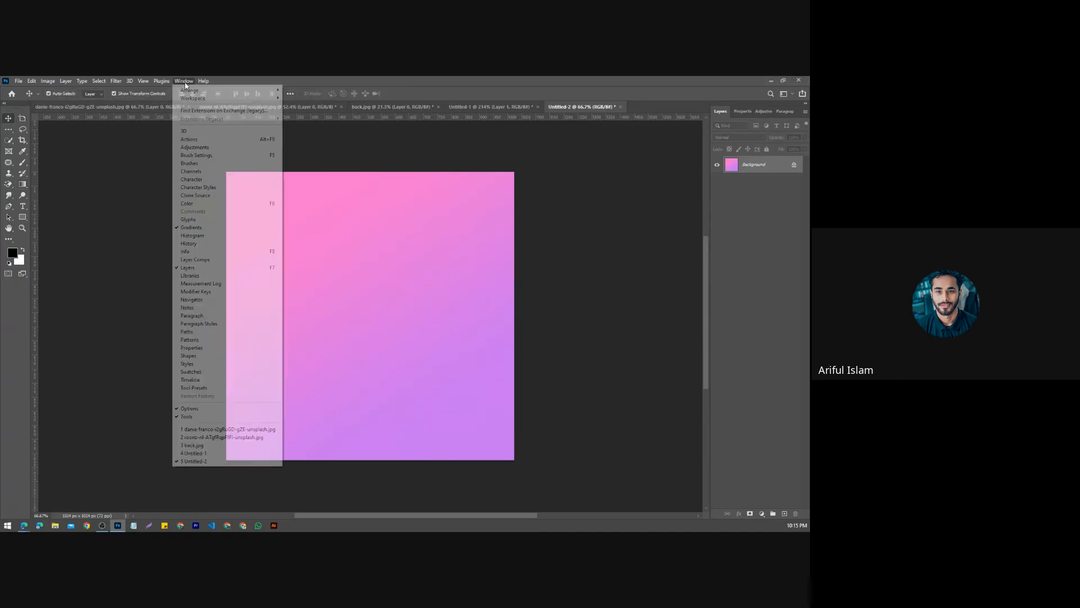
pyautogui.click(207, 228)
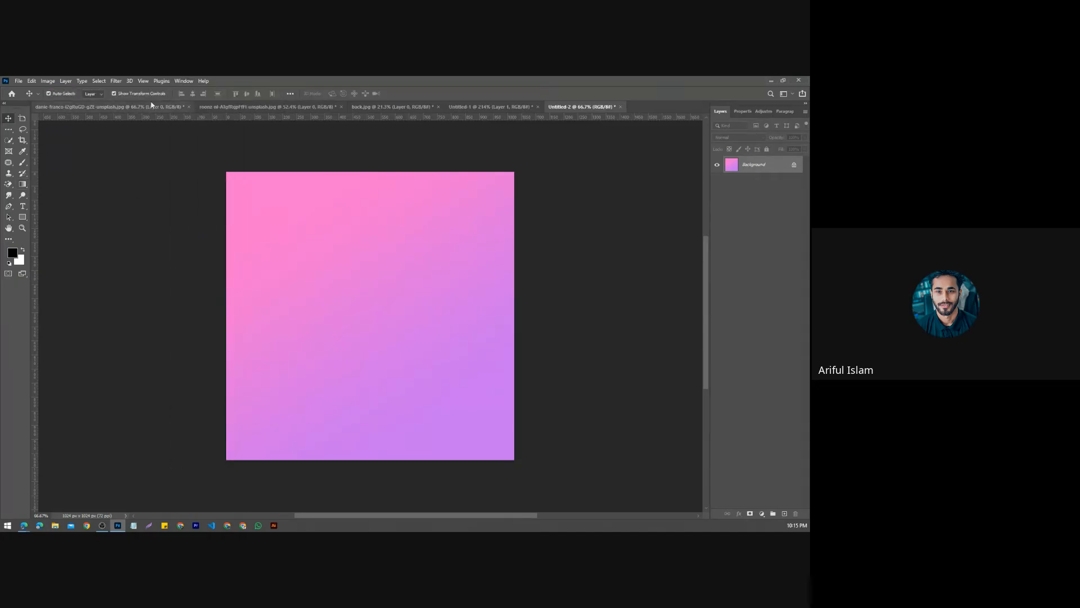
pyautogui.click(184, 81)
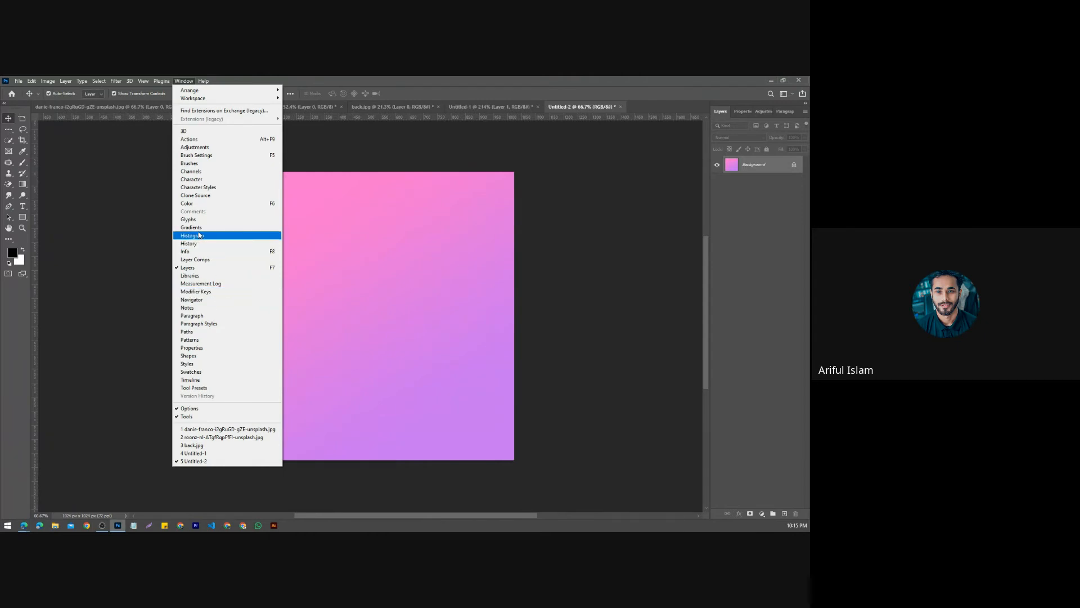
pyautogui.click(204, 227)
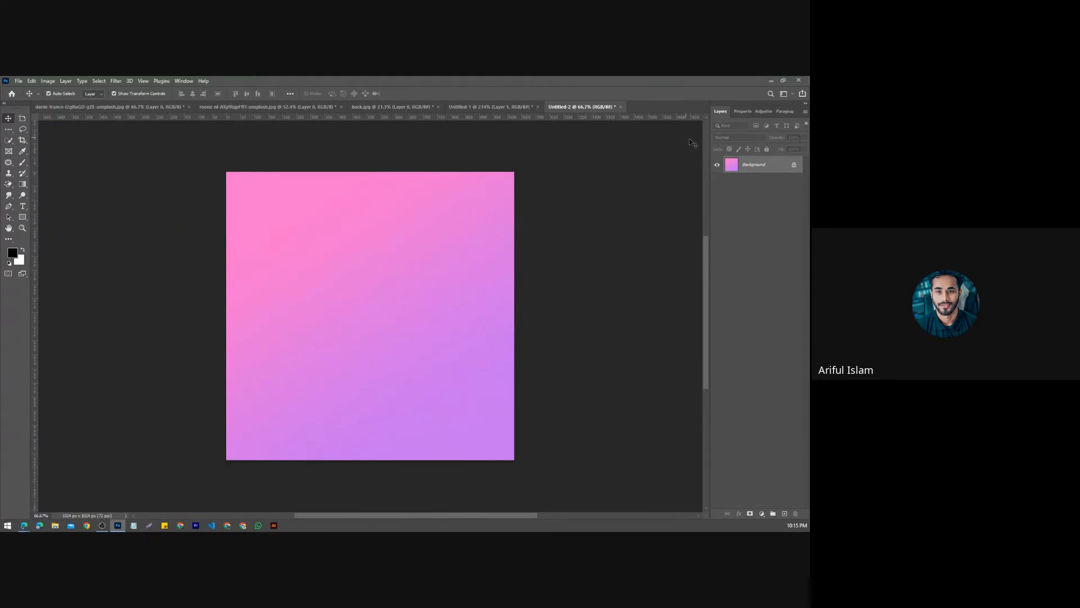
# Step: Undock the Layers panel group and split Properties, Adjustments and Paragraph off into separate floating panels
pyautogui.moveTo(742, 111); pyautogui.dragTo(405, 173)
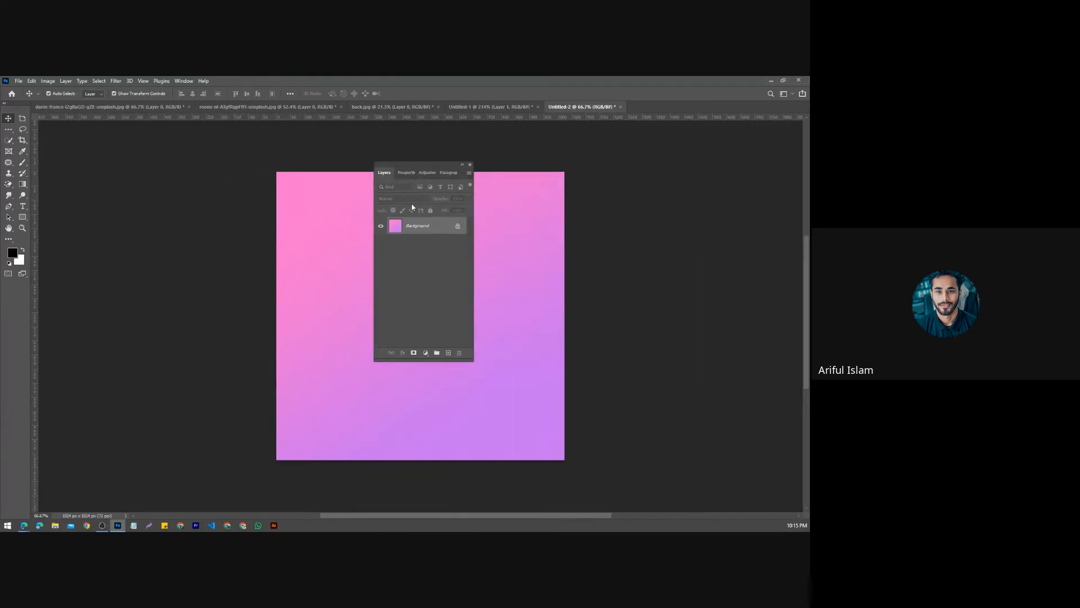
pyautogui.click(469, 173)
pyautogui.click(470, 172)
pyautogui.moveTo(401, 173); pyautogui.dragTo(116, 236)
pyautogui.moveTo(408, 172); pyautogui.dragTo(627, 198)
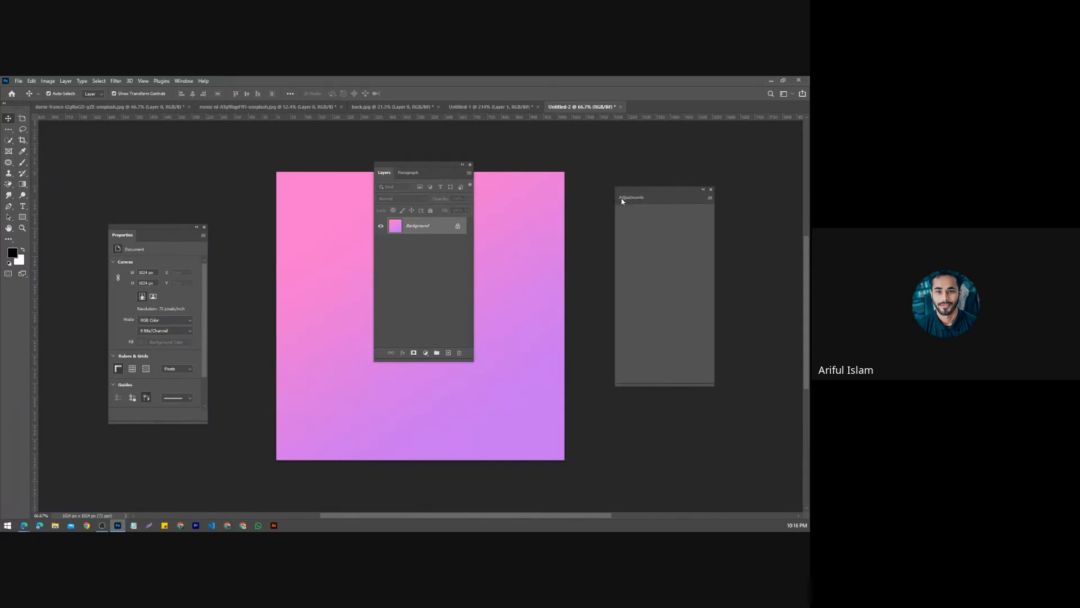
pyautogui.moveTo(407, 172); pyautogui.dragTo(269, 185)
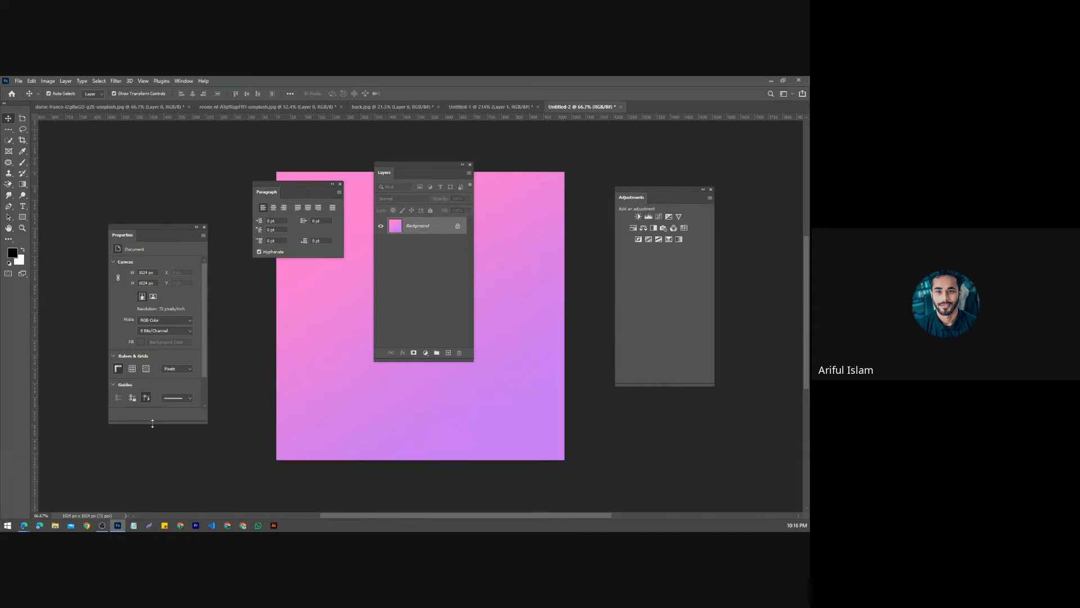
pyautogui.click(184, 81)
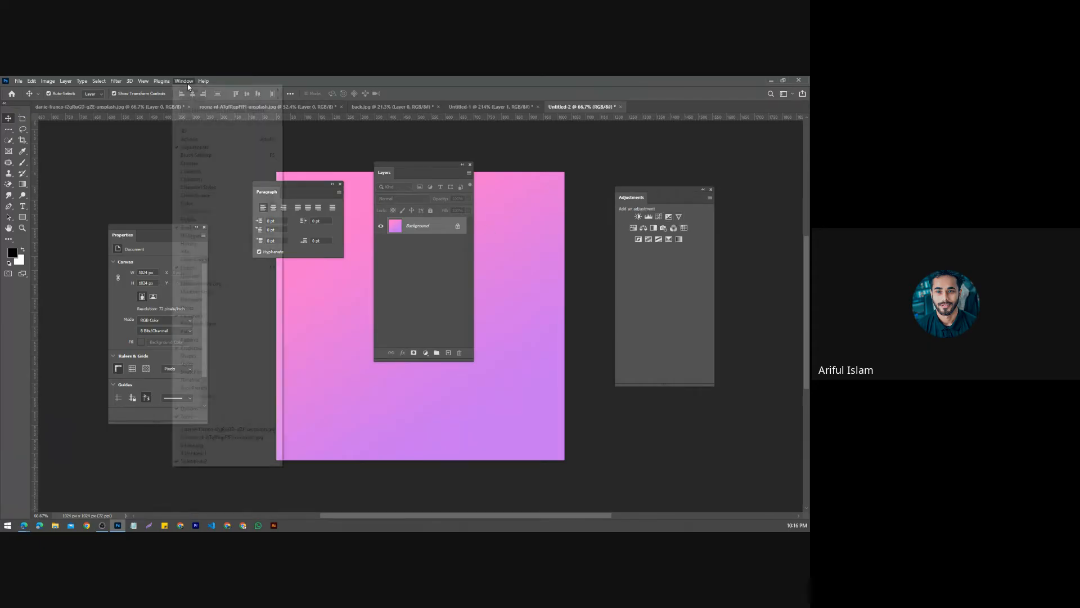
pyautogui.click(203, 237)
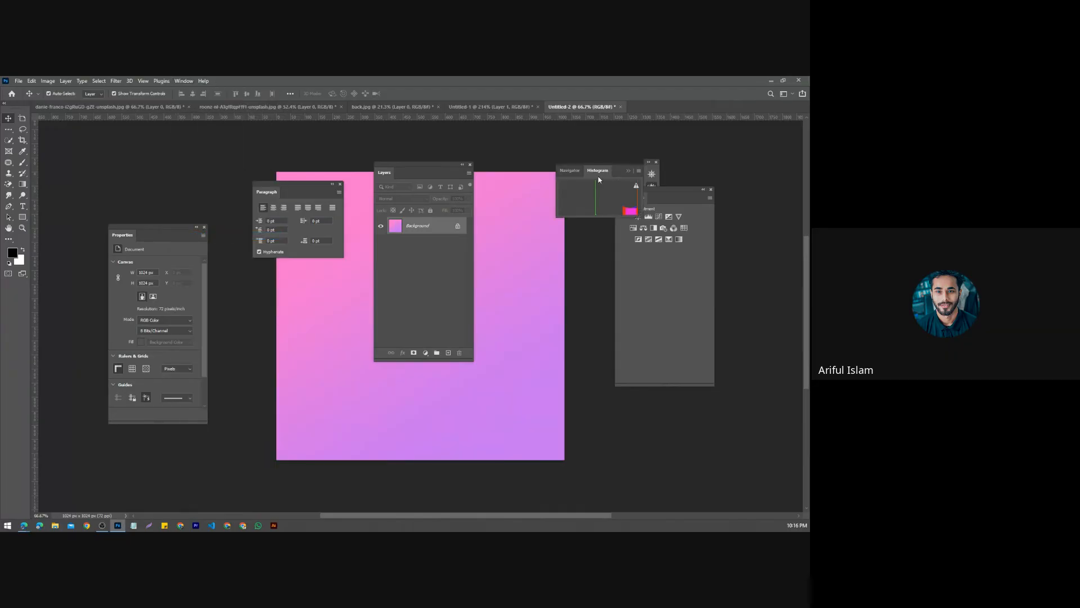
pyautogui.click(656, 164)
# Step: Place the floating Gradients panel below the Paragraph panel and move the Properties panel closer to it
pyautogui.click(184, 80)
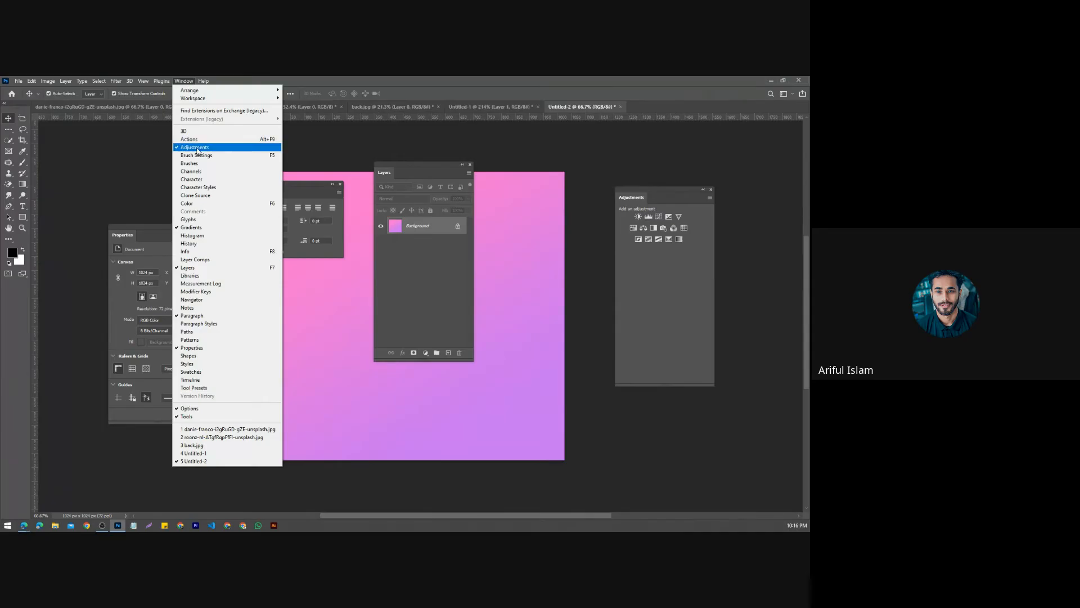
pyautogui.click(184, 81)
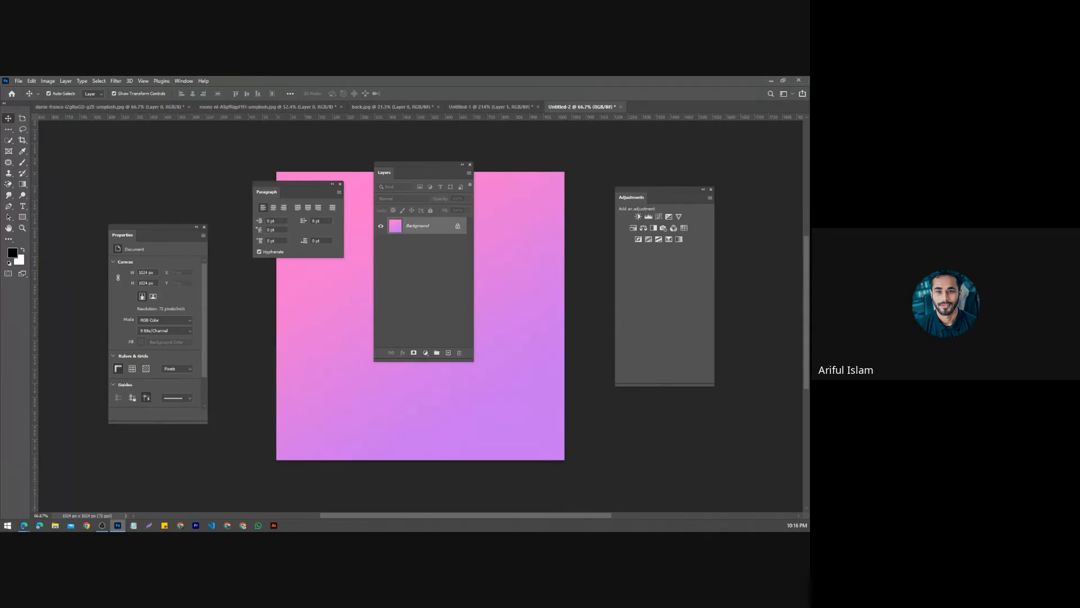
pyautogui.moveTo(496, 206); pyautogui.dragTo(283, 289)
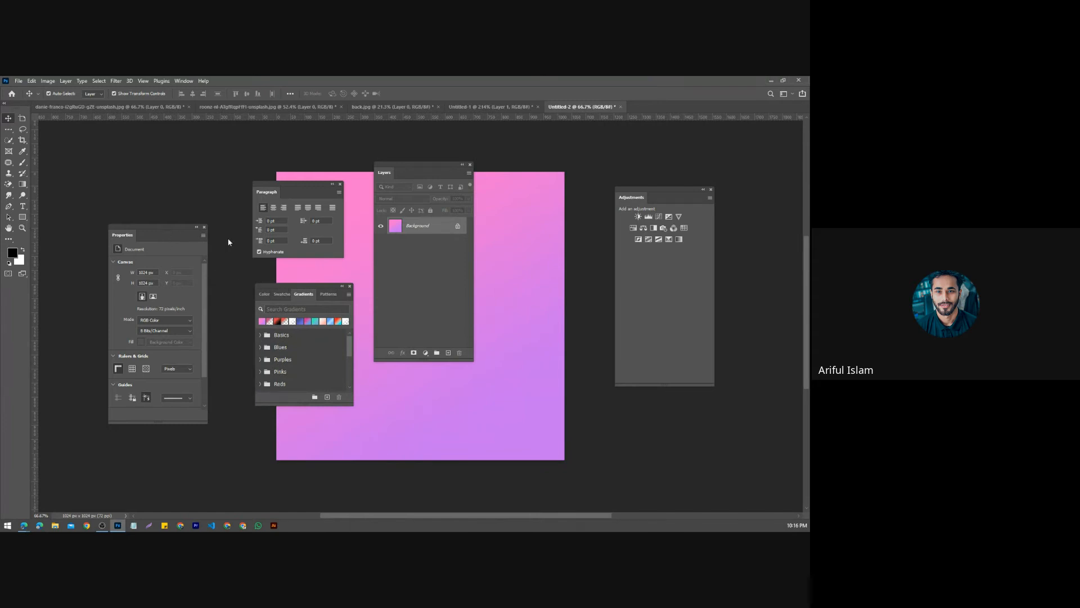
pyautogui.moveTo(228, 242); pyautogui.dragTo(256, 242)
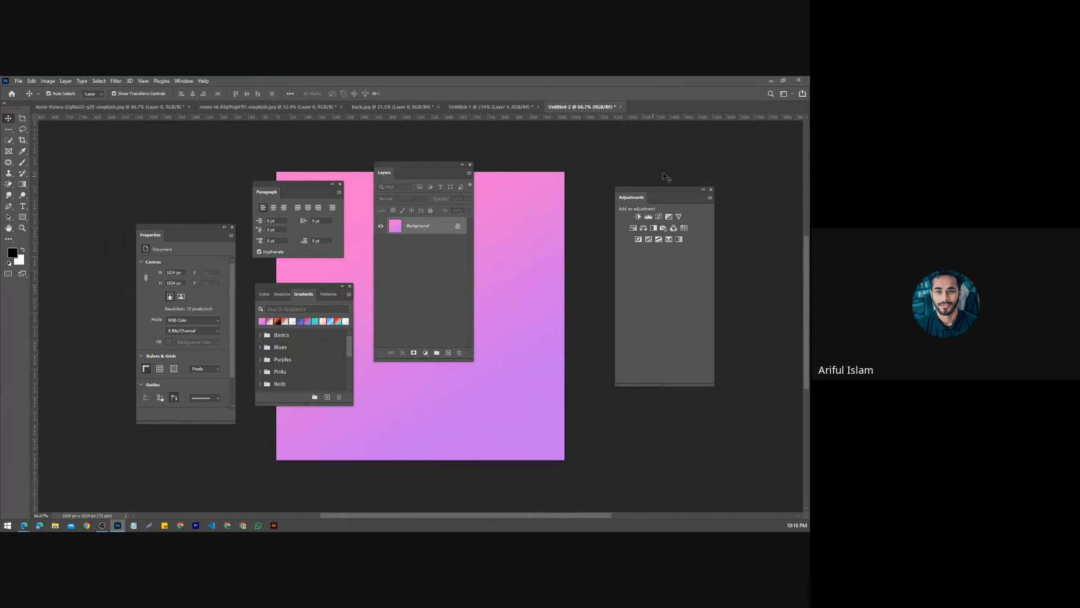
# Step: Close the Adjustments panel, combine Layers, Paragraph and Properties into one floating group, and place the Gradients panel beside it
pyautogui.click(711, 190)
pyautogui.moveTo(432, 169); pyautogui.dragTo(692, 173)
pyautogui.moveTo(304, 186); pyautogui.dragTo(705, 181)
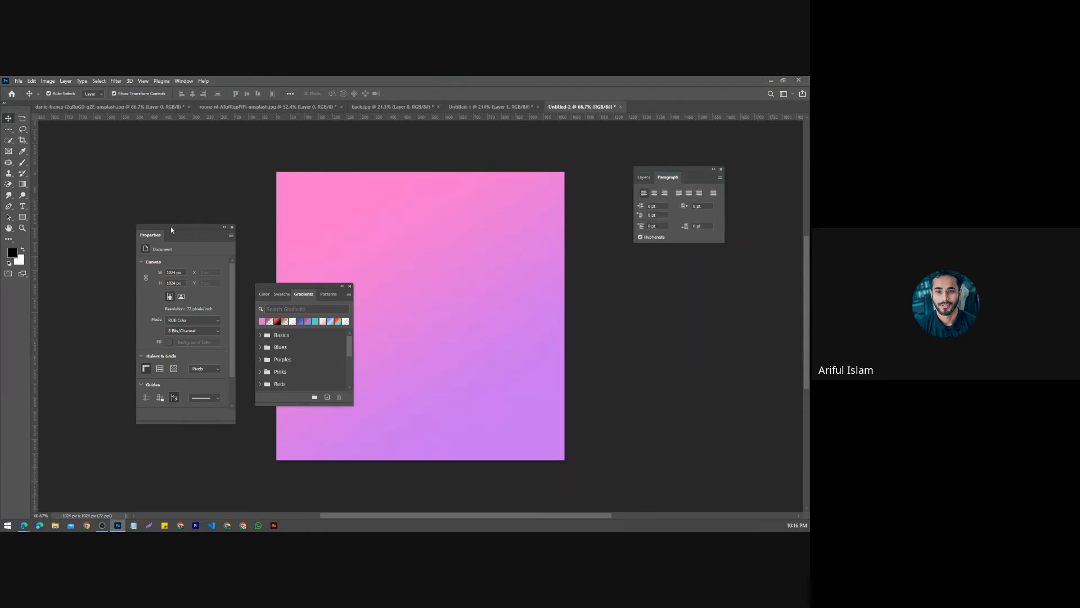
pyautogui.moveTo(171, 229); pyautogui.dragTo(651, 177)
pyautogui.moveTo(300, 288); pyautogui.dragTo(573, 163)
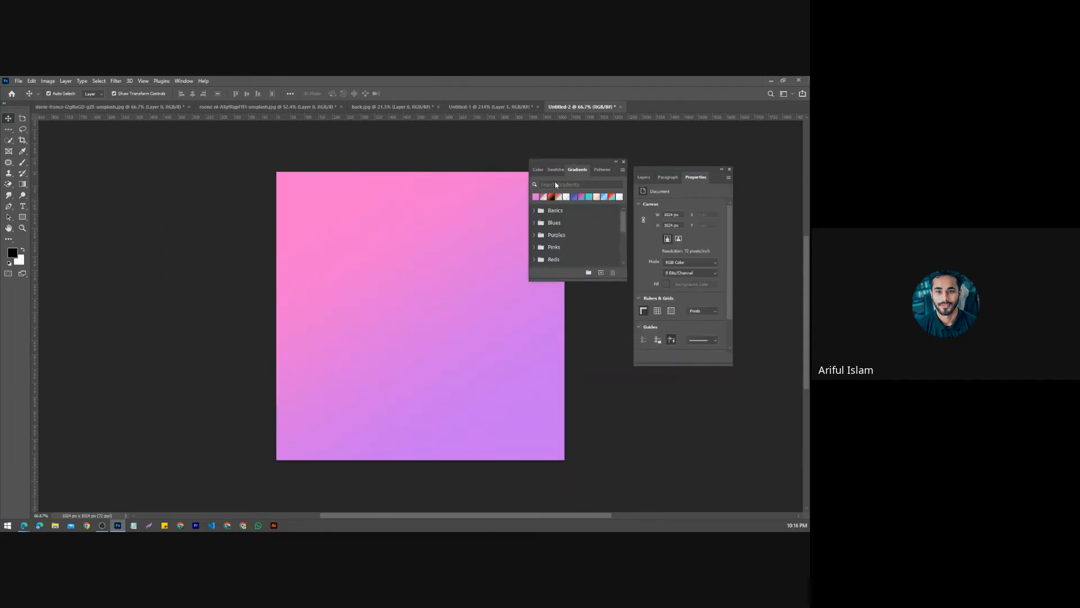
# Step: Hide the Gradients panel and show it again
pyautogui.click(184, 81)
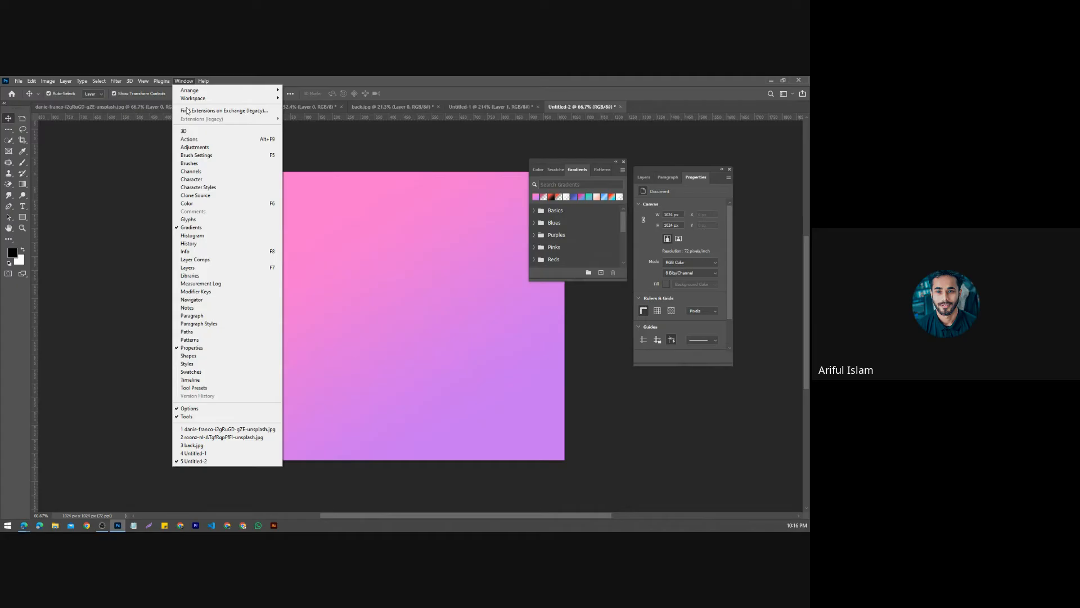
pyautogui.click(189, 232)
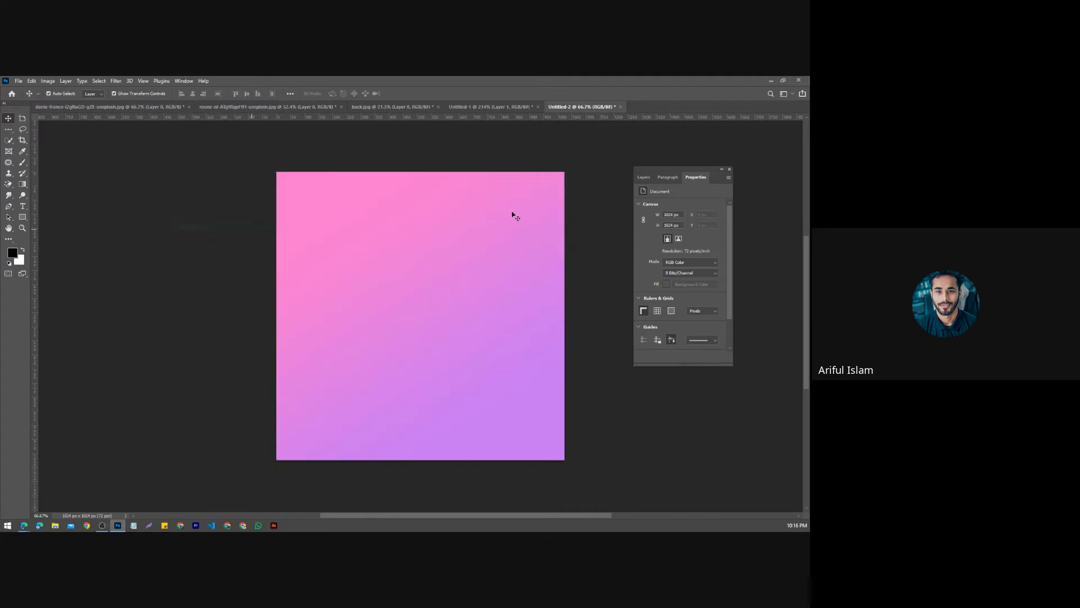
pyautogui.click(184, 81)
pyautogui.click(192, 227)
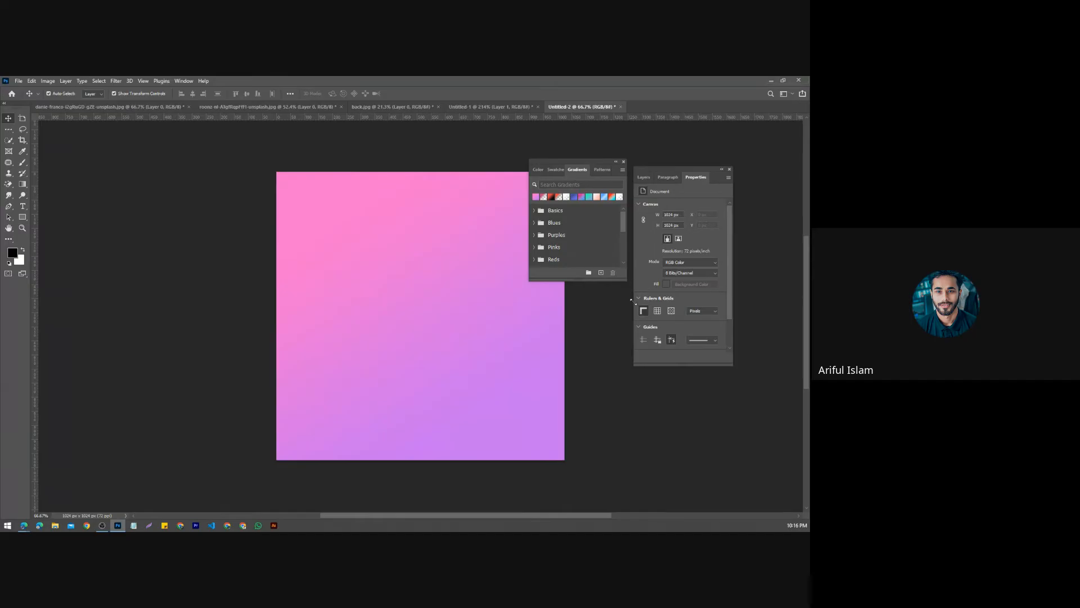
# Step: Enlarge the Gradients panel, expand the Basics group and select its first black-to-white preset
pyautogui.moveTo(632, 300); pyautogui.dragTo(656, 387)
pyautogui.click(537, 216)
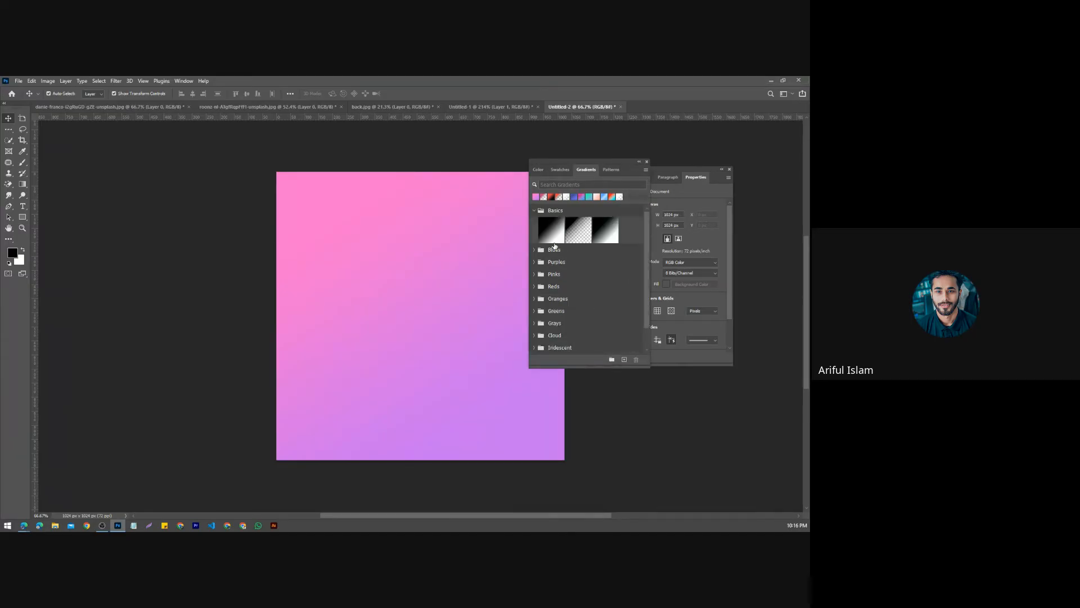
pyautogui.click(552, 231)
pyautogui.click(23, 526)
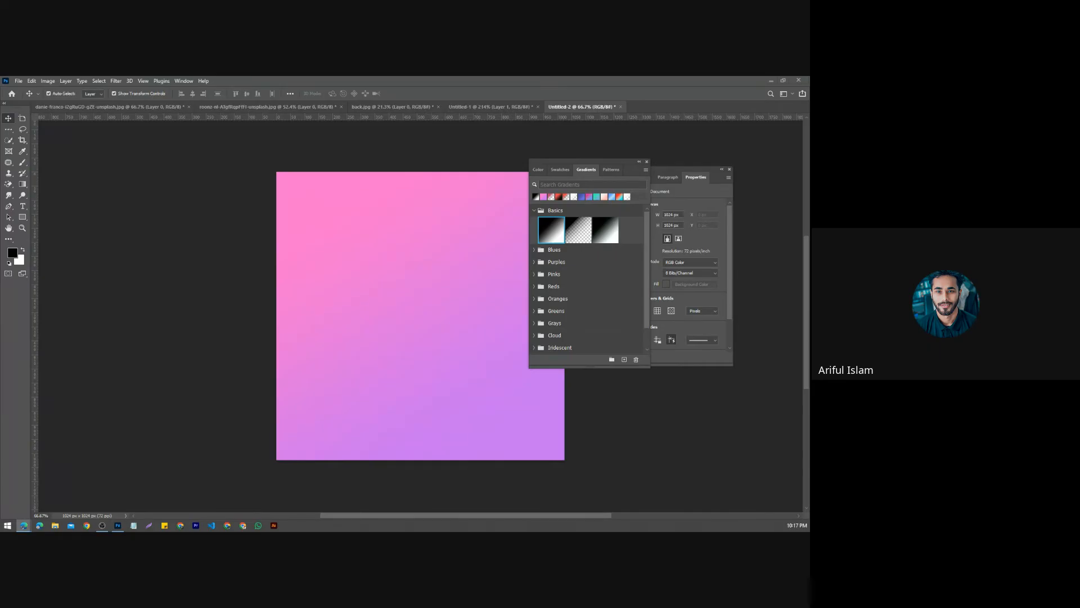
pyautogui.scroll(-2, 342, 214)
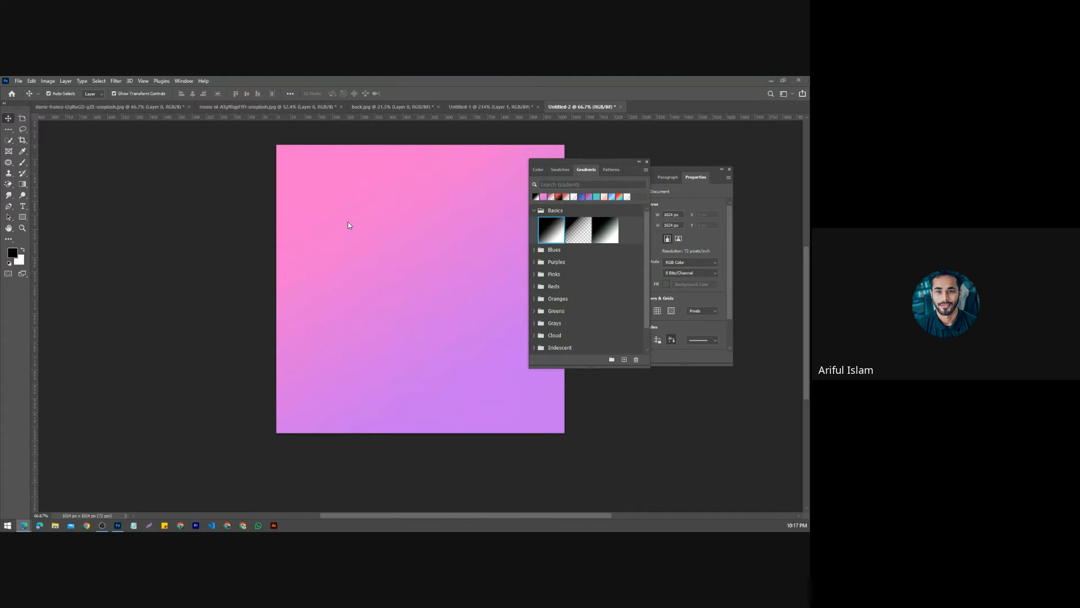
# Step: Browse the Blues and Grays gradient presets and expand the Oranges group
pyautogui.click(533, 253)
pyautogui.click(534, 251)
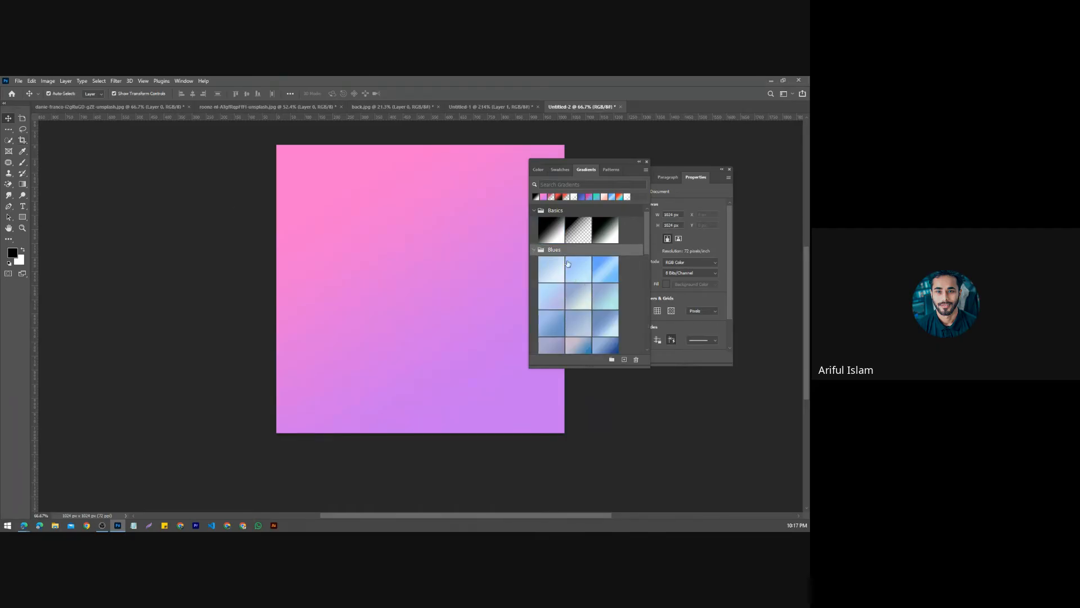
pyautogui.click(535, 251)
pyautogui.scroll(-1, 580, 276)
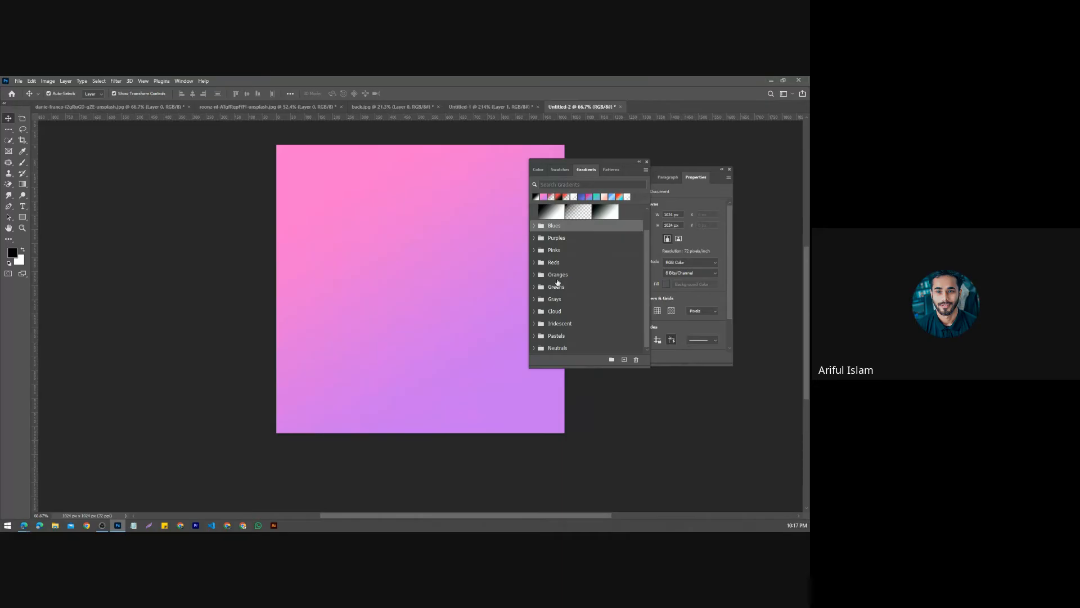
pyautogui.click(534, 300)
pyautogui.scroll(-1, 569, 328)
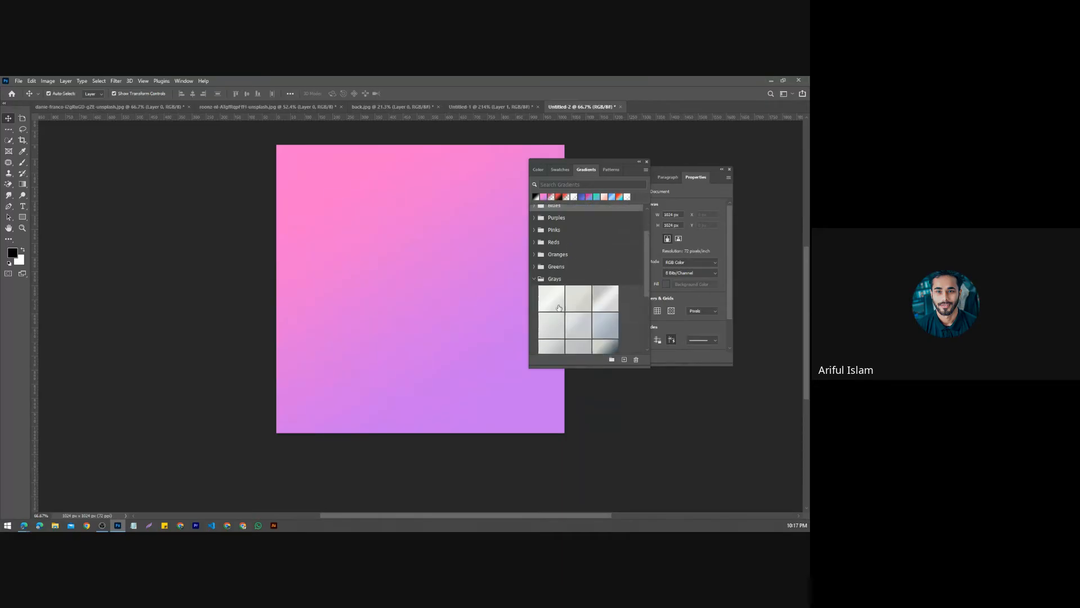
pyautogui.scroll(1, 559, 309)
pyautogui.click(534, 254)
pyautogui.scroll(2, 585, 267)
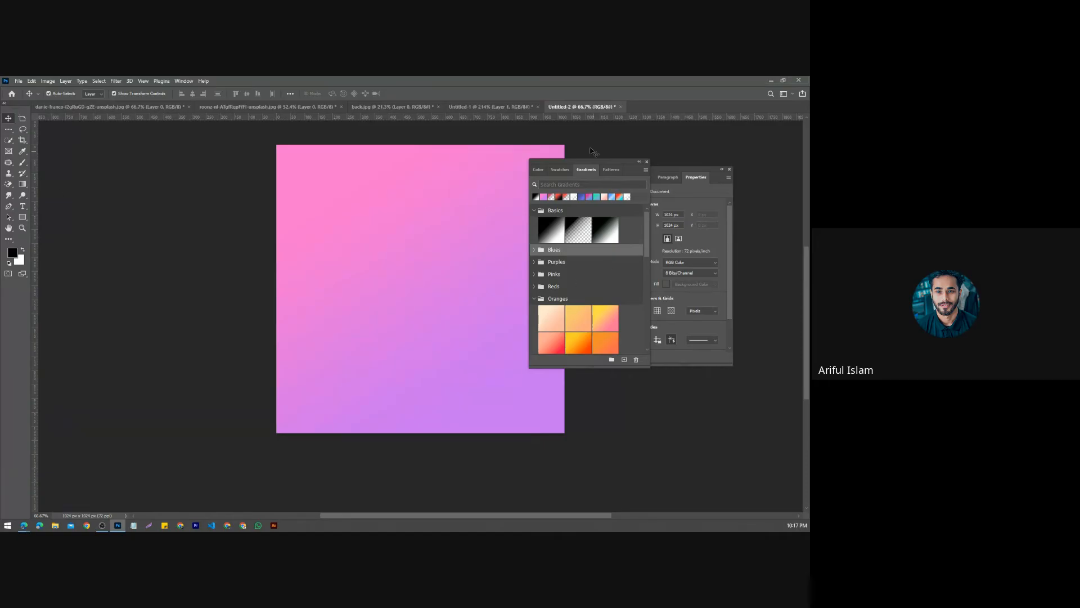
# Step: Detach the Gradients panel, close the leftover Color, Swatches and Patterns group, and place Gradients beside the canvas
pyautogui.moveTo(585, 169); pyautogui.dragTo(381, 236)
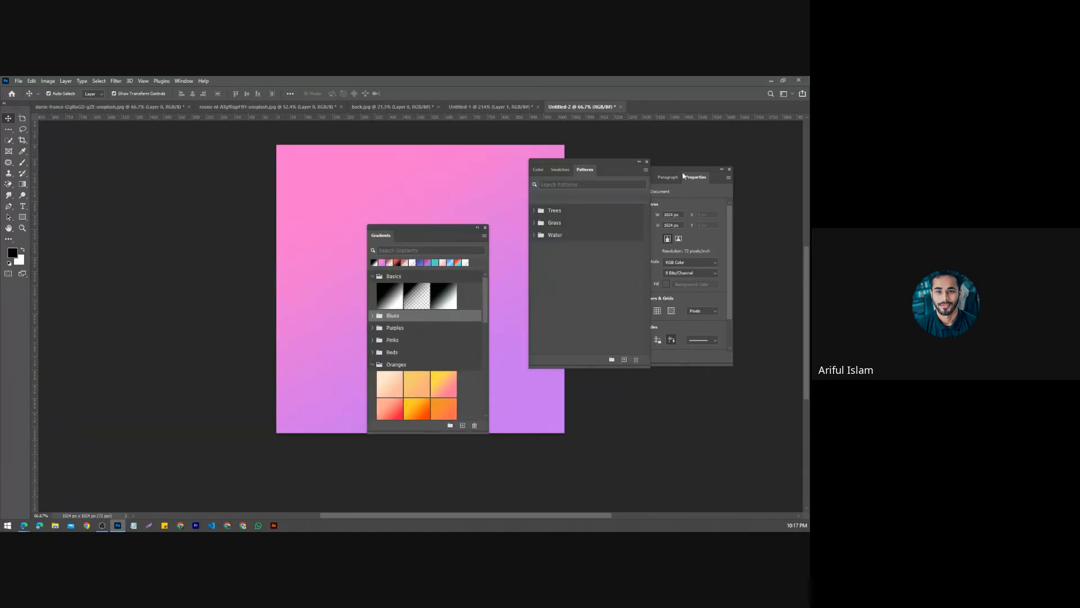
pyautogui.click(646, 162)
pyautogui.moveTo(450, 228); pyautogui.dragTo(706, 205)
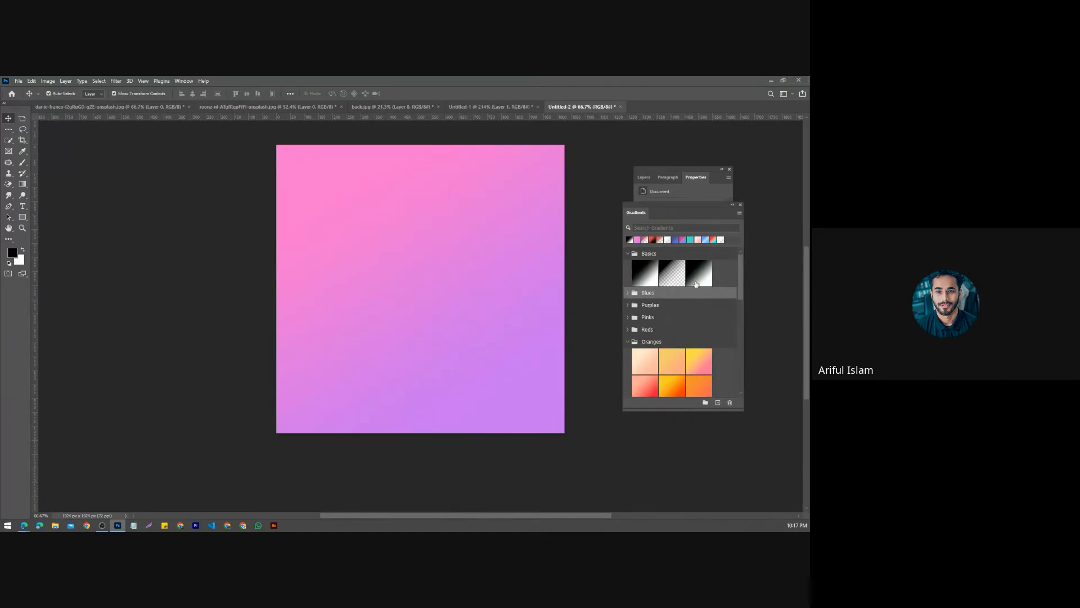
# Step: Select the first preset in the Oranges gradient group
pyautogui.scroll(-1, 677, 319)
pyautogui.click(645, 335)
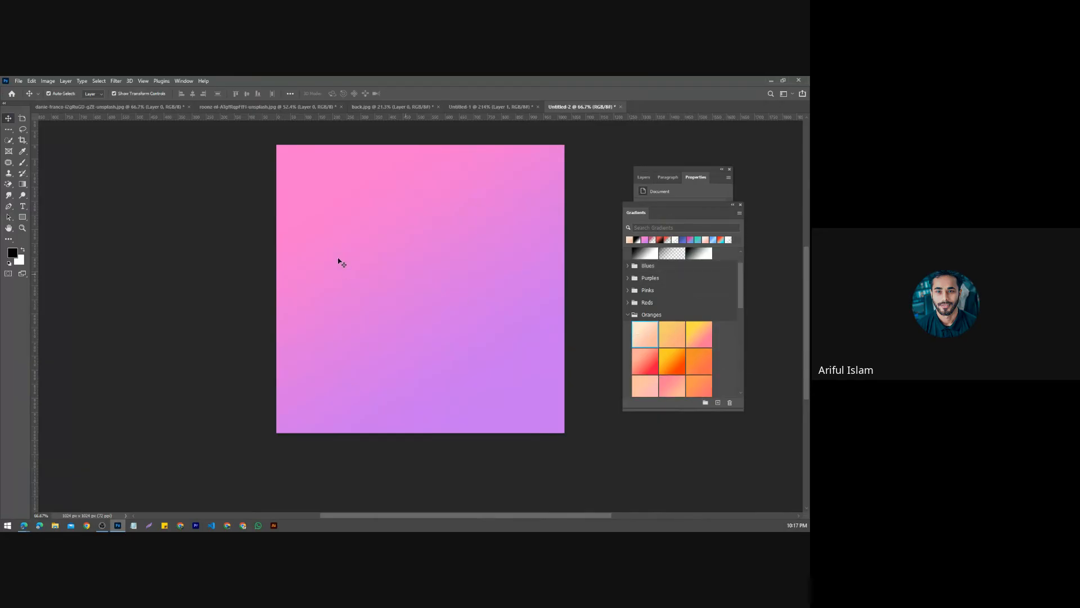
# Step: Fill the canvas with the selected peach gradient using the Gradient tool and collapse the Basics preset group
pyautogui.click(22, 184)
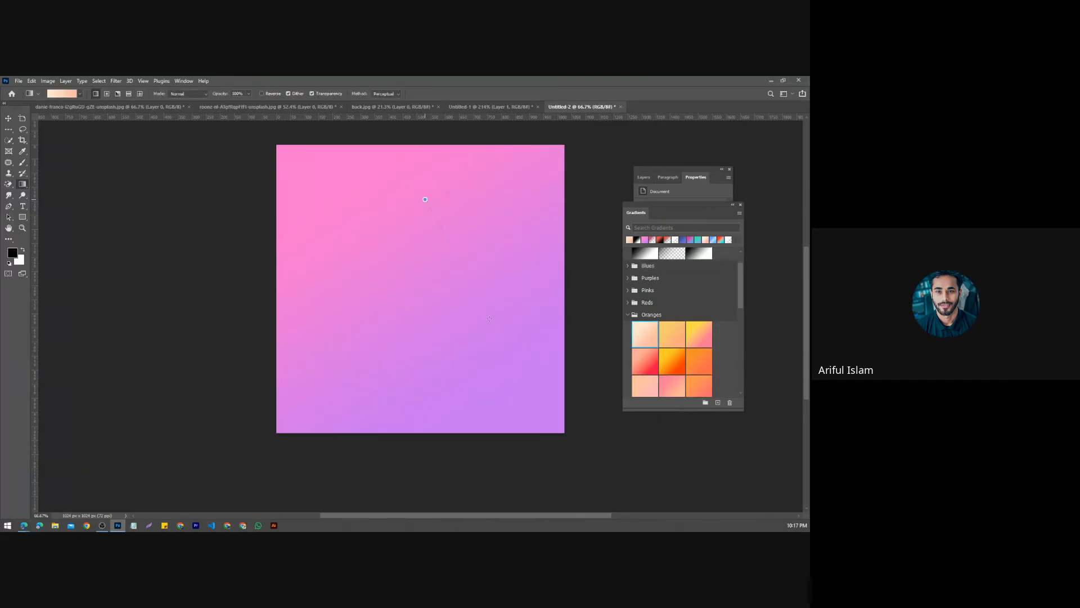
pyautogui.moveTo(489, 319); pyautogui.dragTo(484, 307)
pyautogui.scroll(1, 675, 318)
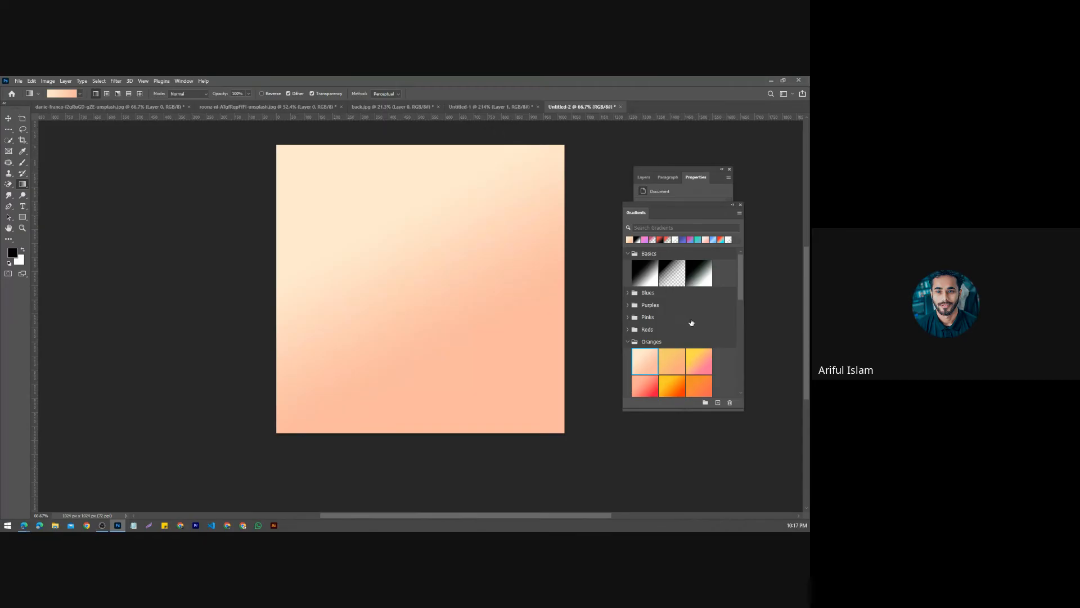
pyautogui.click(636, 255)
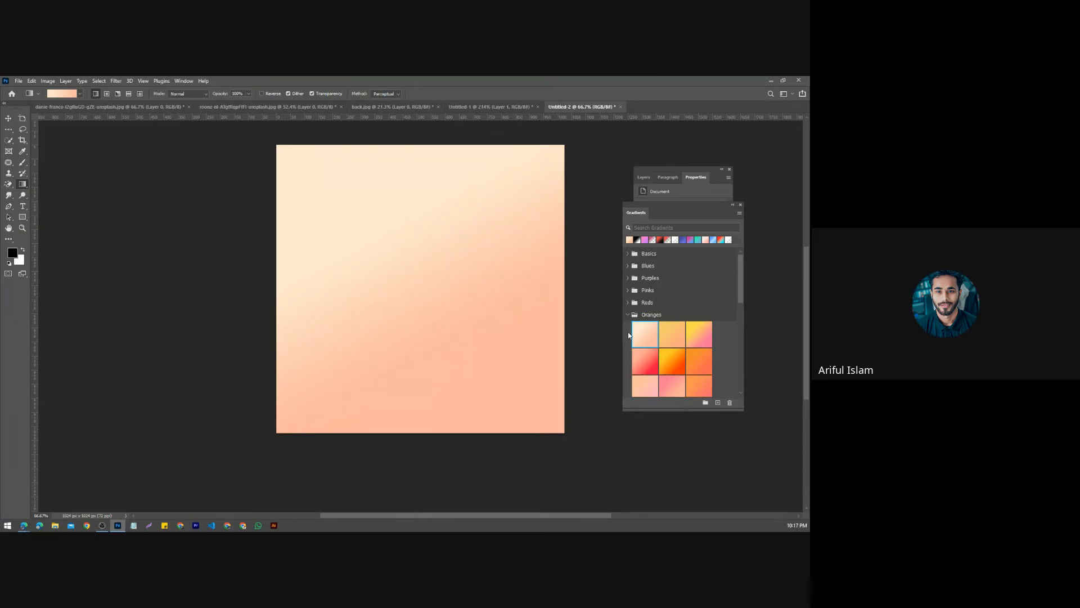
# Step: Check the first Oranges preset's name and reposition the Gradients panel beside the canvas with the Gradient tool active
pyautogui.doubleClick(647, 335)
pyautogui.click(492, 217)
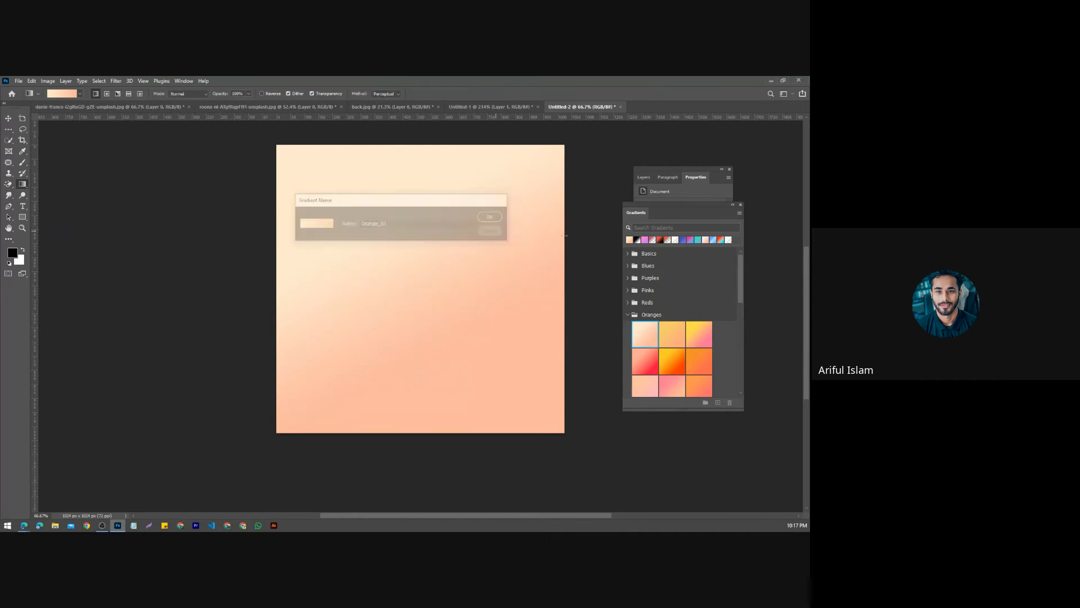
pyautogui.moveTo(696, 205); pyautogui.dragTo(528, 236)
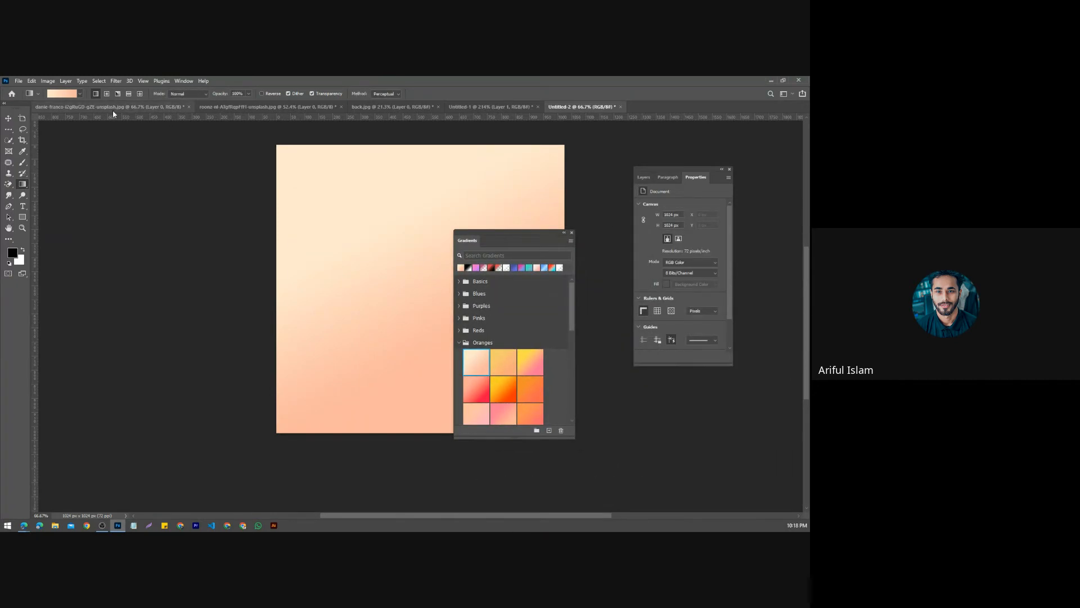
pyautogui.press('i')
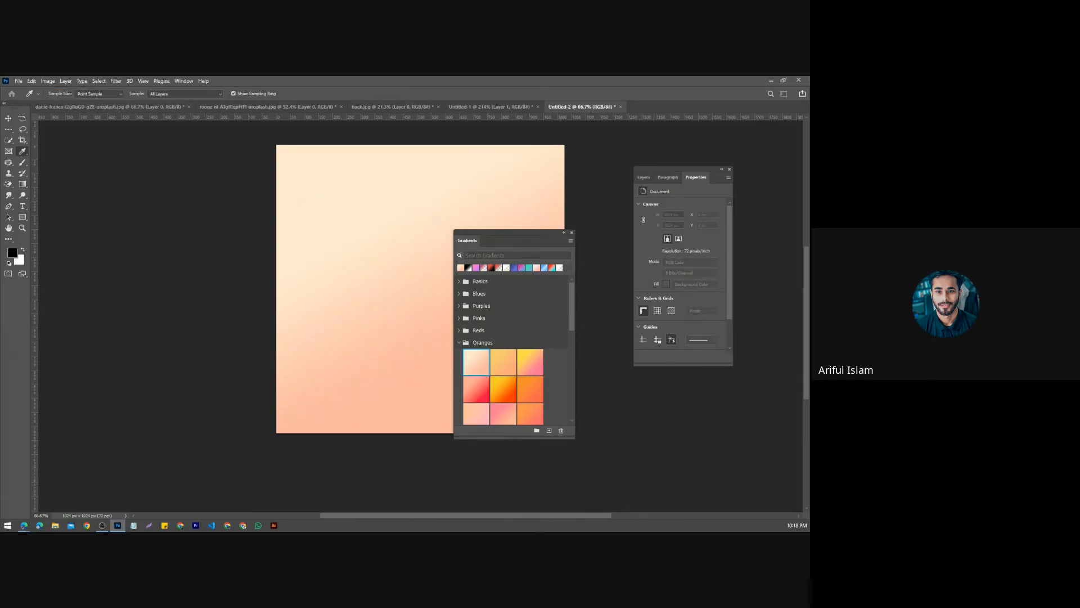
pyautogui.press('g')
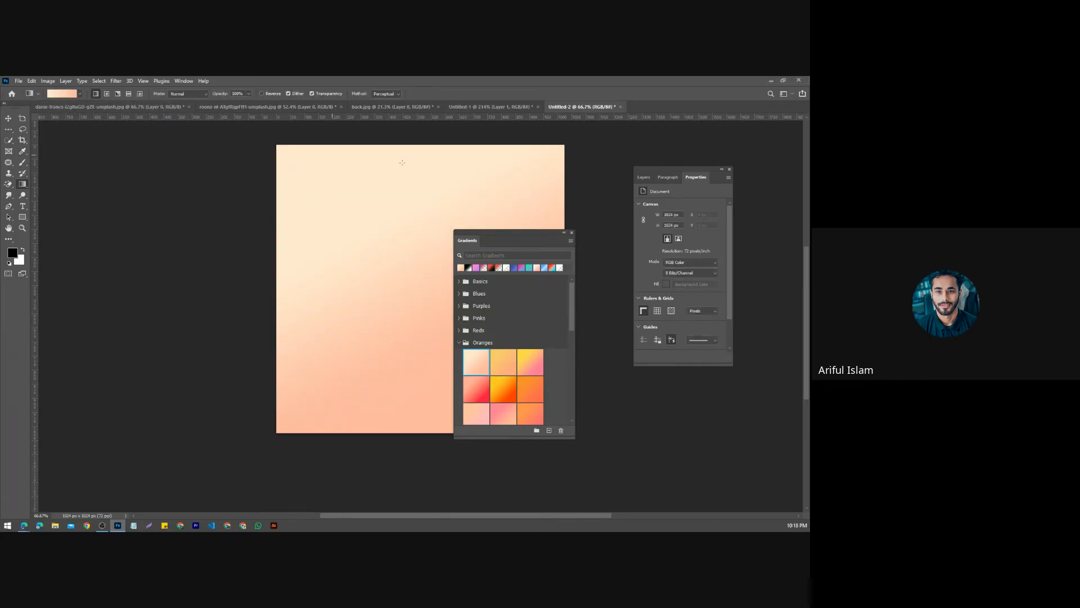
pyautogui.moveTo(497, 234); pyautogui.dragTo(680, 191)
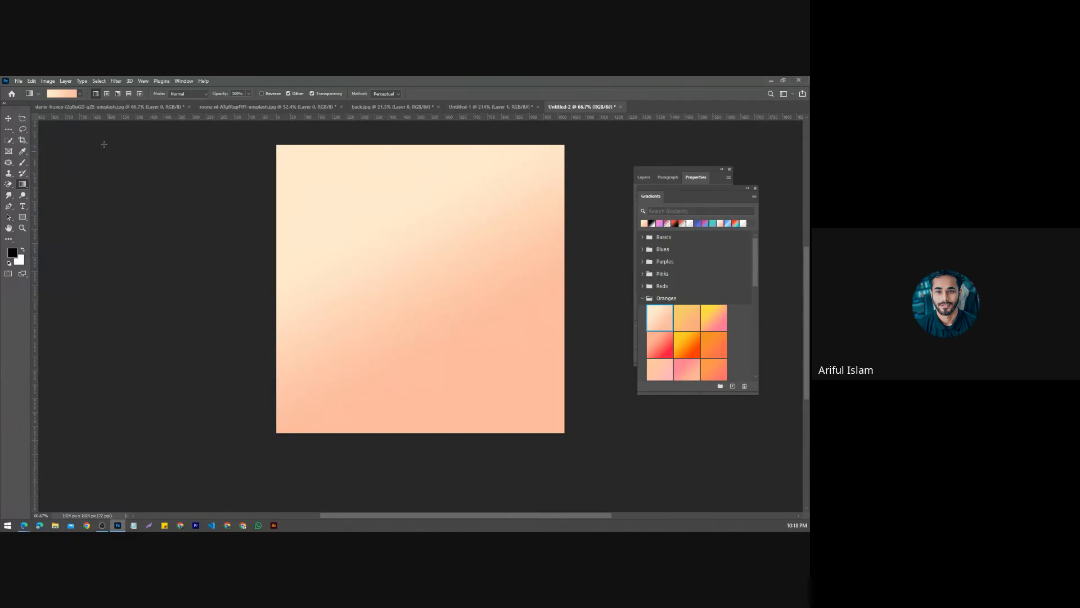
# Step: View the first Oranges preset in both its name dialog and the Gradient Editor, leaving each without changes
pyautogui.click(67, 94)
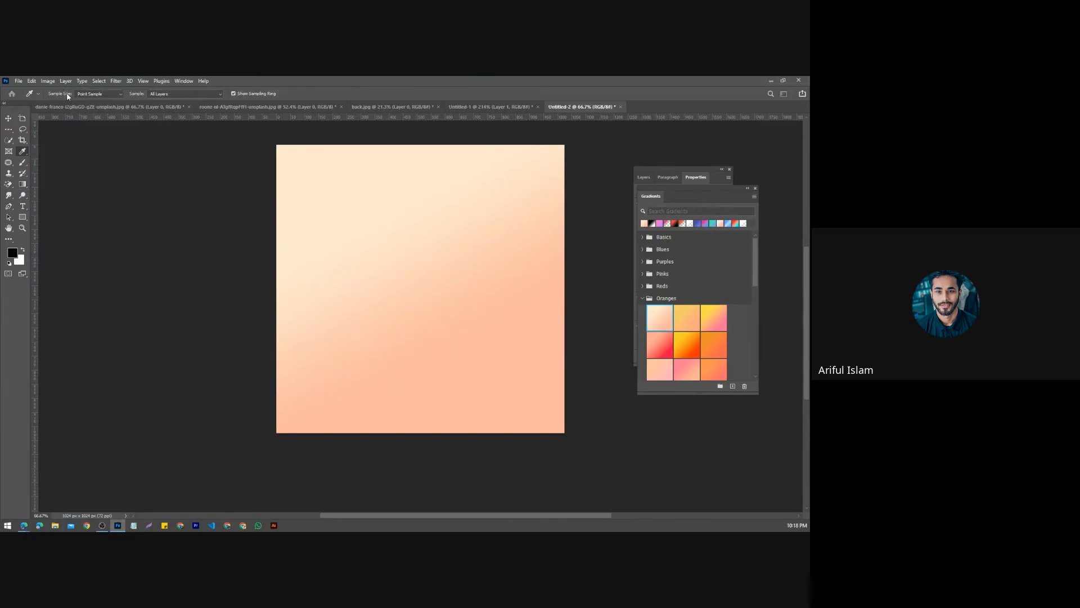
pyautogui.doubleClick(652, 320)
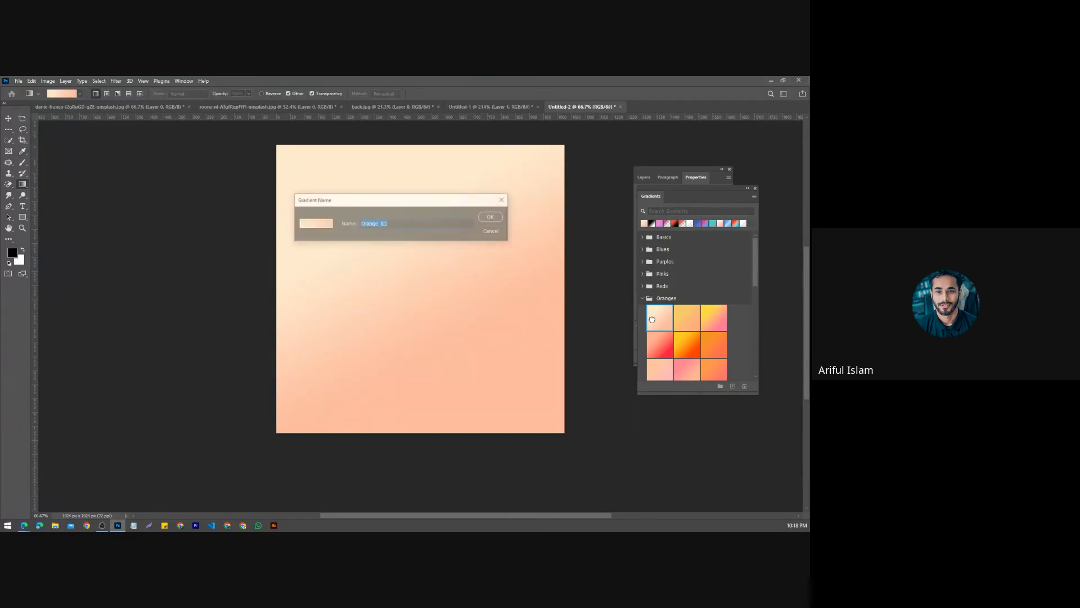
pyautogui.click(493, 232)
pyautogui.click(57, 96)
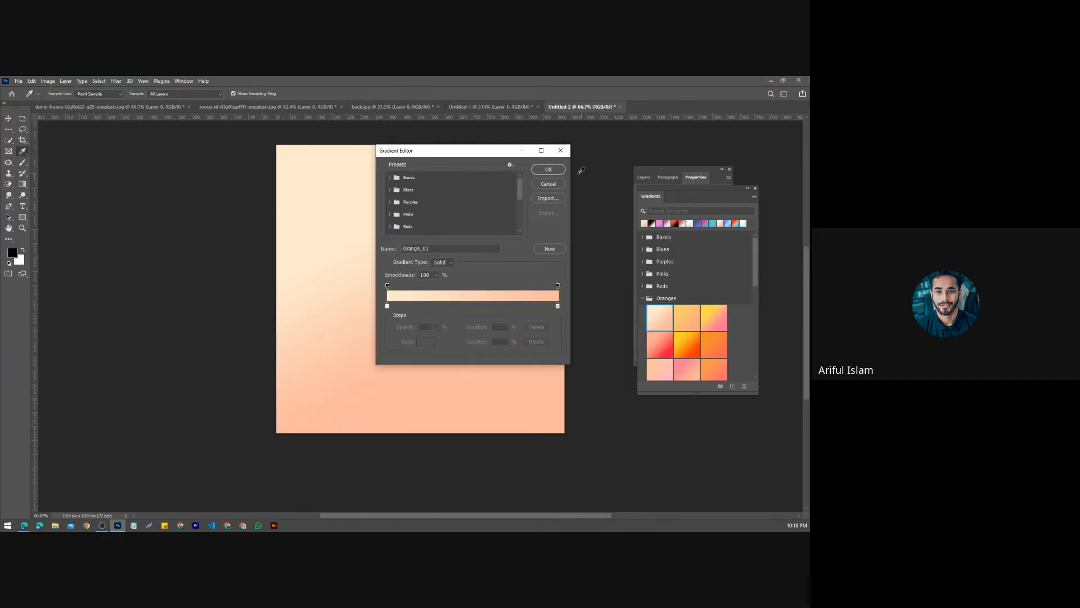
pyautogui.click(557, 183)
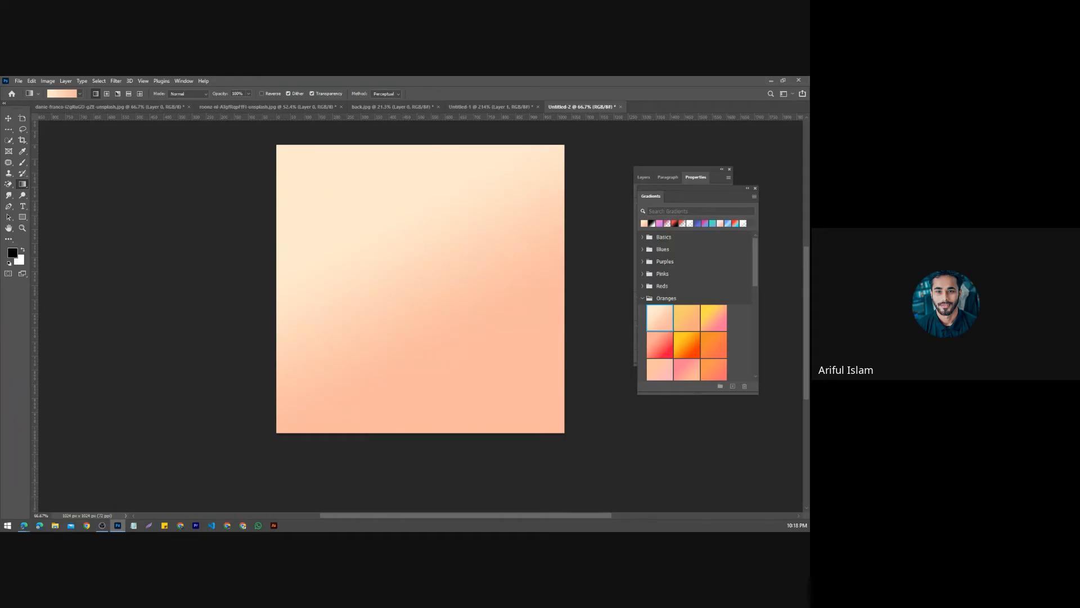
# Step: Frame the canvas area for a screen capture, sketch a few freehand pen marks over it and discard the capture
pyautogui.press('Print')
pyautogui.moveTo(179, 141); pyautogui.dragTo(595, 434)
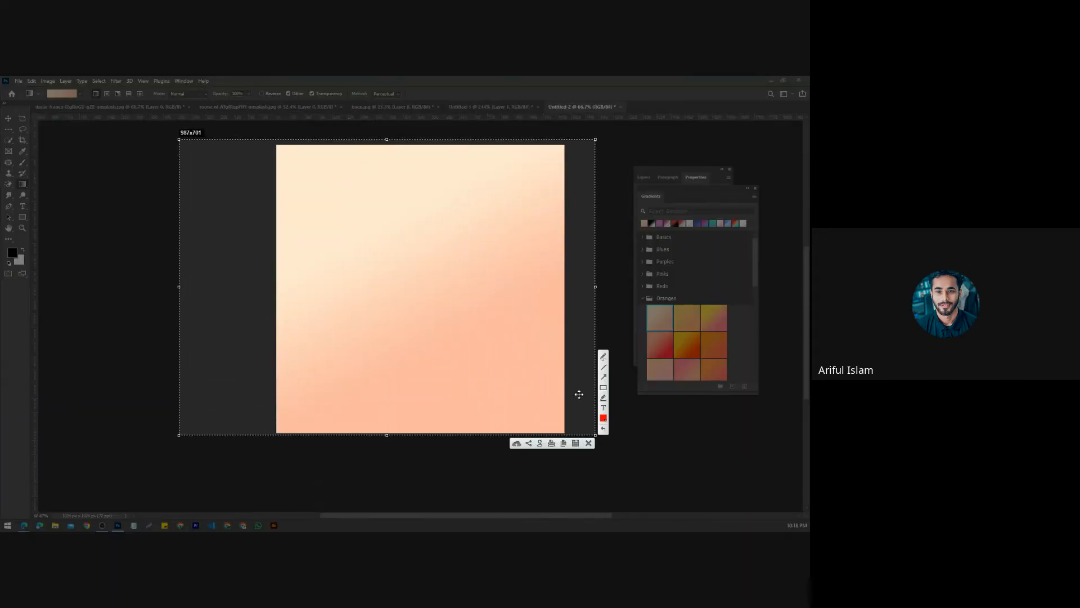
pyautogui.click(603, 357)
pyautogui.moveTo(500, 348)
pyautogui.mouseDown()
pyautogui.moveTo(508, 370)
pyautogui.moveTo(460, 359)
pyautogui.mouseUp()
pyautogui.moveTo(376, 254)
pyautogui.mouseDown()
pyautogui.moveTo(403, 290)
pyautogui.moveTo(364, 252)
pyautogui.mouseUp()
pyautogui.moveTo(316, 134)
pyautogui.mouseDown()
pyautogui.moveTo(305, 151)
pyautogui.moveTo(313, 140)
pyautogui.mouseUp()
pyautogui.click(588, 443)
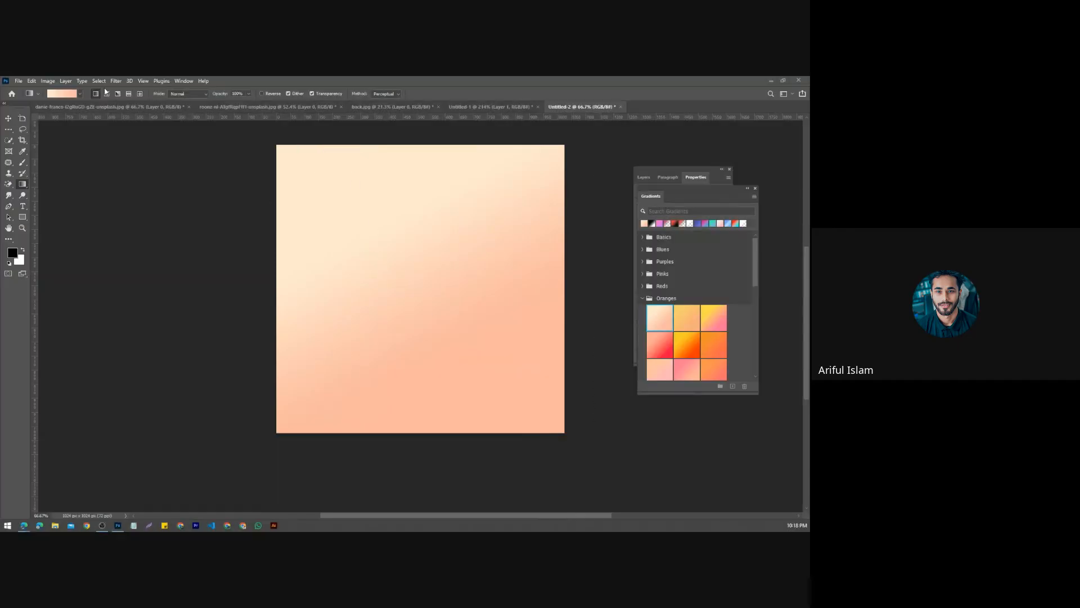
# Step: Open the current gradient in the Gradient Editor beside the canvas and set its end color stop to near-black (RGB 9, 9, 9)
pyautogui.click(62, 93)
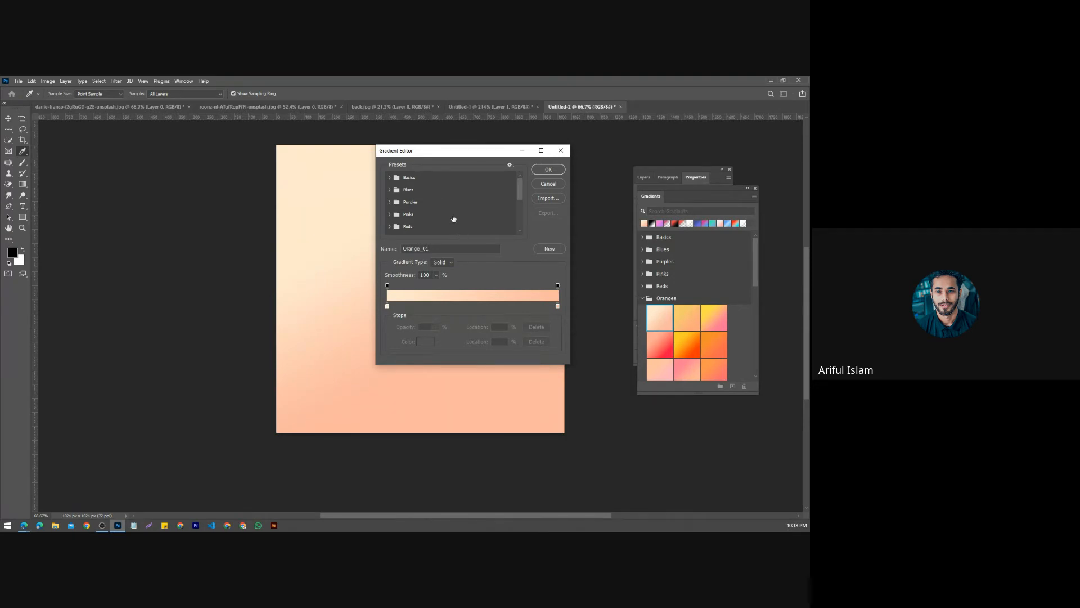
pyautogui.doubleClick(387, 307)
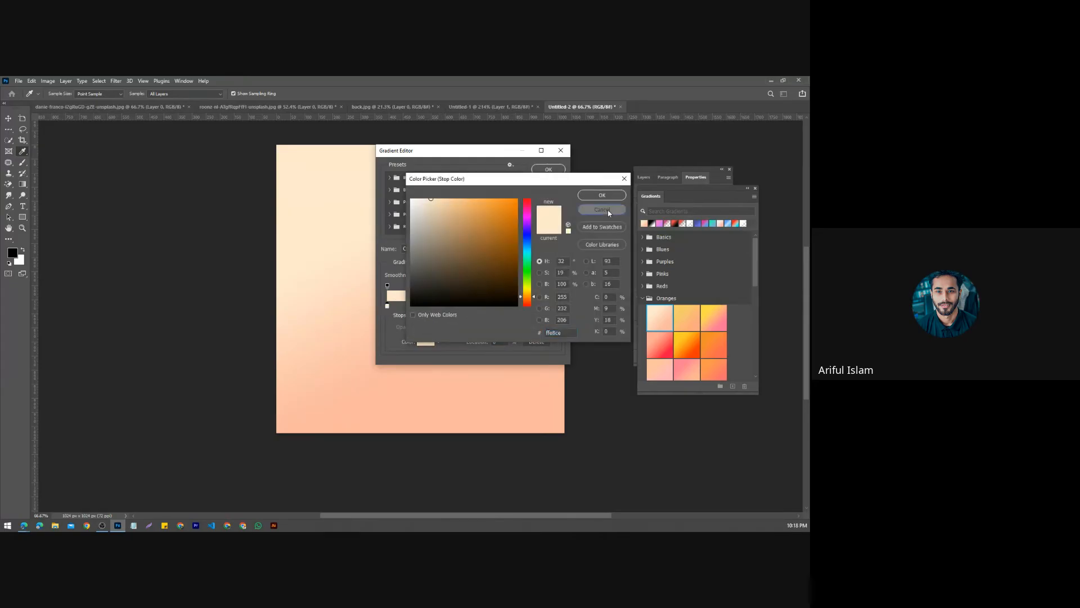
pyautogui.click(608, 210)
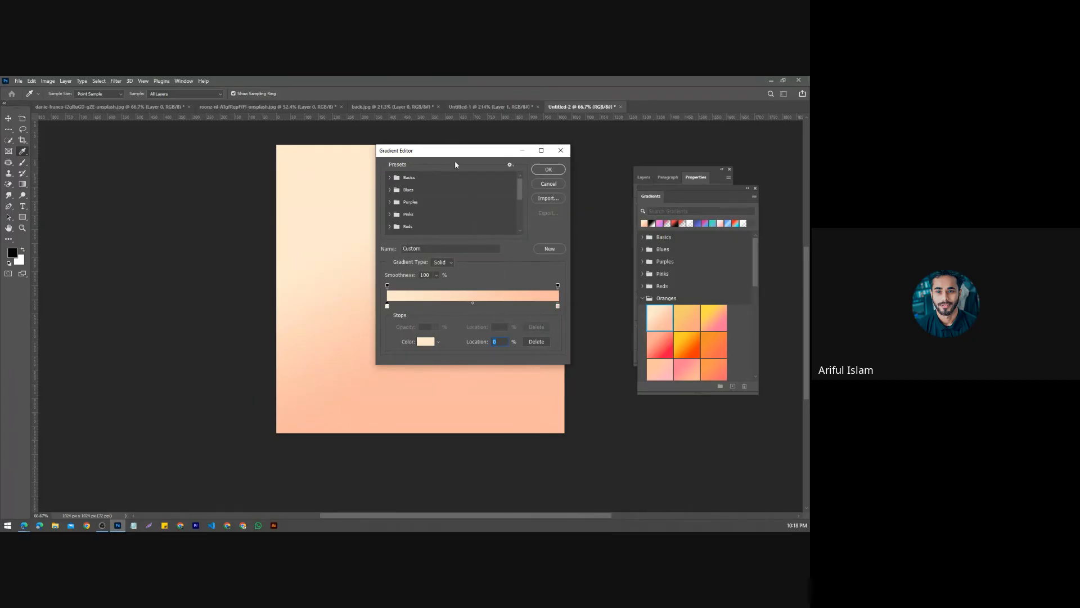
pyautogui.moveTo(450, 151); pyautogui.dragTo(123, 142)
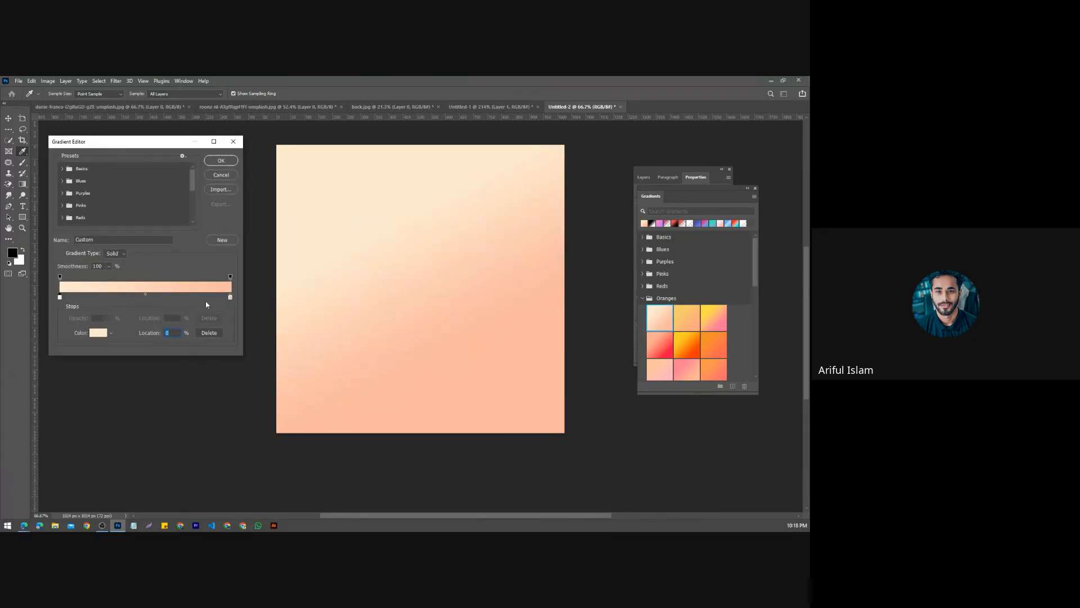
pyautogui.doubleClick(230, 296)
pyautogui.click(410, 302)
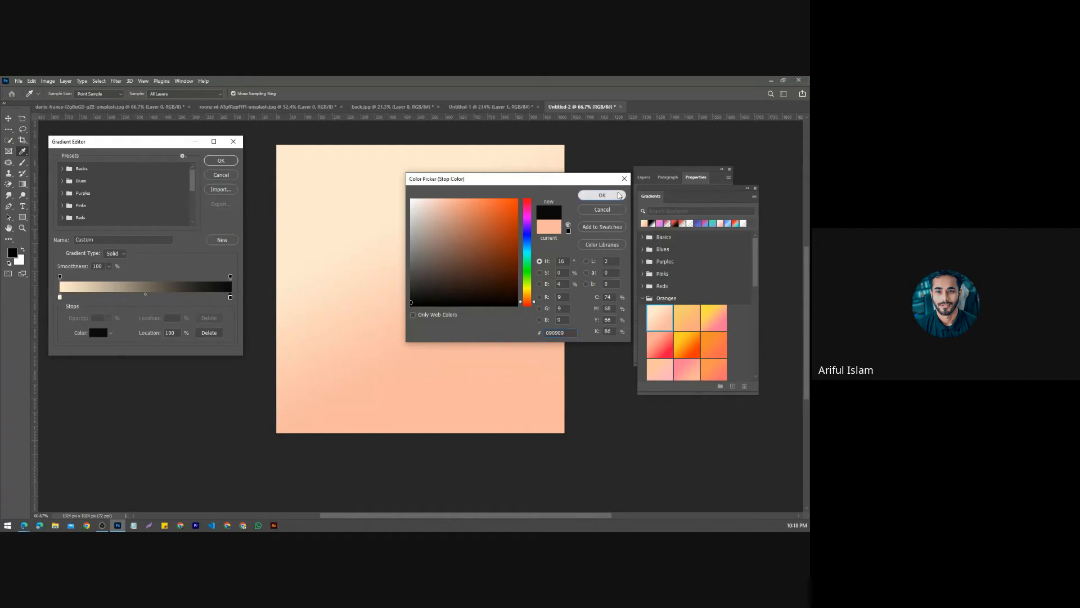
pyautogui.click(602, 195)
# Step: Set the gradient's start color stop to bright orange (#ff8700) and fill the canvas diagonally from upper left toward the center
pyautogui.doubleClick(59, 297)
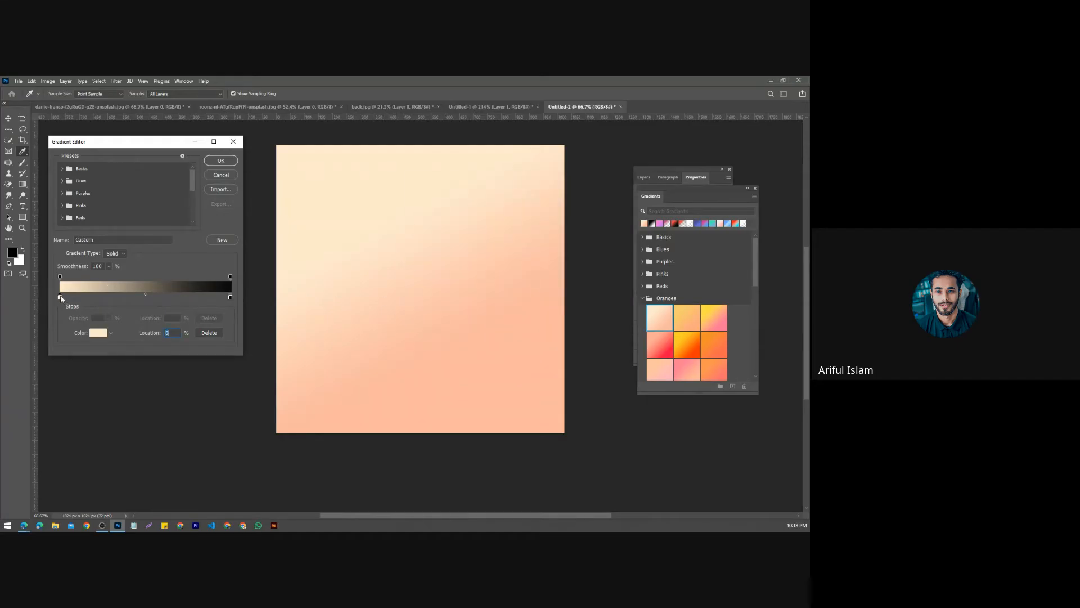
pyautogui.click(517, 199)
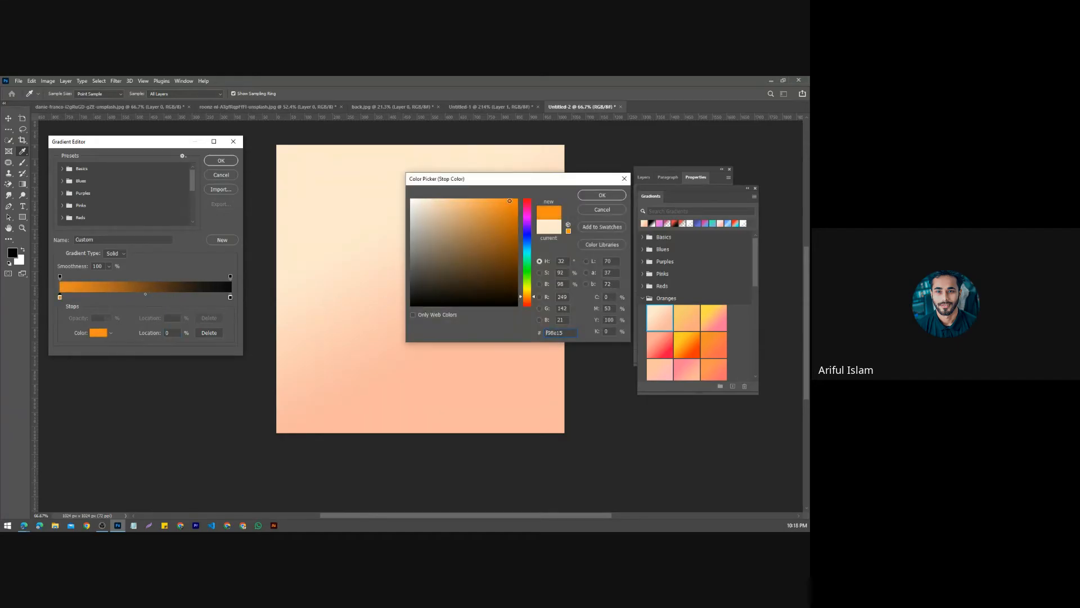
pyautogui.click(602, 195)
pyautogui.click(233, 161)
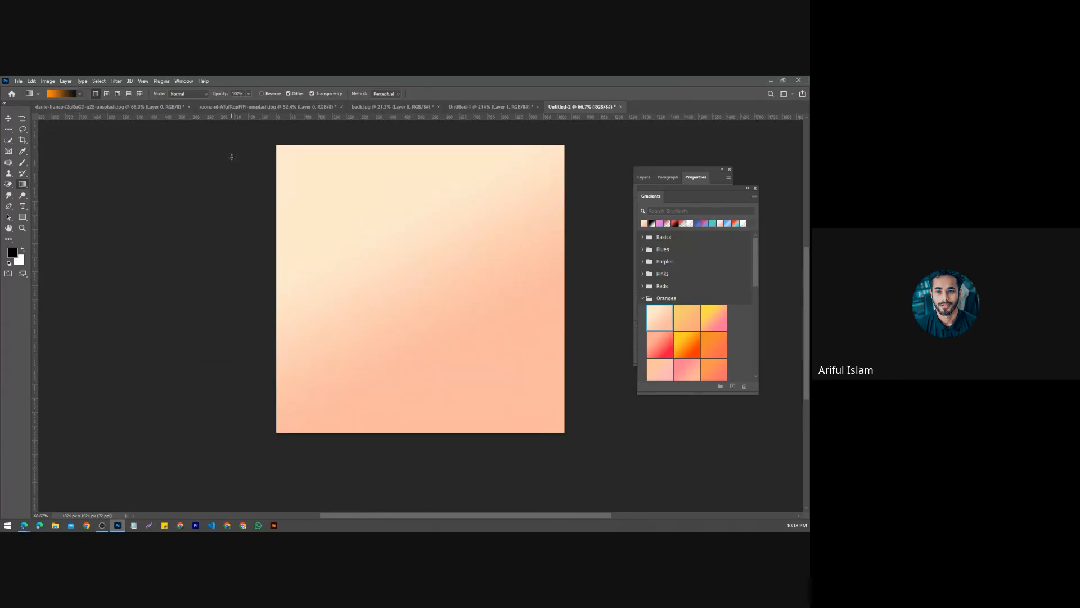
pyautogui.moveTo(333, 183); pyautogui.dragTo(414, 312)
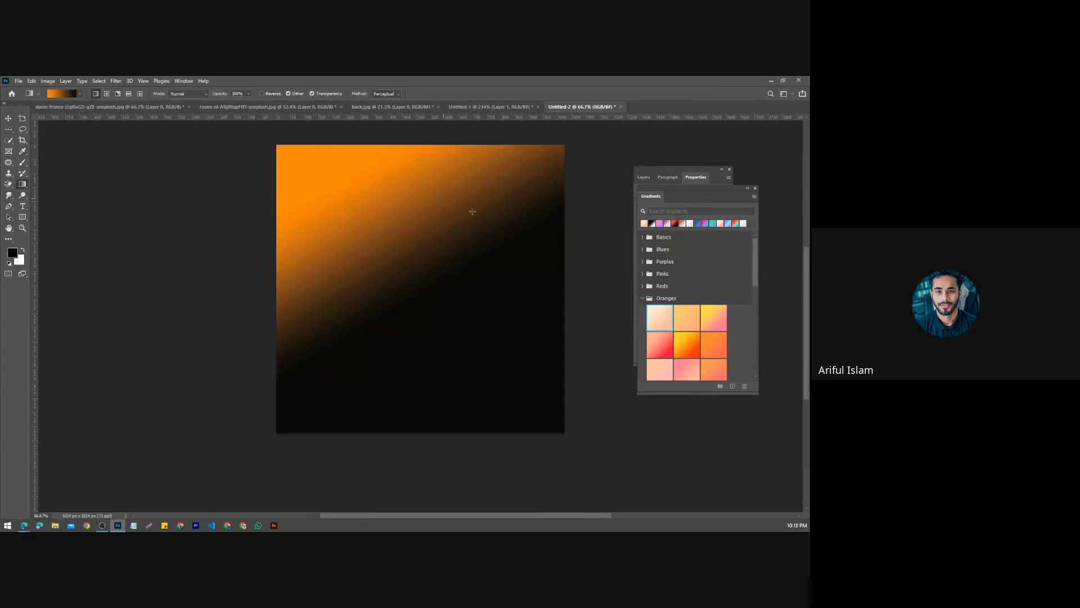
# Step: Change the custom gradient's start color stop to a very dark brown and accept the edited gradient
pyautogui.click(62, 93)
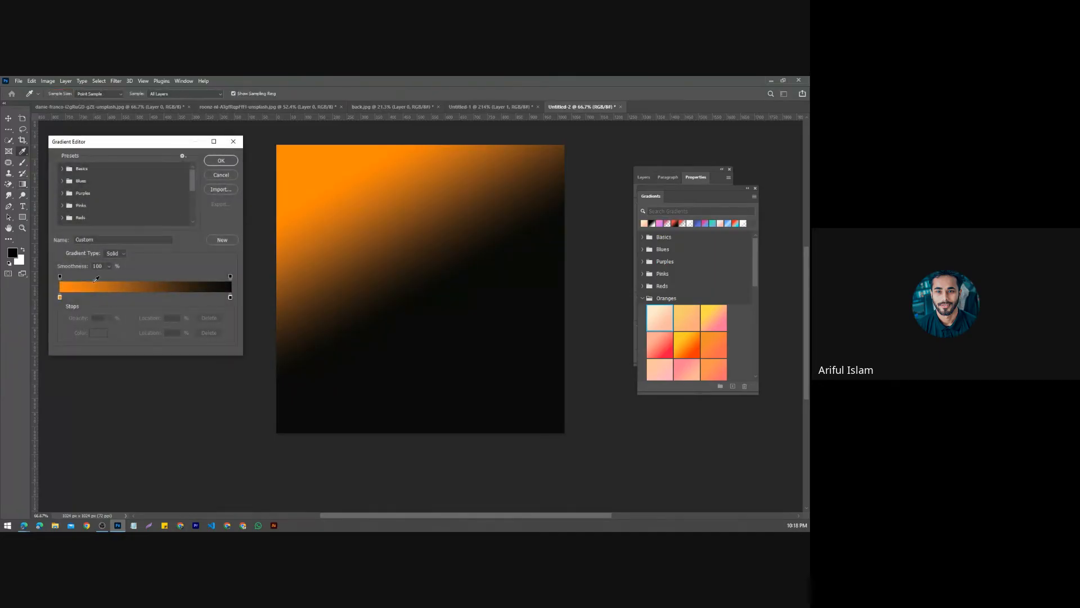
pyautogui.click(60, 277)
pyautogui.doubleClick(60, 297)
pyautogui.click(460, 293)
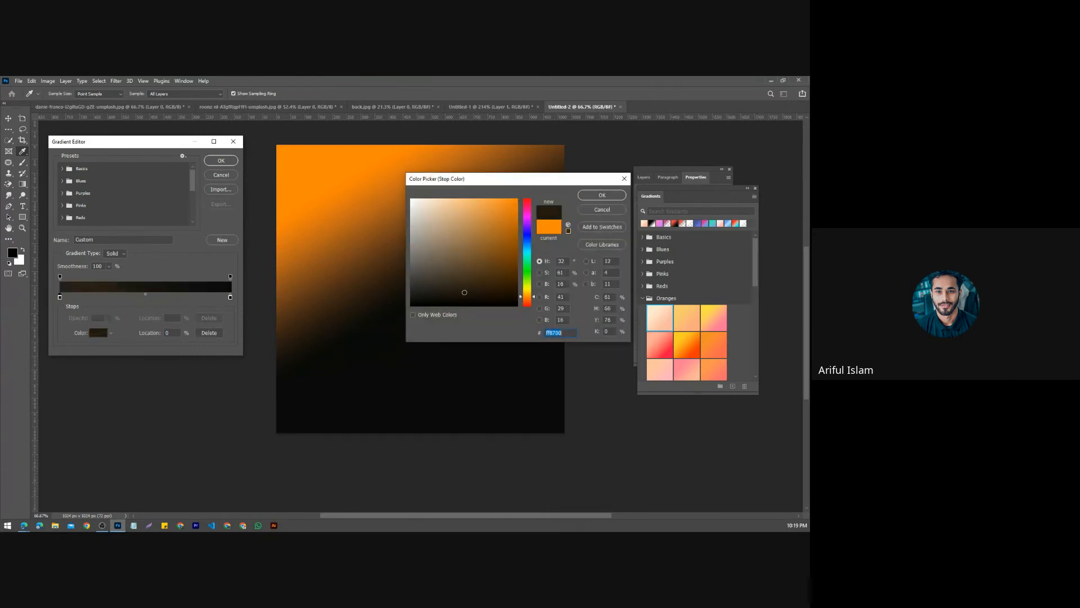
pyautogui.click(616, 194)
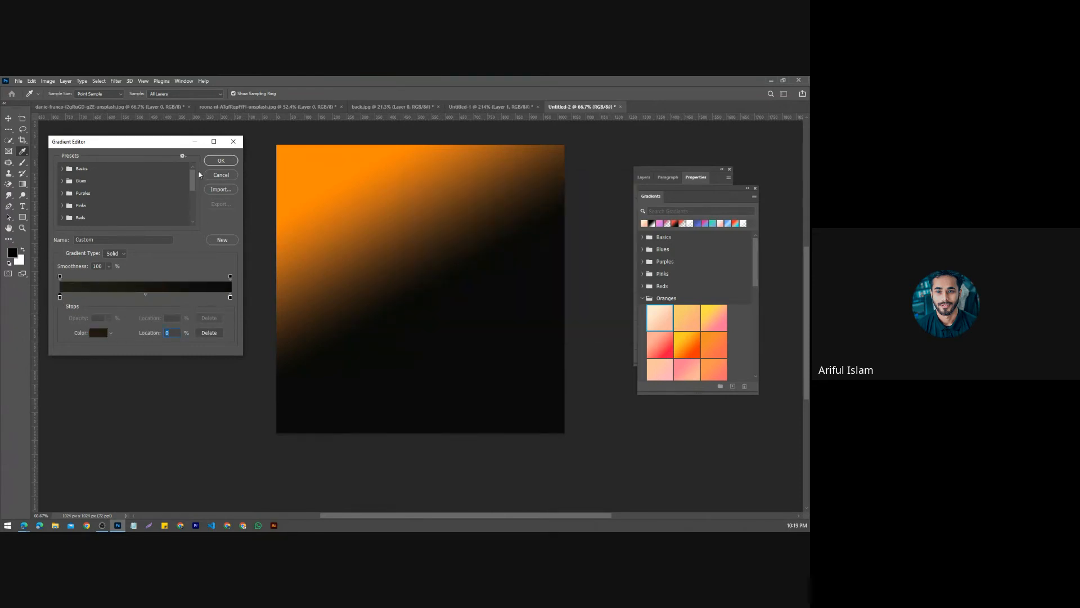
pyautogui.click(220, 161)
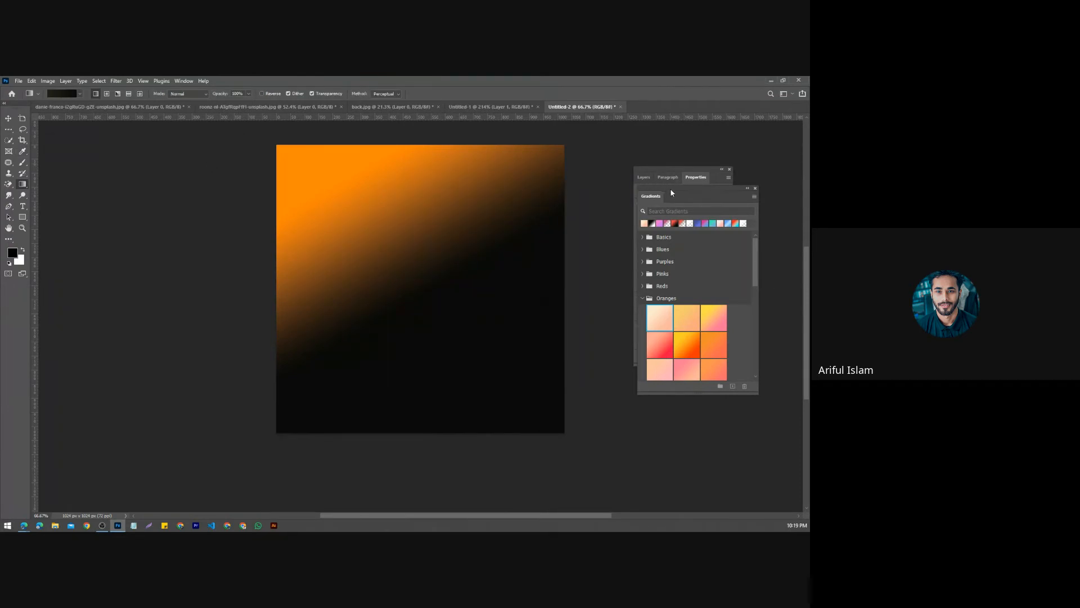
# Step: Move the Gradients panel over the canvas, browse its preset groups and review its display and gradient type options
pyautogui.moveTo(669, 191); pyautogui.dragTo(415, 216)
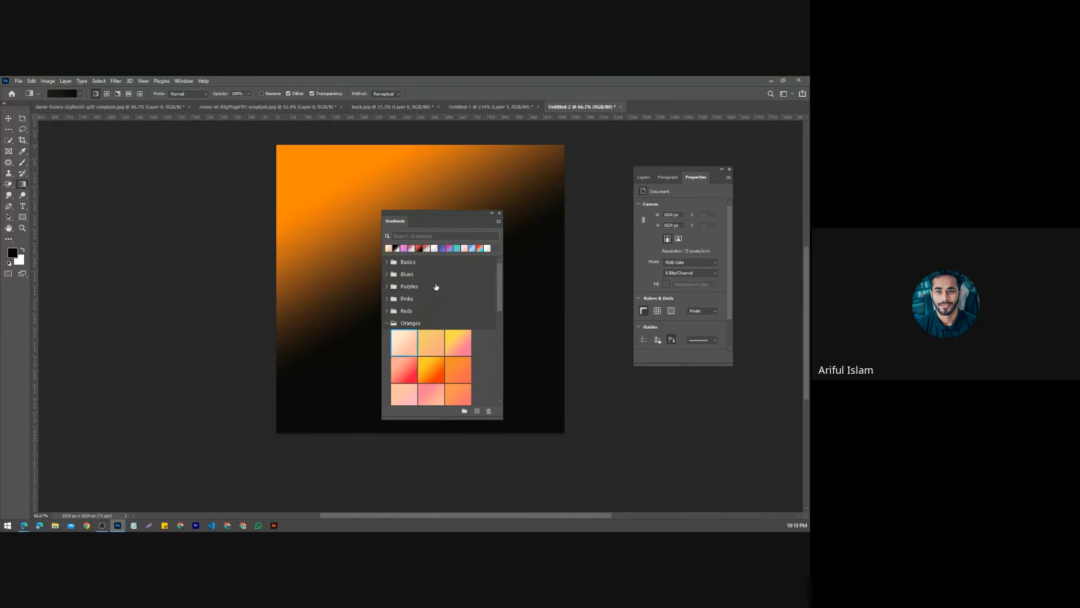
pyautogui.scroll(-2, 434, 284)
pyautogui.scroll(2, 412, 271)
pyautogui.click(499, 222)
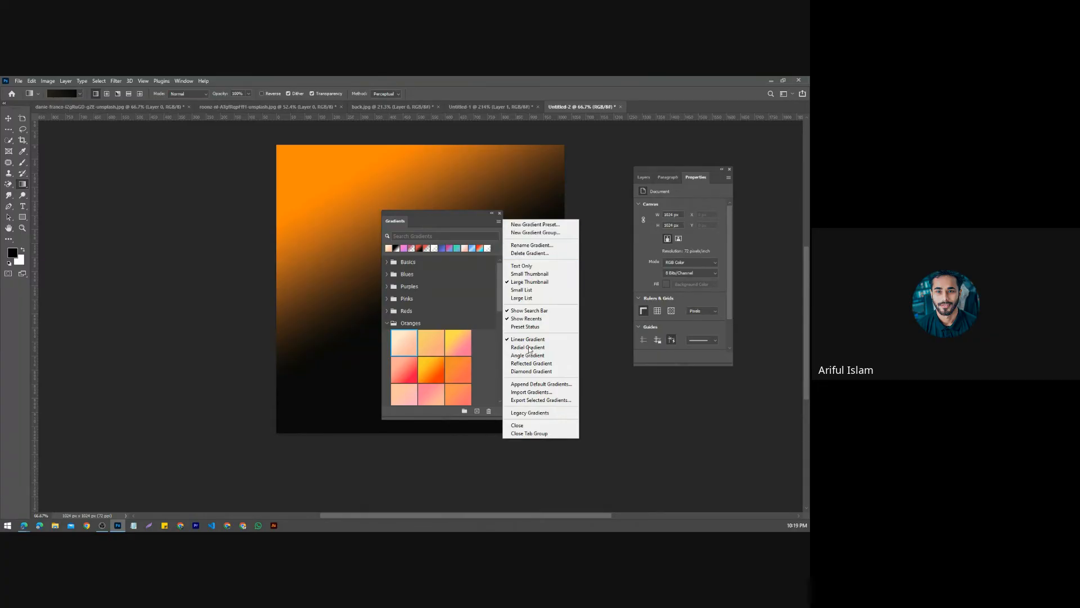
pyautogui.click(426, 270)
# Step: Select the Foreground to Background preset in the Basics group, check its name and close the Gradients panel
pyautogui.click(388, 262)
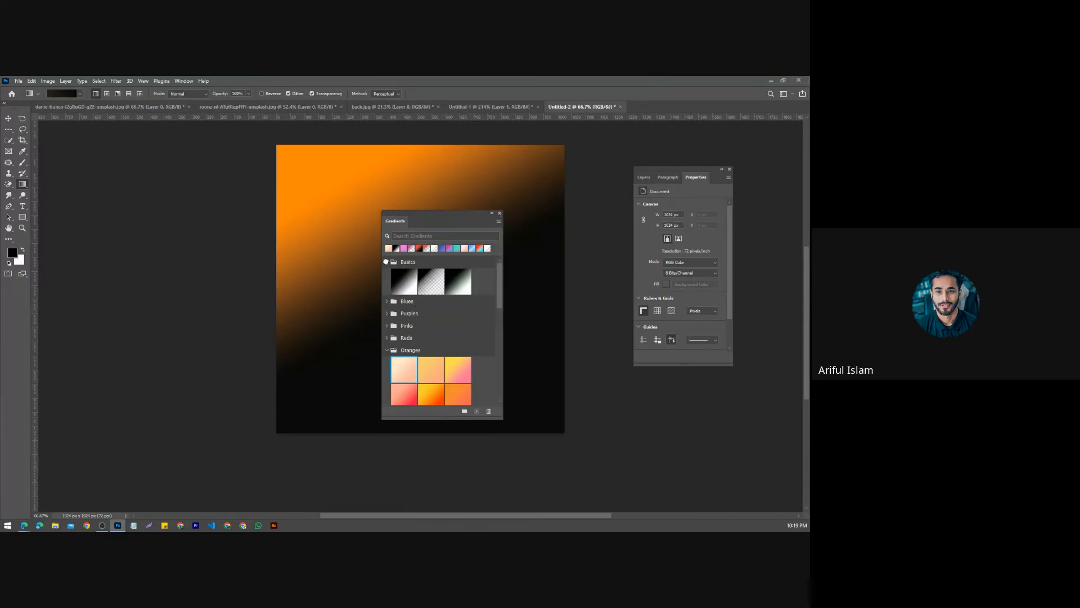
pyautogui.click(409, 280)
pyautogui.doubleClick(409, 280)
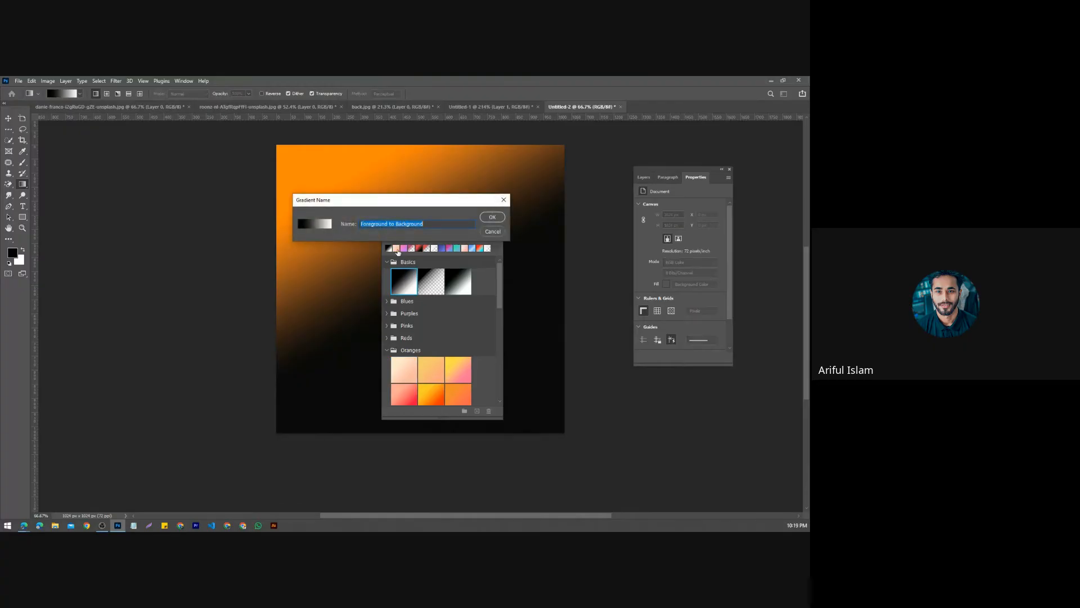
pyautogui.click(490, 232)
pyautogui.click(499, 215)
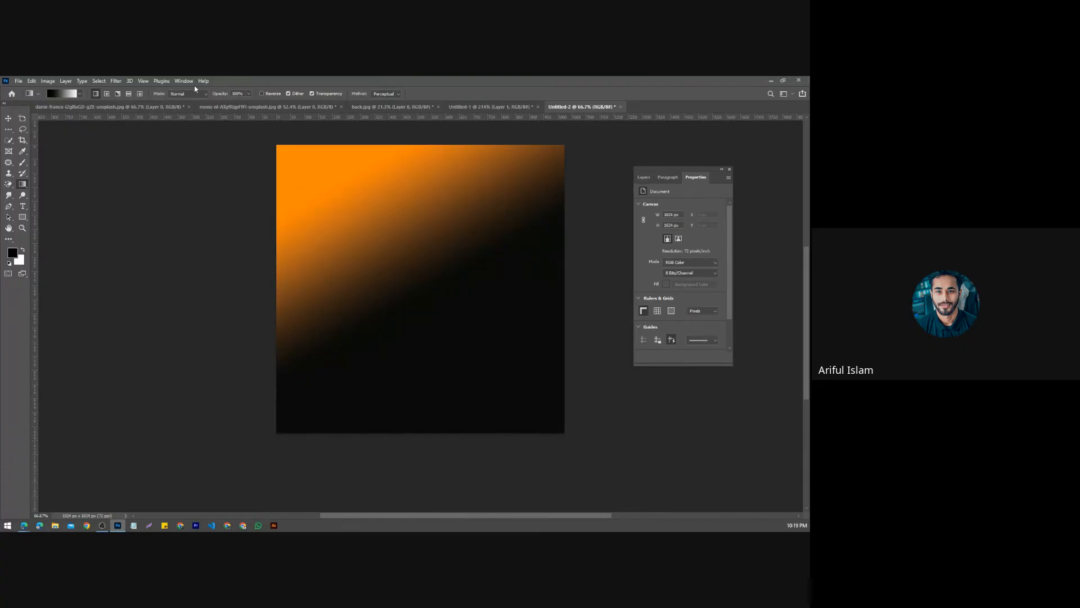
# Step: Review the Paragraph settings and the document's Properties, then show the Layers list
pyautogui.click(671, 178)
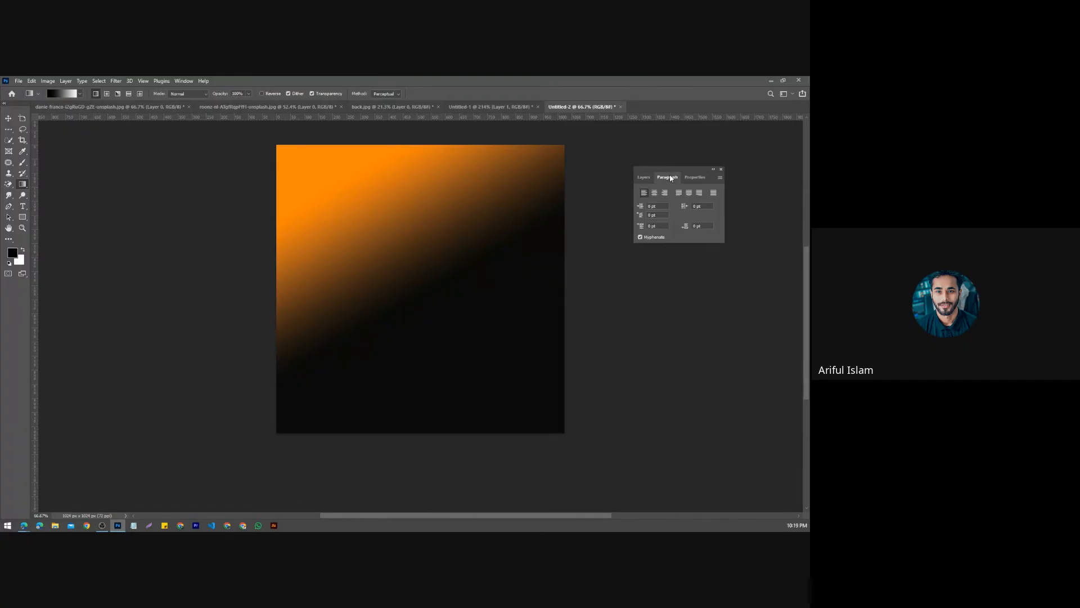
pyautogui.click(693, 180)
pyautogui.scroll(-4, 691, 298)
pyautogui.scroll(-6, 692, 358)
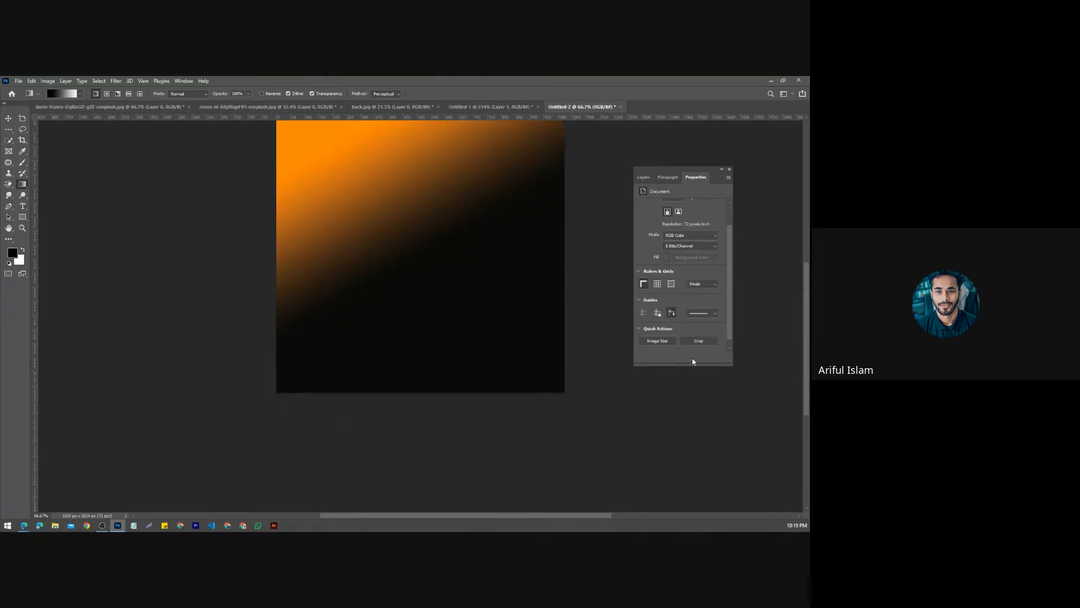
pyautogui.scroll(11, 485, 319)
pyautogui.click(644, 178)
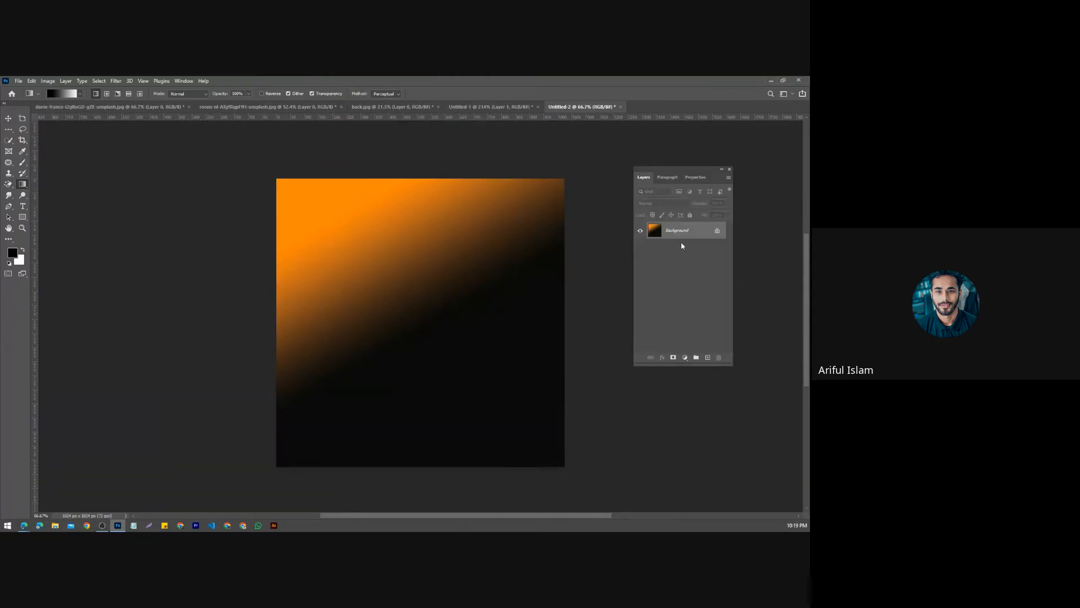
# Step: Unlock the Background layer, add a new layer above it and fill that with a linear black-to-white gradient
pyautogui.click(723, 232)
pyautogui.click(707, 358)
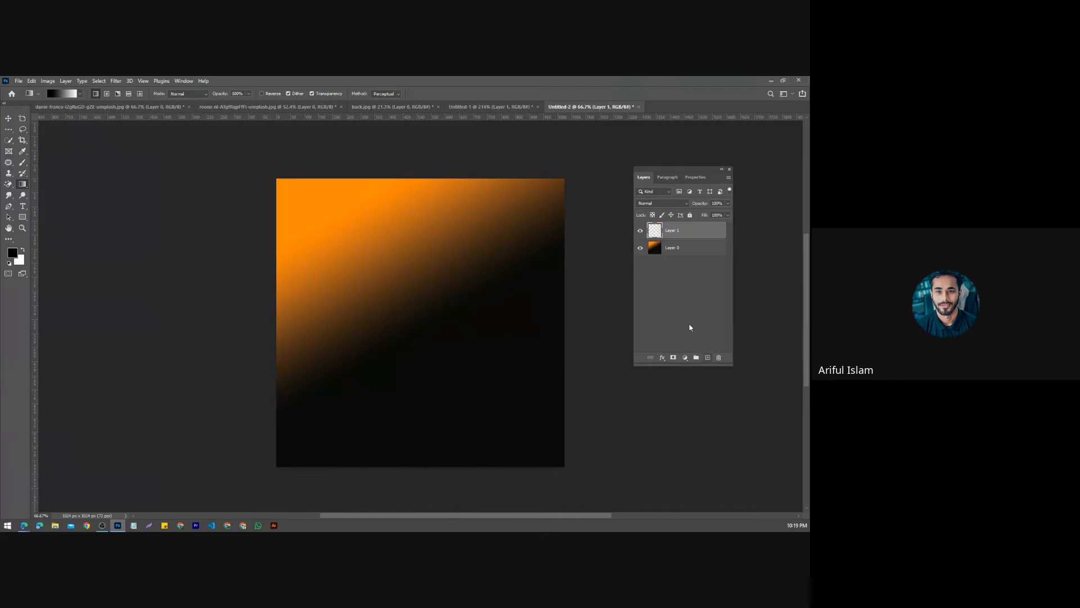
pyautogui.moveTo(358, 215); pyautogui.dragTo(386, 288)
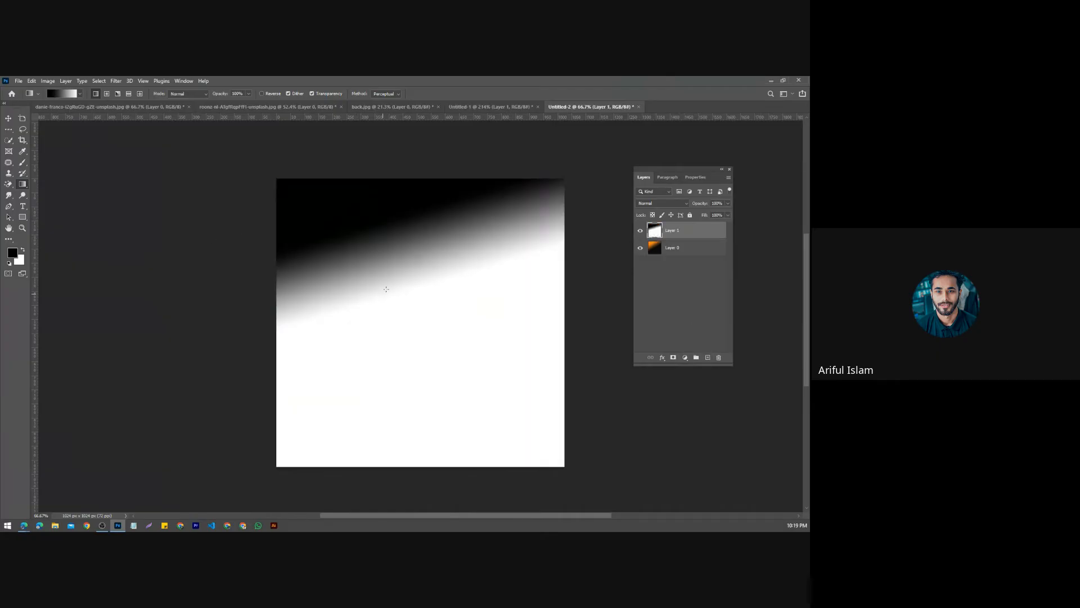
# Step: Switch the gradient type to radial and choose the Red_03 preset from the Reds group in the Gradient Editor
pyautogui.click(106, 94)
pyautogui.click(68, 96)
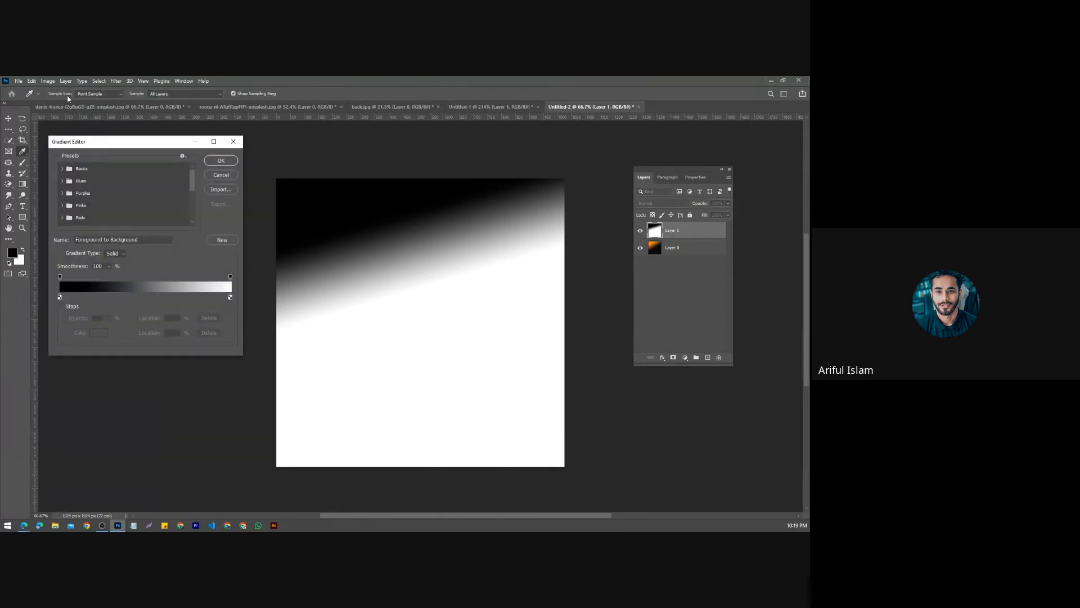
pyautogui.click(62, 218)
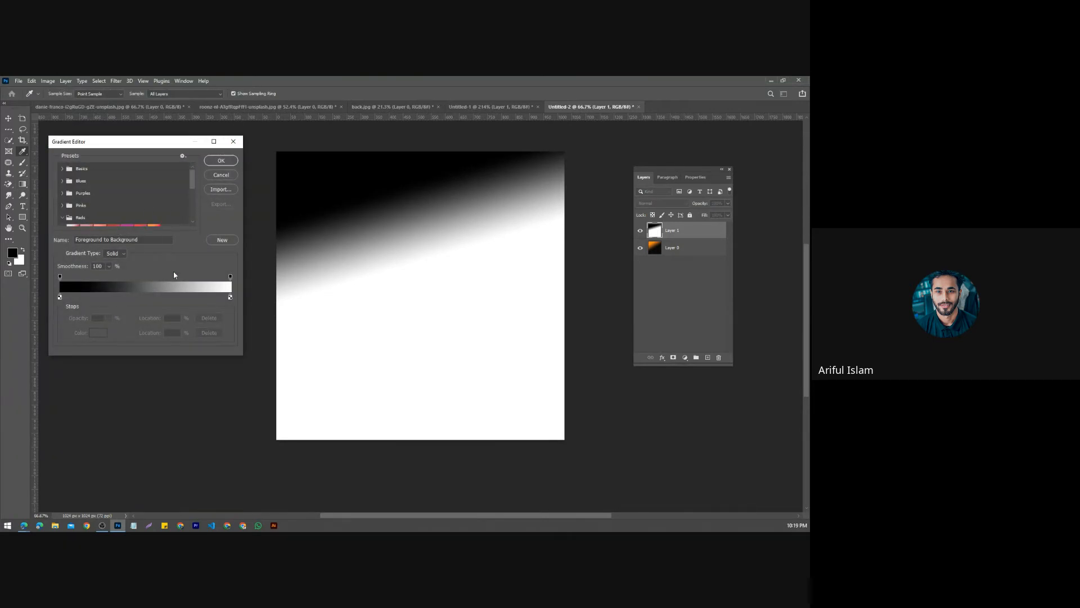
pyautogui.moveTo(243, 355); pyautogui.dragTo(245, 461)
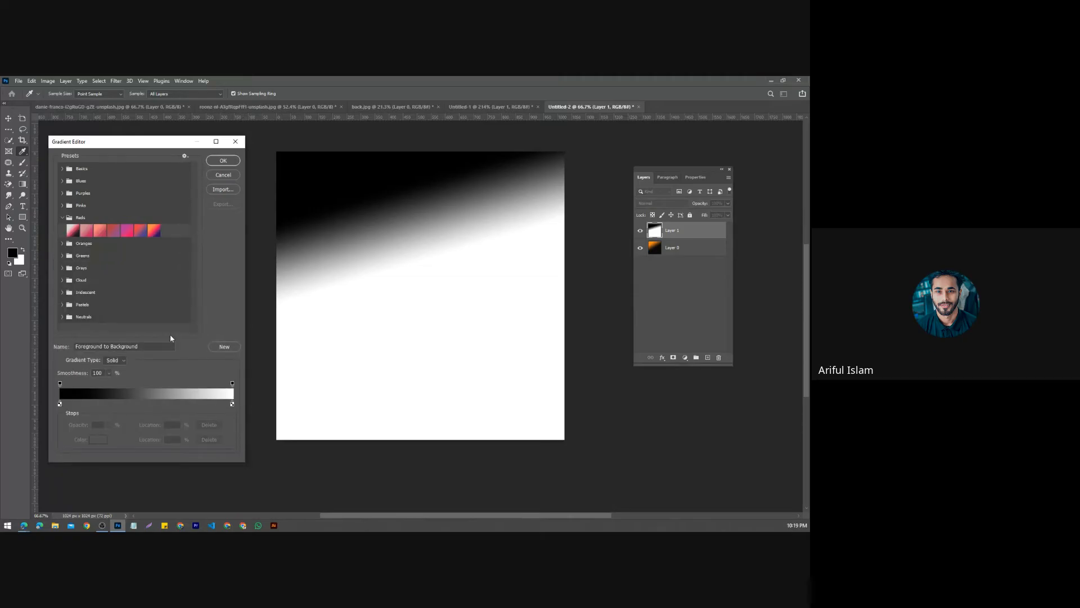
pyautogui.click(99, 231)
pyautogui.doubleClick(99, 231)
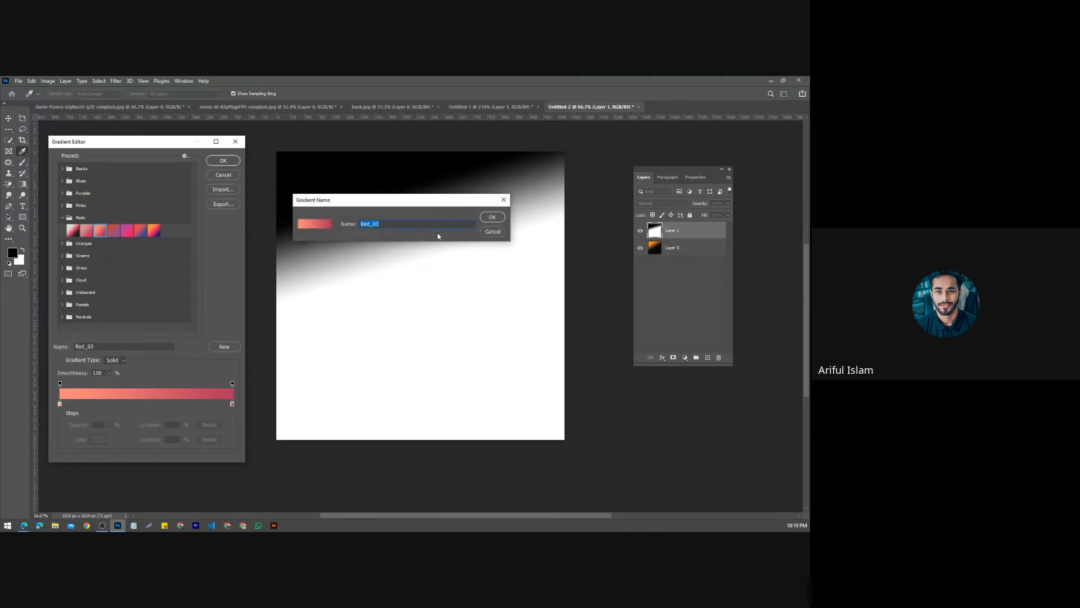
pyautogui.click(492, 218)
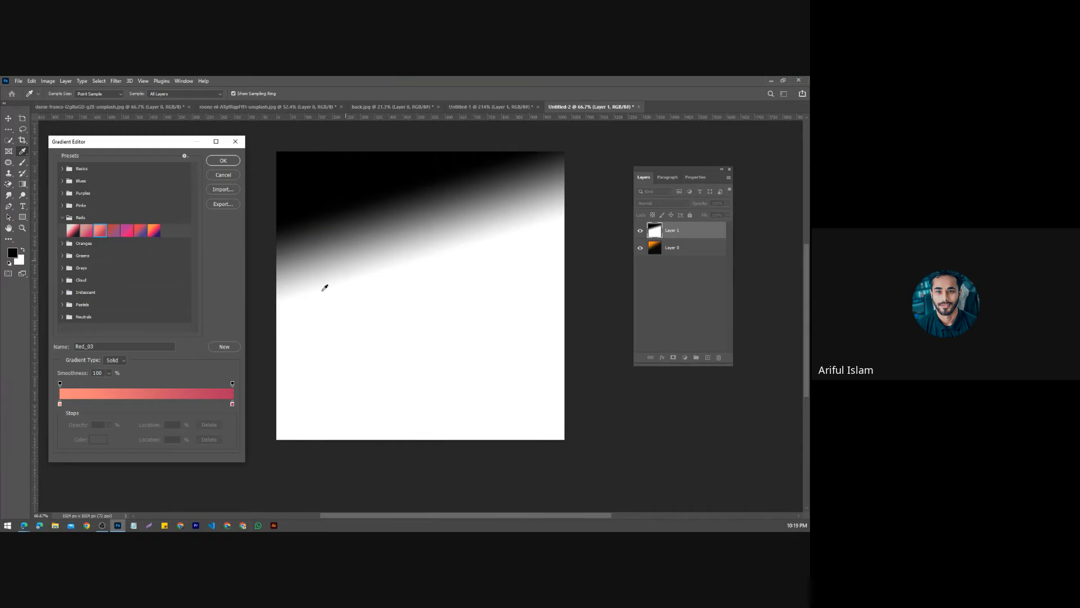
pyautogui.click(223, 160)
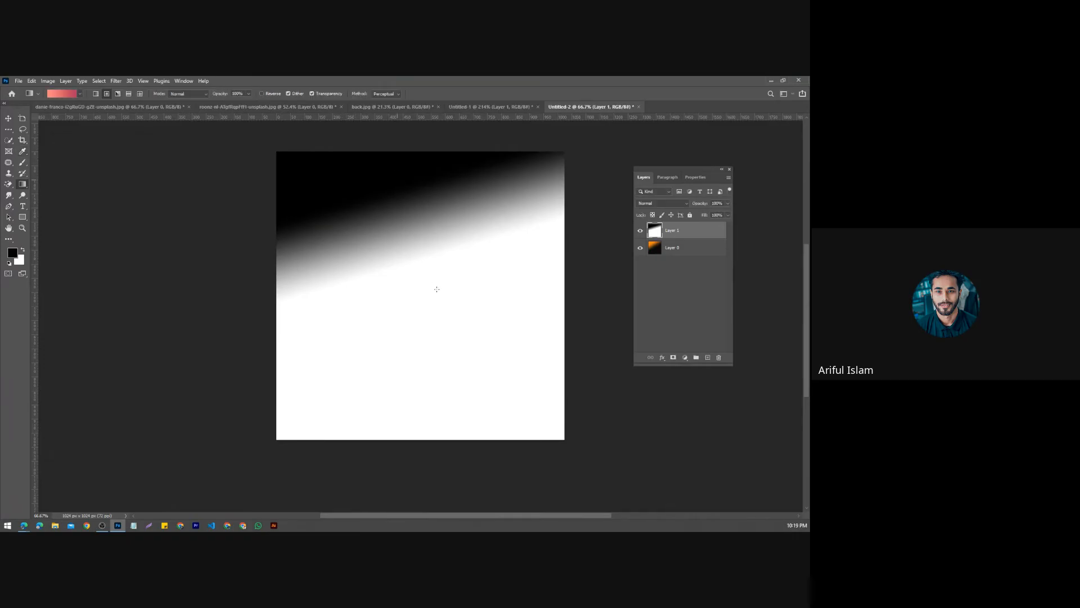
# Step: Fill Layer 1 with the radial red gradient centred near the canvas's upper edge, keeping Layer 1 selected
pyautogui.moveTo(397, 174); pyautogui.dragTo(419, 241)
pyautogui.click(677, 248)
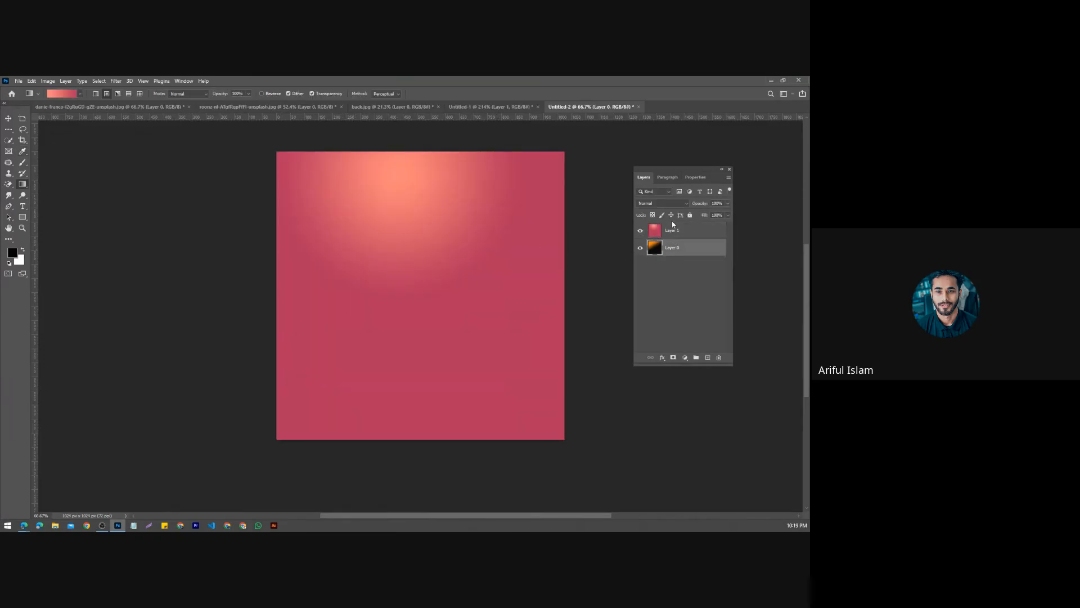
pyautogui.click(677, 231)
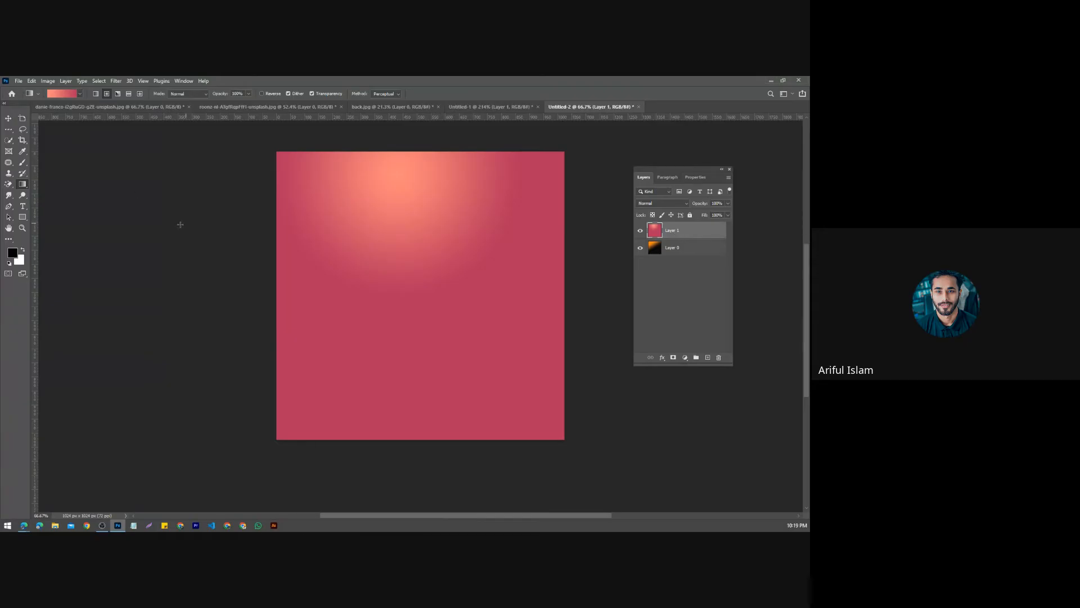
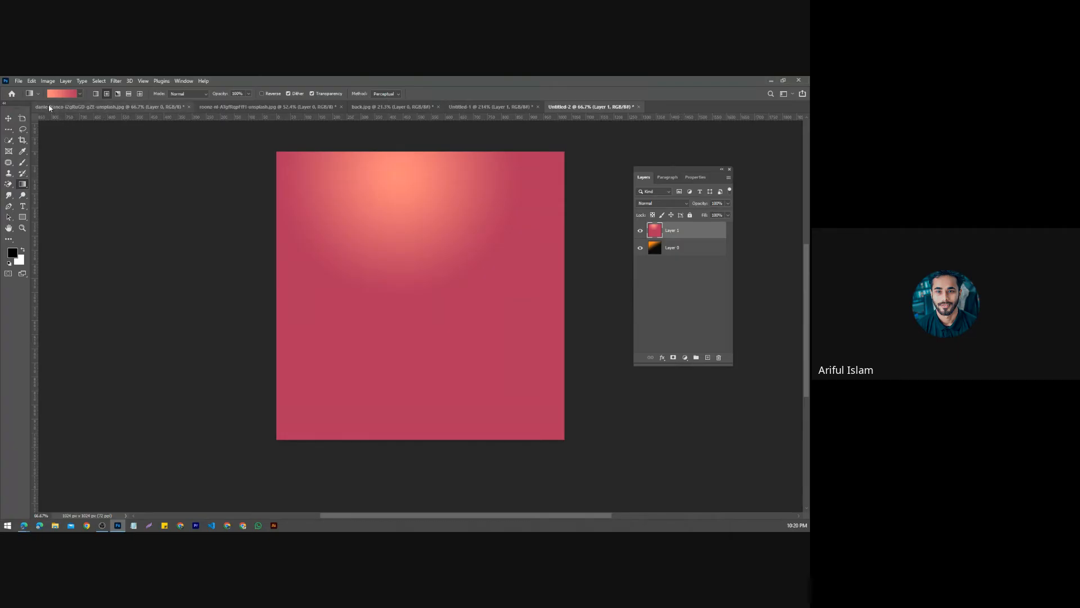
# Step: Reopen the Gradient Editor over the canvas and change the gradient's start color stop to black (000000)
pyautogui.click(61, 94)
pyautogui.moveTo(123, 142); pyautogui.dragTo(492, 139)
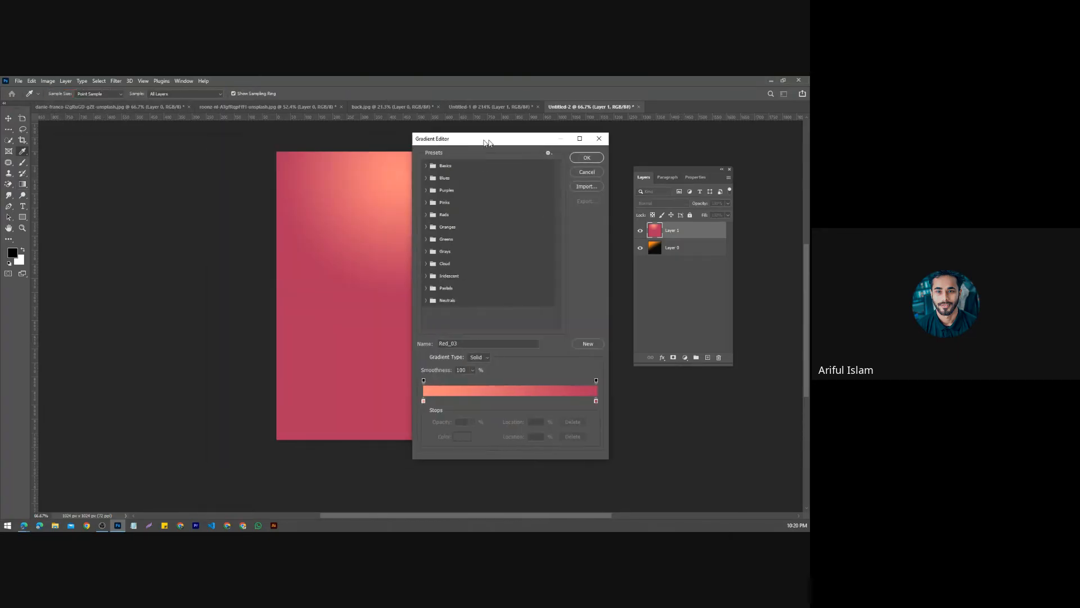
pyautogui.click(429, 401)
pyautogui.doubleClick(431, 401)
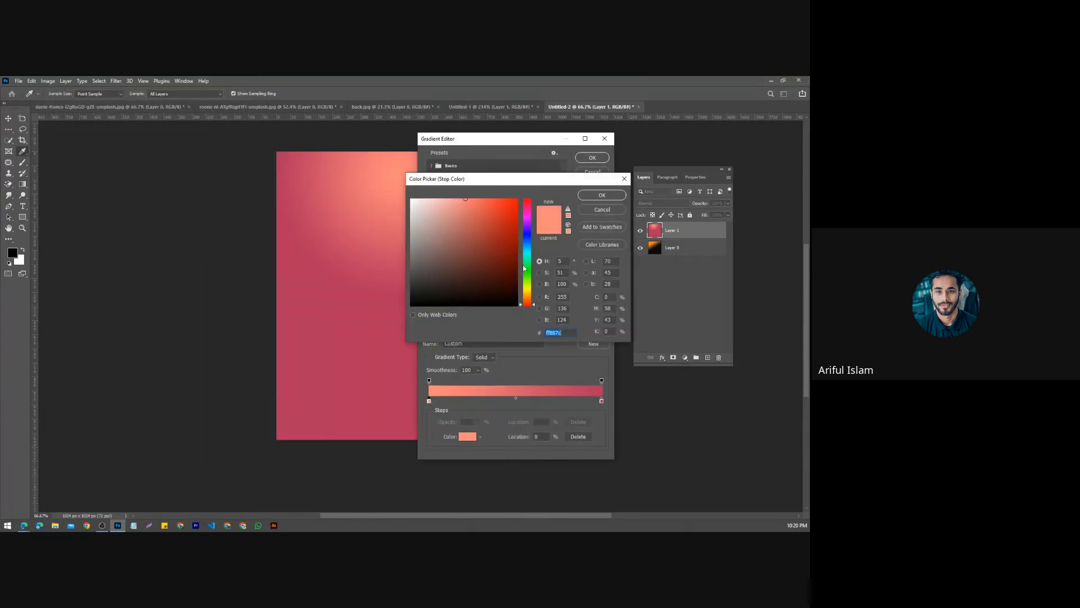
pyautogui.moveTo(445, 279); pyautogui.dragTo(390, 311)
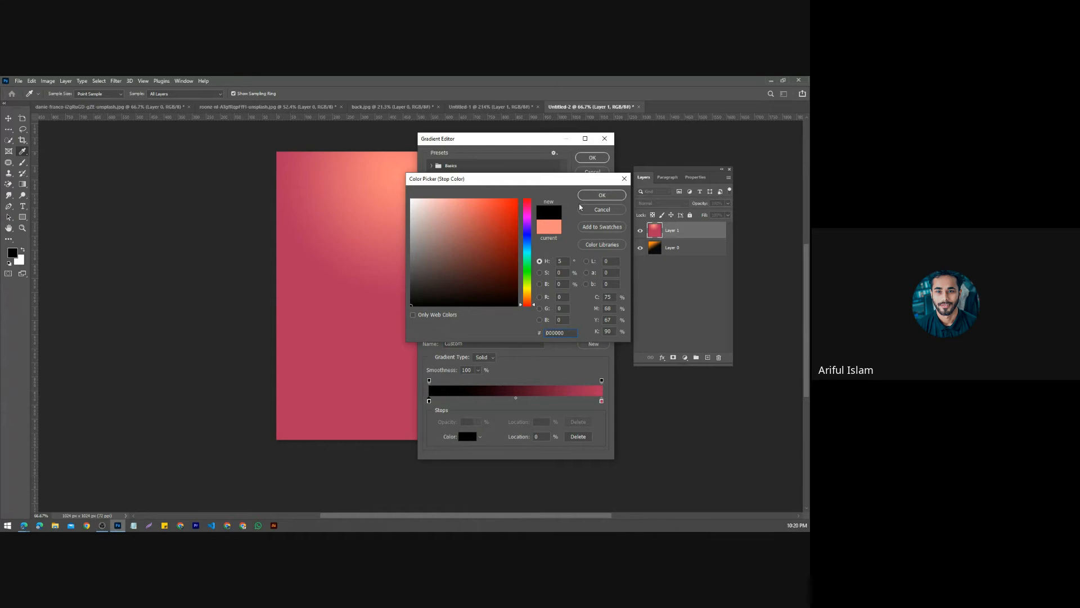
pyautogui.press('Return')
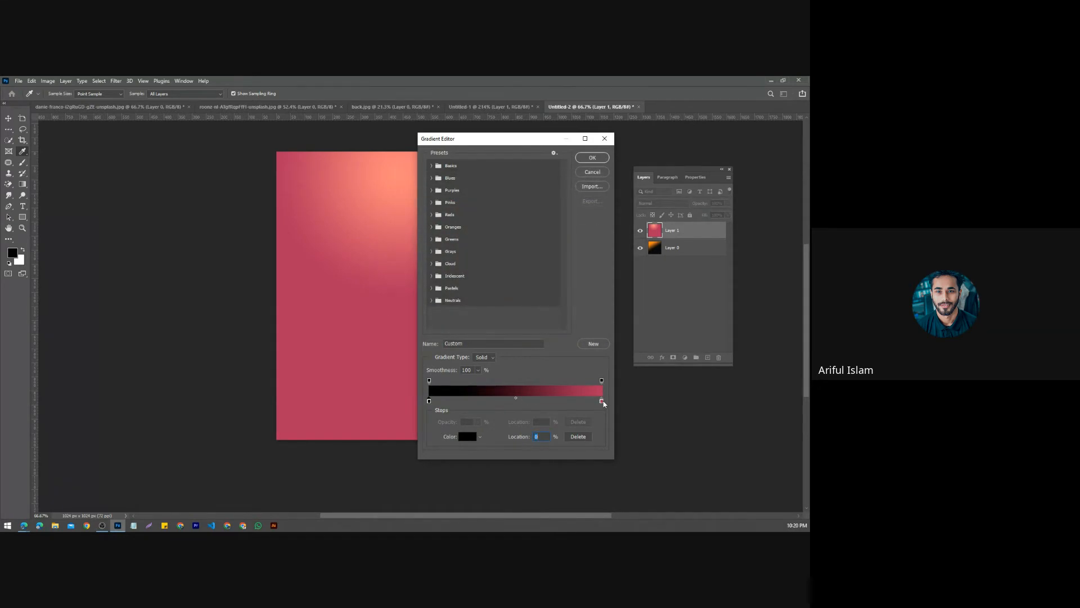
# Step: Move the gradient's end color stop to location 44% and change its color to bright red
pyautogui.moveTo(603, 402); pyautogui.dragTo(504, 401)
pyautogui.doubleClick(505, 400)
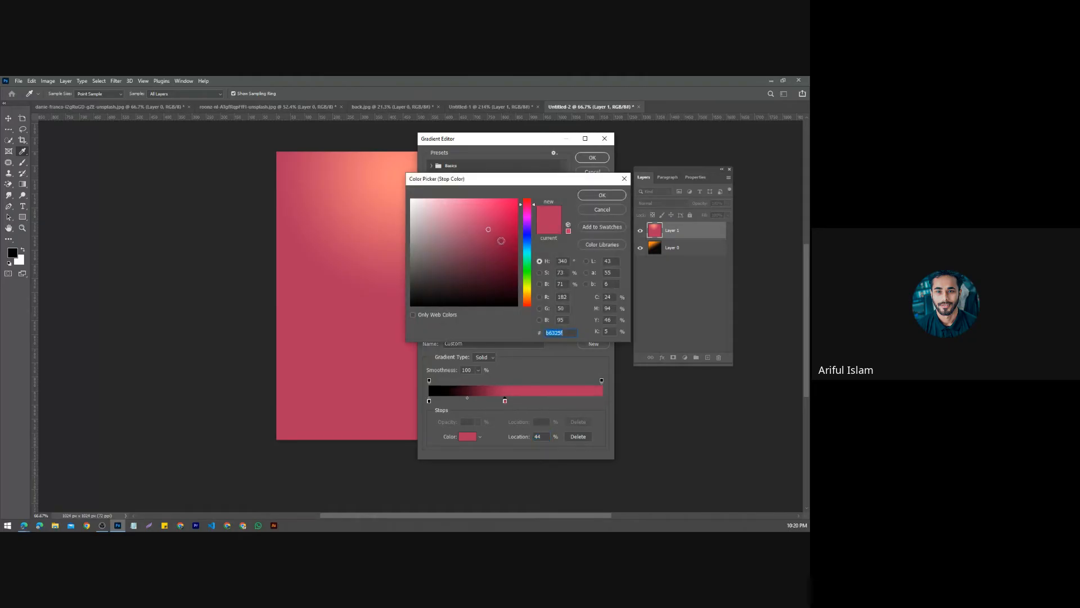
pyautogui.moveTo(530, 214); pyautogui.dragTo(528, 201)
pyautogui.click(516, 196)
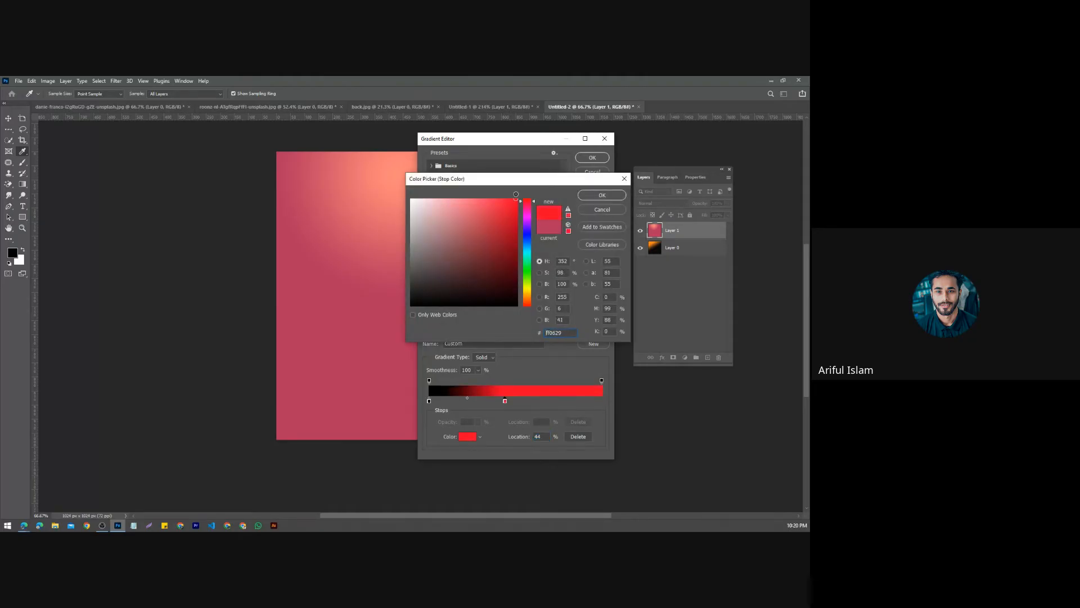
pyautogui.click(600, 195)
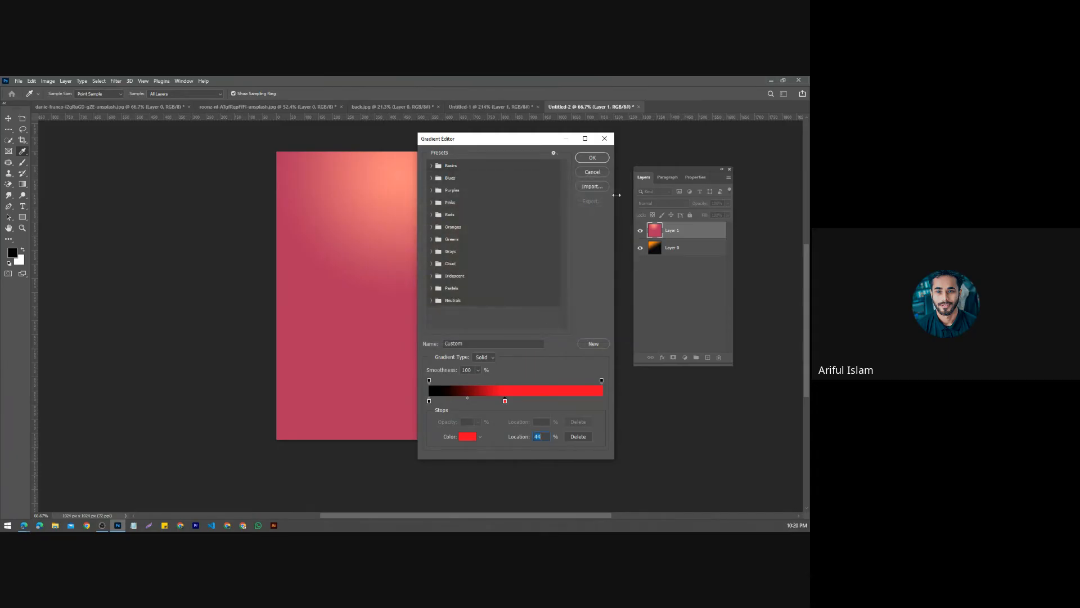
# Step: Add a green (05ff75) color stop at location 85% and fill Layer 1 radially with the edited gradient
pyautogui.click(575, 401)
pyautogui.doubleClick(576, 401)
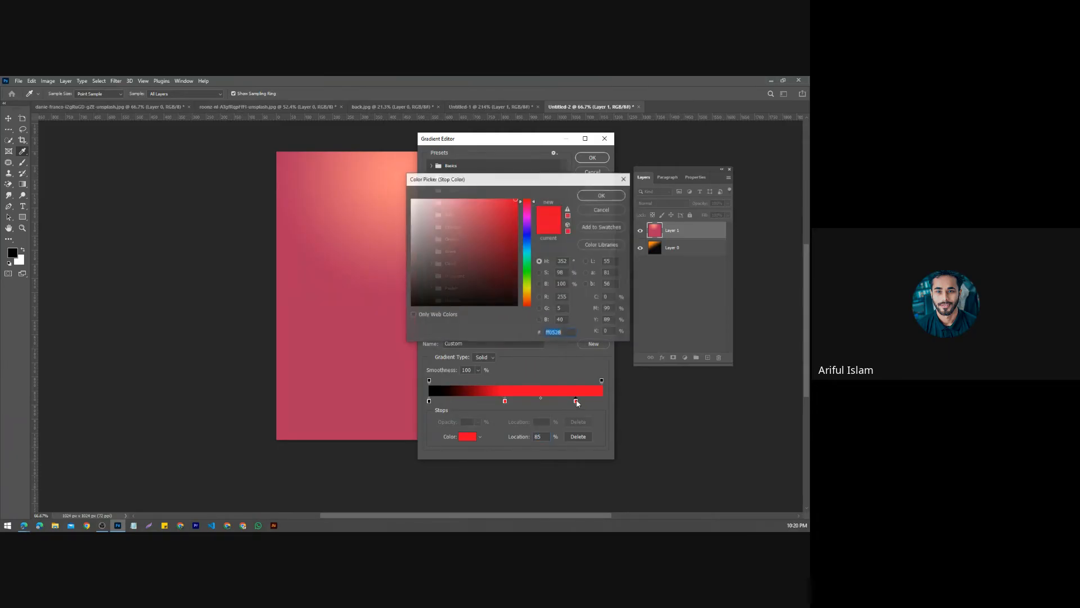
pyautogui.click(528, 224)
pyautogui.moveTo(527, 224); pyautogui.dragTo(529, 265)
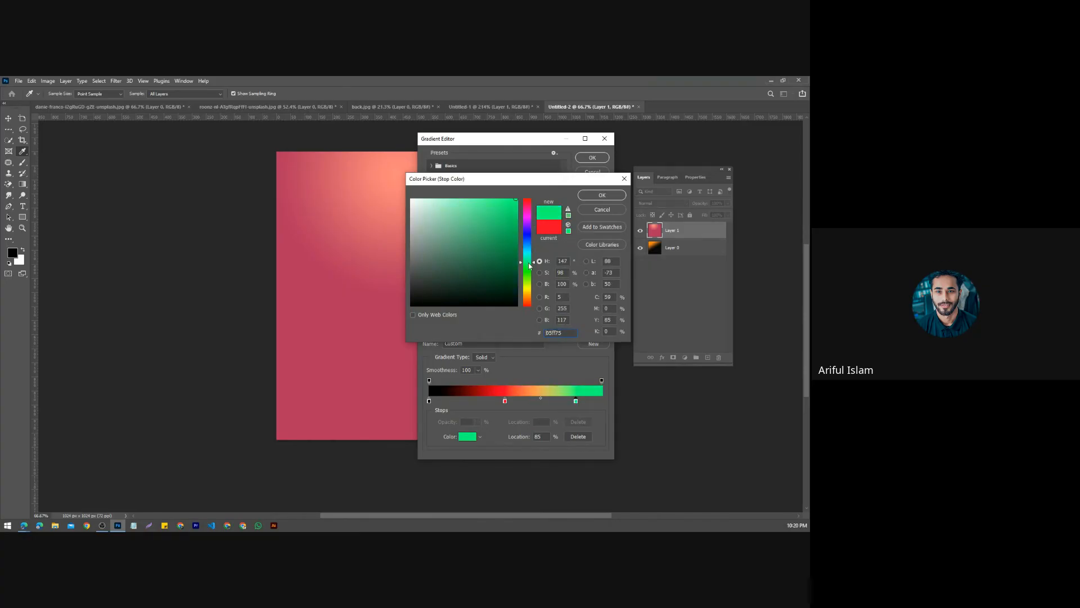
pyautogui.click(604, 198)
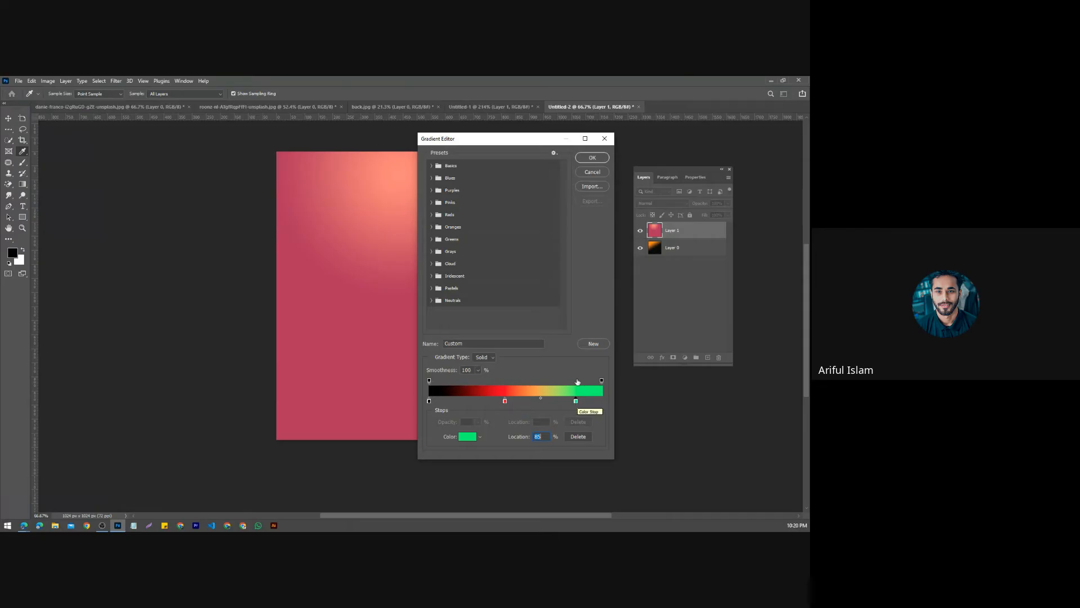
pyautogui.click(590, 158)
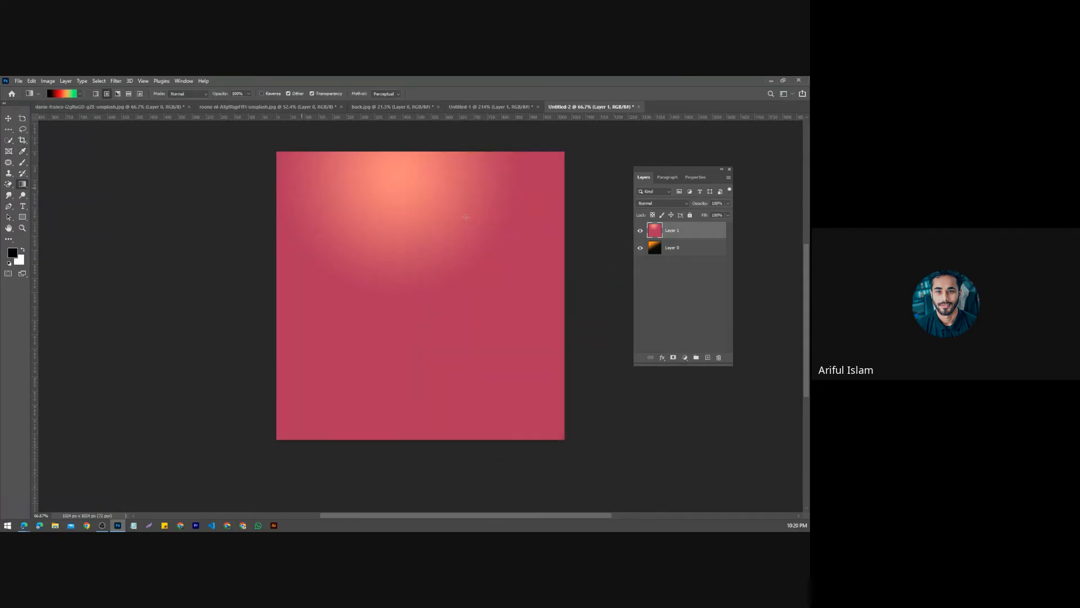
pyautogui.moveTo(419, 372); pyautogui.dragTo(418, 393)
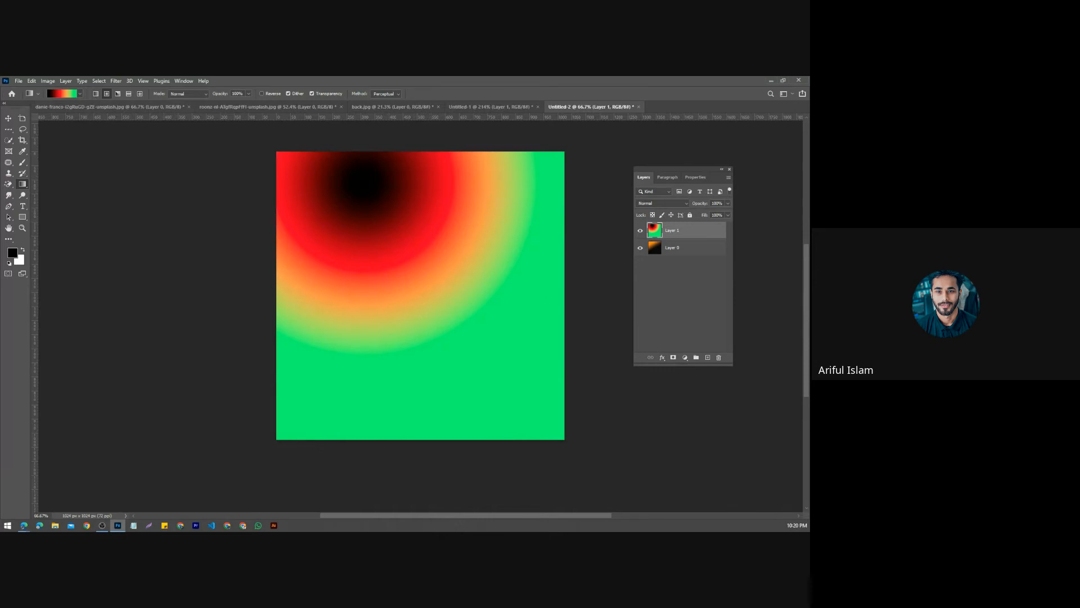
# Step: Start a screen capture covering the canvas and tools, circle the gradient's dark center with the red pen and discard the capture
pyautogui.press('Print')
pyautogui.moveTo(244, 102); pyautogui.dragTo(618, 470)
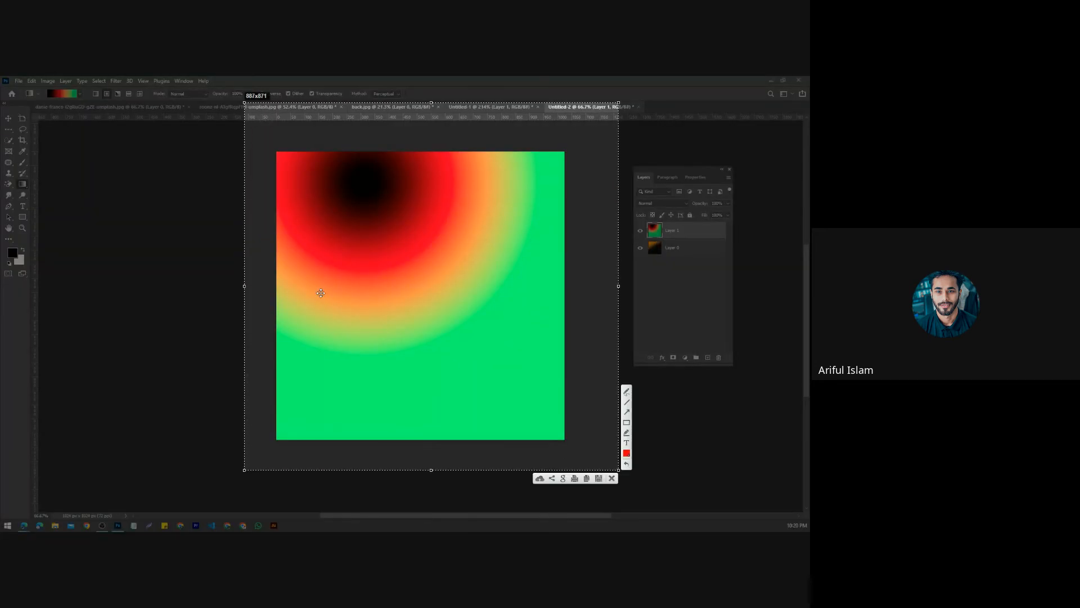
pyautogui.moveTo(244, 286); pyautogui.dragTo(0, 281)
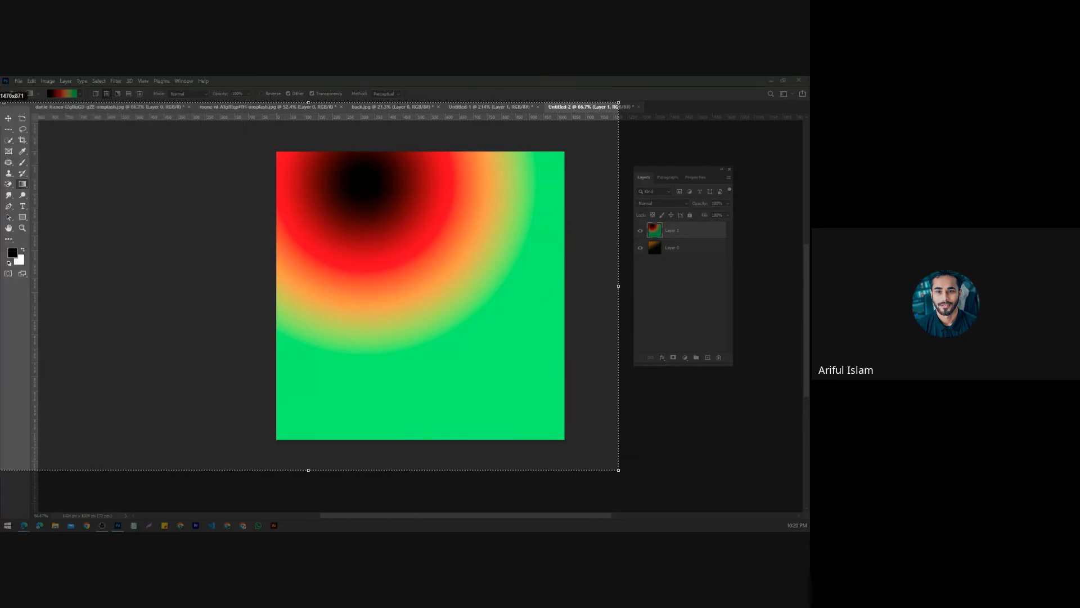
pyautogui.moveTo(267, 259); pyautogui.dragTo(267, 245)
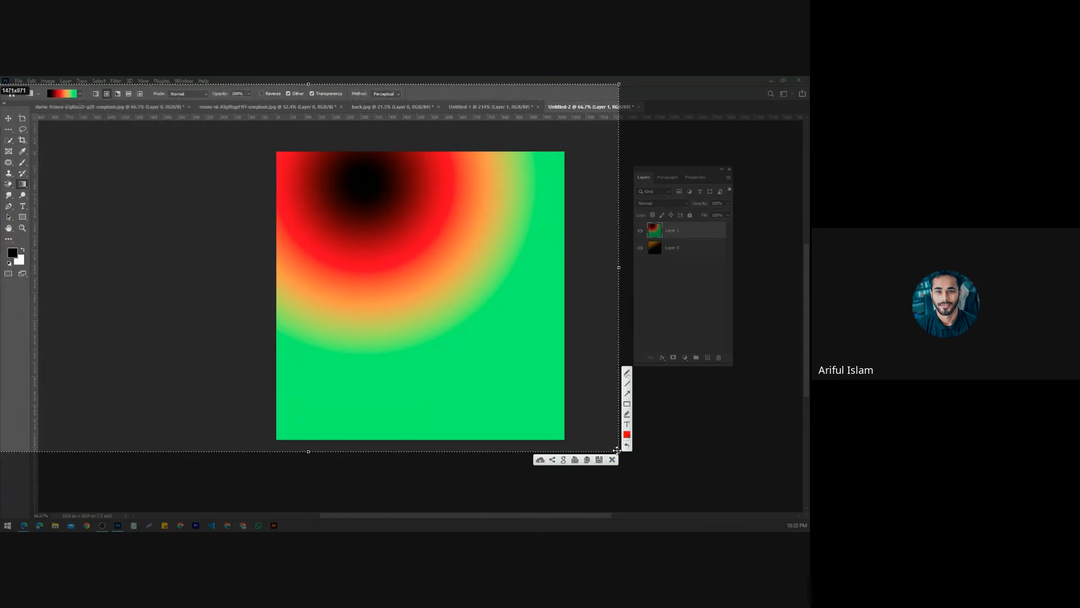
pyautogui.moveTo(618, 450); pyautogui.dragTo(722, 510)
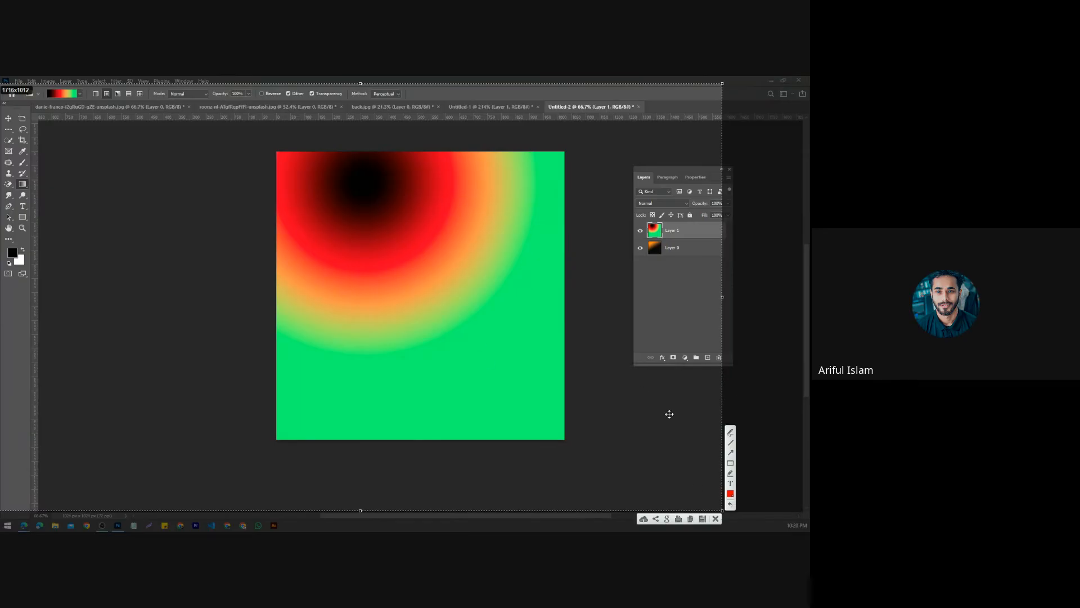
pyautogui.click(730, 432)
pyautogui.moveTo(388, 168)
pyautogui.mouseDown()
pyautogui.moveTo(345, 249)
pyautogui.moveTo(403, 241)
pyautogui.moveTo(403, 209)
pyautogui.mouseUp()
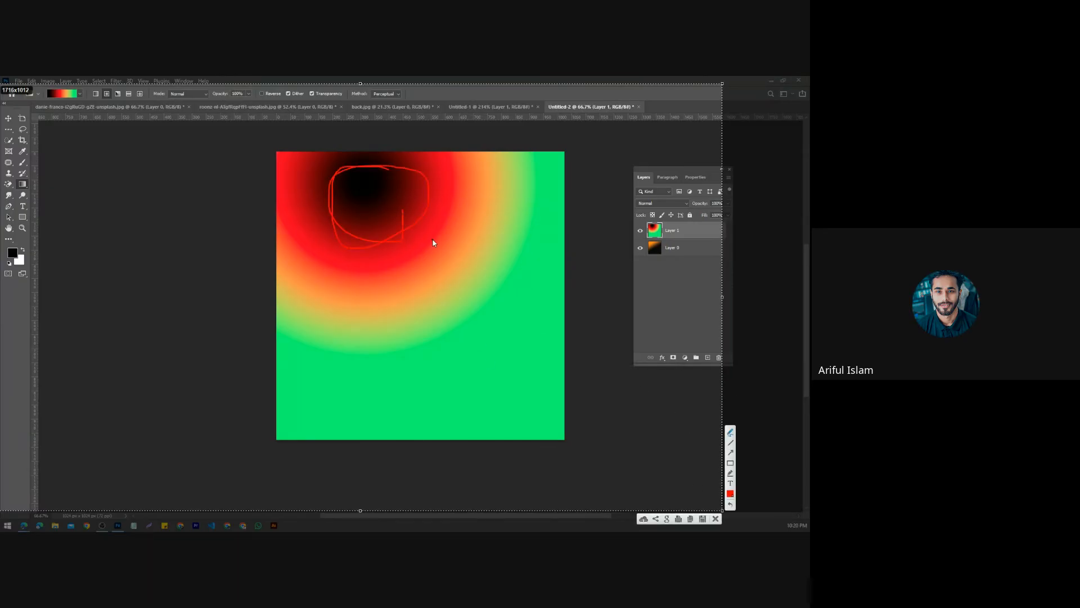
pyautogui.moveTo(96, 89)
pyautogui.mouseDown()
pyautogui.moveTo(101, 115)
pyautogui.moveTo(96, 86)
pyautogui.moveTo(93, 104)
pyautogui.moveTo(146, 103)
pyautogui.moveTo(154, 87)
pyautogui.moveTo(104, 84)
pyautogui.mouseUp()
pyautogui.click(716, 519)
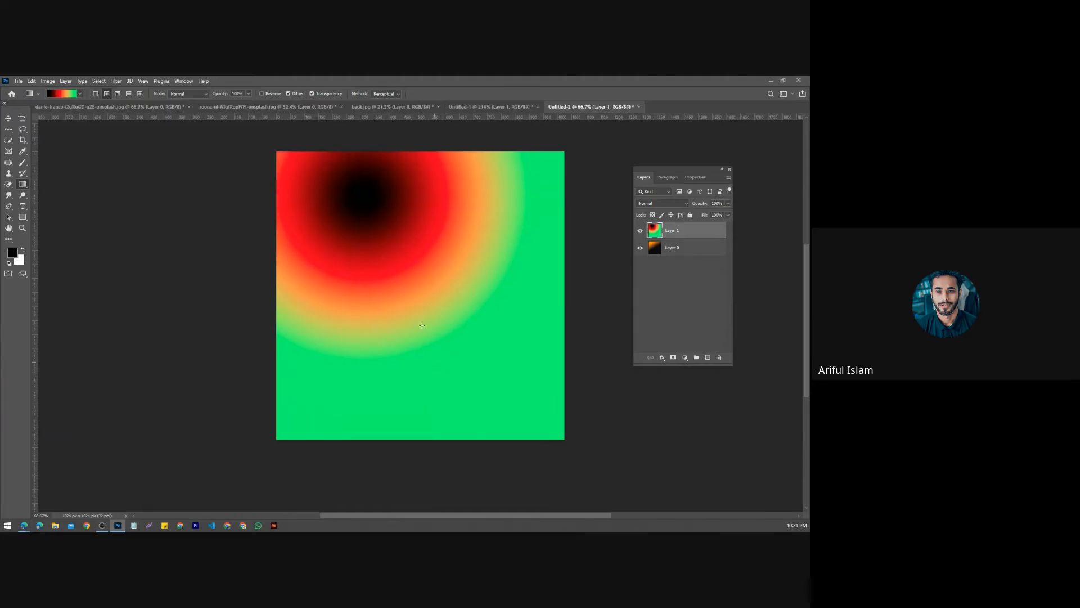
# Step: Redraw the radial gradient on Layer 1 in different directions, ending with its center near the canvas's lower-right corner
pyautogui.moveTo(372, 229); pyautogui.dragTo(472, 503)
pyautogui.moveTo(508, 468); pyautogui.dragTo(376, 143)
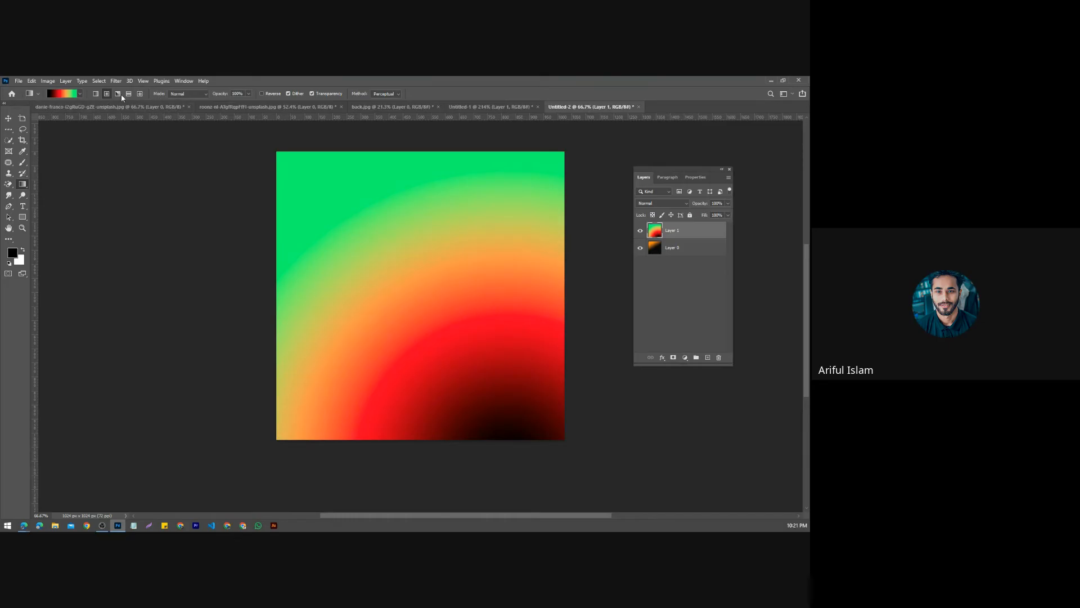
# Step: Switch to the linear gradient type and redraw it across Layer 1 at several angles, ending diagonally from the upper-right edge
pyautogui.click(96, 95)
pyautogui.moveTo(304, 181); pyautogui.dragTo(519, 481)
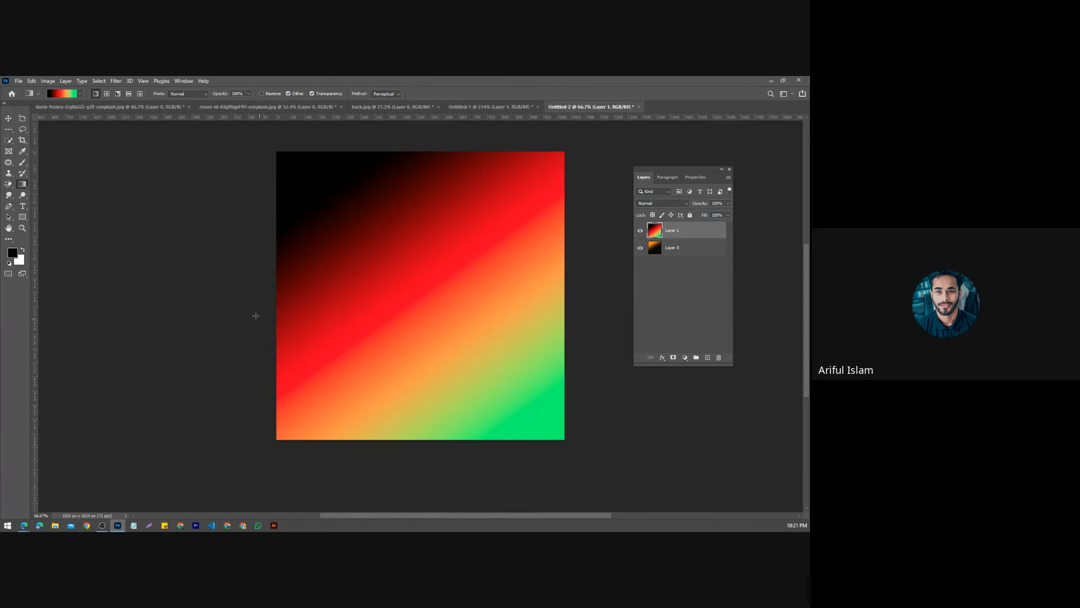
pyautogui.moveTo(247, 309); pyautogui.dragTo(586, 302)
pyautogui.moveTo(586, 302); pyautogui.dragTo(585, 302)
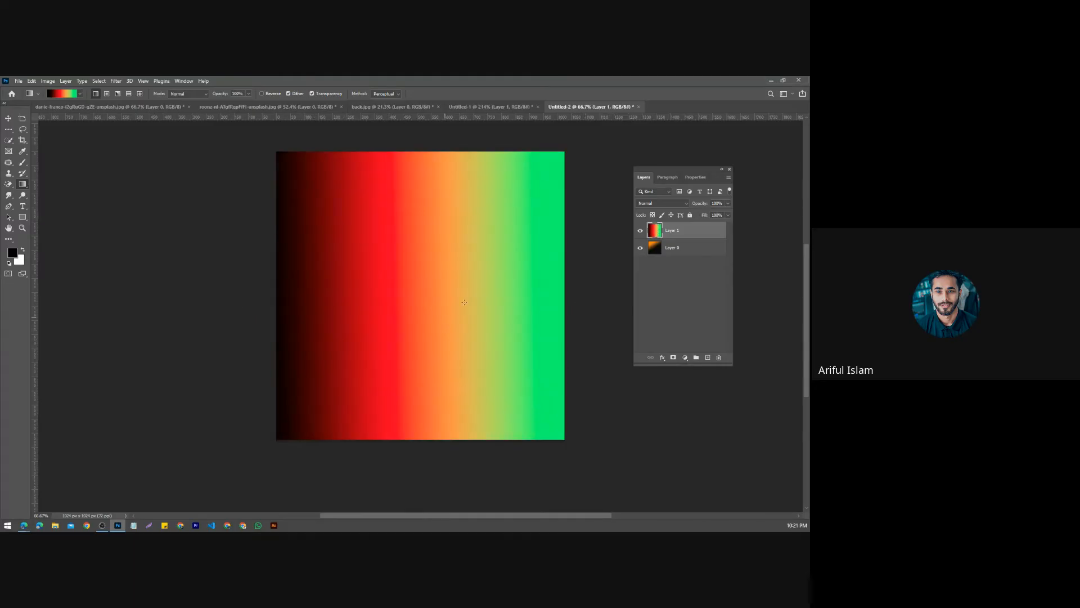
pyautogui.moveTo(589, 217); pyautogui.dragTo(386, 355)
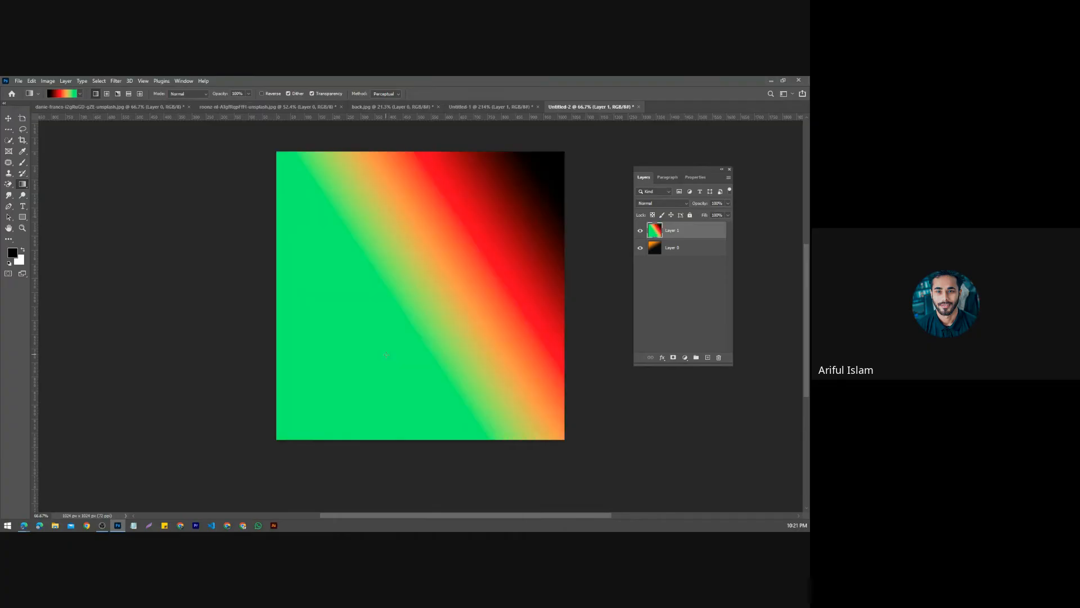
# Step: Examine the color stops of the current custom gradient, including the color settings of its black and red stops
pyautogui.click(60, 94)
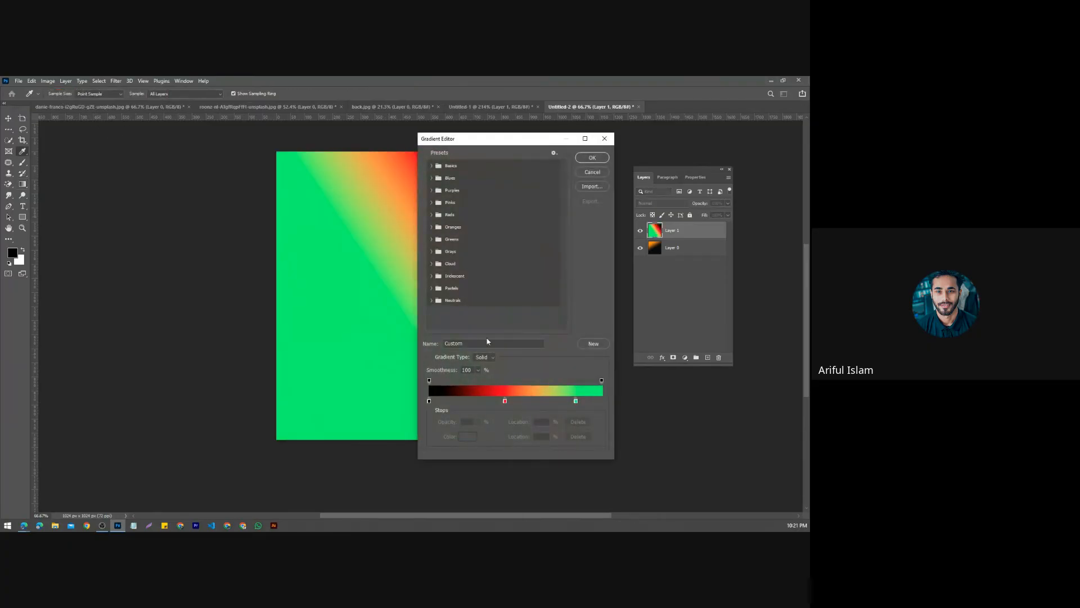
pyautogui.scroll(-1, 499, 411)
pyautogui.scroll(1, 500, 411)
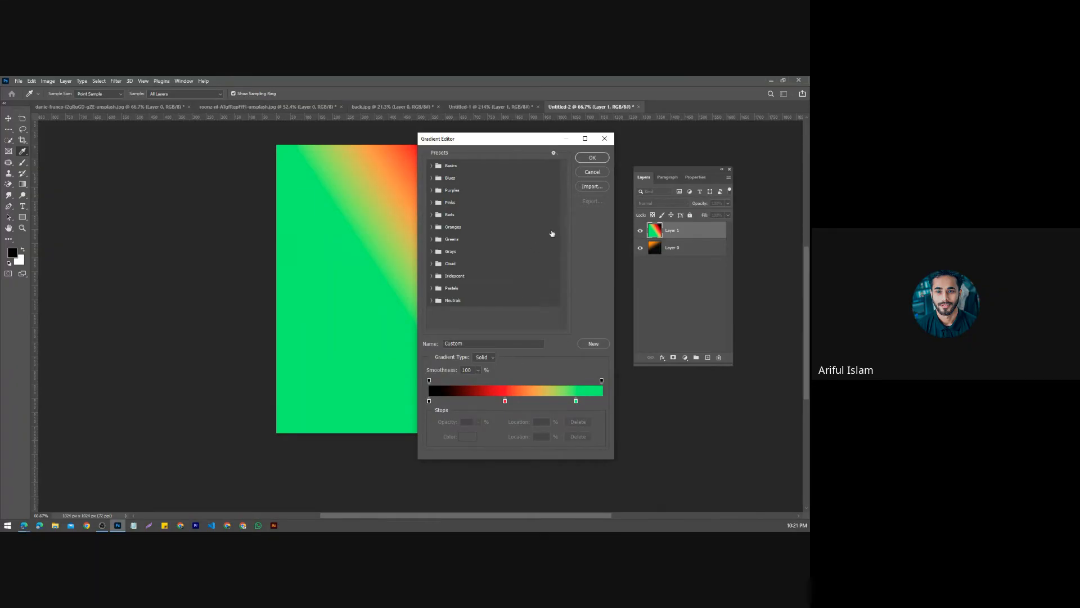
pyautogui.click(592, 158)
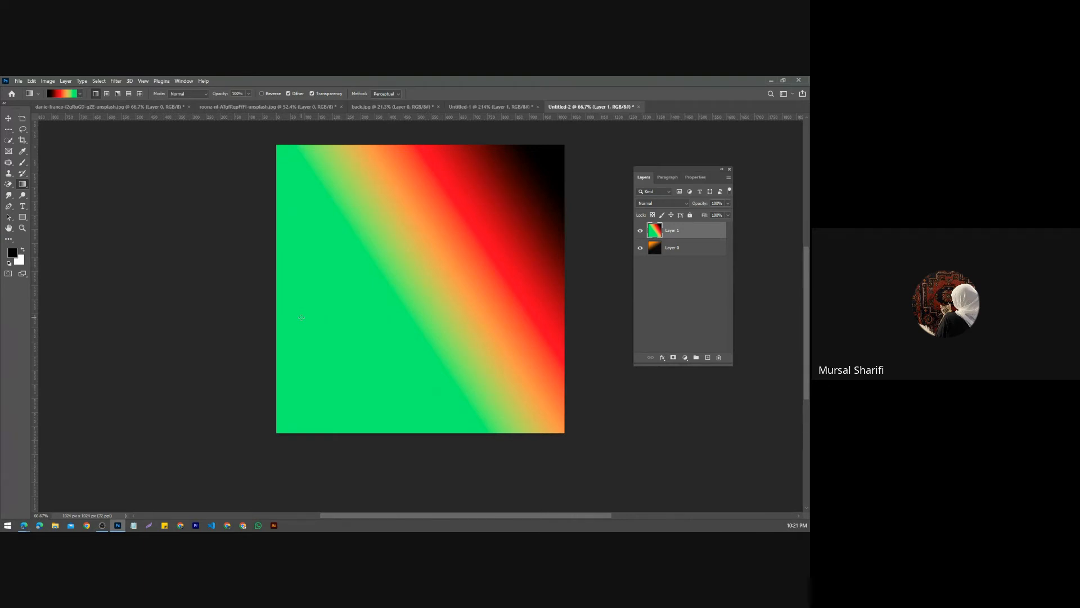
pyautogui.click(60, 93)
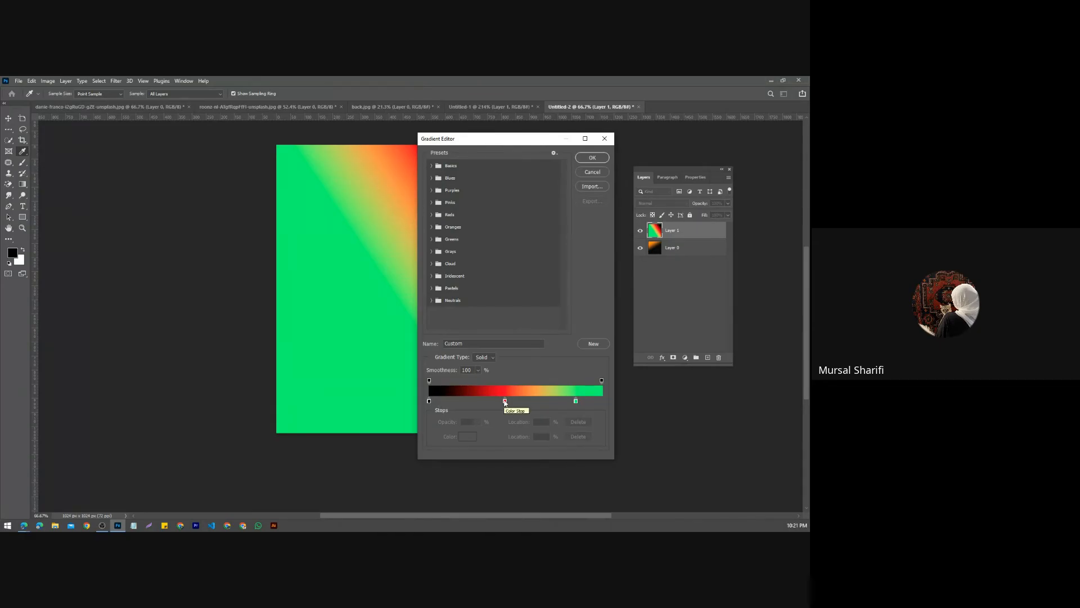
pyautogui.doubleClick(429, 401)
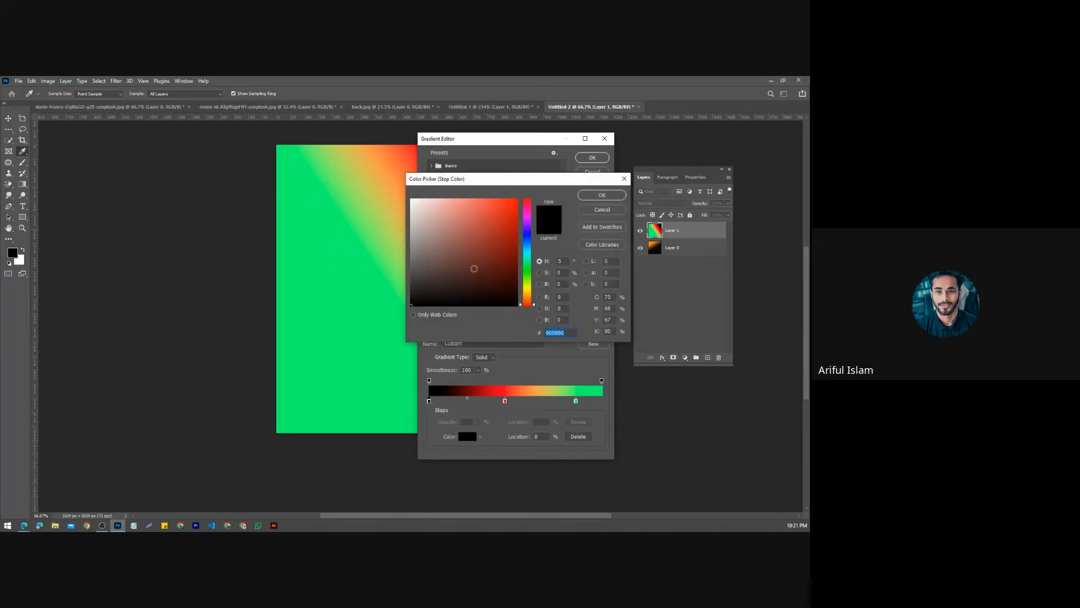
pyautogui.click(623, 196)
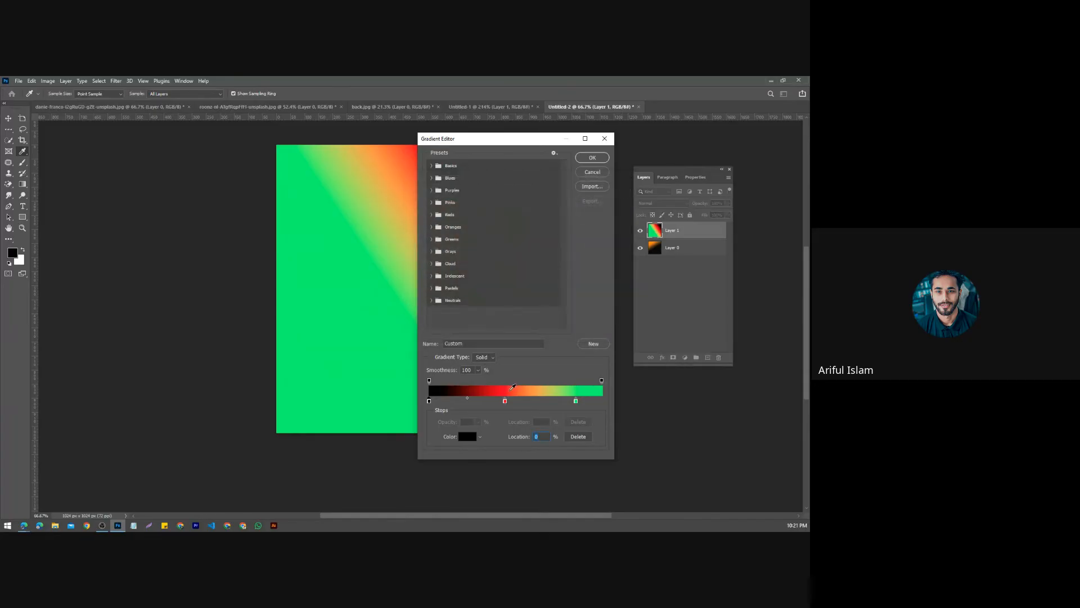
pyautogui.doubleClick(504, 401)
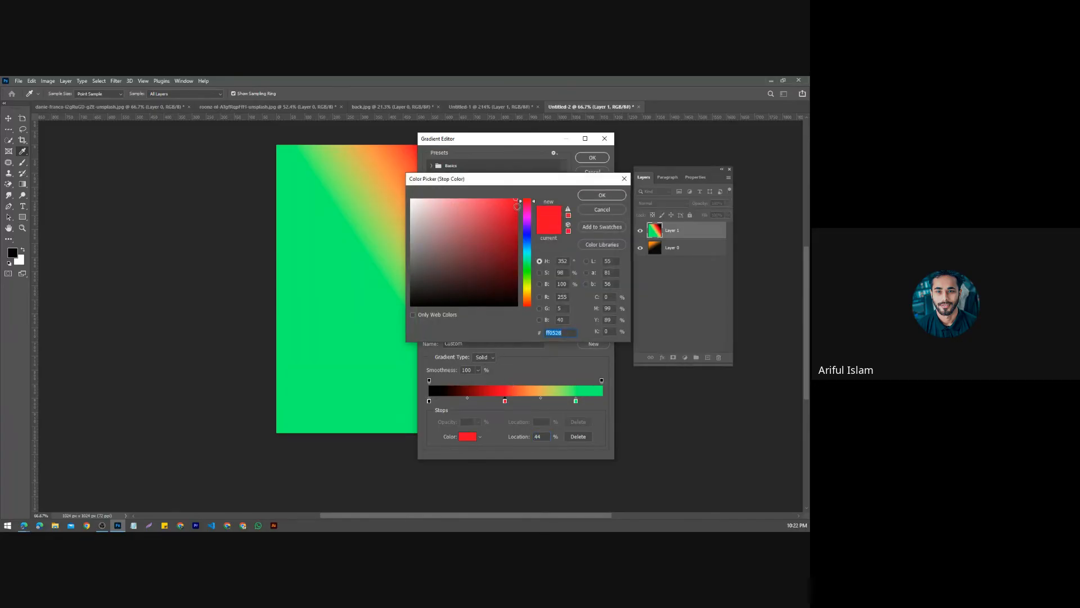
pyautogui.click(619, 198)
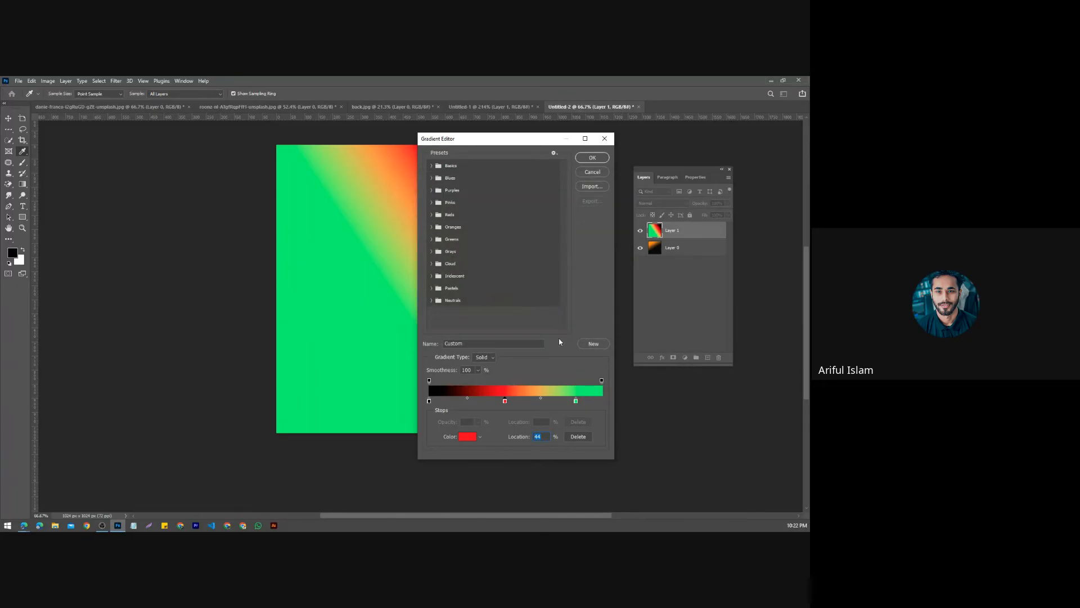
pyautogui.click(599, 158)
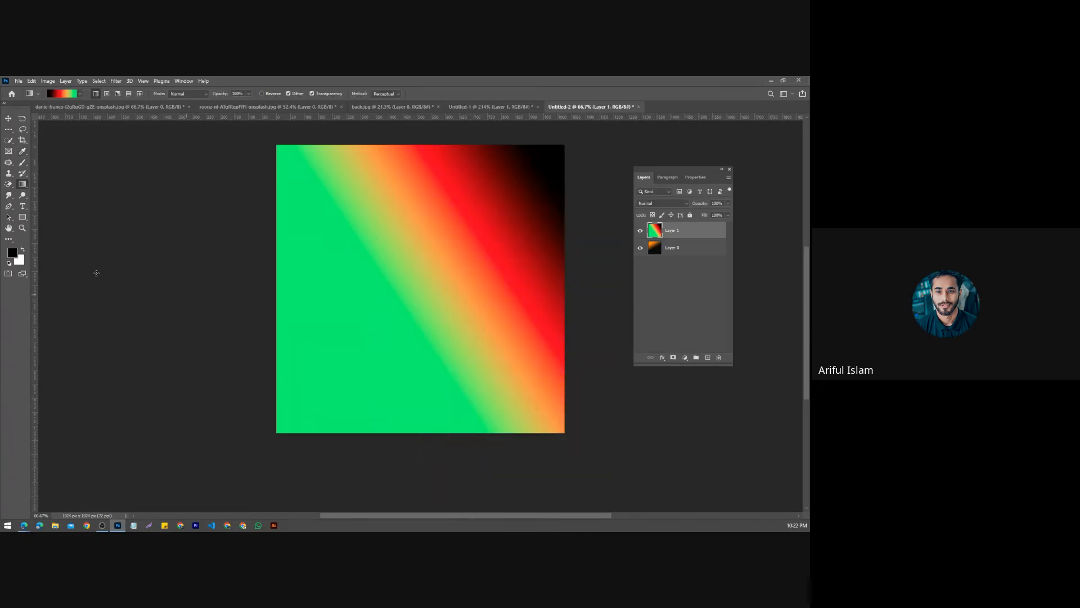
# Step: Draw a tall black rectangle about 272 px wide along the canvas's left side and place a duplicate directly to its right
pyautogui.click(22, 216)
pyautogui.moveTo(277, 129); pyautogui.dragTo(361, 489)
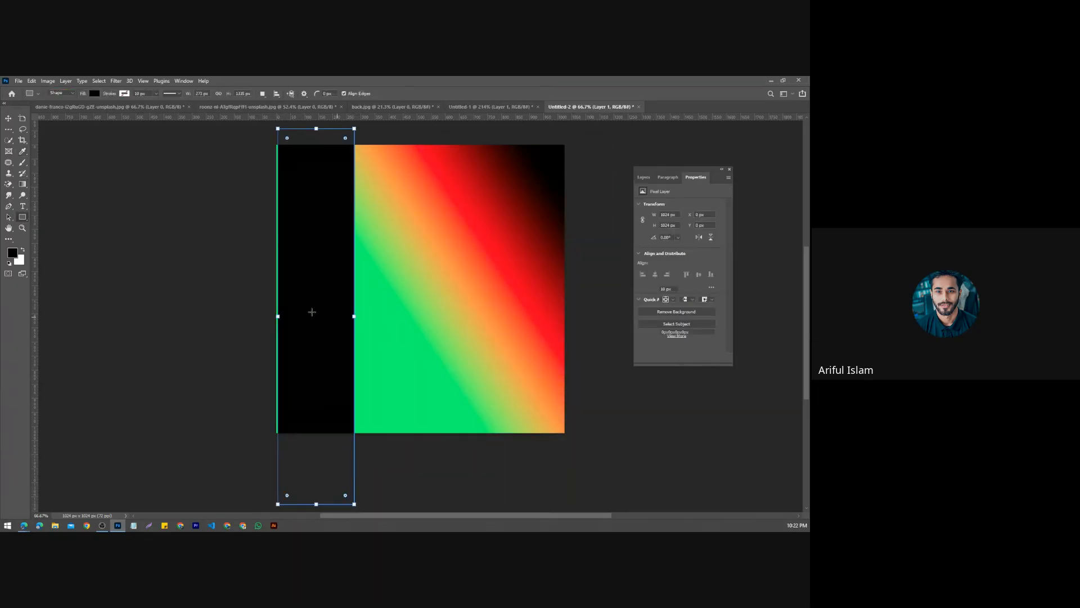
pyautogui.click(9, 119)
pyautogui.moveTo(323, 315); pyautogui.dragTo(398, 313)
# Step: Set the foreground color to bright red and change the duplicated rectangle's fill to red
pyautogui.click(11, 252)
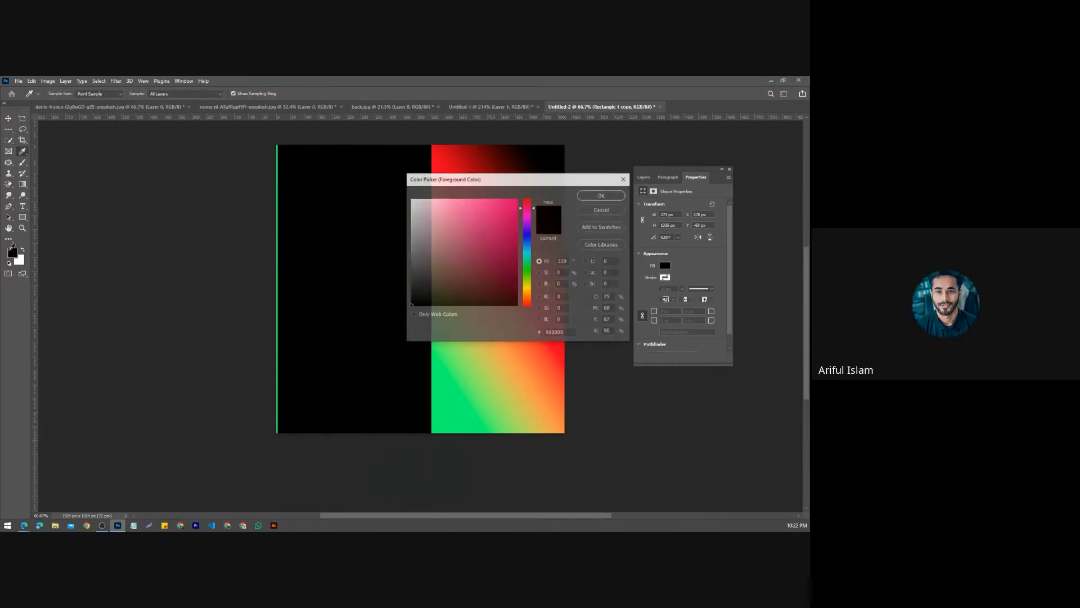
pyautogui.click(510, 199)
pyautogui.moveTo(529, 228); pyautogui.dragTo(529, 200)
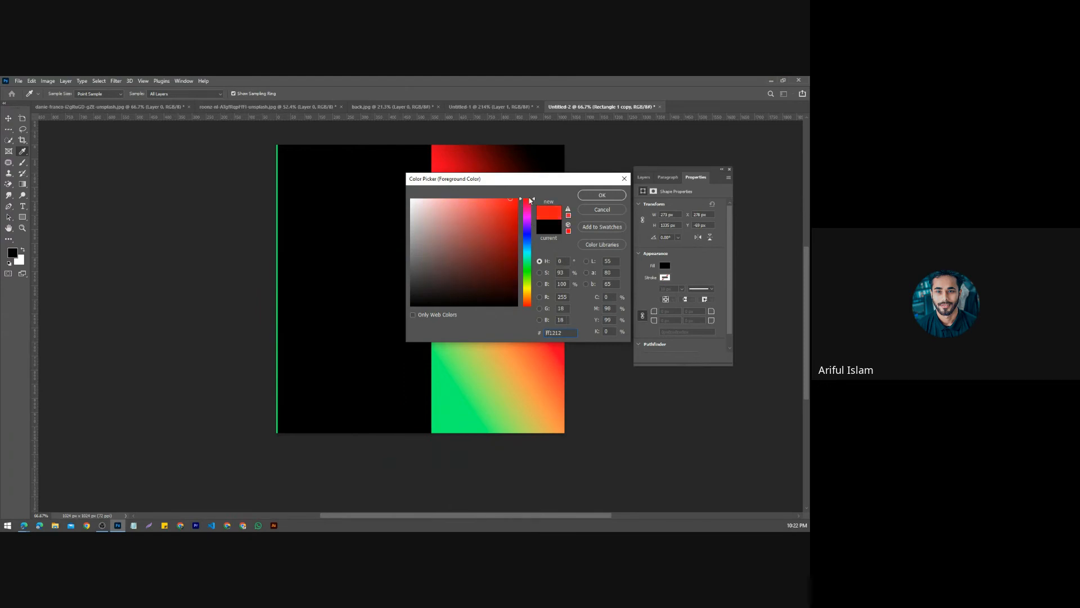
pyautogui.click(521, 197)
pyautogui.click(596, 194)
pyautogui.press('v')
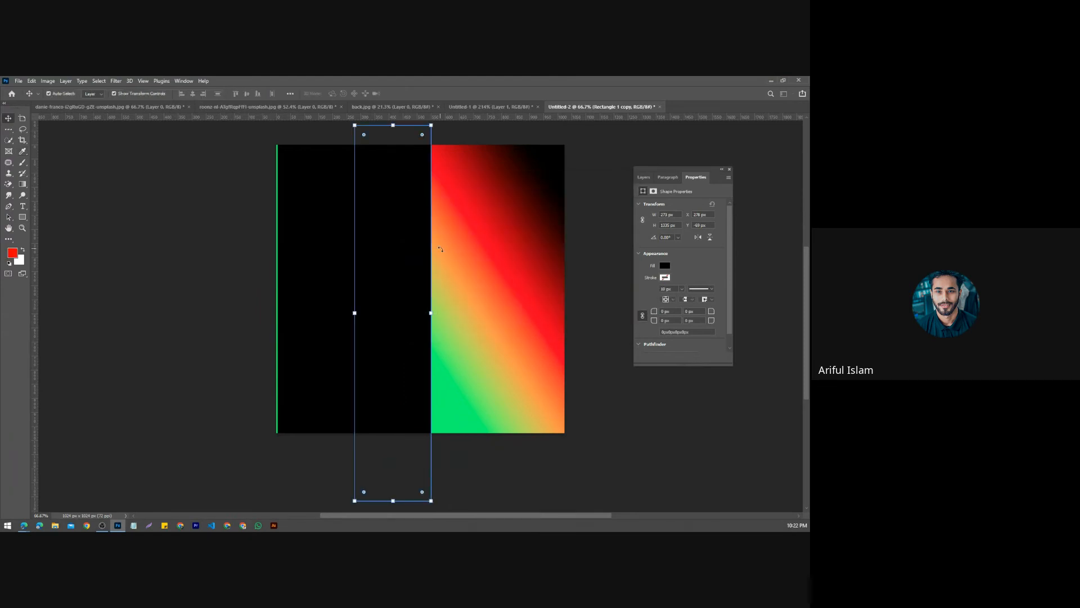
pyautogui.click(667, 265)
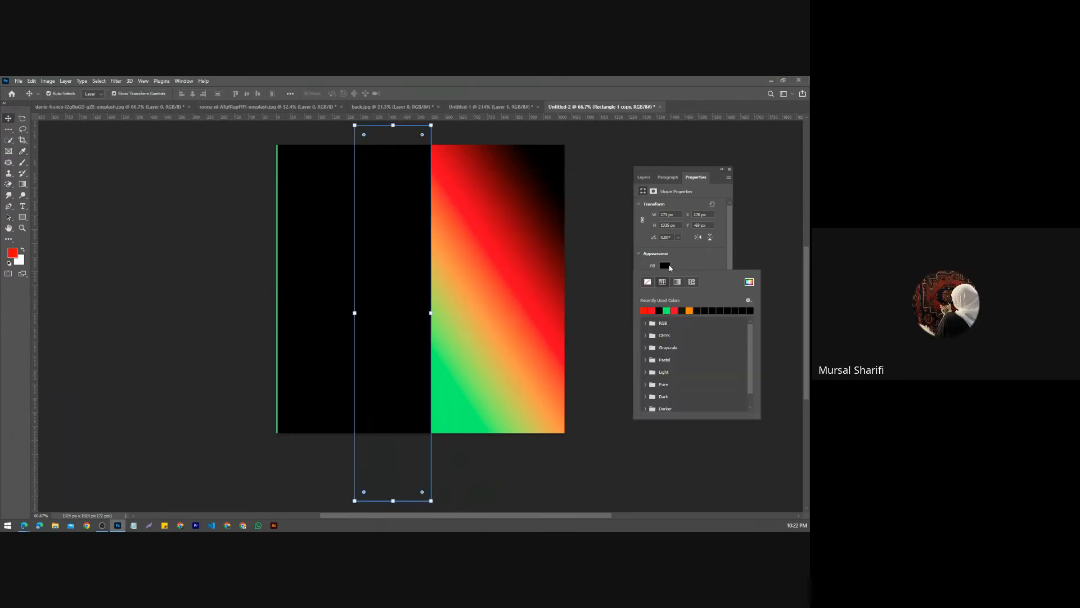
pyautogui.click(652, 310)
pyautogui.press('Escape')
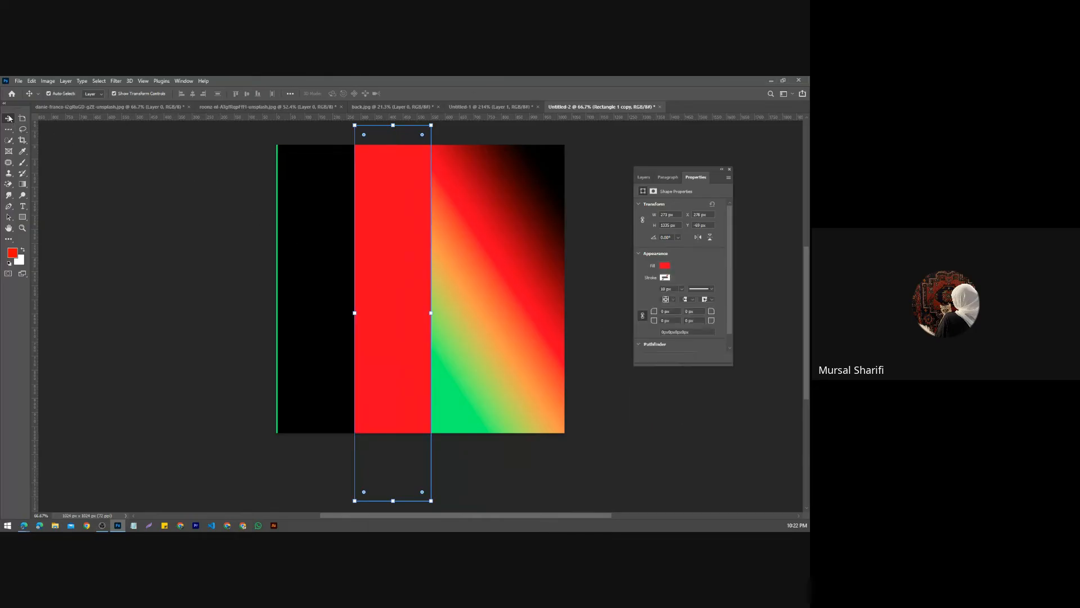
# Step: Hide Layer 1 and Layer 0 so only the two rectangles show
pyautogui.click(643, 177)
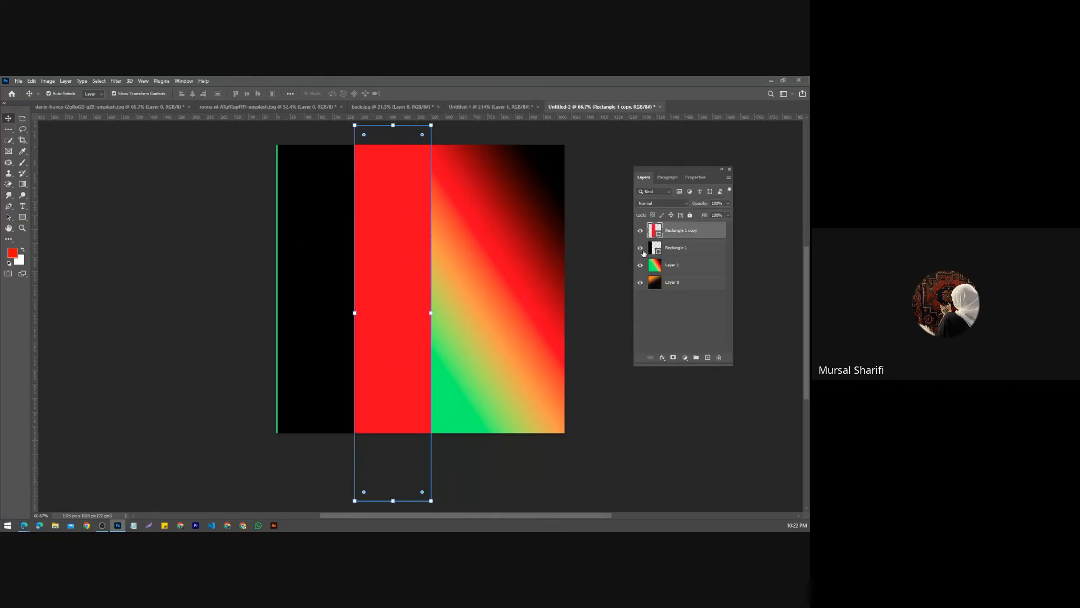
pyautogui.click(640, 264)
pyautogui.click(640, 282)
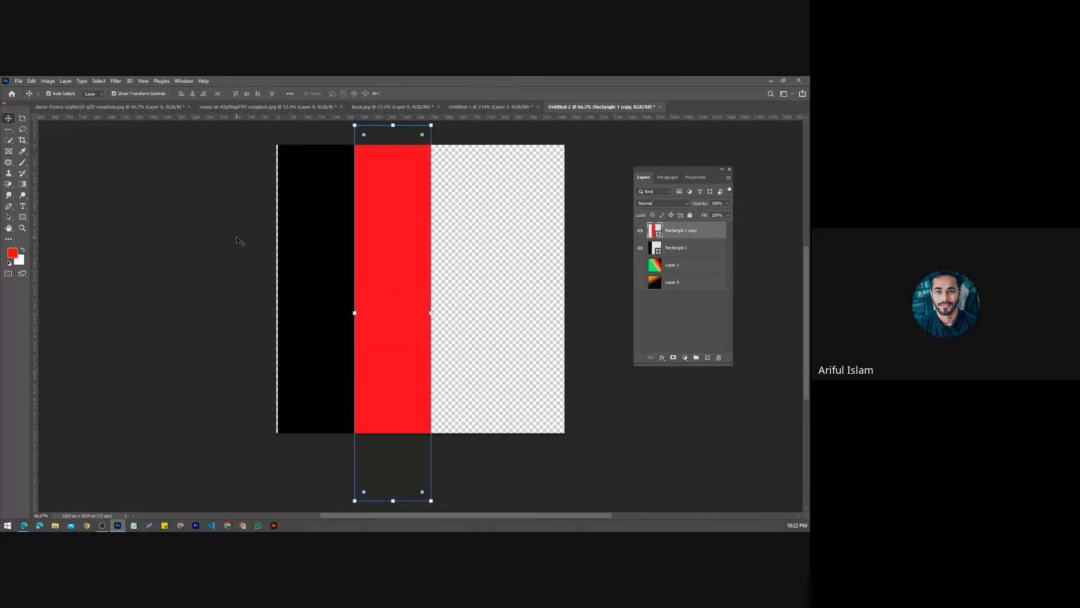
# Step: Select the black and red rectangles together and delete both from the document
pyautogui.moveTo(281, 242); pyautogui.dragTo(310, 254)
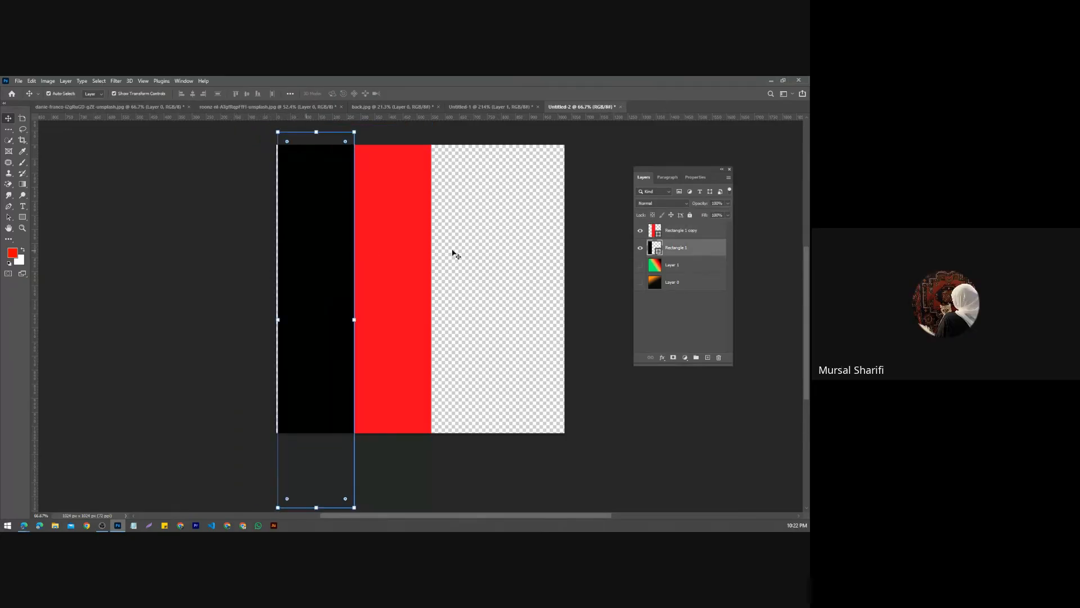
pyautogui.click(422, 251)
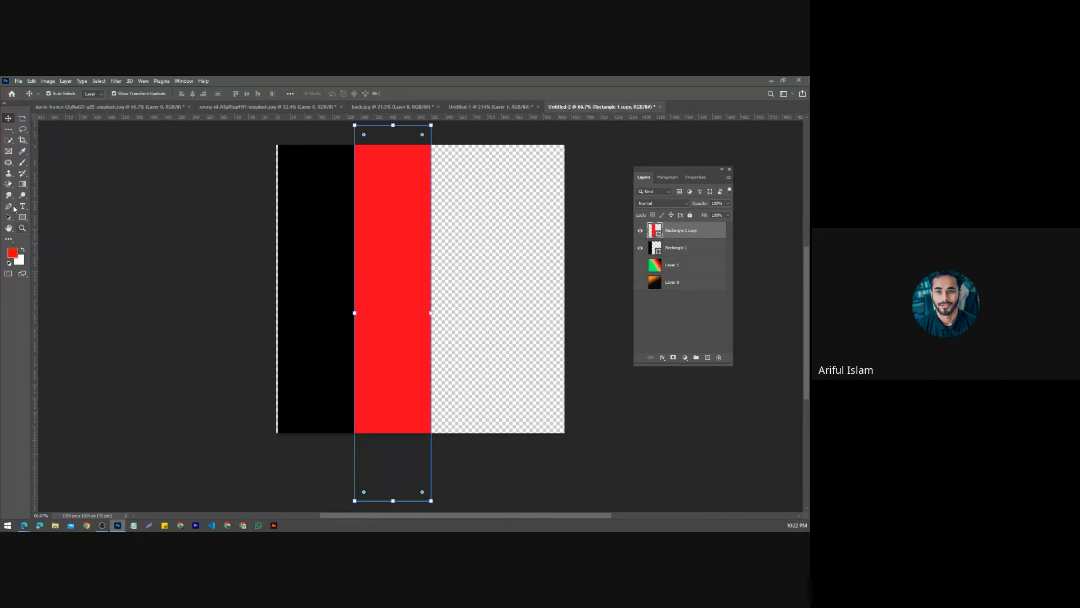
pyautogui.click(25, 220)
pyautogui.click(65, 218)
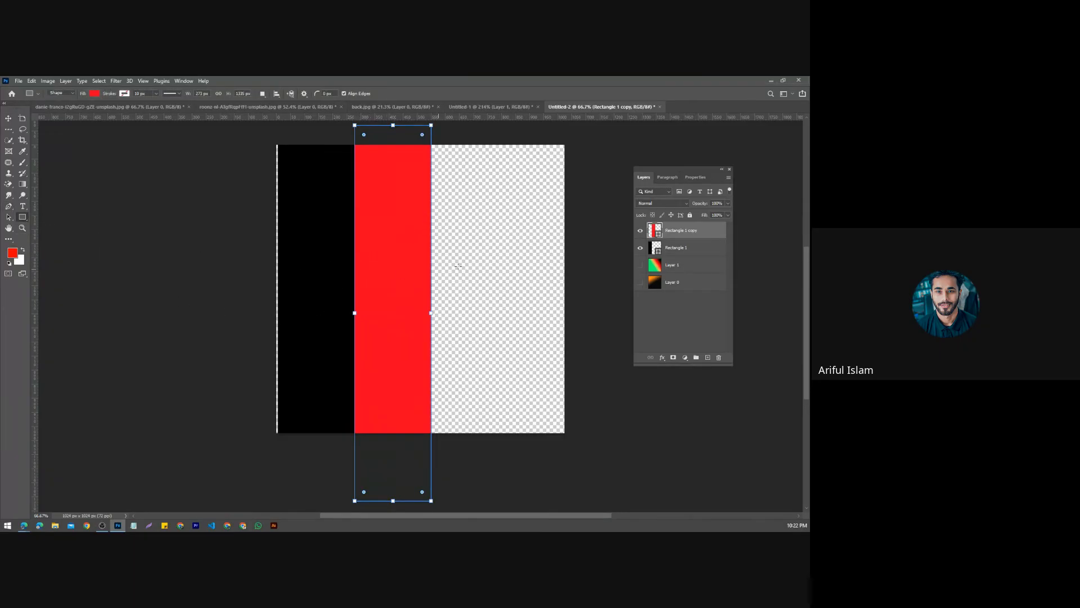
pyautogui.click(9, 118)
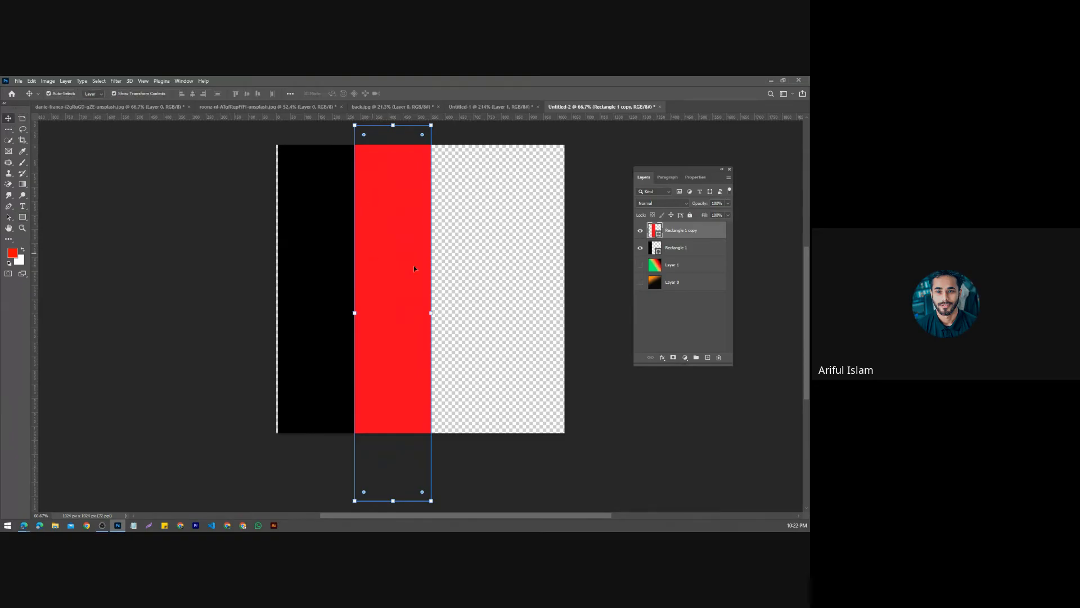
pyautogui.moveTo(470, 256); pyautogui.dragTo(236, 343)
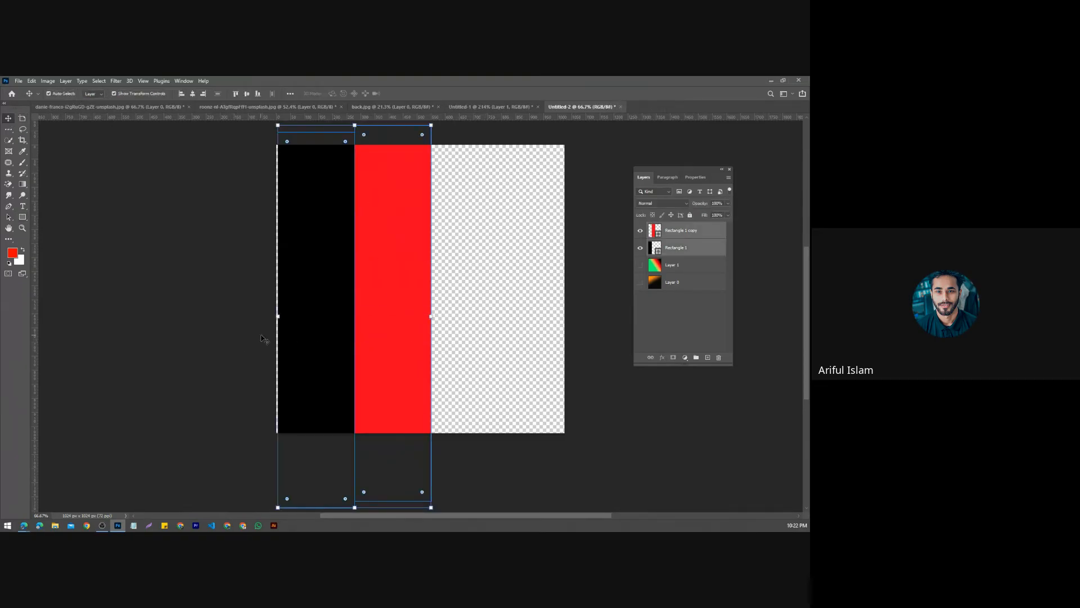
pyautogui.press('Delete')
# Step: Review the custom gradient's stops with the Gradient tool and make Layer 1 visible again
pyautogui.click(22, 184)
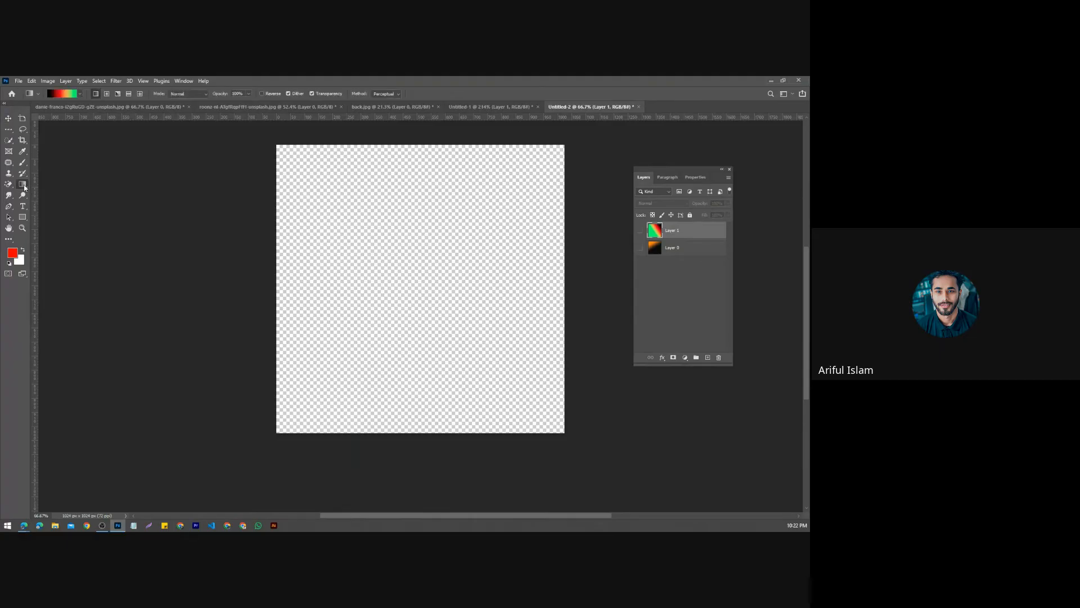
pyautogui.click(62, 94)
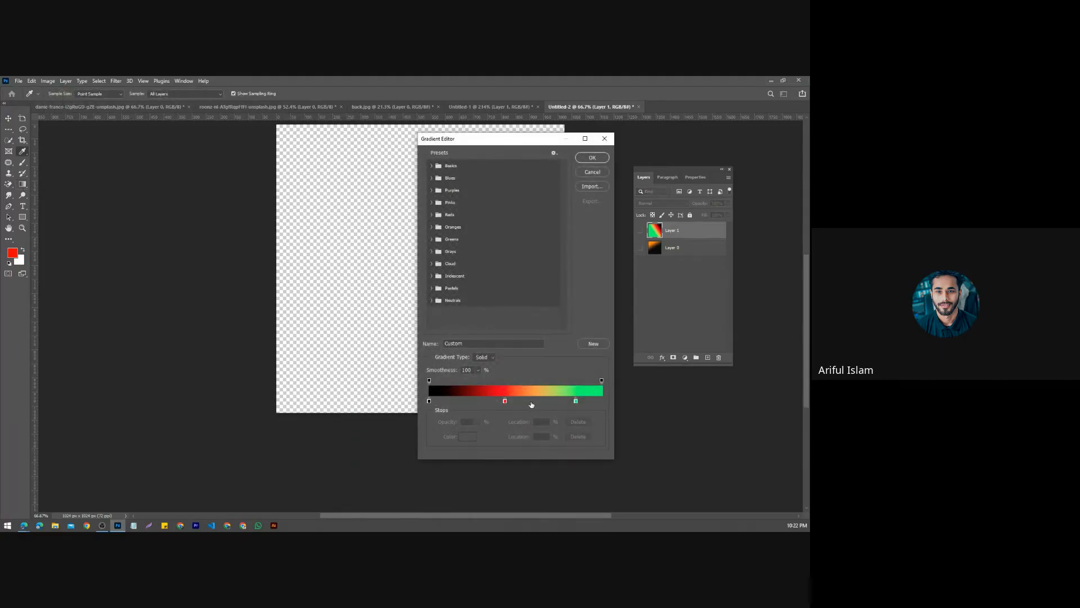
pyautogui.click(592, 158)
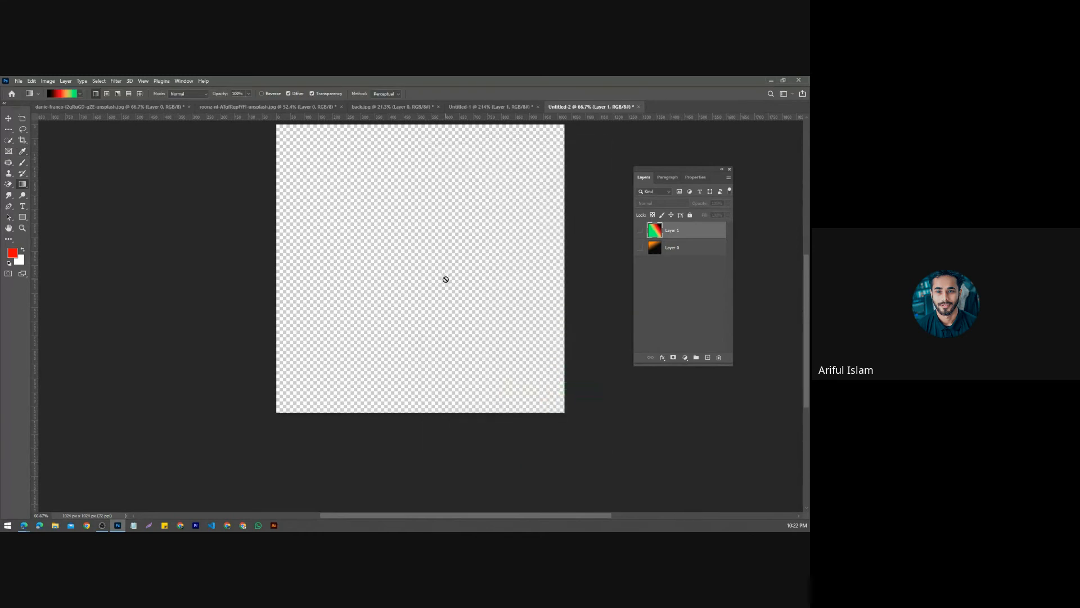
pyautogui.click(640, 230)
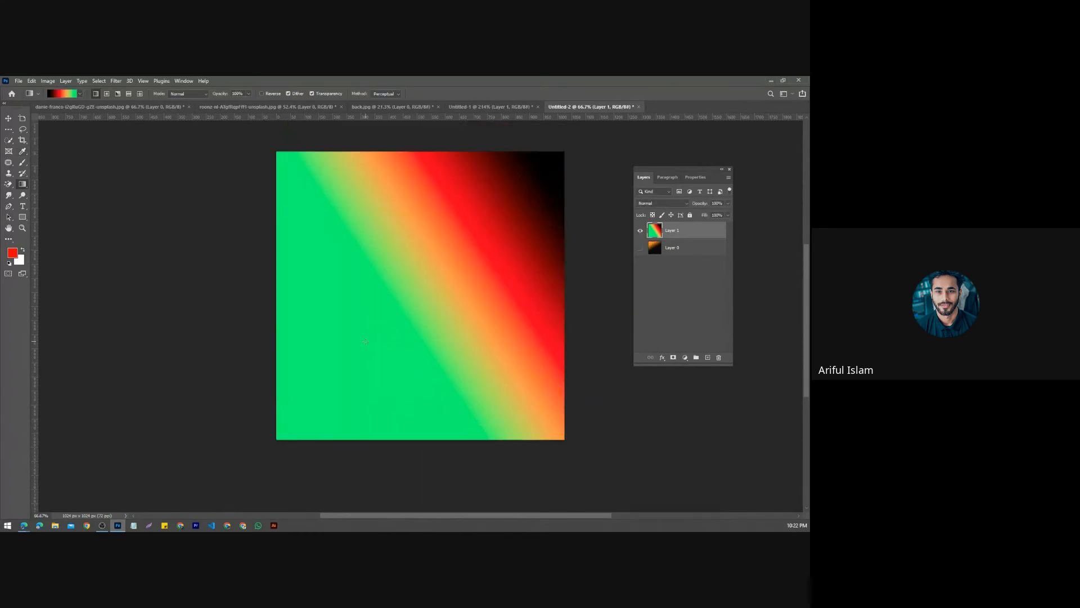
pyautogui.click(24, 219)
pyautogui.rightClick(24, 219)
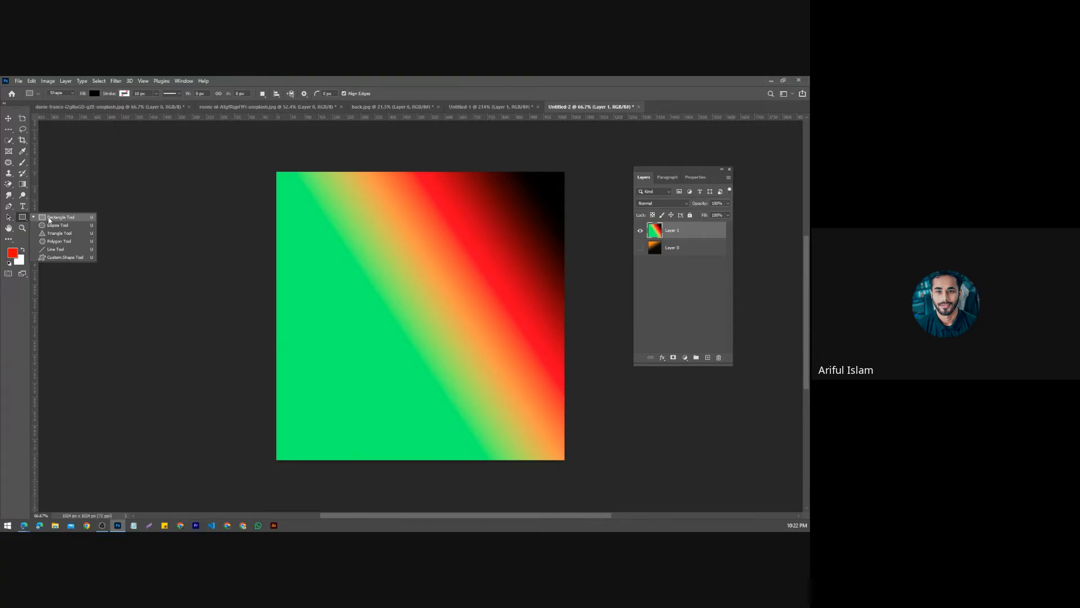
pyautogui.click(49, 220)
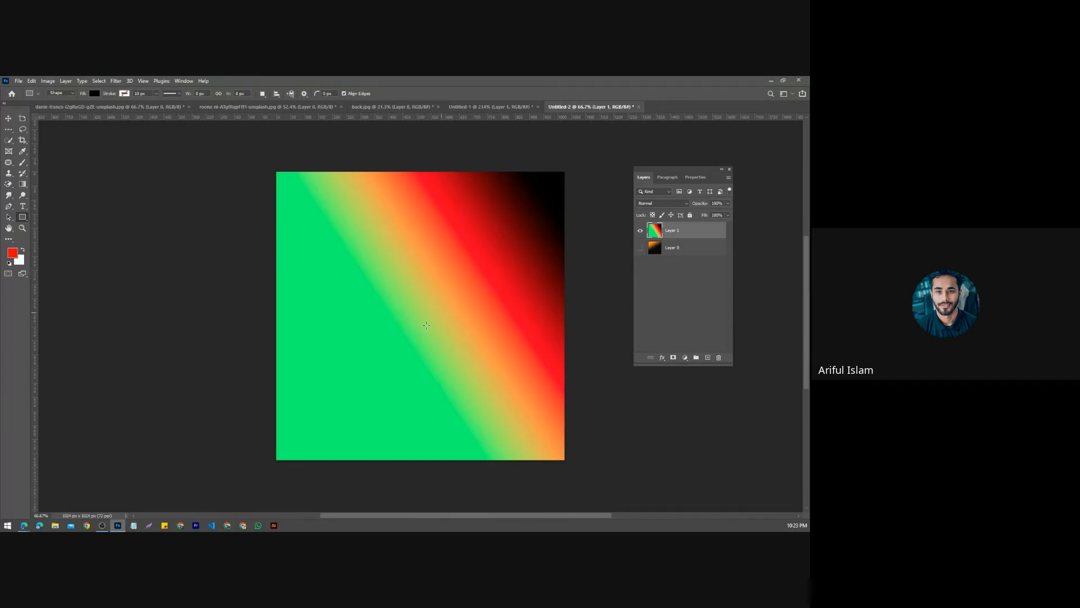
pyautogui.rightClick(27, 220)
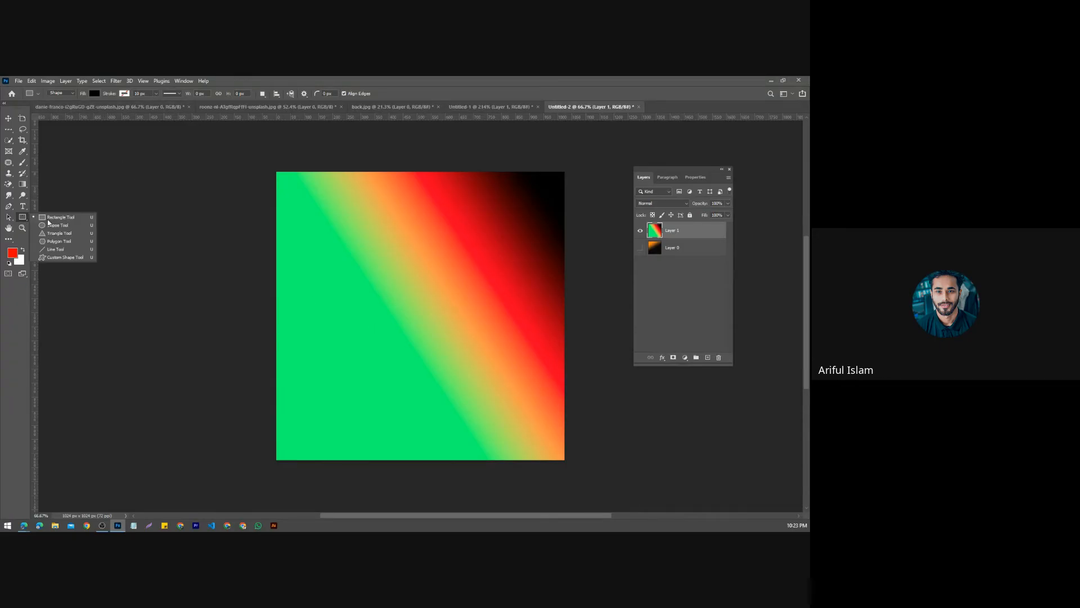
# Step: Fill Layer 1 with the custom gradient in the diamond type, centered near the canvas's upper-left corner
pyautogui.click(22, 185)
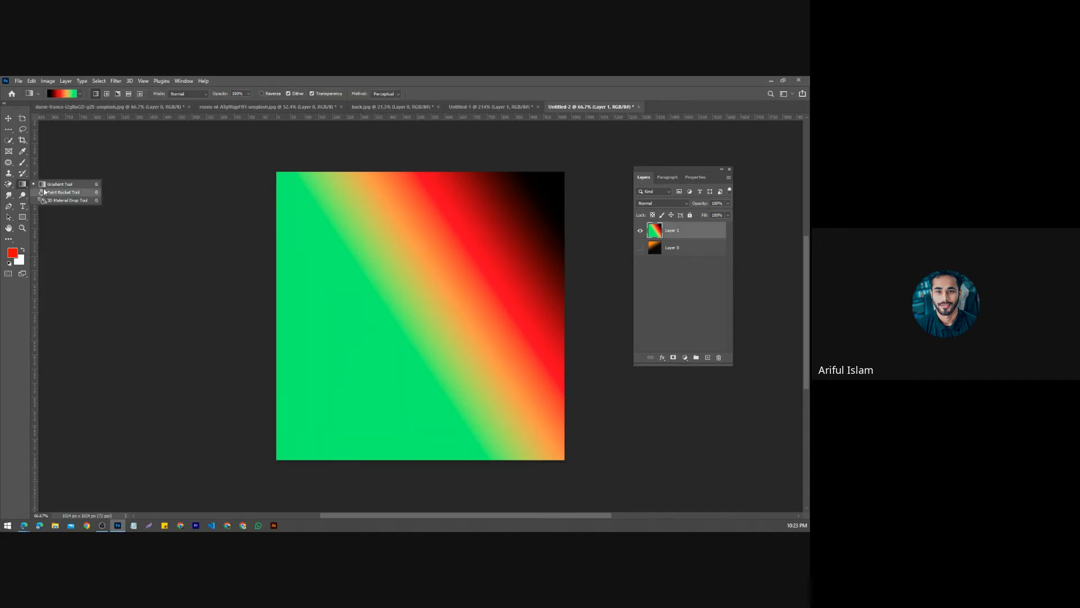
pyautogui.click(140, 93)
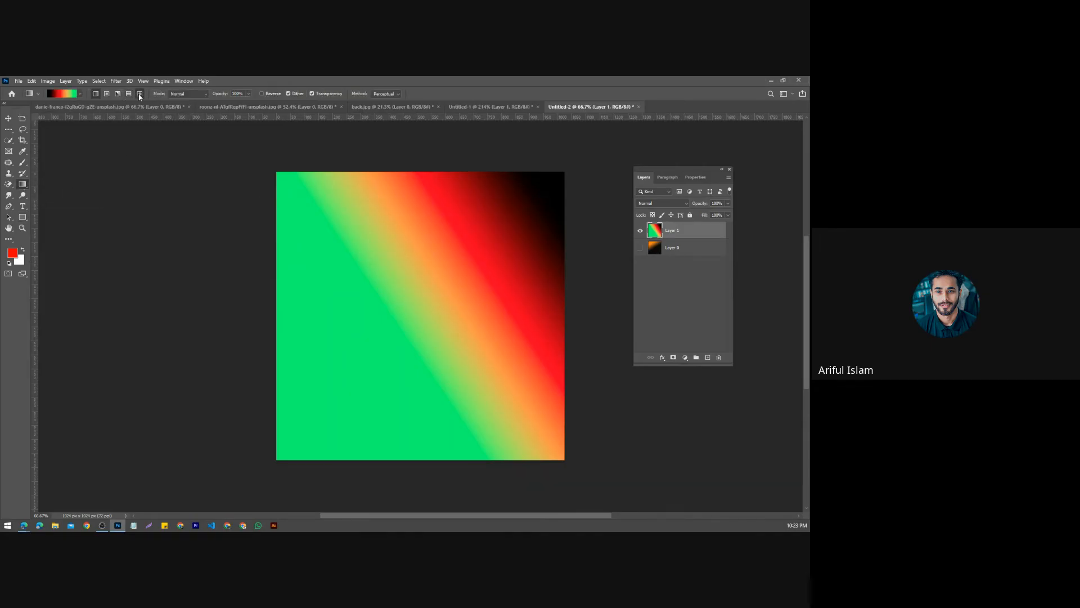
pyautogui.moveTo(303, 207); pyautogui.dragTo(429, 390)
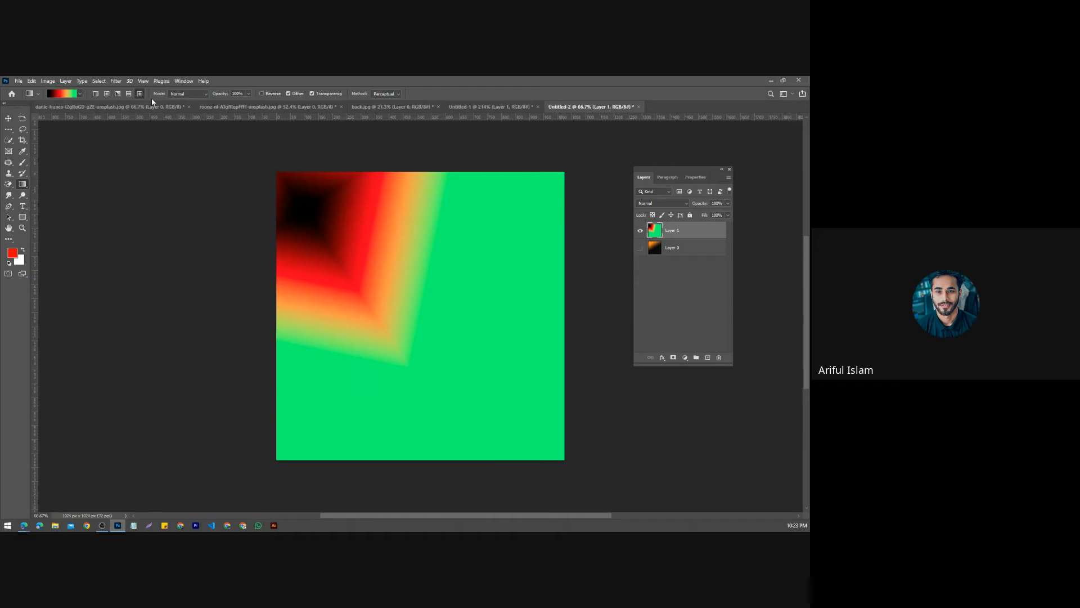
# Step: Redraw the custom gradient diagonally on Layer 1 in the reflected type, then in the angle type starting near the canvas's center
pyautogui.click(128, 93)
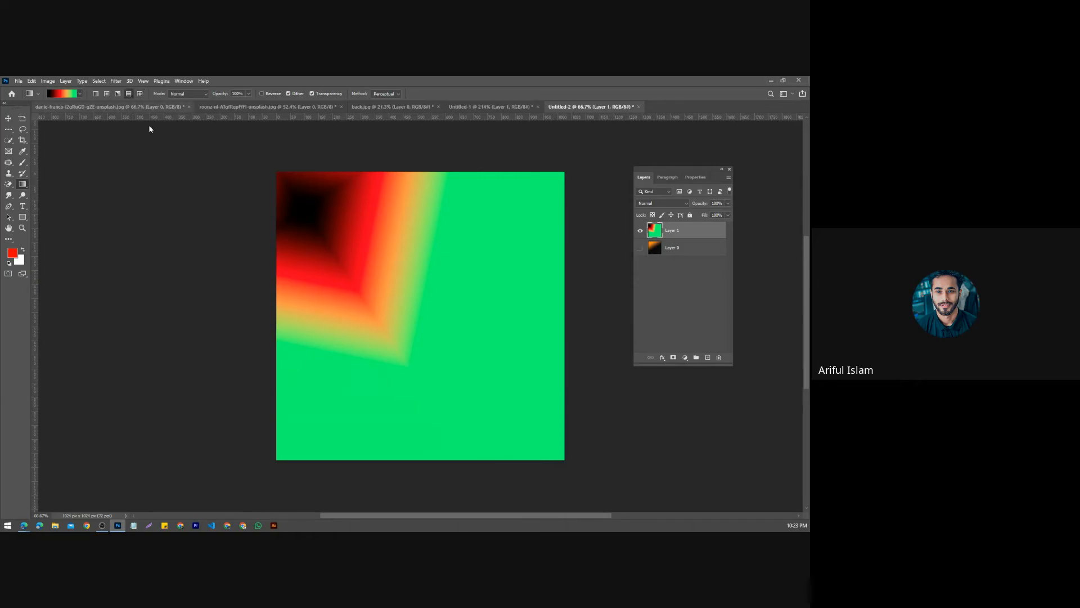
pyautogui.moveTo(369, 268); pyautogui.dragTo(434, 400)
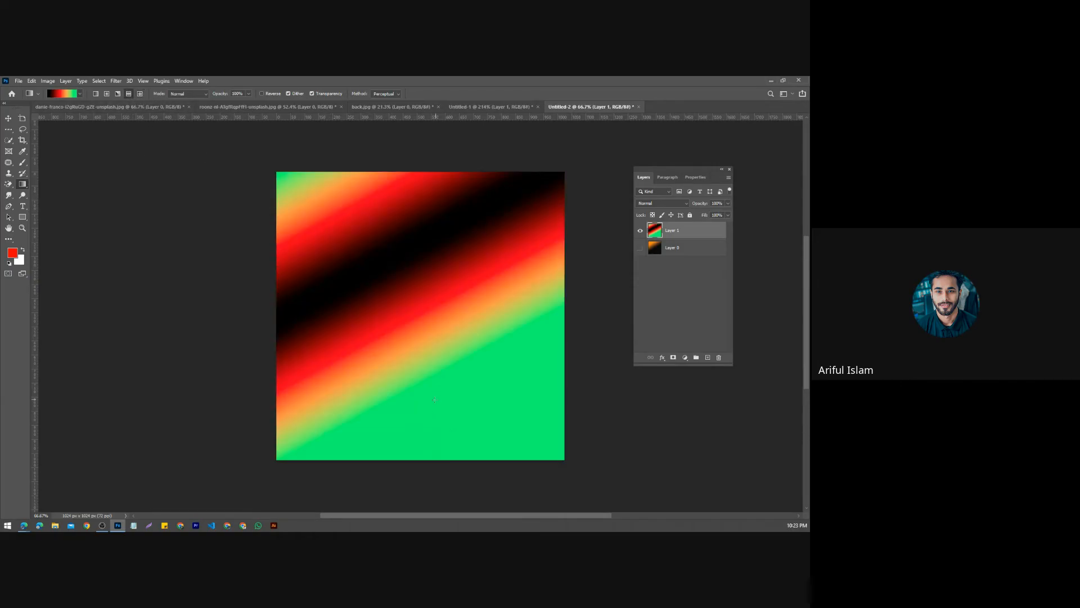
pyautogui.click(117, 93)
pyautogui.moveTo(381, 316); pyautogui.dragTo(424, 412)
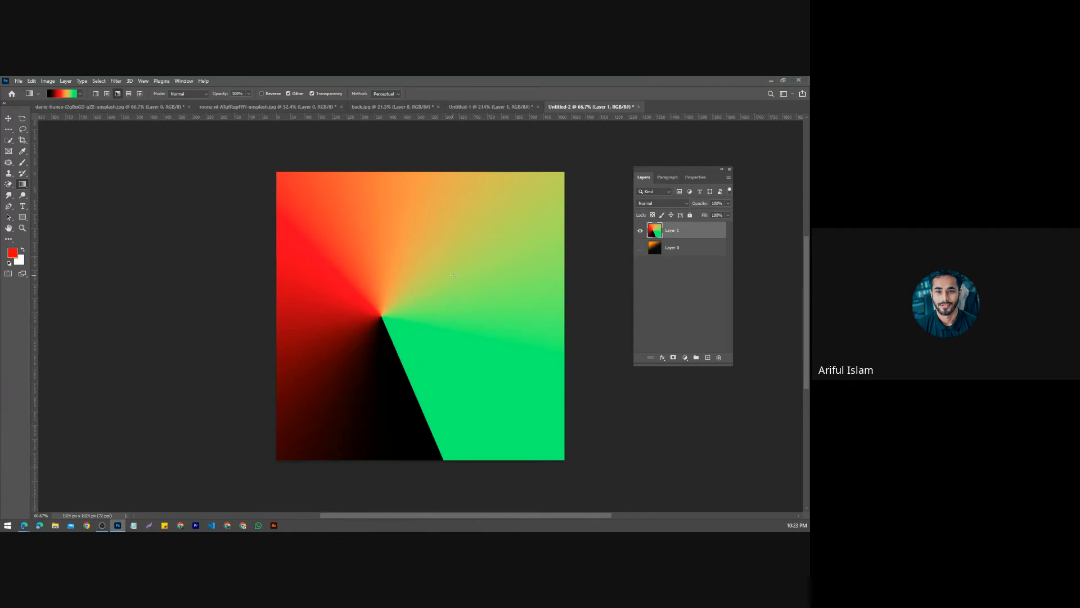
# Step: Redraw the custom gradient on Layer 1 in the radial type, then in the linear type across the full canvas width
pyautogui.moveTo(460, 396); pyautogui.dragTo(462, 396)
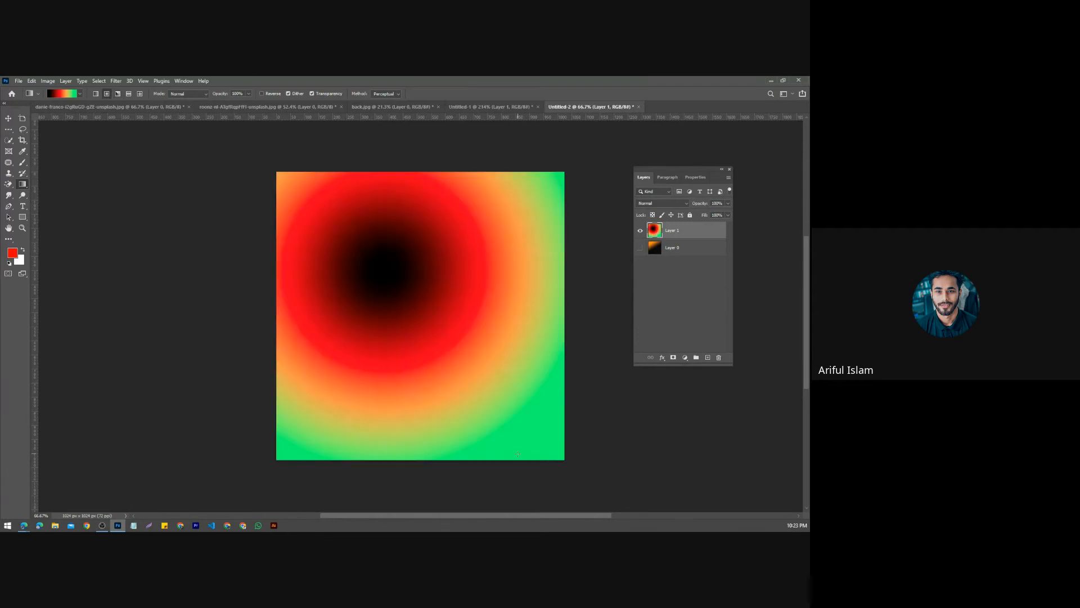
pyautogui.click(97, 94)
pyautogui.moveTo(259, 326); pyautogui.dragTo(606, 363)
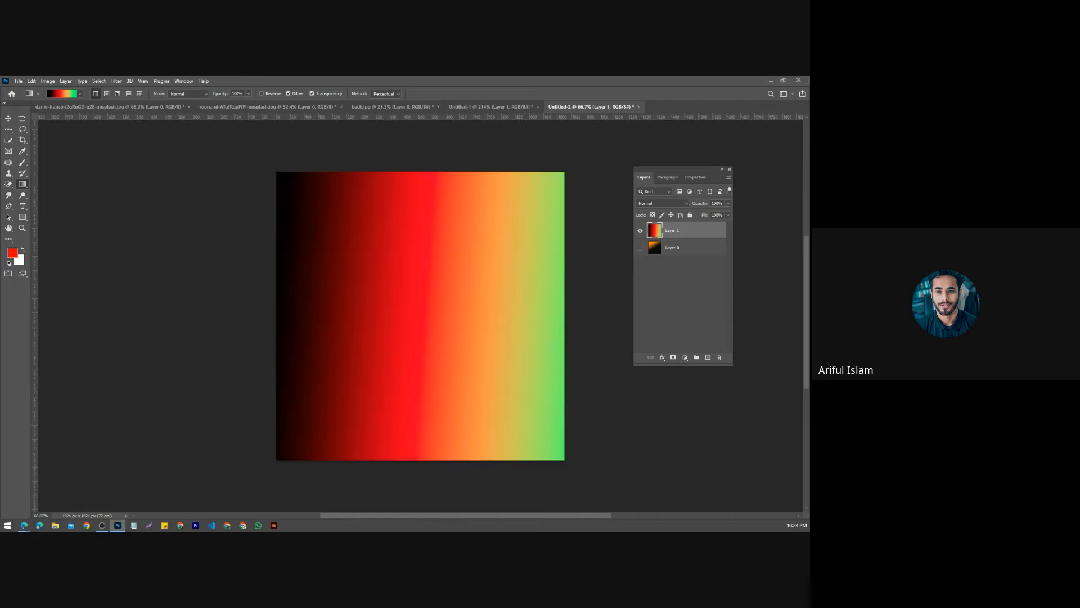
pyautogui.rightClick(22, 184)
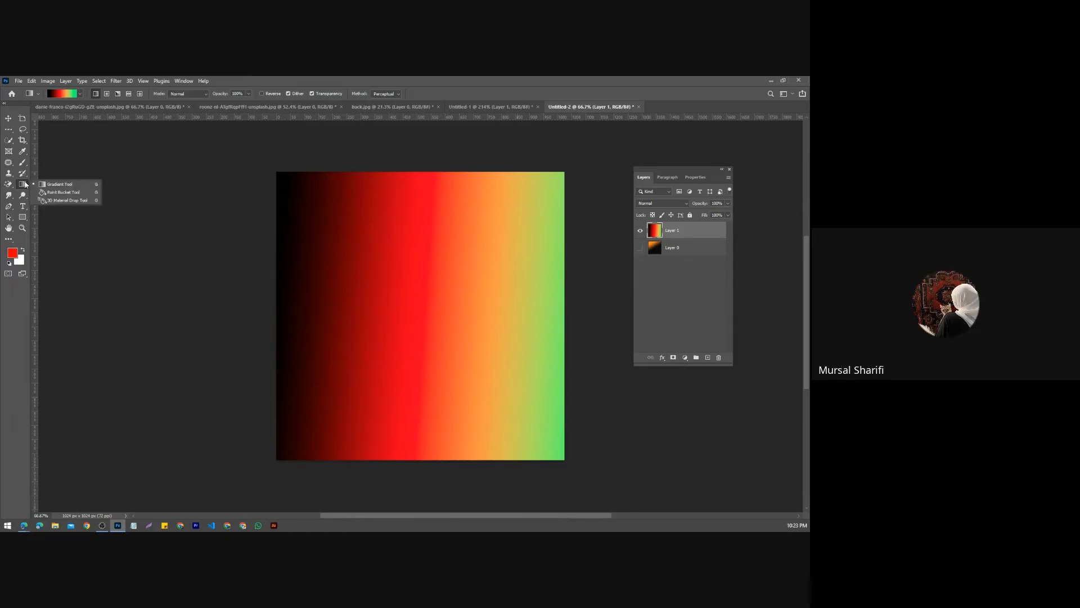
# Step: Redraw the custom gradient in the radial type near the canvas's upper-left corner, then in the angle type starting near the canvas's center
pyautogui.click(107, 94)
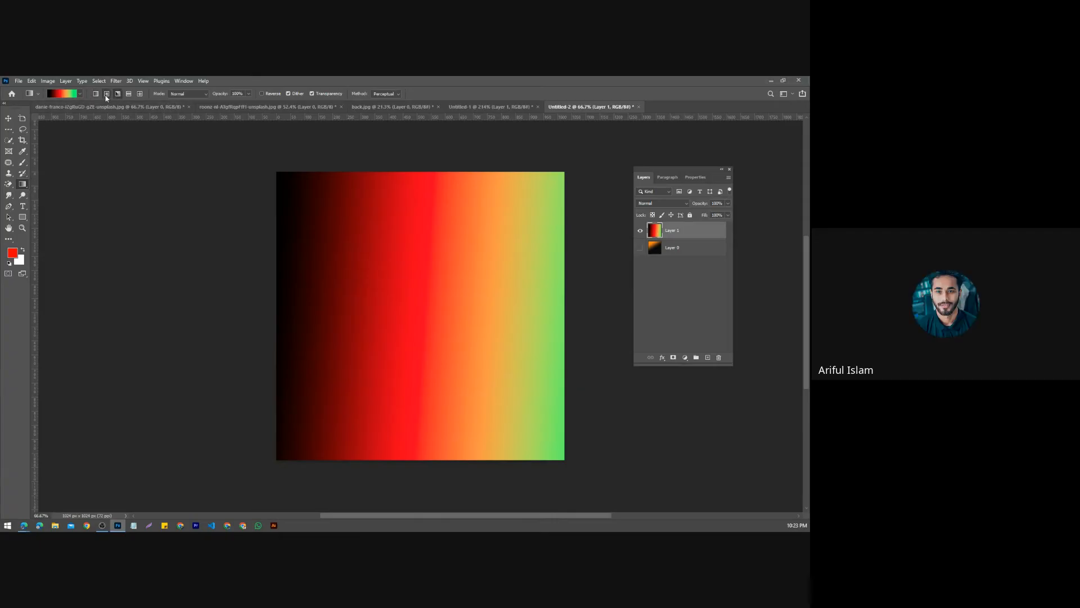
pyautogui.moveTo(332, 207); pyautogui.dragTo(417, 335)
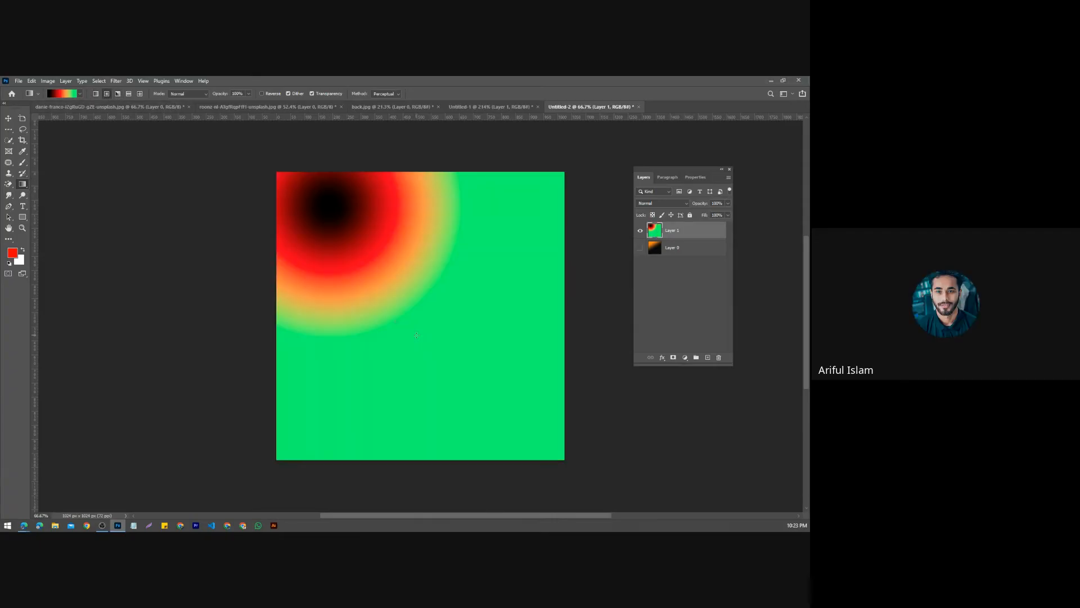
pyautogui.click(118, 93)
pyautogui.moveTo(417, 251); pyautogui.dragTo(451, 354)
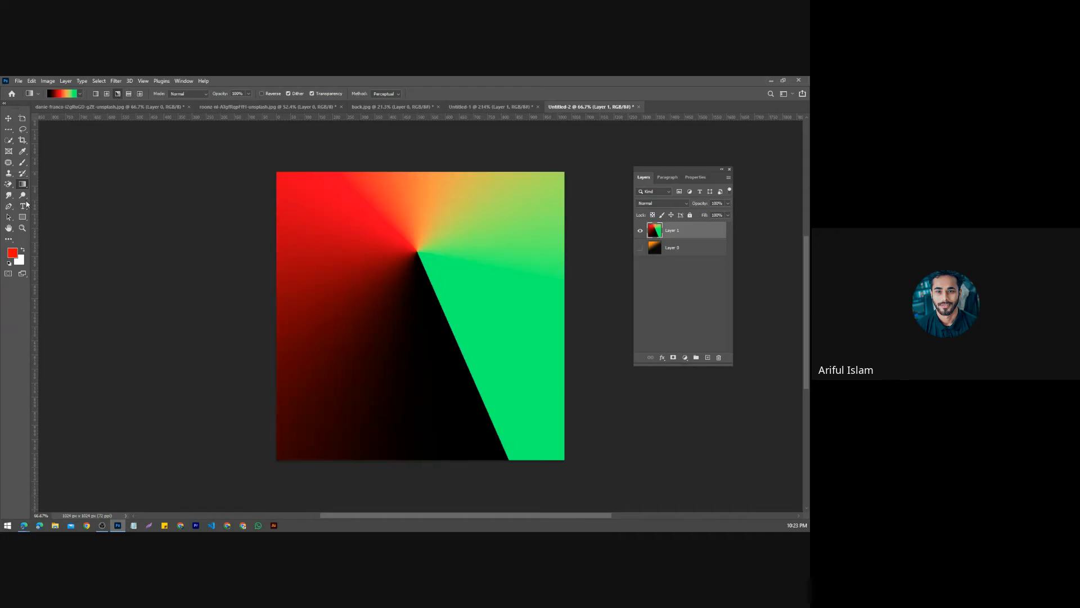
# Step: Fill several color areas of the angle gradient on Layer 1 with the red foreground color using the Paint Bucket tool
pyautogui.hotkey('shift', 'g')
pyautogui.click(360, 235)
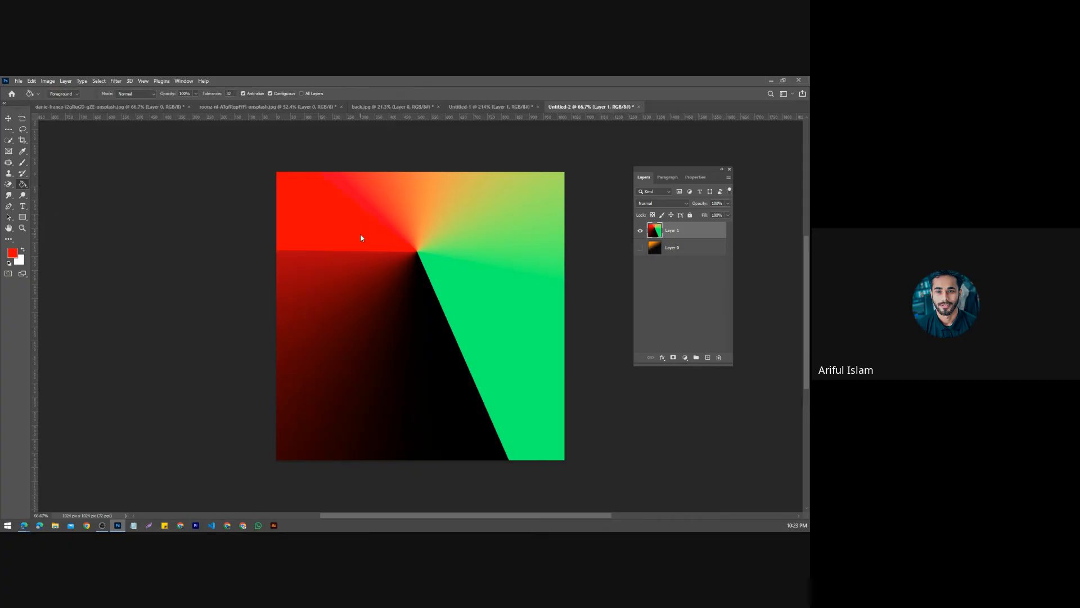
pyautogui.click(387, 301)
pyautogui.click(426, 335)
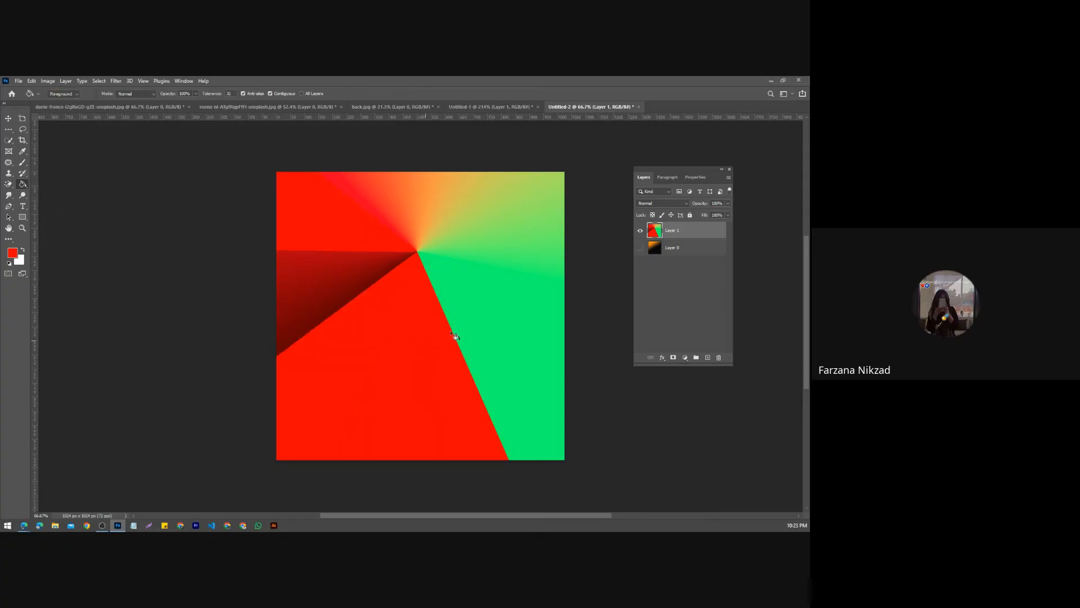
pyautogui.click(455, 336)
pyautogui.click(463, 241)
pyautogui.click(395, 227)
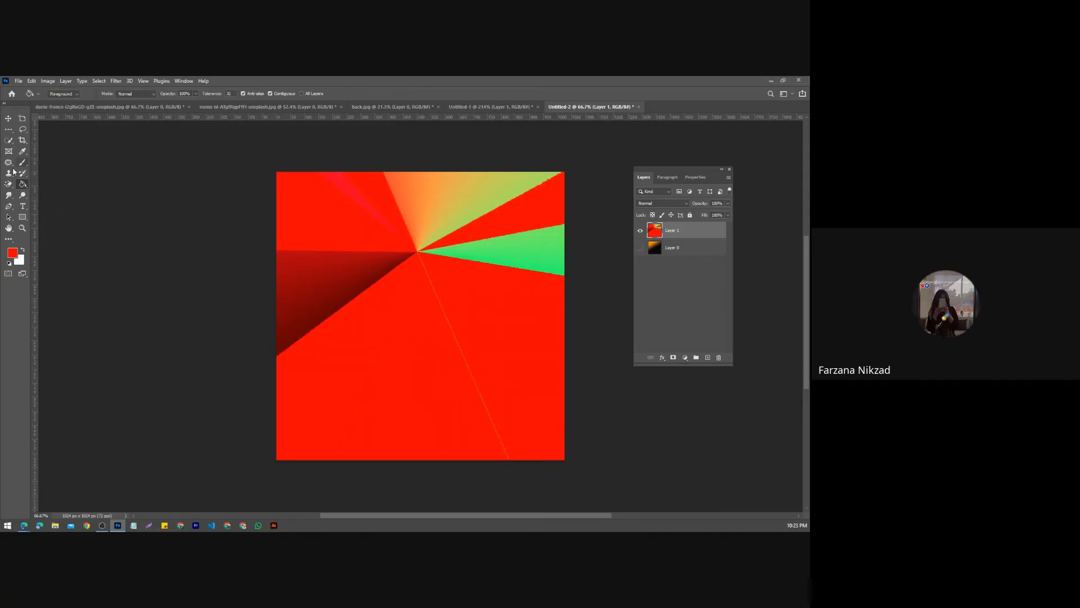
# Step: Reselect the Paint Bucket tool and close the Untitled-2 document without saving it
pyautogui.rightClick(22, 184)
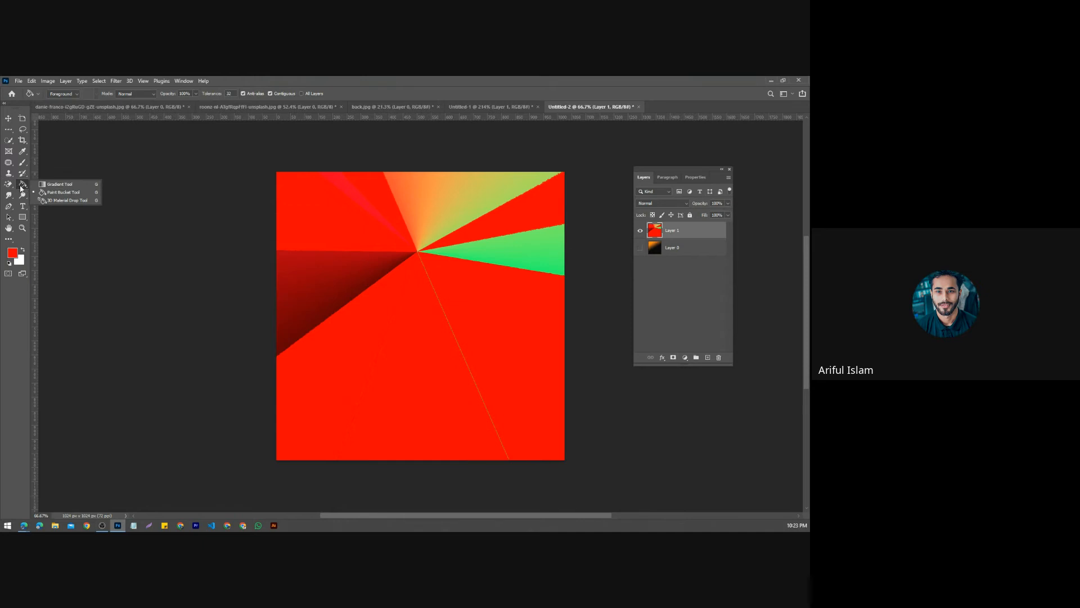
pyautogui.click(55, 194)
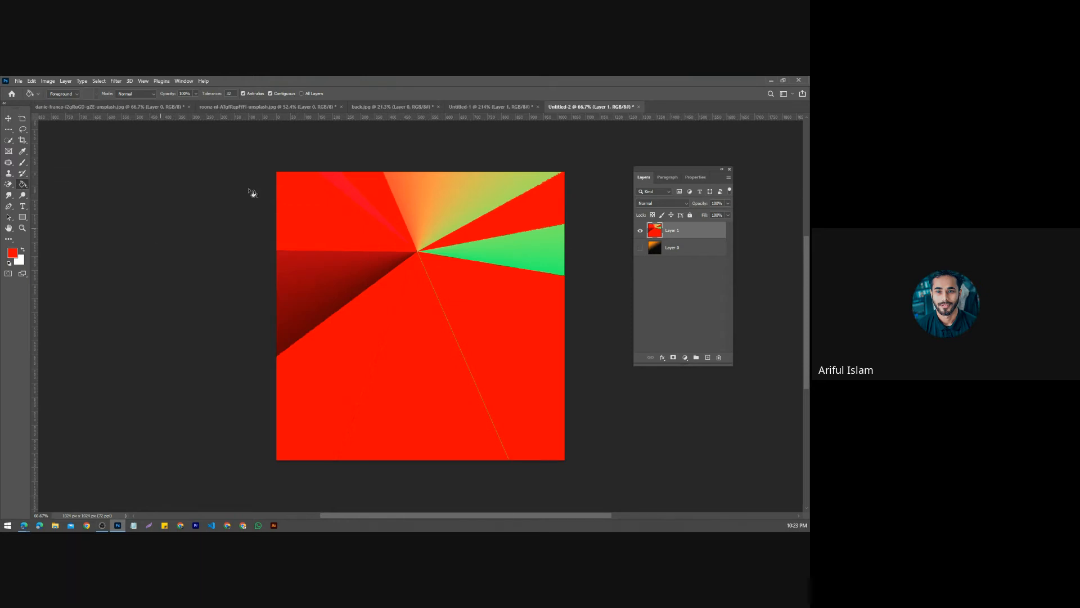
pyautogui.click(639, 107)
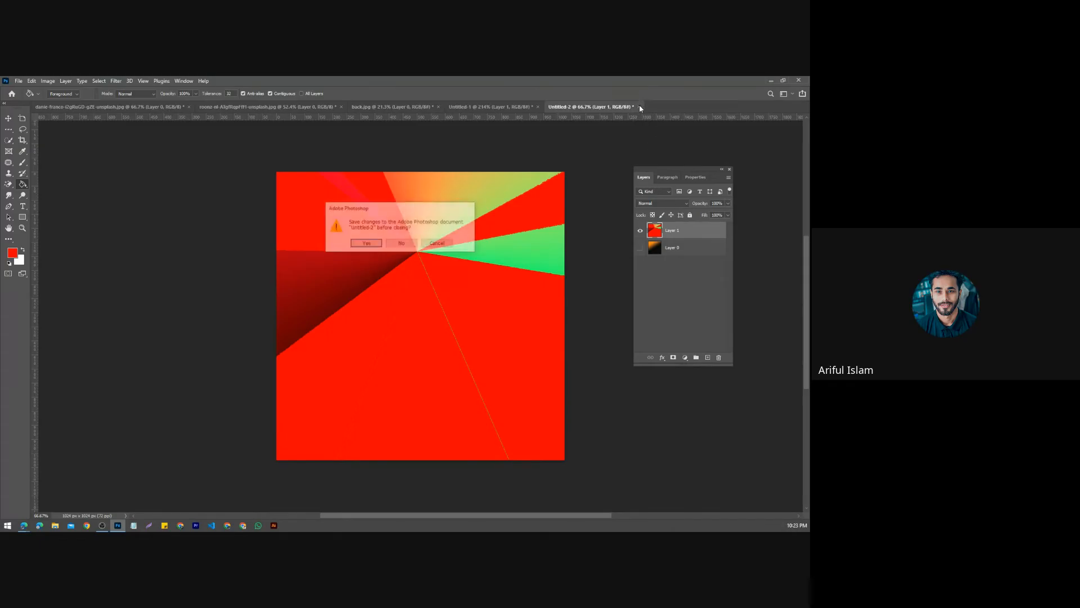
pyautogui.click(402, 243)
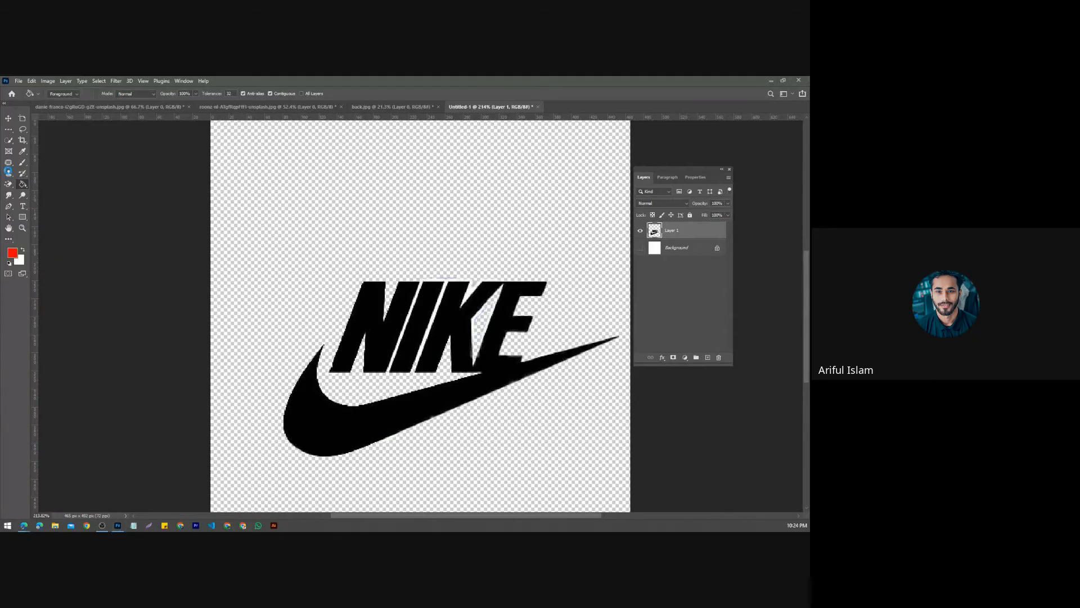
# Step: Mark the foreground and background color swatches with a red rectangle and pen strokes on a screen capture, then dismiss the capture
pyautogui.press('Print')
pyautogui.moveTo(0, 129); pyautogui.dragTo(438, 419)
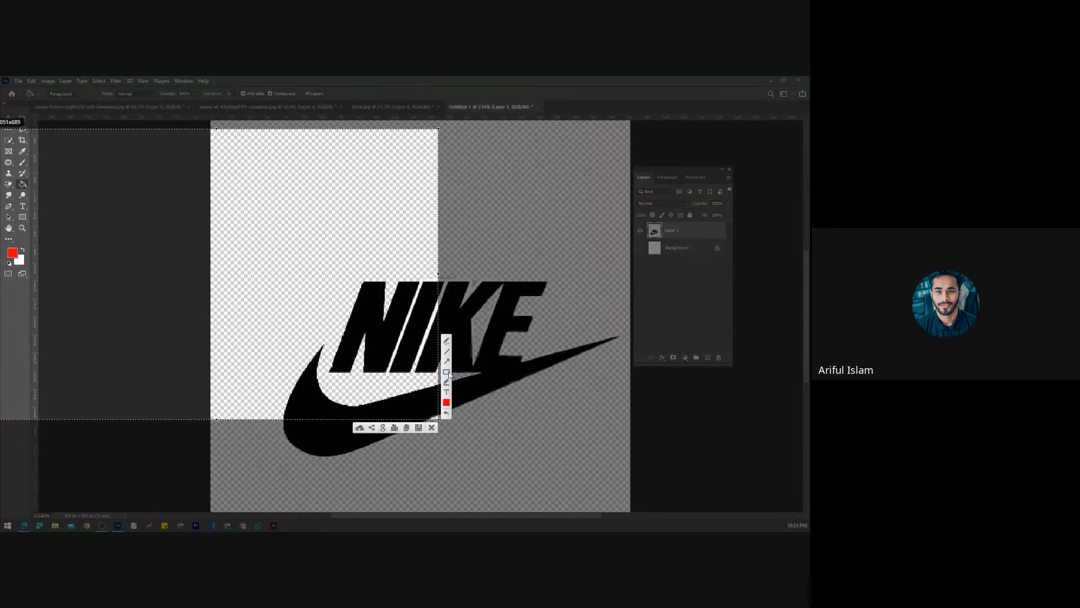
pyautogui.moveTo(1, 242); pyautogui.dragTo(83, 292)
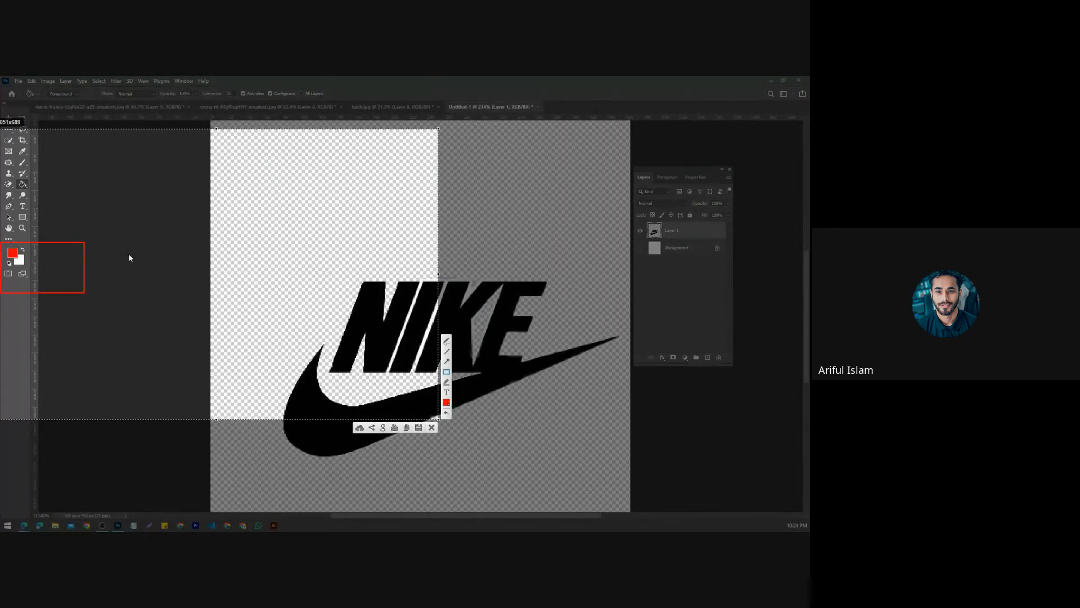
pyautogui.click(447, 340)
pyautogui.moveTo(20, 247)
pyautogui.mouseDown()
pyautogui.moveTo(67, 229)
pyautogui.moveTo(88, 199)
pyautogui.moveTo(70, 260)
pyautogui.moveTo(59, 254)
pyautogui.moveTo(84, 265)
pyautogui.mouseUp()
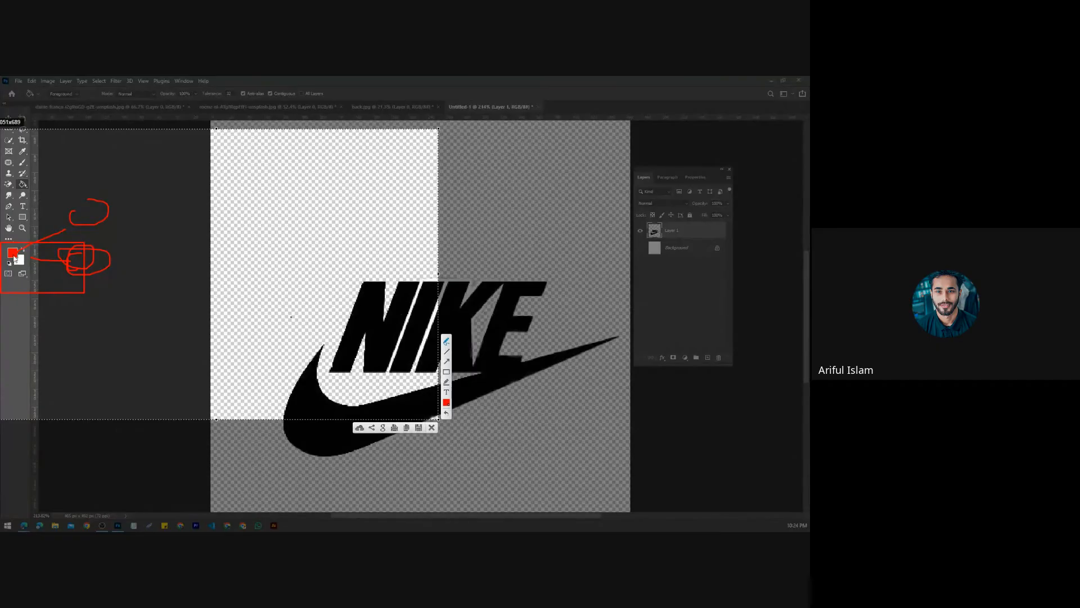
pyautogui.click(432, 428)
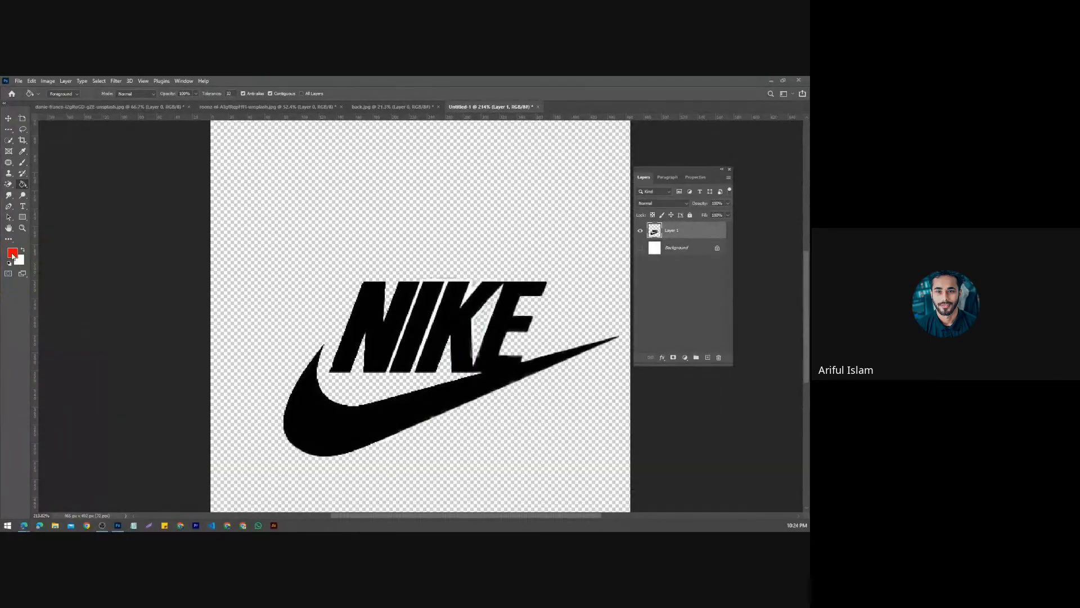
# Step: Set the foreground color to black (000000) by sampling it from the NIKE logo
pyautogui.click(12, 254)
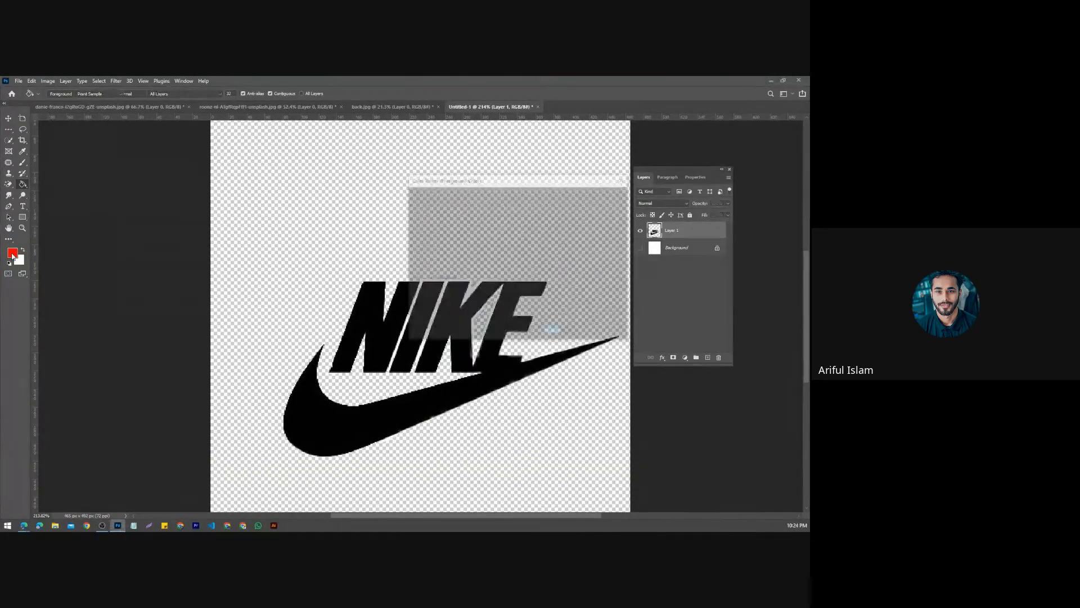
pyautogui.click(400, 316)
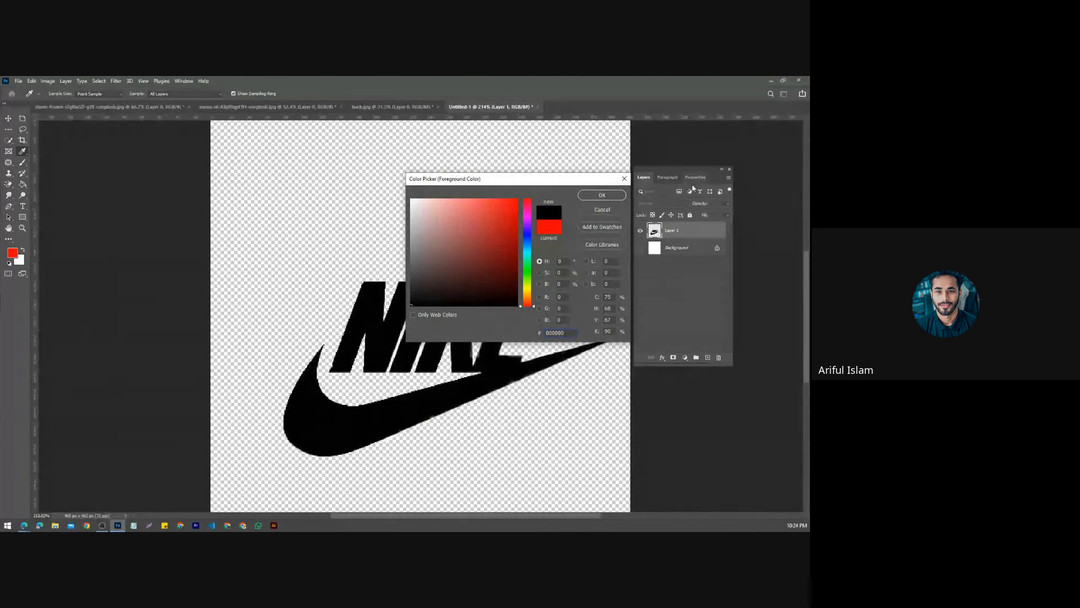
pyautogui.click(598, 197)
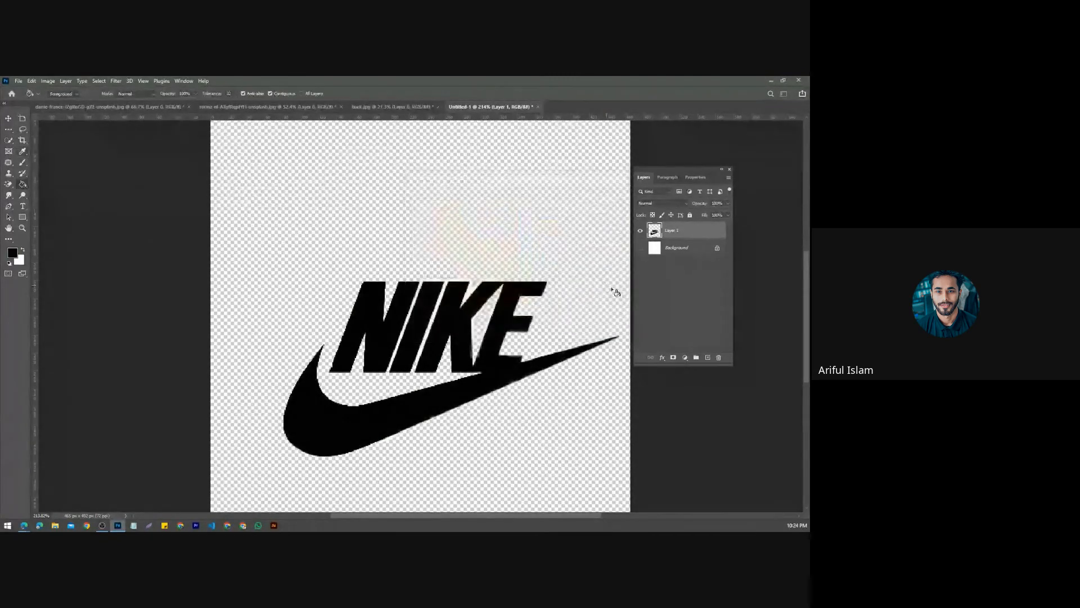
# Step: Paint four diagonal black strokes above the NIKE lettering on Layer 1 with the Brush tool
pyautogui.click(23, 162)
pyautogui.moveTo(268, 176); pyautogui.dragTo(236, 237)
pyautogui.moveTo(328, 178); pyautogui.dragTo(255, 277)
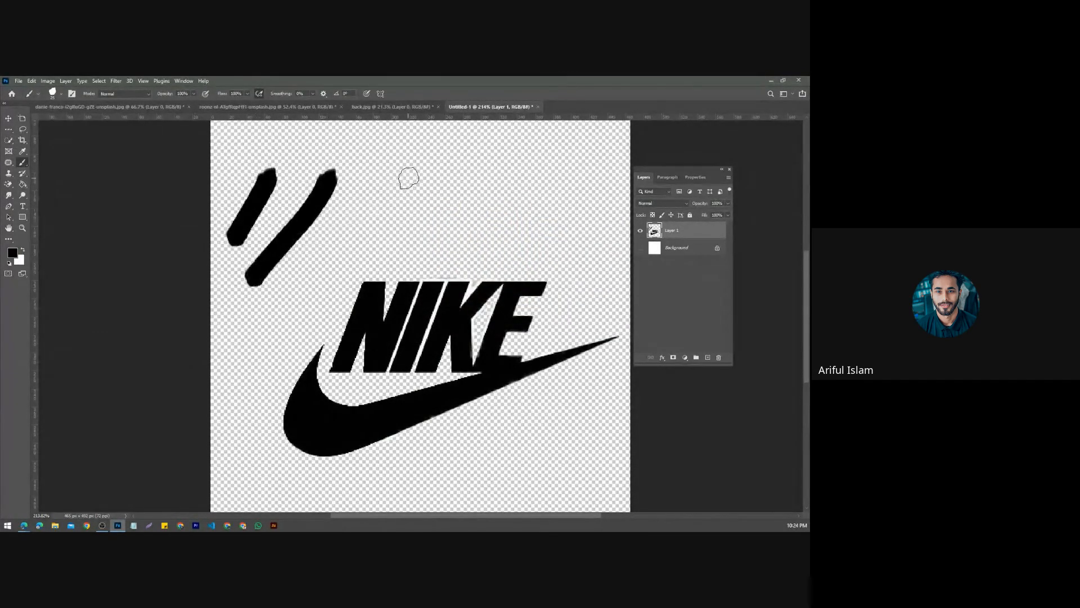
pyautogui.moveTo(409, 176); pyautogui.dragTo(330, 246)
pyautogui.moveTo(474, 165); pyautogui.dragTo(407, 224)
# Step: Set the foreground color to a bright purple with a hue of 264°
pyautogui.click(15, 252)
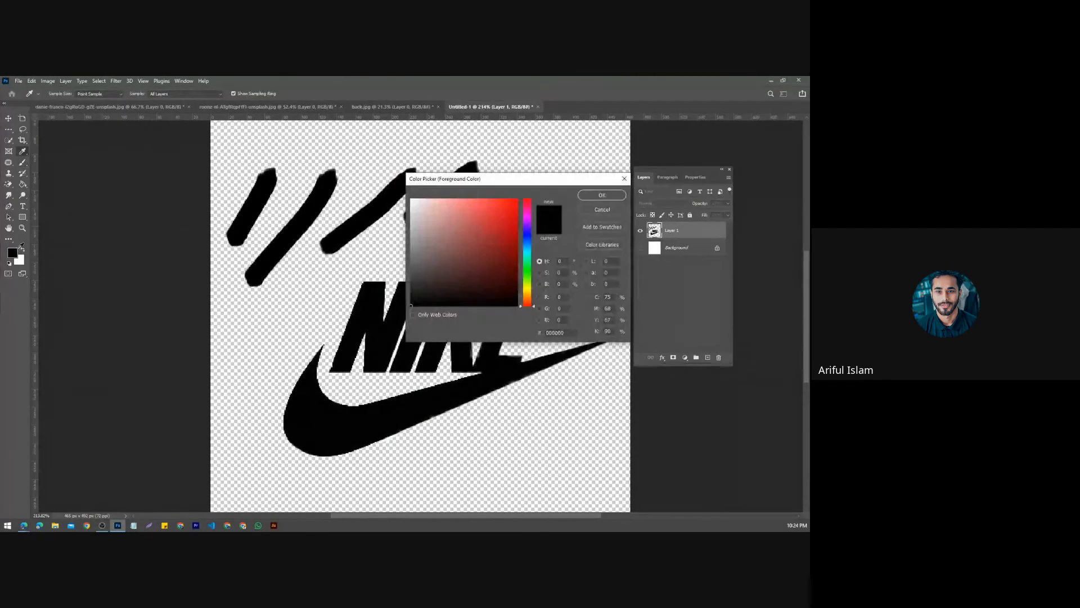
pyautogui.click(527, 227)
pyautogui.click(506, 211)
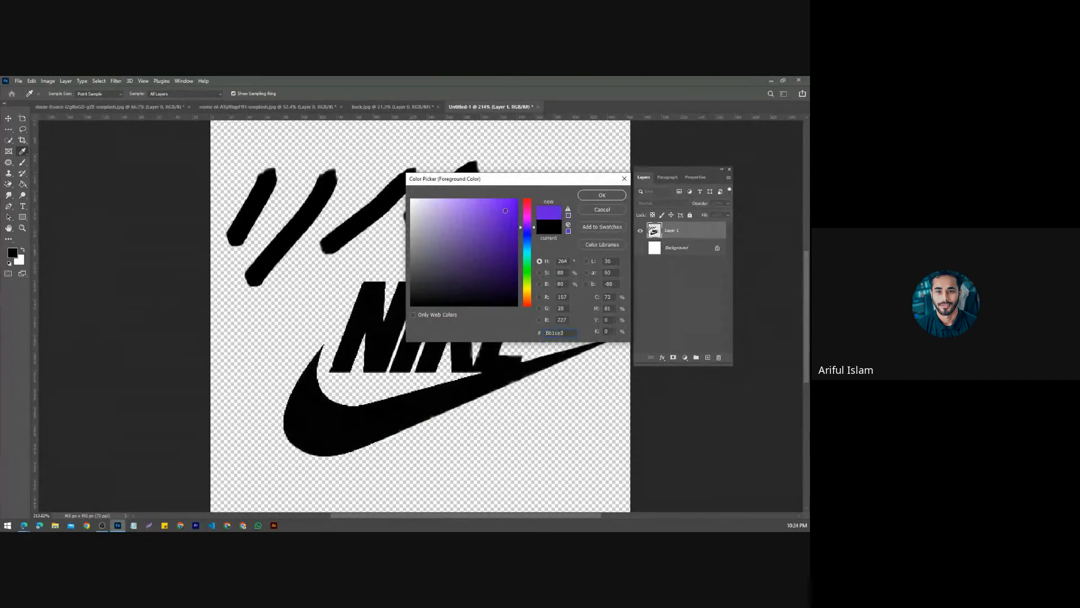
pyautogui.click(600, 195)
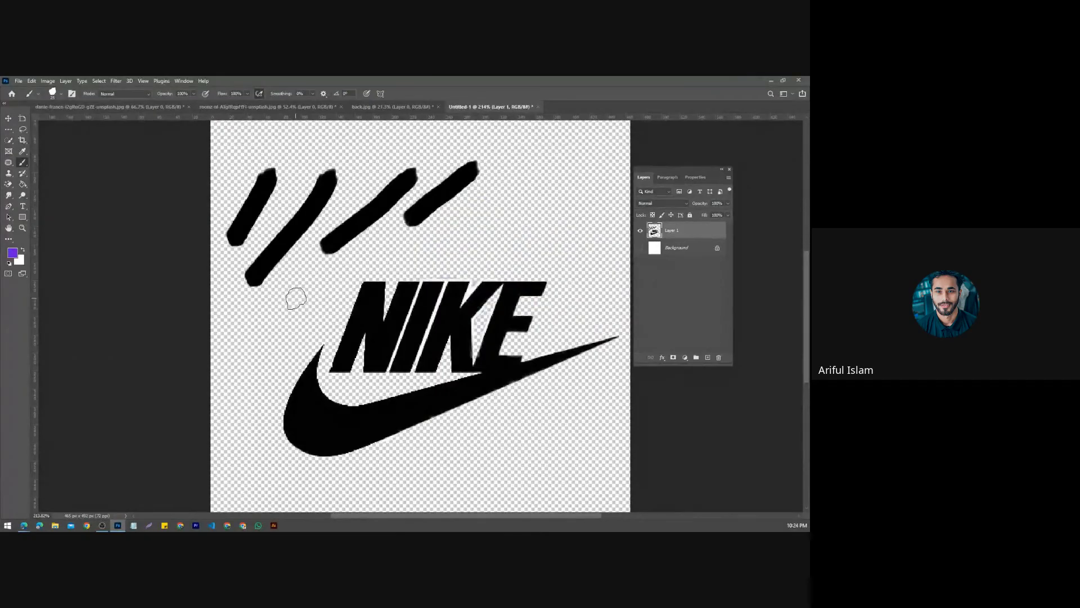
# Step: Paint several diagonal purple brush strokes beside and above the NIKE lettering, one of them touching the top of the N
pyautogui.moveTo(295, 298); pyautogui.dragTo(277, 339)
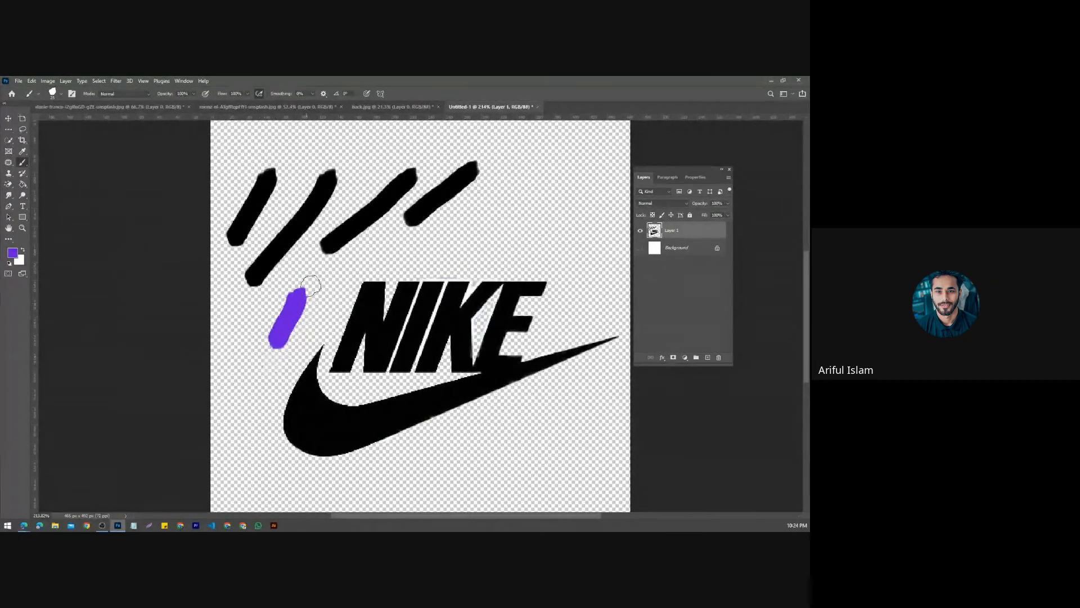
pyautogui.moveTo(494, 227); pyautogui.dragTo(532, 197)
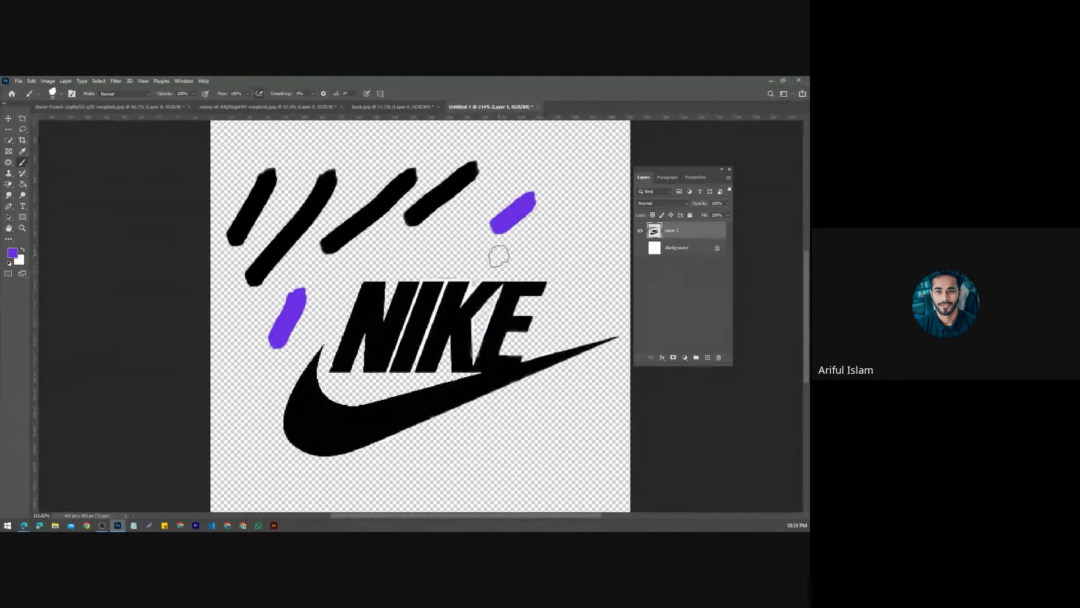
pyautogui.moveTo(582, 156); pyautogui.dragTo(560, 220)
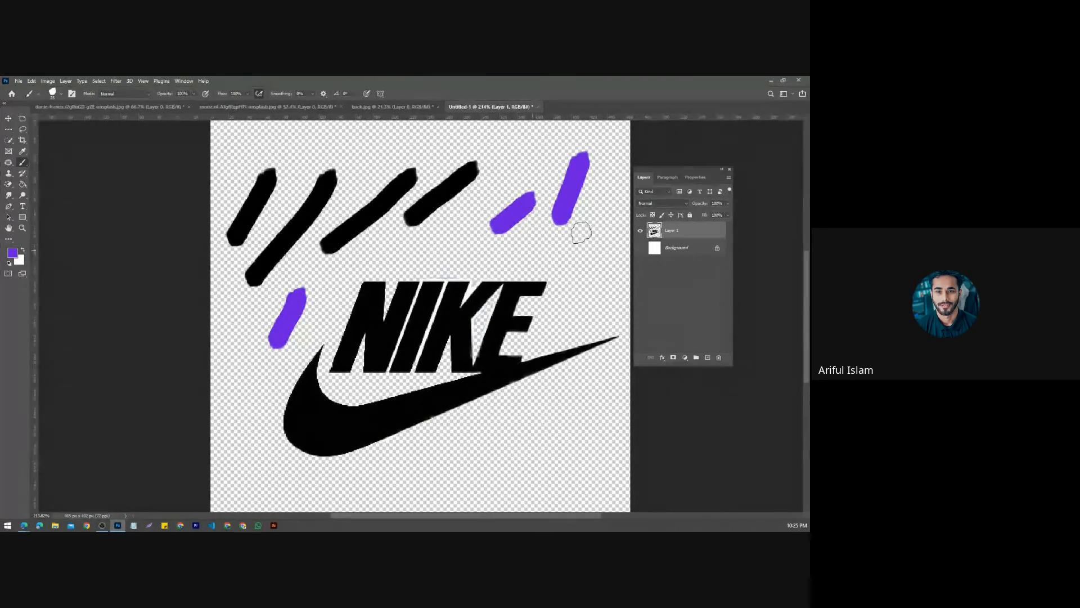
pyautogui.moveTo(619, 219); pyautogui.dragTo(563, 268)
pyautogui.moveTo(482, 228); pyautogui.dragTo(356, 286)
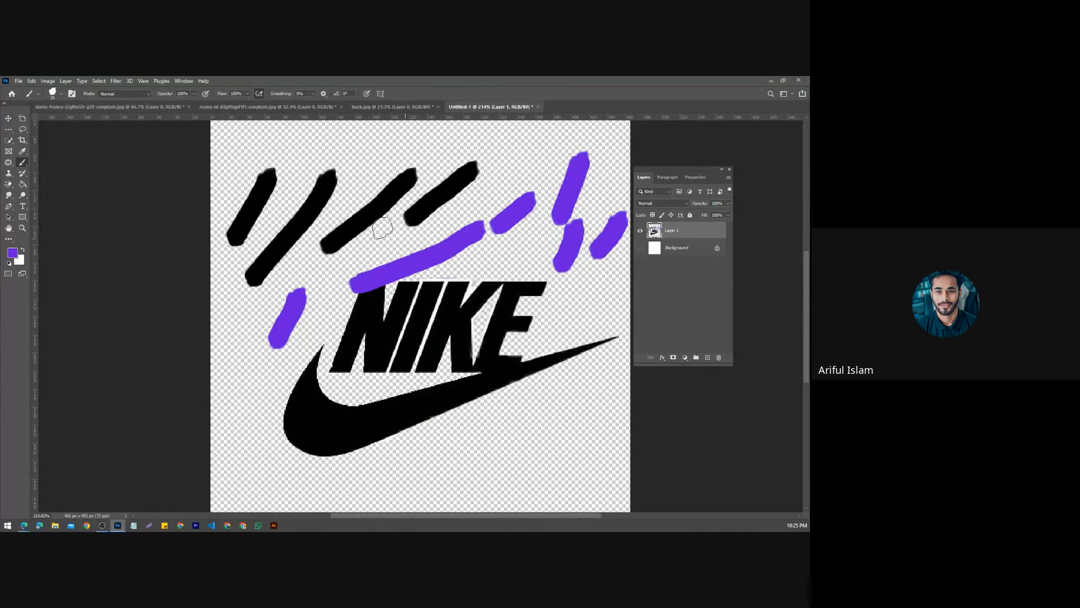
pyautogui.scroll(-2, 386, 213)
pyautogui.scroll(3, 377, 216)
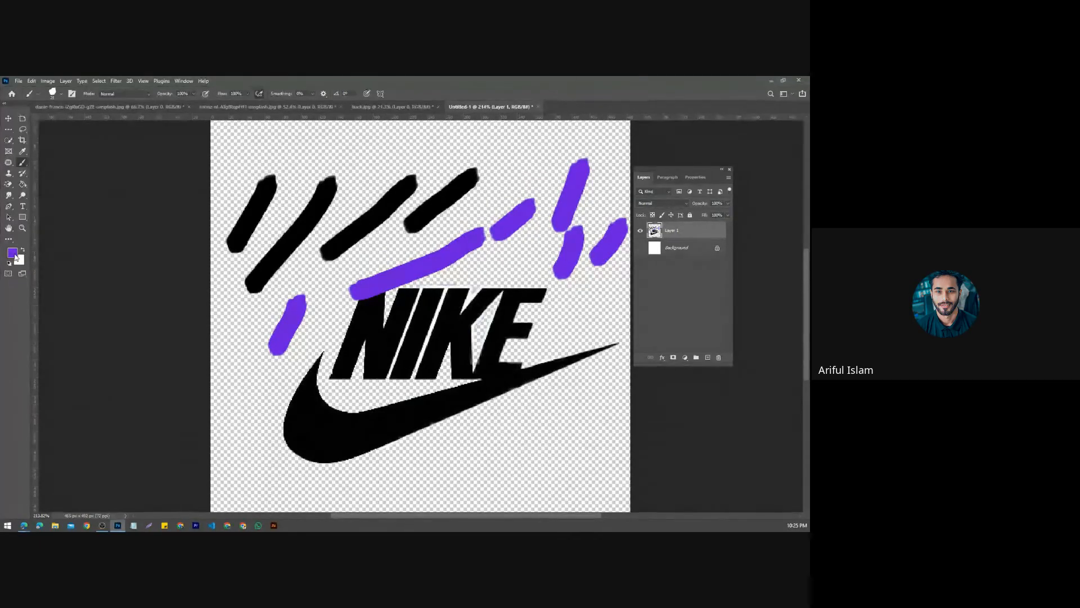
# Step: Review the purple foreground color, keep it, and paint another purple stroke below the swoosh
pyautogui.click(14, 255)
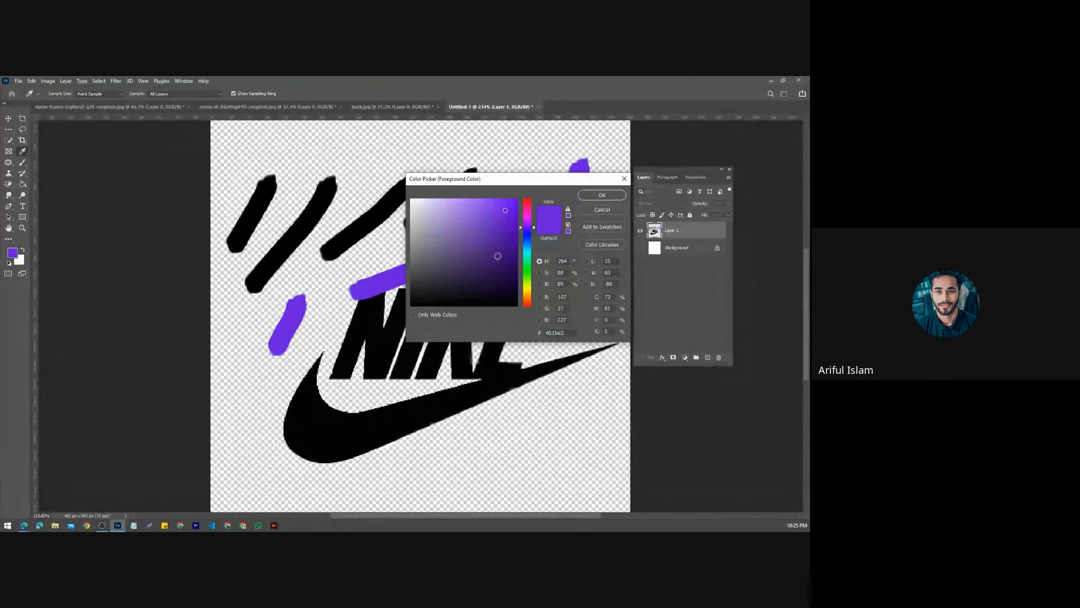
pyautogui.click(605, 196)
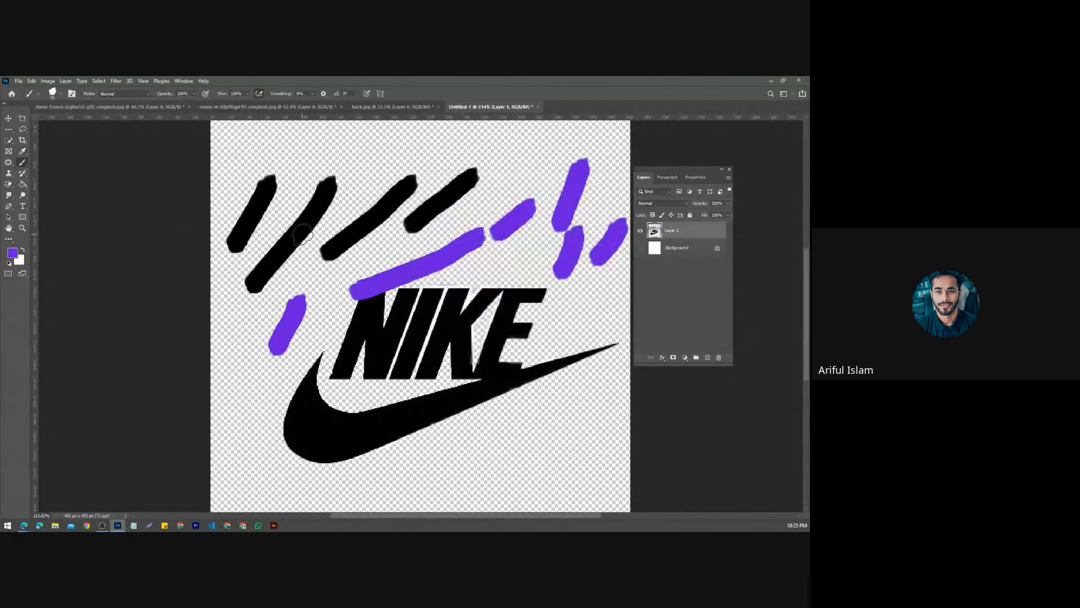
pyautogui.scroll(-1, 302, 233)
pyautogui.moveTo(526, 398); pyautogui.dragTo(465, 435)
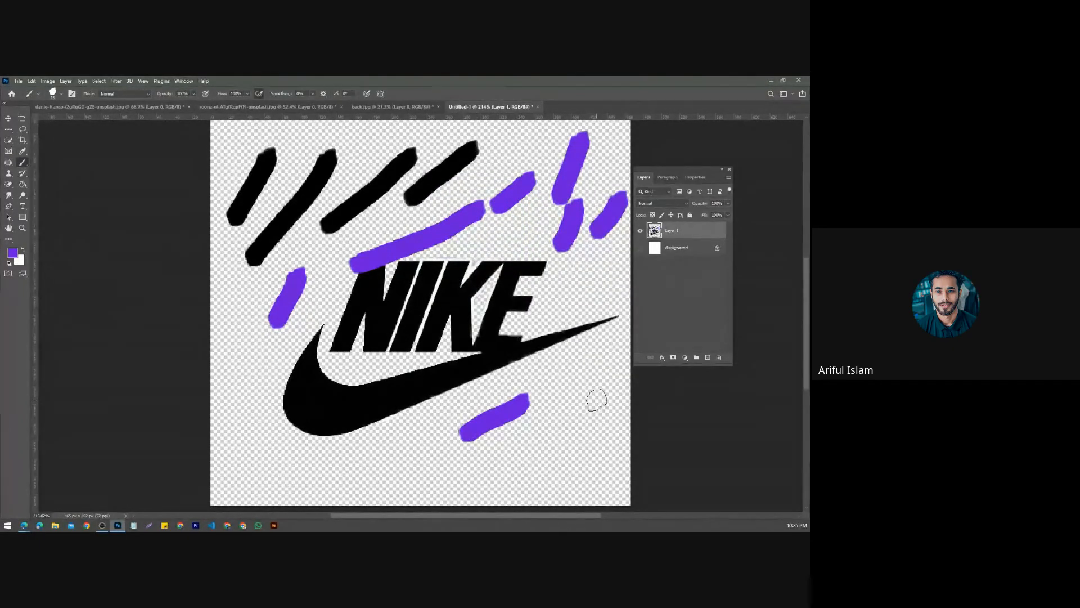
pyautogui.scroll(1, 480, 323)
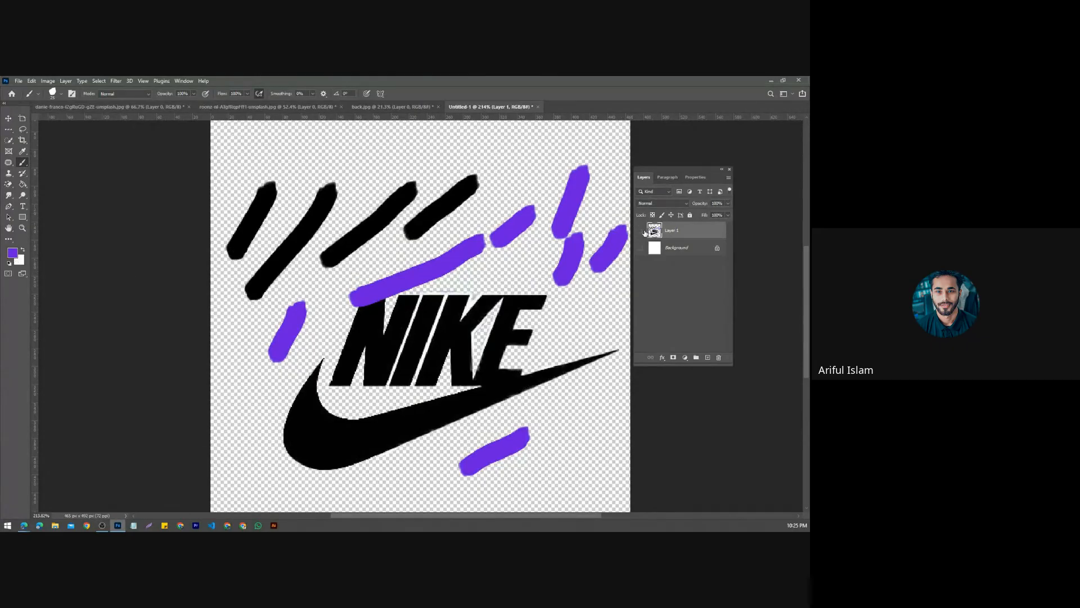
# Step: Hide Layer 1 and add a new empty layer above it, with the Paint Bucket tool ready
pyautogui.click(640, 230)
pyautogui.click(707, 359)
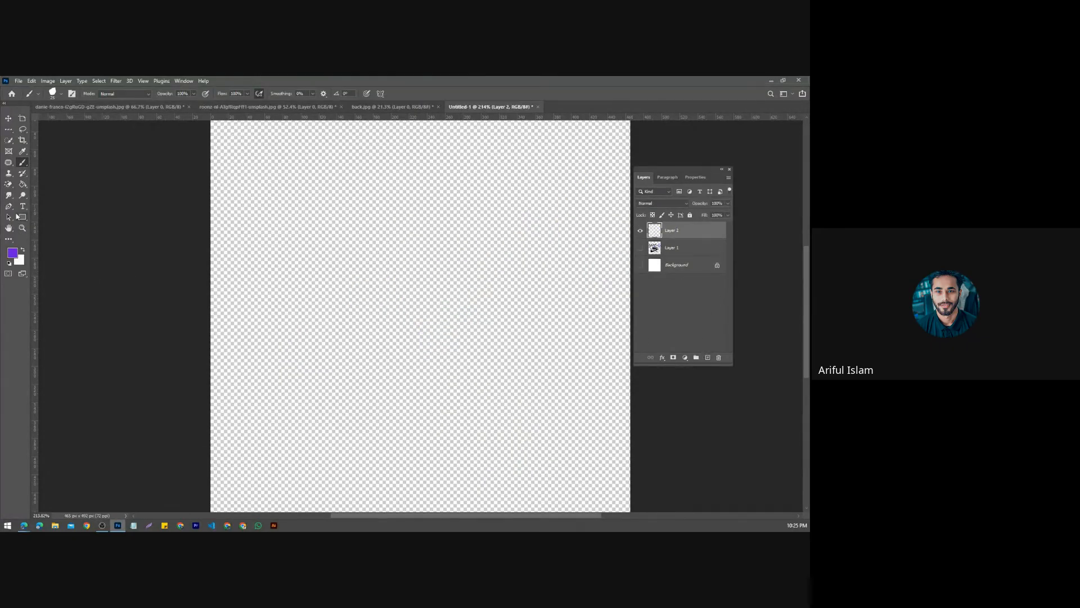
pyautogui.click(23, 185)
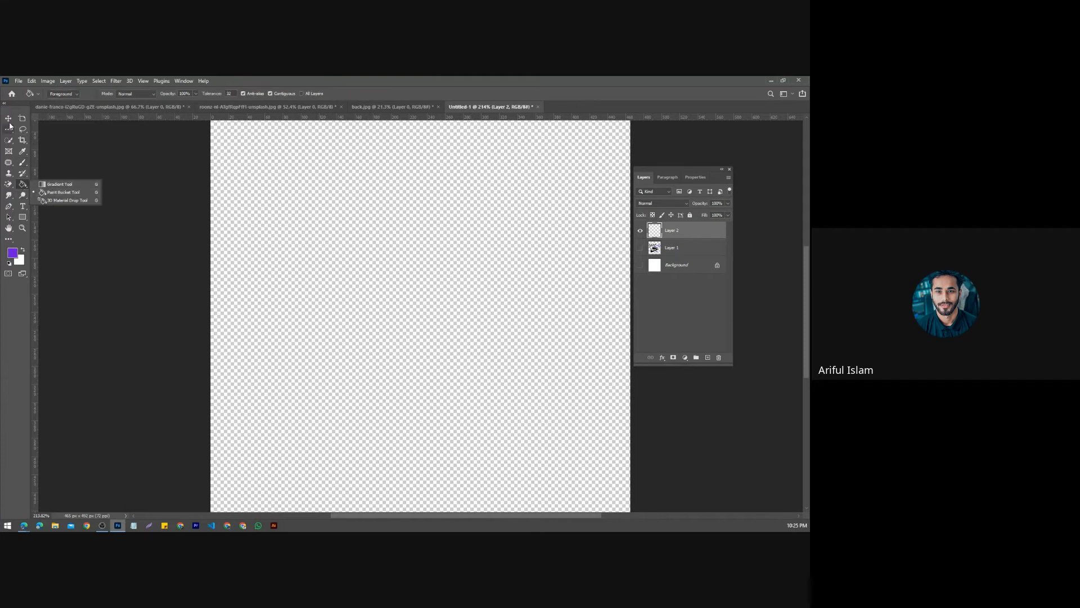
pyautogui.press('v')
pyautogui.click(384, 238)
pyautogui.scroll(2, 252, 282)
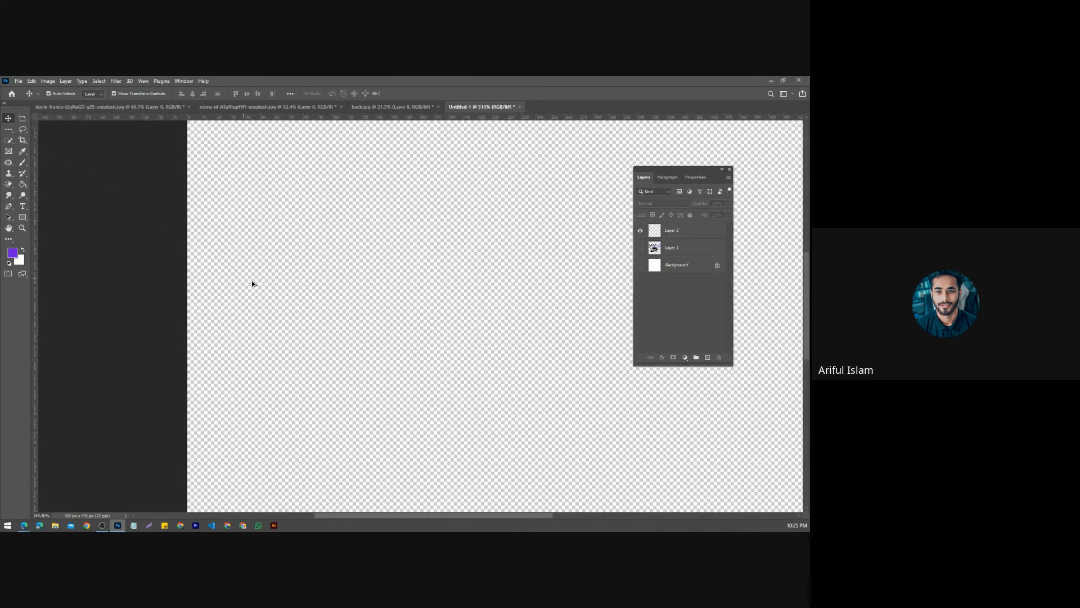
pyautogui.scroll(6, 196, 291)
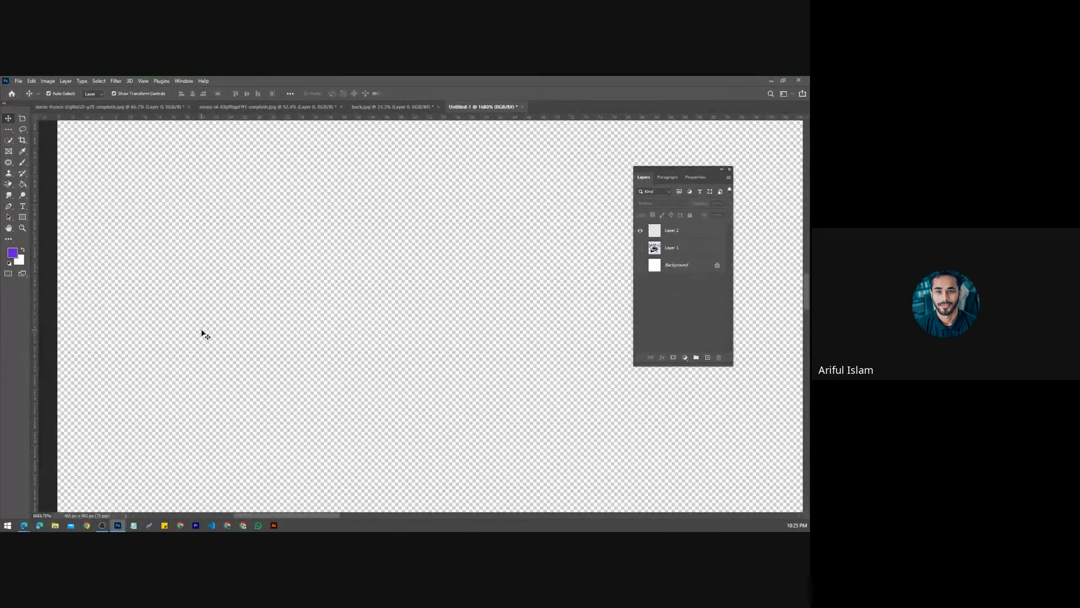
pyautogui.scroll(-5, 248, 304)
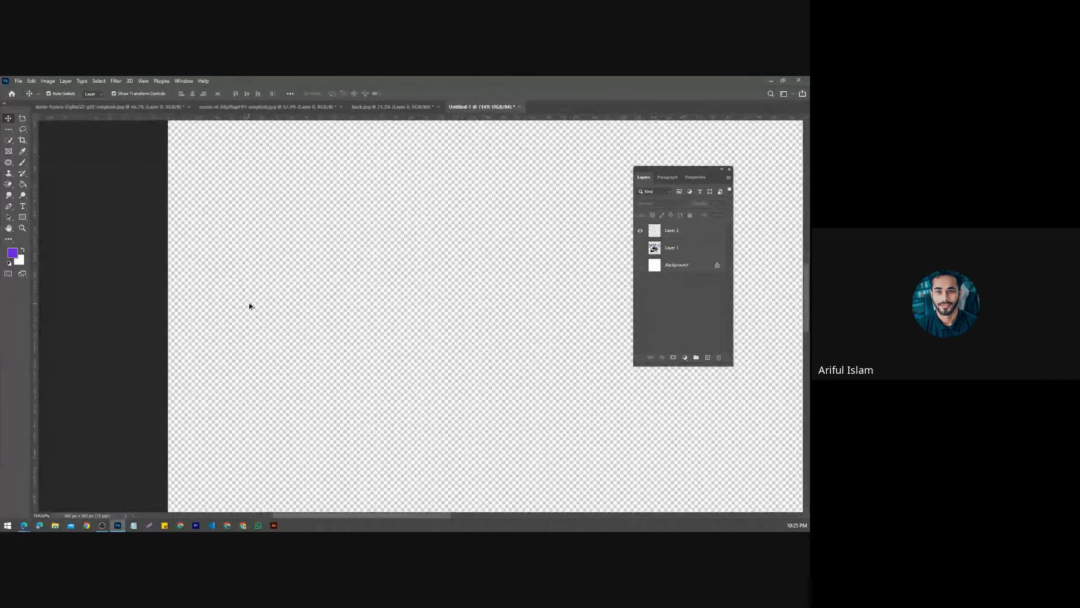
pyautogui.scroll(-4, 248, 305)
pyautogui.scroll(3, 248, 306)
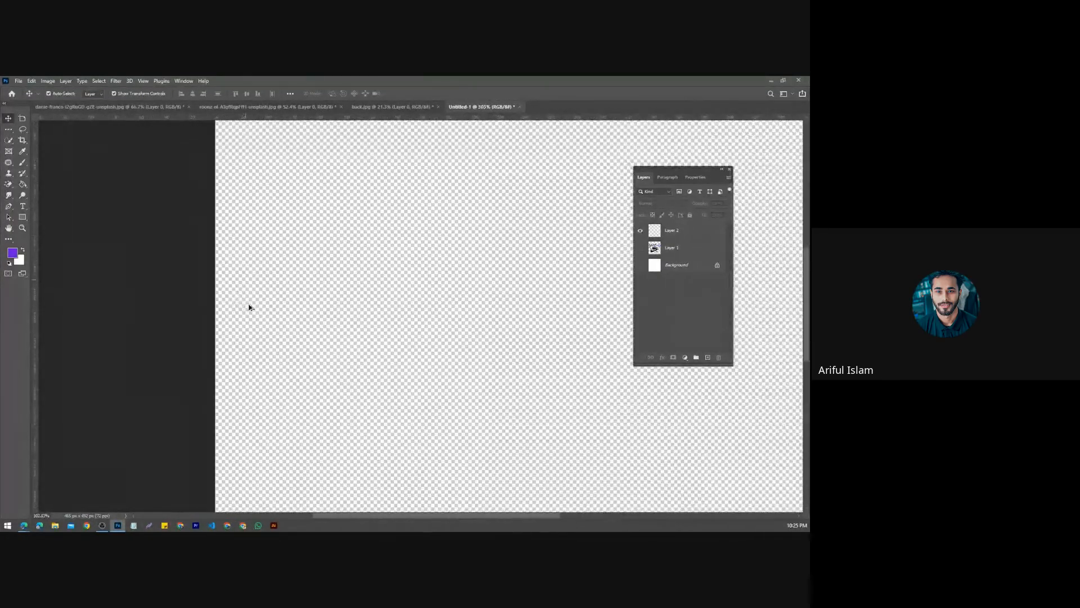
pyautogui.scroll(-2, 309, 251)
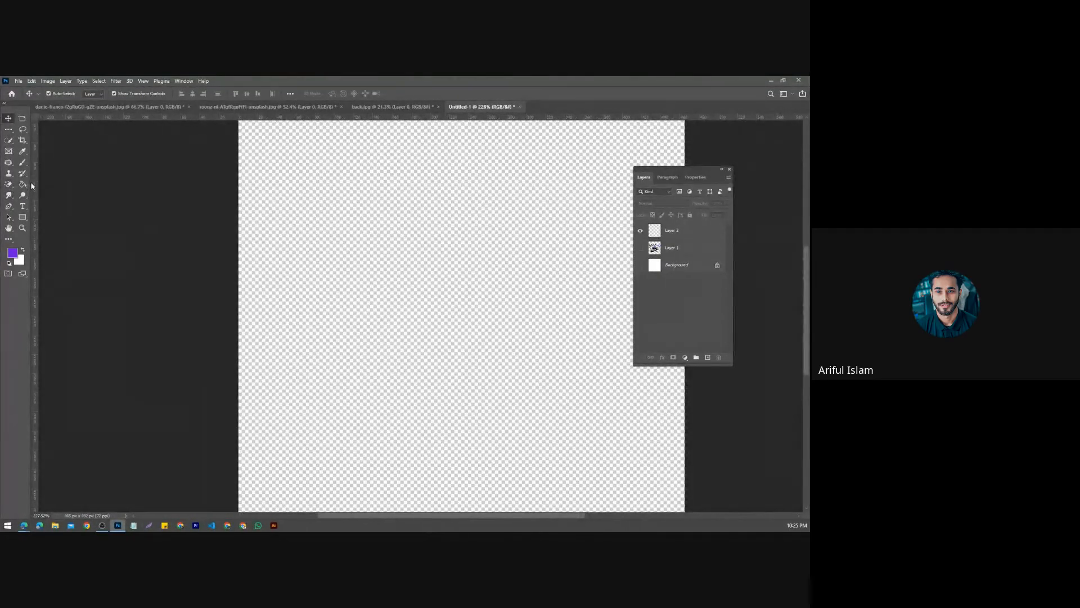
# Step: Fill the empty Layer 2 with the purple foreground color using the Paint Bucket tool, and undo the fill
pyautogui.click(13, 186)
pyautogui.click(22, 185)
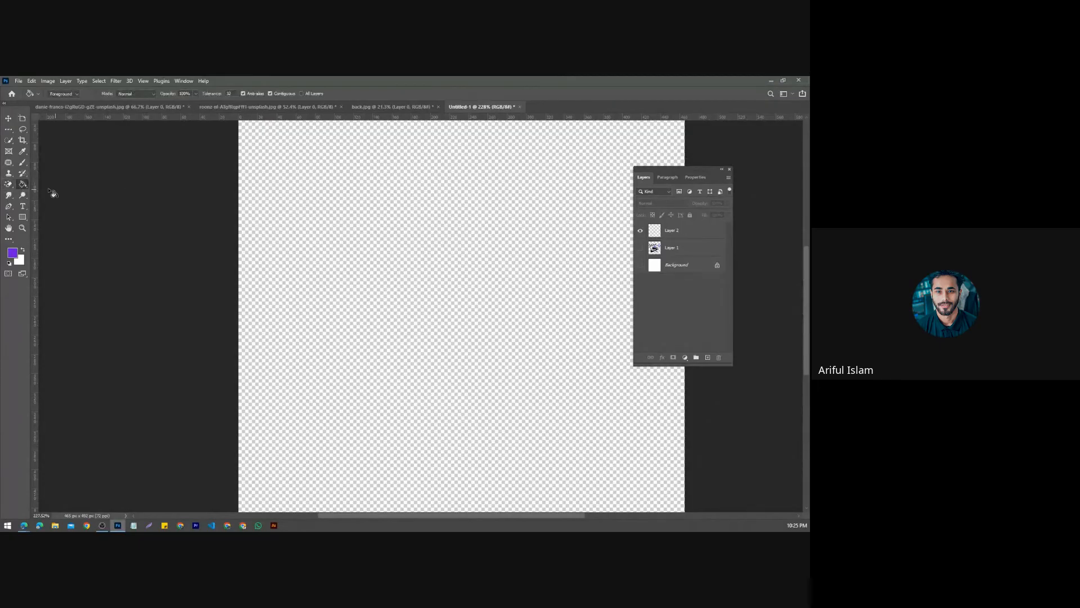
pyautogui.click(650, 228)
pyautogui.click(398, 220)
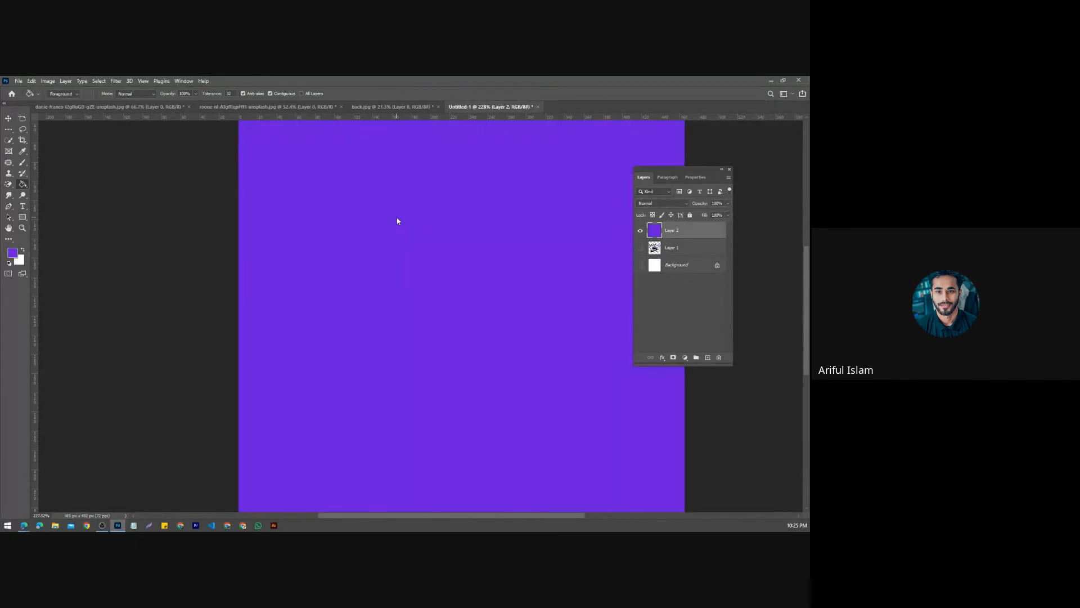
pyautogui.scroll(-2, 379, 242)
pyautogui.hotkey('ctrl', 'z')
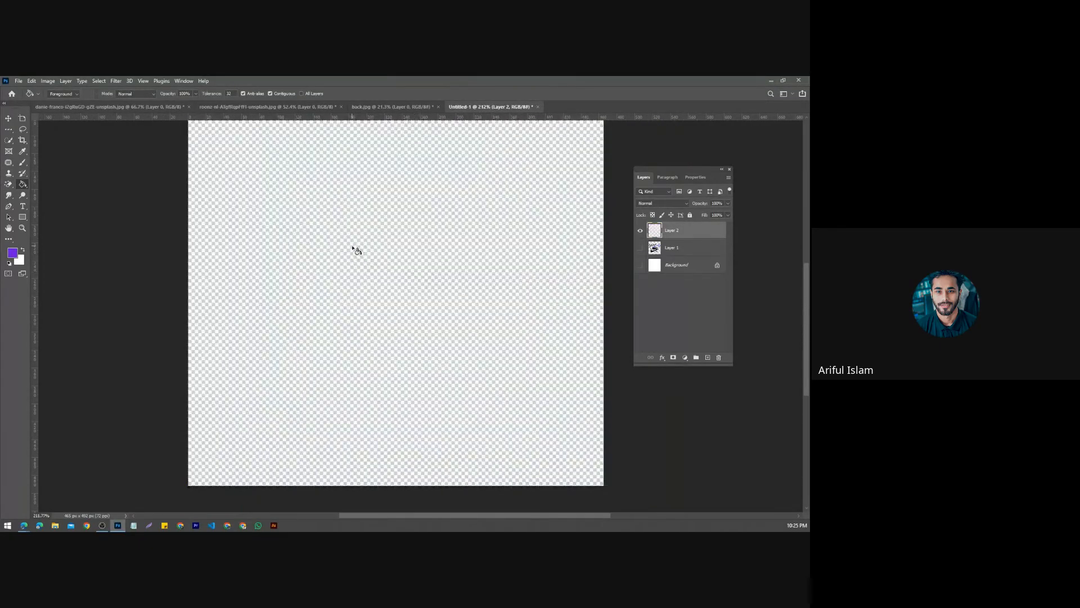
# Step: Fill Layer 2 with the purple foreground color a second time
pyautogui.click(356, 249)
pyautogui.scroll(-2, 356, 247)
pyautogui.scroll(3, 350, 244)
pyautogui.scroll(-3, 349, 242)
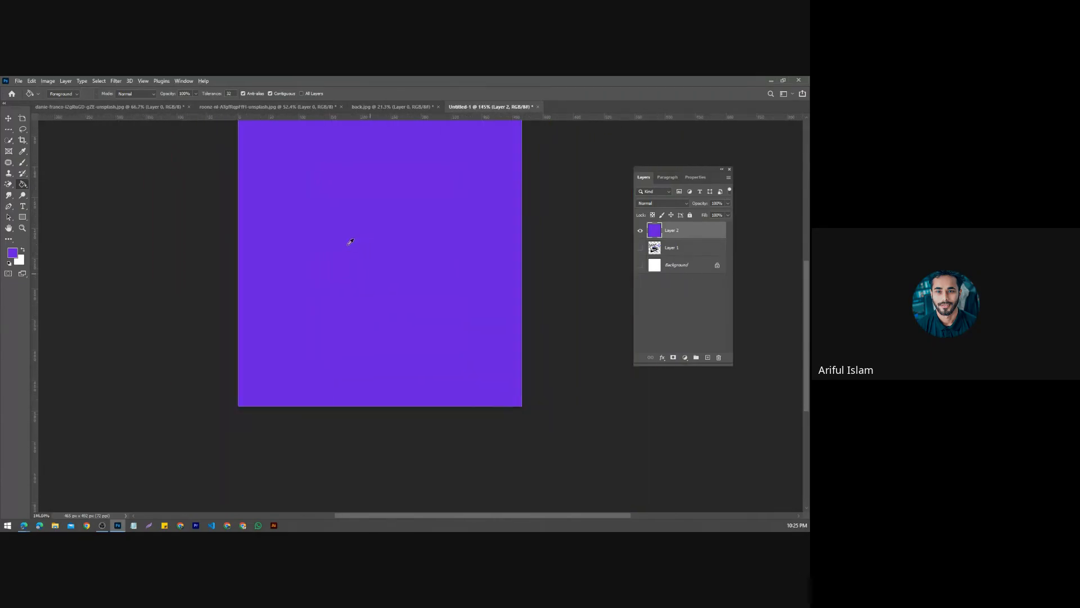
pyautogui.scroll(2, 417, 232)
pyautogui.scroll(1, 417, 219)
pyautogui.scroll(-2, 415, 222)
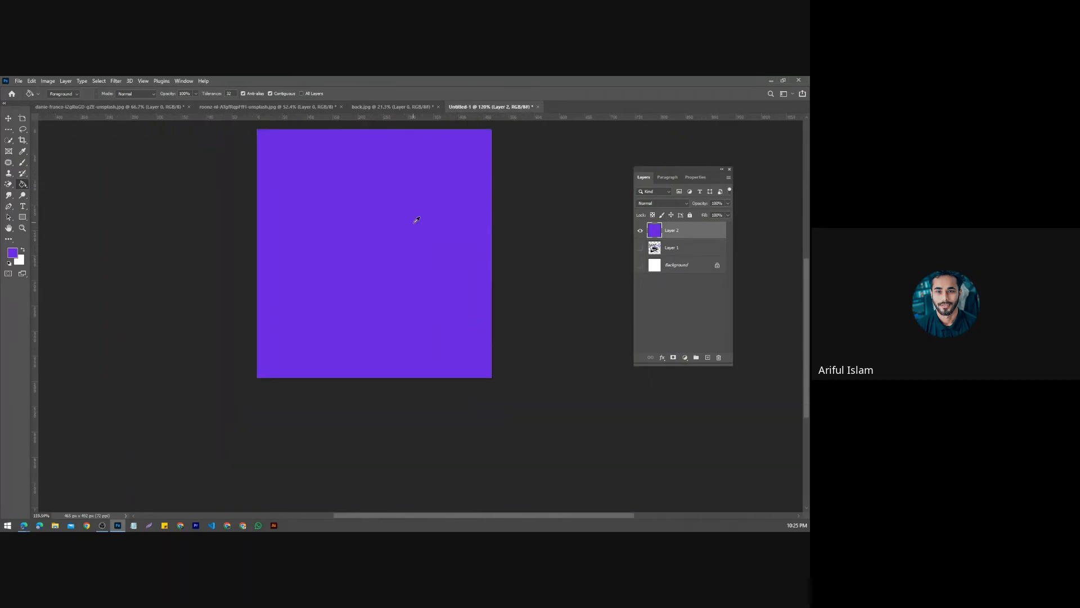
# Step: Reselect the Paint Bucket tool and undo the purple fill on Layer 2
pyautogui.rightClick(24, 186)
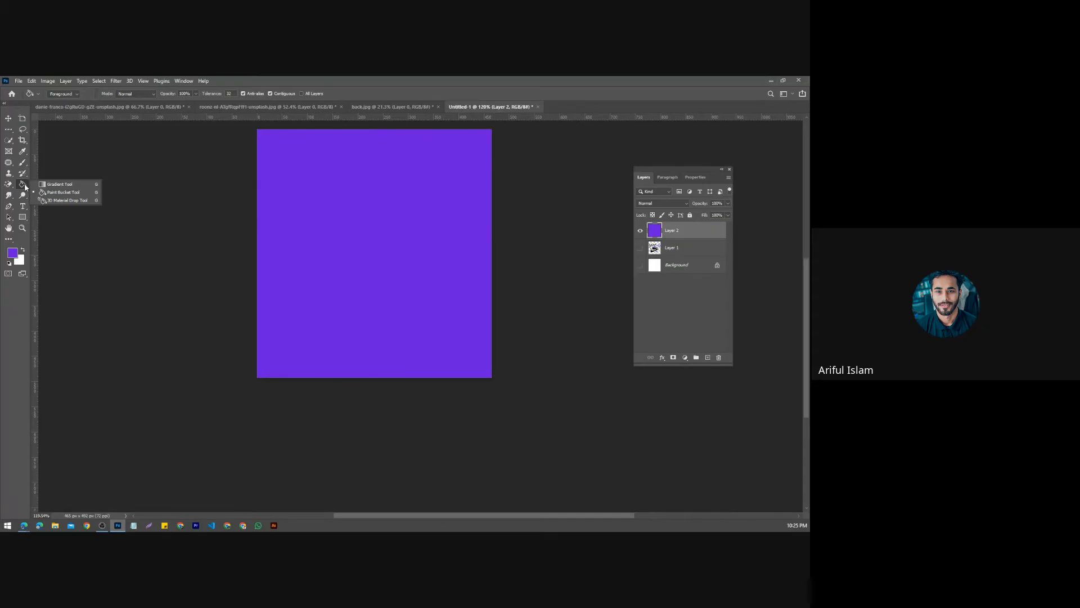
pyautogui.click(63, 192)
pyautogui.scroll(2, 354, 193)
pyautogui.scroll(-2, 349, 193)
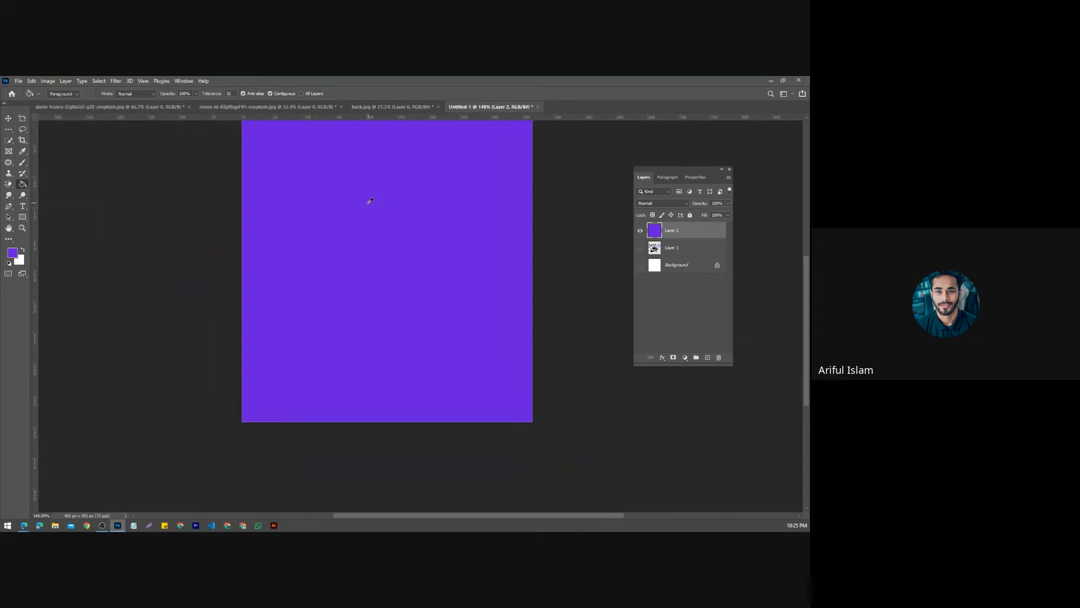
pyautogui.scroll(-1, 367, 208)
pyautogui.scroll(1, 369, 221)
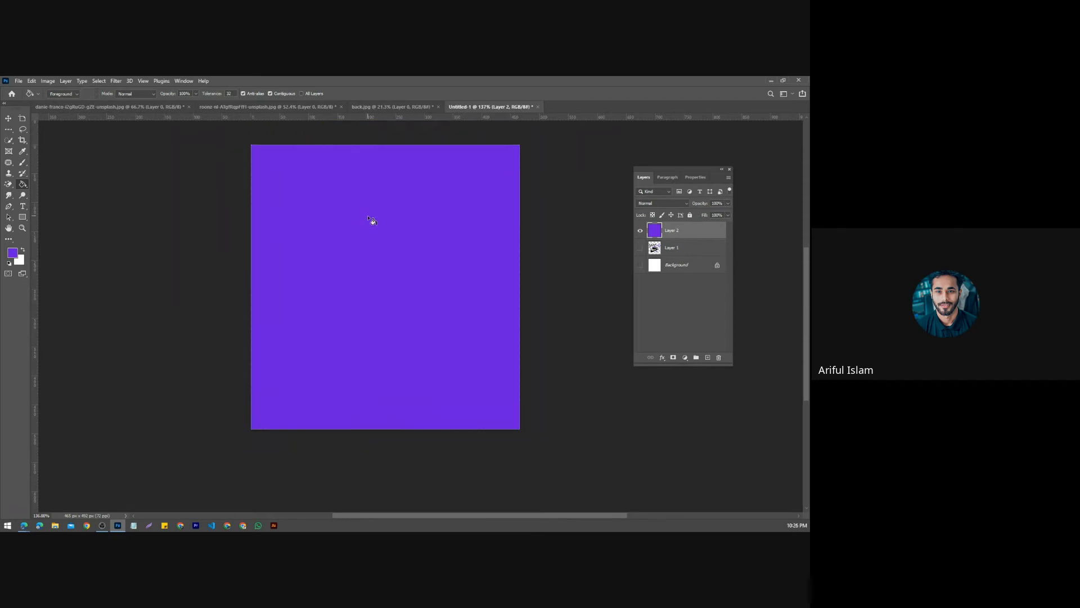
pyautogui.hotkey('ctrl', 'z')
# Step: Set the foreground color to a burnt orange
pyautogui.click(12, 252)
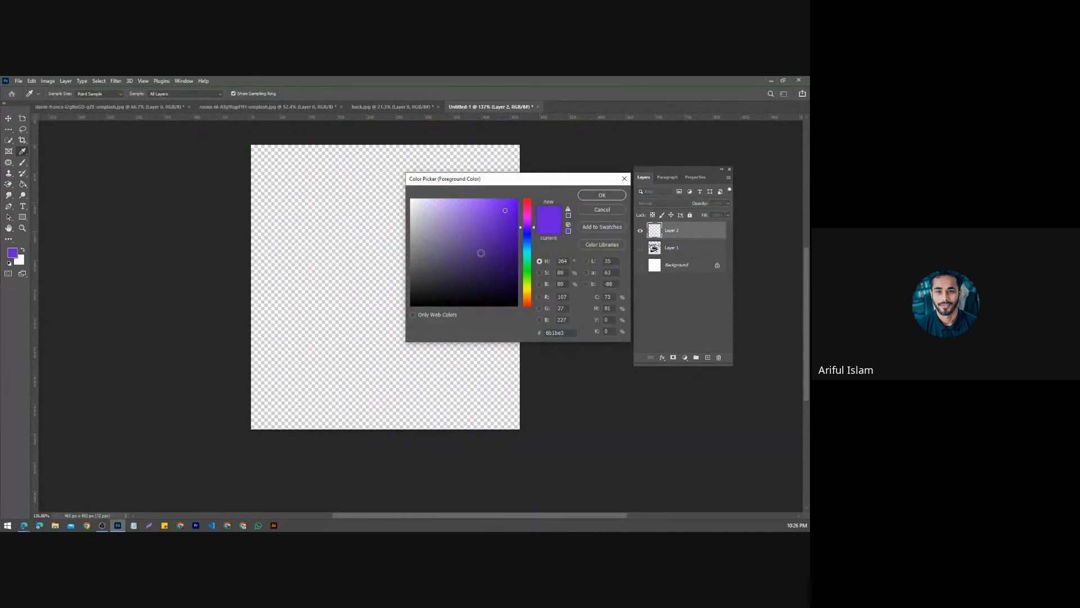
pyautogui.click(481, 228)
pyautogui.click(528, 302)
pyautogui.click(602, 195)
# Step: Fill the empty Layer 2 with the burnt orange foreground color using the Paint Bucket tool
pyautogui.press('g')
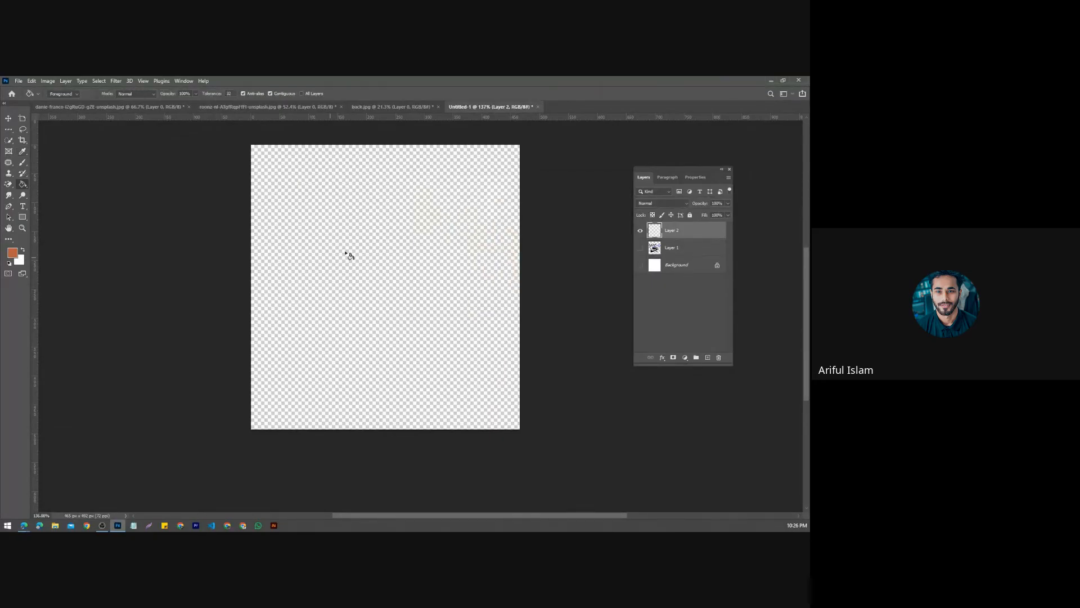
pyautogui.click(360, 243)
pyautogui.scroll(-2, 369, 249)
pyautogui.scroll(3, 369, 249)
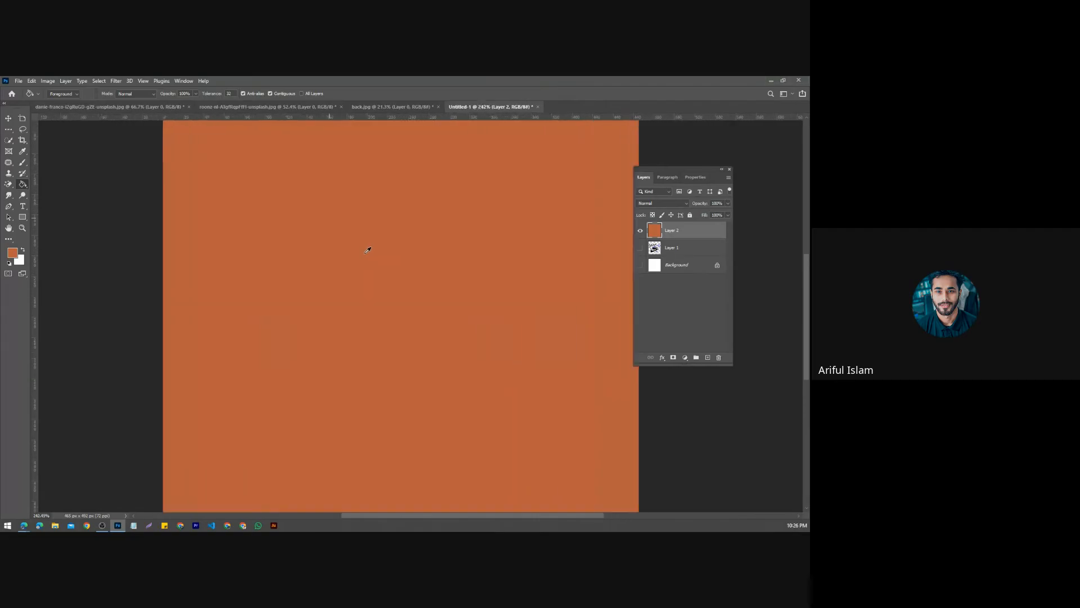
pyautogui.scroll(-2, 369, 244)
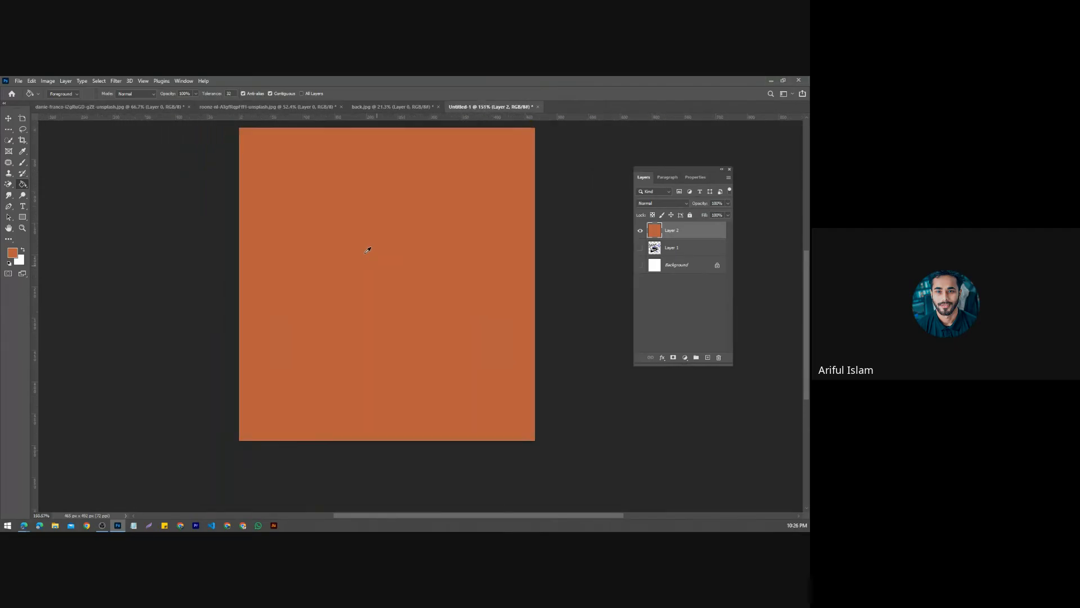
pyautogui.rightClick(23, 184)
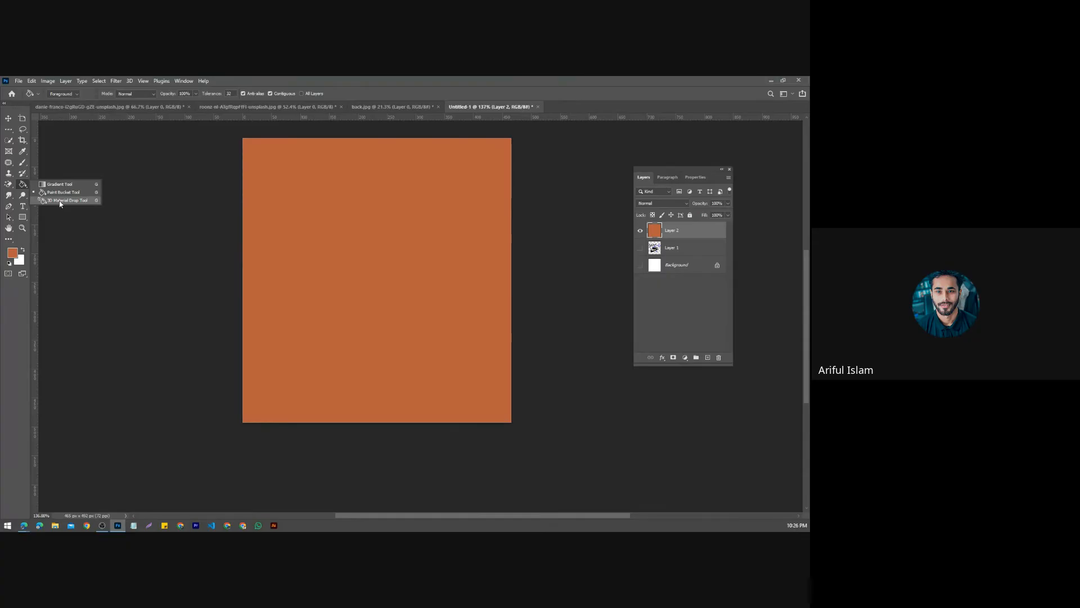
pyautogui.click(61, 201)
pyautogui.click(11, 197)
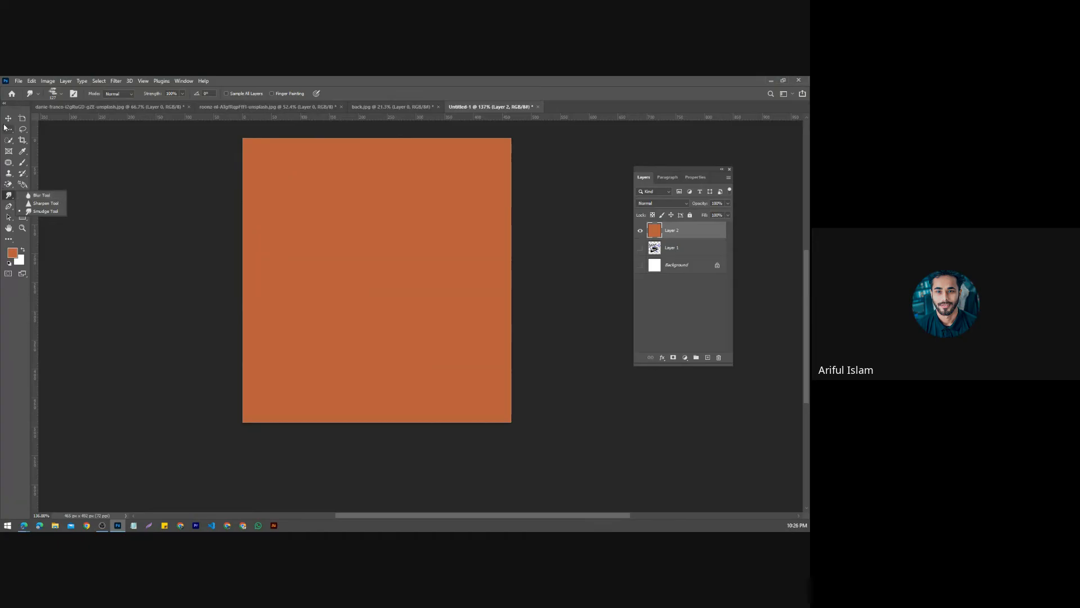
# Step: Open the recent photo of the kitten on a scratching post looking up at a hanging white toy mouse
pyautogui.click(18, 96)
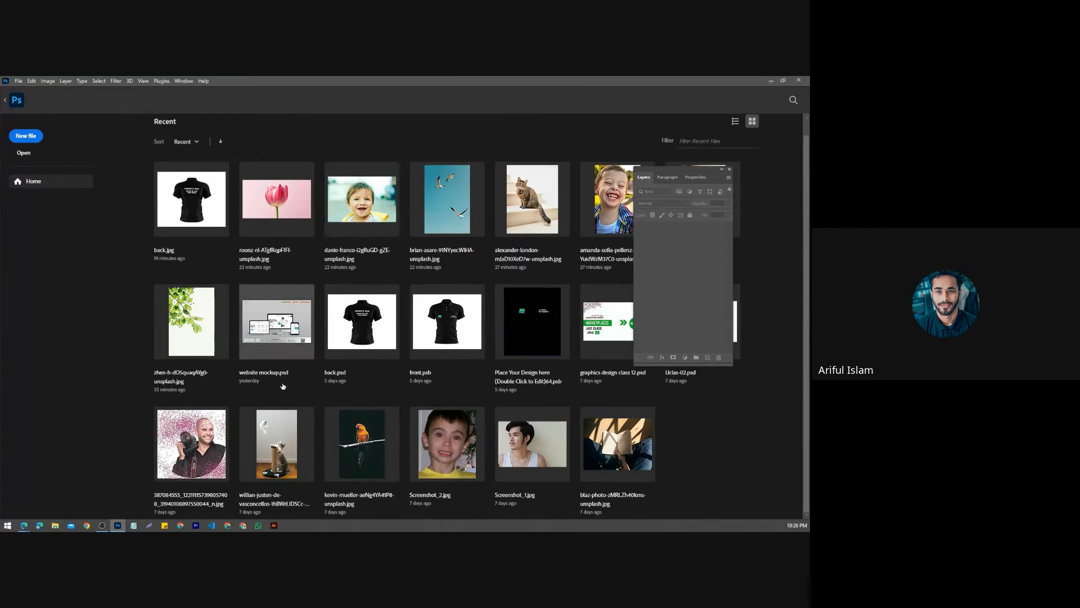
pyautogui.click(272, 422)
pyautogui.scroll(5, 344, 208)
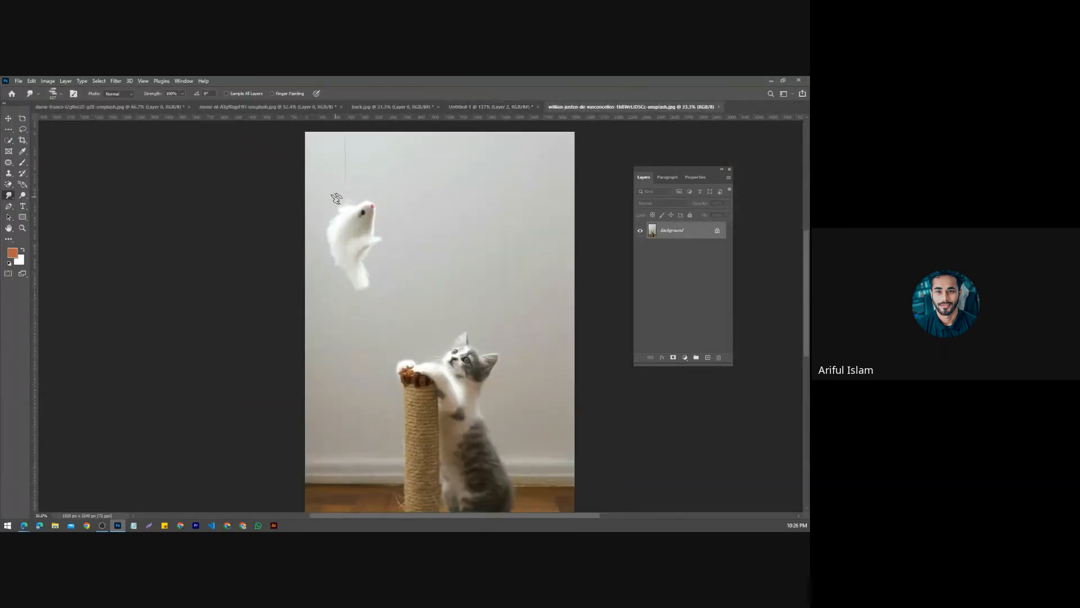
pyautogui.scroll(-3, 338, 204)
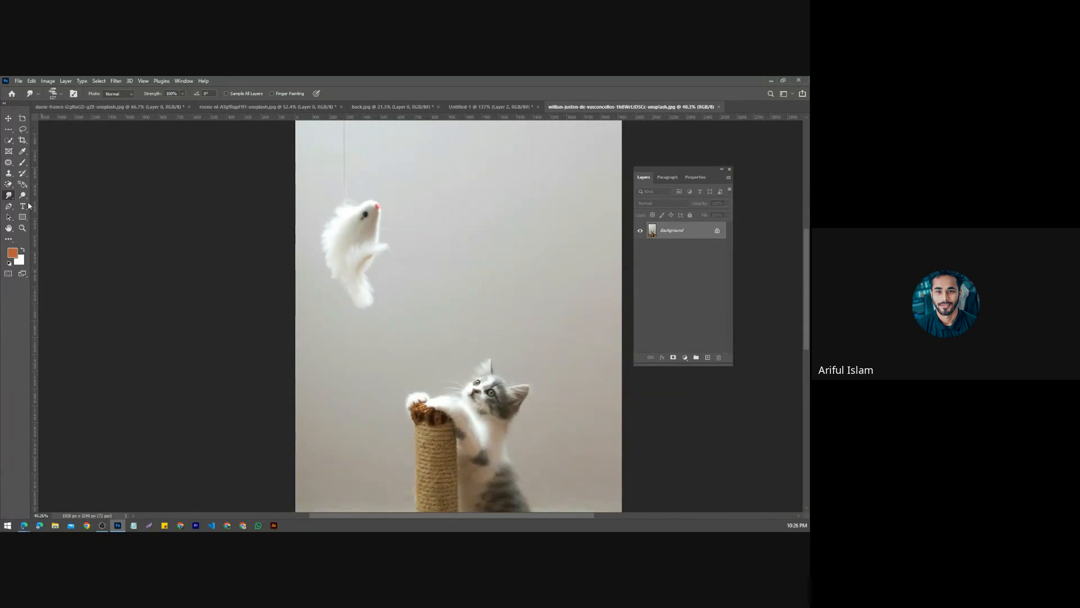
# Step: Activate the Blur tool and increase its brush size
pyautogui.rightClick(9, 195)
pyautogui.click(41, 195)
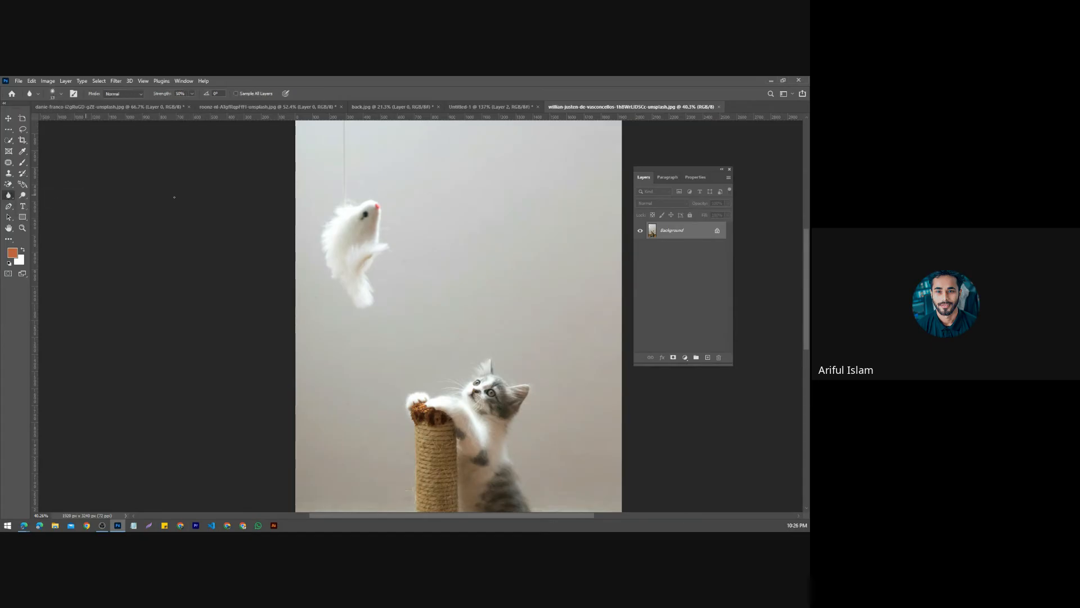
pyautogui.click(56, 94)
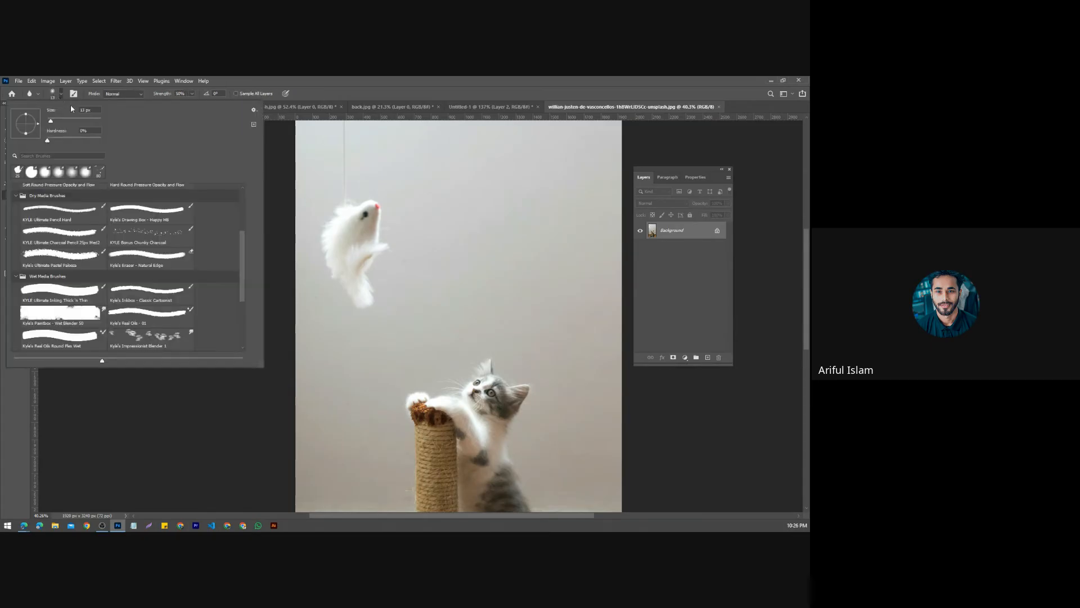
pyautogui.moveTo(53, 124); pyautogui.dragTo(69, 122)
# Step: Duplicate the kitten photo's Background layer and hide the original
pyautogui.click(693, 237)
pyautogui.moveTo(694, 238); pyautogui.dragTo(710, 351)
pyautogui.click(640, 248)
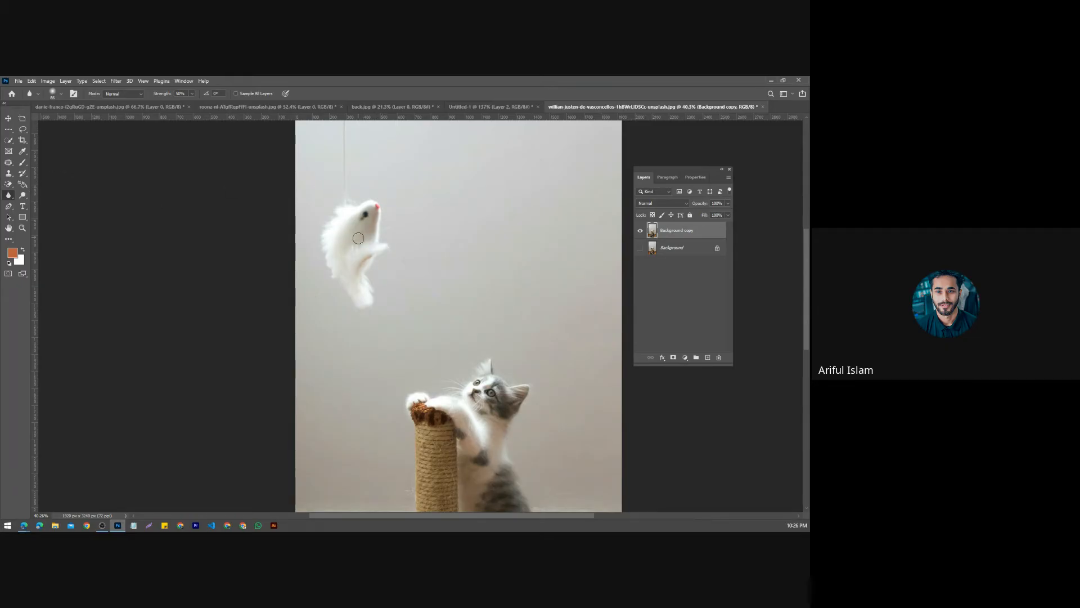
# Step: Enlarge the Blur tool's brush to 400 px, keeping its hardness at 0%
pyautogui.press(']')
pyautogui.press(']')
pyautogui.press(']')
pyautogui.press(']')
pyautogui.press(']')
pyautogui.press(']')
pyautogui.press(']')
pyautogui.press(']')
pyautogui.click(61, 94)
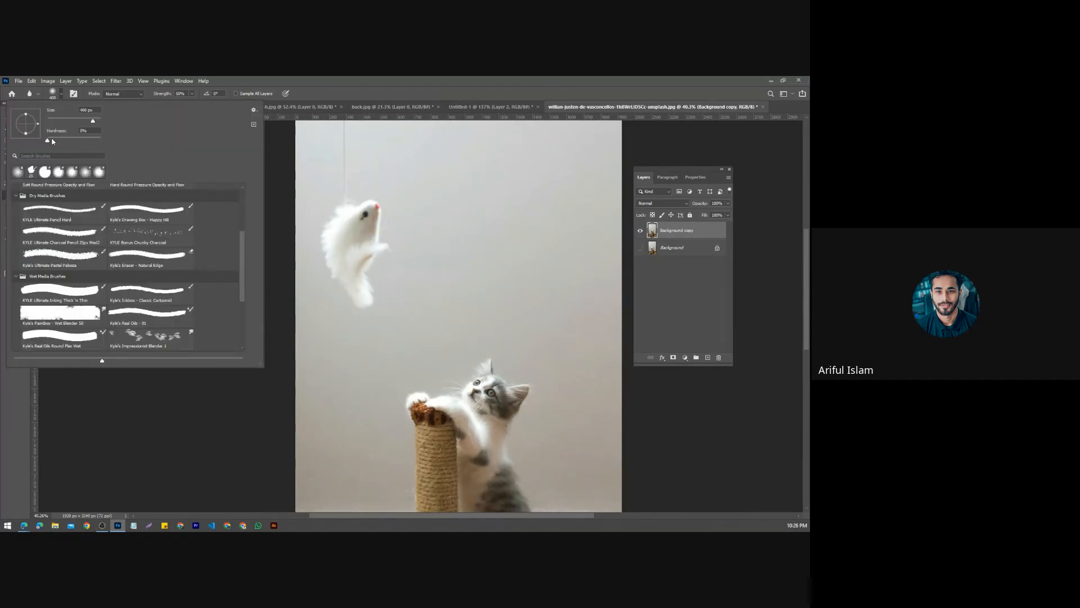
pyautogui.press('Return')
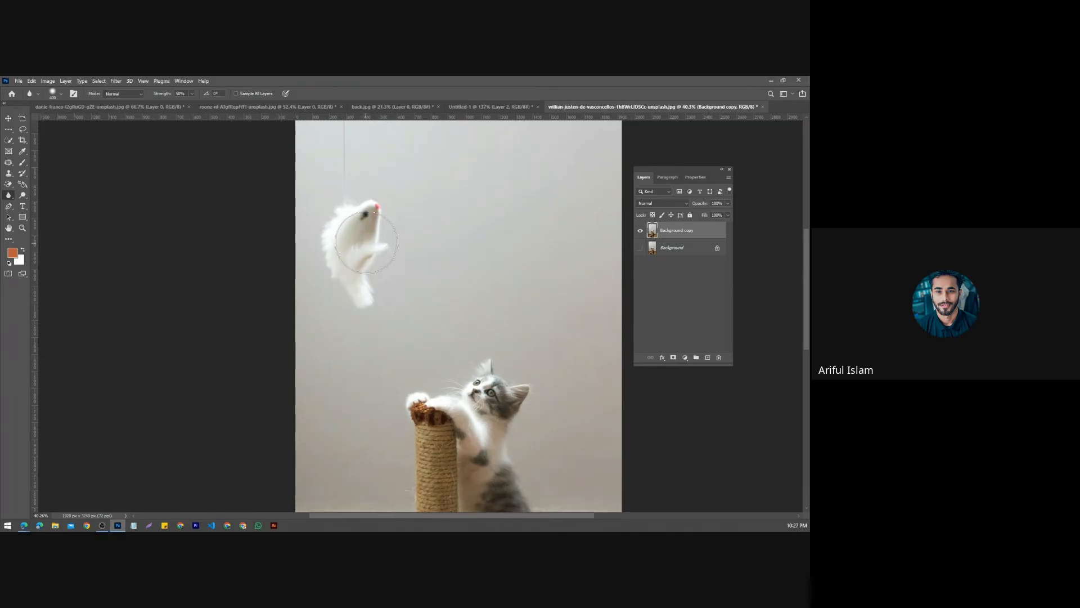
# Step: Reduce the Blur brush to 175 px and raise its hardness for working on the white toy mouse
pyautogui.scroll(2, 380, 221)
pyautogui.scroll(3, 380, 221)
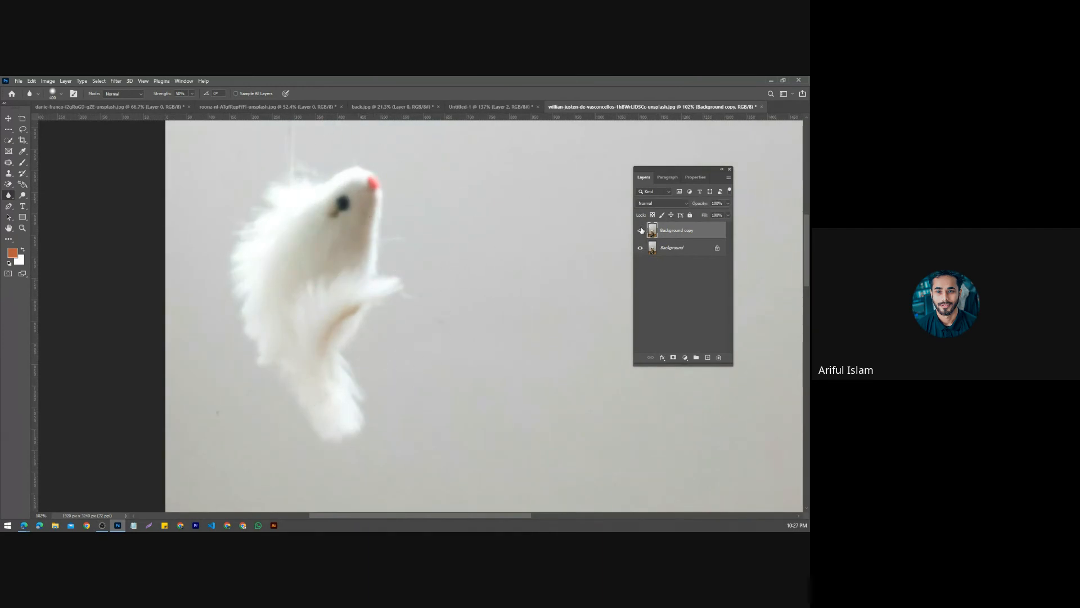
pyautogui.scroll(3, 330, 197)
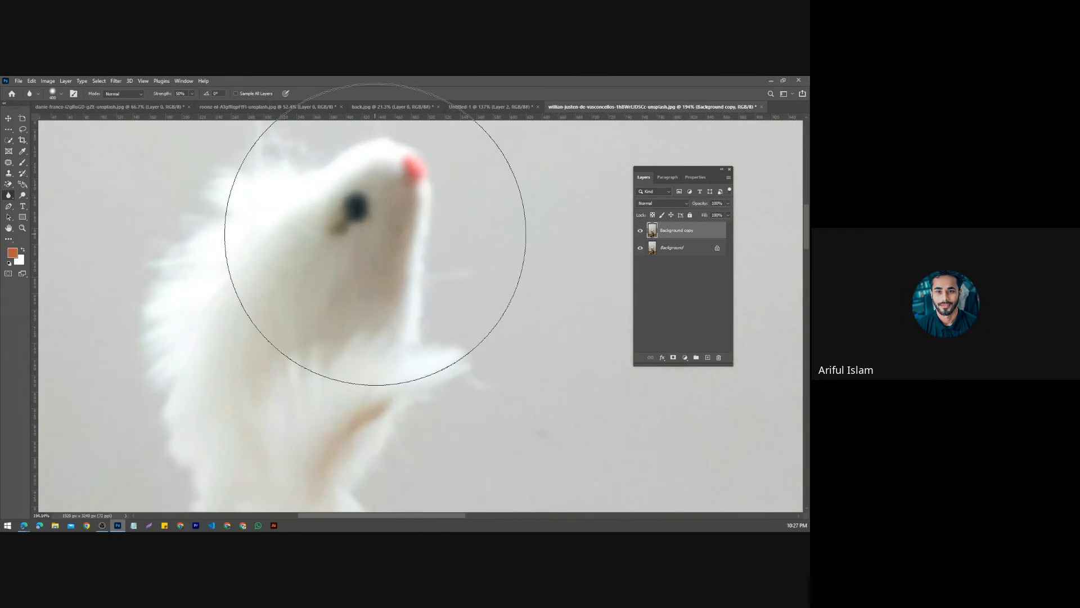
pyautogui.press('[')
pyautogui.press('[')
pyautogui.press('[')
pyautogui.press('[')
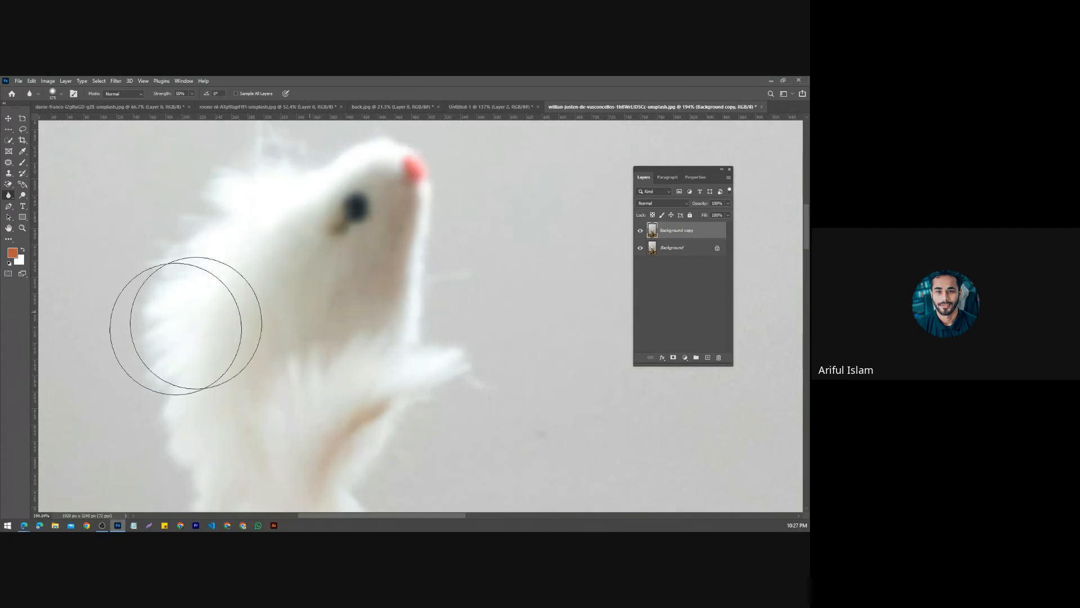
pyautogui.click(58, 94)
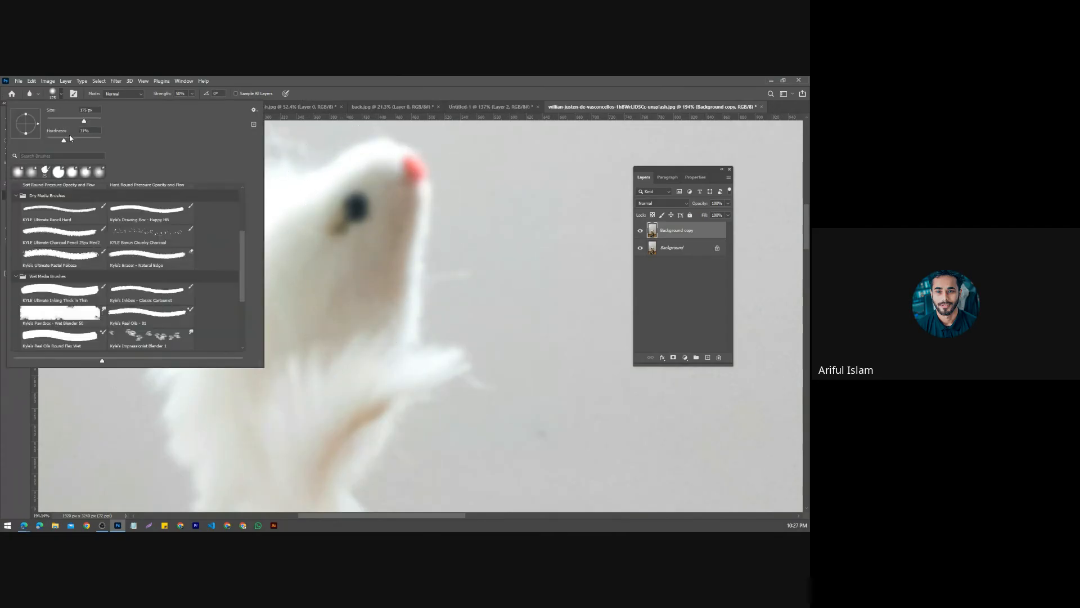
pyautogui.click(9, 390)
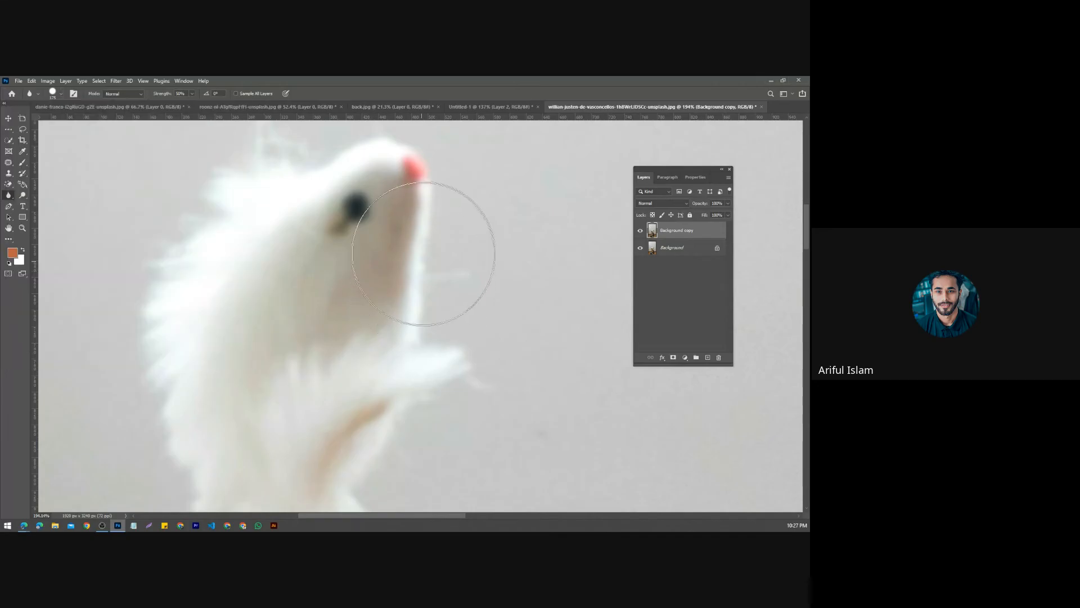
pyautogui.scroll(-2, 425, 411)
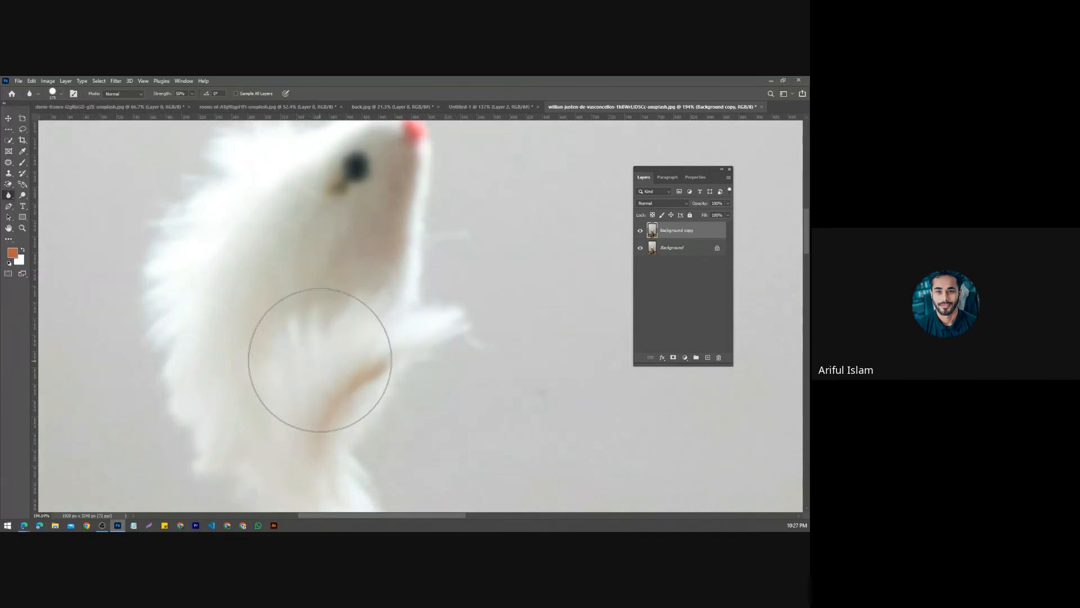
# Step: Toggle the Background copy layer's visibility to compare the blurred toy mouse with the original
pyautogui.scroll(1, 360, 275)
pyautogui.scroll(1, 365, 262)
pyautogui.scroll(1, 448, 265)
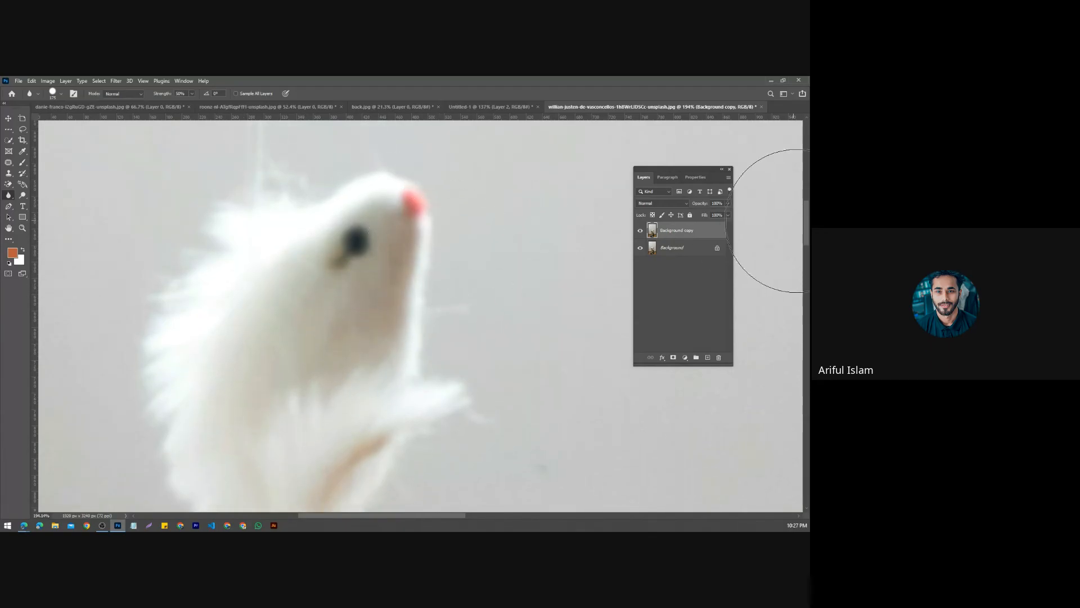
pyautogui.click(640, 232)
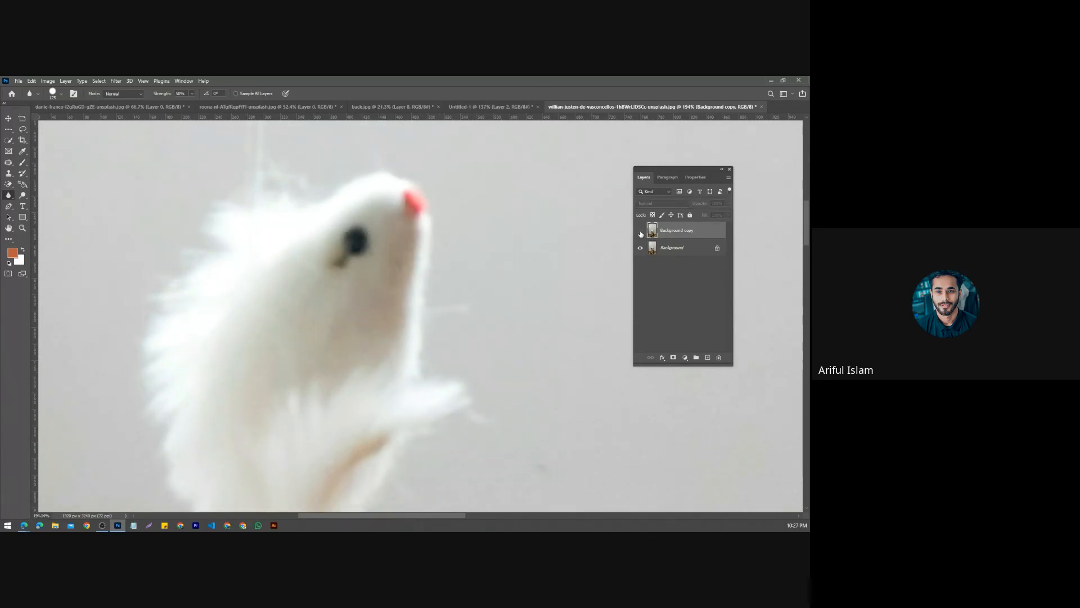
pyautogui.click(640, 233)
pyautogui.click(641, 233)
pyautogui.click(640, 233)
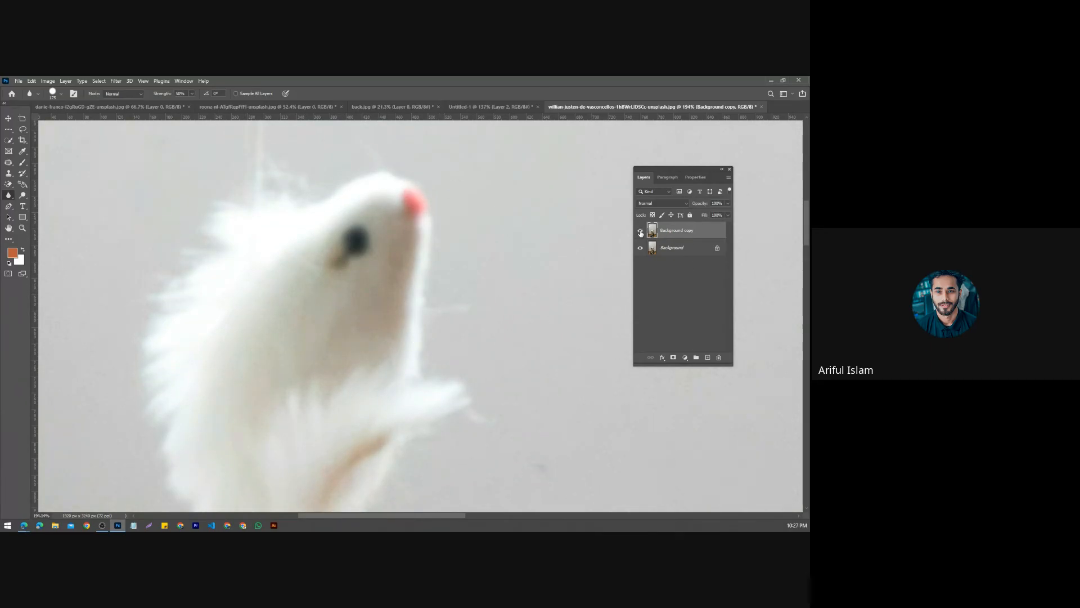
pyautogui.click(641, 233)
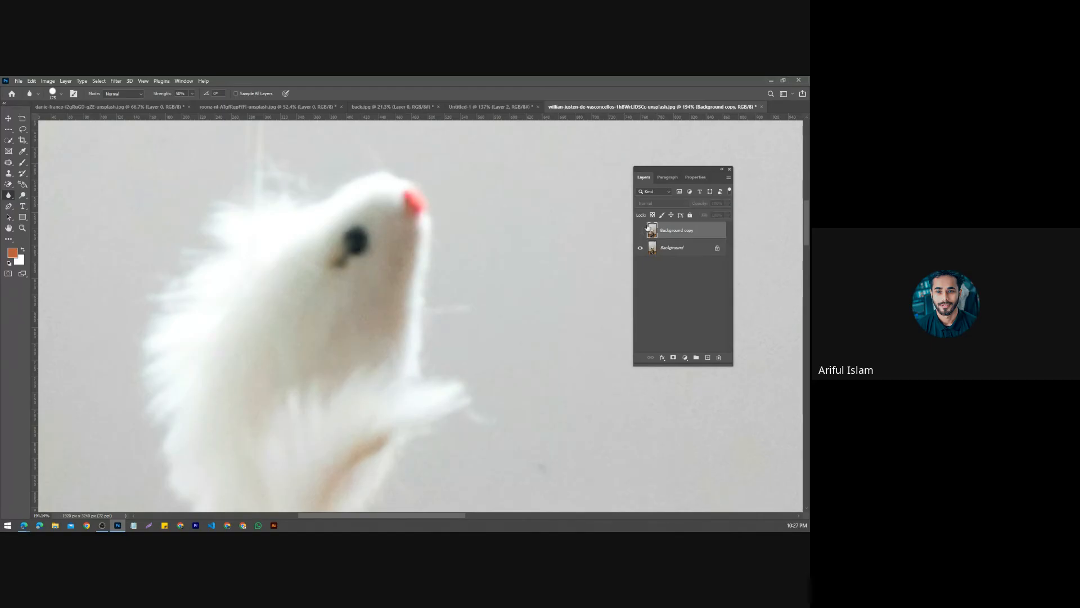
# Step: Start opening another image file and browse to the Downloads folder
pyautogui.click(11, 93)
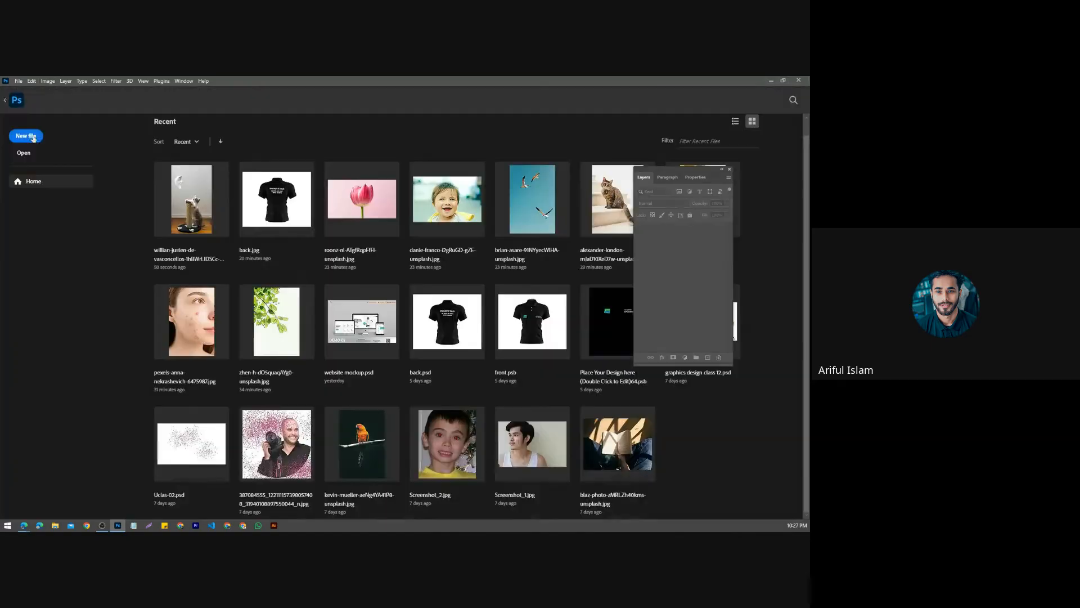
pyautogui.click(25, 155)
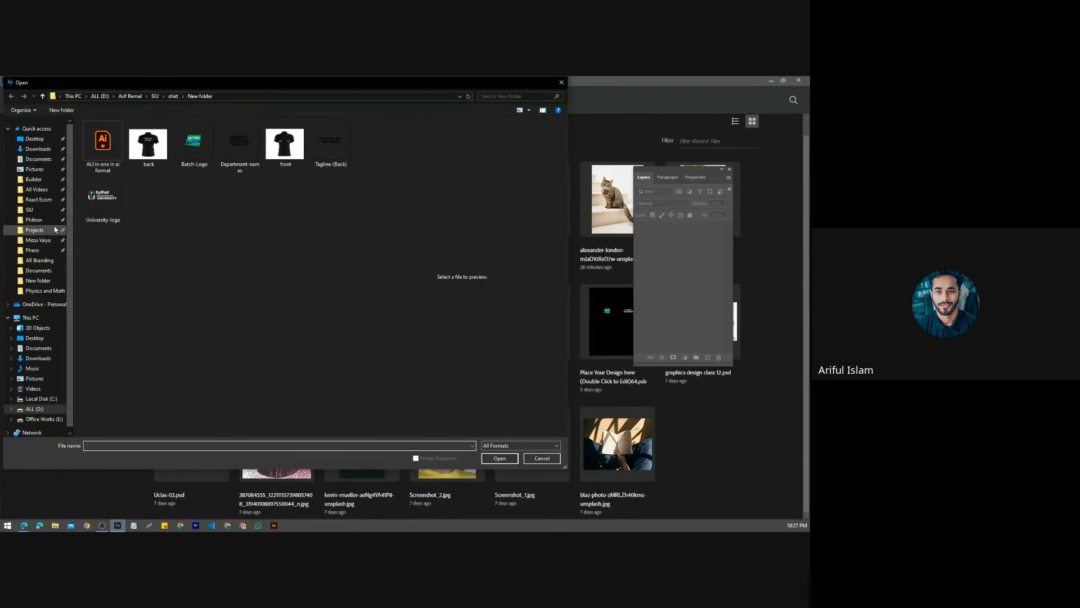
pyautogui.click(34, 159)
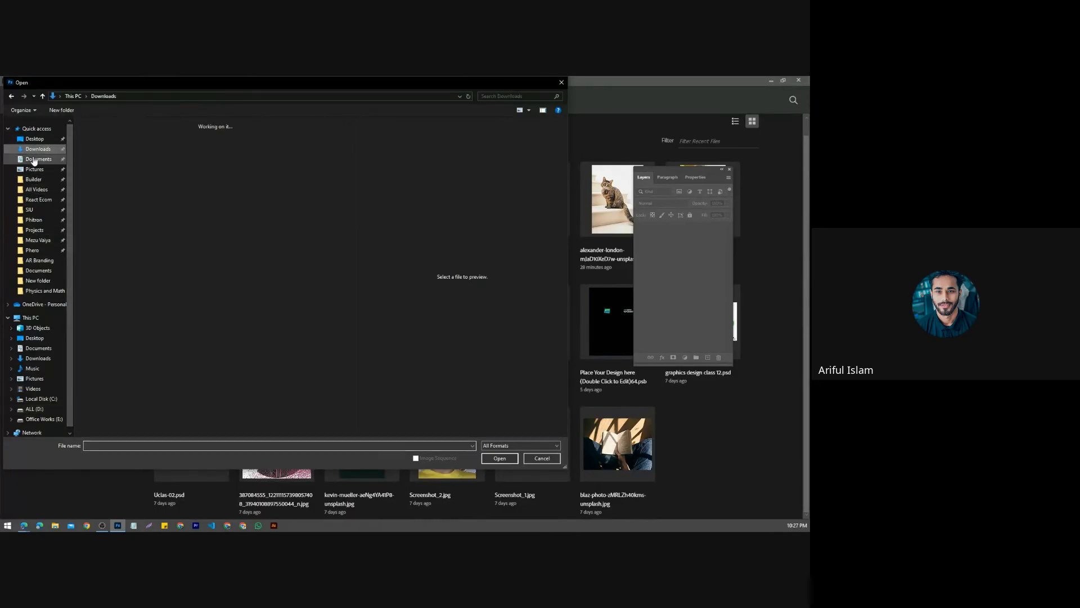
pyautogui.click(34, 151)
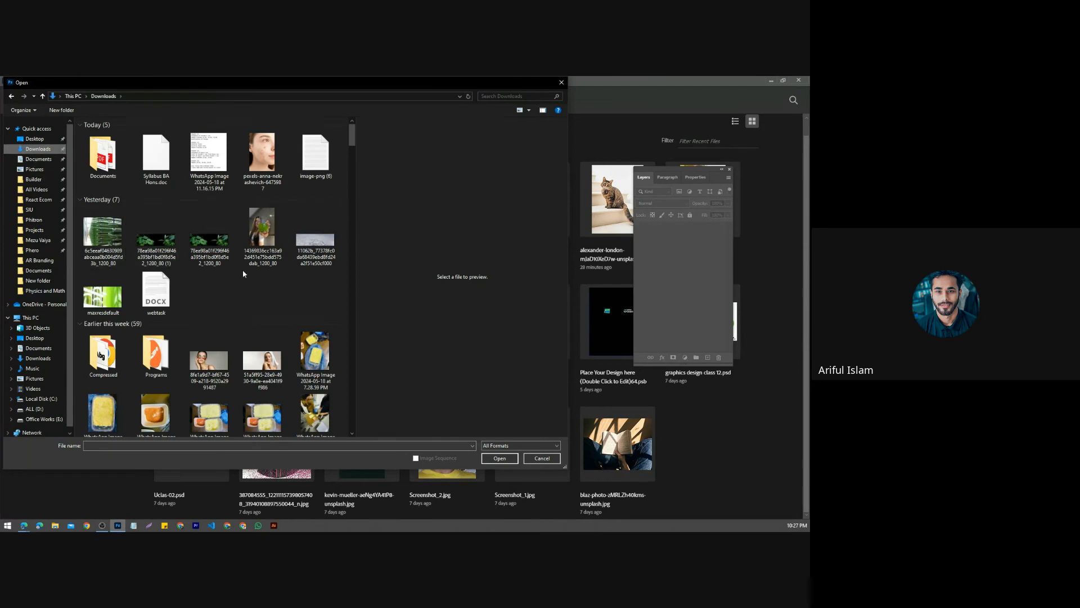
# Step: Find and open the black vintage car image "Photo 13-09-2022, 13 46 06" from Downloads
pyautogui.scroll(-5, 243, 274)
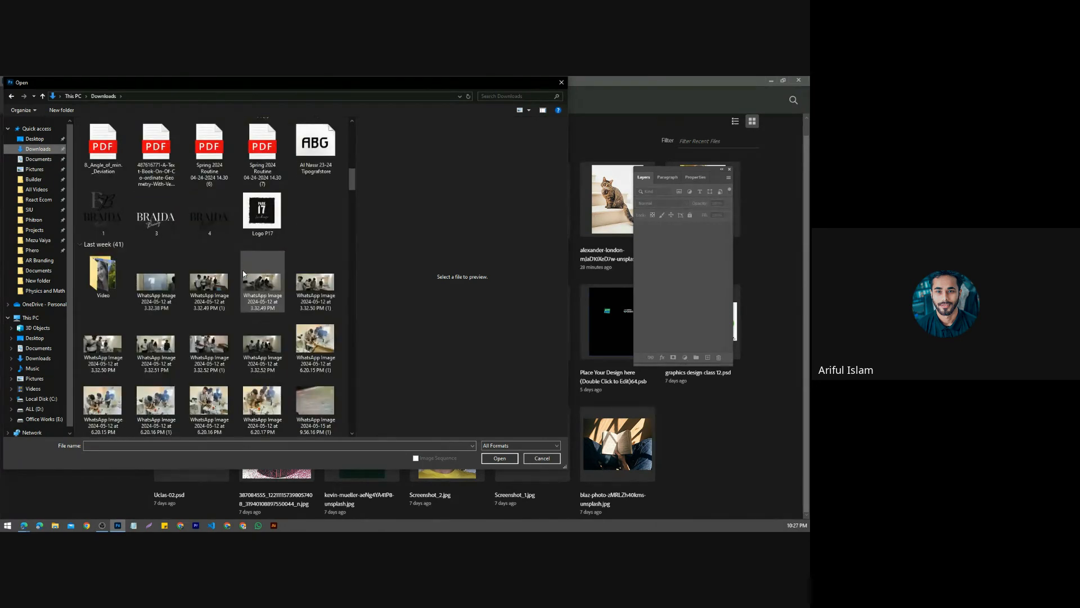
pyautogui.scroll(-10, 243, 274)
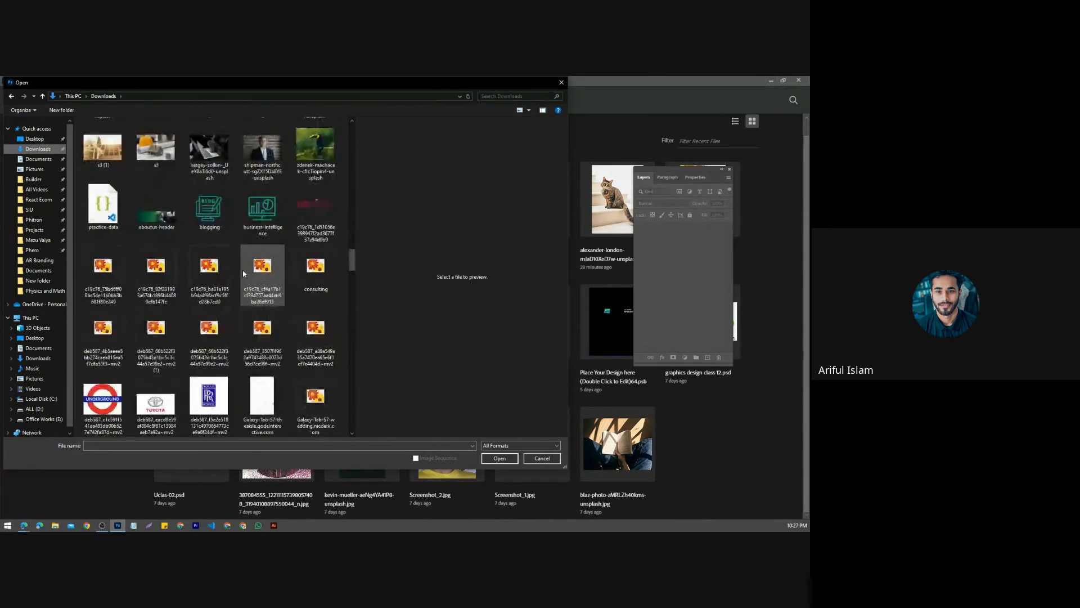
pyautogui.scroll(-10, 243, 274)
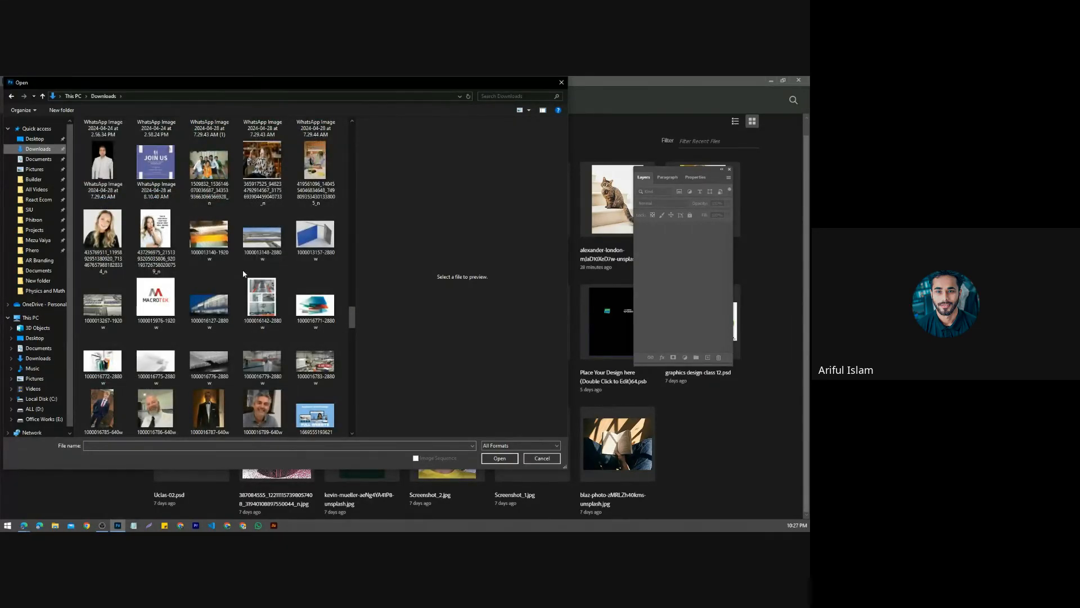
pyautogui.click(256, 175)
pyautogui.scroll(-5, 213, 309)
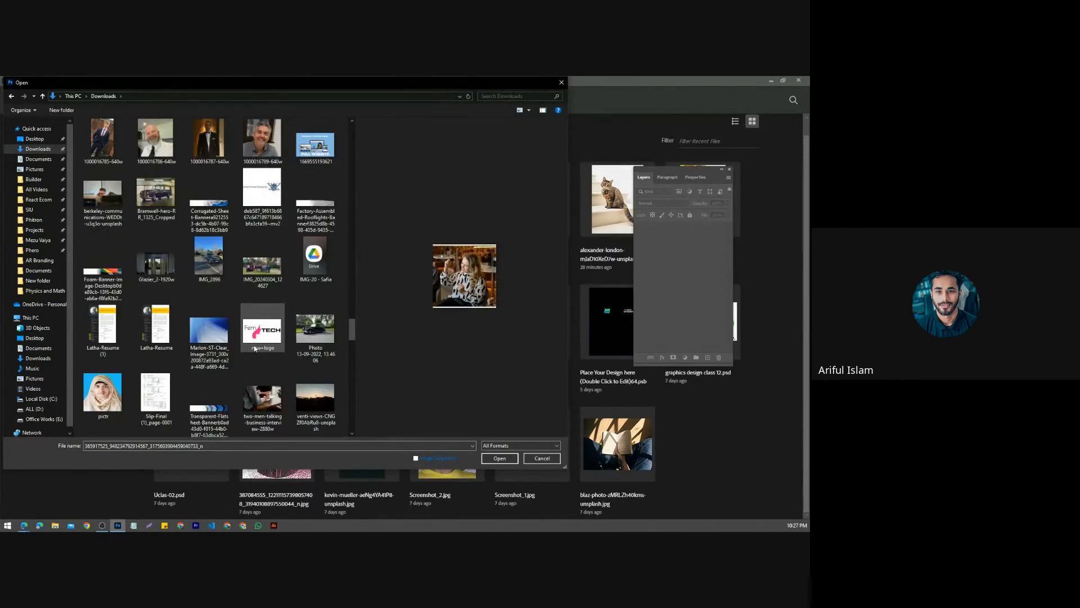
pyautogui.click(306, 330)
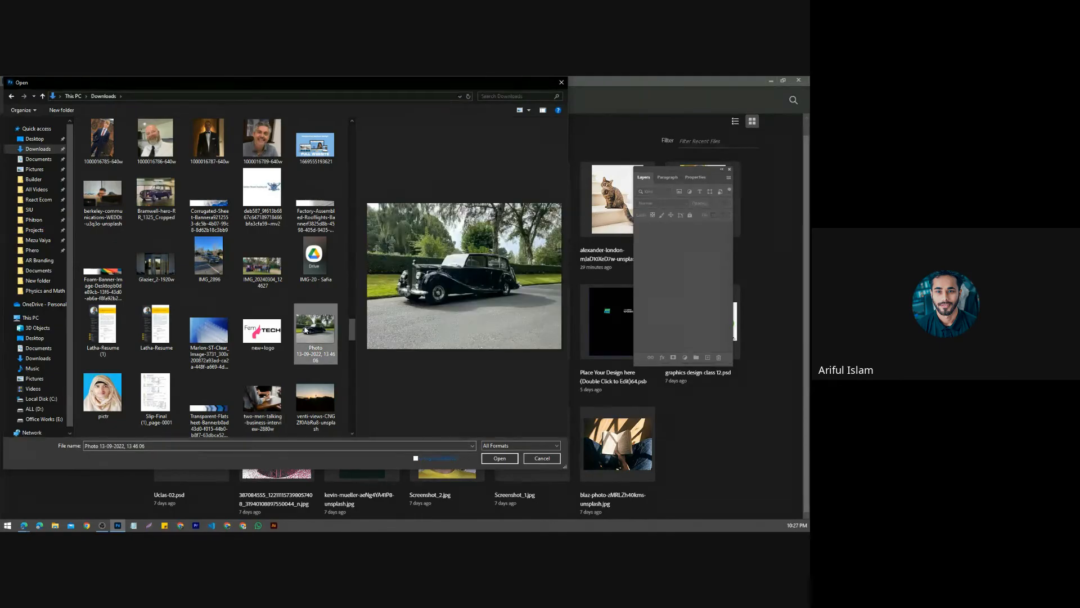
pyautogui.click(156, 194)
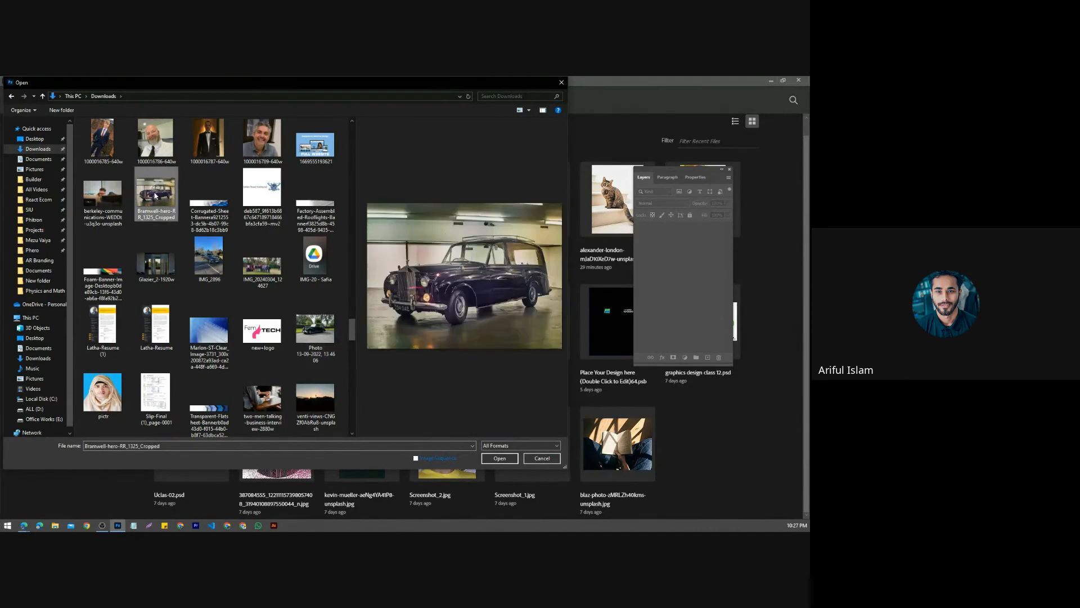
pyautogui.click(322, 336)
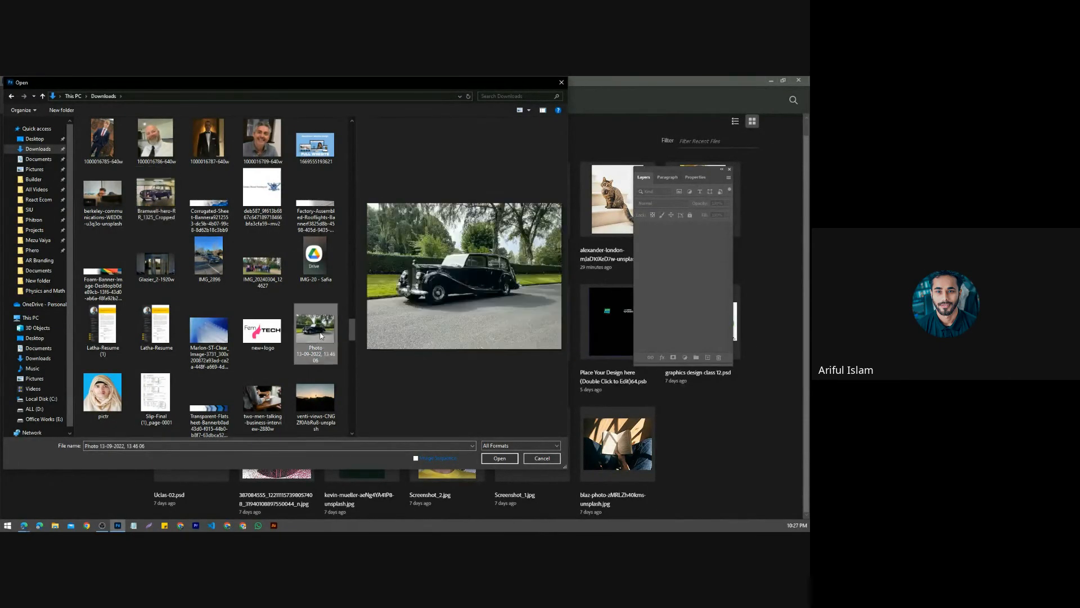
pyautogui.click(500, 460)
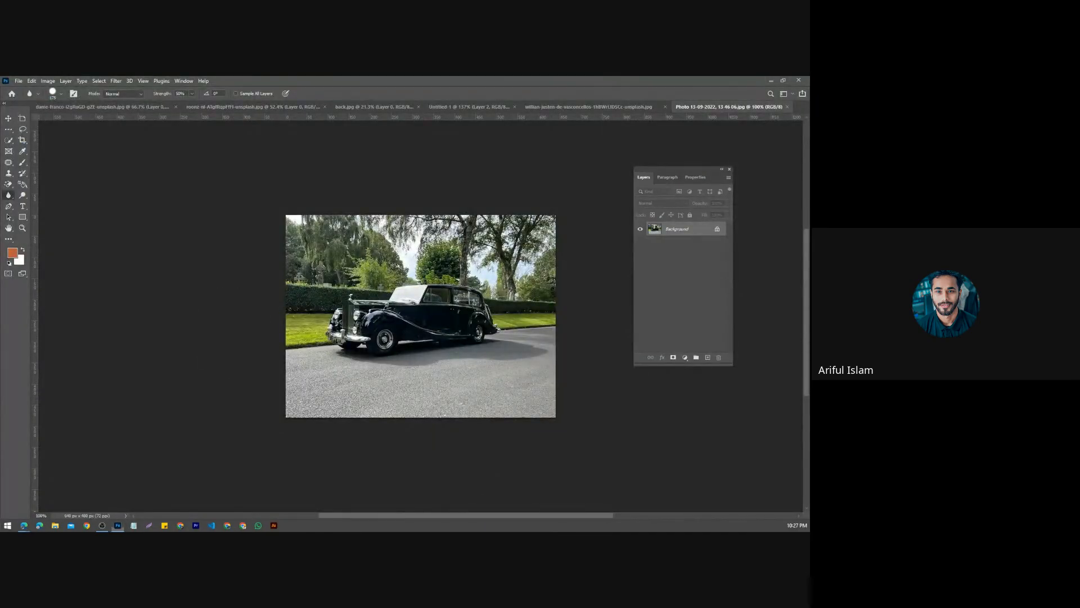
# Step: Capture the canvas area, outline the car's surroundings in red on the capture, and discard it
pyautogui.press('Print')
pyautogui.moveTo(163, 173); pyautogui.dragTo(584, 448)
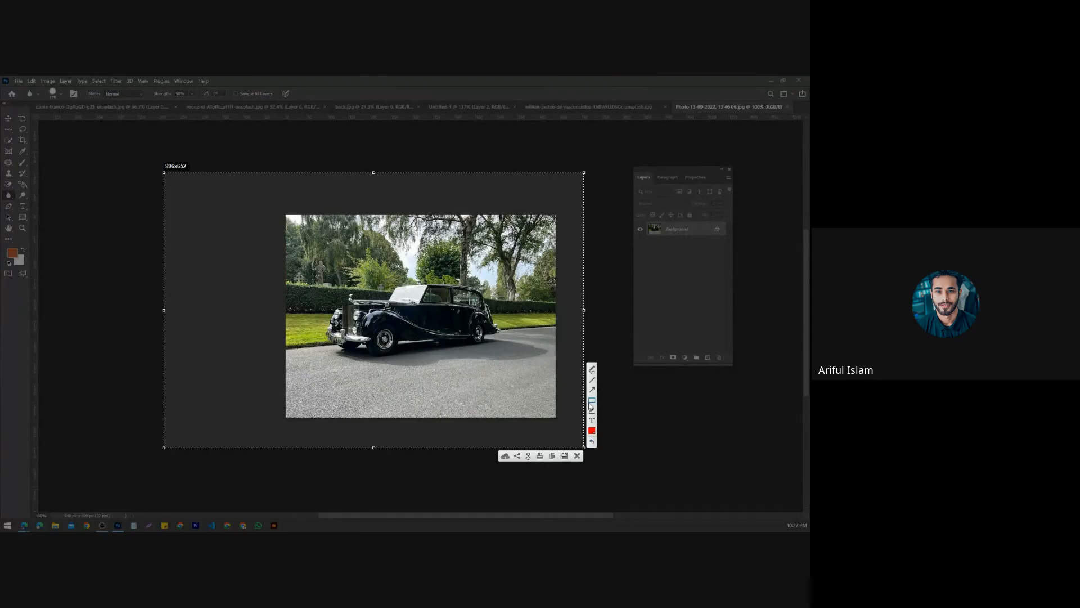
pyautogui.moveTo(488, 304)
pyautogui.mouseDown()
pyautogui.moveTo(490, 318)
pyautogui.moveTo(544, 249)
pyautogui.moveTo(329, 224)
pyautogui.mouseUp()
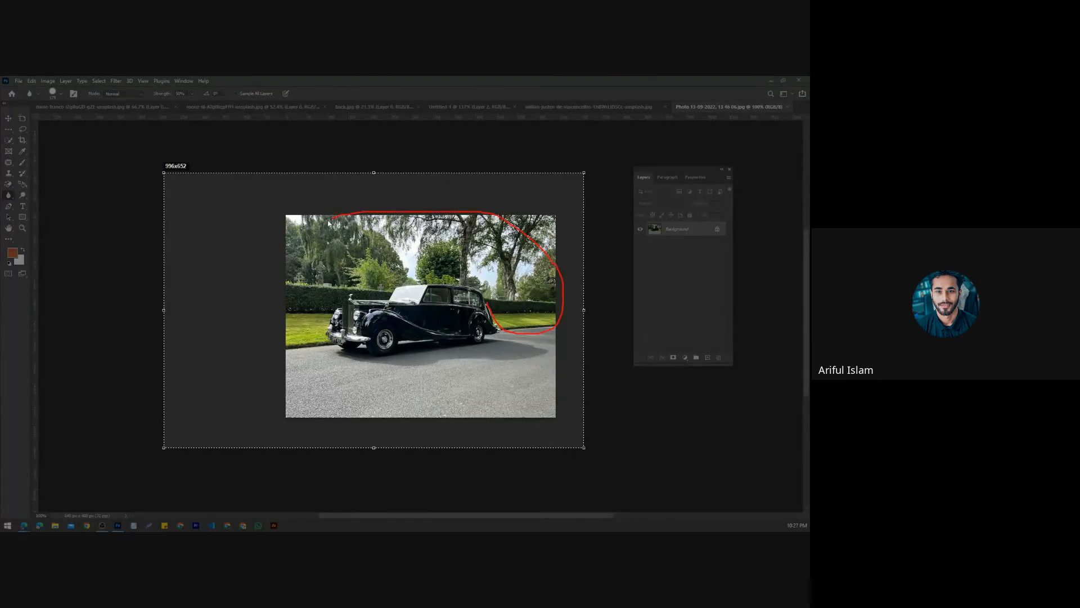
pyautogui.moveTo(272, 366)
pyautogui.mouseDown()
pyautogui.moveTo(323, 336)
pyautogui.moveTo(373, 270)
pyautogui.moveTo(501, 293)
pyautogui.moveTo(520, 241)
pyautogui.moveTo(442, 211)
pyautogui.moveTo(280, 241)
pyautogui.moveTo(262, 294)
pyautogui.mouseUp()
pyautogui.click(576, 456)
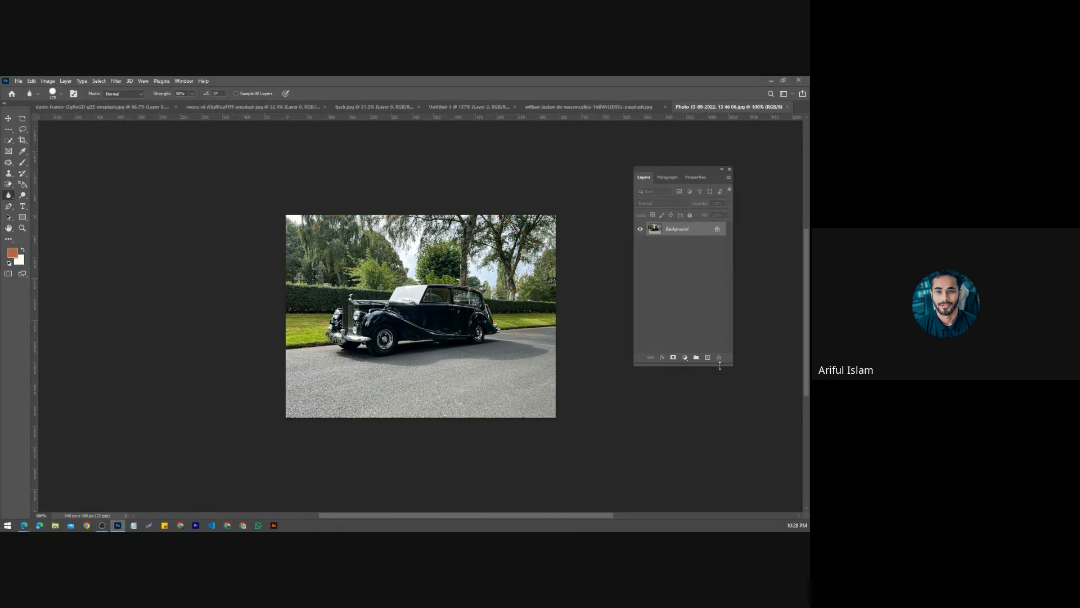
# Step: Duplicate the car photo's Background layer and reduce the Blur brush to 100 px
pyautogui.moveTo(683, 229); pyautogui.dragTo(708, 357)
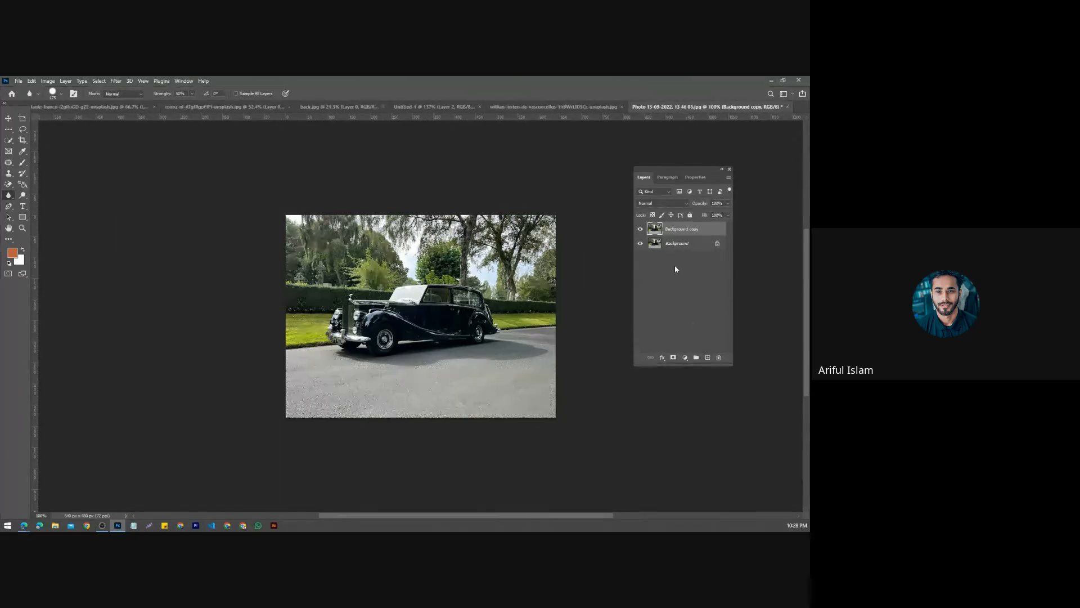
pyautogui.scroll(2, 542, 268)
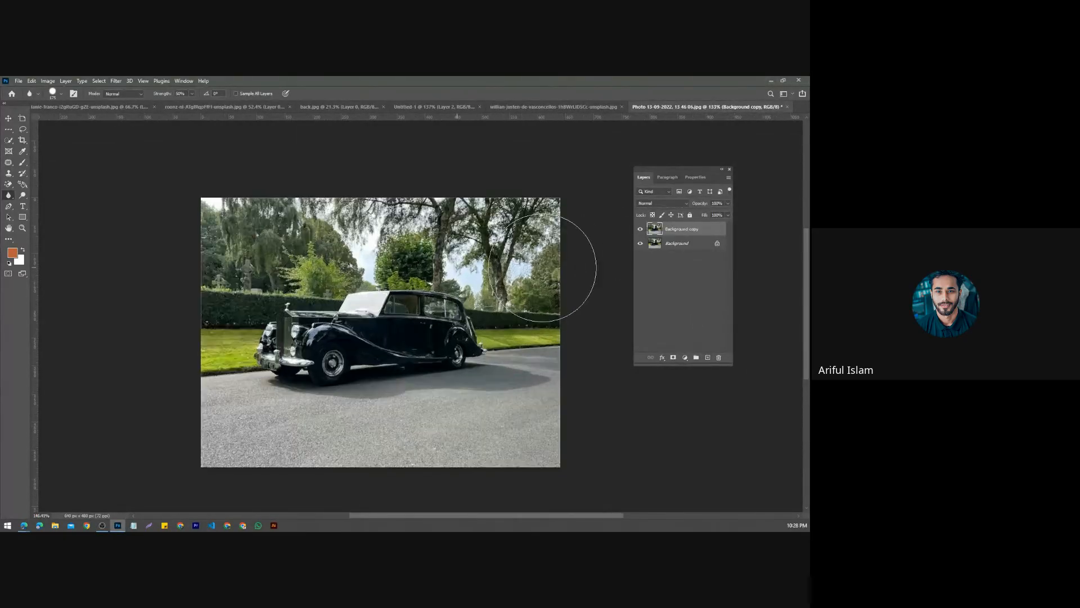
pyautogui.scroll(5, 542, 268)
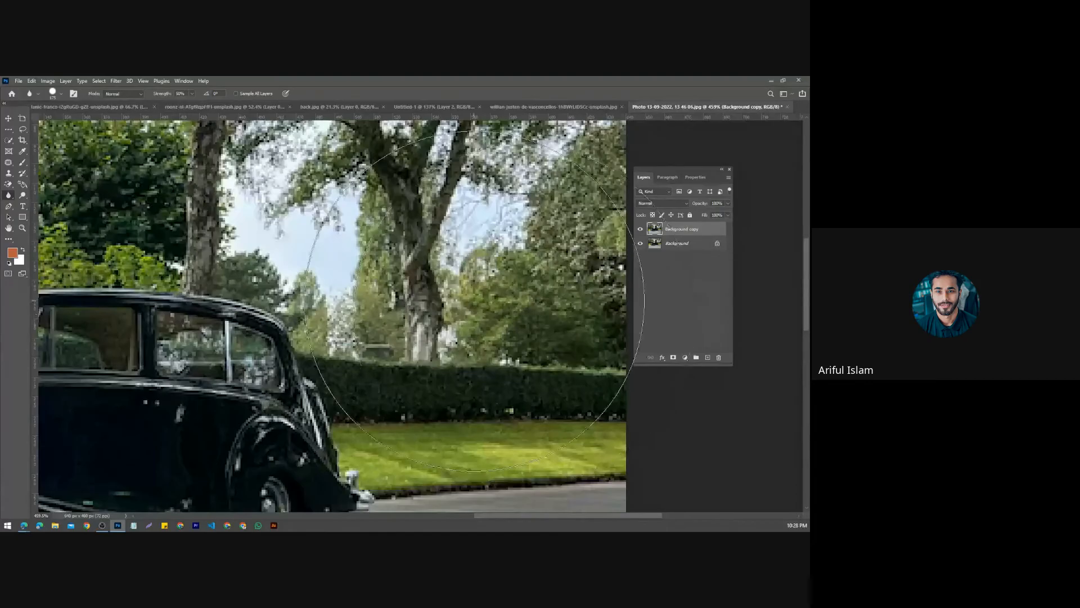
pyautogui.press('[')
pyautogui.press('[')
pyautogui.press('[')
# Step: Blur the trees, hedge and grass behind the car's rear on the Background copy layer
pyautogui.moveTo(518, 276)
pyautogui.mouseDown()
pyautogui.moveTo(554, 231)
pyautogui.moveTo(574, 237)
pyautogui.mouseUp()
pyautogui.scroll(-1, 580, 254)
pyautogui.moveTo(589, 392)
pyautogui.mouseDown()
pyautogui.moveTo(597, 334)
pyautogui.moveTo(521, 333)
pyautogui.moveTo(450, 369)
pyautogui.moveTo(430, 351)
pyautogui.moveTo(412, 385)
pyautogui.mouseUp()
pyautogui.scroll(1, 411, 384)
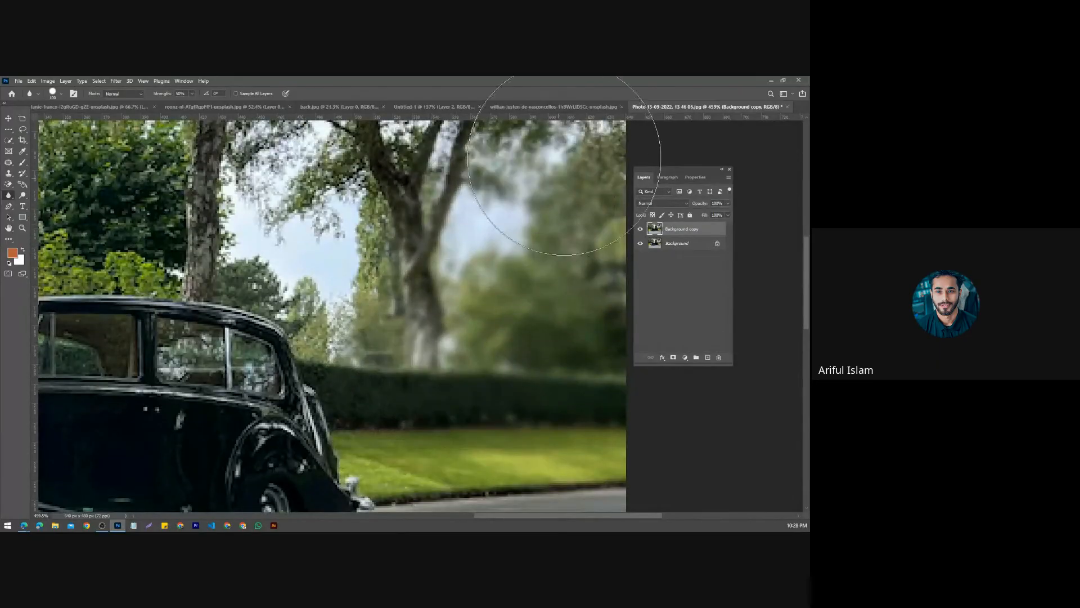
pyautogui.scroll(1, 490, 241)
pyautogui.moveTo(481, 193); pyautogui.dragTo(513, 147)
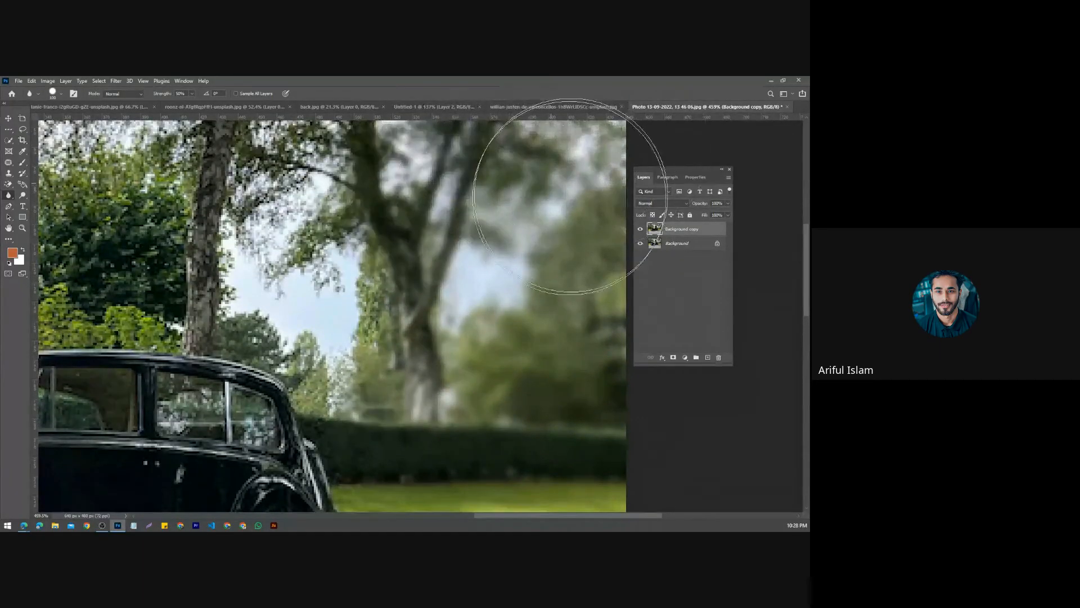
pyautogui.scroll(1, 570, 195)
pyautogui.moveTo(537, 193); pyautogui.dragTo(564, 186)
# Step: Blur the remaining trees, the hedge and grass near the car's front, and the road around the car
pyautogui.scroll(-5, 564, 186)
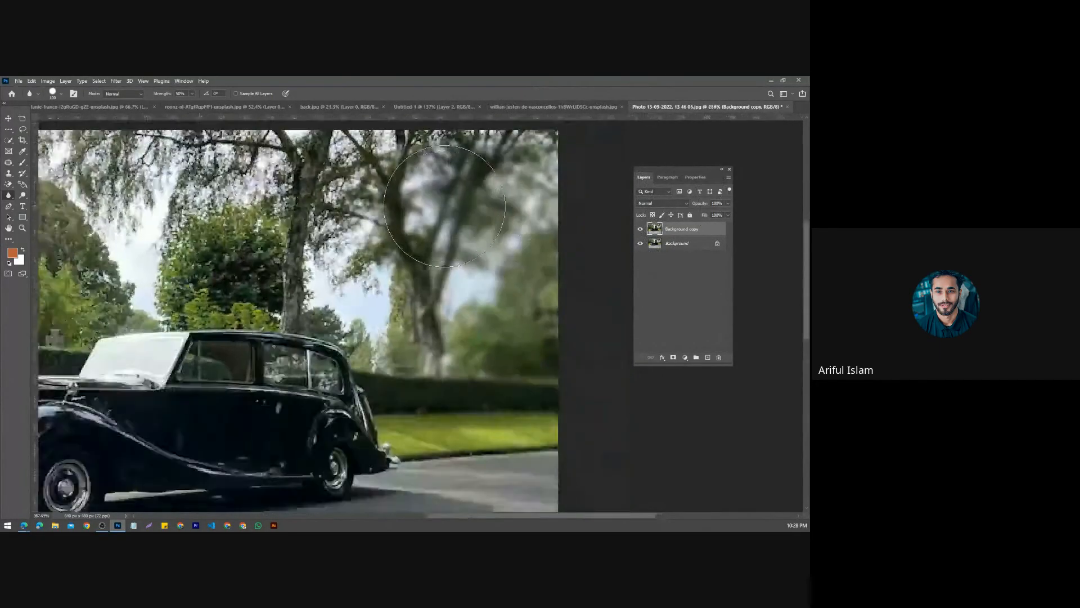
pyautogui.moveTo(213, 189); pyautogui.dragTo(365, 210)
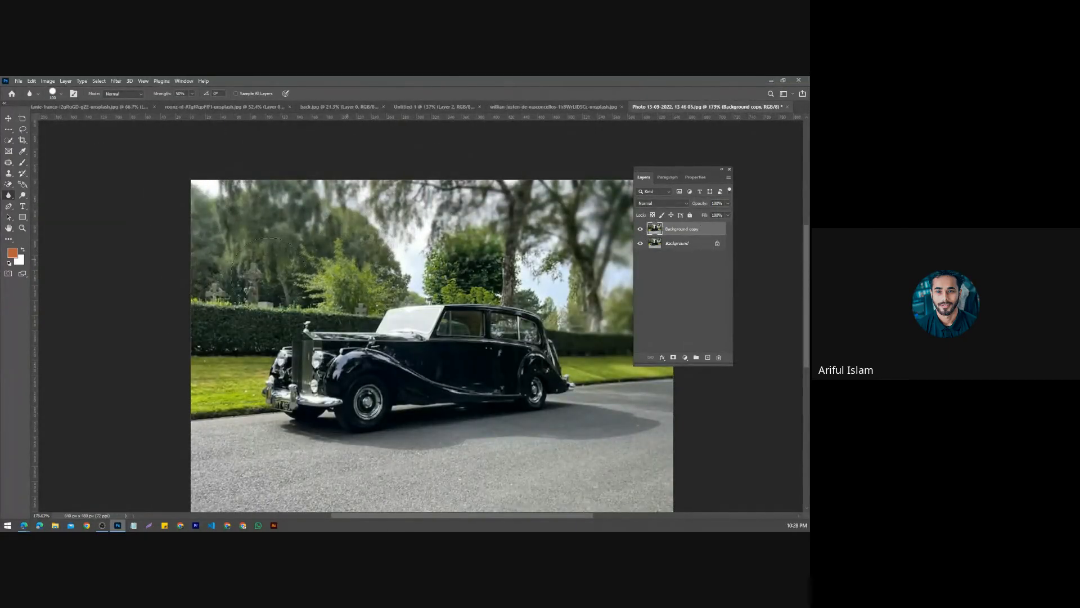
pyautogui.moveTo(185, 381)
pyautogui.mouseDown()
pyautogui.moveTo(258, 294)
pyautogui.moveTo(249, 278)
pyautogui.moveTo(243, 339)
pyautogui.moveTo(215, 405)
pyautogui.moveTo(225, 436)
pyautogui.mouseUp()
pyautogui.moveTo(229, 333); pyautogui.dragTo(190, 191)
pyautogui.moveTo(233, 369)
pyautogui.mouseDown()
pyautogui.moveTo(329, 327)
pyautogui.moveTo(357, 328)
pyautogui.moveTo(135, 325)
pyautogui.mouseUp()
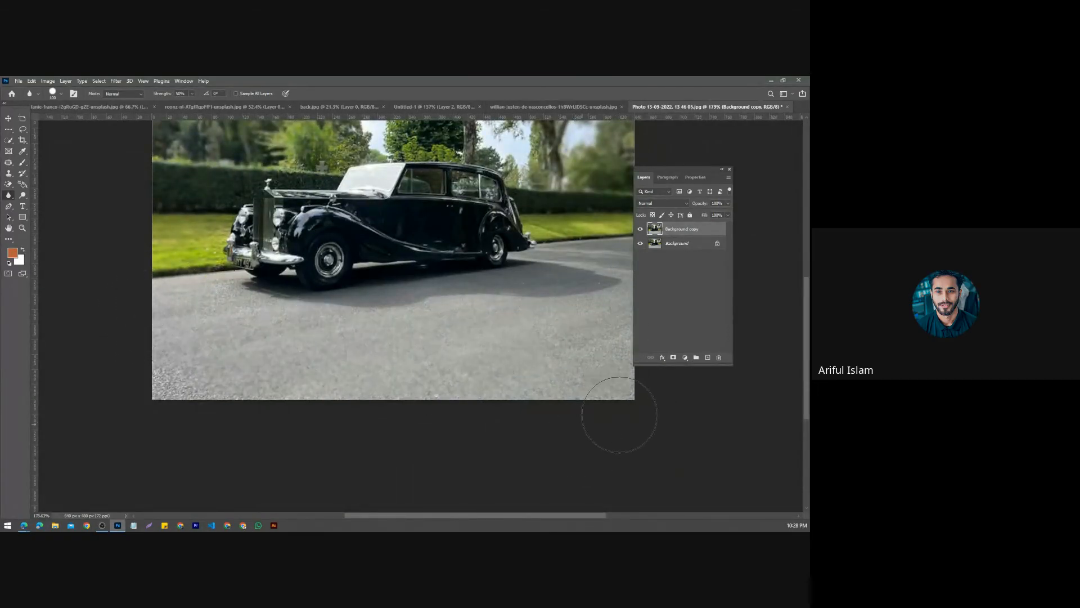
pyautogui.scroll(3, 483, 369)
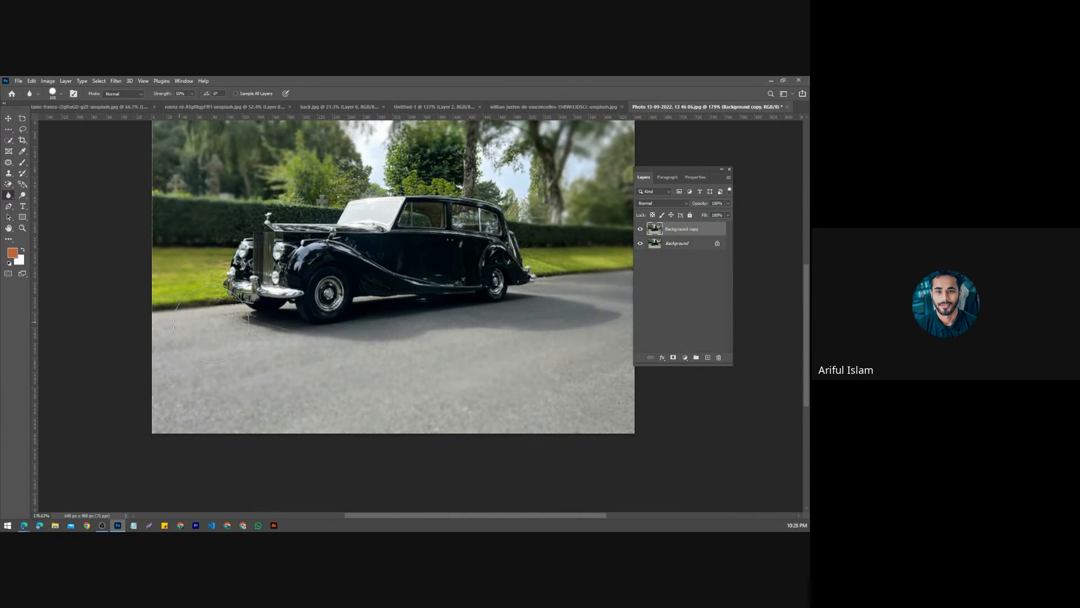
pyautogui.scroll(-5, 426, 349)
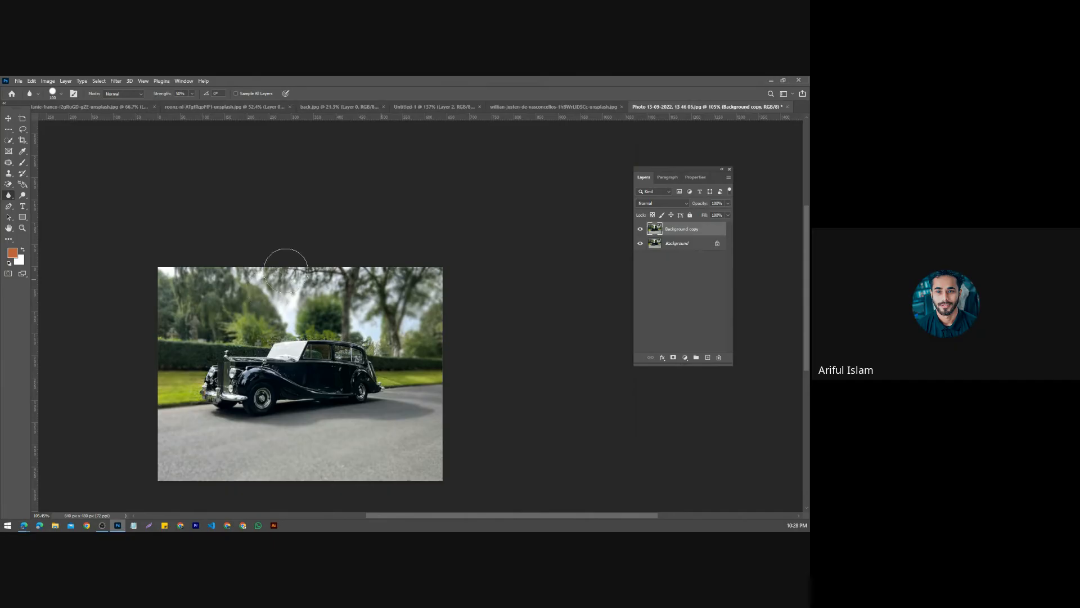
pyautogui.scroll(3, 236, 288)
# Step: Toggle the Background copy layer's visibility and examine the blurred surroundings of the car against the original
pyautogui.rightClick(13, 195)
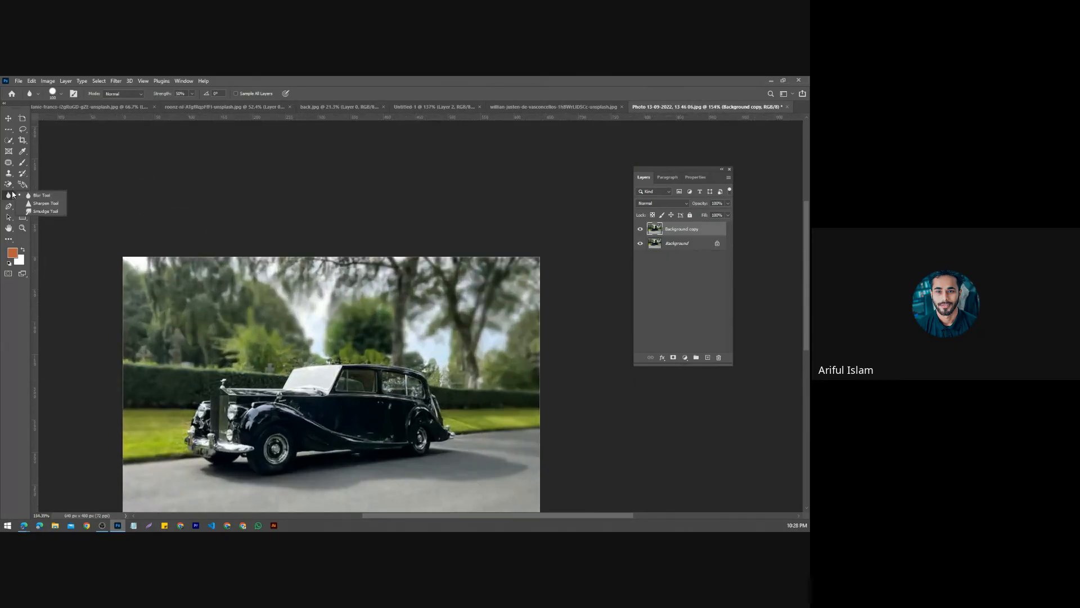
pyautogui.click(640, 229)
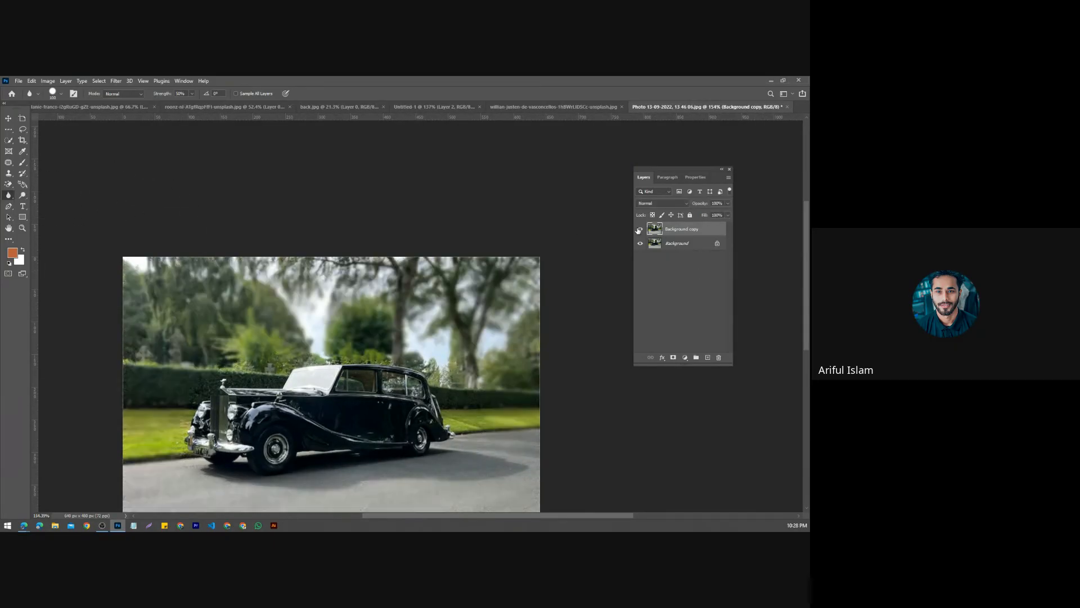
pyautogui.click(639, 229)
pyautogui.scroll(-2, 373, 328)
pyautogui.scroll(1, 373, 329)
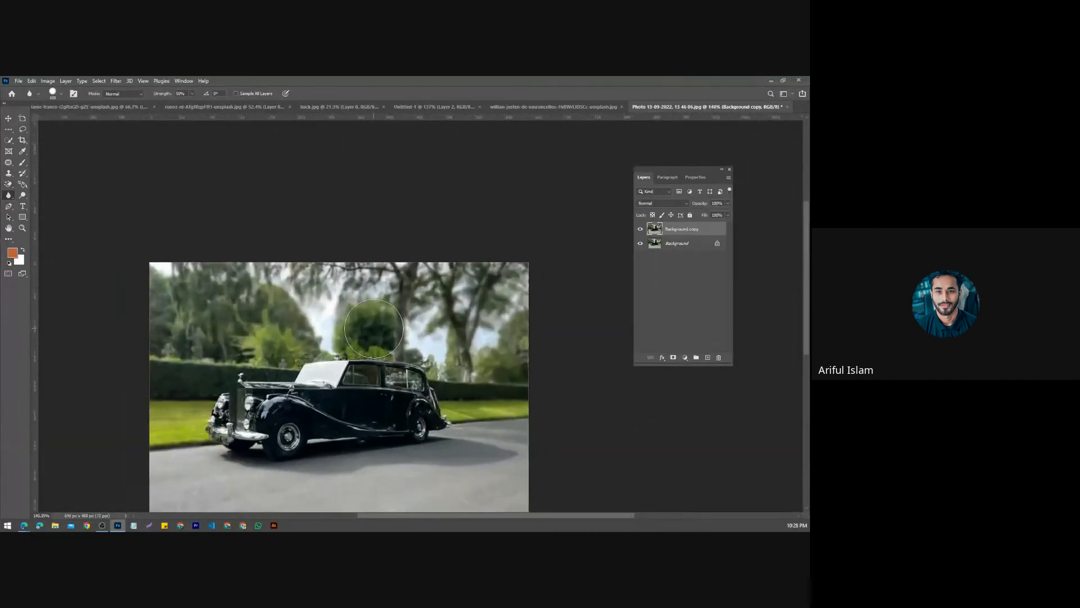
pyautogui.scroll(-1, 374, 329)
pyautogui.scroll(-1, 374, 329)
pyautogui.scroll(1, 374, 329)
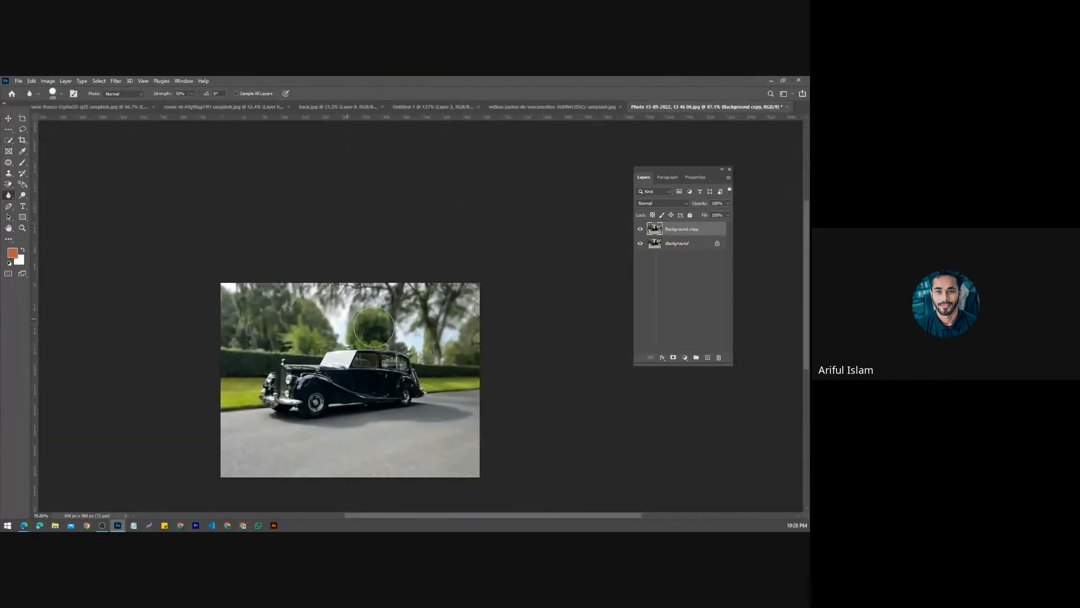
pyautogui.scroll(1, 374, 328)
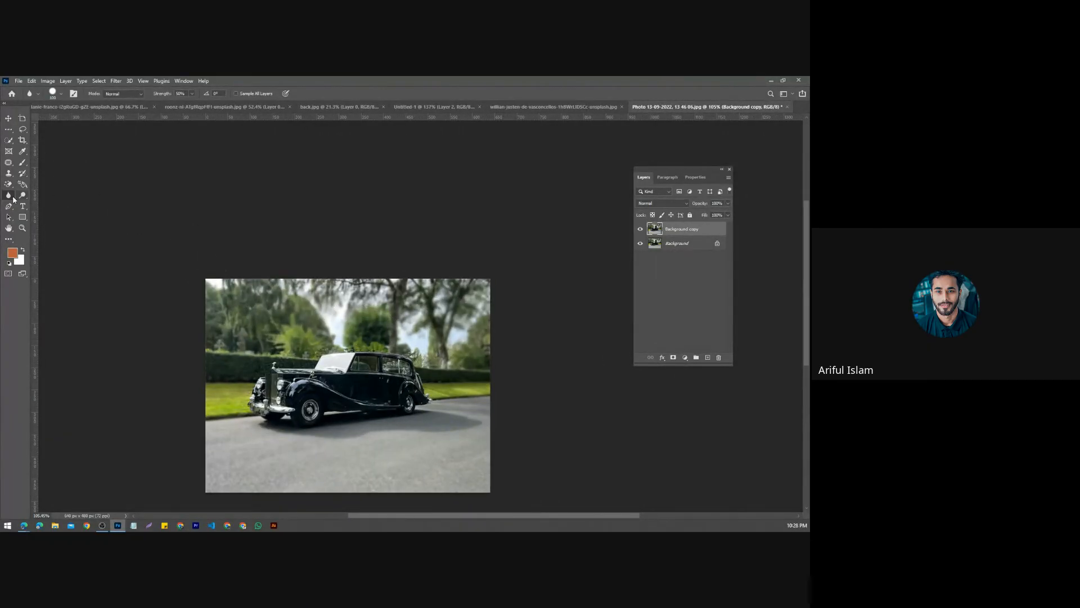
# Step: Switch to the Sharpen tool and close all open documents without saving their changes
pyautogui.rightClick(13, 199)
pyautogui.click(45, 205)
pyautogui.rightClick(243, 109)
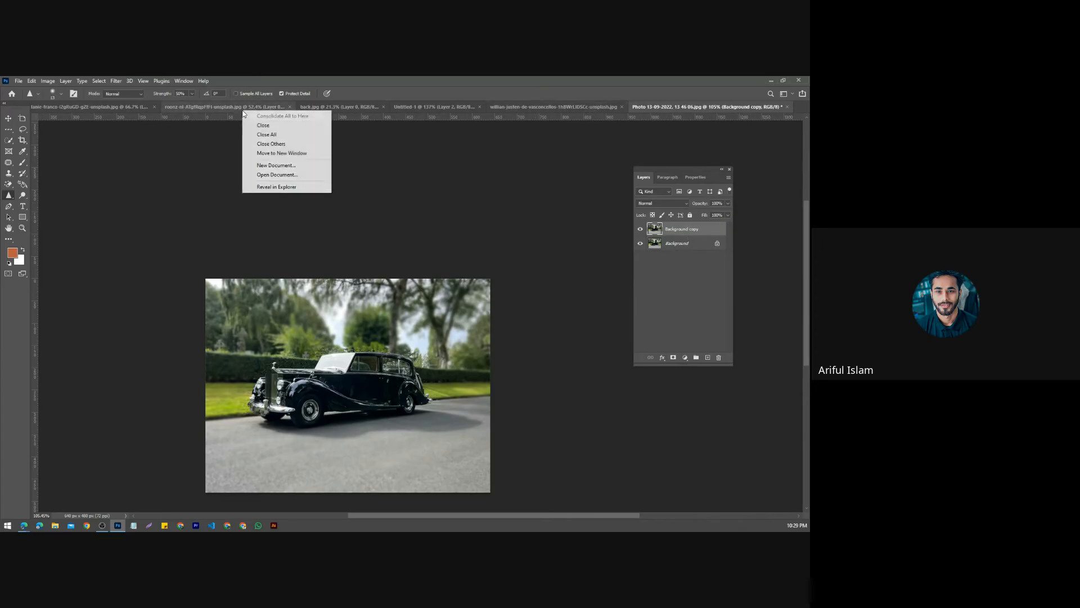
pyautogui.click(263, 144)
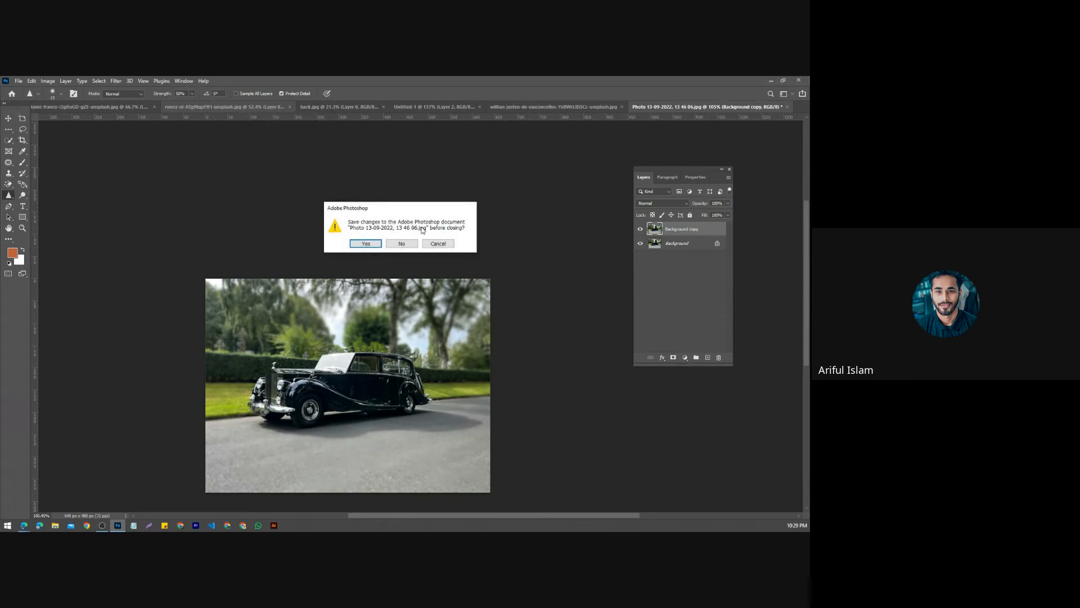
pyautogui.click(403, 243)
pyautogui.click(403, 244)
pyautogui.click(403, 244)
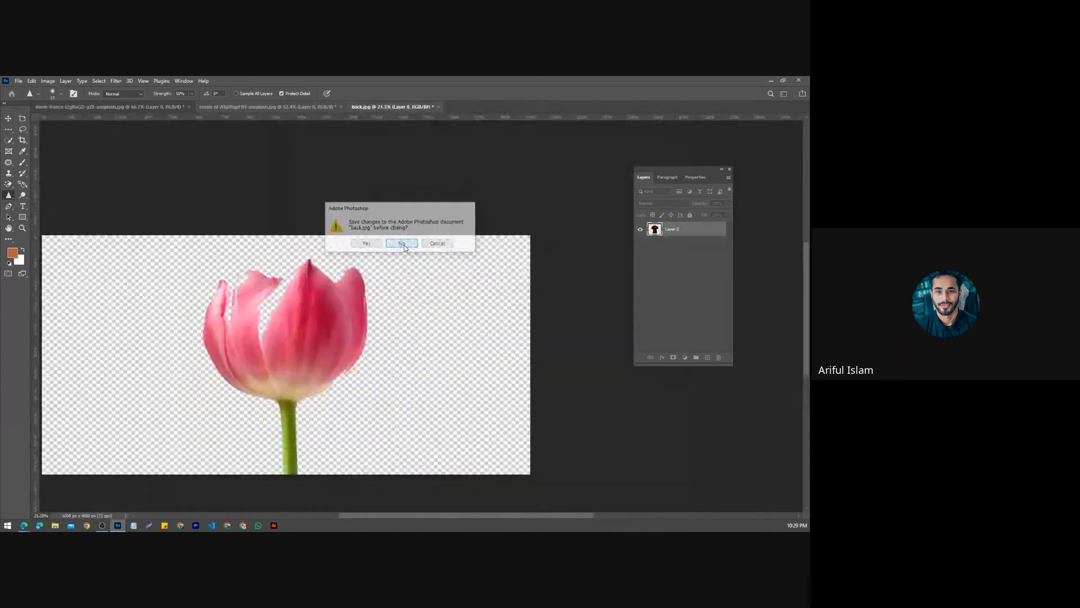
pyautogui.click(402, 244)
pyautogui.click(403, 243)
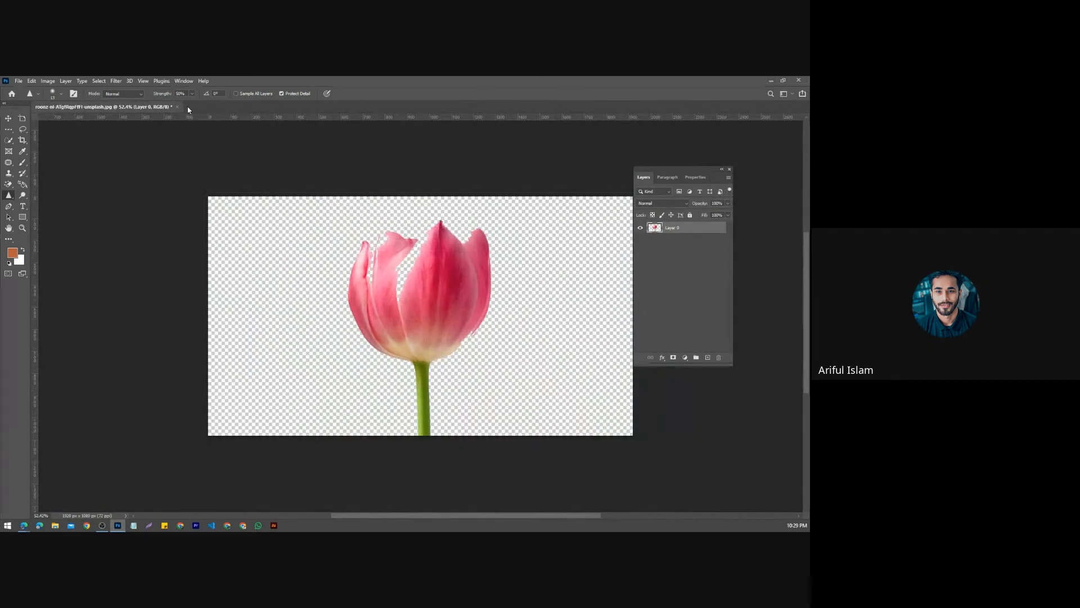
pyautogui.click(177, 106)
pyautogui.click(403, 243)
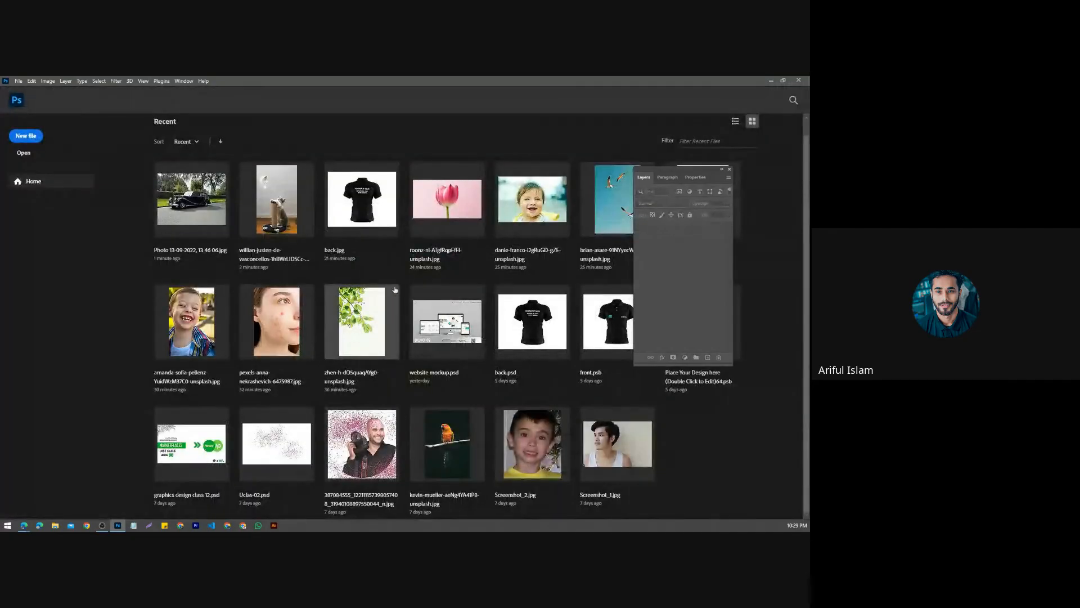
# Step: Open the recent photo of the laughing boy in the plaid shirt and duplicate its Background layer
pyautogui.click(192, 321)
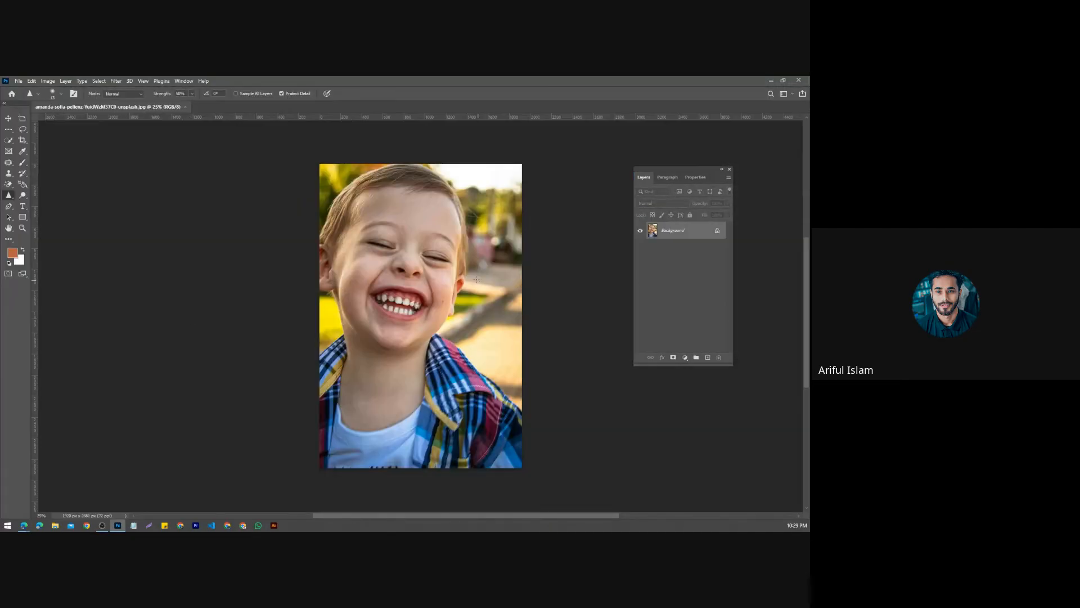
pyautogui.scroll(7, 417, 261)
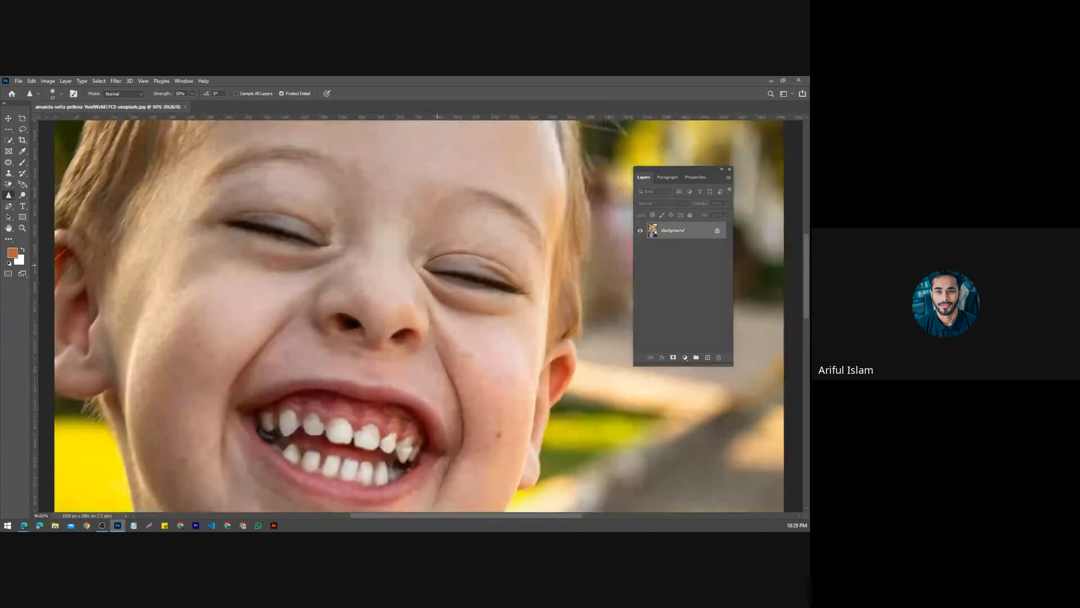
pyautogui.scroll(-3, 416, 261)
pyautogui.moveTo(694, 228); pyautogui.dragTo(707, 357)
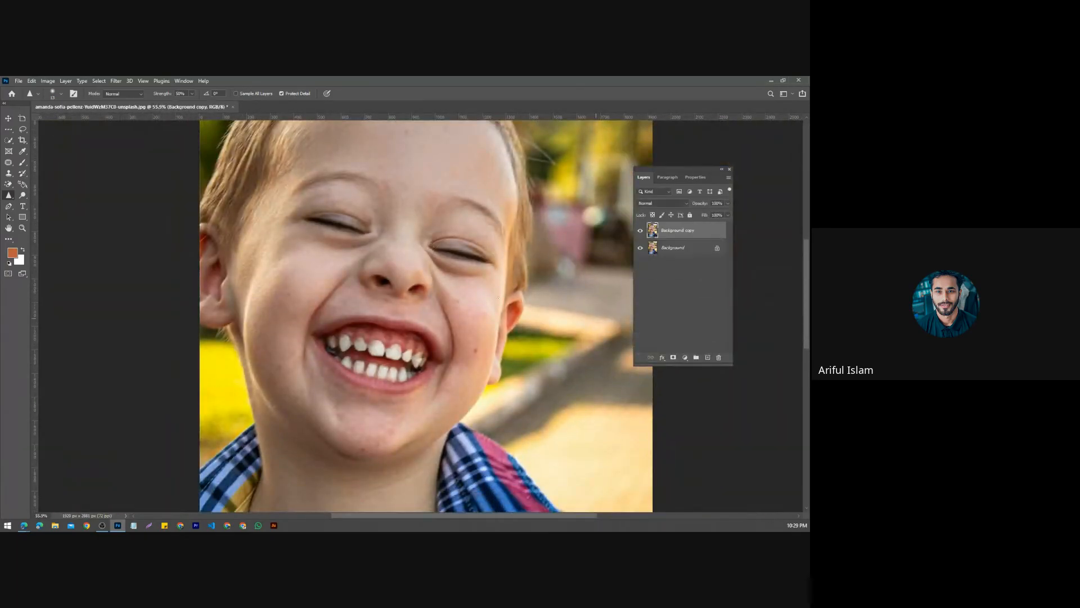
pyautogui.scroll(2, 324, 243)
pyautogui.scroll(-5, 324, 244)
pyautogui.scroll(2, 324, 244)
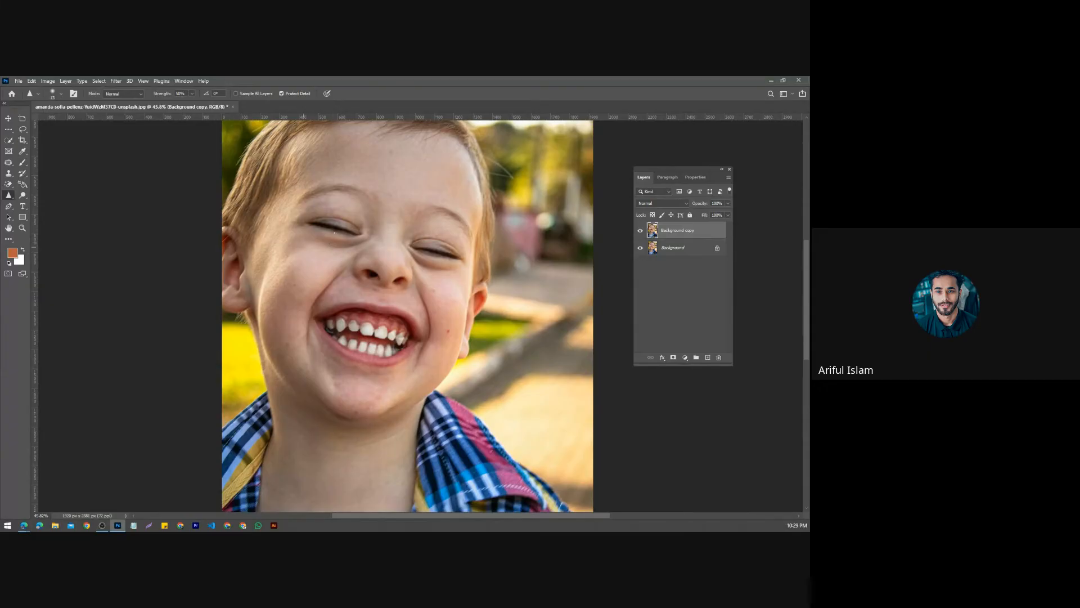
# Step: Enlarge the Sharpen tool's brush and keep the Sharpen tool active
pyautogui.click(62, 96)
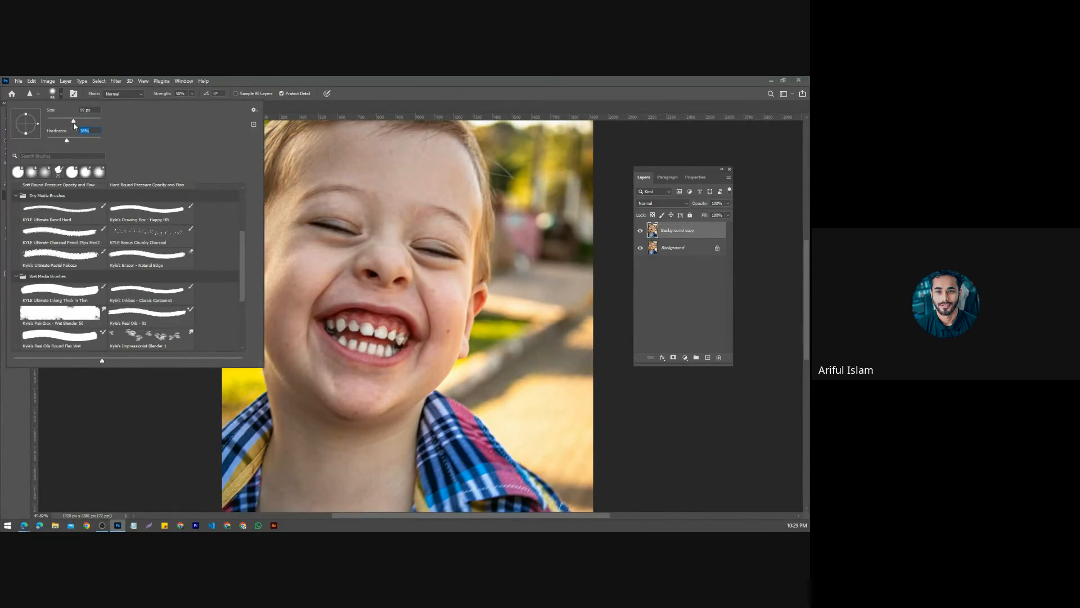
pyautogui.moveTo(74, 123); pyautogui.dragTo(77, 123)
pyautogui.click(42, 381)
pyautogui.rightClick(11, 198)
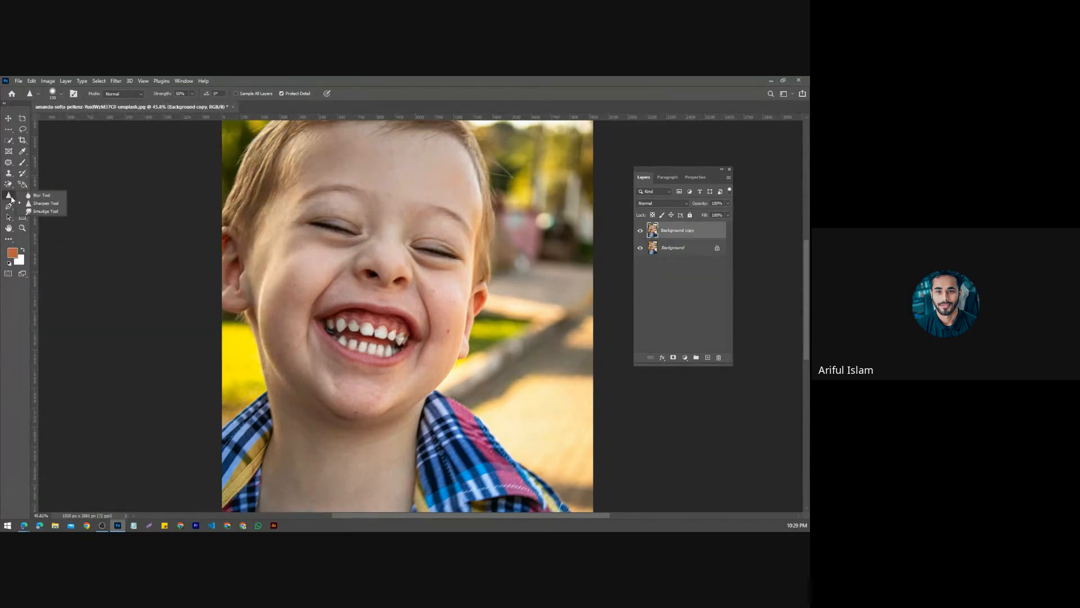
pyautogui.click(45, 204)
# Step: Try sharpening the boy's upper eyelid on the Background copy layer, and delete that layer
pyautogui.scroll(2, 346, 241)
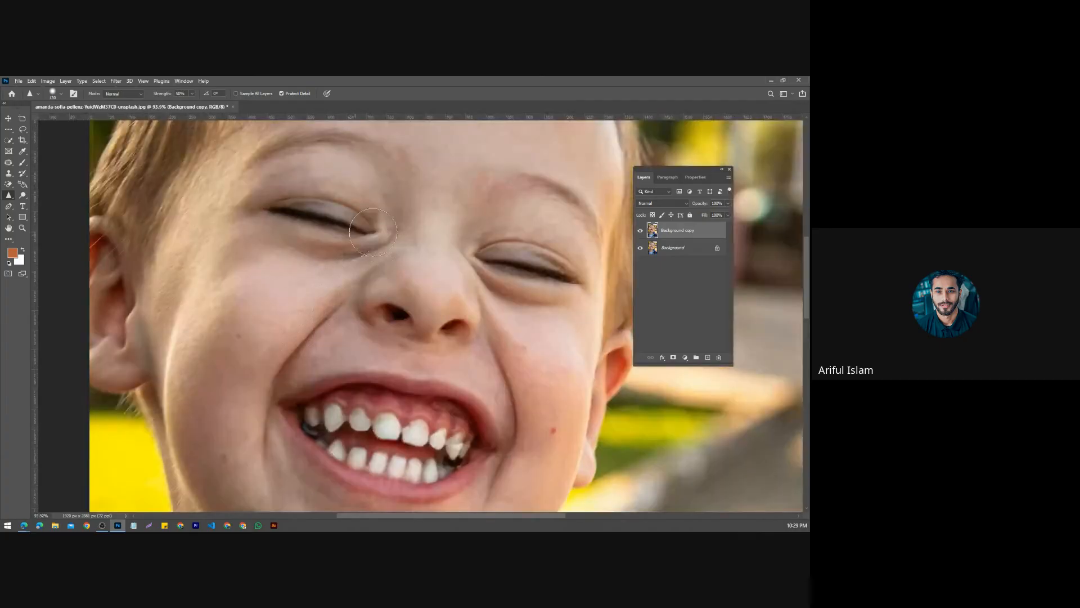
pyautogui.scroll(-1, 332, 228)
pyautogui.moveTo(322, 219)
pyautogui.mouseDown()
pyautogui.moveTo(369, 181)
pyautogui.moveTo(298, 221)
pyautogui.moveTo(341, 236)
pyautogui.moveTo(325, 223)
pyautogui.moveTo(334, 195)
pyautogui.mouseUp()
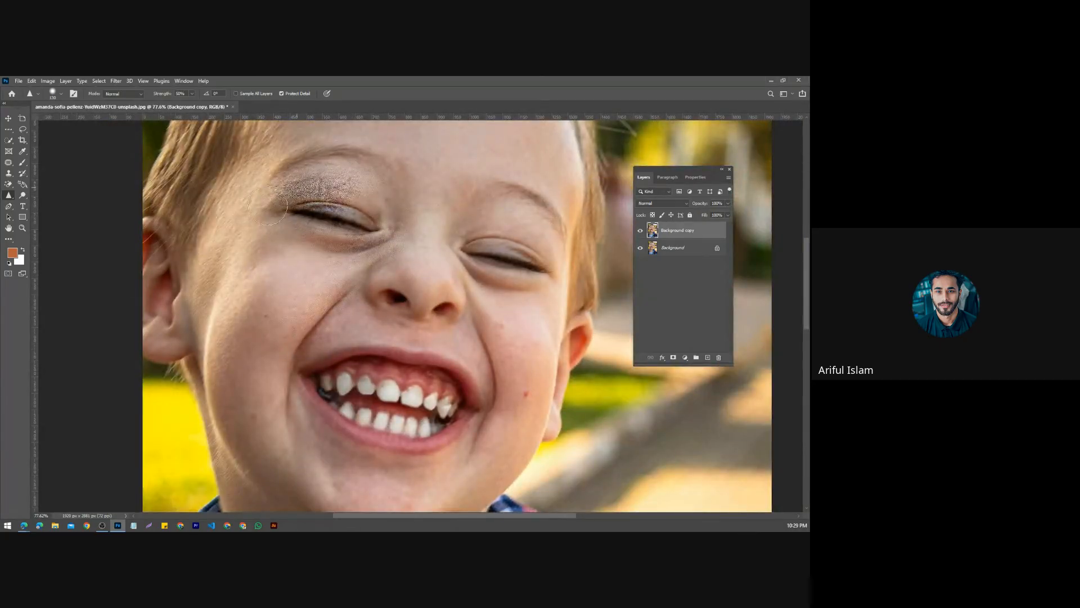
pyautogui.scroll(-1, 268, 204)
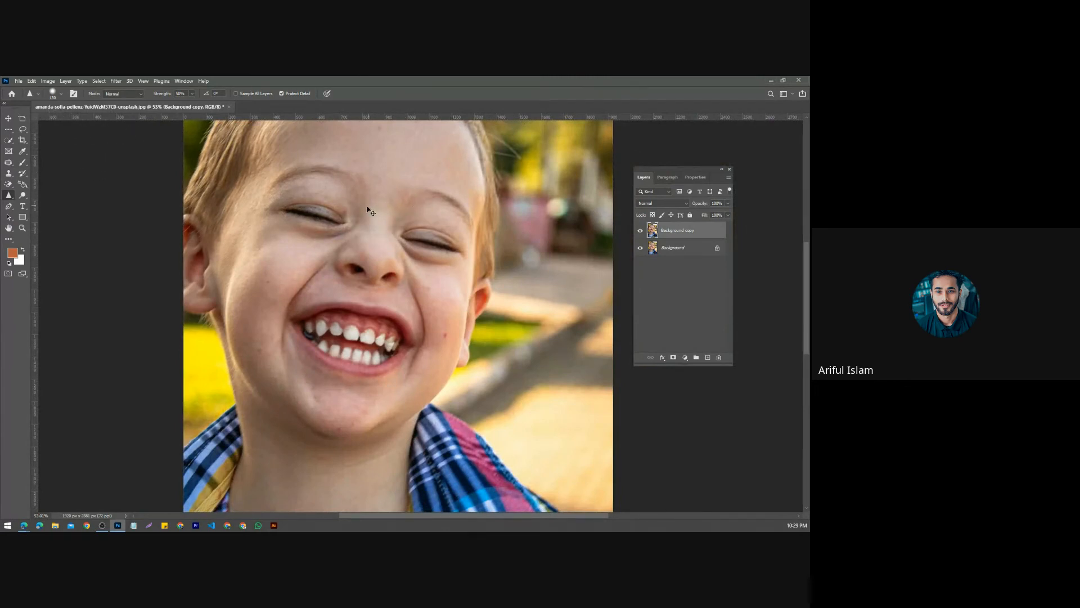
pyautogui.press('Delete')
# Step: Lower the hardness of the Sharpen tool's brush
pyautogui.click(53, 94)
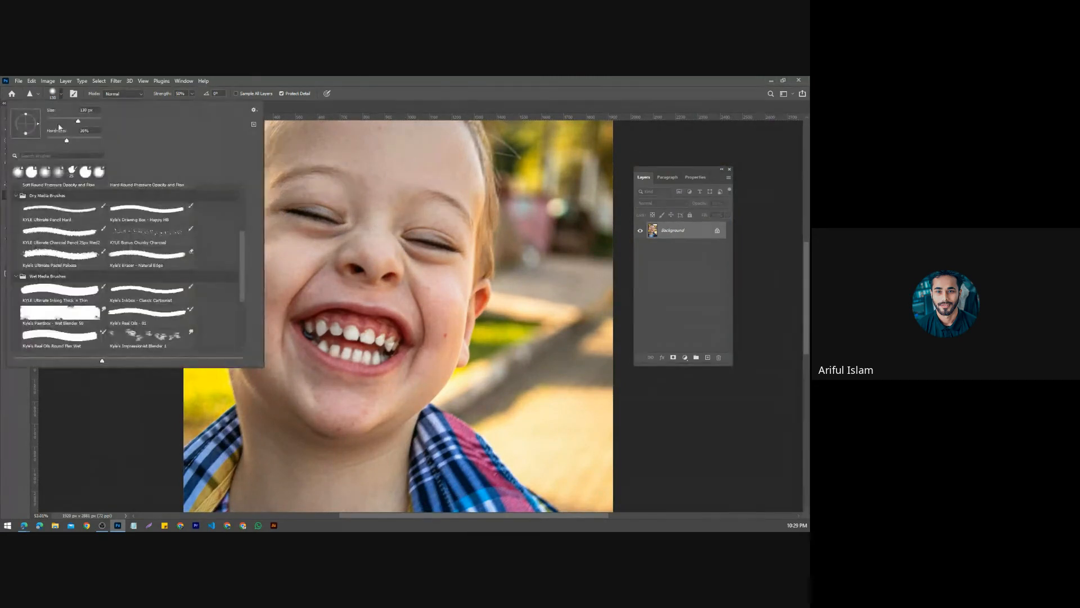
pyautogui.click(19, 391)
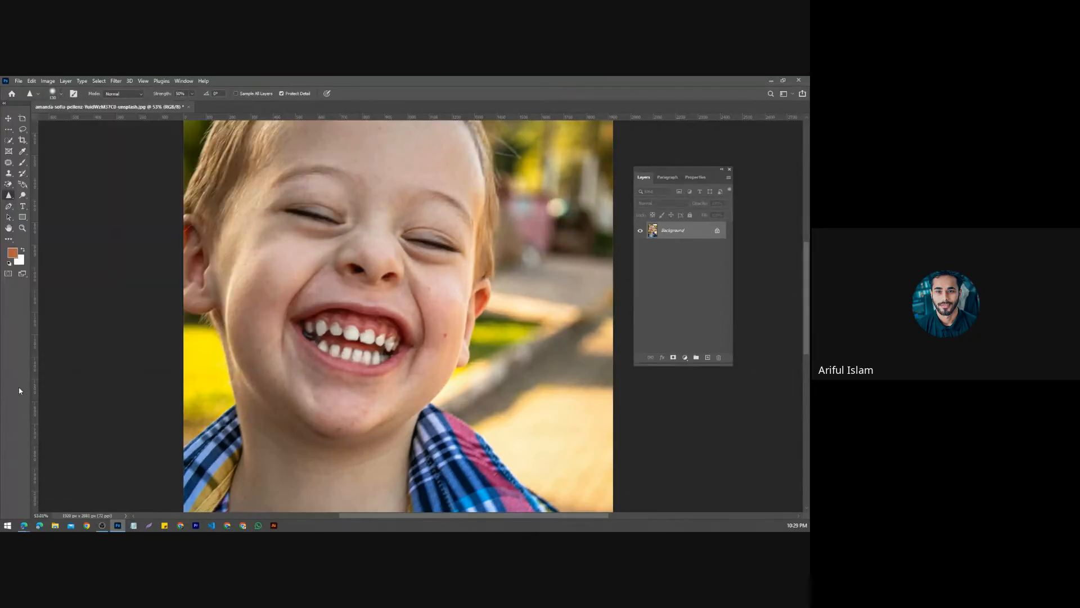
pyautogui.click(53, 94)
pyautogui.click(11, 415)
# Step: Try sharpening the boy's cheek and the rest of his face directly on the Background layer
pyautogui.scroll(3, 304, 247)
pyautogui.moveTo(280, 272)
pyautogui.mouseDown()
pyautogui.moveTo(299, 287)
pyautogui.moveTo(303, 276)
pyautogui.moveTo(277, 272)
pyautogui.mouseUp()
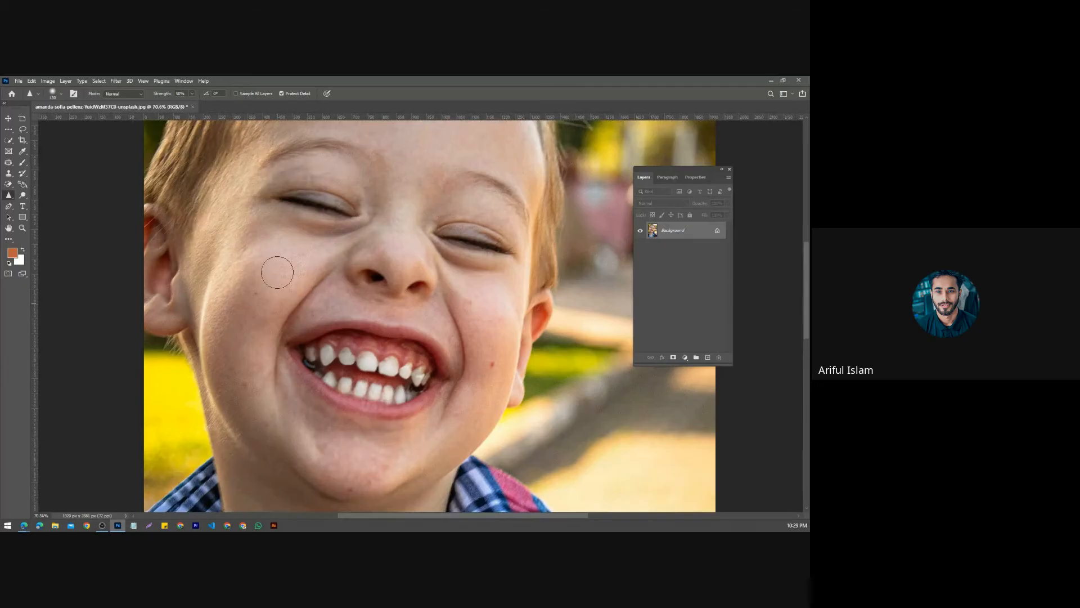
pyautogui.scroll(-2, 252, 288)
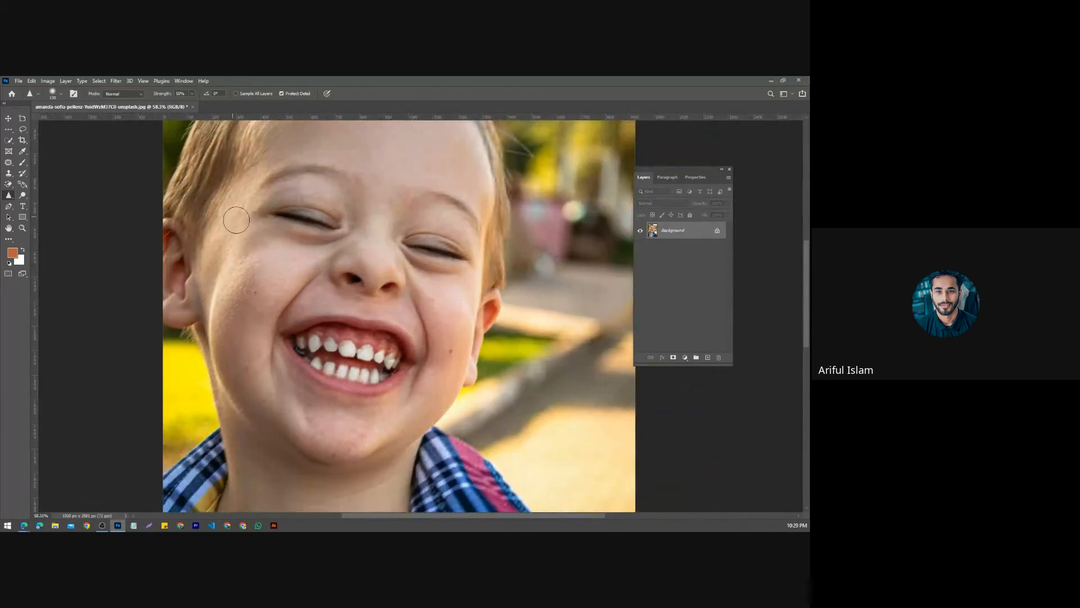
pyautogui.scroll(-3, 218, 252)
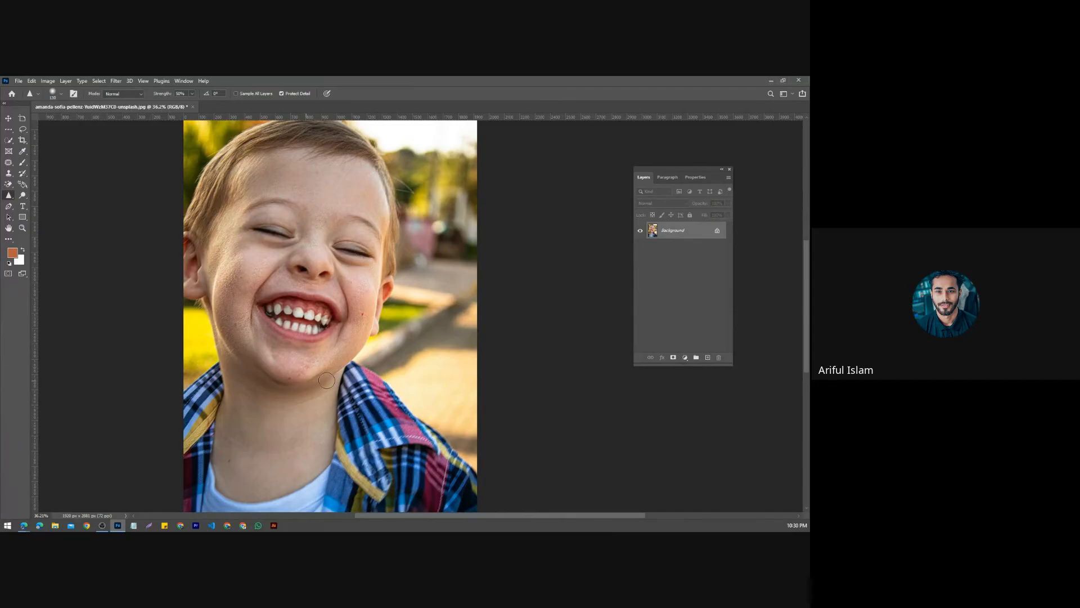
pyautogui.scroll(-2, 326, 380)
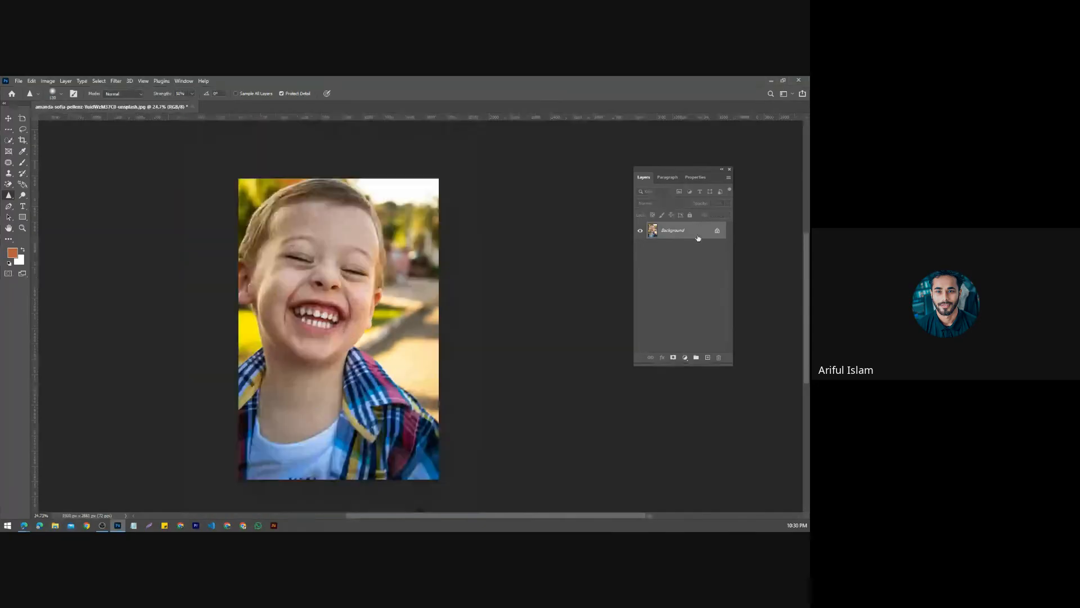
# Step: Duplicate the Background layer again and sharpen the boy's face on the Background copy layer with the soft brush
pyautogui.click(19, 82)
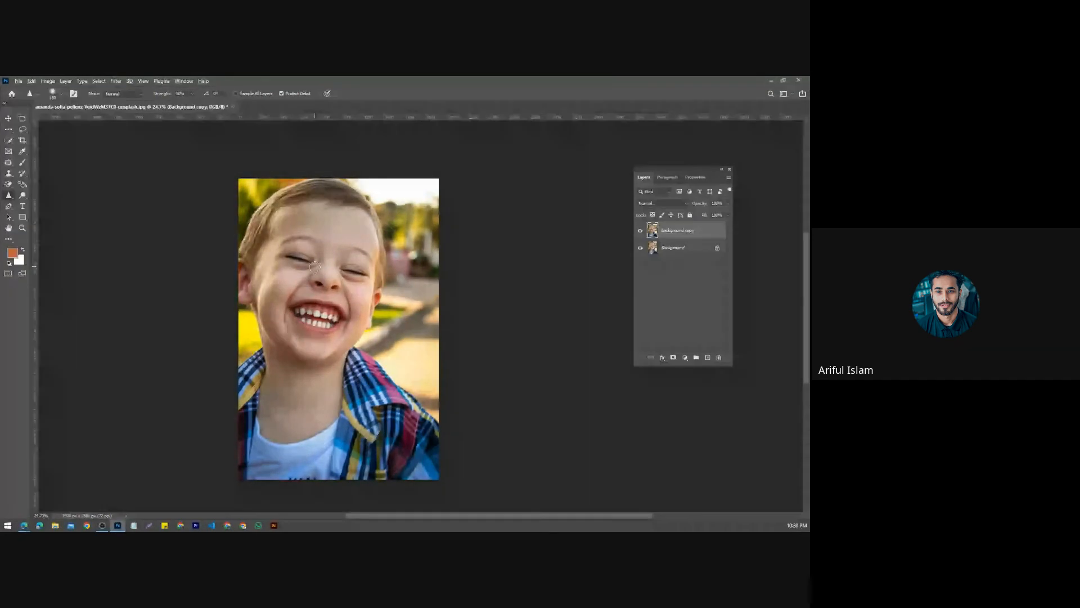
pyautogui.scroll(2, 315, 267)
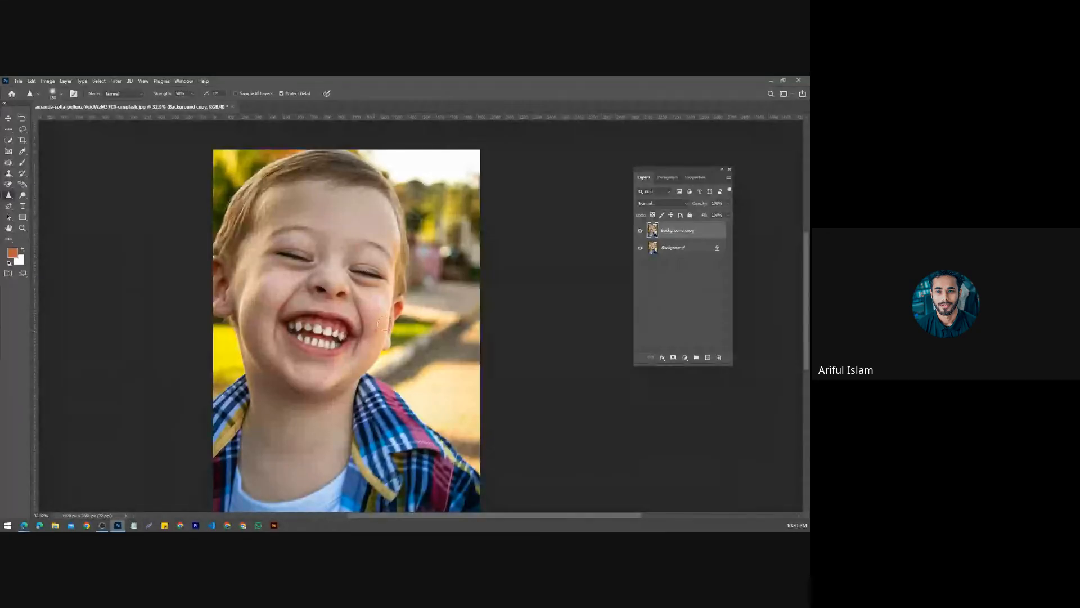
pyautogui.rightClick(11, 197)
pyautogui.click(53, 93)
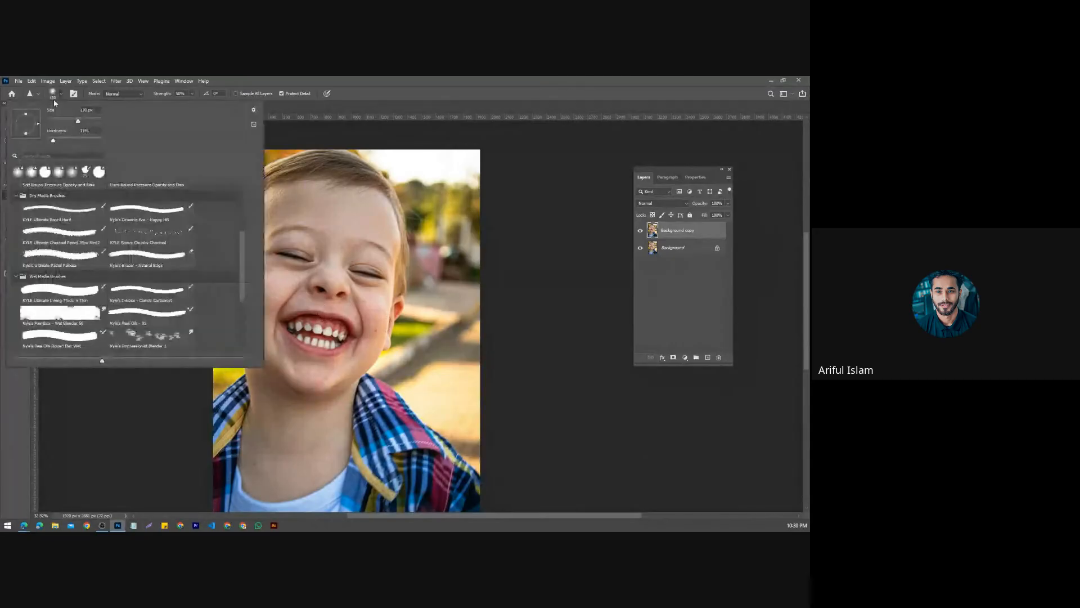
pyautogui.click(384, 111)
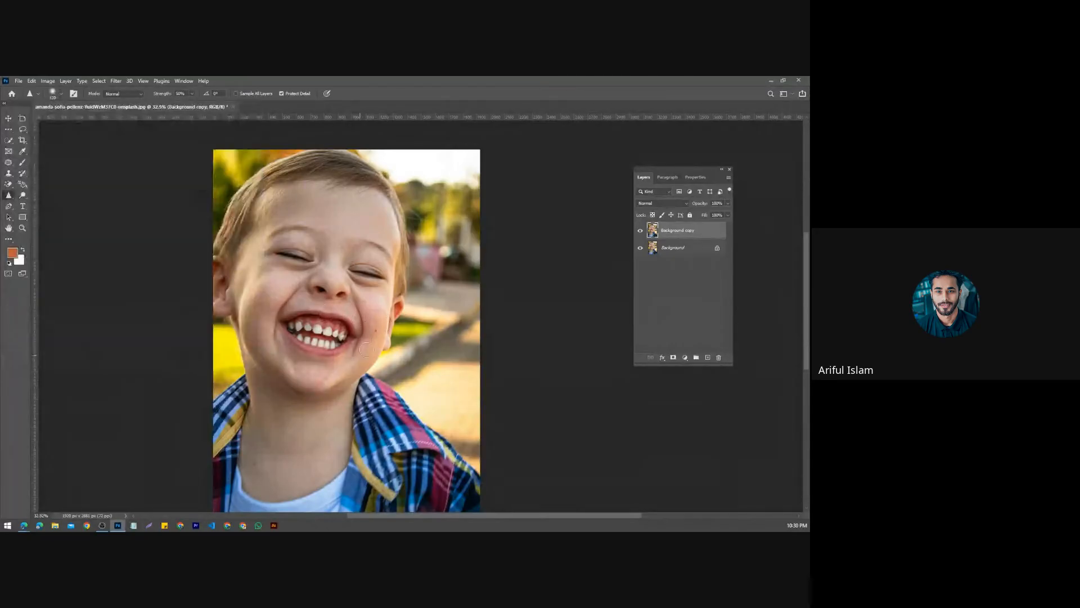
# Step: Toggle the Background copy layer's visibility and examine the sharpened face up close against the original
pyautogui.click(642, 232)
pyautogui.click(642, 233)
pyautogui.click(641, 232)
pyautogui.click(641, 232)
pyautogui.scroll(2, 445, 288)
pyautogui.click(640, 233)
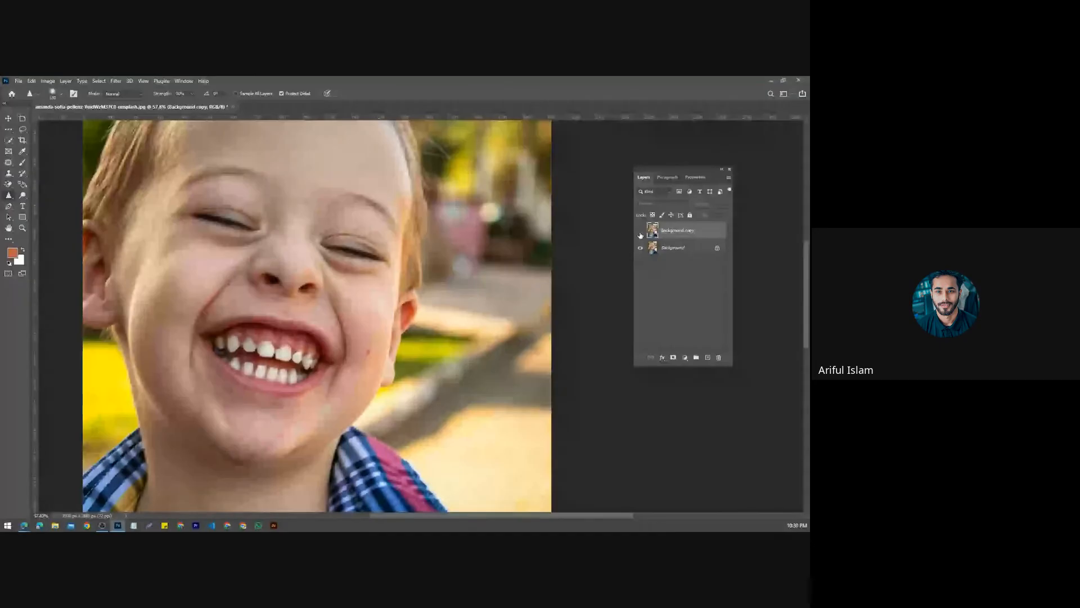
pyautogui.click(639, 233)
pyautogui.scroll(2, 270, 326)
pyautogui.scroll(3, 431, 335)
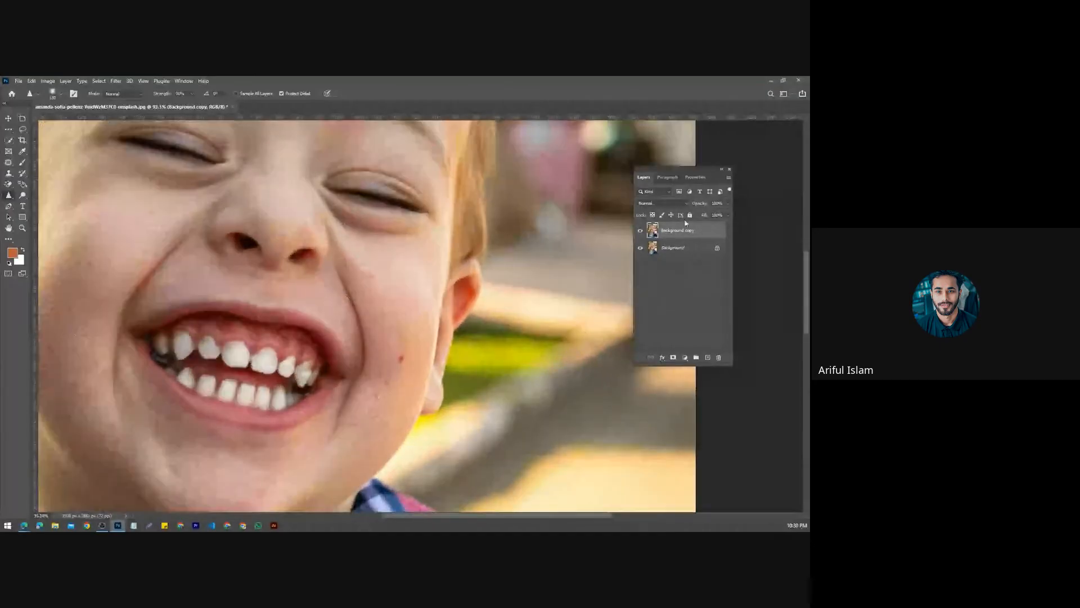
# Step: Compare the boy's face before and after sharpening by toggling the Background copy layer's visibility
pyautogui.click(640, 230)
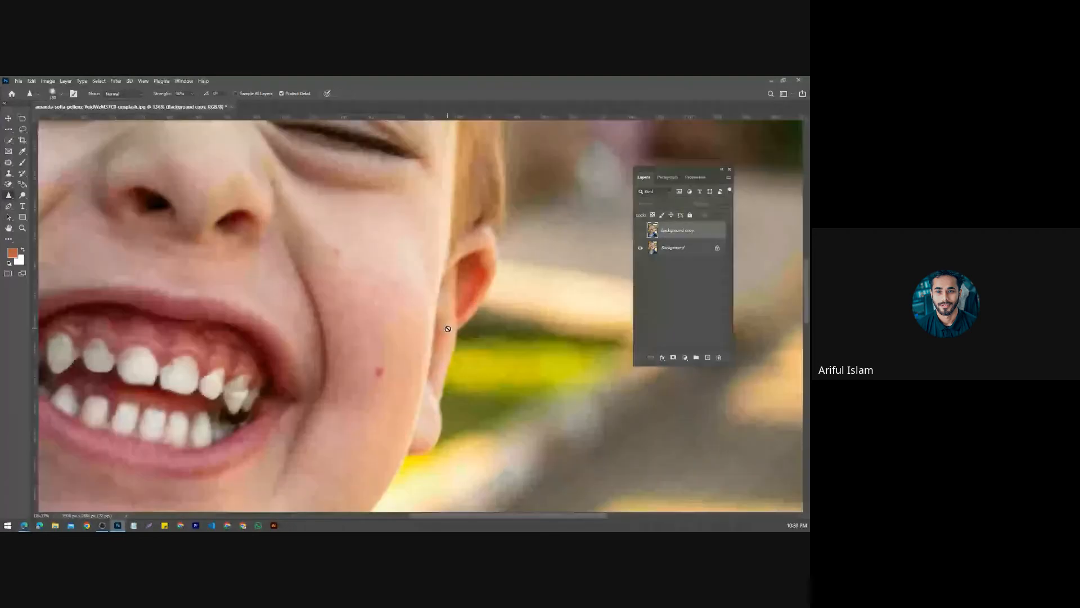
pyautogui.click(640, 230)
pyautogui.scroll(-2, 359, 300)
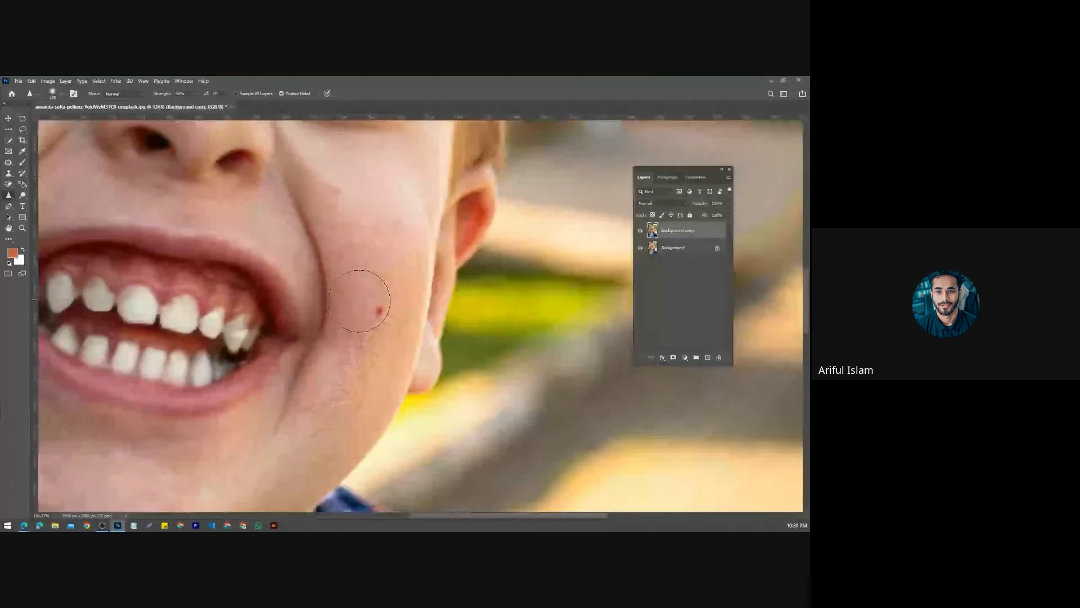
pyautogui.scroll(-6, 372, 293)
pyautogui.scroll(6, 391, 293)
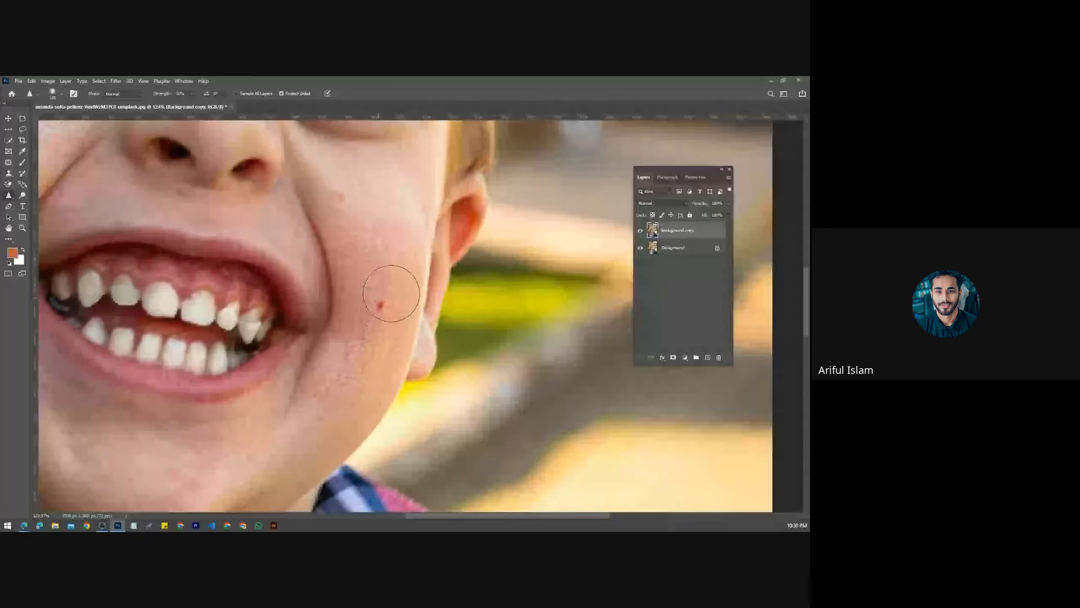
pyautogui.scroll(-8, 391, 293)
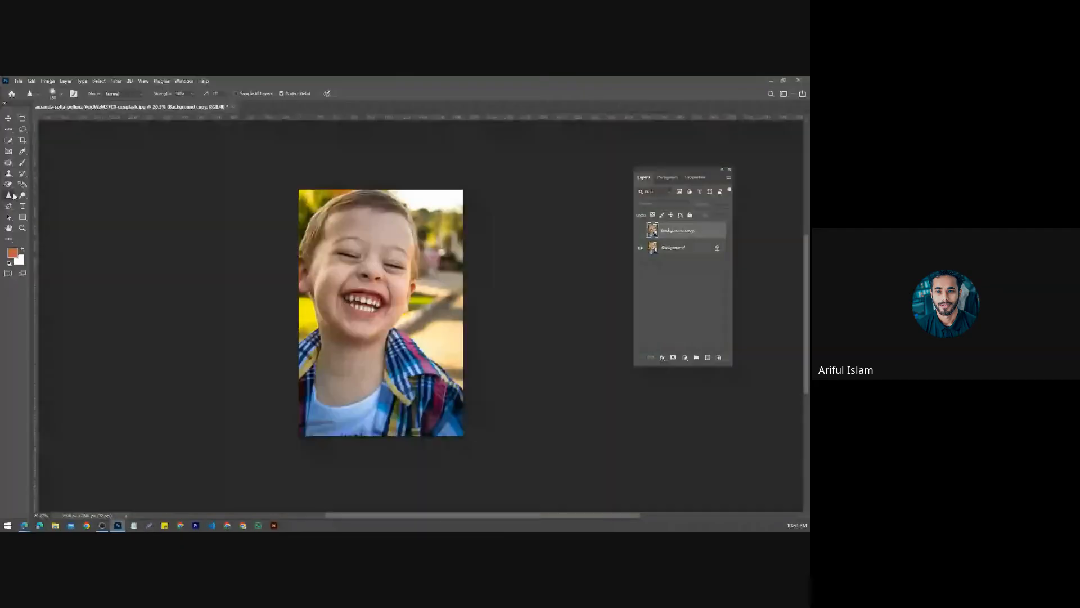
# Step: Switch from the Sharpen tool to the Smudge tool and try it on the boy's face
pyautogui.rightClick(9, 194)
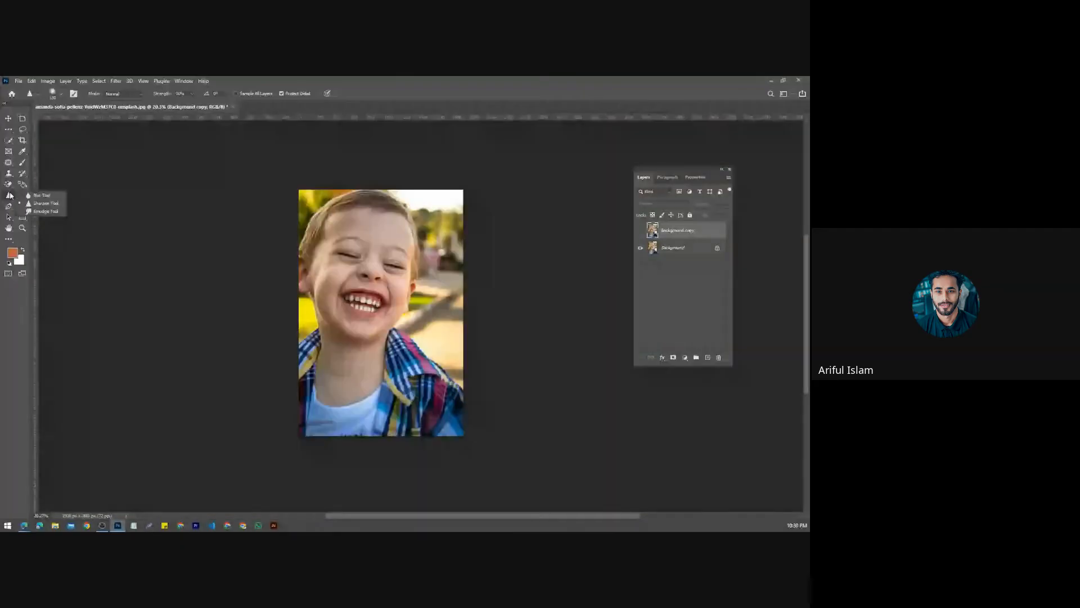
pyautogui.click(45, 211)
pyautogui.click(377, 304)
pyautogui.press('Return')
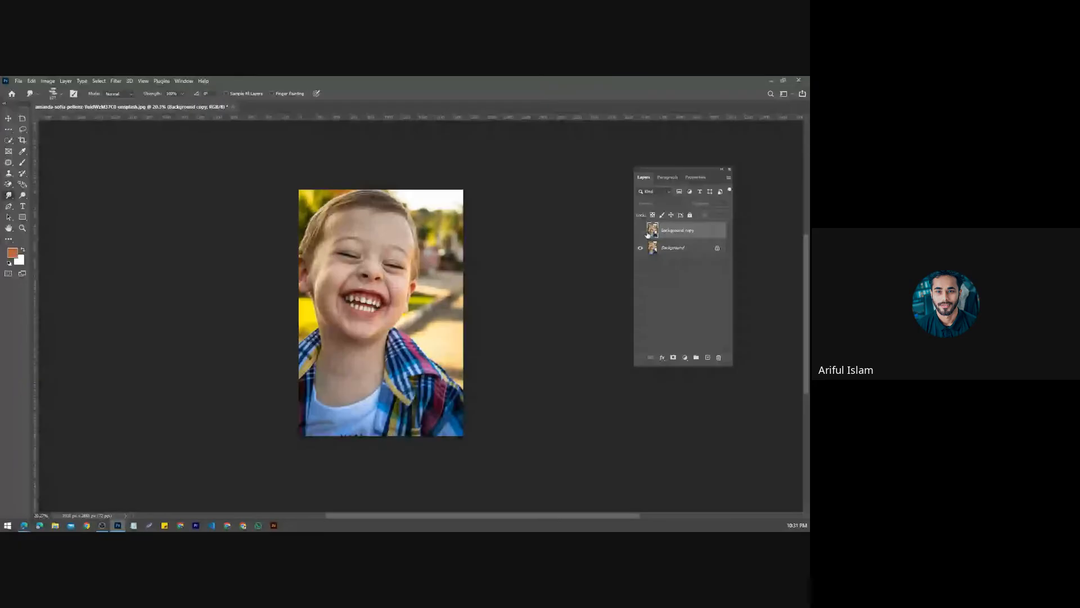
# Step: Delete the hidden Background copy layer and create a fresh duplicate of the Background layer
pyautogui.press('Delete')
pyautogui.click(708, 357)
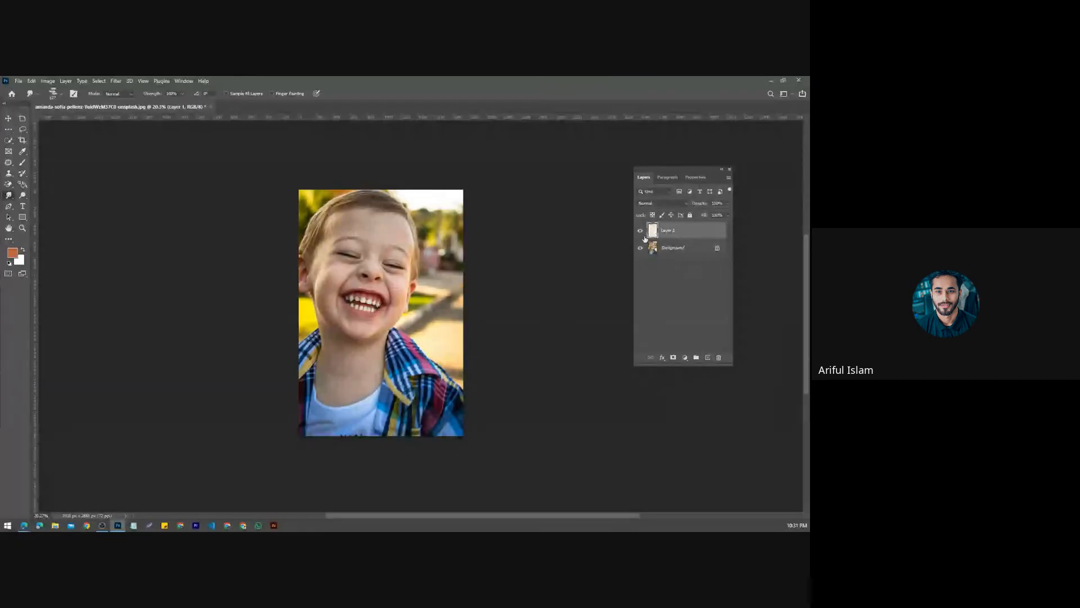
pyautogui.press('Delete')
pyautogui.moveTo(683, 236); pyautogui.dragTo(708, 357)
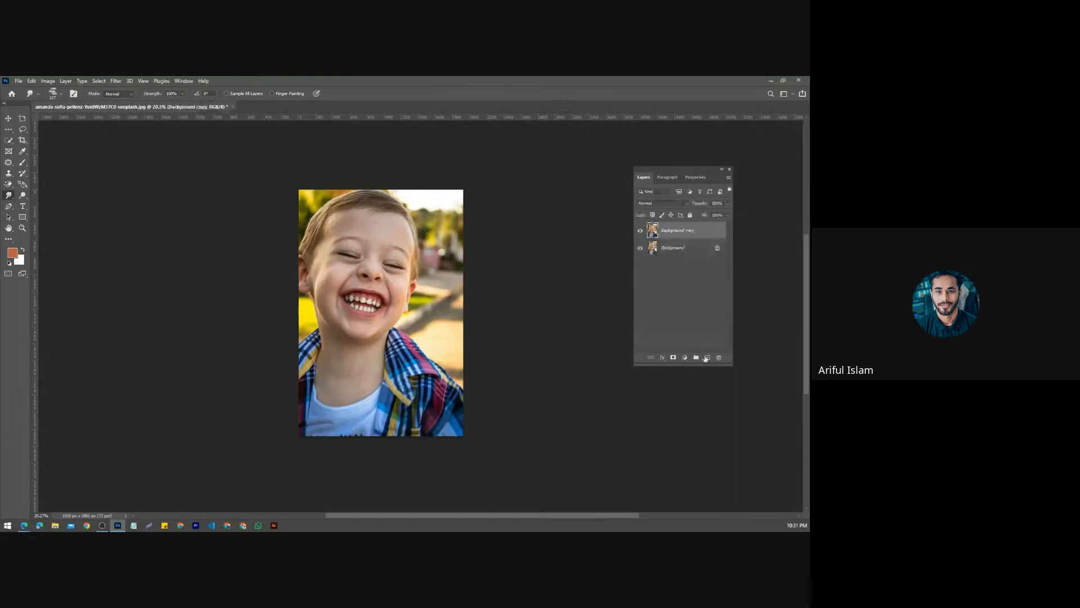
pyautogui.scroll(3, 488, 248)
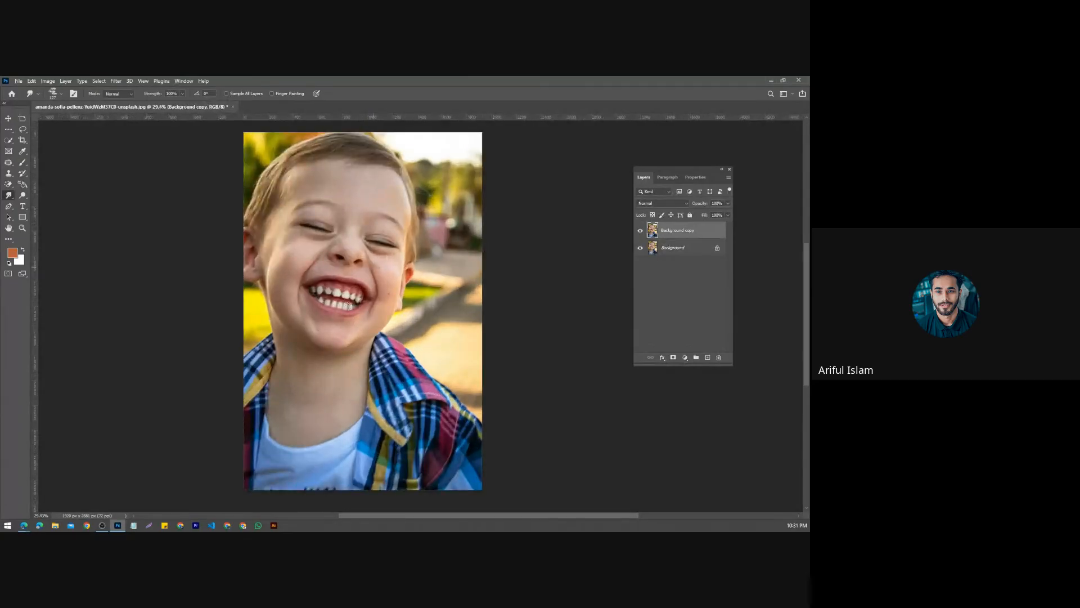
pyautogui.moveTo(339, 298)
pyautogui.mouseDown()
pyautogui.moveTo(378, 281)
pyautogui.moveTo(389, 253)
pyautogui.mouseUp()
pyautogui.hotkey('ctrl', 'z')
pyautogui.hscroll(-1, 379, 283)
pyautogui.scroll(4, 385, 266)
pyautogui.hotkey('ctrl', 'z')
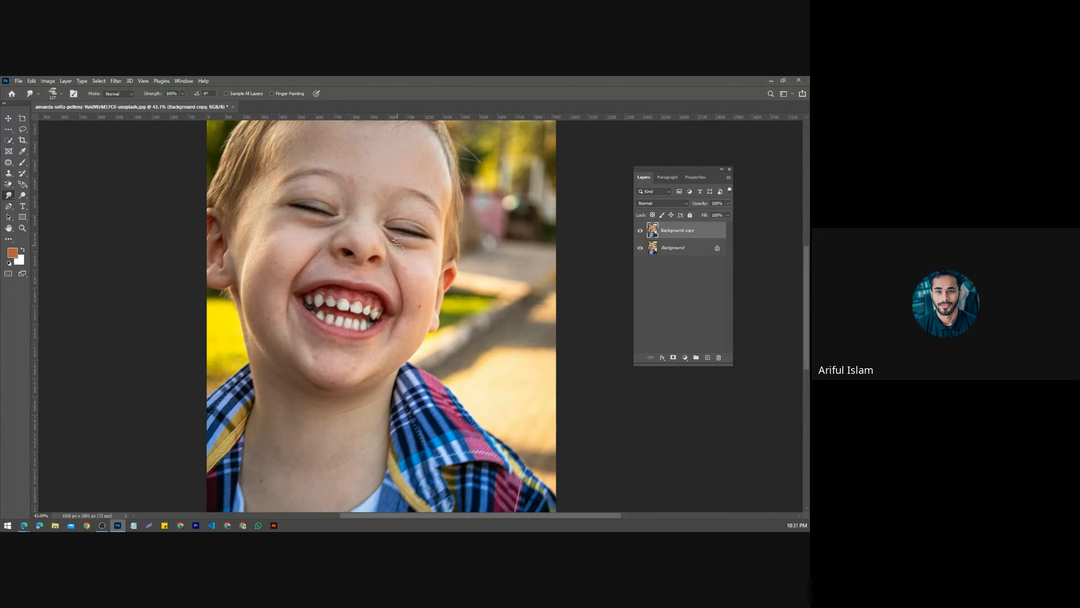
# Step: Smudge the boy's nose, one eye, cheeks and mouth on the duplicate layer at 100% strength
pyautogui.moveTo(344, 248); pyautogui.dragTo(389, 242)
pyautogui.scroll(-4, 384, 249)
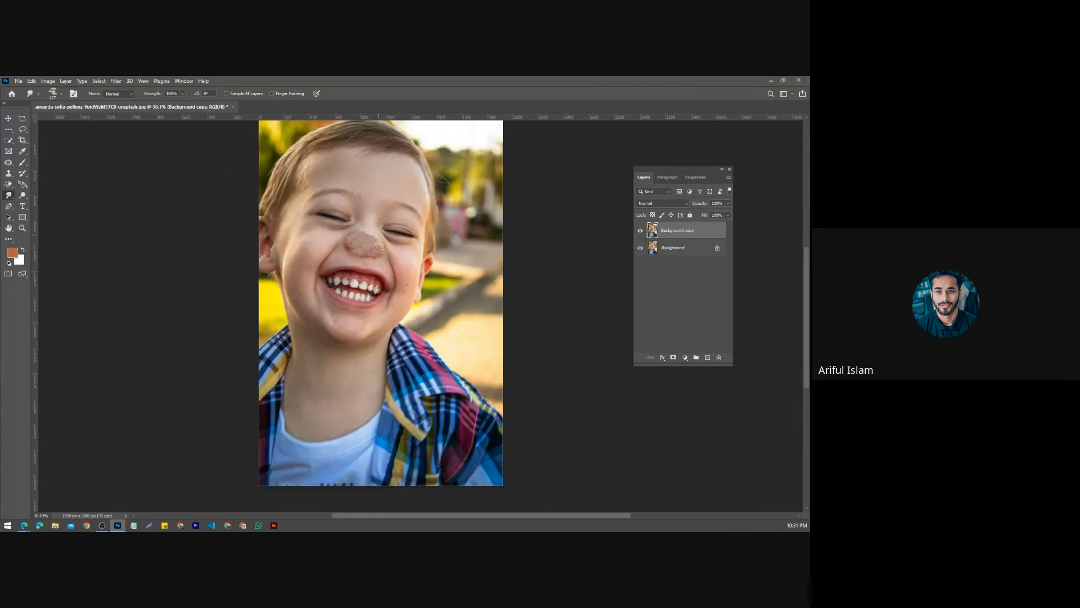
pyautogui.moveTo(411, 189)
pyautogui.mouseDown()
pyautogui.moveTo(368, 203)
pyautogui.moveTo(411, 195)
pyautogui.moveTo(384, 213)
pyautogui.moveTo(419, 219)
pyautogui.moveTo(396, 243)
pyautogui.moveTo(418, 271)
pyautogui.moveTo(394, 345)
pyautogui.moveTo(362, 346)
pyautogui.mouseUp()
pyautogui.scroll(2, 416, 212)
pyautogui.scroll(-4, 380, 320)
pyautogui.moveTo(373, 271)
pyautogui.mouseDown()
pyautogui.moveTo(406, 290)
pyautogui.moveTo(383, 309)
pyautogui.moveTo(315, 281)
pyautogui.moveTo(304, 295)
pyautogui.moveTo(332, 332)
pyautogui.moveTo(371, 317)
pyautogui.mouseUp()
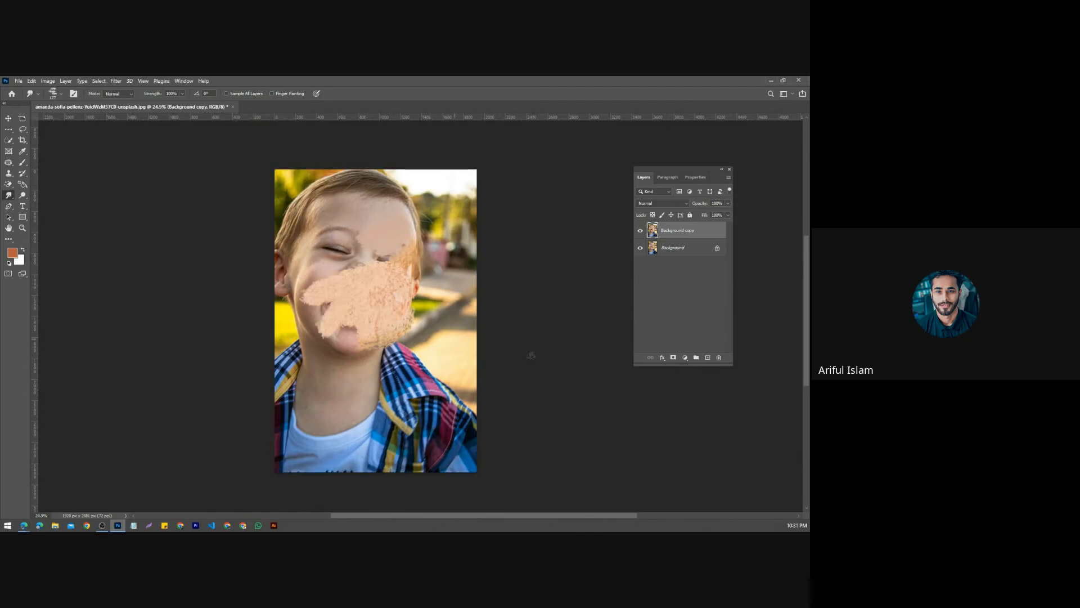
# Step: Open the recent cat photo and smudge the white hanging toy into the surrounding wall
pyautogui.click(12, 94)
pyautogui.click(357, 216)
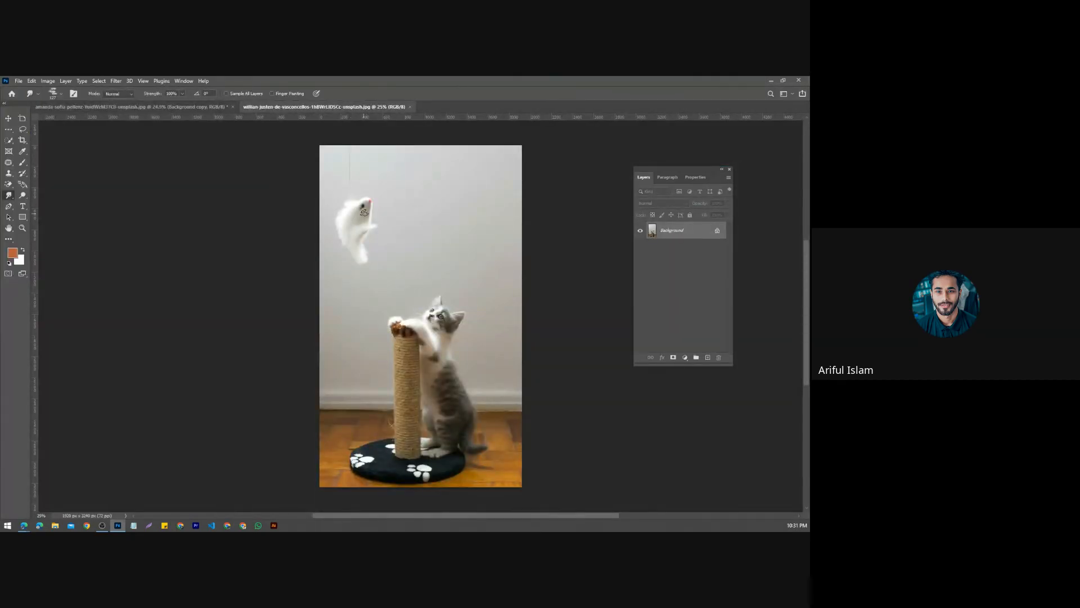
pyautogui.moveTo(364, 212)
pyautogui.mouseDown()
pyautogui.moveTo(367, 264)
pyautogui.moveTo(349, 207)
pyautogui.moveTo(346, 251)
pyautogui.moveTo(363, 221)
pyautogui.moveTo(383, 225)
pyautogui.moveTo(344, 207)
pyautogui.moveTo(355, 208)
pyautogui.moveTo(351, 200)
pyautogui.moveTo(339, 252)
pyautogui.moveTo(357, 254)
pyautogui.moveTo(350, 267)
pyautogui.moveTo(364, 274)
pyautogui.moveTo(377, 256)
pyautogui.moveTo(388, 285)
pyautogui.moveTo(361, 271)
pyautogui.moveTo(362, 241)
pyautogui.moveTo(381, 227)
pyautogui.moveTo(391, 235)
pyautogui.moveTo(388, 217)
pyautogui.moveTo(358, 208)
pyautogui.mouseUp()
pyautogui.scroll(1, 378, 204)
pyautogui.scroll(-1, 377, 231)
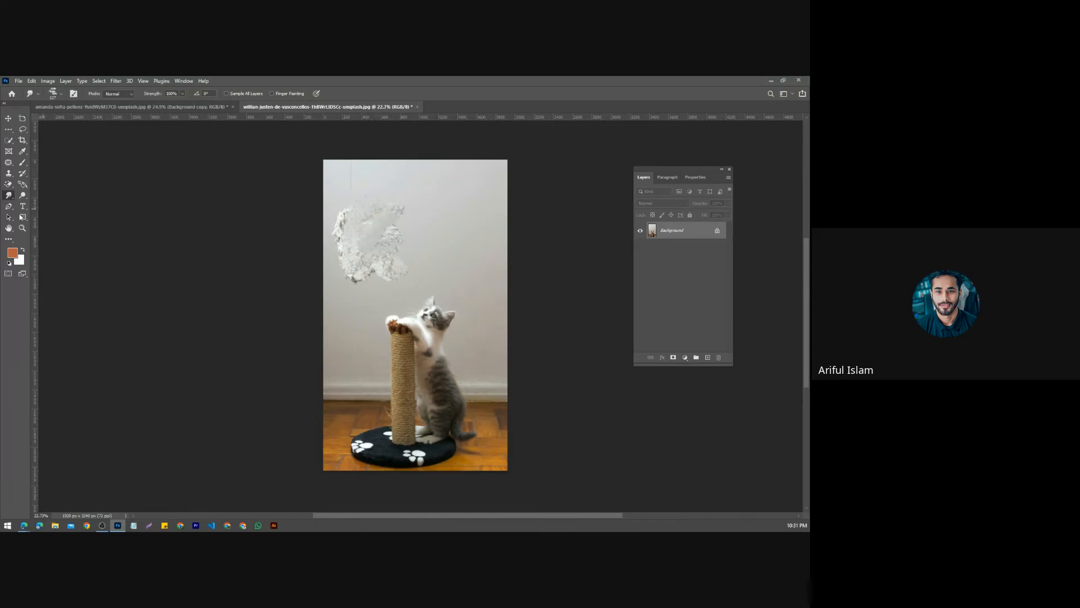
# Step: Look over the Blur, Sharpen and Smudge tool group and select the Sharpen tool
pyautogui.rightClick(9, 195)
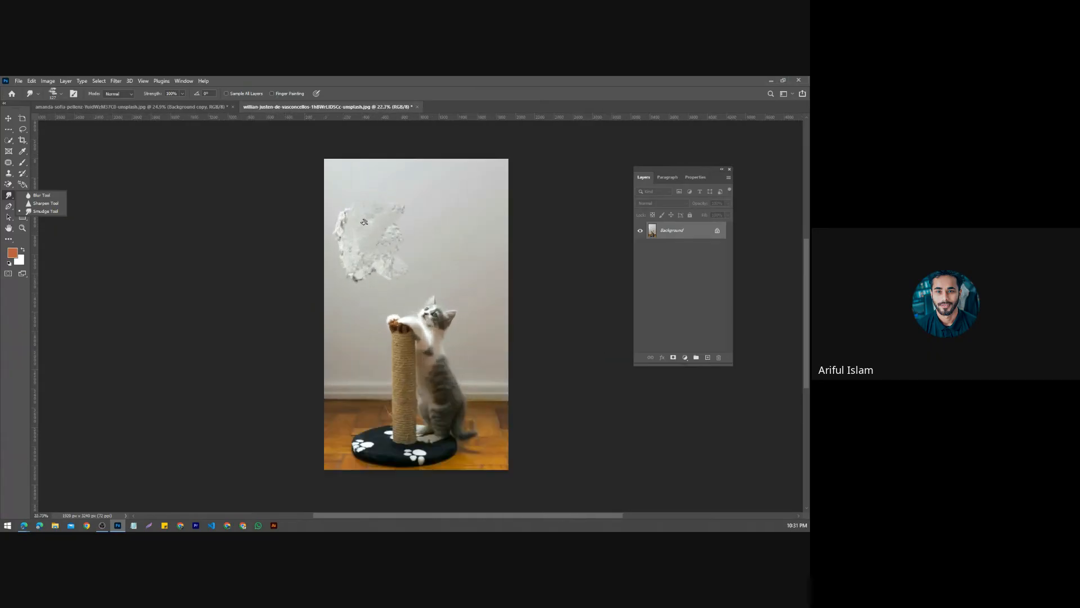
pyautogui.click(6, 197)
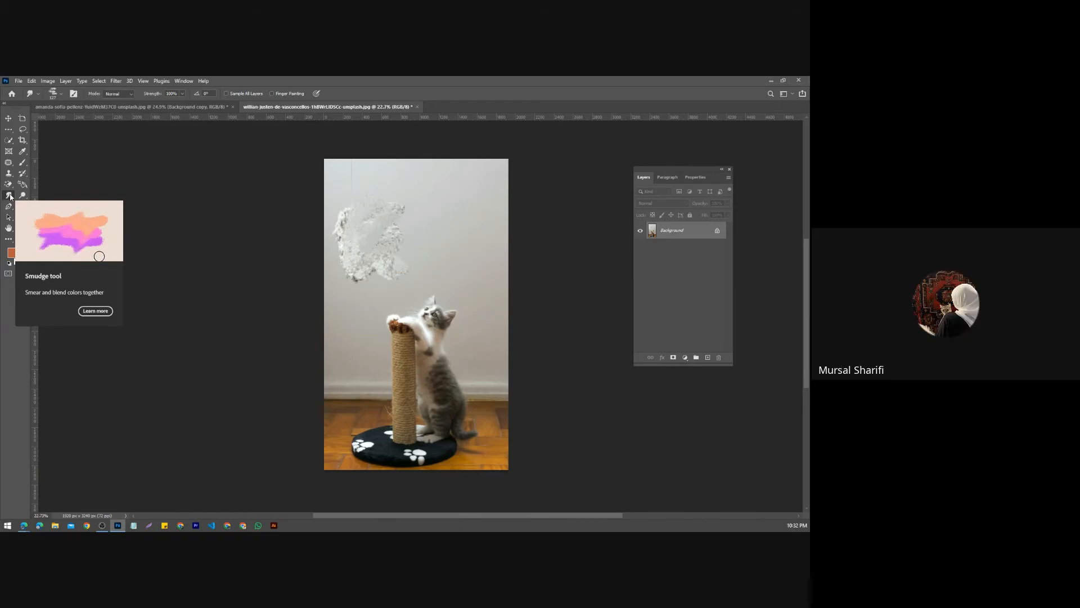
pyautogui.rightClick(10, 196)
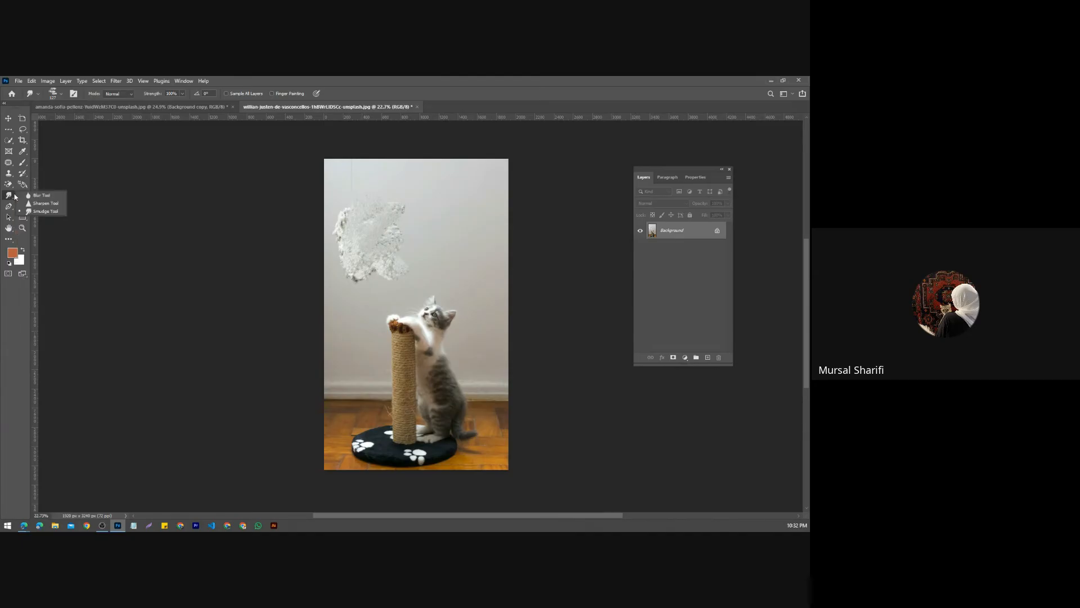
pyautogui.click(42, 204)
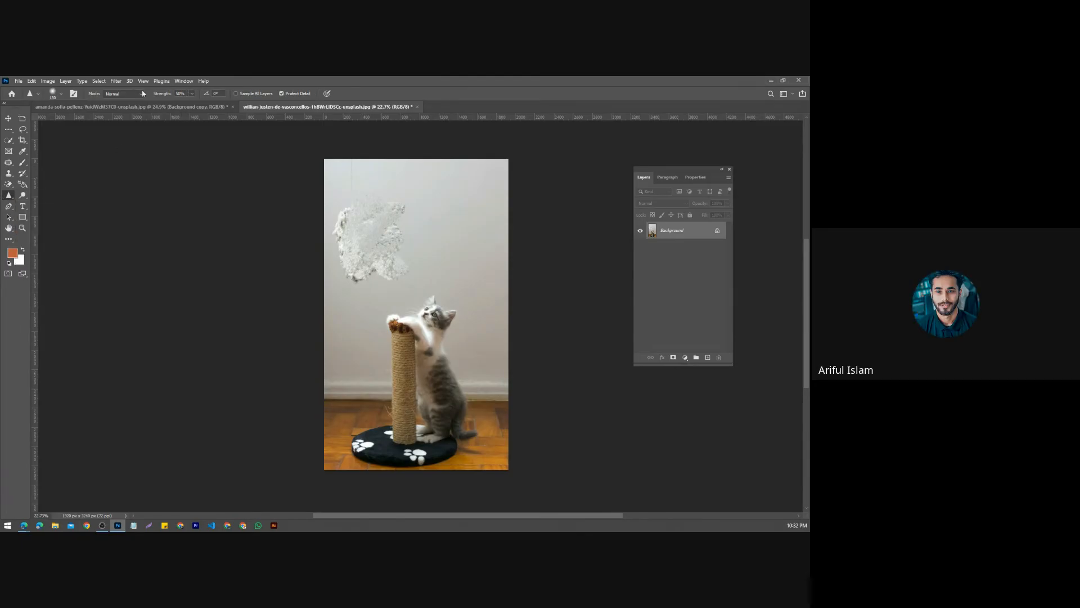
# Step: Try the Sharpening adjustment in the Camera Raw Filter's Detail section on the cat photo and cancel the filter
pyautogui.click(116, 82)
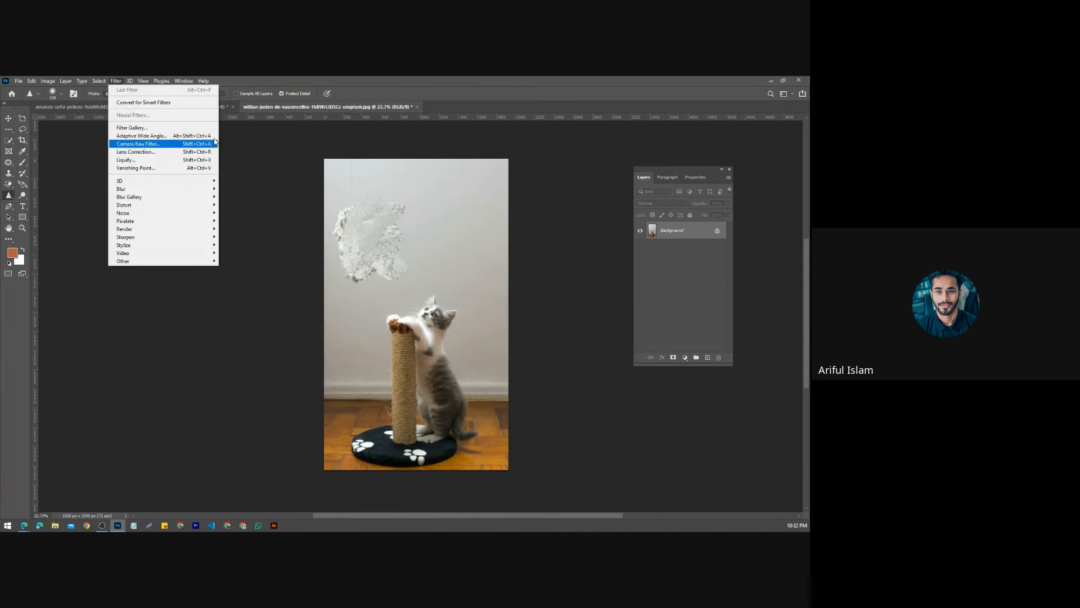
pyautogui.click(147, 151)
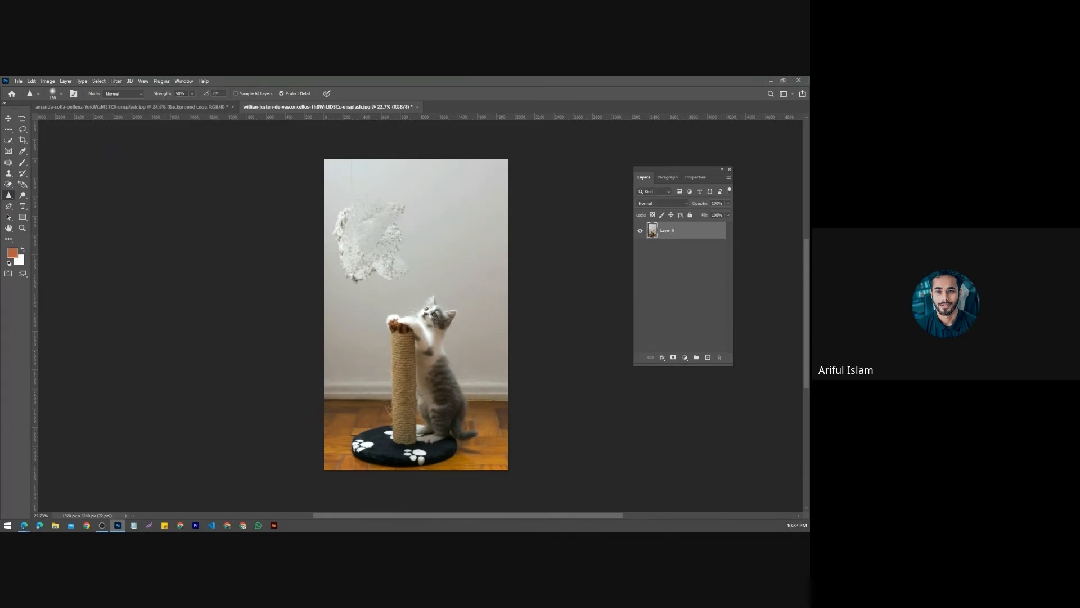
pyautogui.rightClick(9, 195)
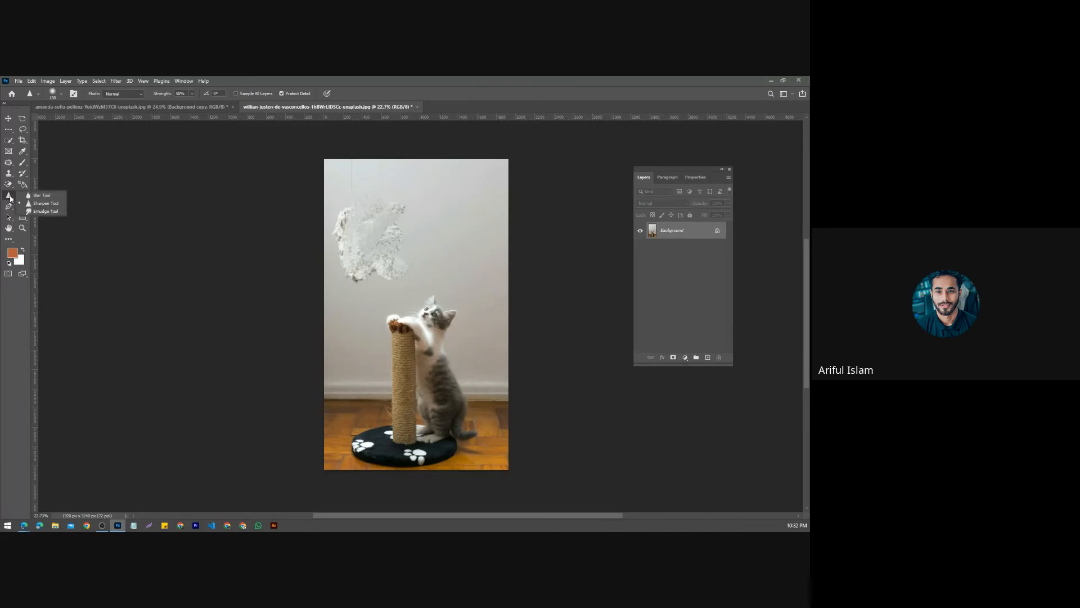
pyautogui.click(116, 80)
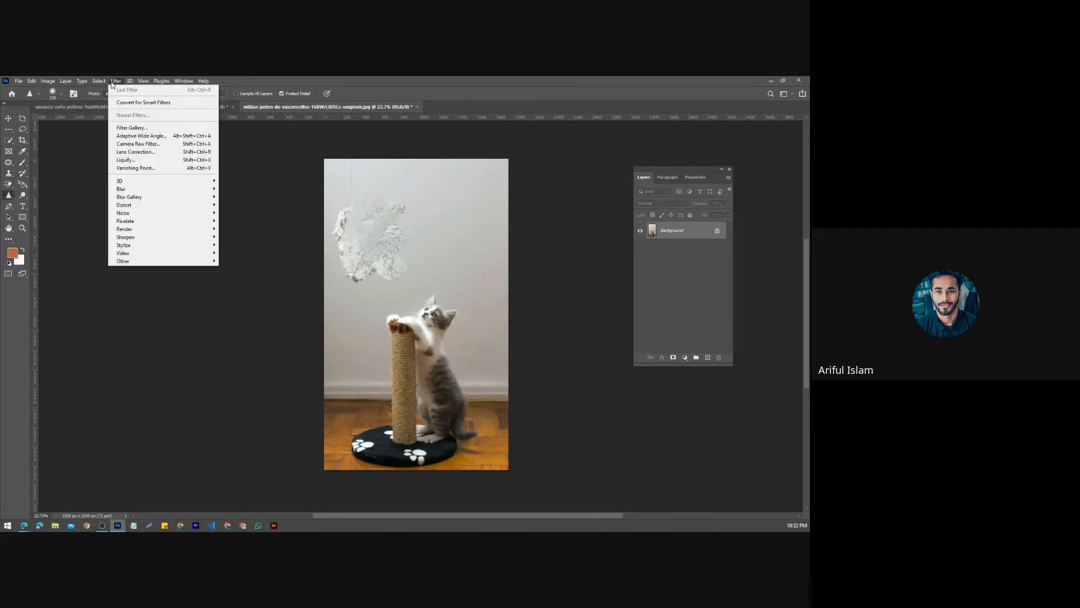
pyautogui.click(139, 144)
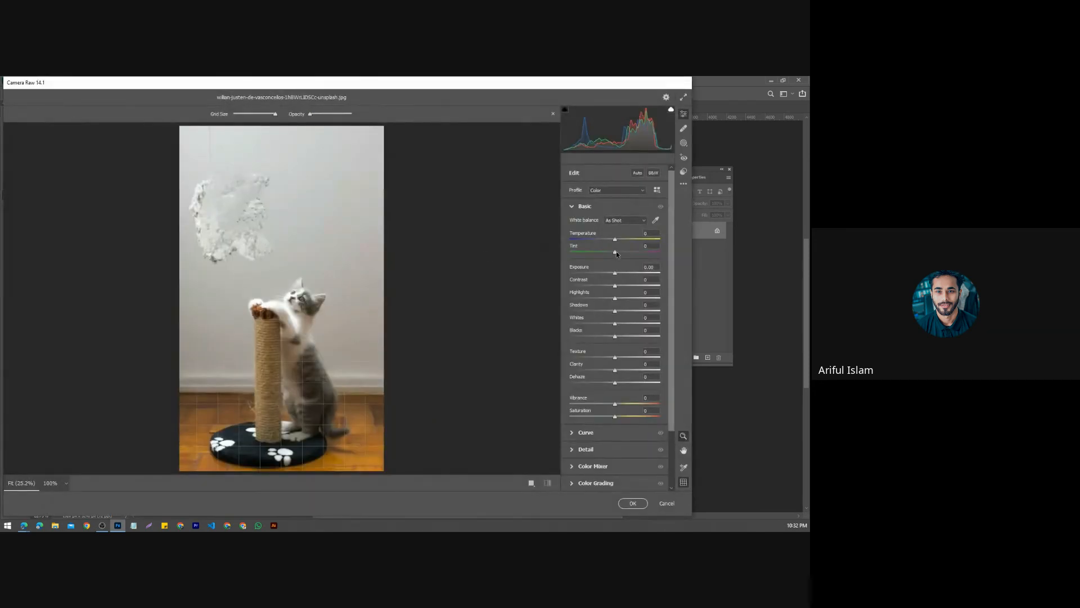
pyautogui.scroll(-3, 594, 315)
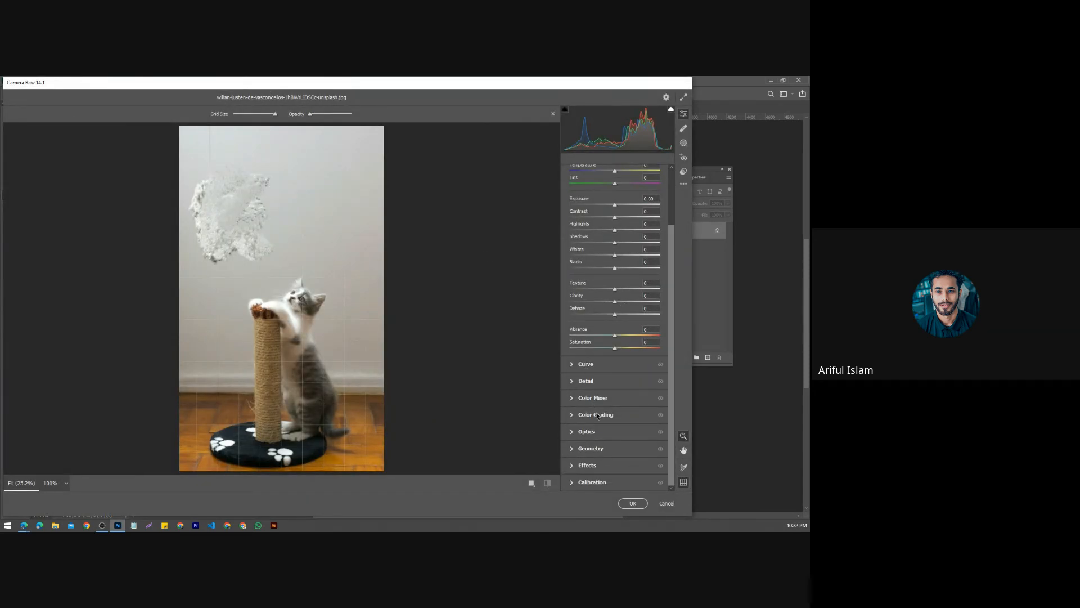
pyautogui.click(571, 366)
pyautogui.click(572, 421)
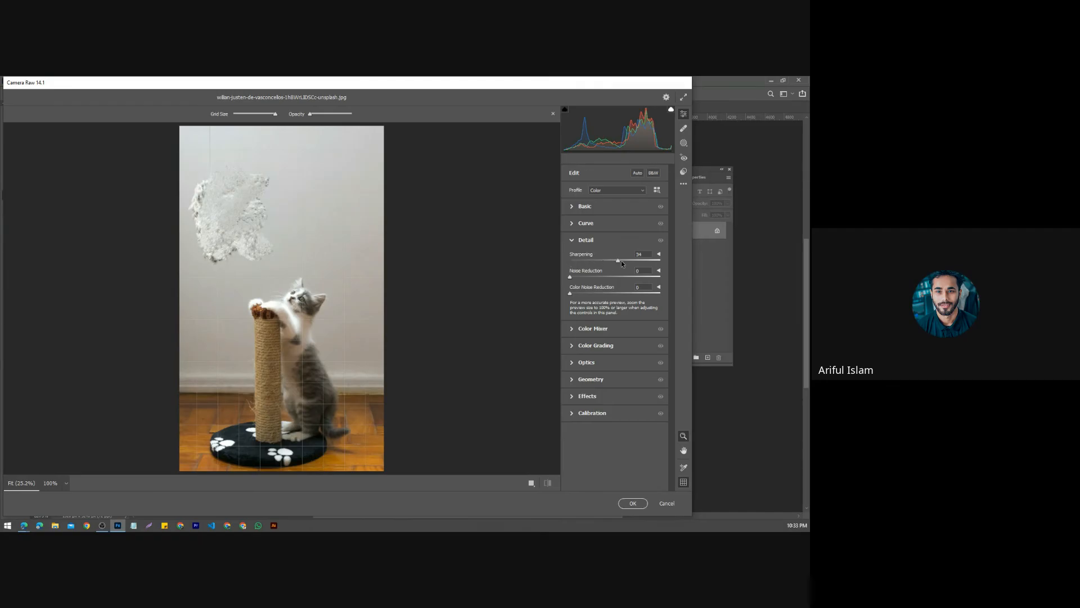
pyautogui.moveTo(621, 261); pyautogui.dragTo(600, 262)
pyautogui.click(666, 503)
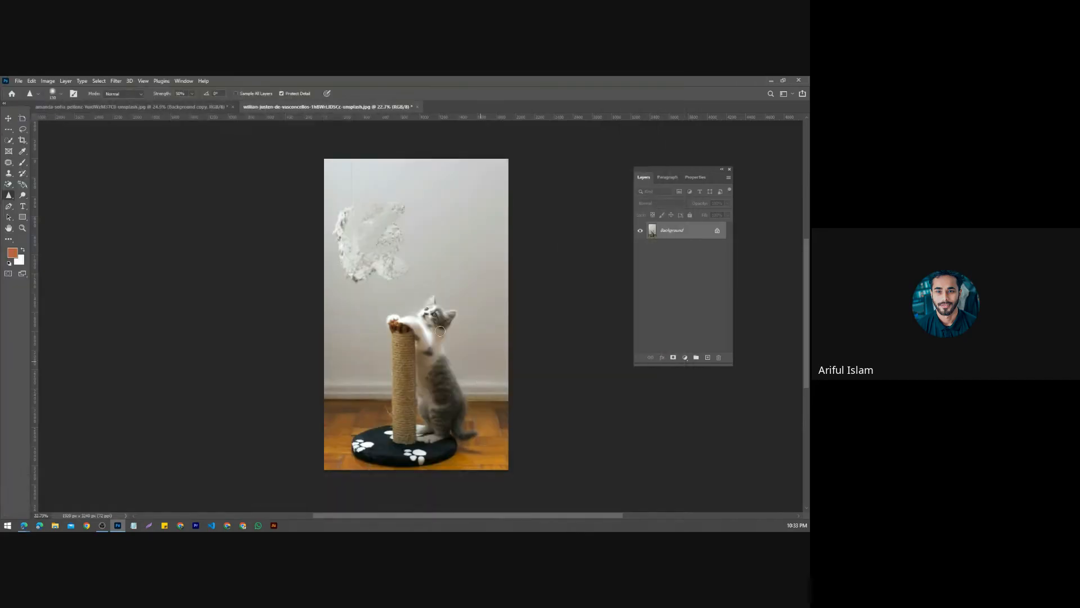
# Step: Switch to the Rectangle tool and examine the list of shape tools grouped with it
pyautogui.press('v')
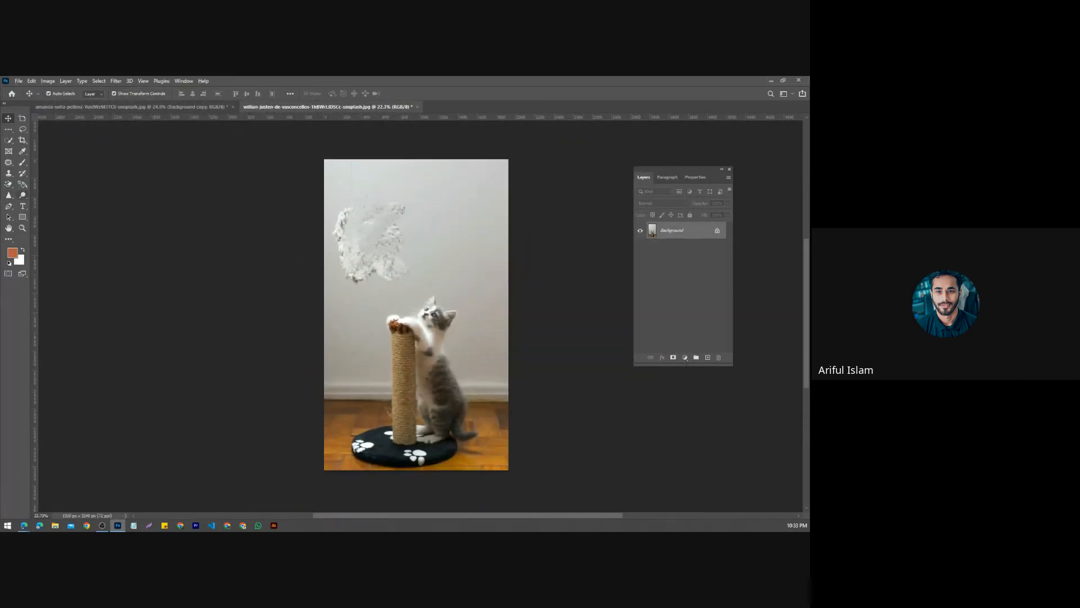
pyautogui.click(24, 218)
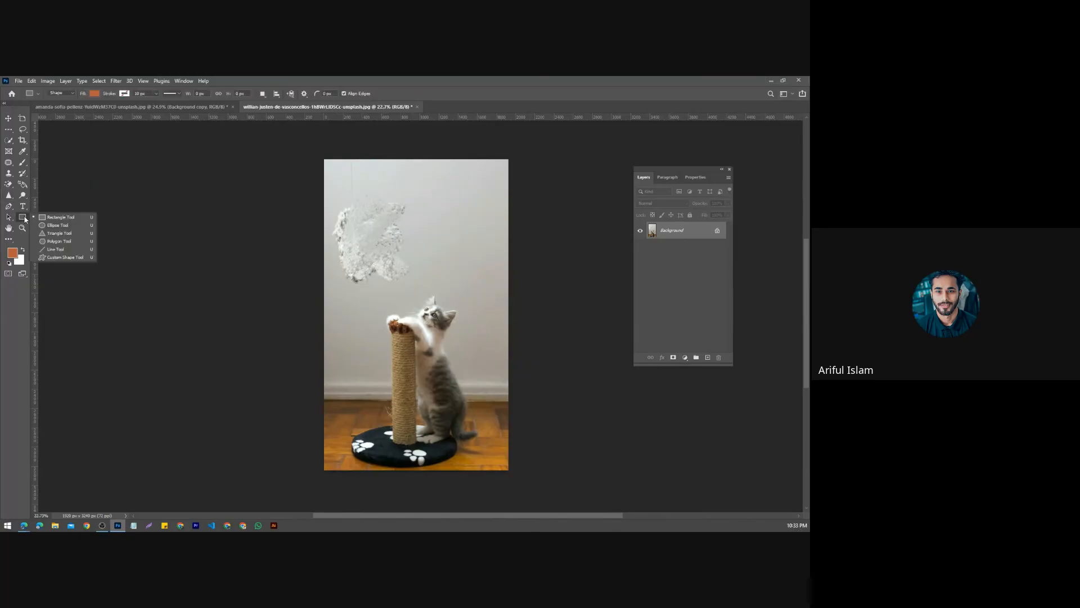
pyautogui.click(24, 220)
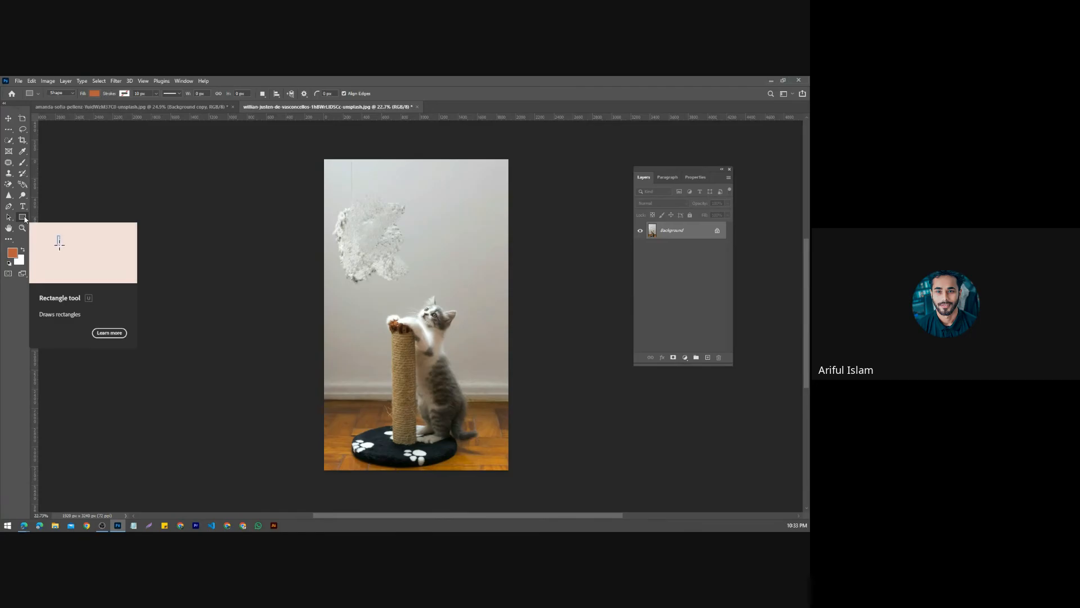
pyautogui.click(24, 220)
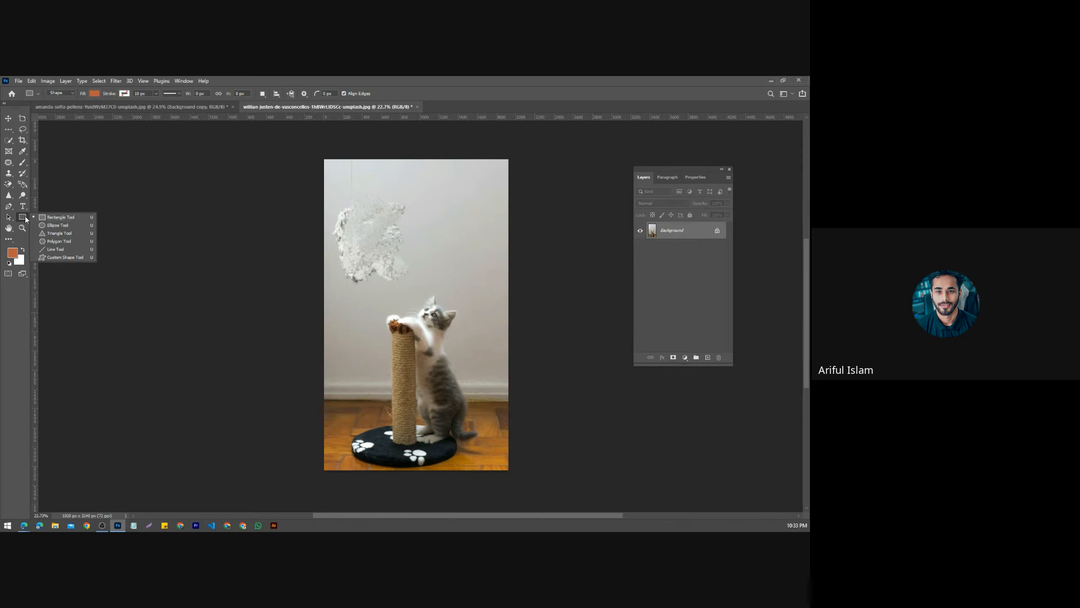
# Step: Close the cat photo and the boy photo without saving their changes
pyautogui.click(416, 106)
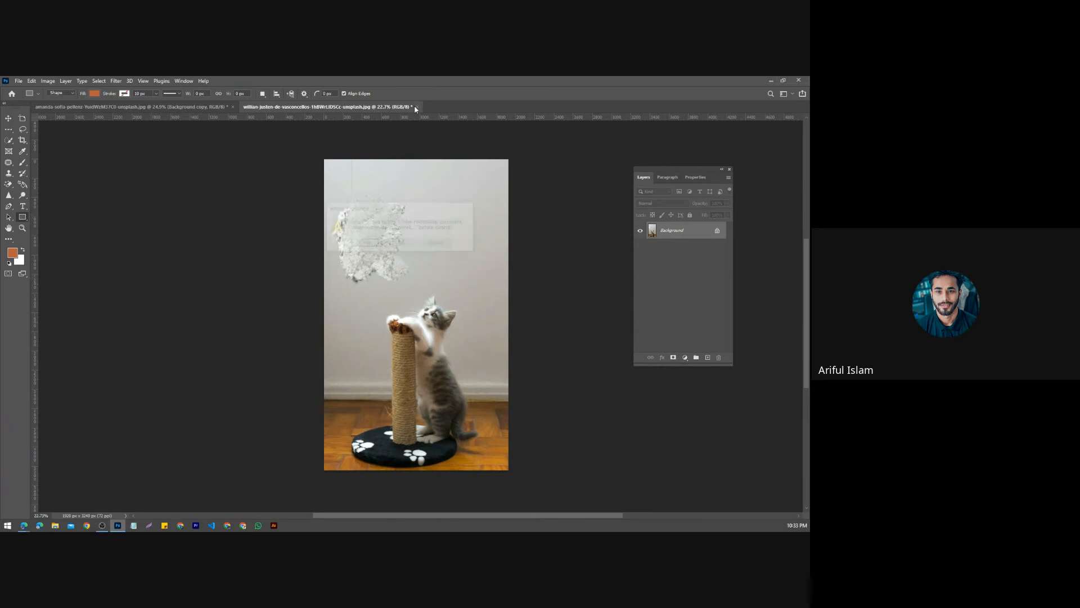
pyautogui.click(401, 244)
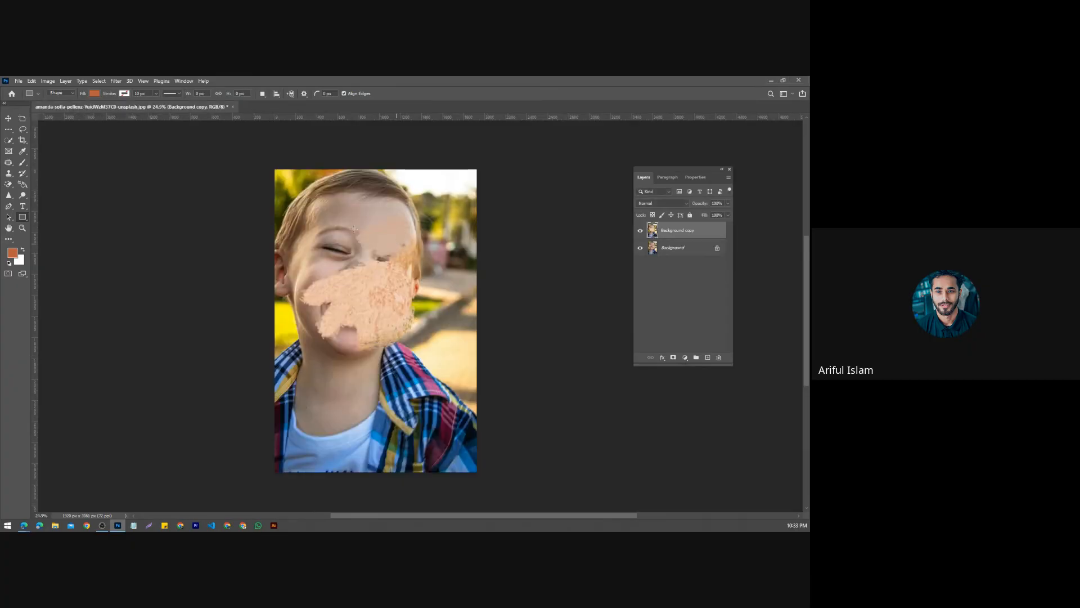
pyautogui.click(232, 106)
pyautogui.click(401, 244)
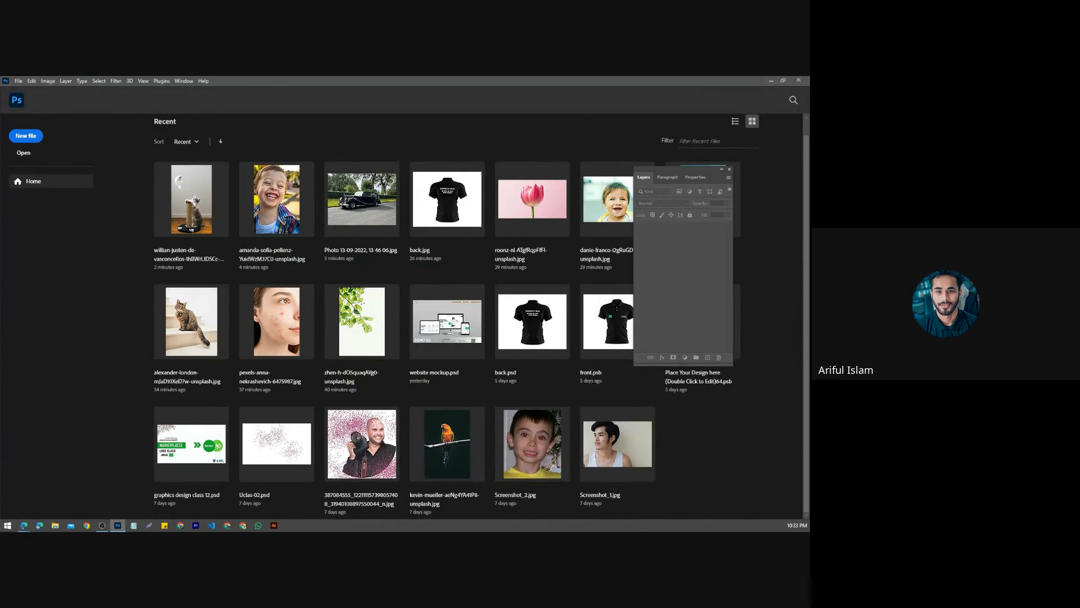
# Step: Switch to the Edge browser and run a Google image search for "photoshop design poster"
pyautogui.hotkey('alt', 'Tab')
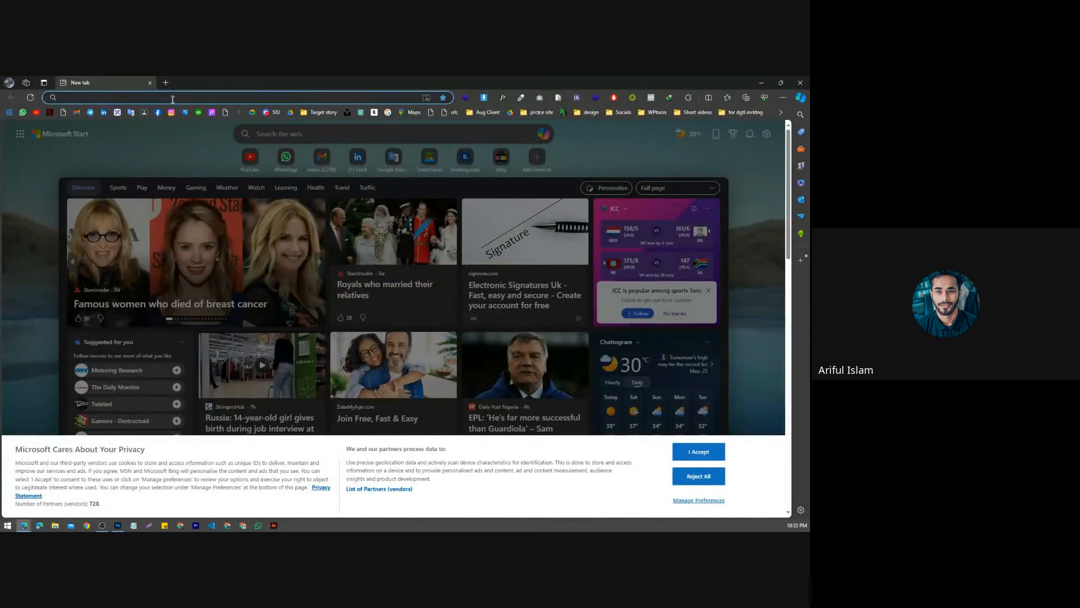
pyautogui.write('pho')
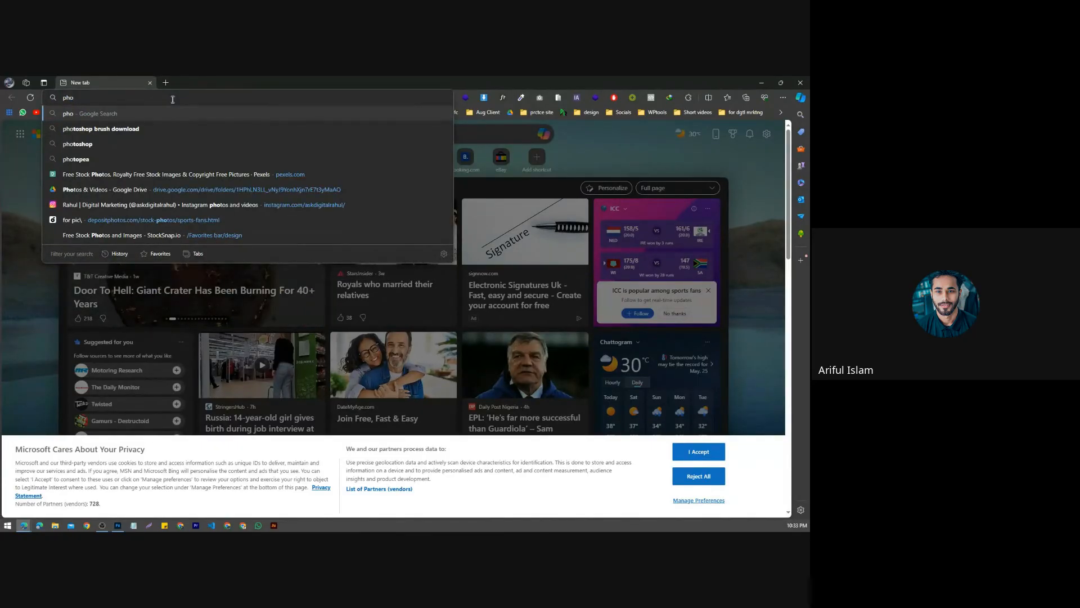
pyautogui.write('shop de')
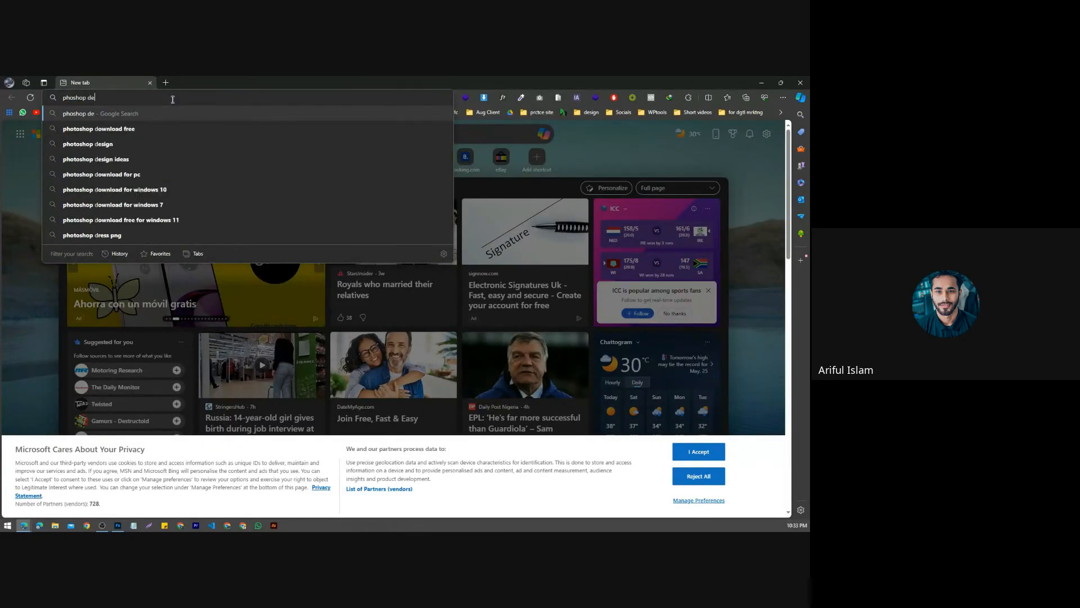
pyautogui.write('sign pos')
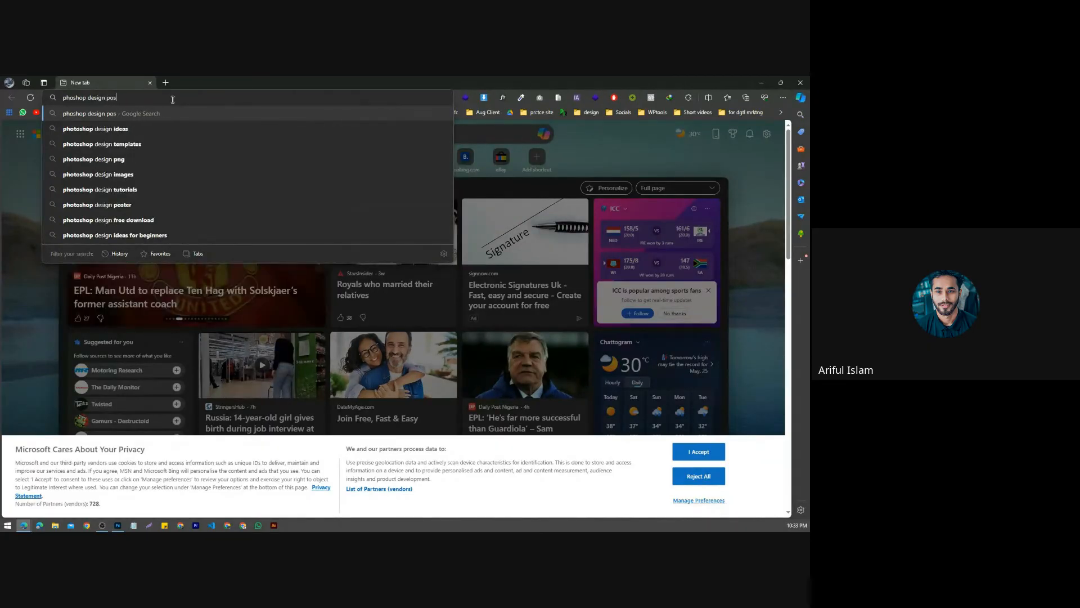
pyautogui.write('ter')
pyautogui.press('Return')
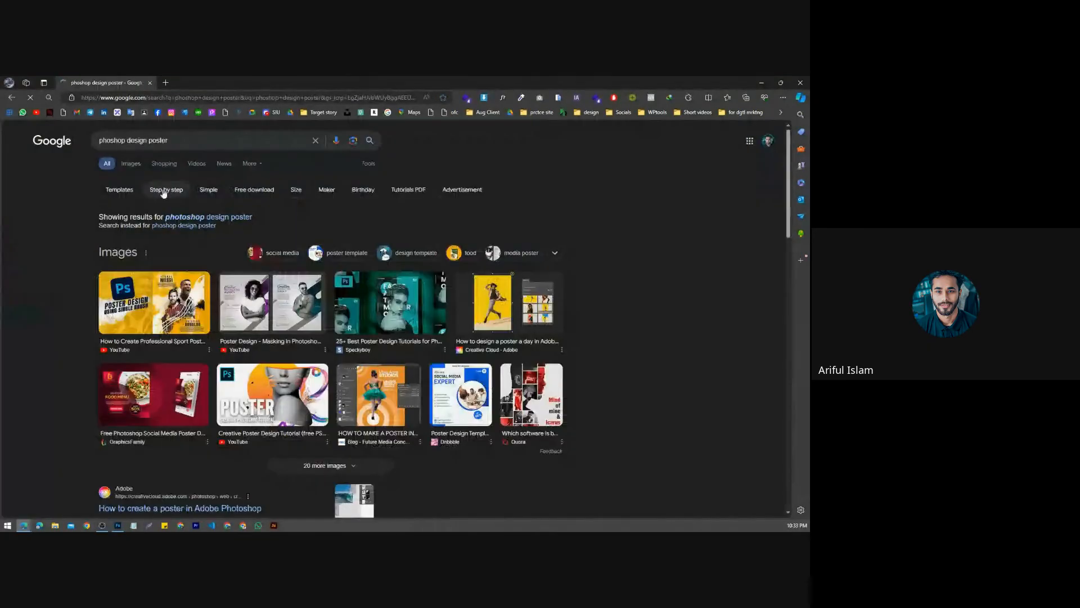
pyautogui.click(131, 163)
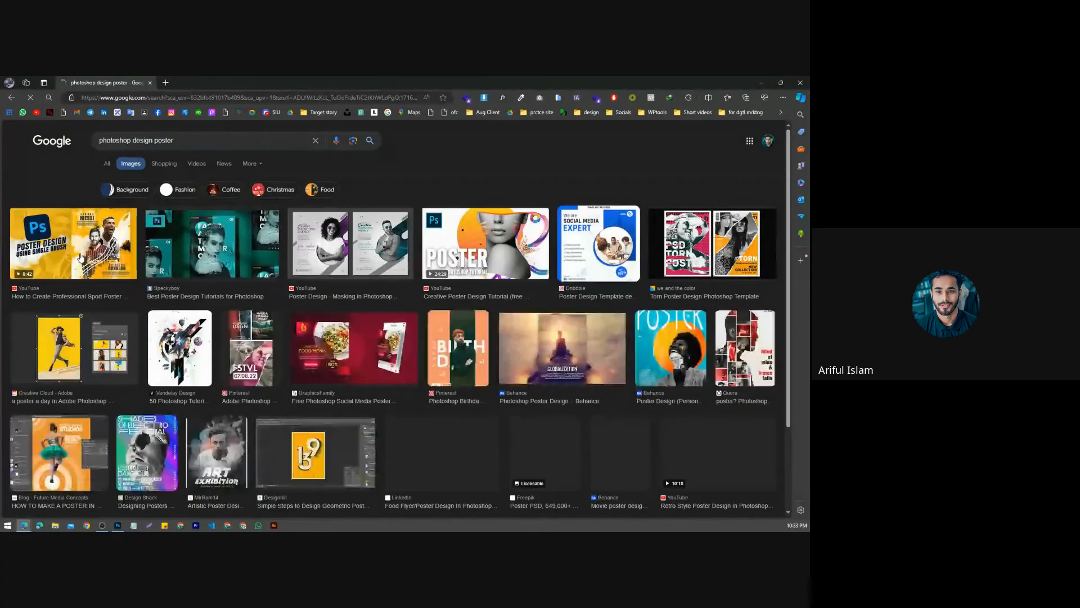
# Step: Preview the Masking in Photoshop poster result and the related "11 Tips For A Creative Poster Design" image
pyautogui.click(376, 252)
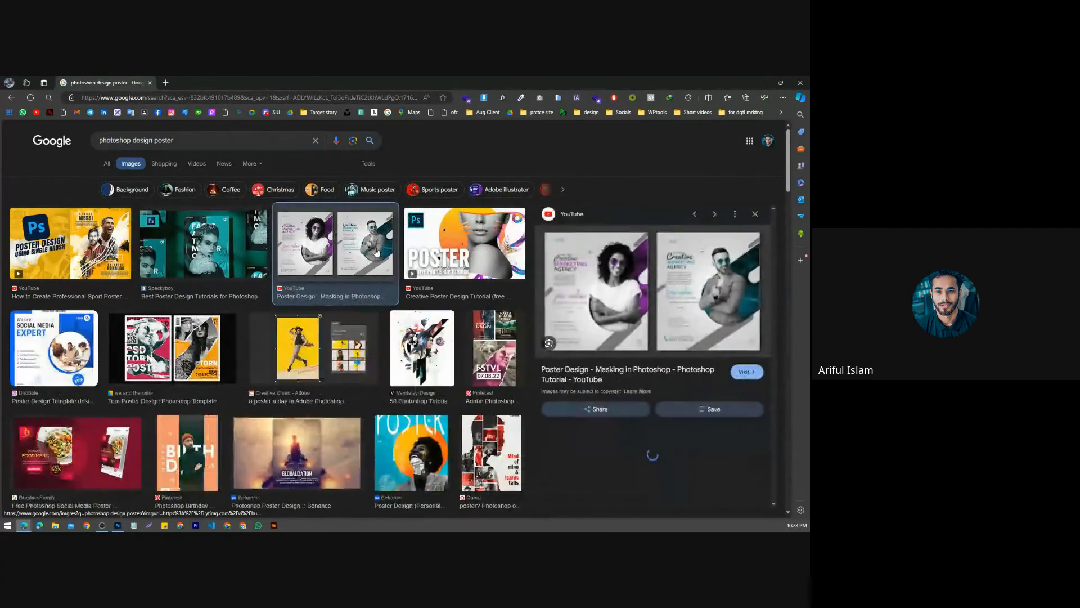
pyautogui.scroll(-3, 669, 339)
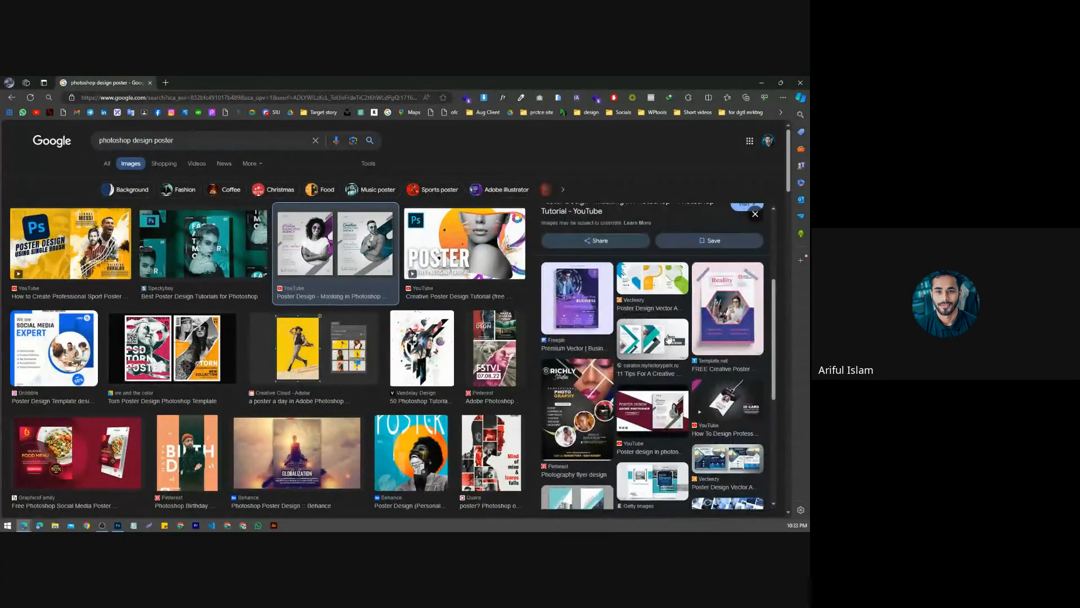
pyautogui.click(669, 339)
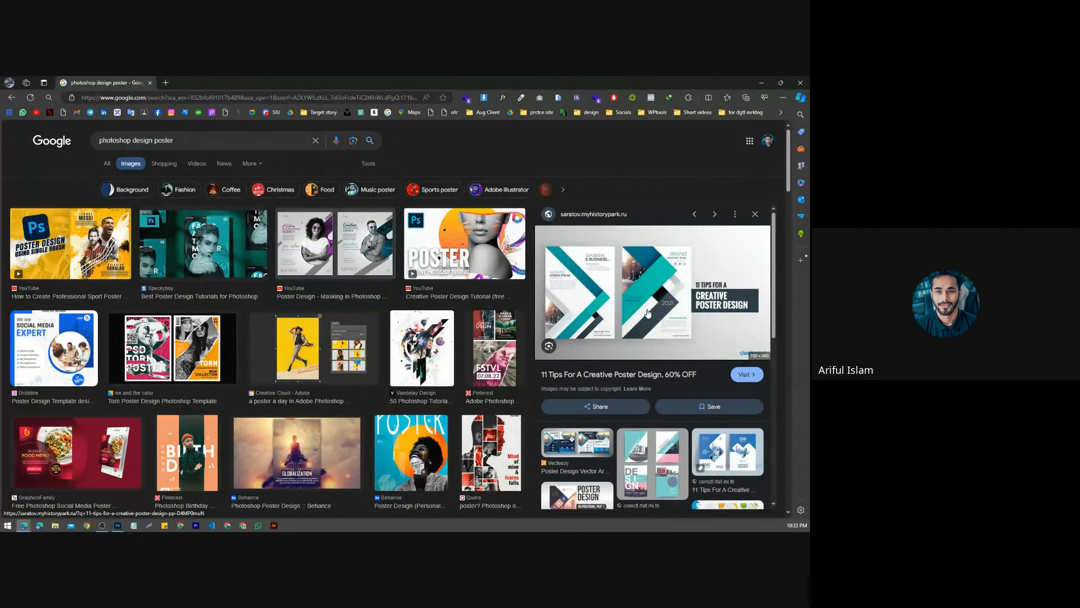
pyautogui.scroll(-1, 621, 313)
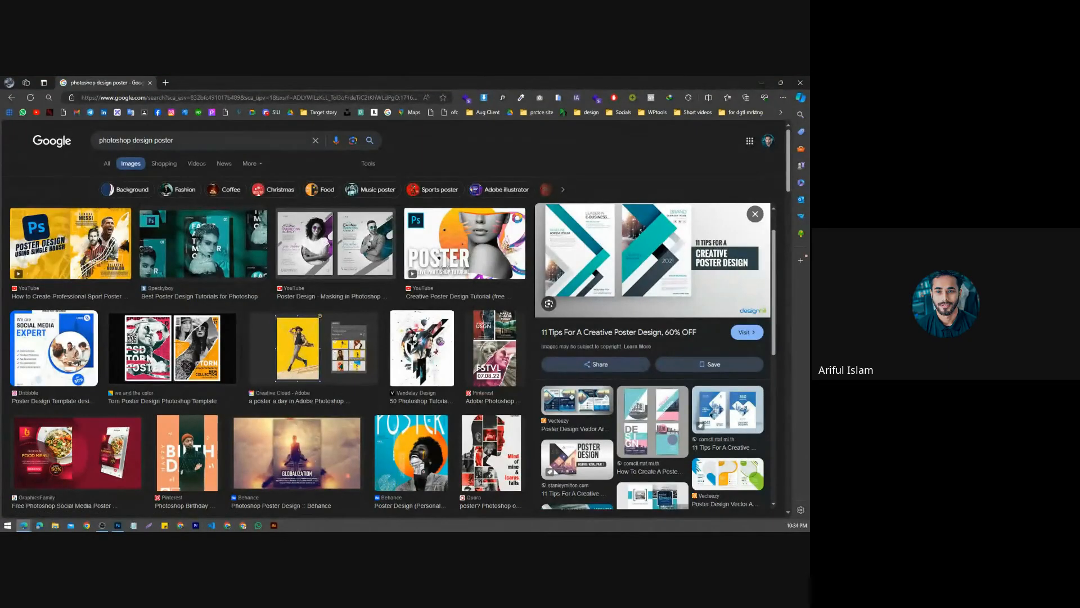
# Step: Start a region screenshot of the poster results and circle the diagonal shapes on the enlarged preview in red pen
pyautogui.press('Print')
pyautogui.moveTo(30, 152); pyautogui.dragTo(767, 496)
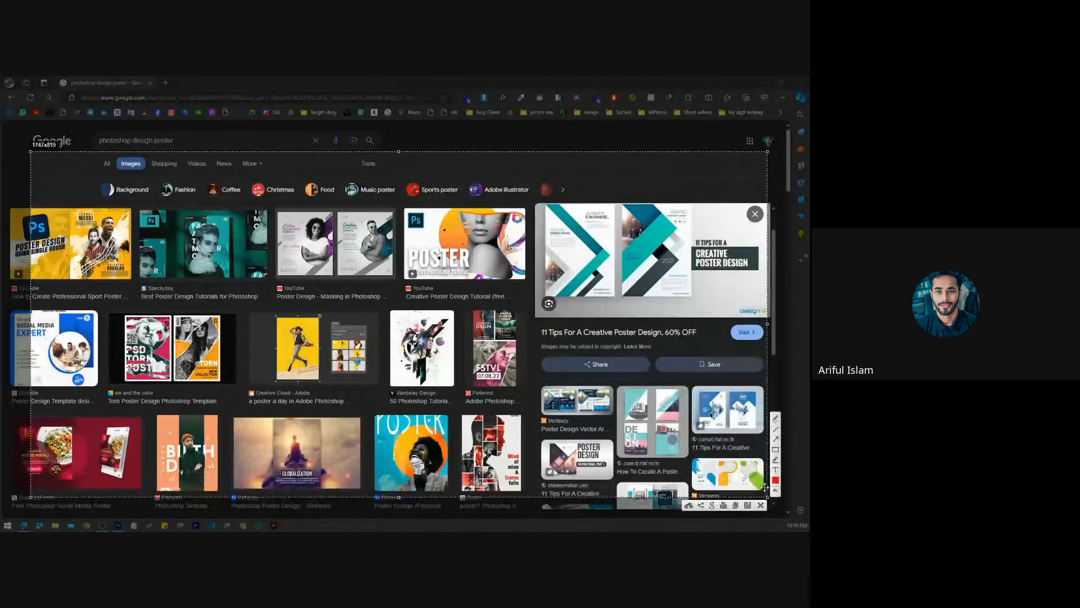
pyautogui.click(774, 420)
pyautogui.moveTo(664, 210)
pyautogui.mouseDown()
pyautogui.moveTo(611, 241)
pyautogui.moveTo(625, 281)
pyautogui.moveTo(677, 243)
pyautogui.moveTo(675, 208)
pyautogui.mouseUp()
pyautogui.moveTo(595, 253)
pyautogui.mouseDown()
pyautogui.moveTo(554, 301)
pyautogui.moveTo(607, 247)
pyautogui.moveTo(587, 284)
pyautogui.mouseUp()
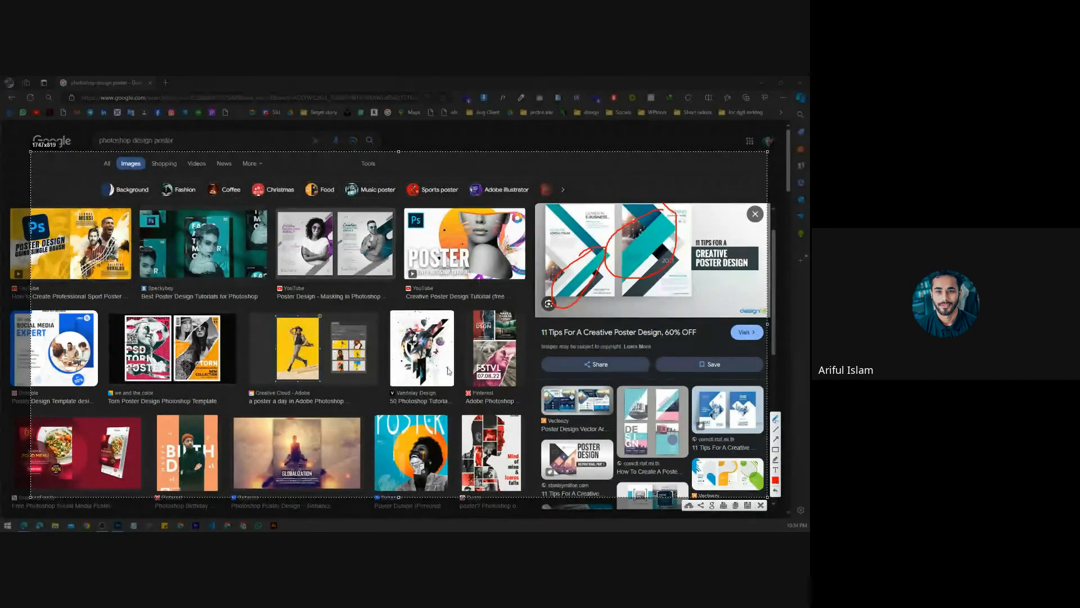
# Step: Circle more shapes in red on the social media, masking and related poster thumbnails and the enlarged preview, and discard the screenshot
pyautogui.moveTo(93, 355)
pyautogui.mouseDown()
pyautogui.moveTo(75, 333)
pyautogui.moveTo(49, 337)
pyautogui.moveTo(45, 361)
pyautogui.moveTo(64, 387)
pyautogui.moveTo(106, 365)
pyautogui.moveTo(85, 338)
pyautogui.moveTo(63, 333)
pyautogui.mouseUp()
pyautogui.moveTo(710, 393)
pyautogui.mouseDown()
pyautogui.moveTo(712, 415)
pyautogui.moveTo(657, 465)
pyautogui.moveTo(680, 453)
pyautogui.moveTo(677, 430)
pyautogui.moveTo(657, 426)
pyautogui.moveTo(654, 452)
pyautogui.mouseUp()
pyautogui.moveTo(672, 222)
pyautogui.mouseDown()
pyautogui.moveTo(622, 235)
pyautogui.moveTo(619, 285)
pyautogui.moveTo(660, 230)
pyautogui.mouseUp()
pyautogui.moveTo(671, 245)
pyautogui.mouseDown()
pyautogui.moveTo(628, 295)
pyautogui.moveTo(672, 275)
pyautogui.moveTo(669, 249)
pyautogui.mouseUp()
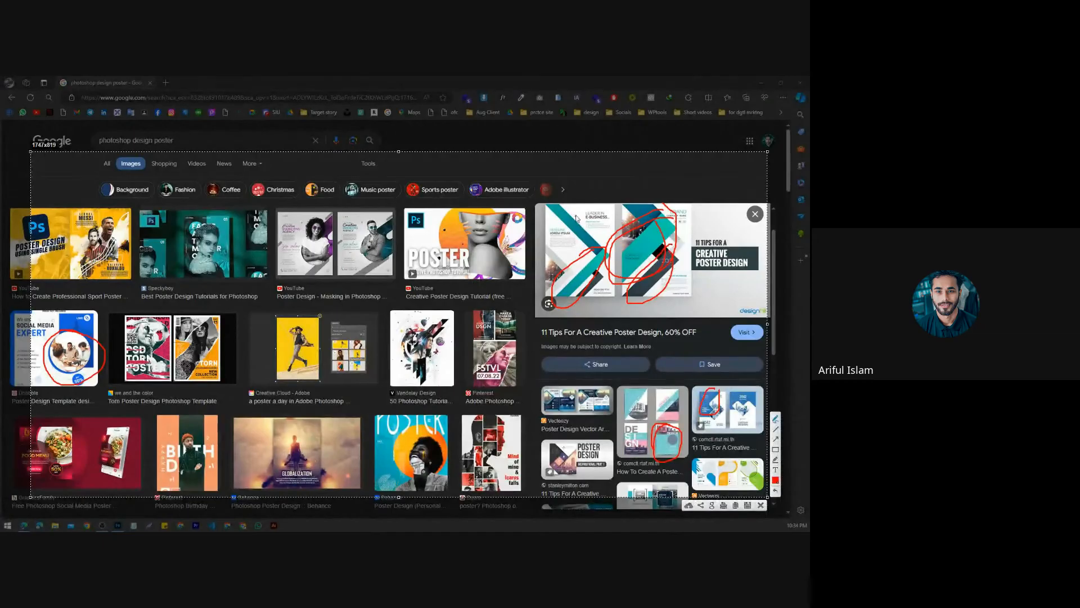
pyautogui.moveTo(577, 218)
pyautogui.mouseDown()
pyautogui.moveTo(557, 207)
pyautogui.moveTo(577, 245)
pyautogui.moveTo(597, 221)
pyautogui.moveTo(569, 207)
pyautogui.mouseUp()
pyautogui.moveTo(371, 263)
pyautogui.mouseDown()
pyautogui.moveTo(360, 277)
pyautogui.moveTo(391, 264)
pyautogui.moveTo(374, 260)
pyautogui.mouseUp()
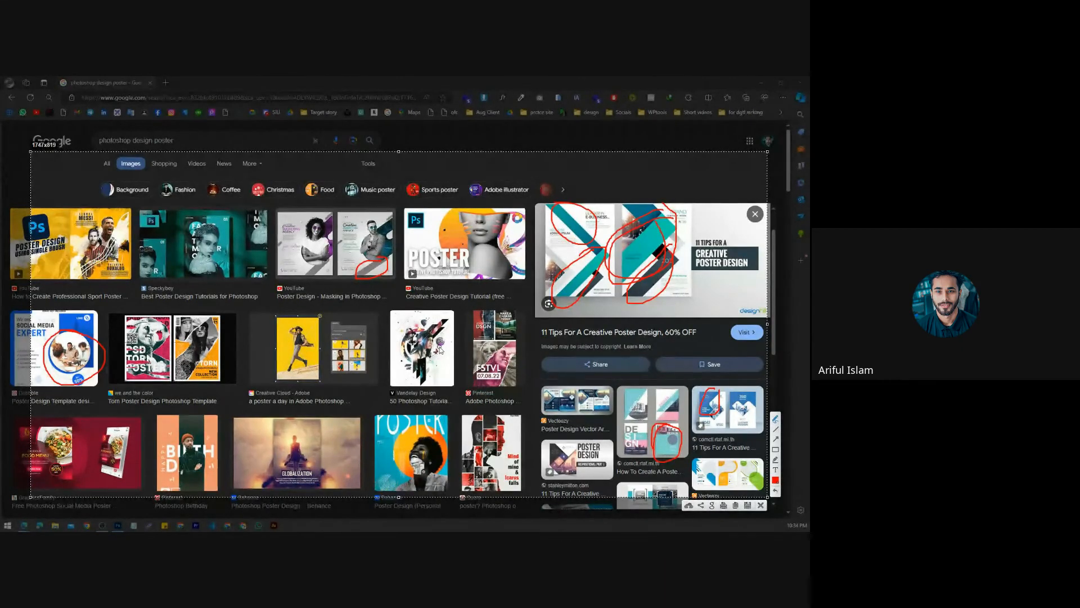
pyautogui.click(761, 505)
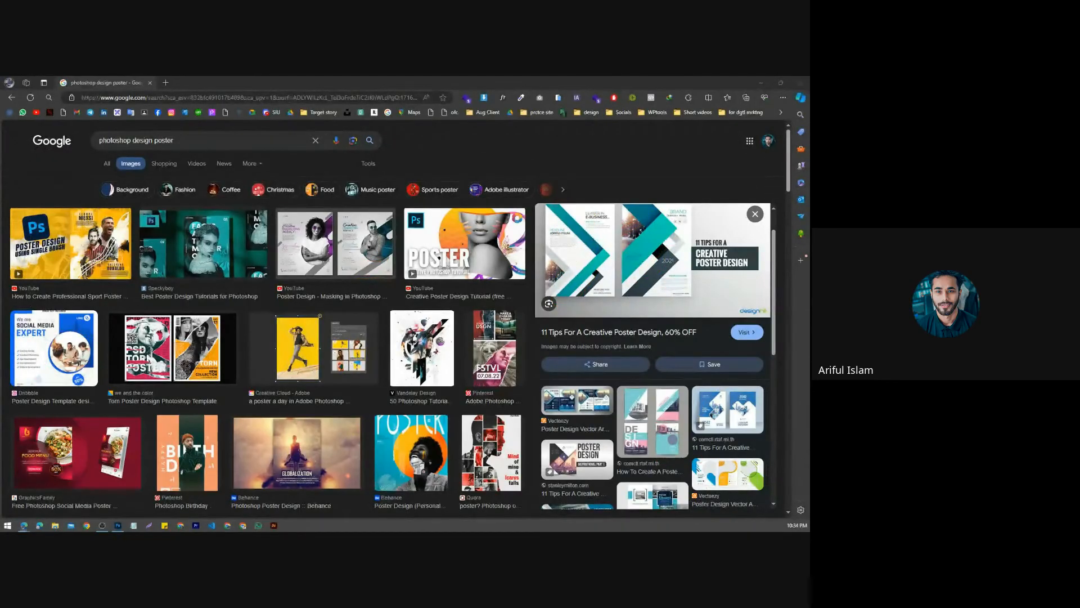
# Step: Look through more of the poster image results for shape-based designs and switch back to Photoshop
pyautogui.scroll(-3, 500, 400)
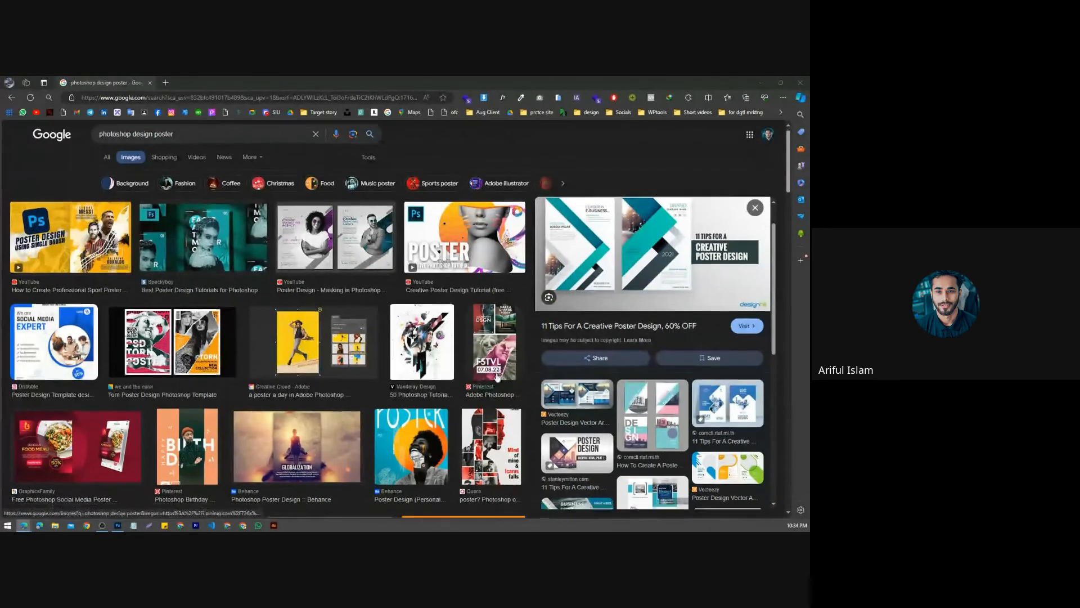
pyautogui.scroll(2, 499, 400)
pyautogui.scroll(-10, 501, 400)
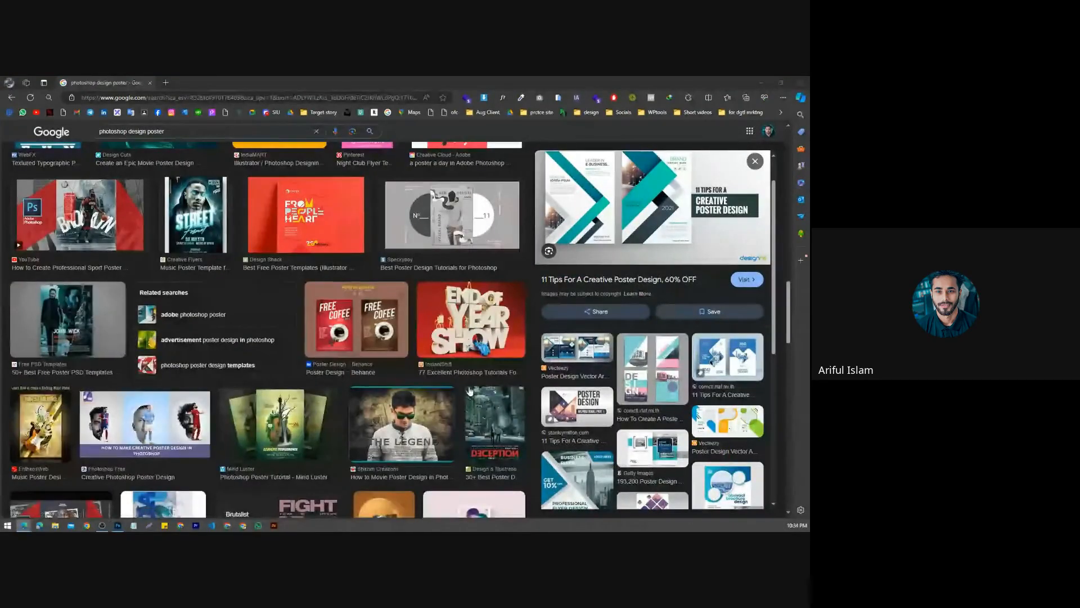
pyautogui.scroll(-3, 385, 422)
pyautogui.hotkey('alt', 'Tab')
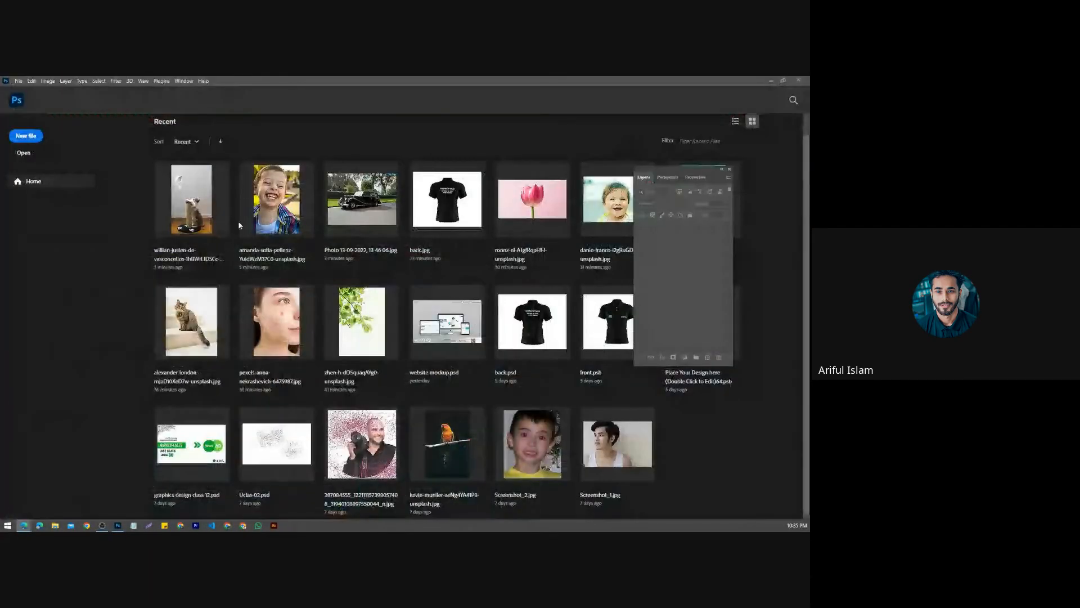
# Step: Collapse the floating Layers panel group and create a new 1024 x 1024 px document at 72 ppi
pyautogui.click(722, 169)
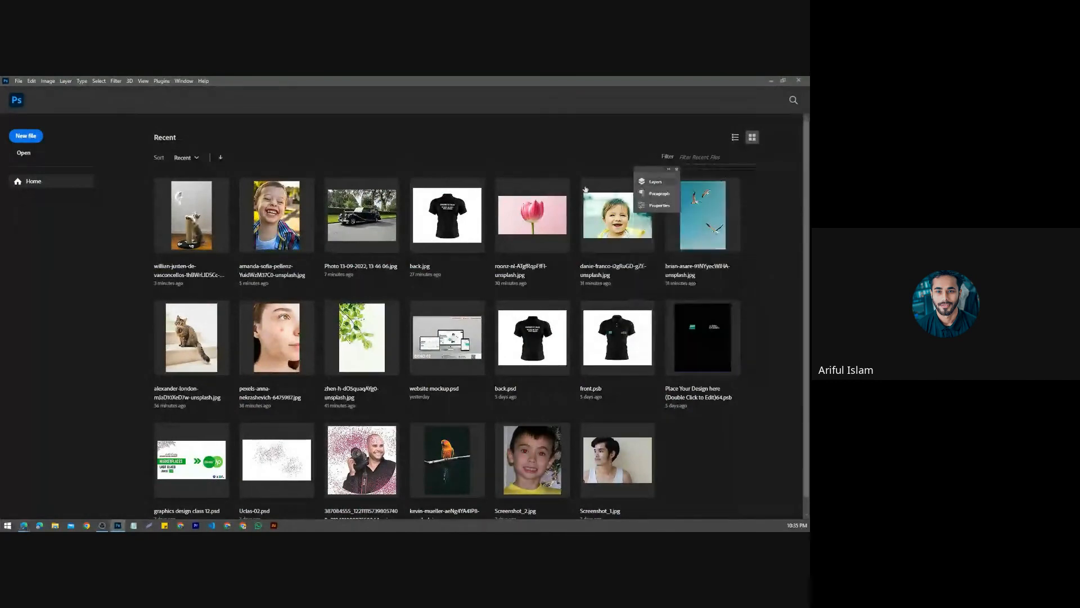
pyautogui.hotkey('alt', 'Tab')
pyautogui.click(25, 136)
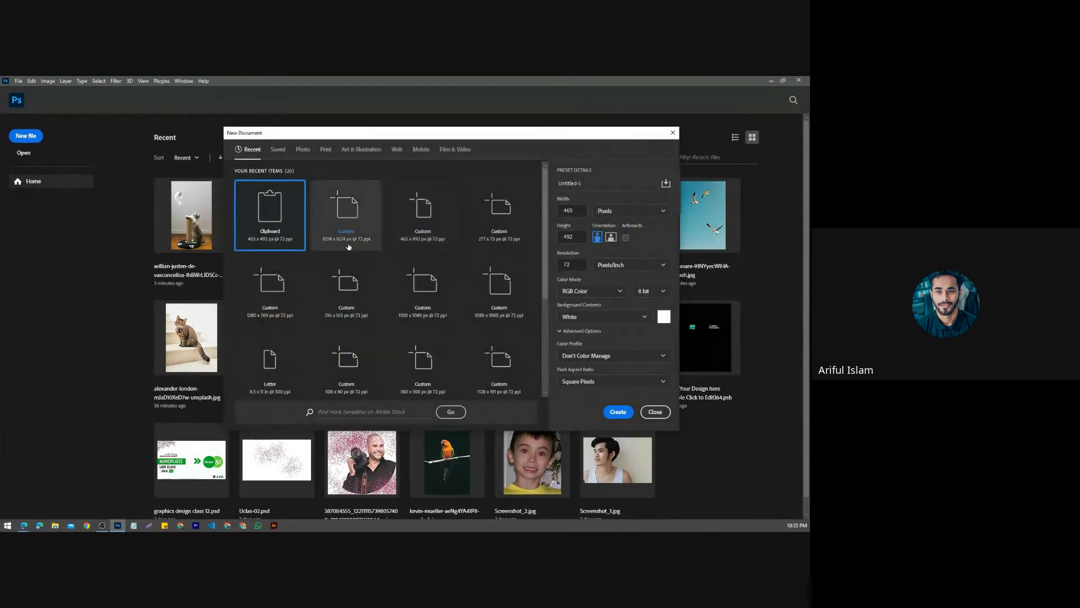
pyautogui.click(346, 217)
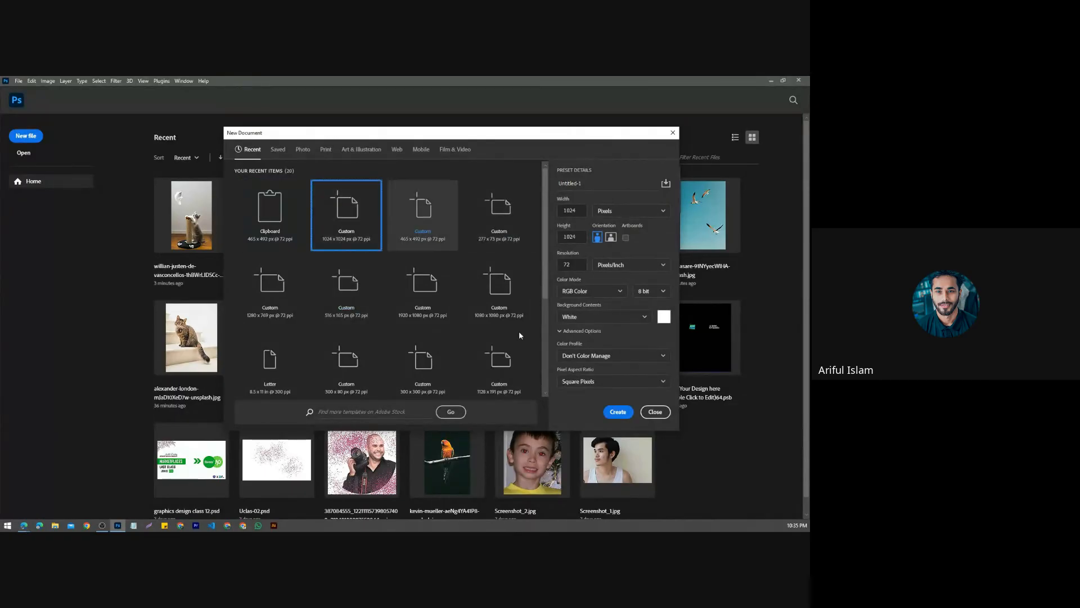
pyautogui.click(618, 412)
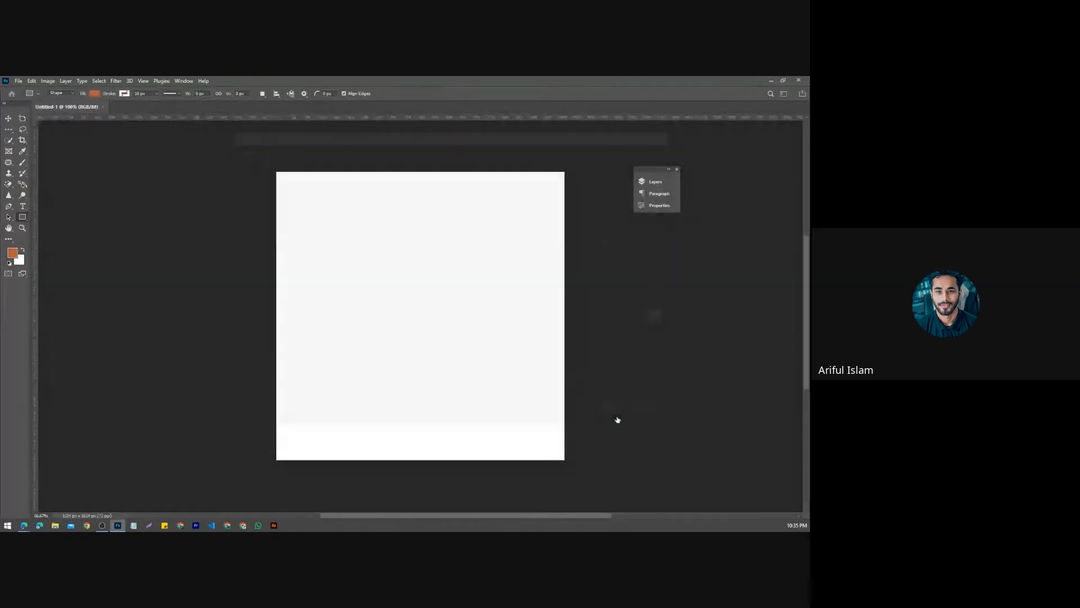
# Step: Look over the shape tools, mark the Rectangle tool's fill, stroke and size options with red boxes on a screenshot, and discard it
pyautogui.rightClick(23, 217)
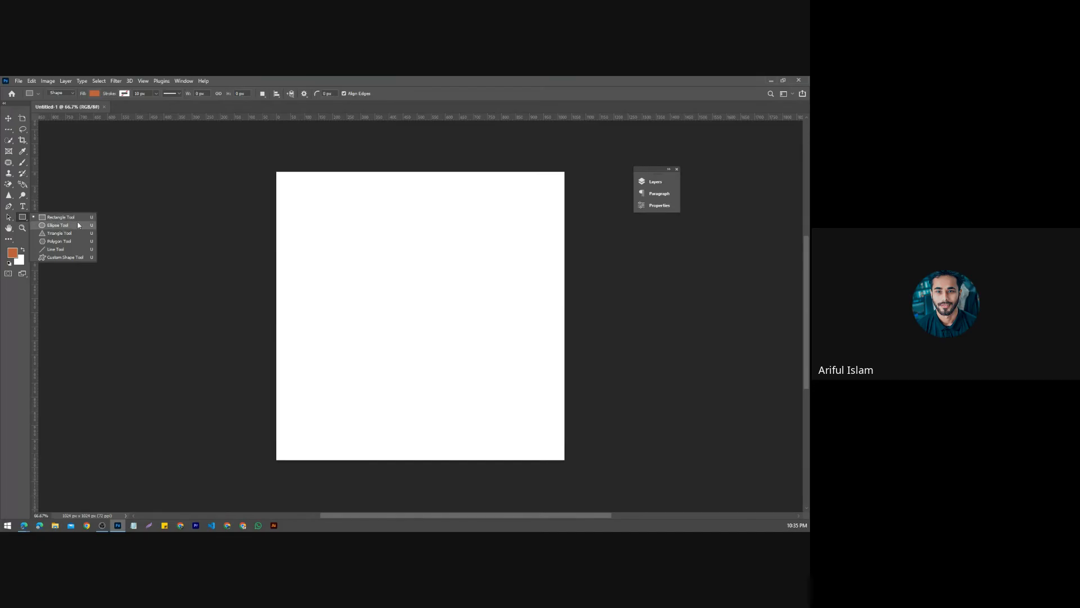
pyautogui.press('Print')
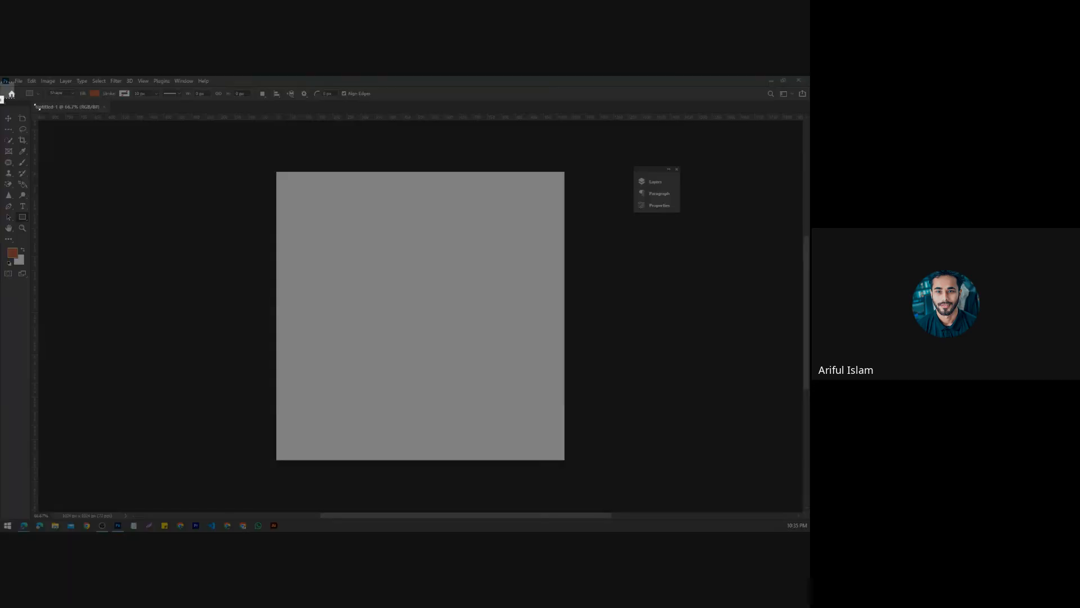
pyautogui.moveTo(1, 81); pyautogui.dragTo(610, 375)
pyautogui.moveTo(451, 341); pyautogui.dragTo(474, 329)
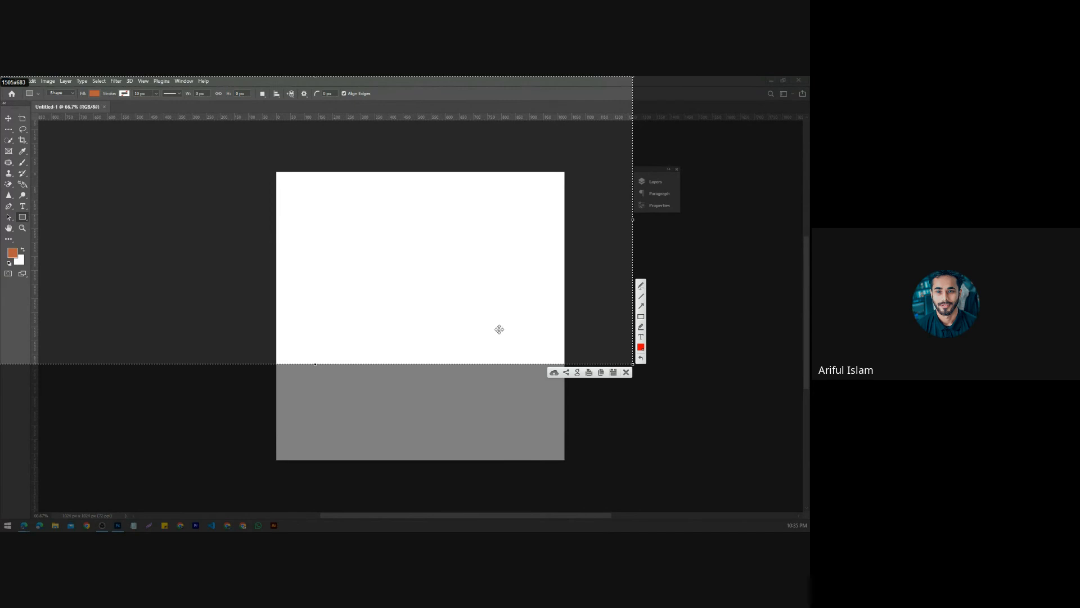
pyautogui.click(641, 316)
pyautogui.moveTo(32, 88); pyautogui.dragTo(444, 105)
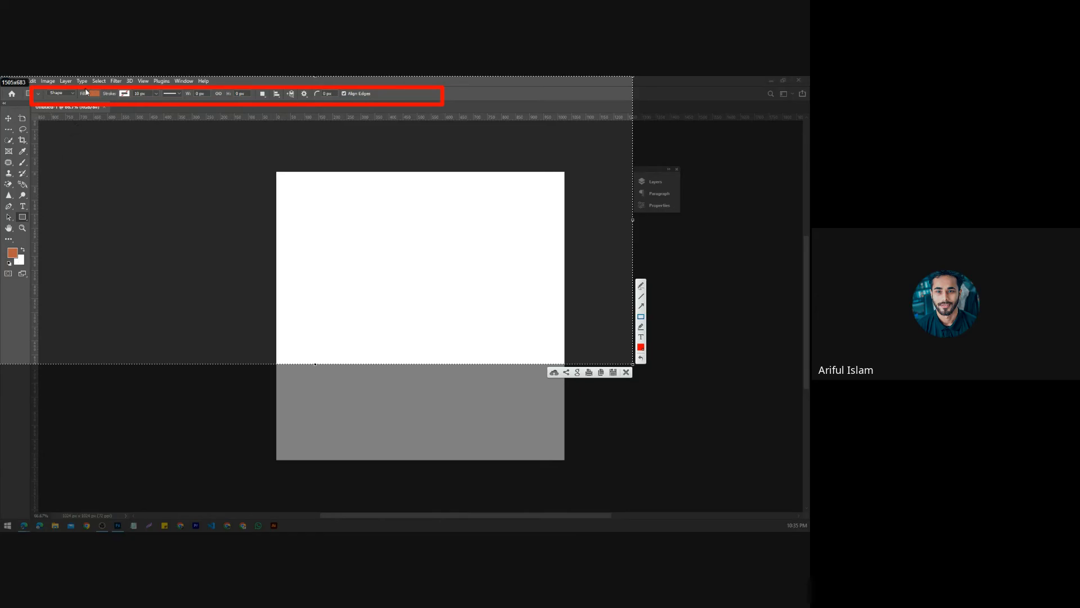
pyautogui.moveTo(85, 88)
pyautogui.mouseDown()
pyautogui.moveTo(77, 103)
pyautogui.moveTo(261, 100)
pyautogui.mouseUp()
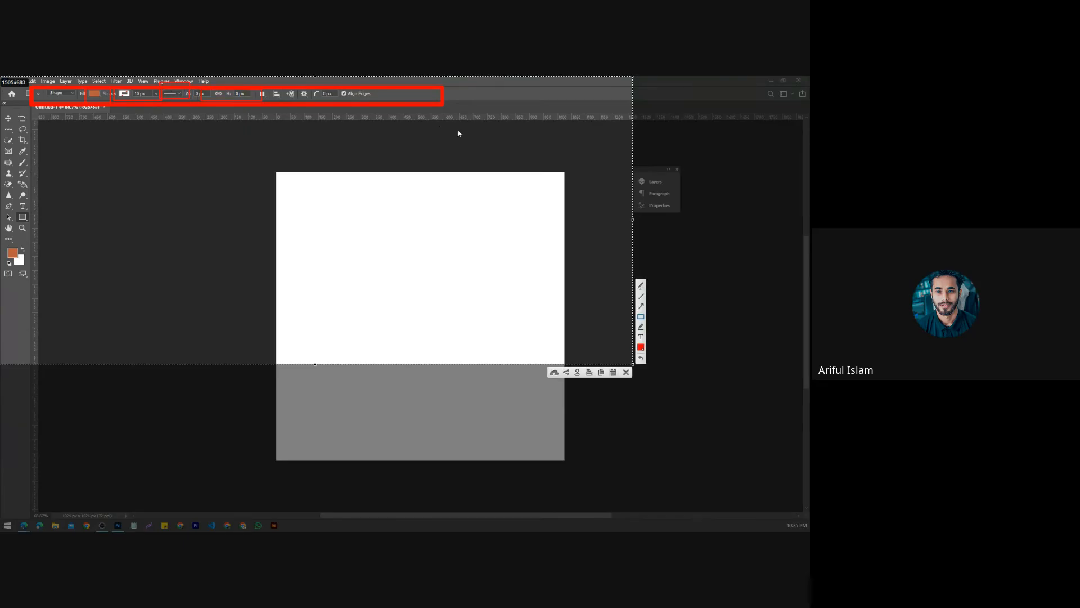
pyautogui.click(626, 371)
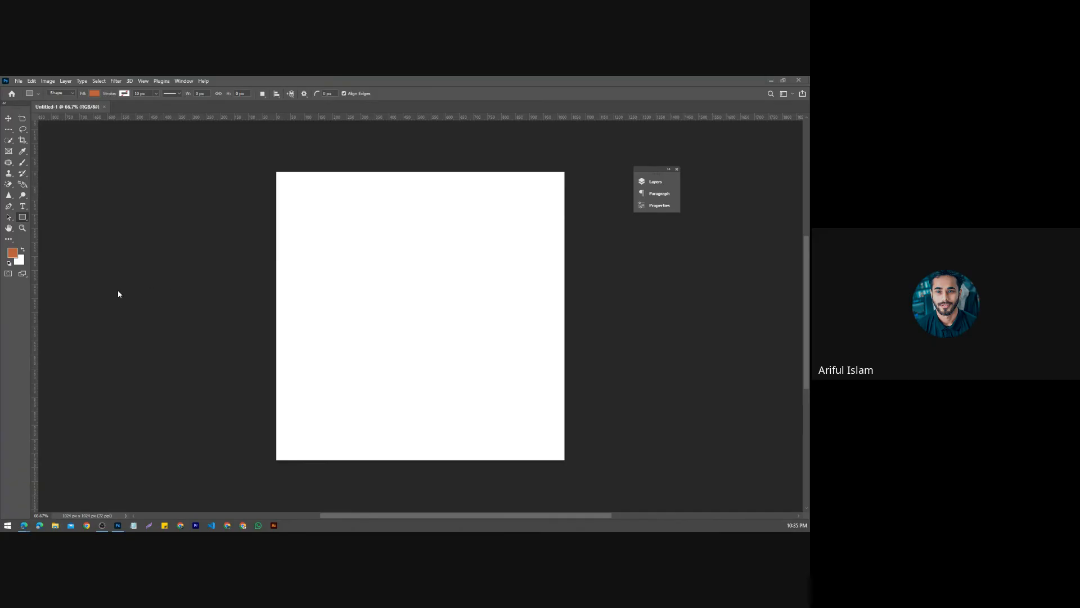
# Step: Draw a tall rectangle about 253 x 684 px on the left part of the canvas with the Rectangle tool
pyautogui.rightClick(23, 219)
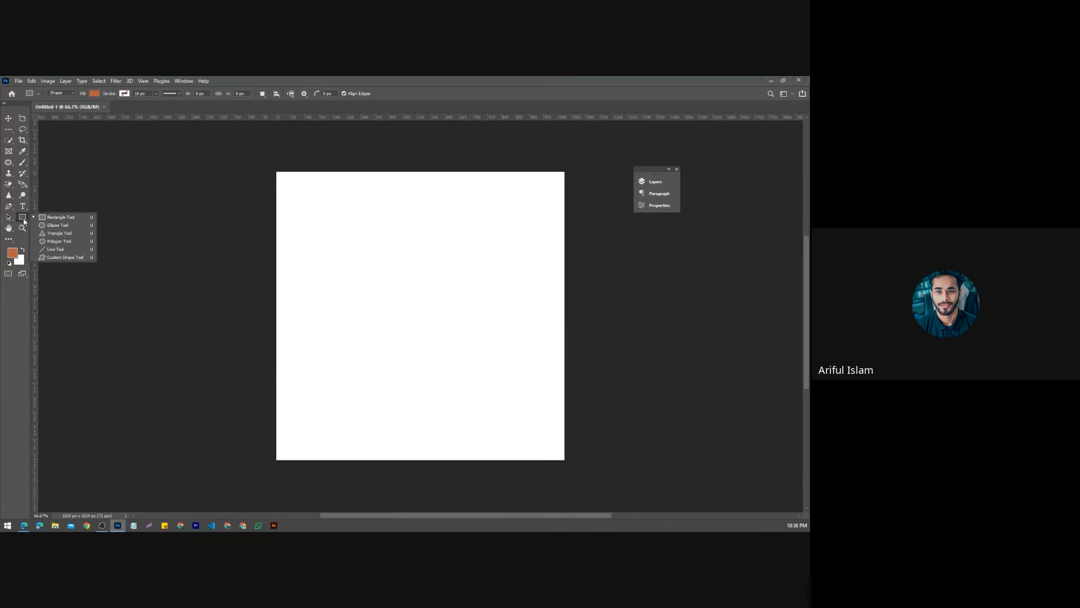
pyautogui.moveTo(309, 196); pyautogui.dragTo(380, 388)
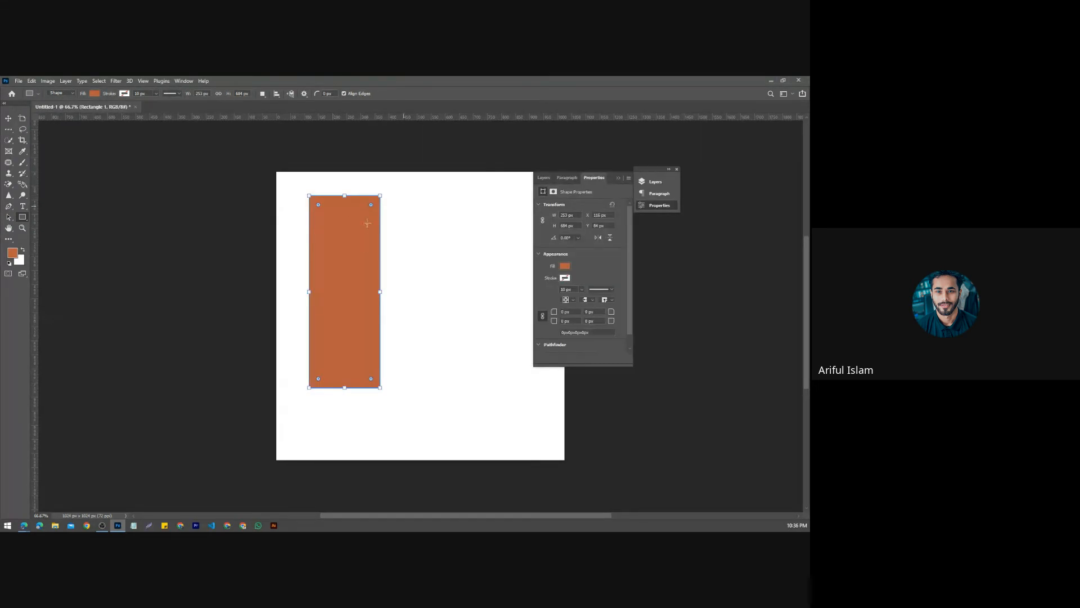
# Step: Set the foreground color to bright blue, hex 0d27ed
pyautogui.click(14, 254)
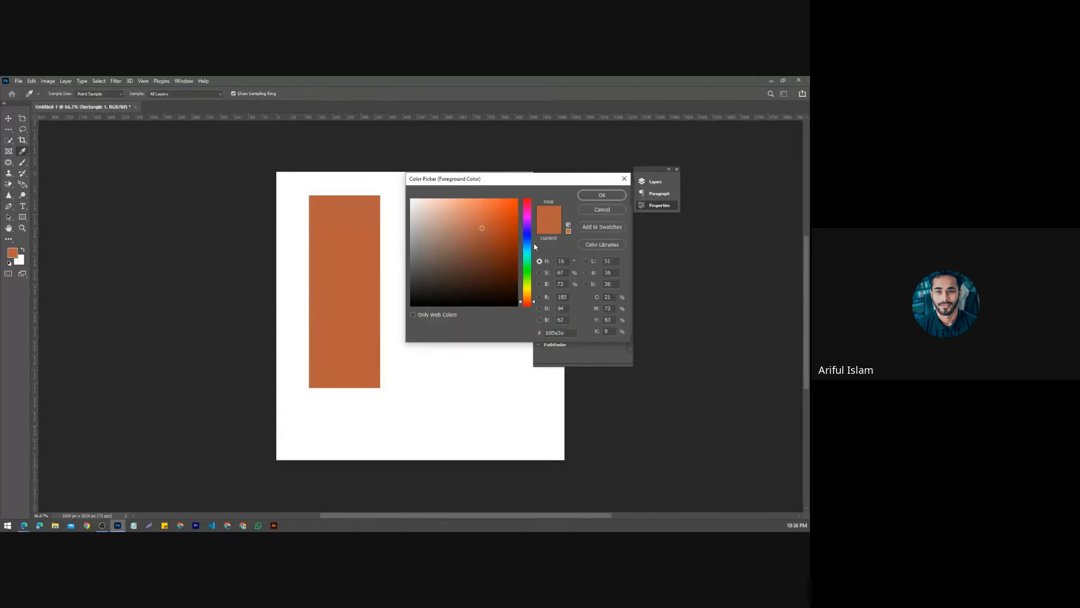
pyautogui.moveTo(534, 246); pyautogui.dragTo(533, 240)
pyautogui.click(512, 206)
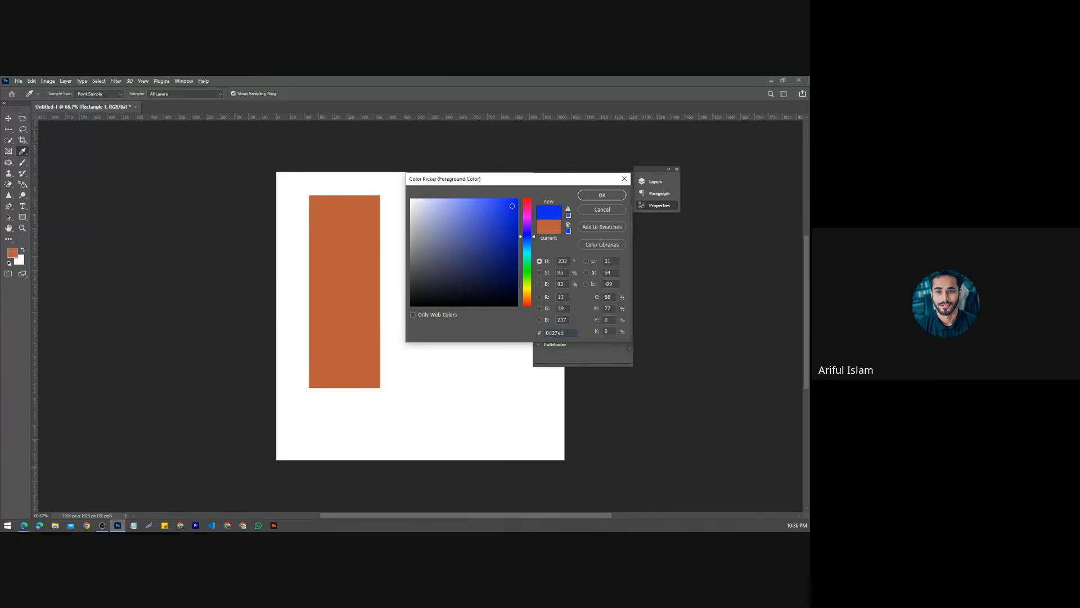
pyautogui.click(602, 195)
# Step: Draw a second rectangle about 296 x 756 px to the right of the first one and delete it
pyautogui.moveTo(392, 194); pyautogui.dragTo(476, 406)
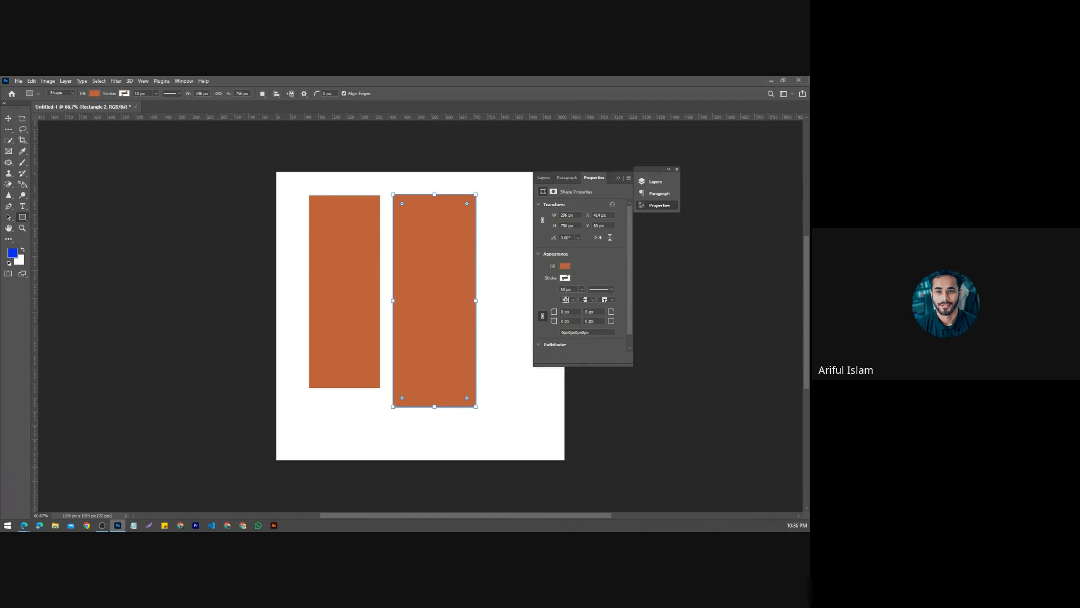
pyautogui.click(8, 118)
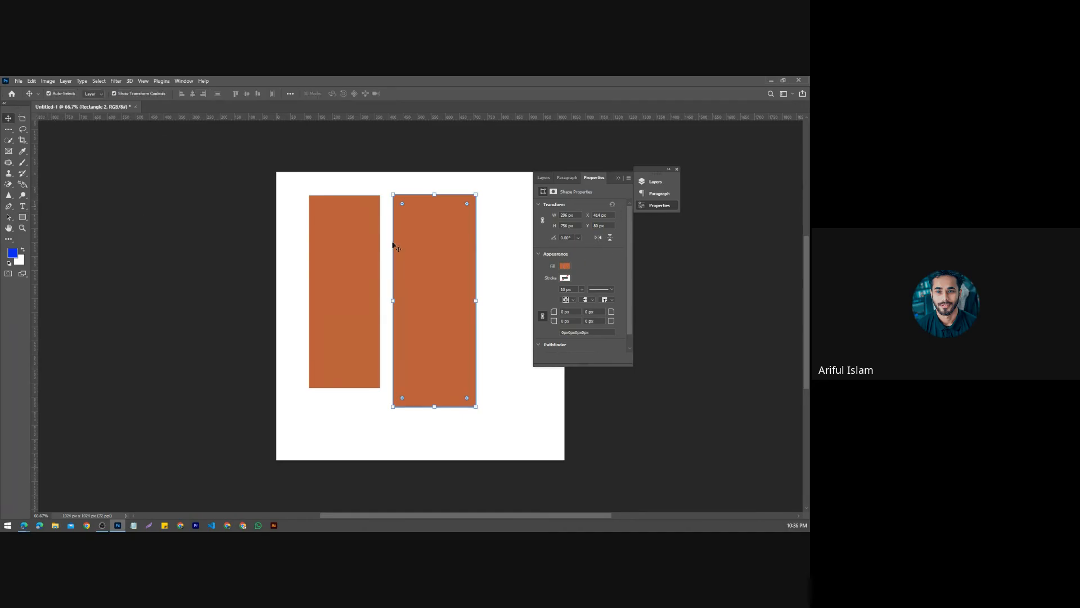
pyautogui.press('Delete')
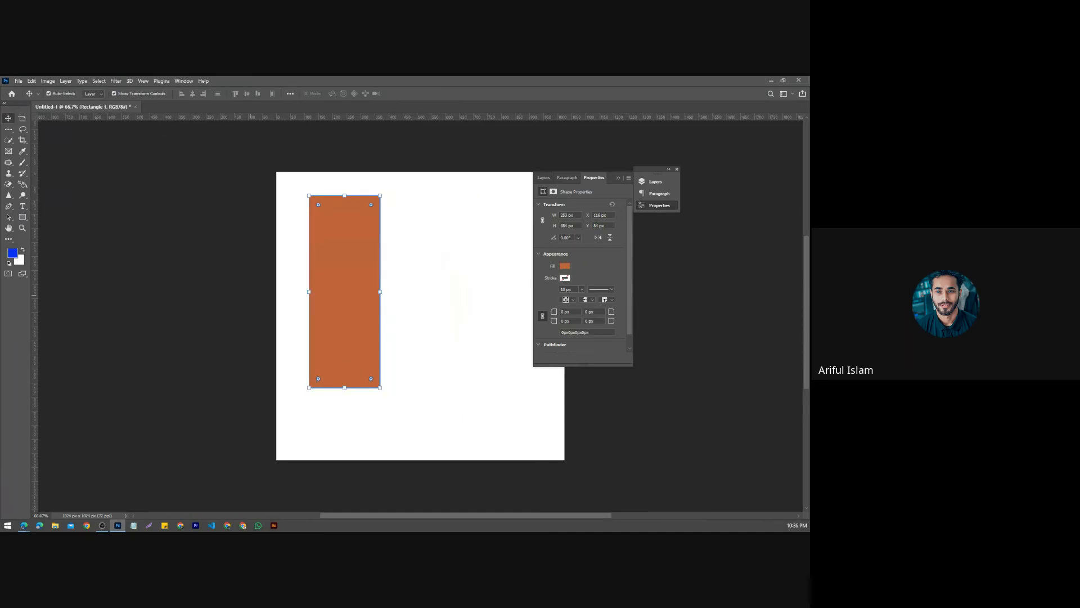
# Step: Draw a second rectangle about 191 x 673 px to the right of the orange one with the Rectangle tool
pyautogui.click(128, 214)
pyautogui.press('u')
pyautogui.moveTo(416, 198); pyautogui.dragTo(471, 388)
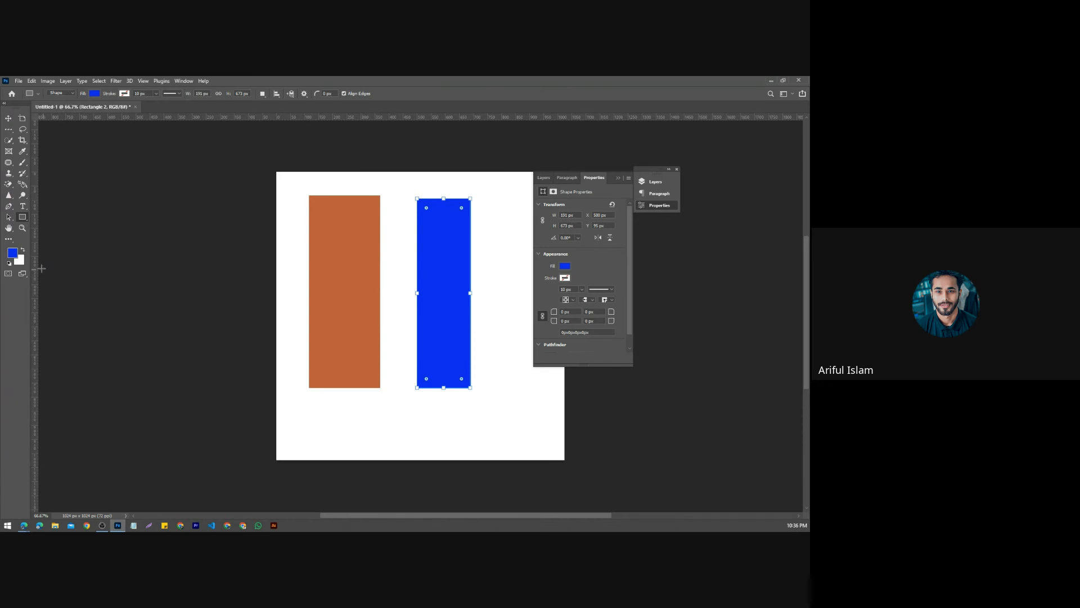
# Step: Set the foreground color to black, hex 000000, with the Rectangle tool active
pyautogui.click(11, 253)
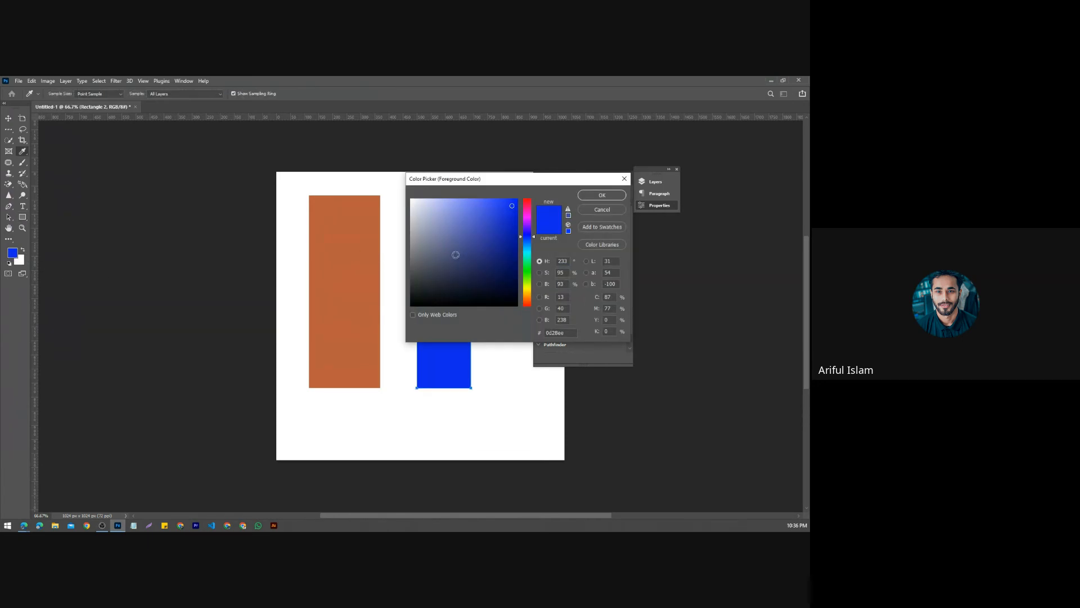
pyautogui.click(410, 305)
pyautogui.click(624, 195)
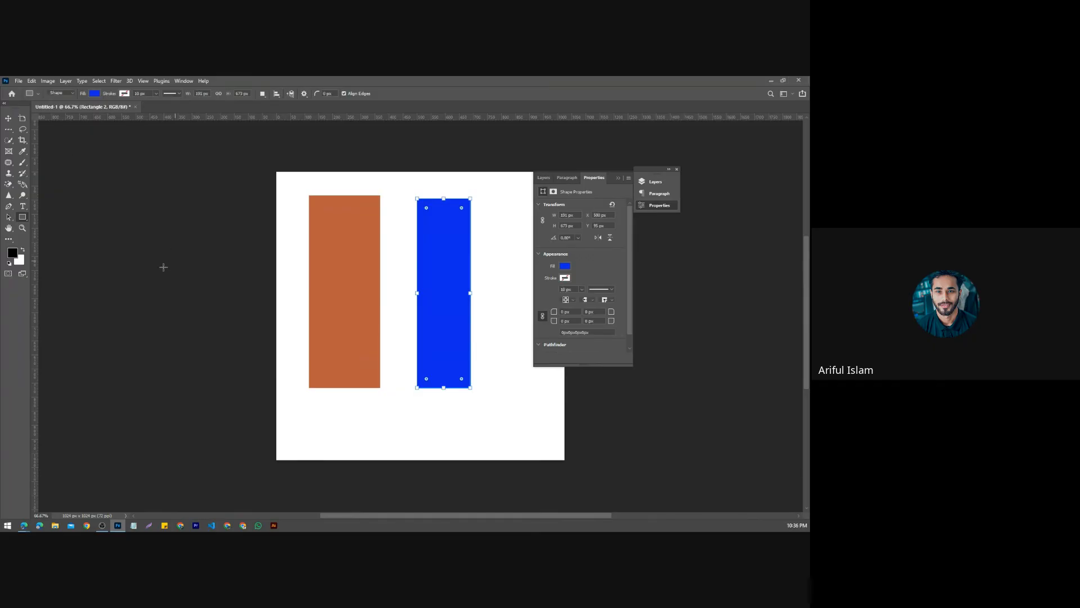
pyautogui.press('v')
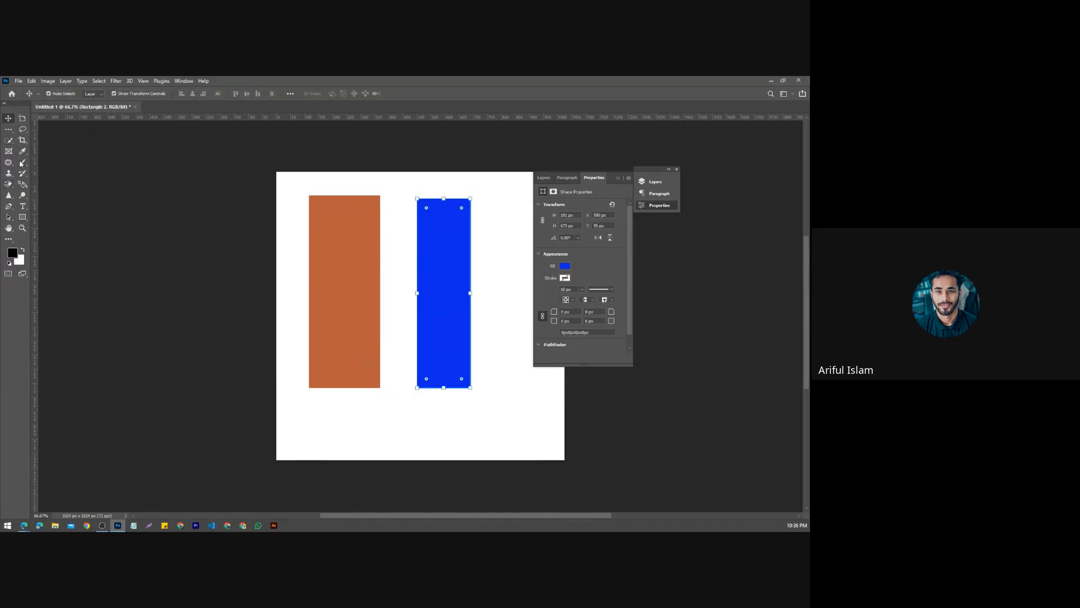
pyautogui.click(23, 217)
pyautogui.click(11, 254)
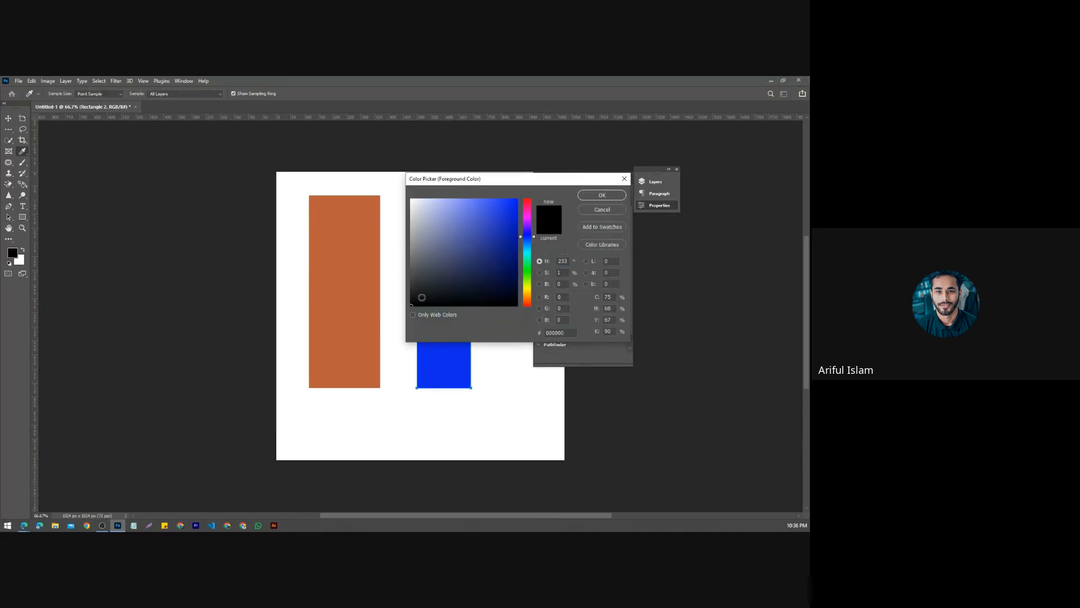
pyautogui.click(600, 195)
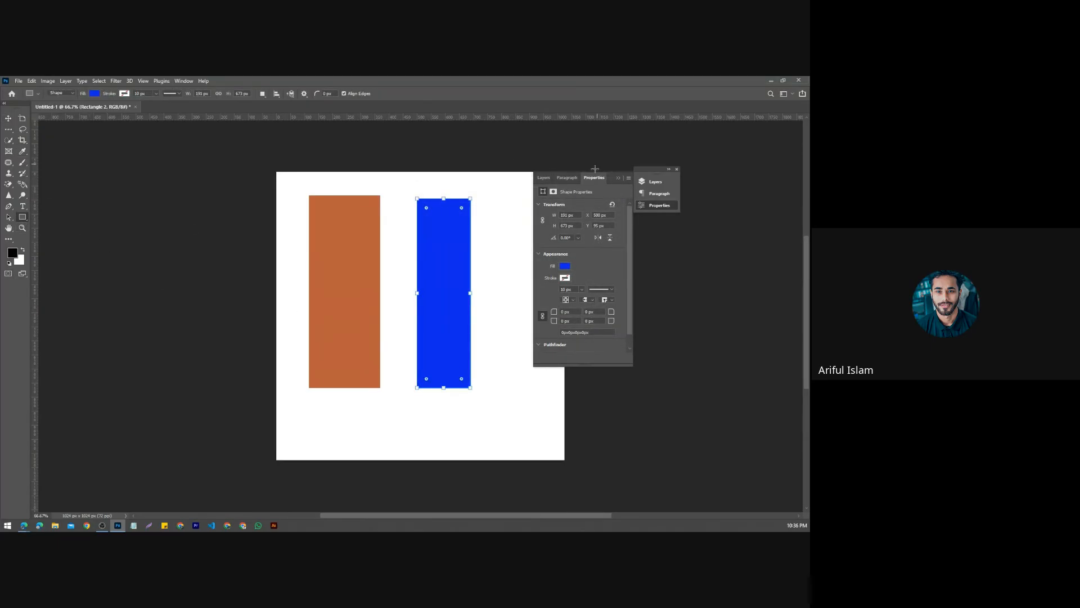
# Step: Draw rectangles of about 39 x 690 px beside the blue one and 141 x 490 px at the canvas's left edge, and undo both
pyautogui.moveTo(499, 206); pyautogui.dragTo(510, 401)
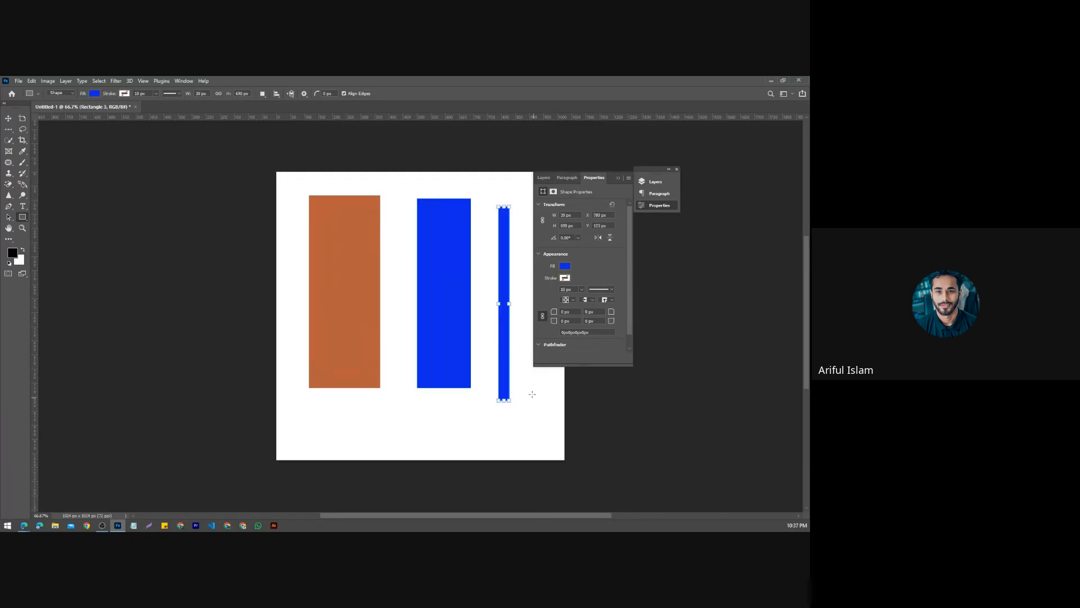
pyautogui.moveTo(271, 224); pyautogui.dragTo(309, 363)
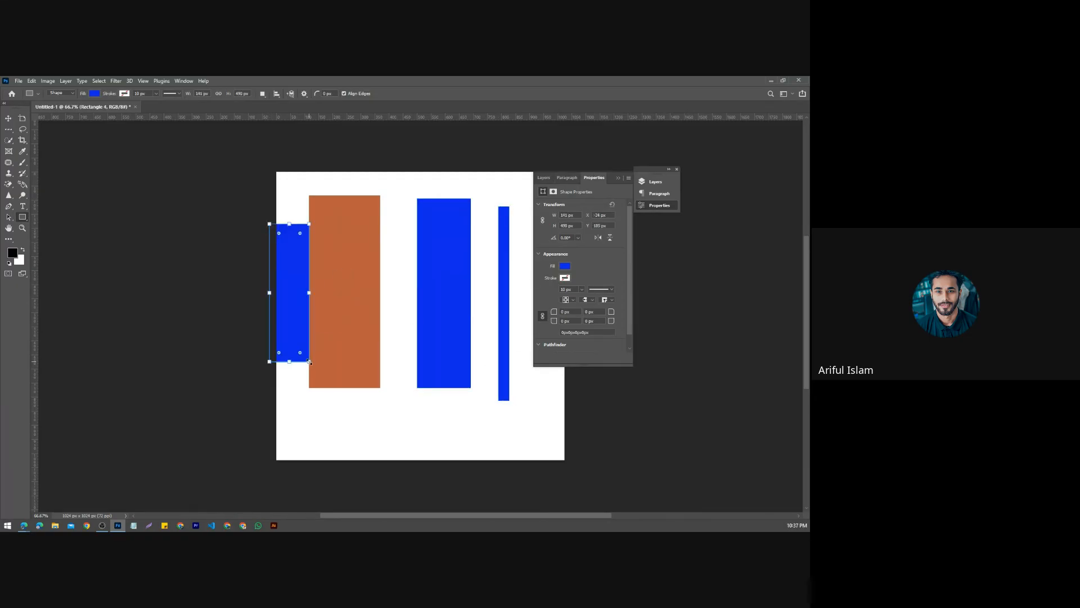
pyautogui.hotkey('ctrl', 'z')
pyautogui.hotkey('ctrl', 'z')
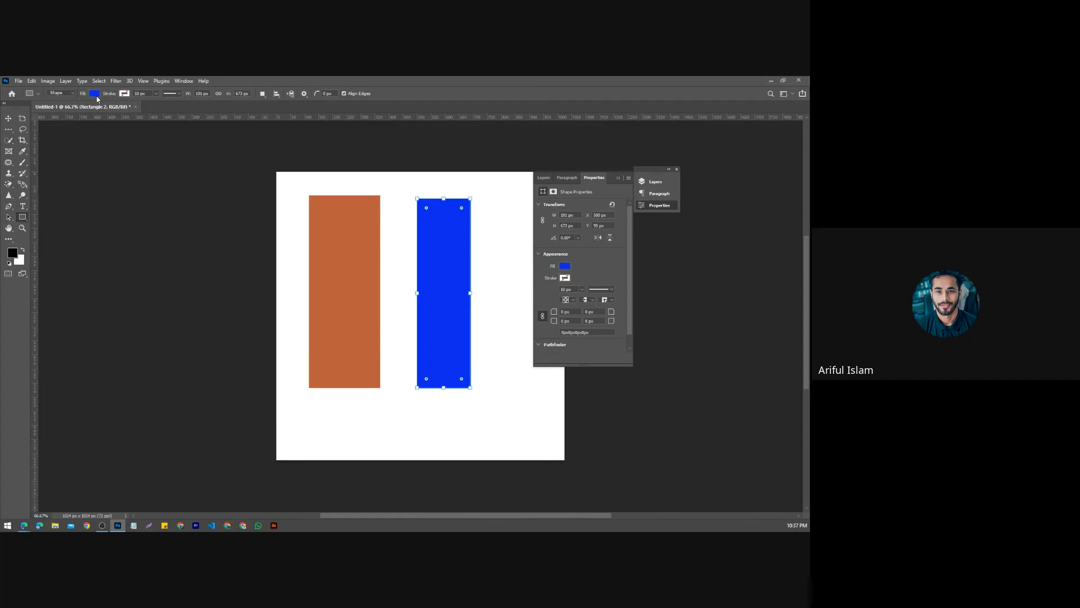
# Step: Check the foreground color in the Color Picker and switch to the Move tool
pyautogui.click(8, 119)
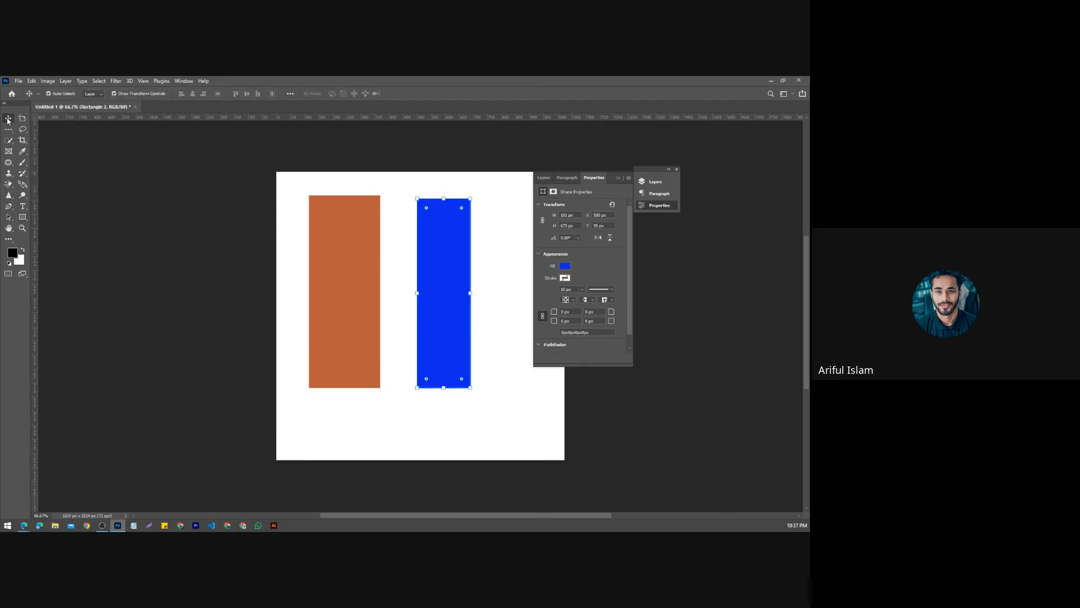
pyautogui.click(13, 253)
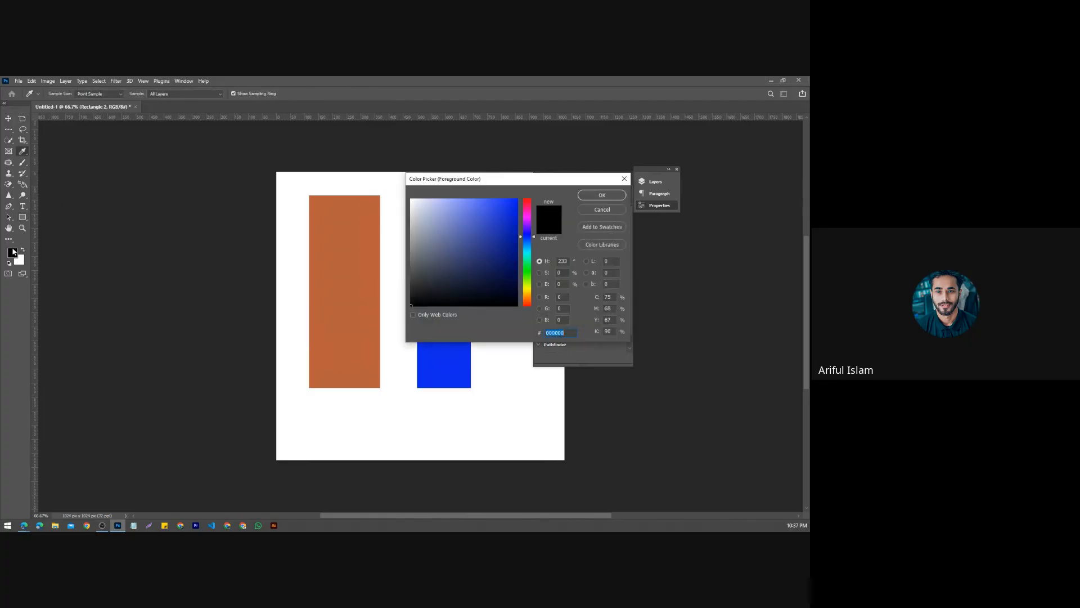
pyautogui.click(602, 194)
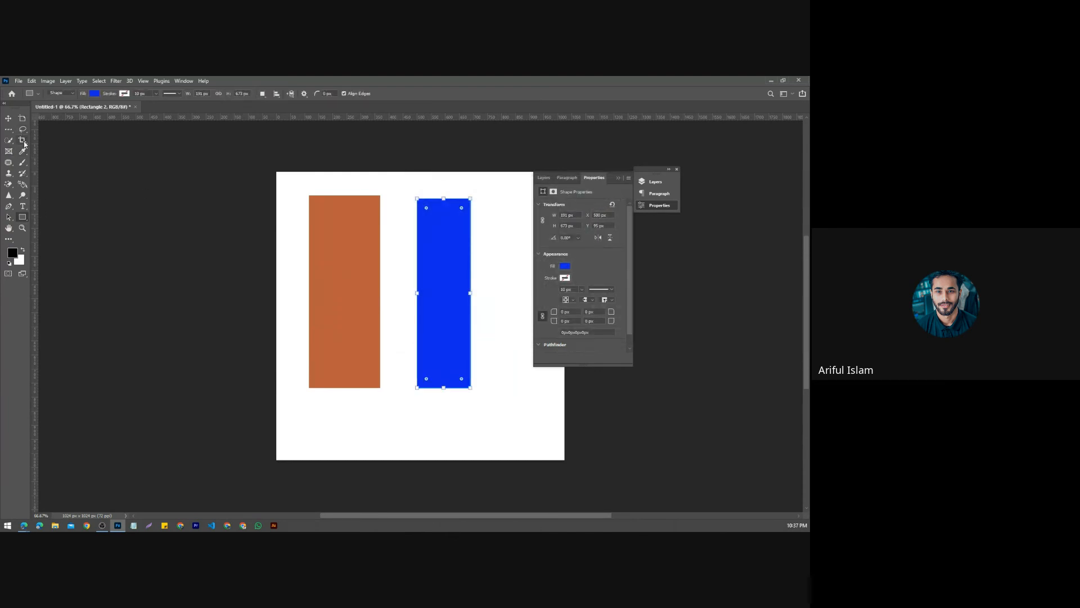
pyautogui.click(8, 118)
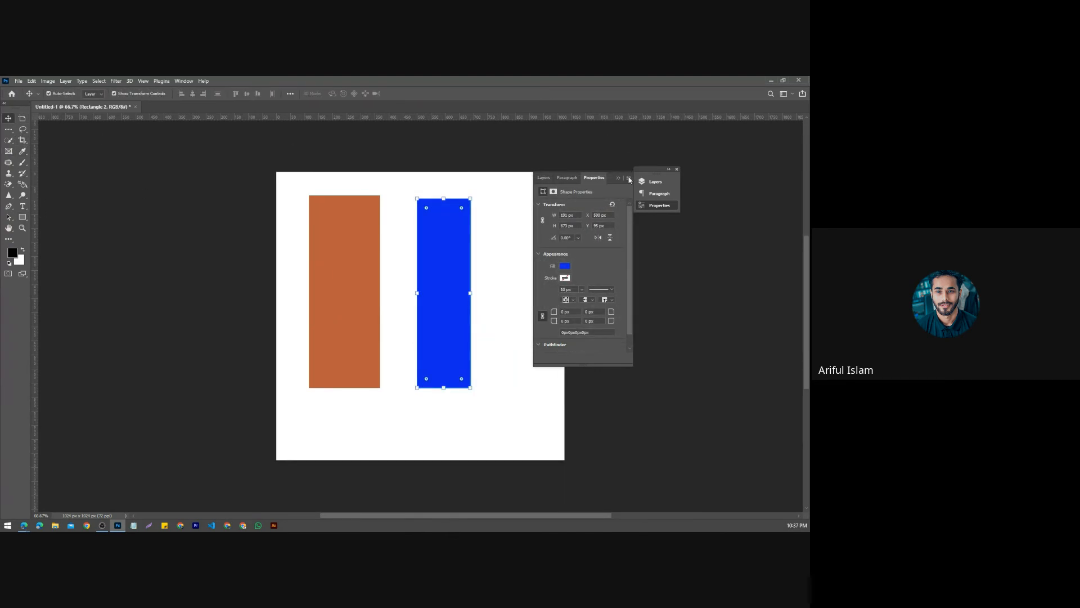
# Step: Close the floating panel group and show the Layers panel again
pyautogui.click(677, 170)
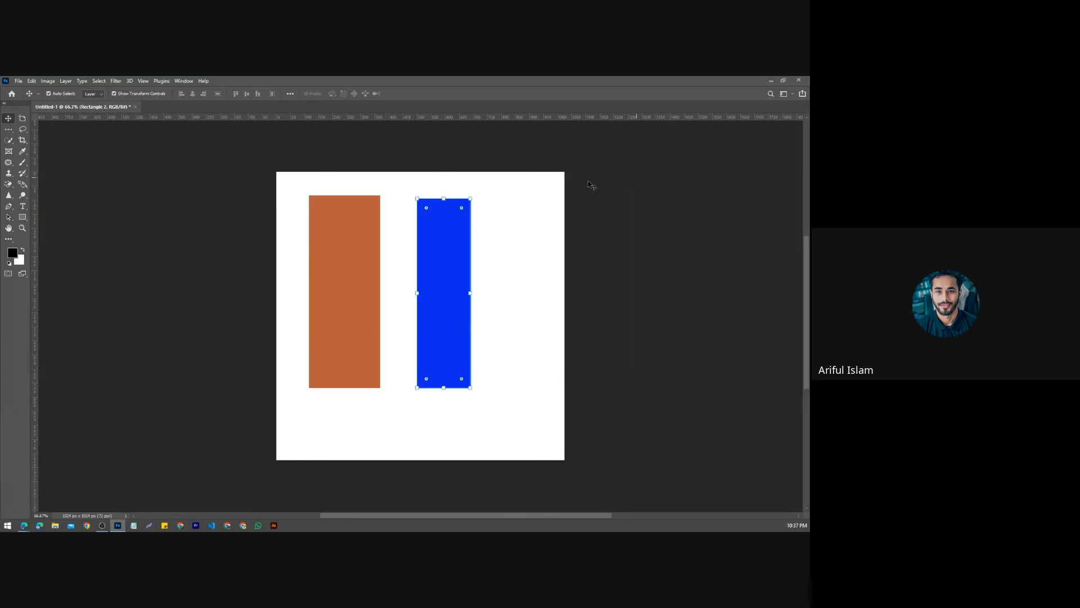
pyautogui.click(183, 81)
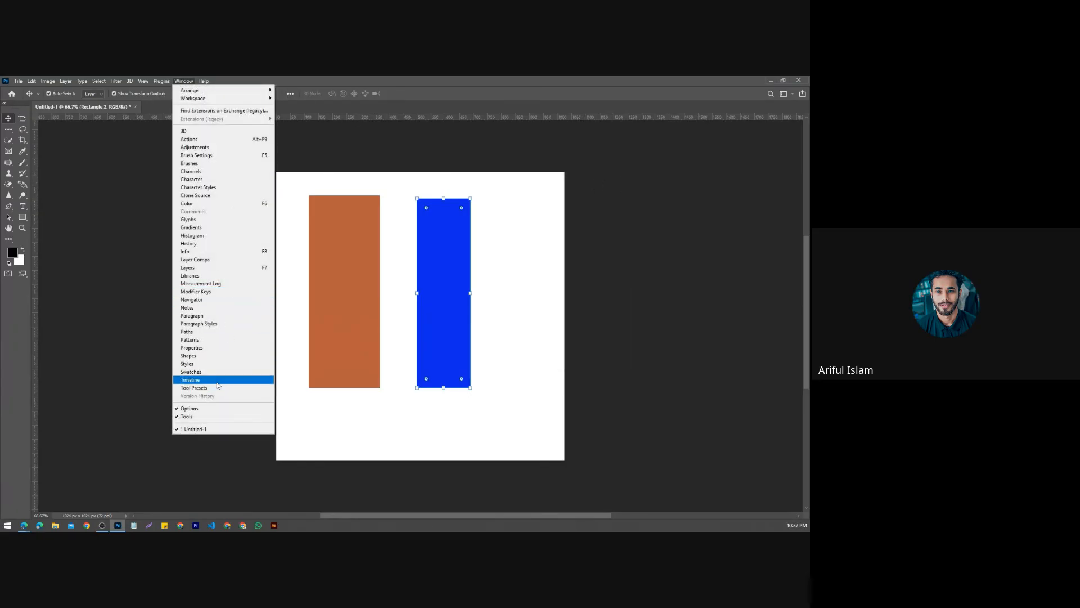
pyautogui.click(213, 267)
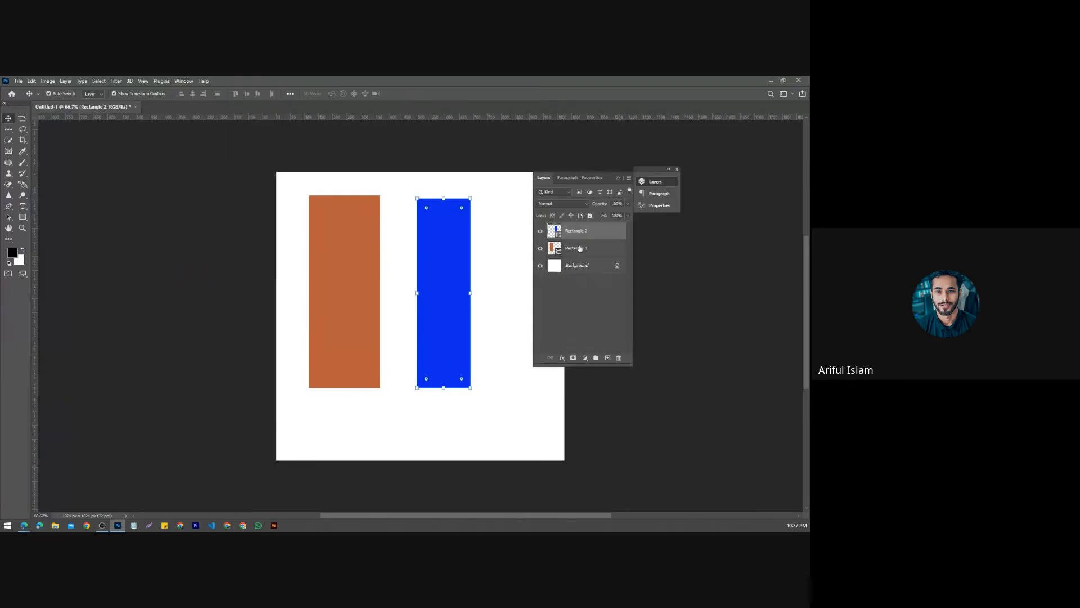
# Step: Draw a third rectangle about 155 x 850 px to the right of the blue one
pyautogui.click(24, 218)
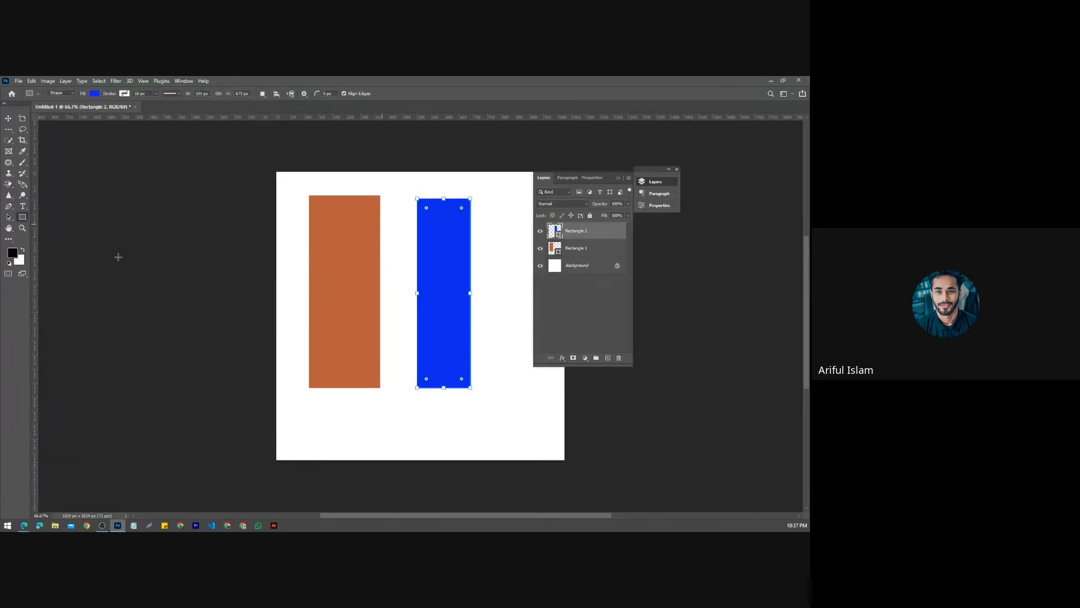
pyautogui.moveTo(490, 201); pyautogui.dragTo(533, 439)
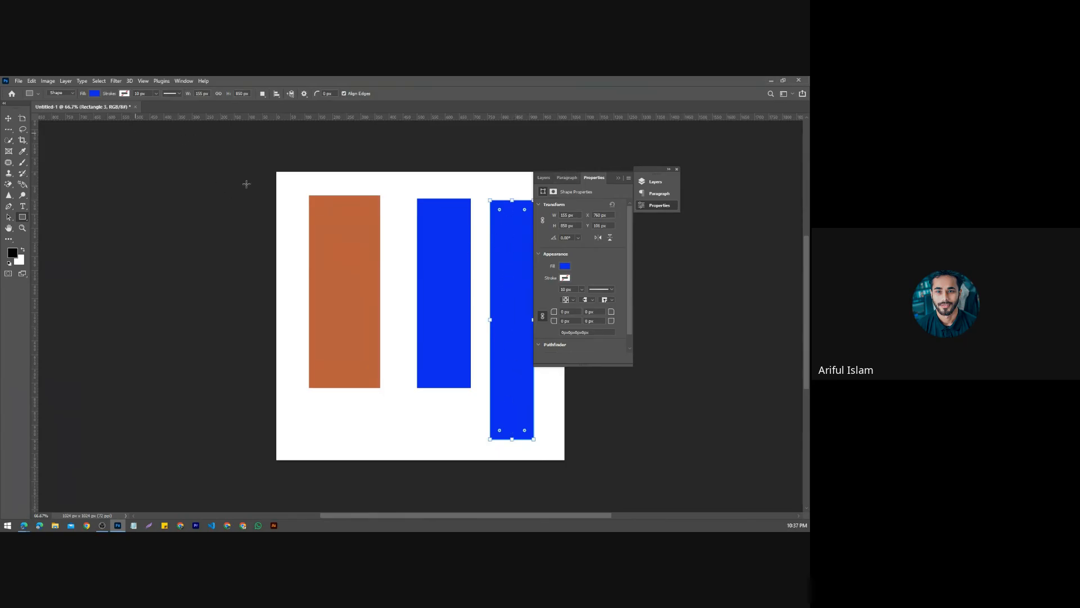
# Step: Try black and red from the recently used colors as the third rectangle's fill
pyautogui.click(94, 99)
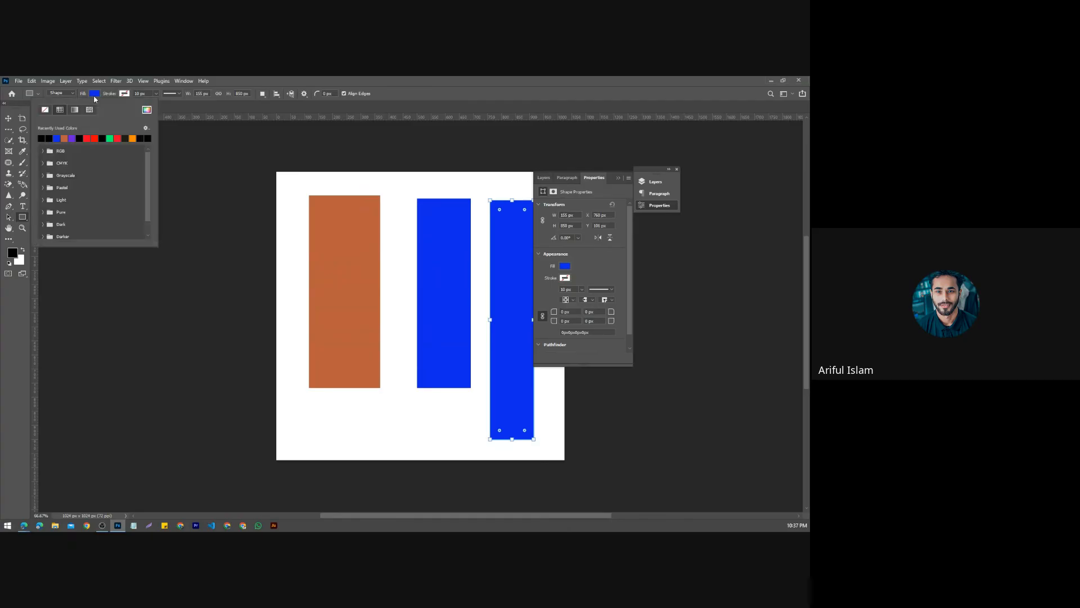
pyautogui.click(97, 98)
pyautogui.click(96, 97)
pyautogui.click(50, 138)
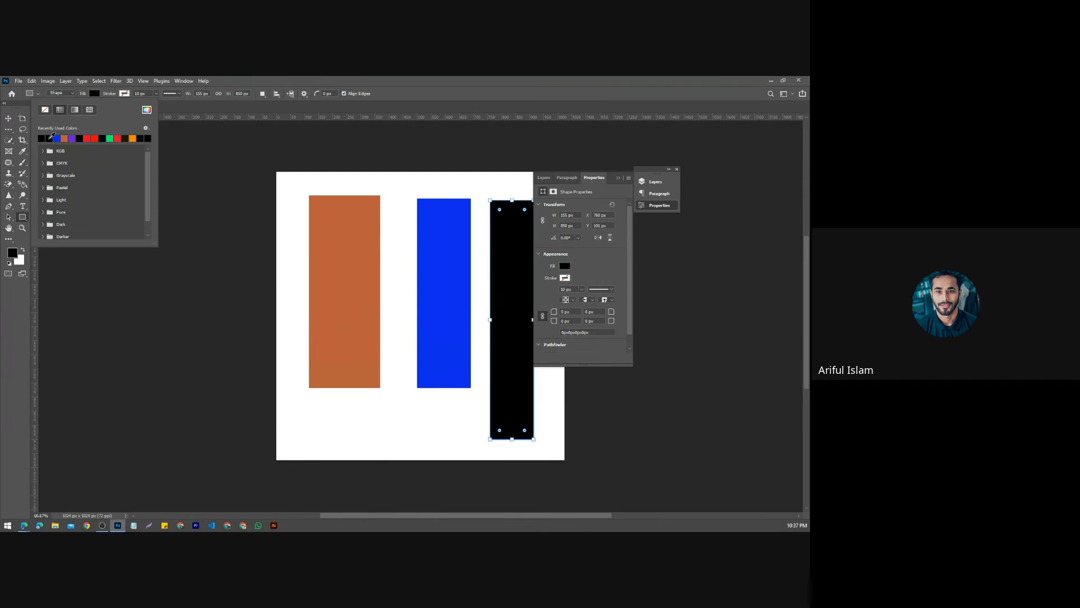
pyautogui.click(118, 138)
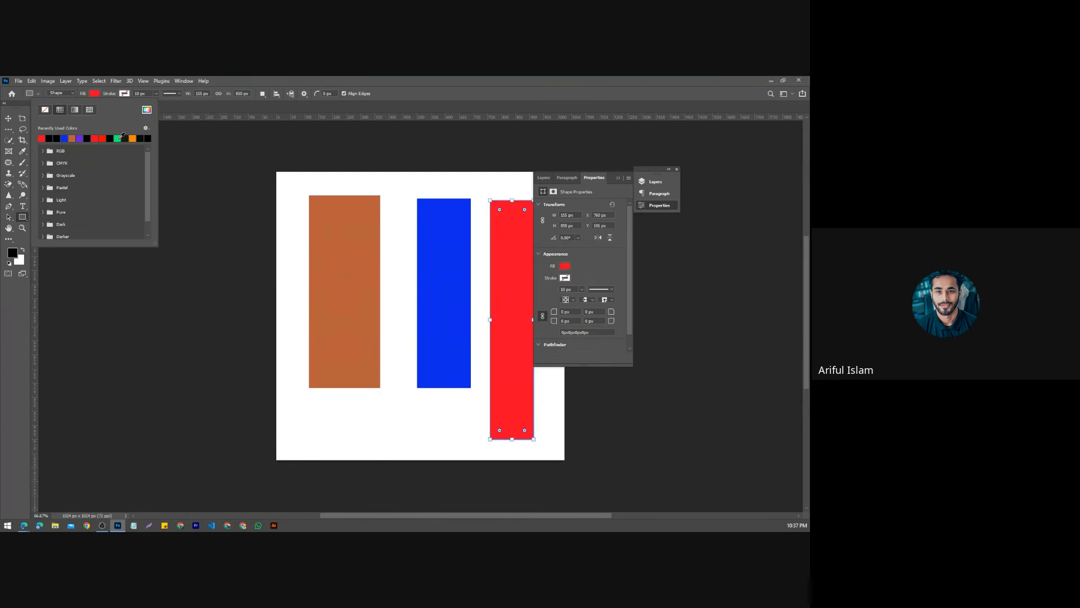
# Step: Open the Color Picker for the third rectangle's fill, switch to the browser and search Google for purple color code
pyautogui.click(147, 110)
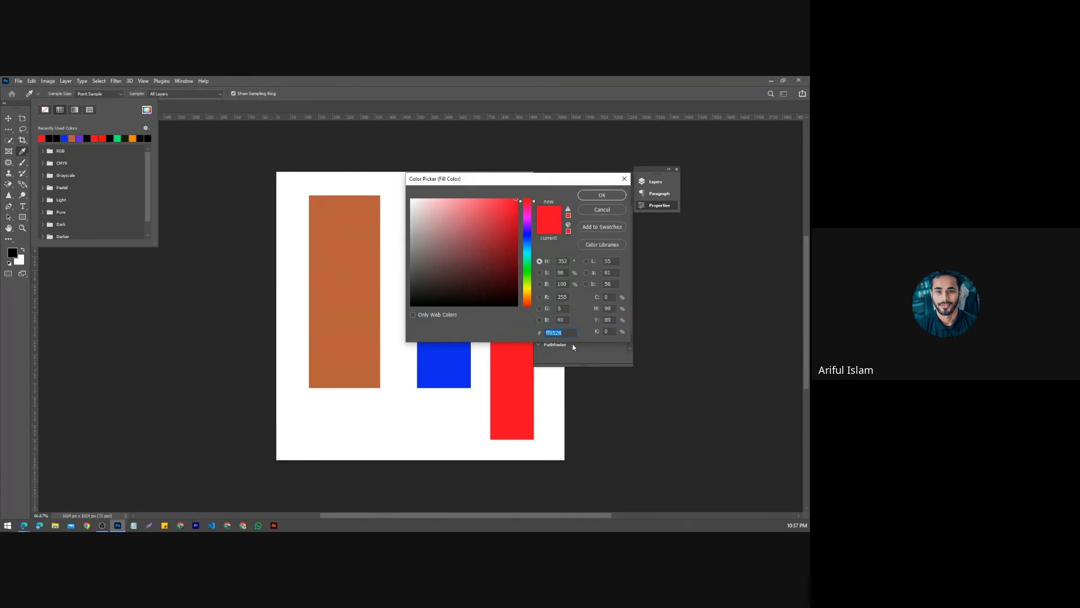
pyautogui.hotkey('alt', 'Tab')
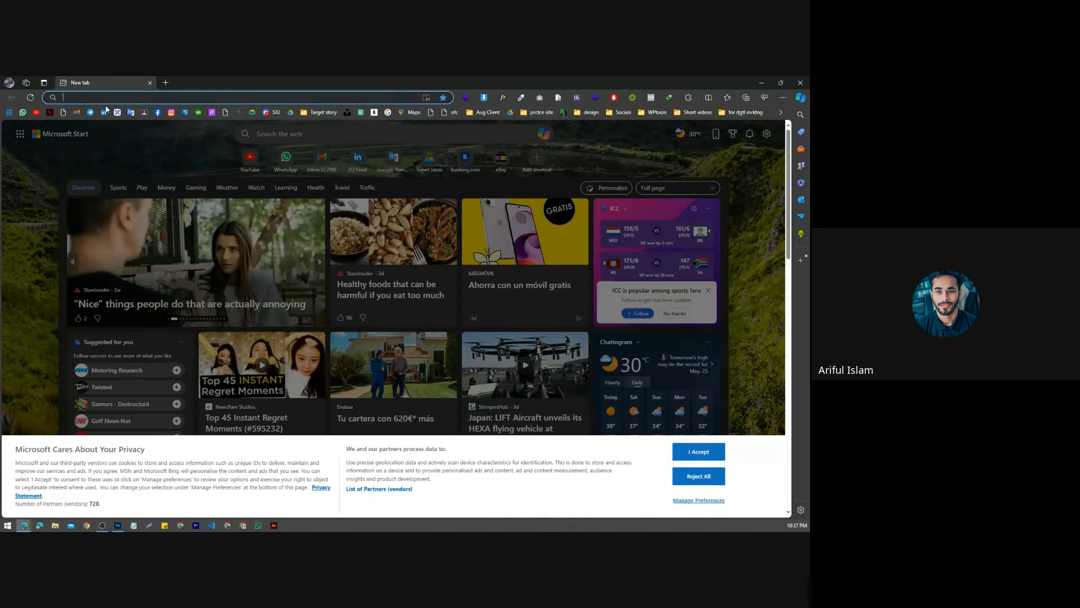
pyautogui.write('peu')
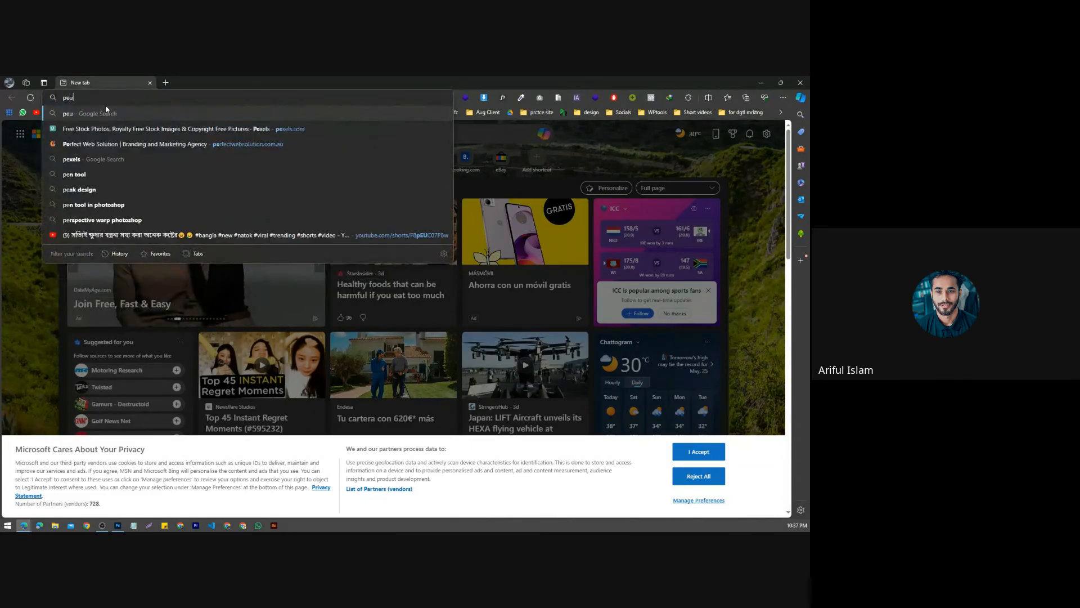
pyautogui.write('rp')
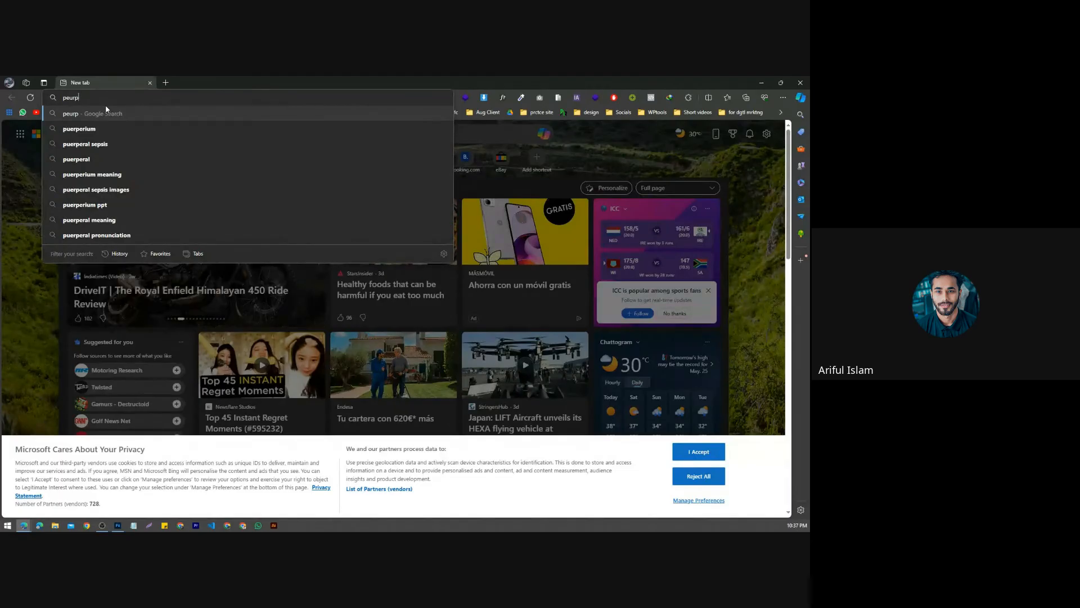
pyautogui.write('le color')
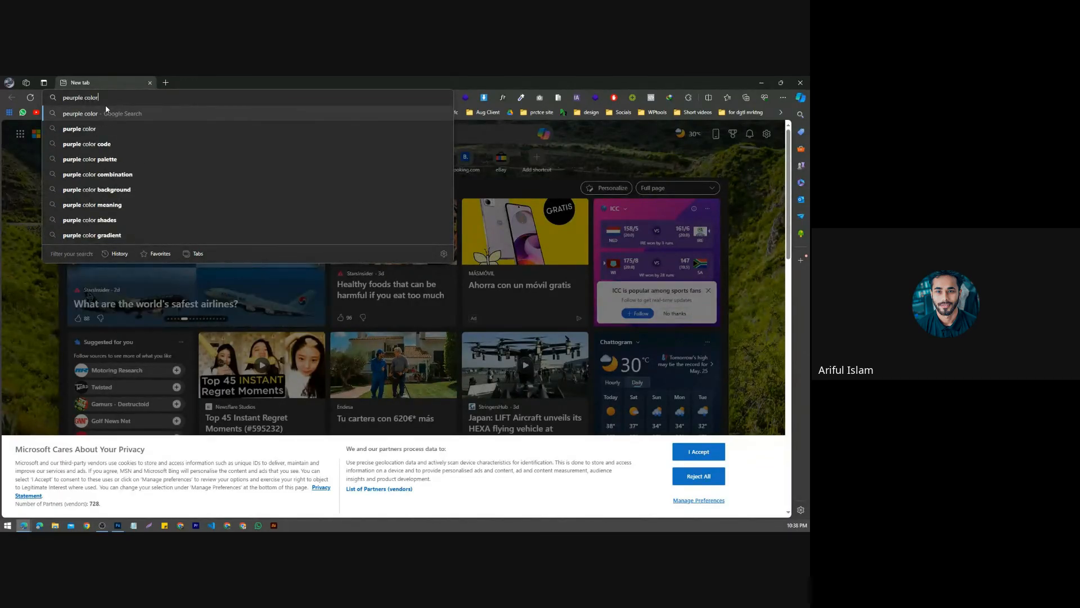
pyautogui.press('Return')
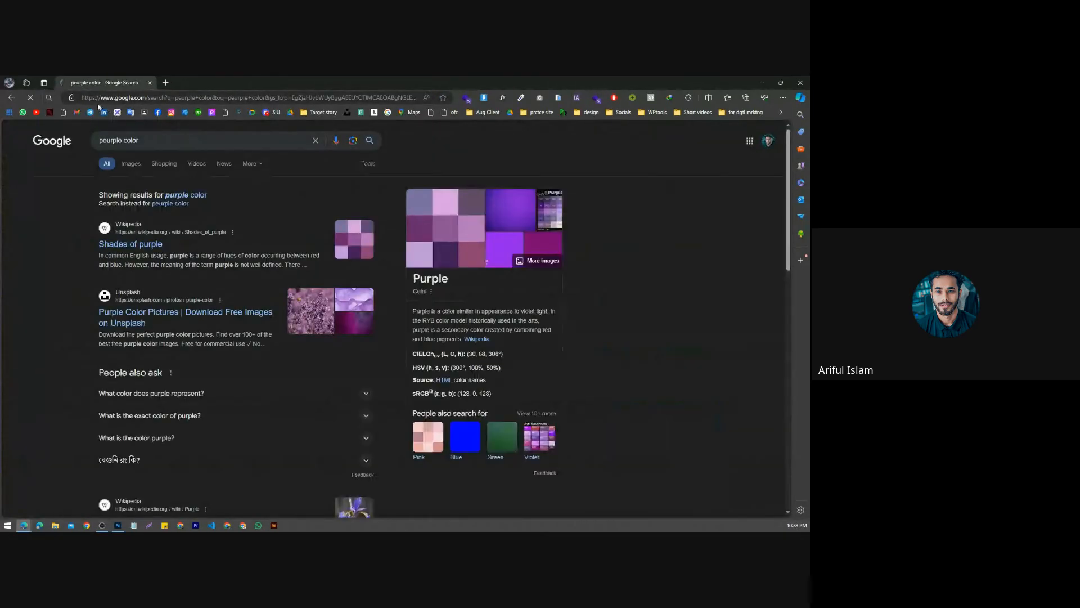
pyautogui.click(142, 140)
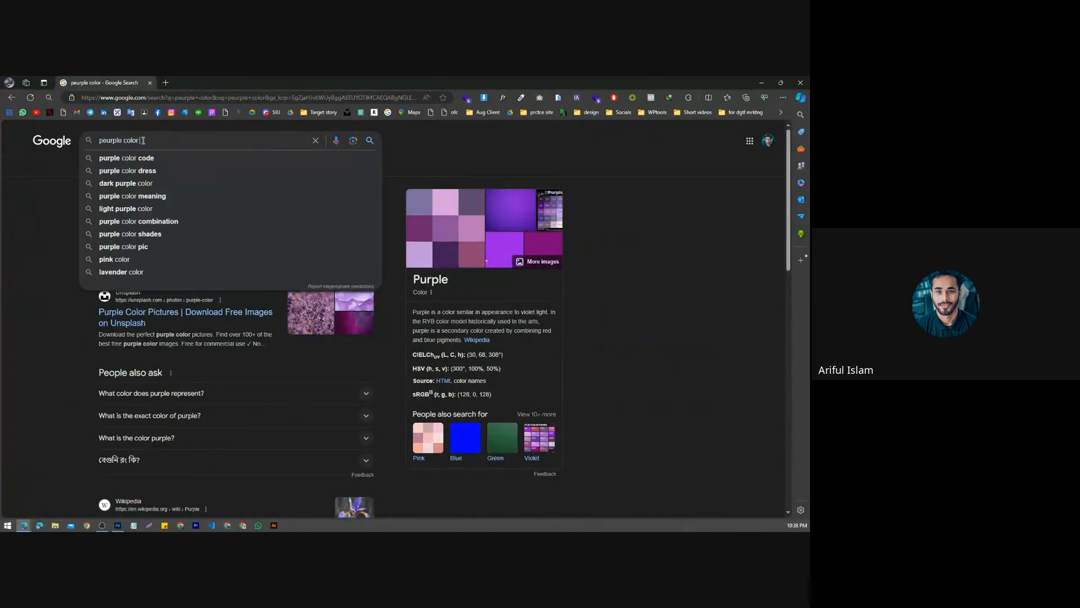
pyautogui.write('code')
pyautogui.press('Return')
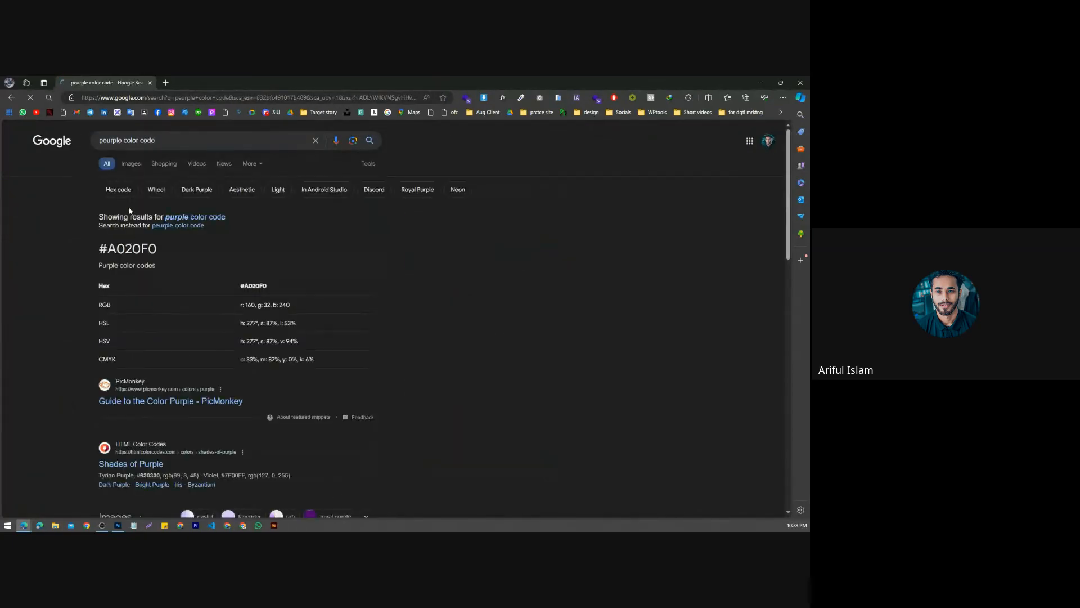
# Step: Copy the purple hex code #A020F0 from the search results
pyautogui.doubleClick(127, 251)
pyautogui.click(127, 251)
pyautogui.tripleClick(128, 250)
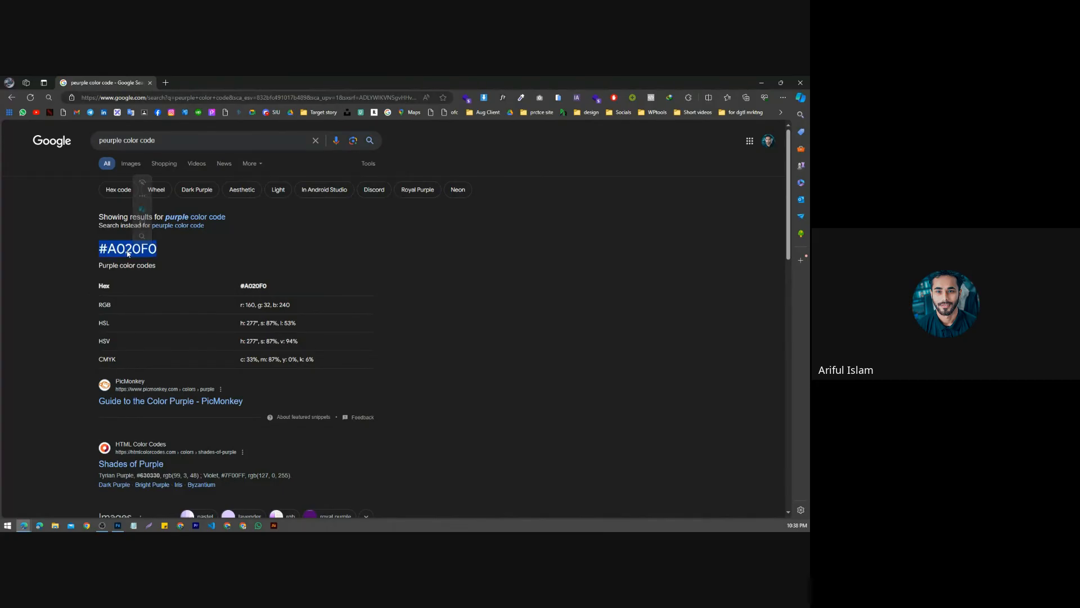
pyautogui.rightClick(125, 251)
pyautogui.click(175, 264)
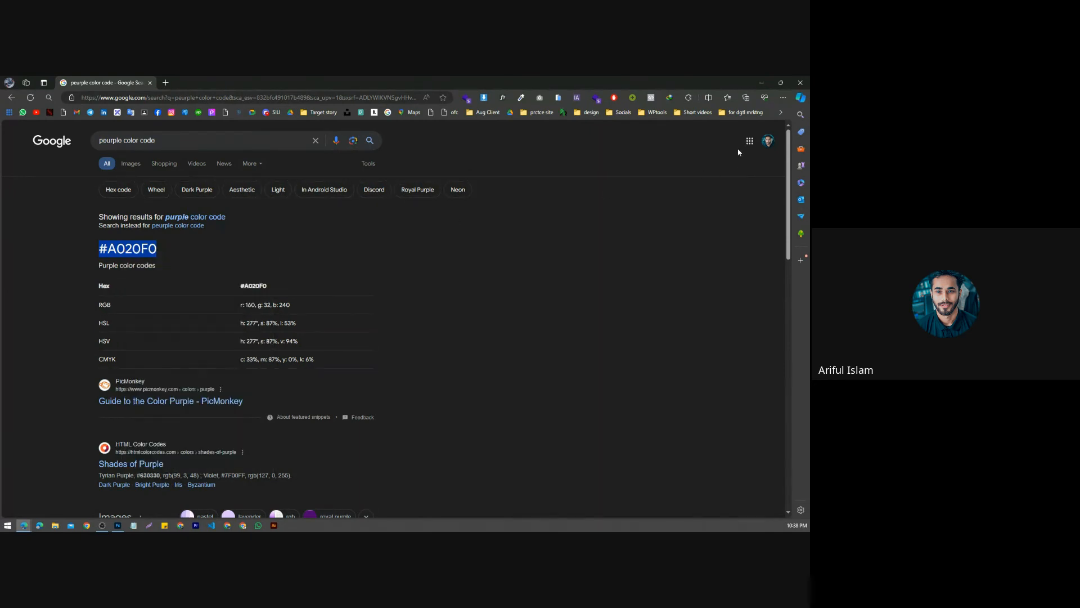
# Step: Return to Photoshop and set the third rectangle's fill to the copied purple, hex A020F0
pyautogui.click(781, 83)
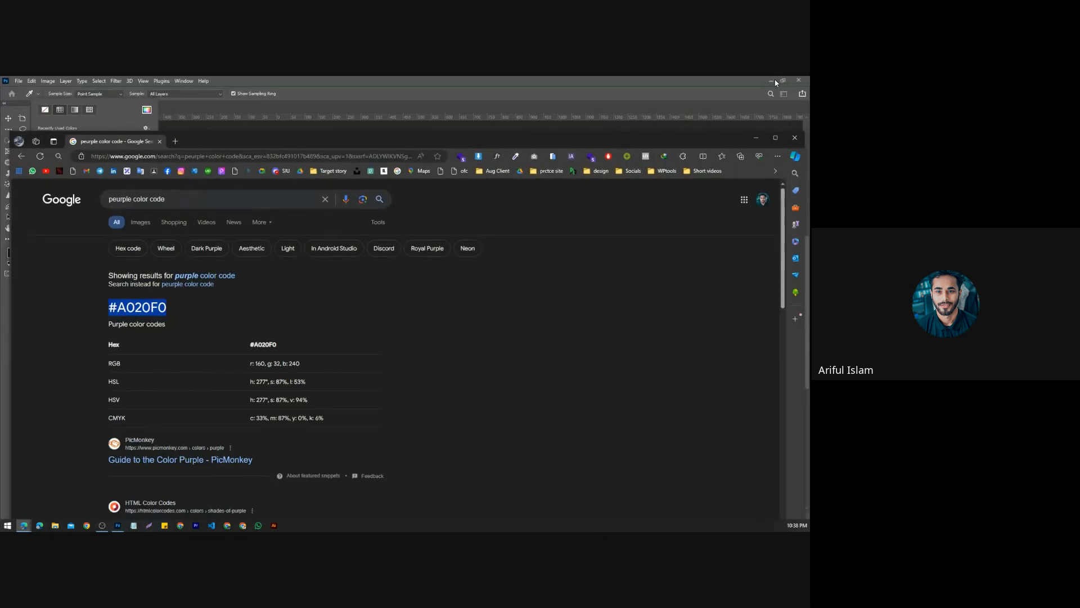
pyautogui.click(756, 138)
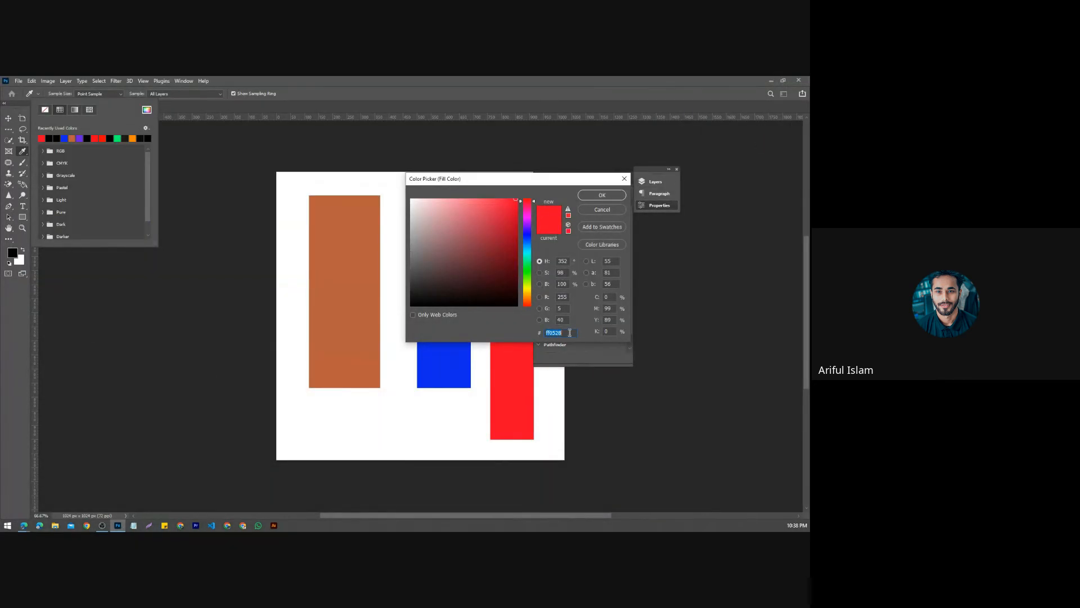
pyautogui.hotkey('ctrl', 'v')
pyautogui.click(602, 195)
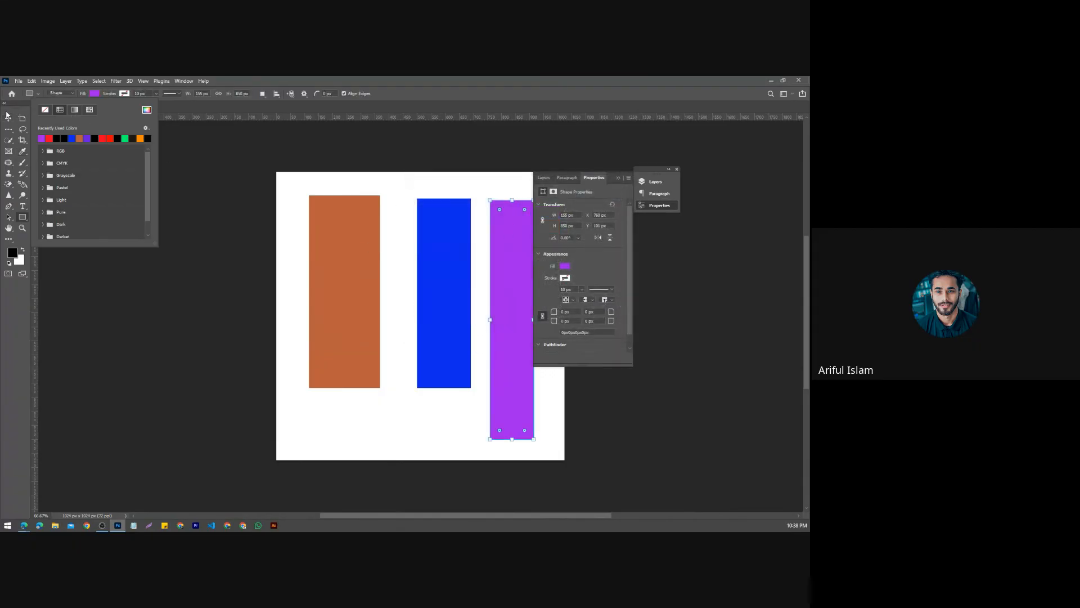
pyautogui.click(8, 120)
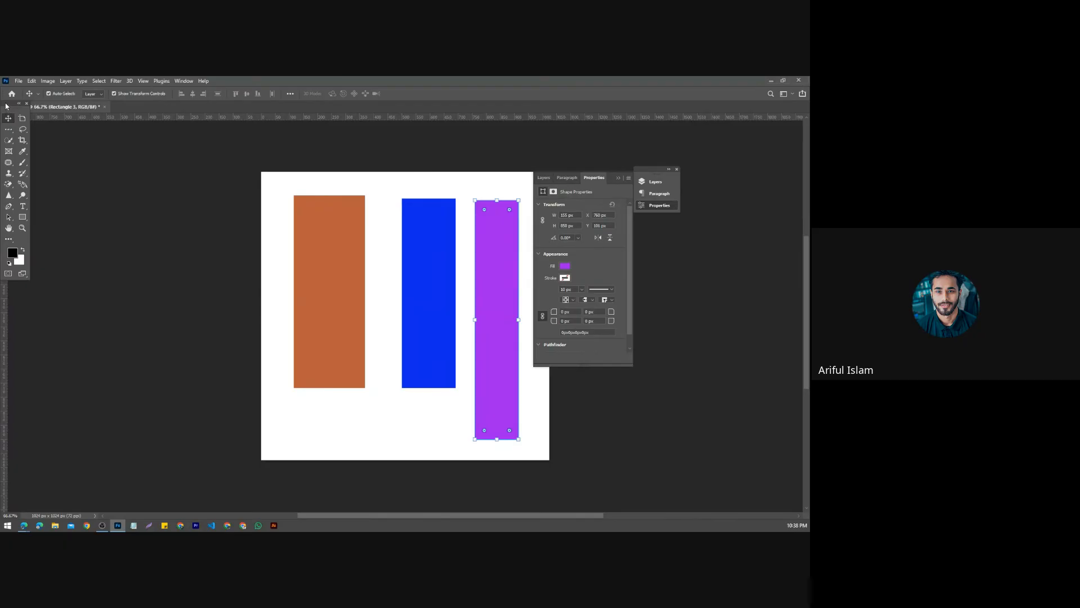
# Step: Dock the floating tools panel and try red and black from the recently used colors as the third rectangle's fill
pyautogui.moveTo(6, 104); pyautogui.dragTo(1, 111)
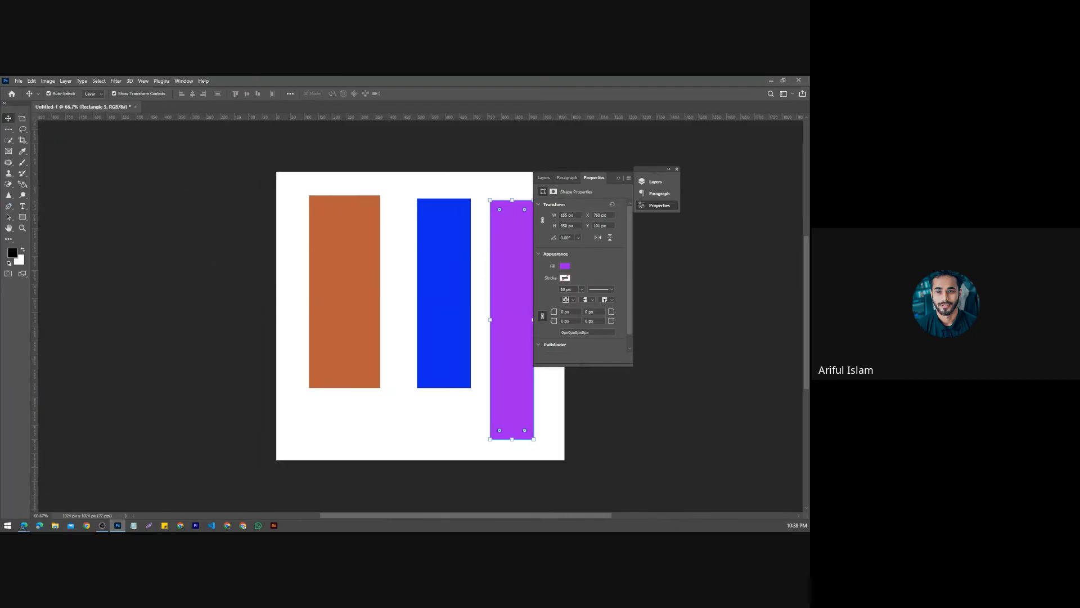
pyautogui.click(22, 217)
pyautogui.click(95, 94)
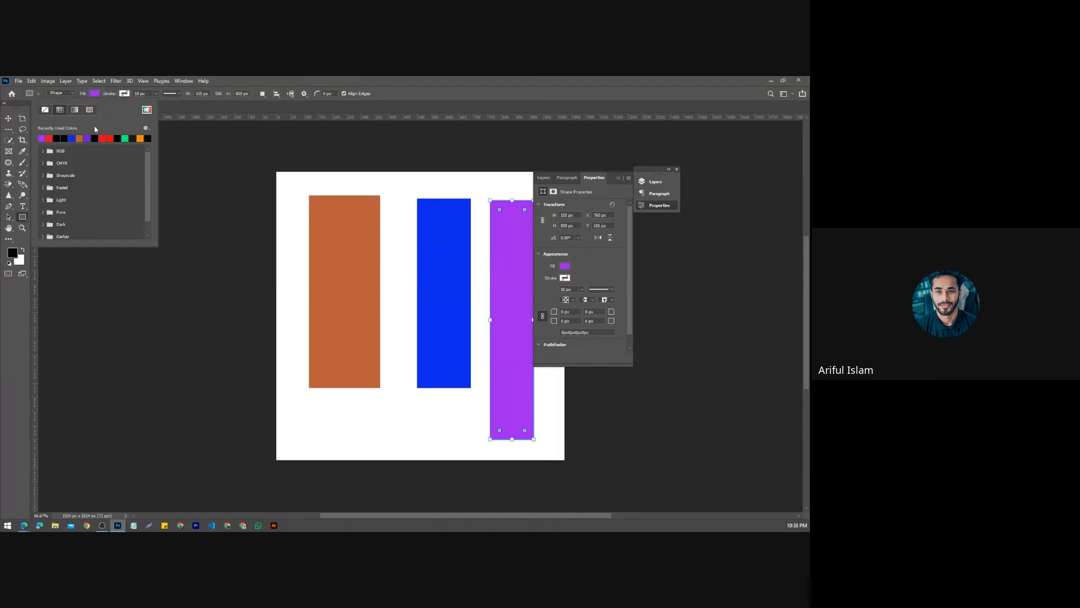
pyautogui.click(106, 138)
pyautogui.click(72, 137)
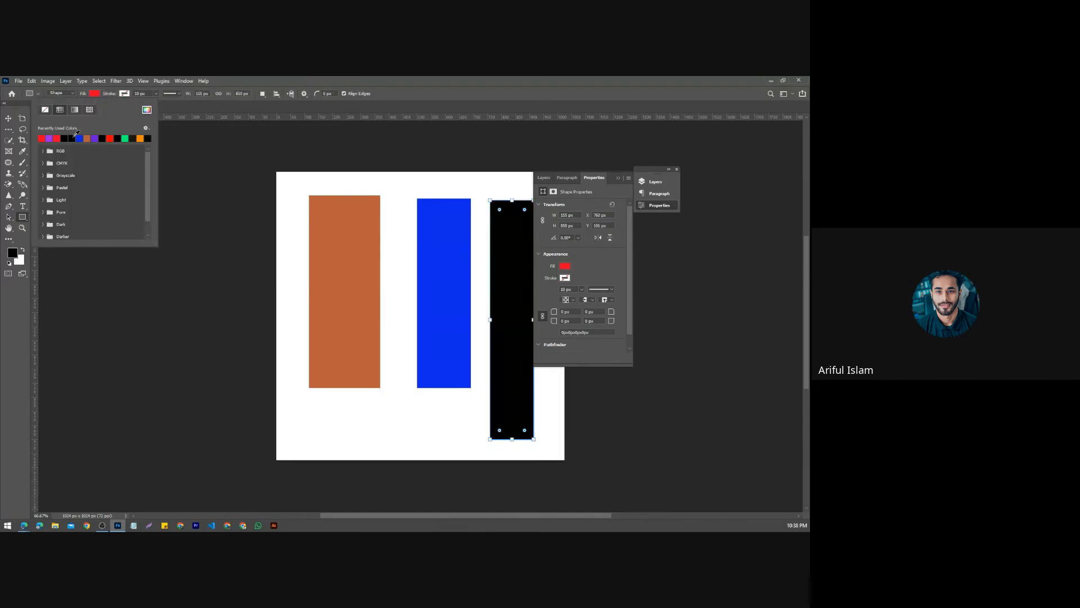
# Step: Open the third rectangle's fill Color Picker, cancel it, and open the stroke color options
pyautogui.click(146, 110)
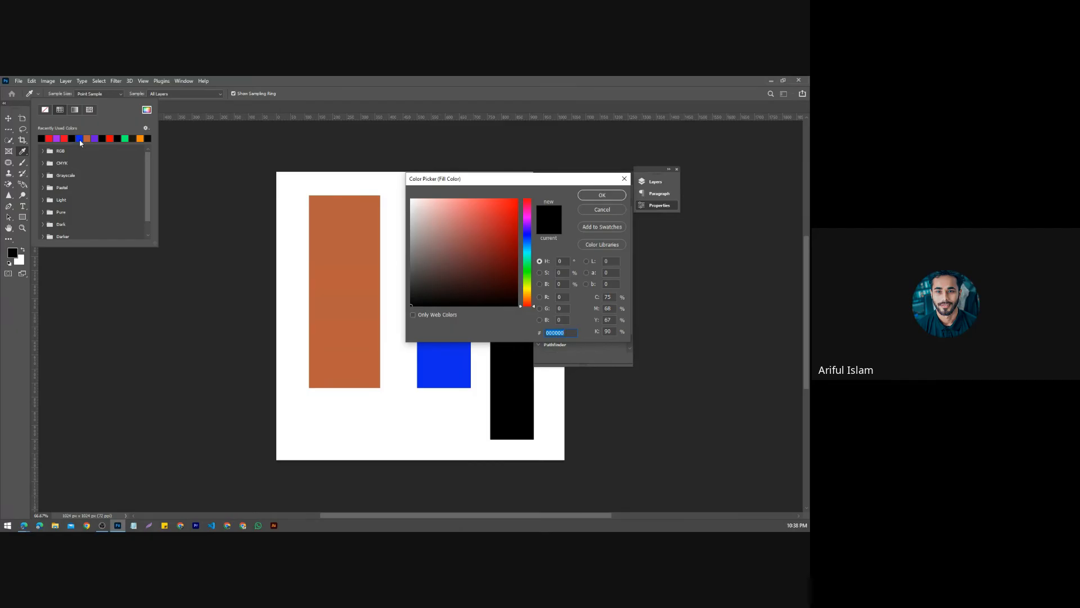
pyautogui.click(608, 212)
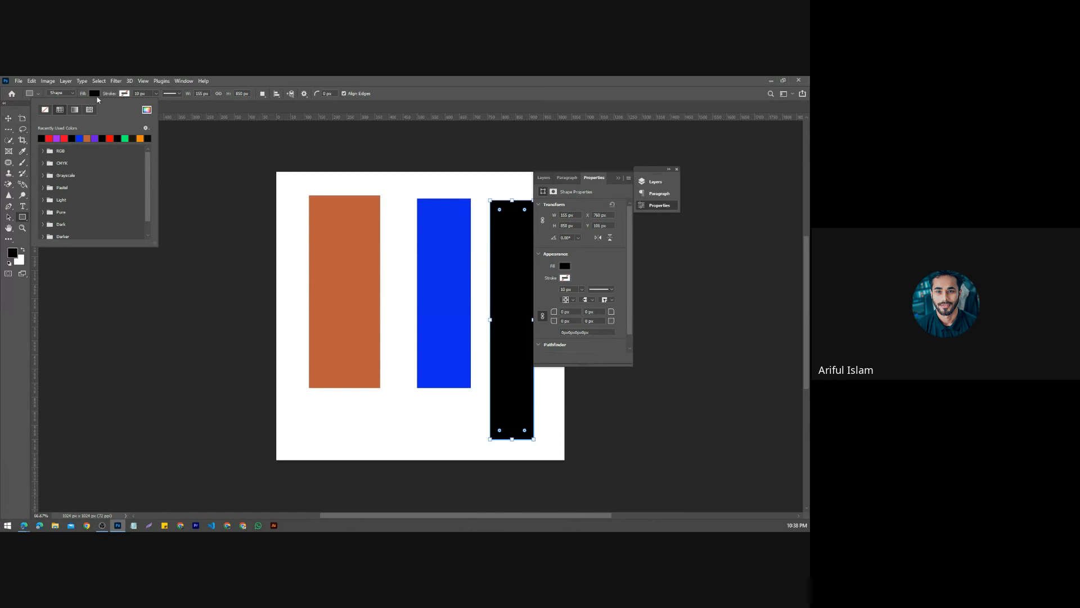
pyautogui.click(127, 97)
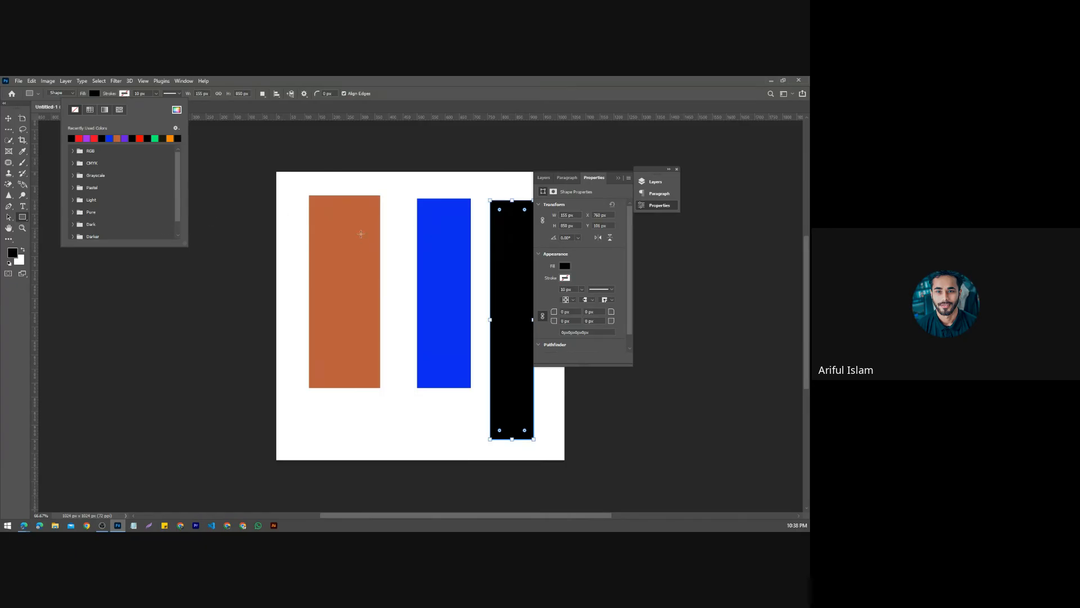
# Step: Delete the orange-brown rectangle and the black rectangle, leaving only the blue one on the canvas
pyautogui.click(9, 118)
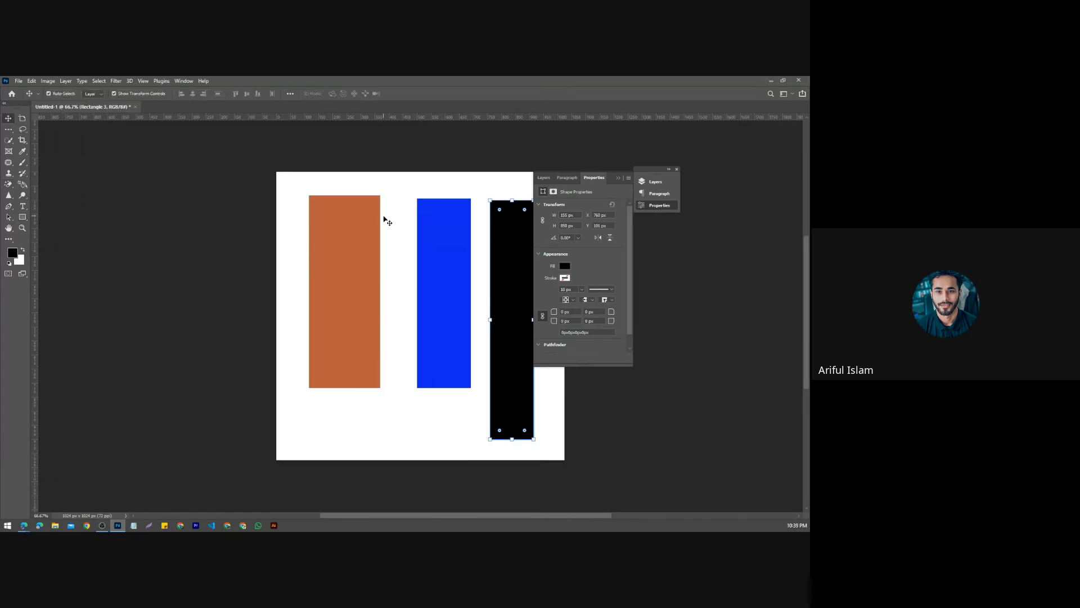
pyautogui.click(345, 221)
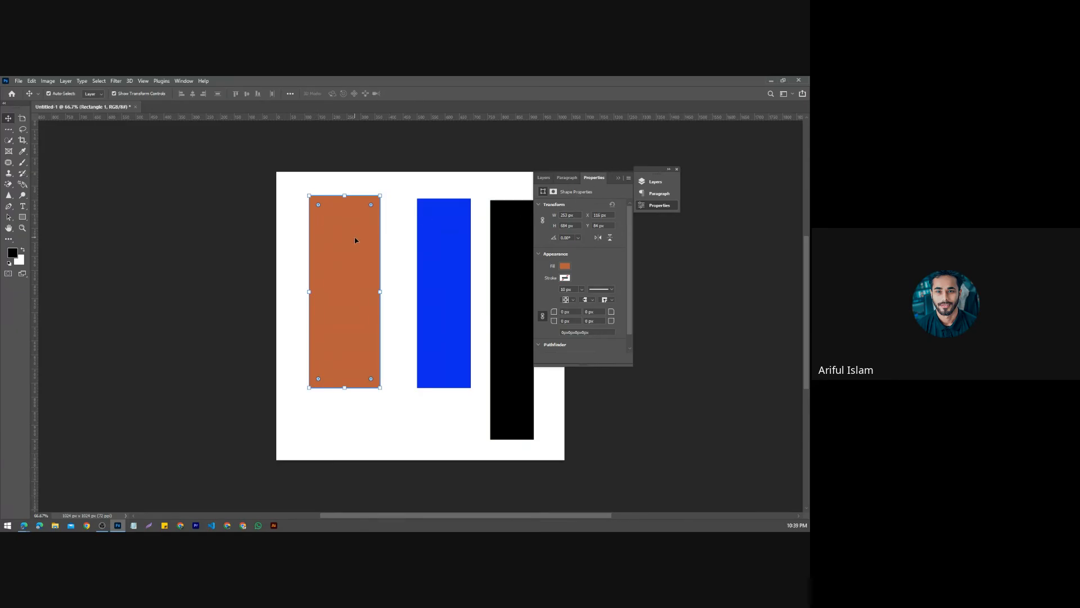
pyautogui.press('Delete')
pyautogui.click(521, 304)
pyautogui.press('Delete')
# Step: Move the blue rectangle toward the middle of the canvas and scale it up to about 219 by 770 px
pyautogui.moveTo(448, 300); pyautogui.dragTo(377, 300)
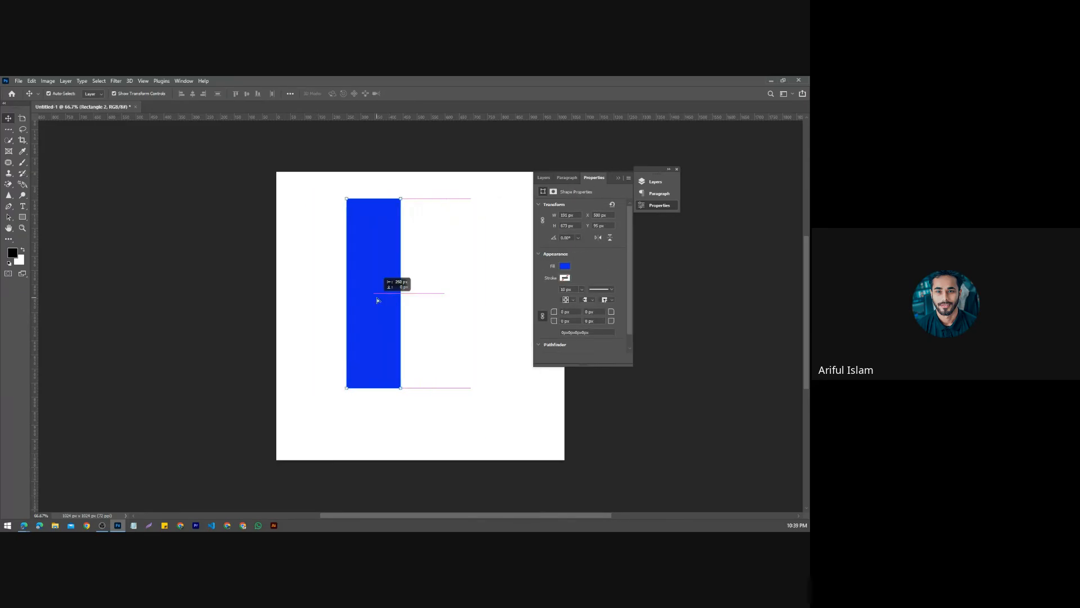
pyautogui.hotkey('ctrl', 't')
pyautogui.moveTo(401, 388)
pyautogui.mouseDown()
pyautogui.moveTo(428, 416)
pyautogui.moveTo(415, 391)
pyautogui.mouseUp()
pyautogui.moveTo(395, 315); pyautogui.dragTo(411, 334)
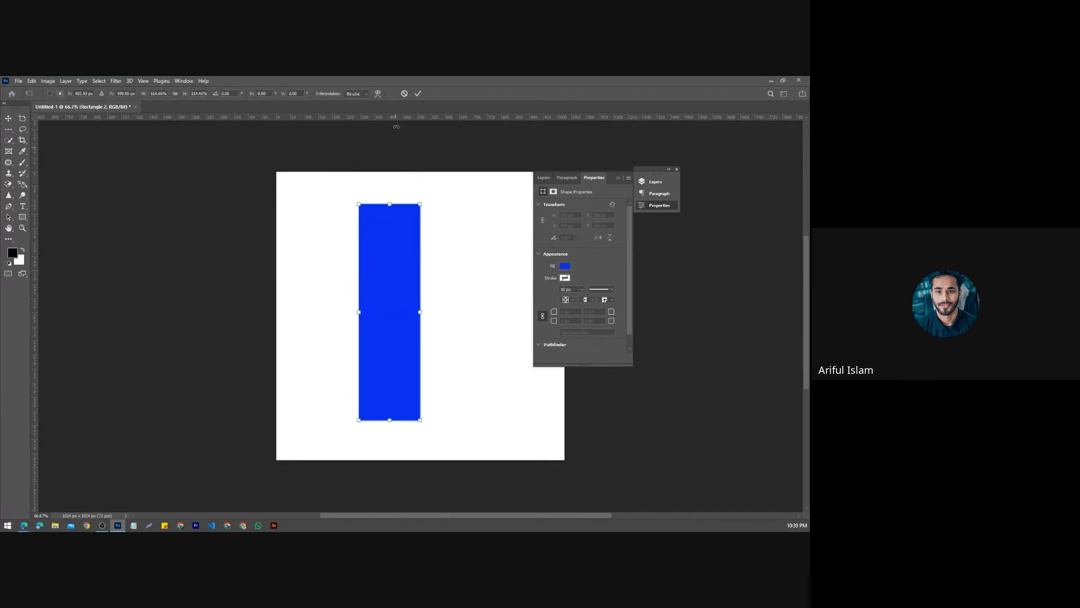
pyautogui.click(418, 94)
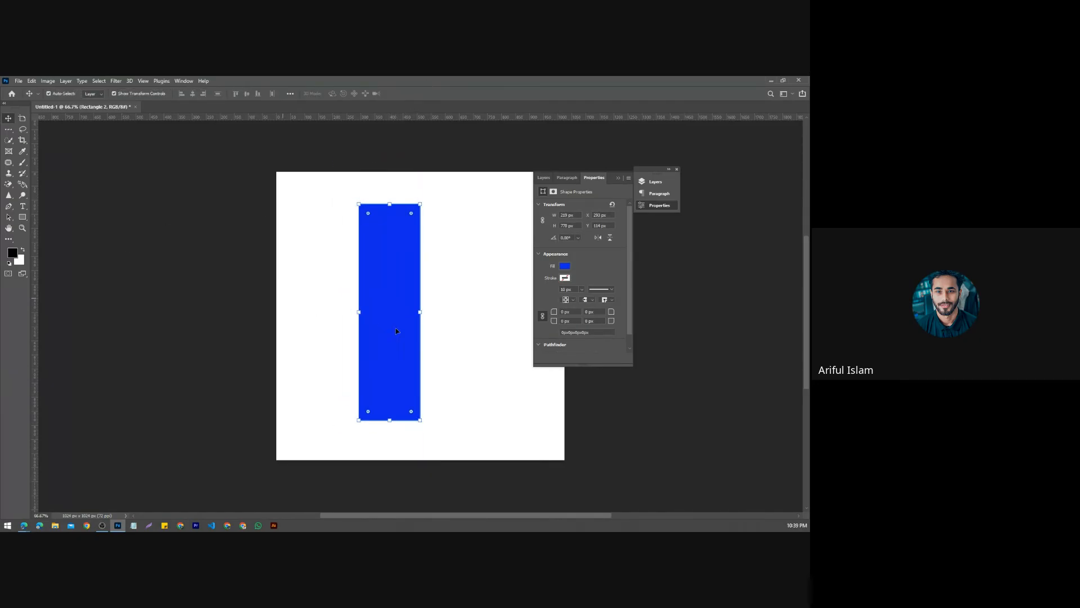
# Step: Give the blue rectangle a green stroke from the recently used colors and shift the rectangle slightly upward
pyautogui.click(21, 219)
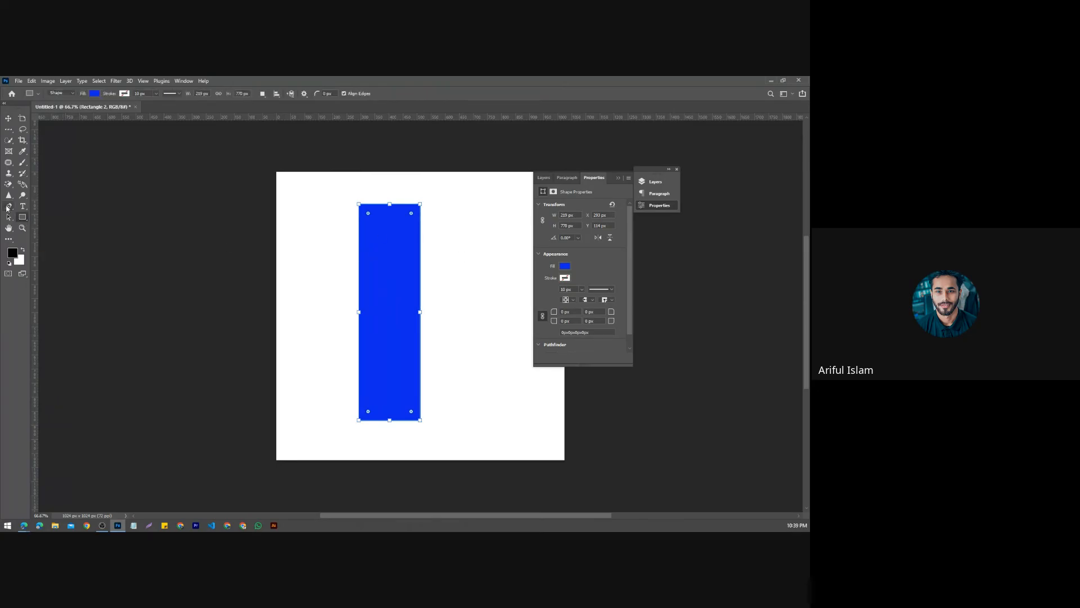
pyautogui.click(125, 94)
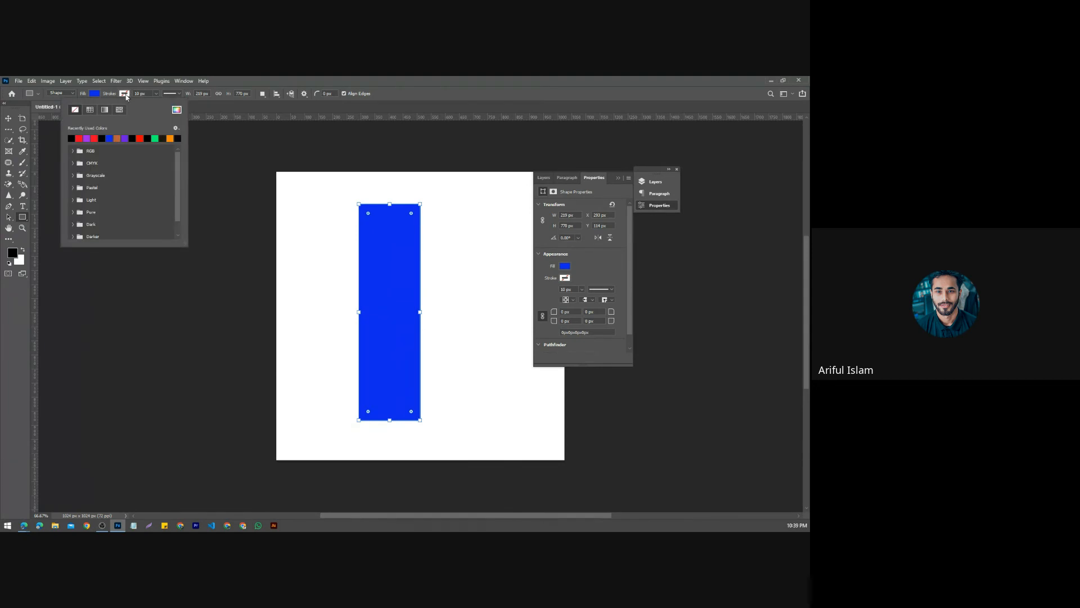
pyautogui.click(157, 139)
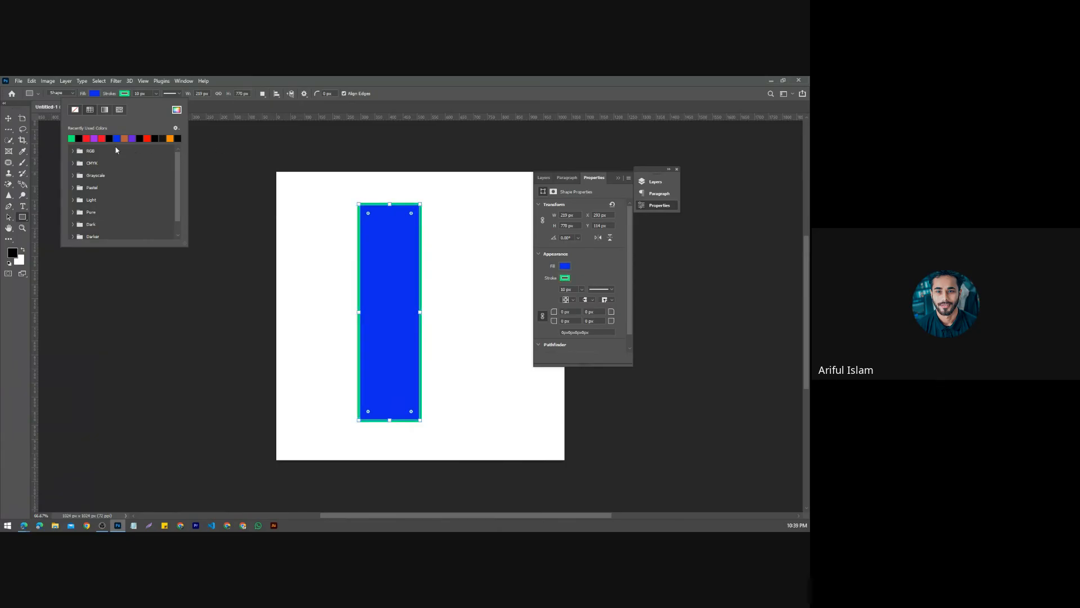
pyautogui.click(8, 119)
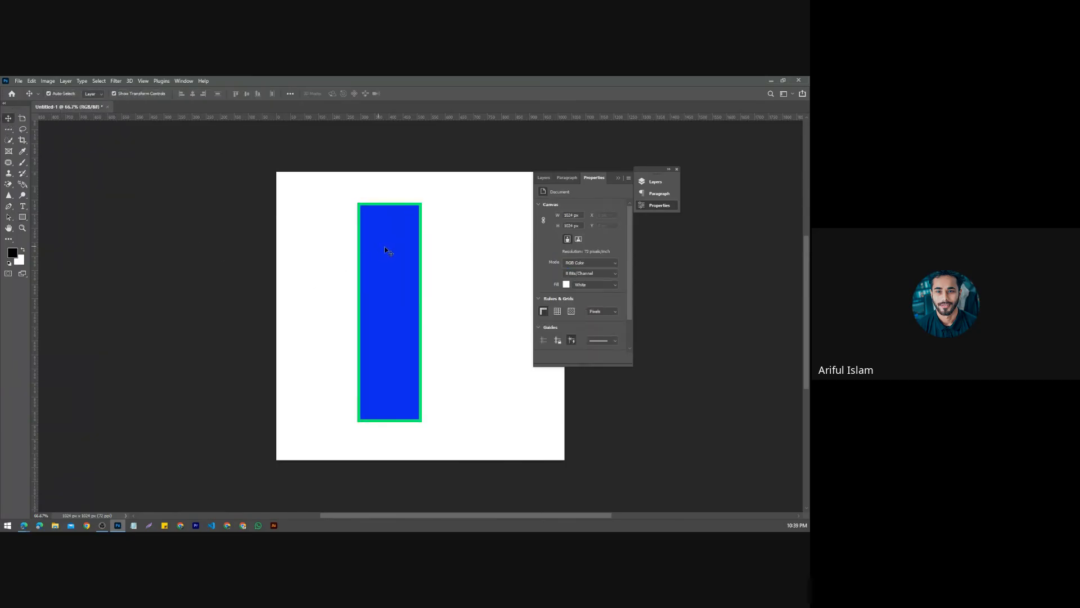
pyautogui.scroll(10, 419, 216)
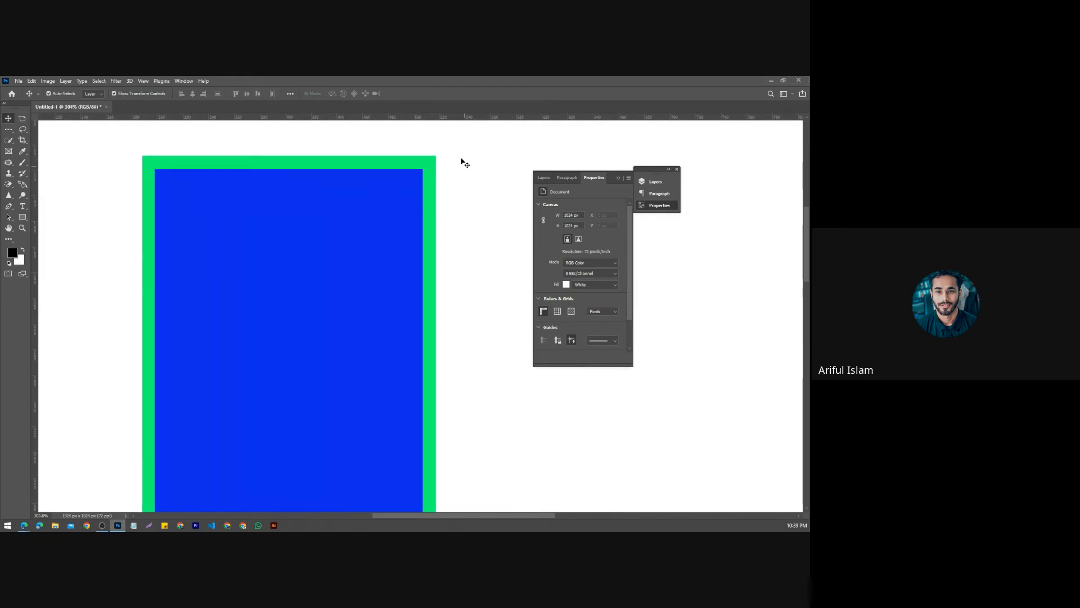
pyautogui.moveTo(389, 217); pyautogui.dragTo(389, 214)
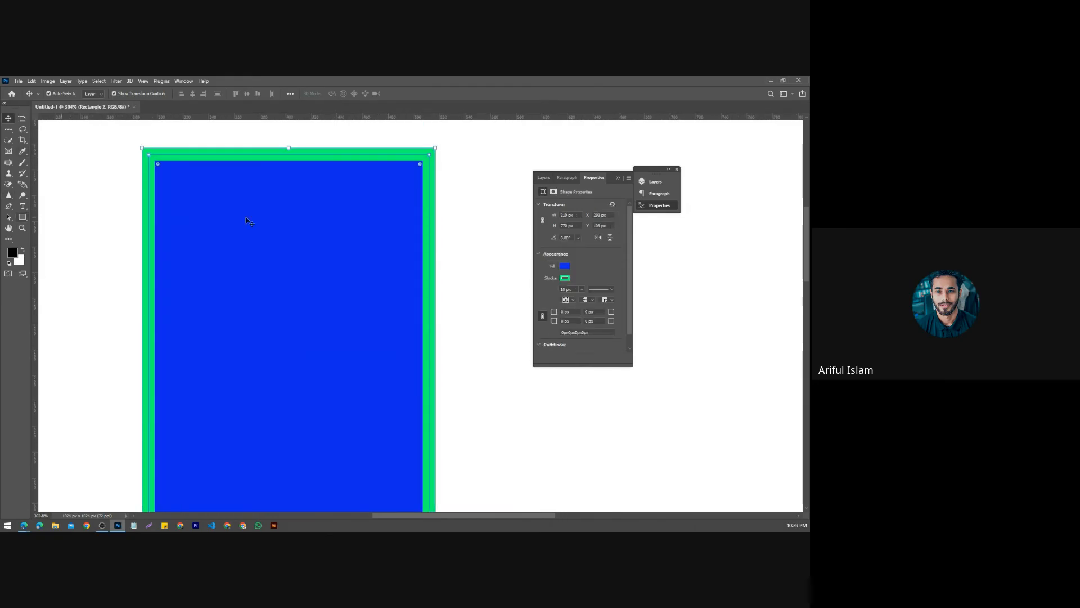
# Step: Try the green swatch from the CMYK group as the blue rectangle's stroke color
pyautogui.click(24, 221)
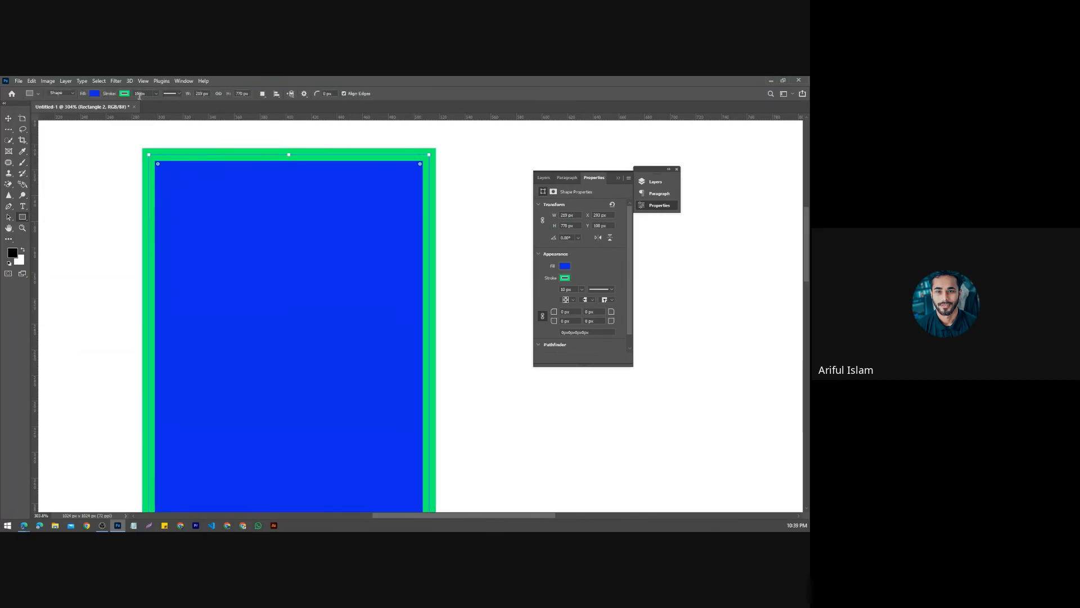
pyautogui.click(125, 93)
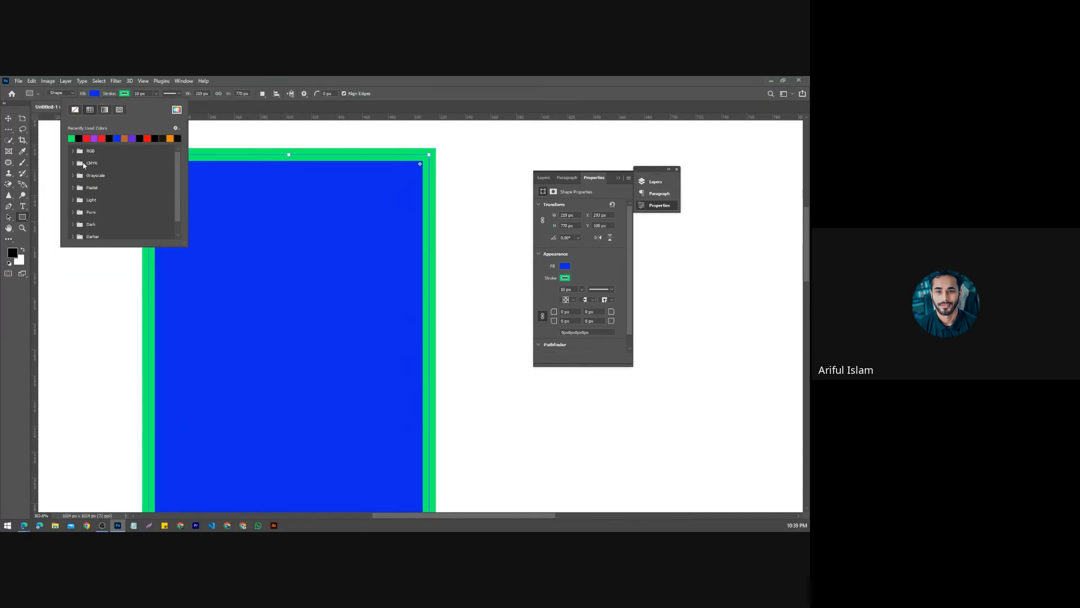
pyautogui.click(72, 163)
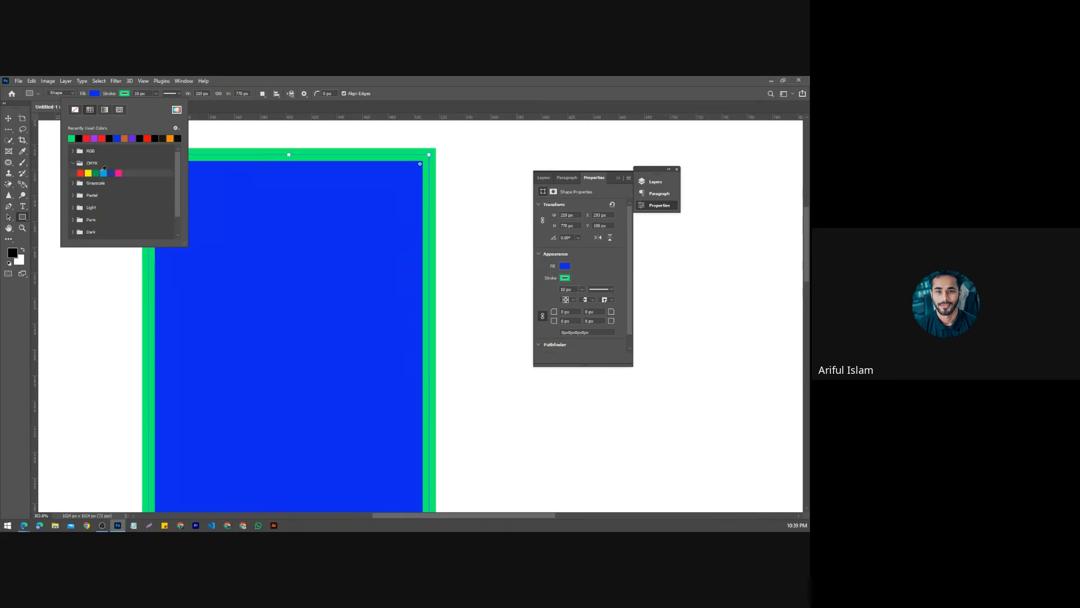
pyautogui.click(96, 172)
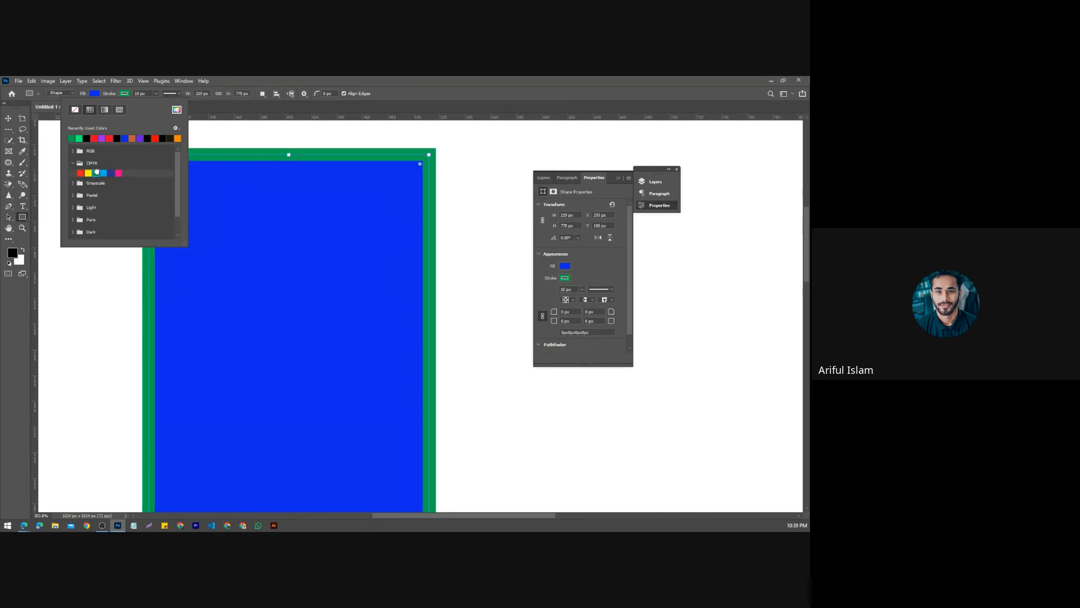
# Step: Set the blue rectangle's stroke color to the last pinkish-red swatch in the Pure group
pyautogui.click(72, 208)
pyautogui.scroll(-1, 89, 229)
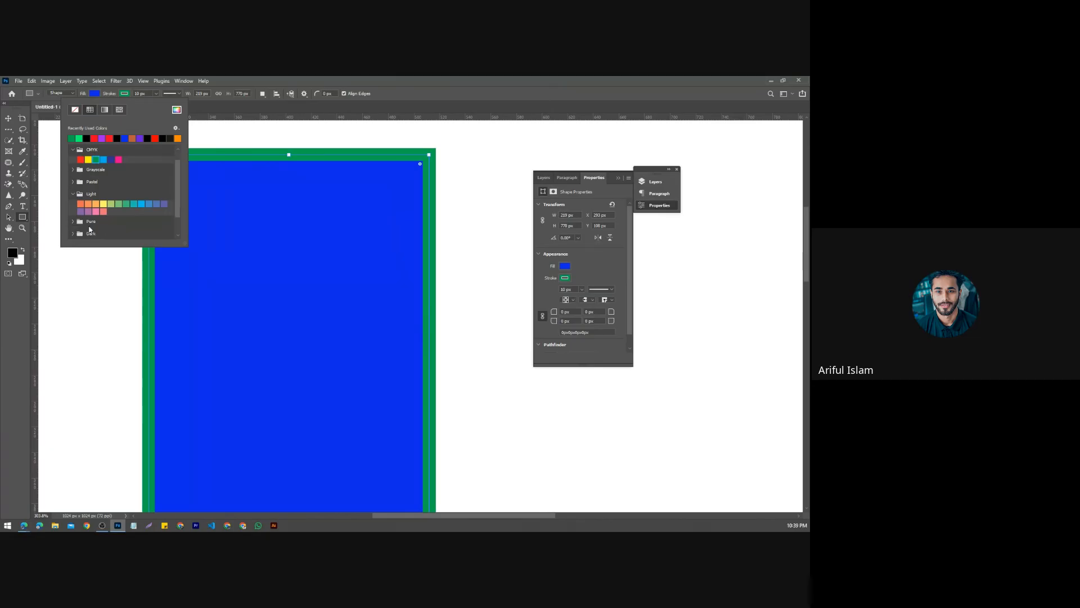
pyautogui.click(72, 223)
pyautogui.scroll(-1, 79, 225)
pyautogui.click(103, 225)
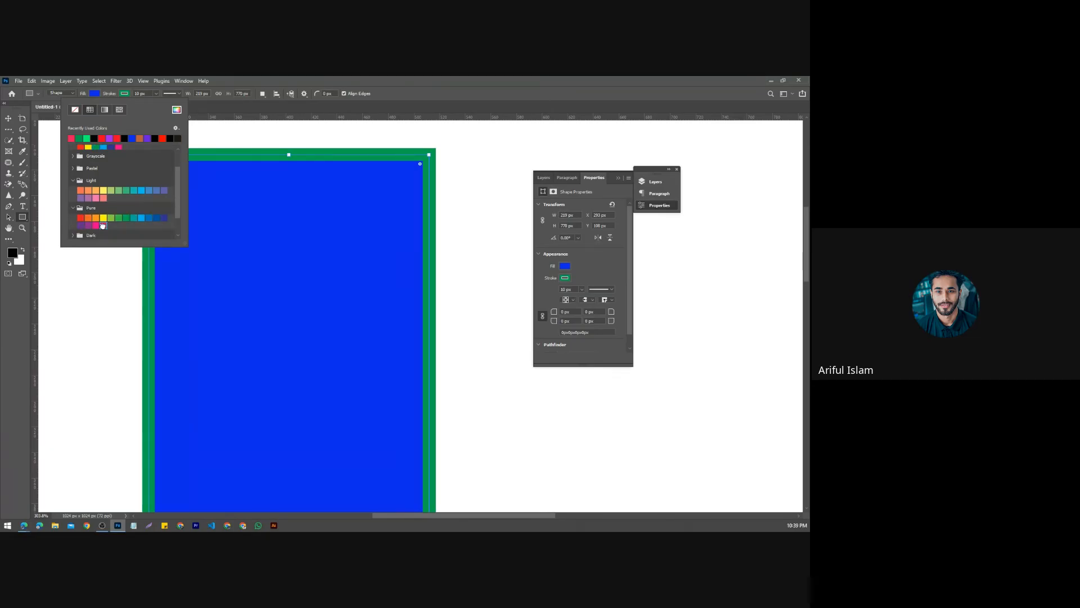
pyautogui.press('v')
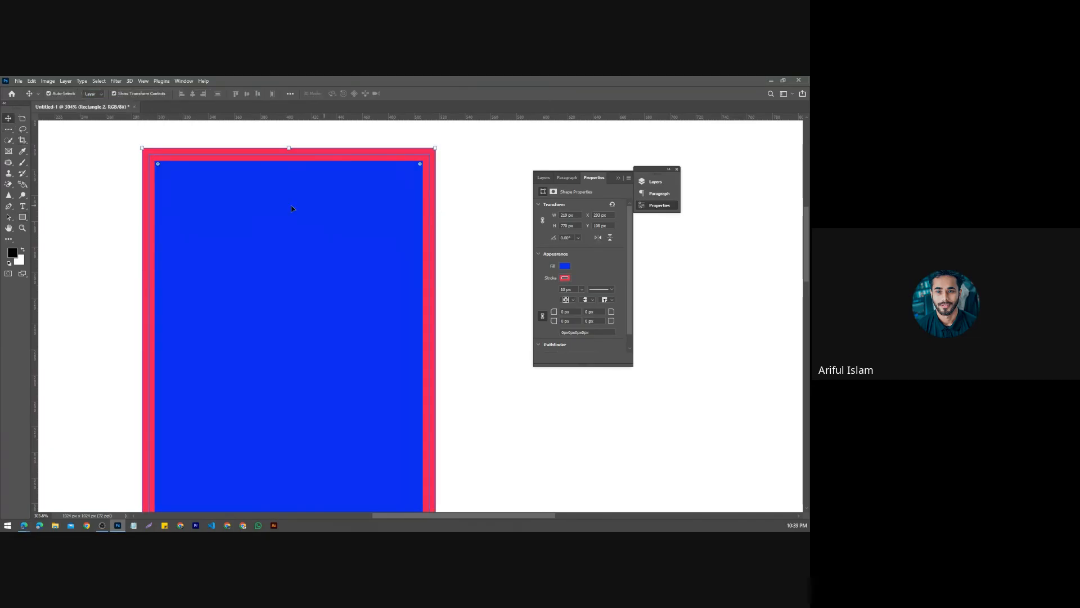
# Step: Increase the blue rectangle's stroke width to about 24 px
pyautogui.click(23, 217)
pyautogui.click(156, 94)
pyautogui.moveTo(159, 105)
pyautogui.mouseDown()
pyautogui.moveTo(186, 106)
pyautogui.moveTo(155, 115)
pyautogui.moveTo(167, 119)
pyautogui.mouseUp()
# Step: Try the dashed and dotted line styles on the rectangle's stroke and return it to the solid line
pyautogui.click(178, 93)
pyautogui.click(161, 135)
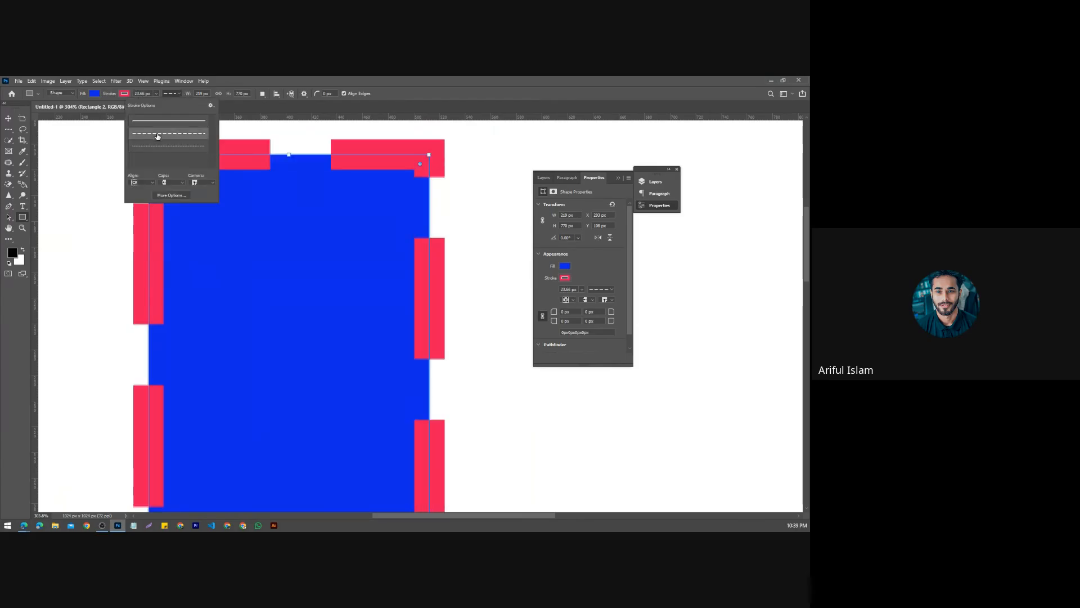
pyautogui.click(165, 147)
pyautogui.click(169, 134)
pyautogui.click(173, 148)
pyautogui.click(169, 134)
pyautogui.click(168, 120)
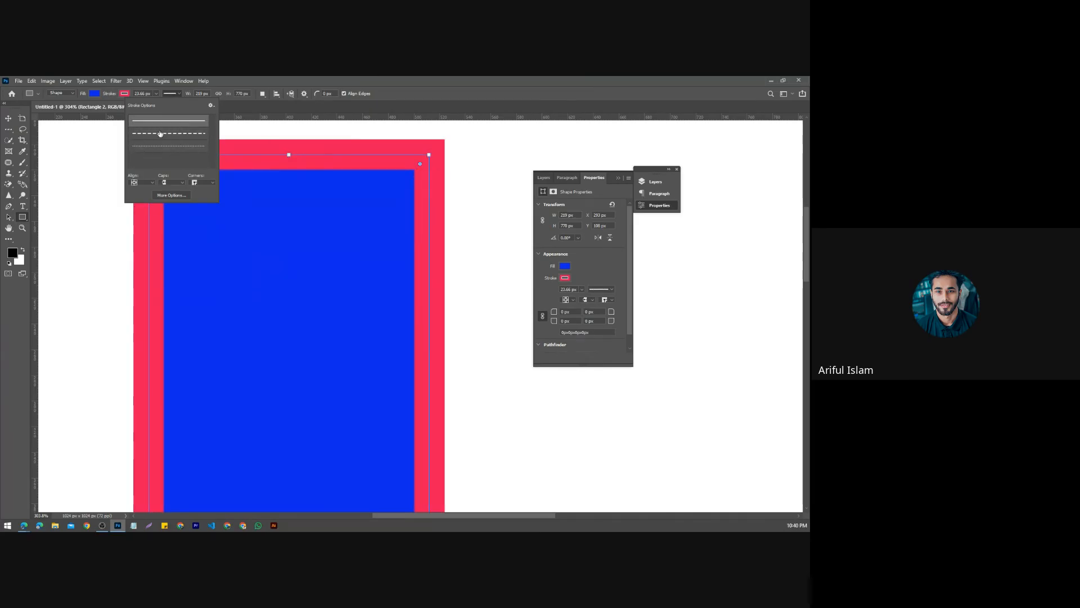
pyautogui.click(277, 111)
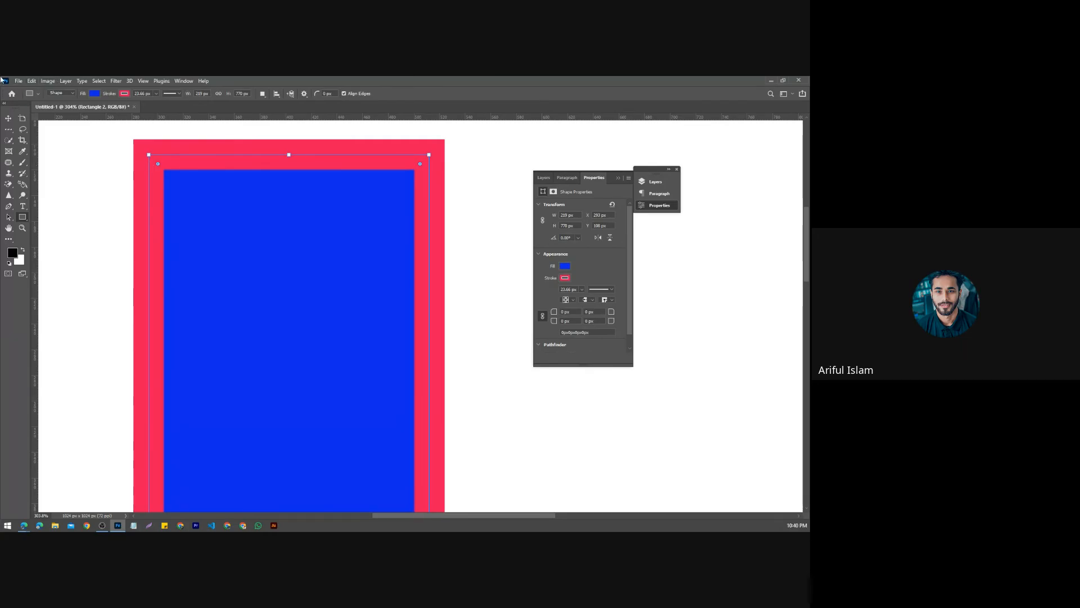
# Step: Select a screen-capture region over the rectangle's upper part, circle its two upper corner radius handles in red, and discard the capture
pyautogui.press('Print')
pyautogui.moveTo(144, 138); pyautogui.dragTo(462, 423)
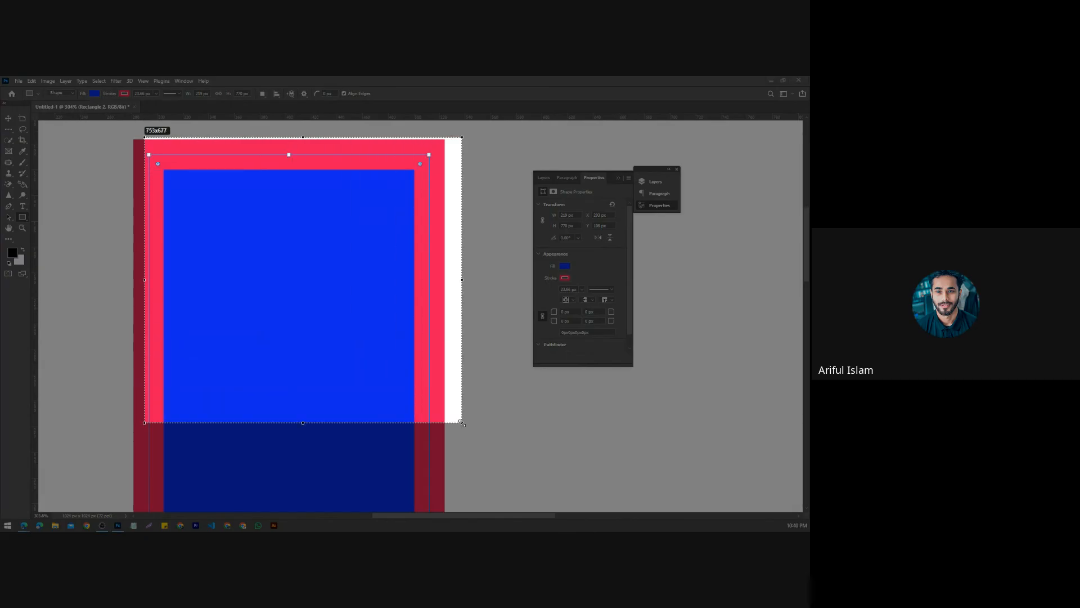
pyautogui.moveTo(428, 365); pyautogui.dragTo(416, 365)
pyautogui.click(459, 343)
pyautogui.moveTo(429, 158)
pyautogui.mouseDown()
pyautogui.moveTo(398, 165)
pyautogui.moveTo(425, 160)
pyautogui.mouseUp()
pyautogui.moveTo(149, 153)
pyautogui.mouseDown()
pyautogui.moveTo(179, 179)
pyautogui.moveTo(170, 156)
pyautogui.moveTo(142, 161)
pyautogui.moveTo(151, 184)
pyautogui.moveTo(183, 175)
pyautogui.moveTo(146, 150)
pyautogui.moveTo(151, 194)
pyautogui.moveTo(201, 160)
pyautogui.mouseUp()
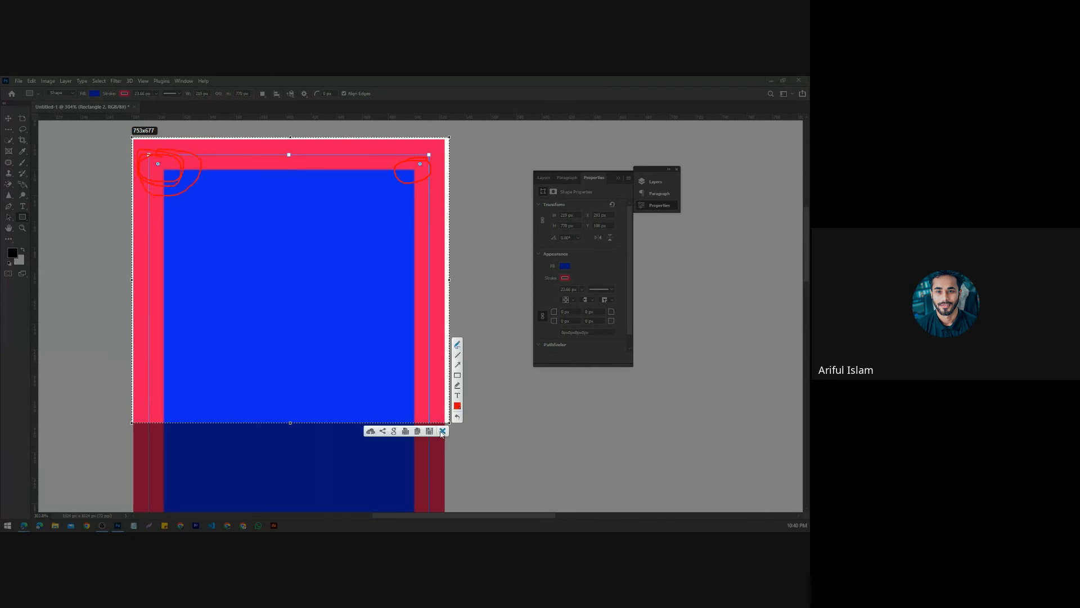
pyautogui.press('Escape')
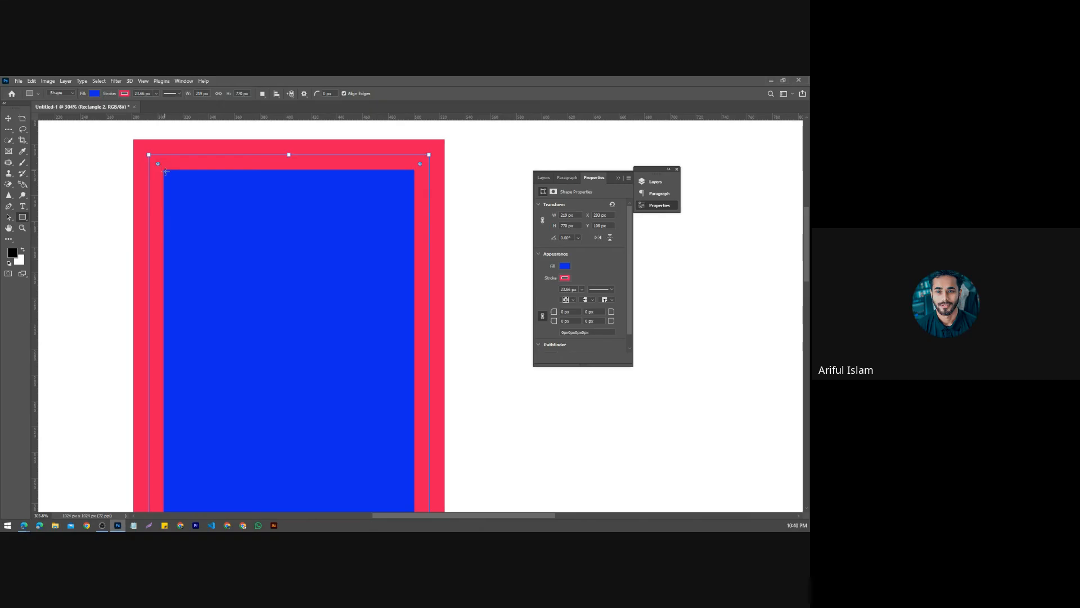
# Step: Round all the rectangle's corners to 46 px, and reduce only the upper-right corner's radius to 2 px
pyautogui.moveTo(160, 165); pyautogui.dragTo(204, 215)
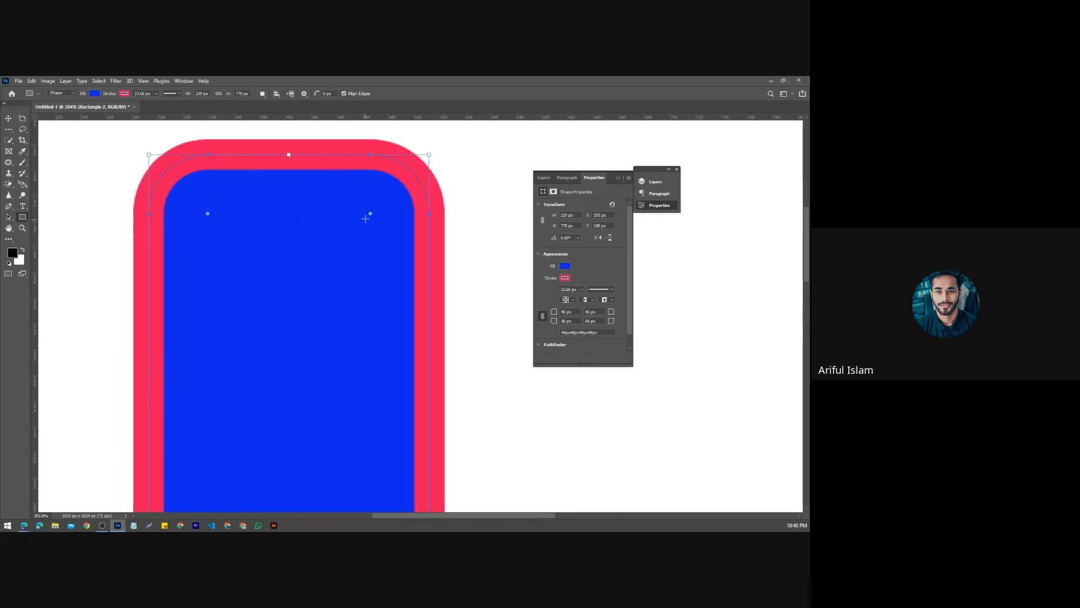
pyautogui.moveTo(371, 214); pyautogui.dragTo(426, 147)
# Step: Reduce the radius of the rectangle's rounded corners to 26 px using the lower-left corner's radius handle
pyautogui.scroll(-3, 205, 191)
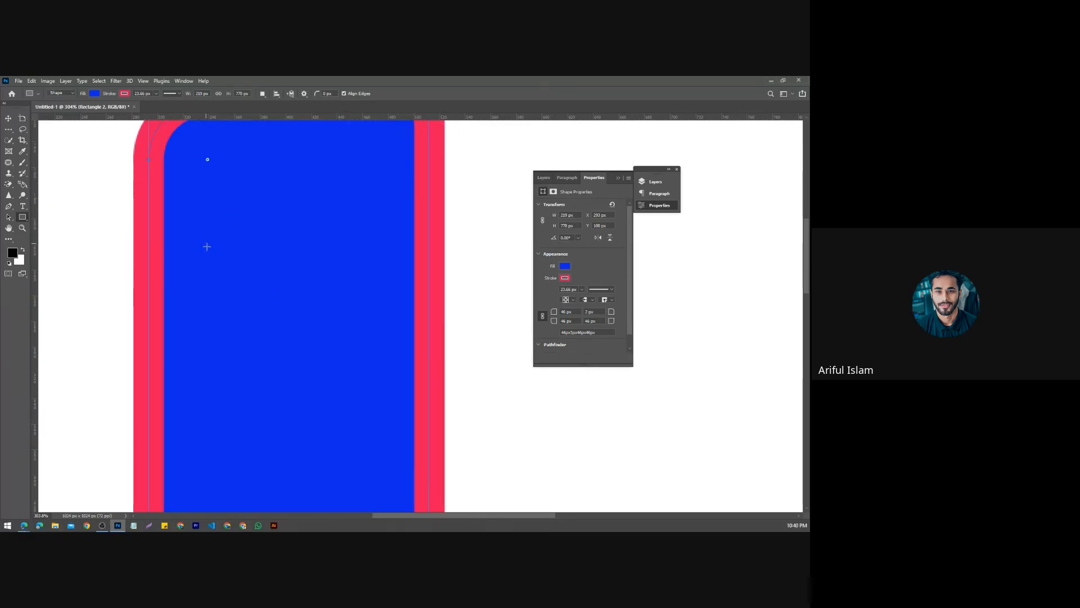
pyautogui.scroll(-2, 207, 248)
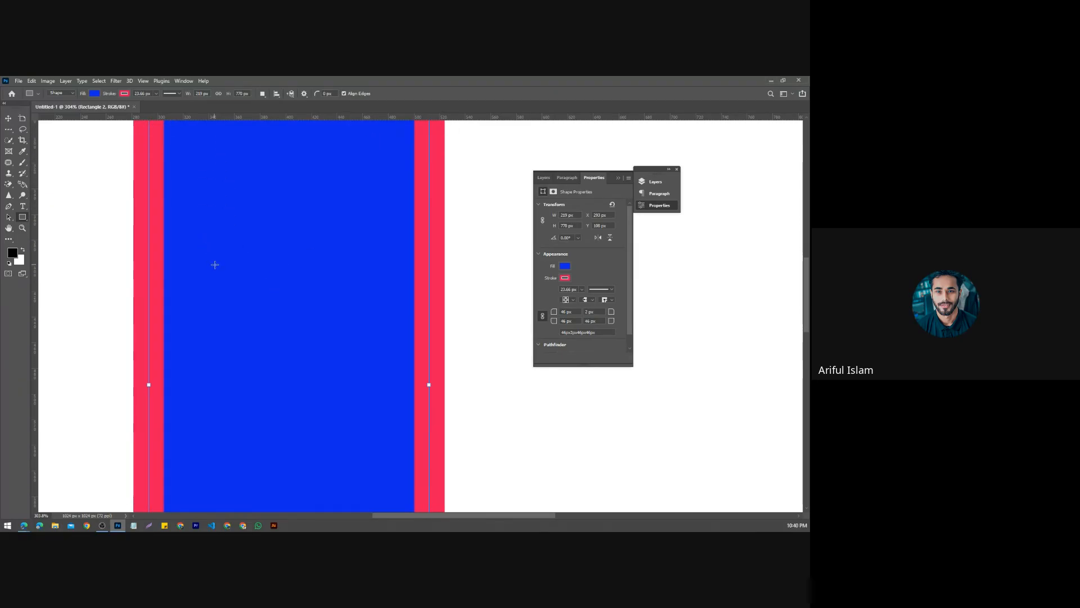
pyautogui.scroll(-10, 215, 264)
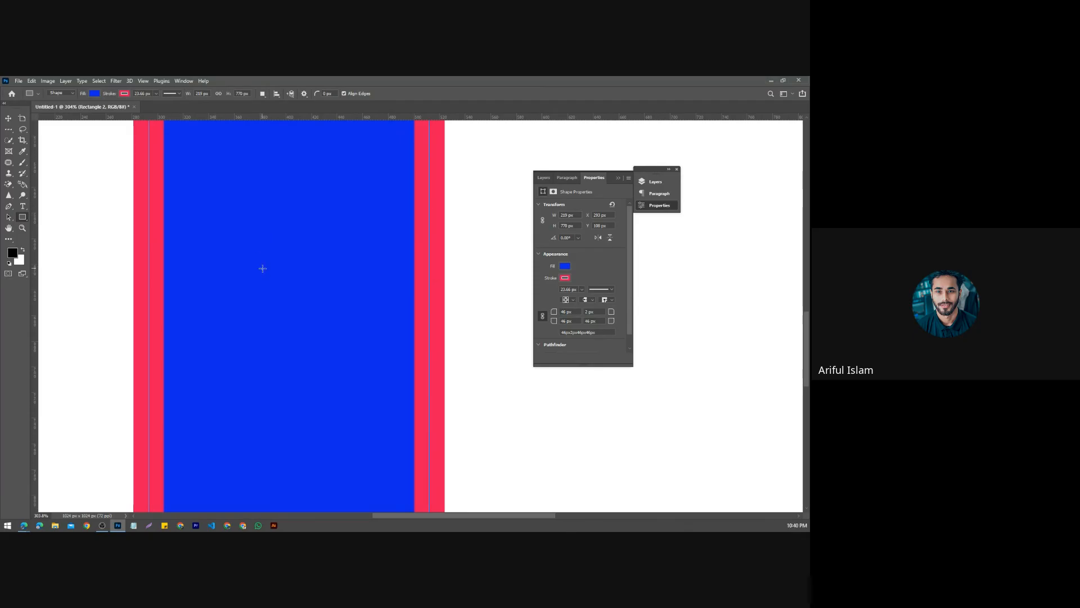
pyautogui.scroll(-5, 262, 268)
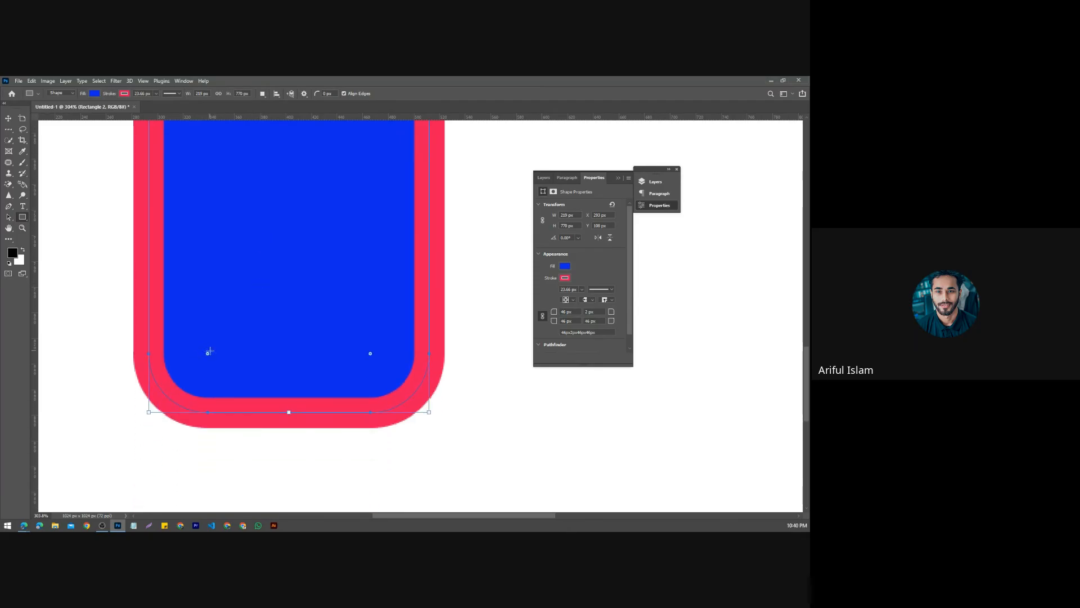
pyautogui.moveTo(208, 352); pyautogui.dragTo(182, 382)
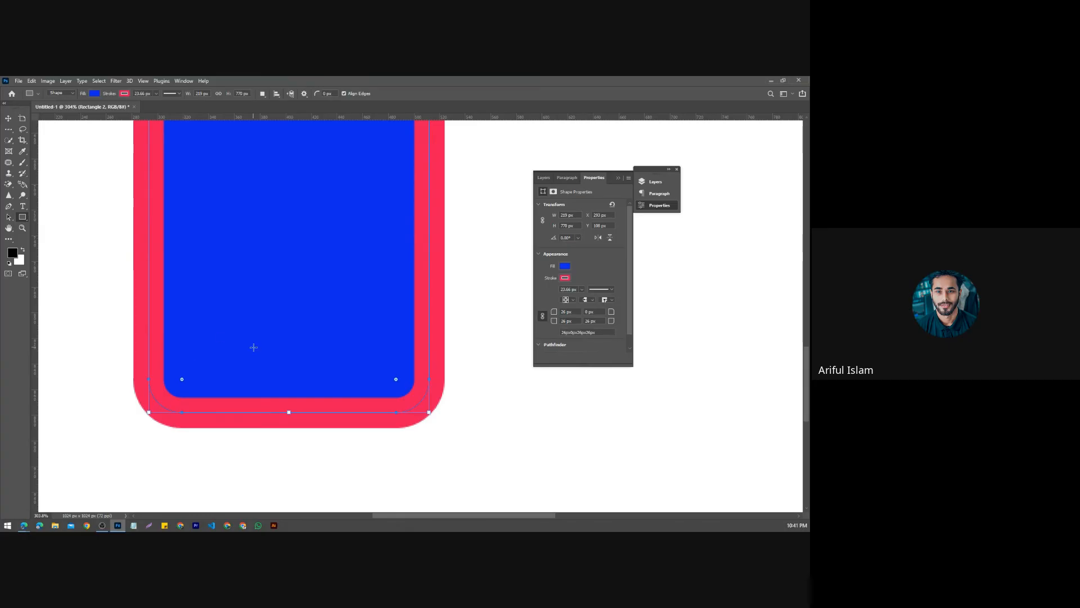
# Step: Try a black-to-white linear gradient and a dark teal Basics preset as the rectangle's fill
pyautogui.click(98, 94)
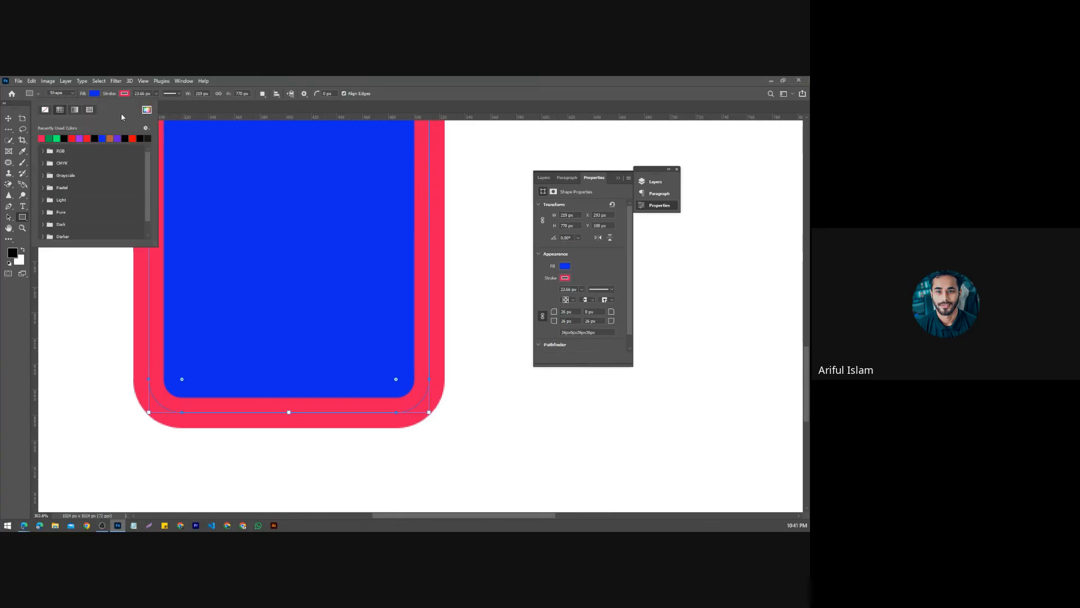
pyautogui.click(147, 111)
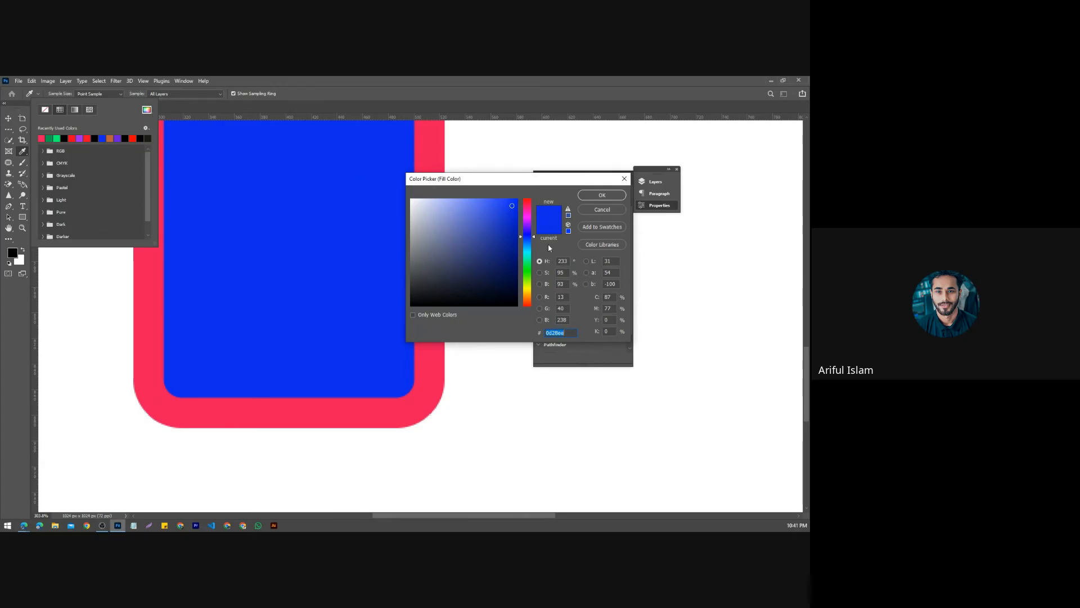
pyautogui.click(601, 210)
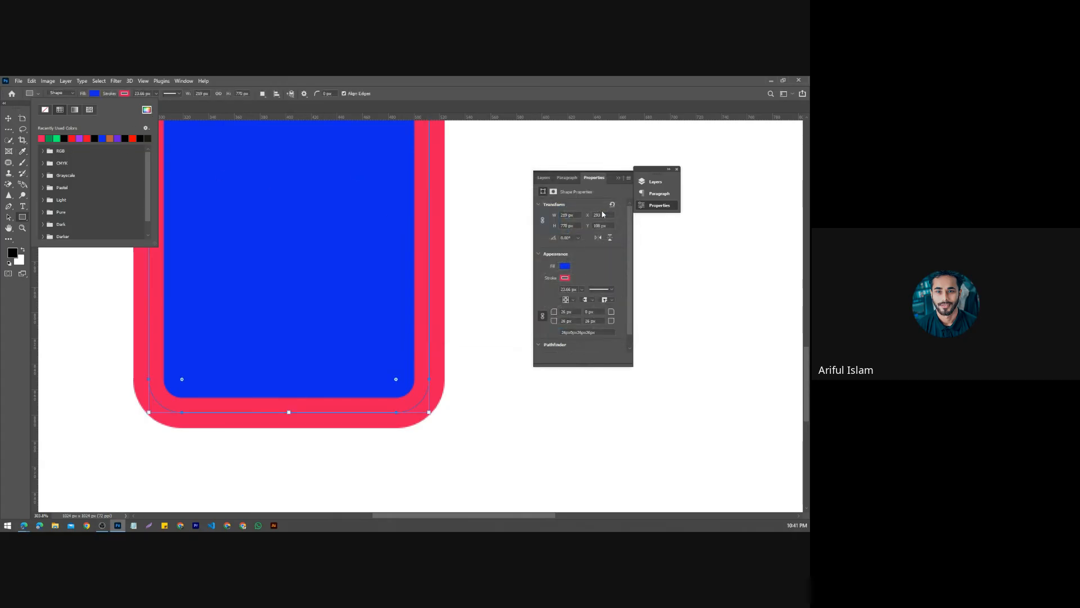
pyautogui.click(78, 110)
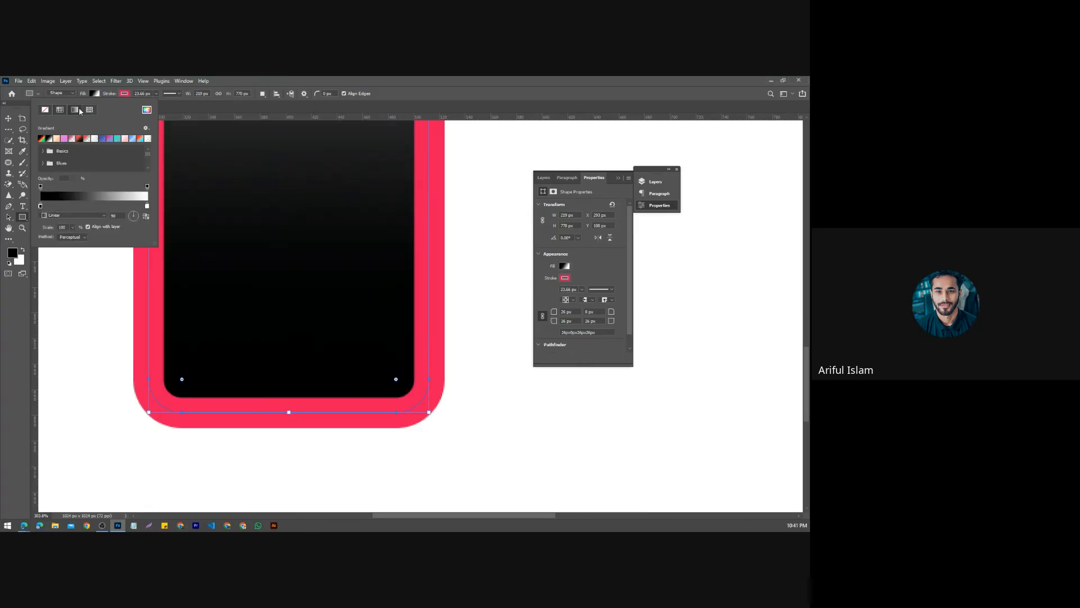
pyautogui.click(43, 152)
pyautogui.click(80, 164)
pyautogui.scroll(-1, 81, 168)
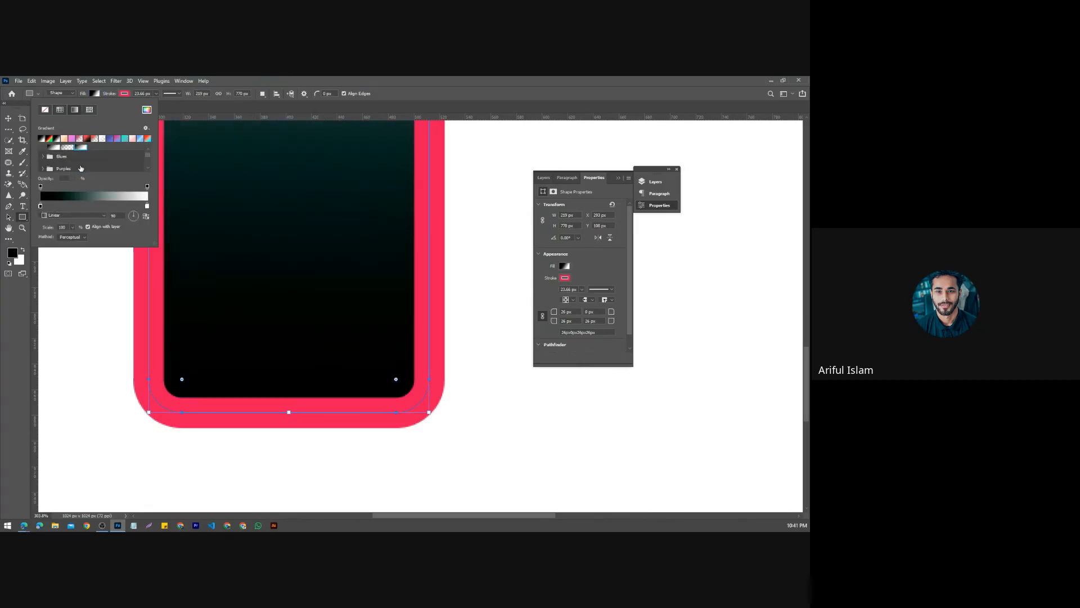
# Step: Try a pale pink-and-grey gradient from the Pinks presets as the rectangle's fill
pyautogui.scroll(-1, 80, 168)
pyautogui.click(43, 162)
pyautogui.scroll(-1, 75, 170)
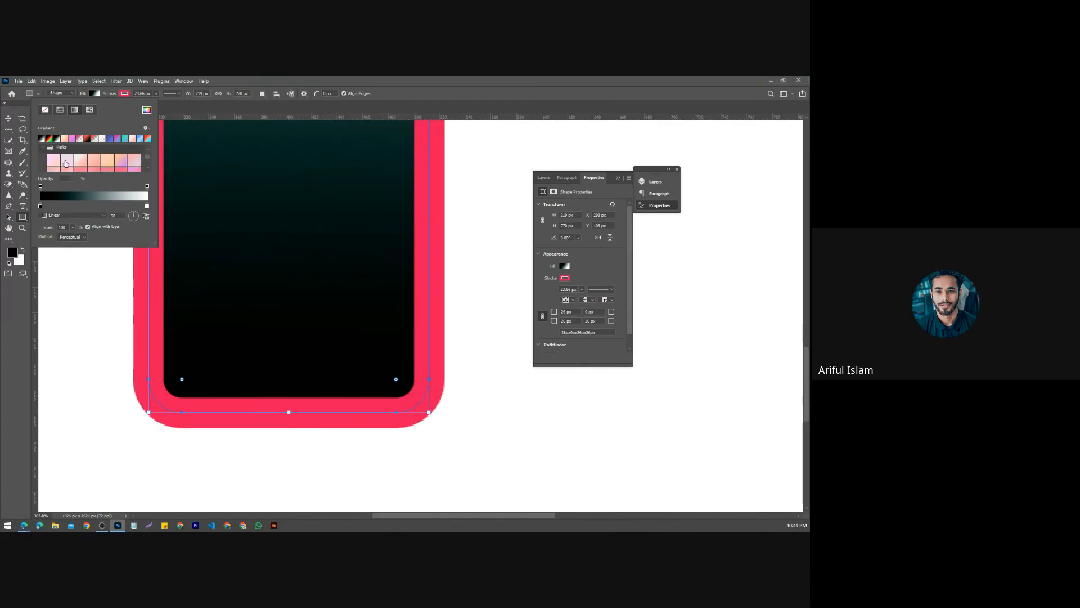
pyautogui.click(66, 163)
pyautogui.scroll(2, 330, 298)
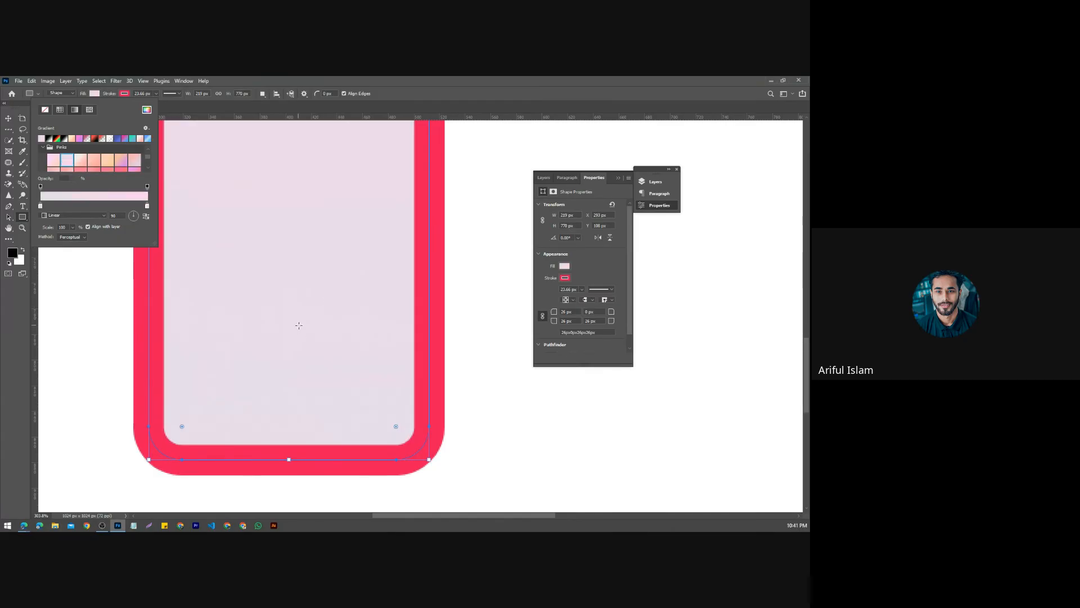
# Step: Try a purple-to-pink gradient preset as the rectangle's fill, and switch the fill back to solid black
pyautogui.scroll(-5, 298, 325)
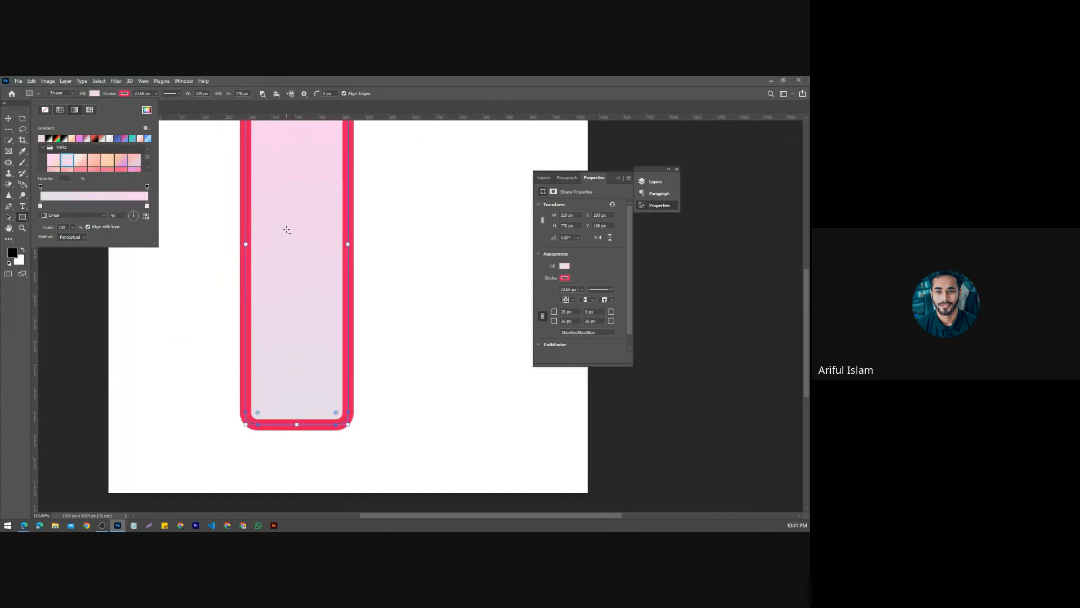
pyautogui.scroll(-1, 286, 230)
pyautogui.scroll(-1, 75, 168)
pyautogui.click(55, 151)
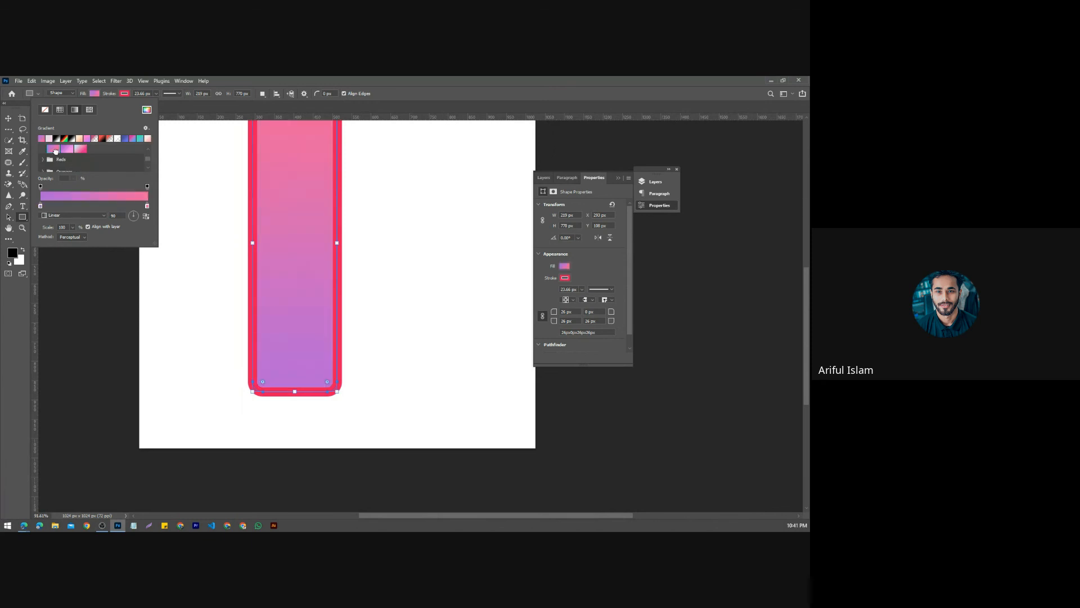
pyautogui.scroll(2, 301, 289)
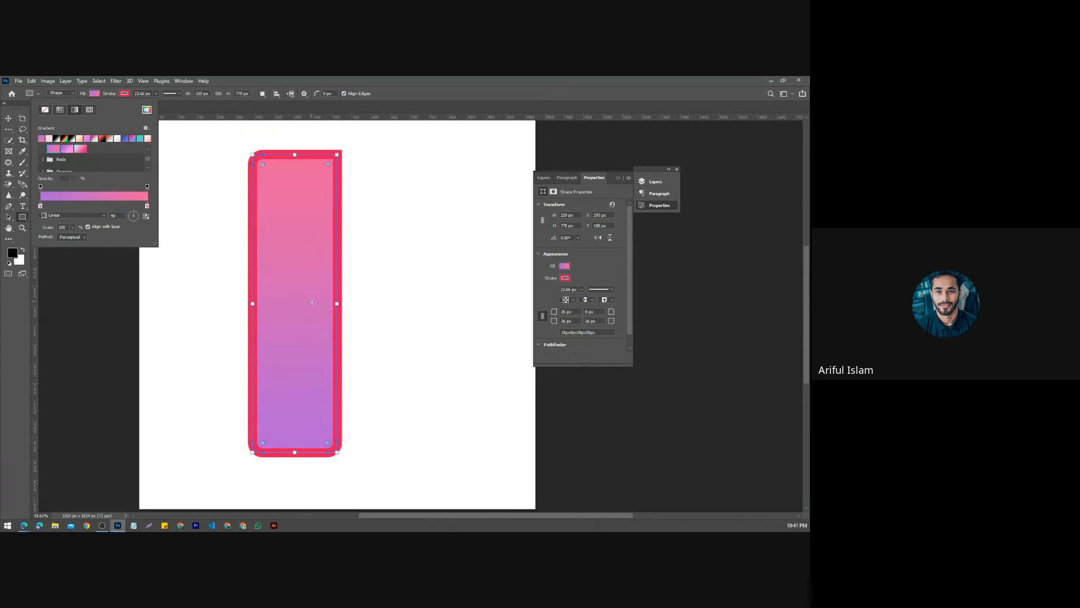
pyautogui.click(61, 109)
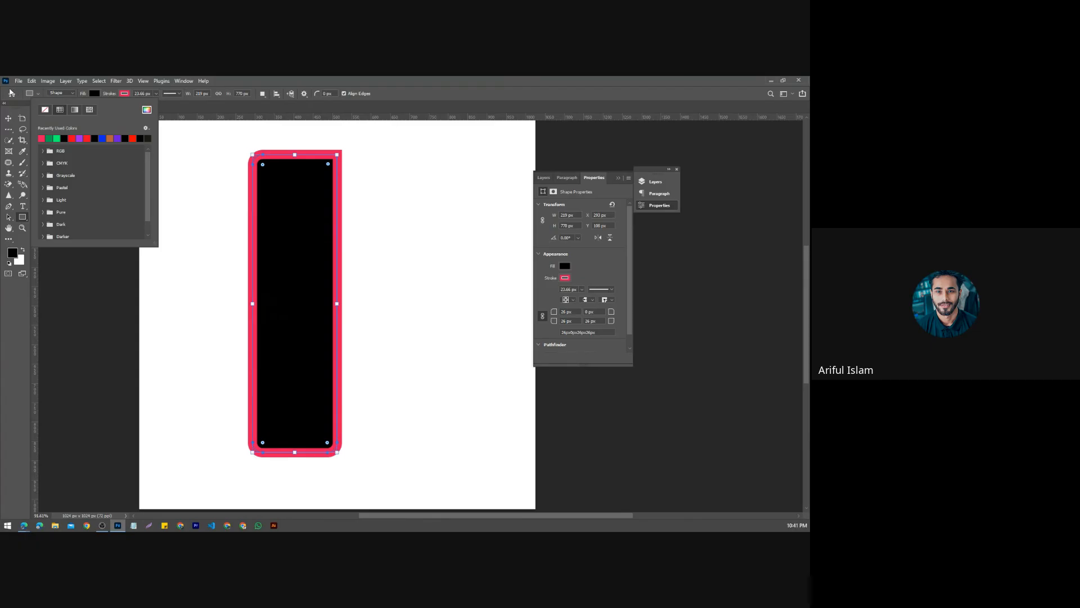
pyautogui.press('Print')
pyautogui.moveTo(40, 145); pyautogui.dragTo(76, 201)
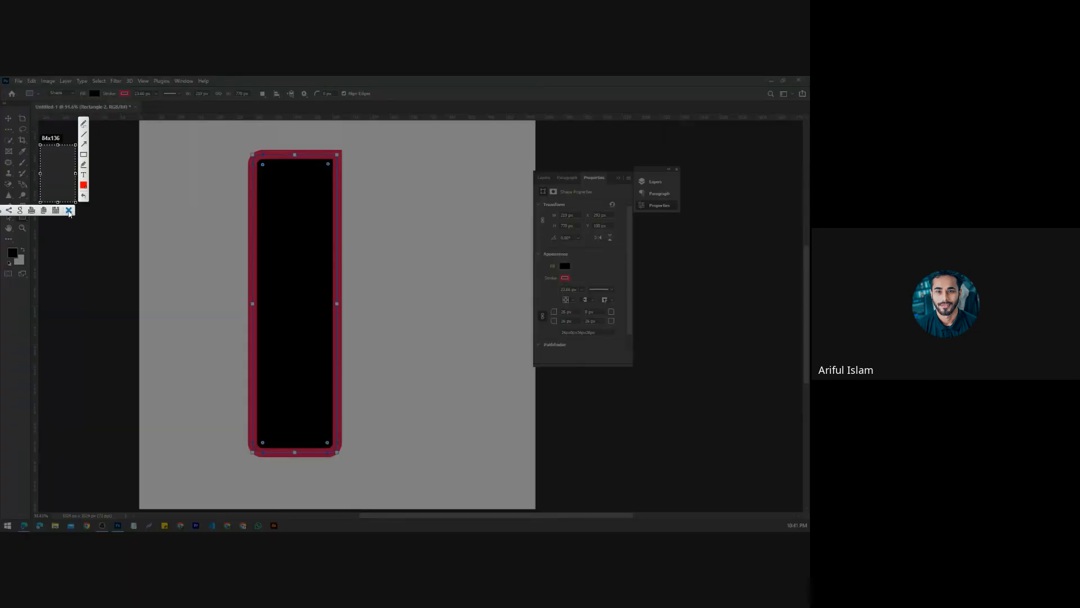
pyautogui.click(69, 210)
# Step: Capture the open fill options with the rectangle, draw red arrows from the solid-colour and gradient choices to the shape, and discard the capture
pyautogui.click(94, 94)
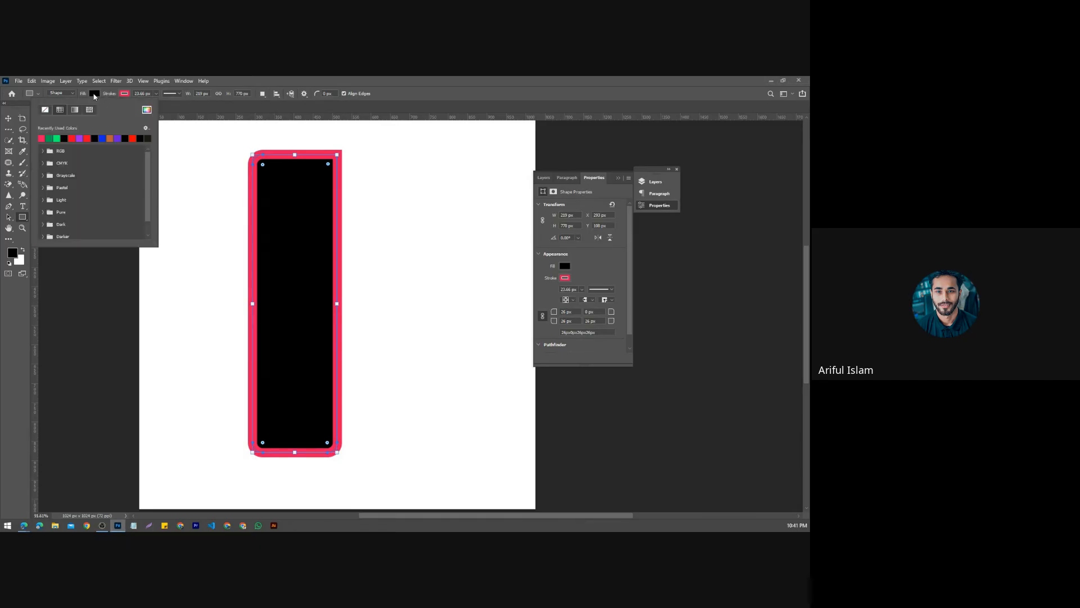
pyautogui.press('Print')
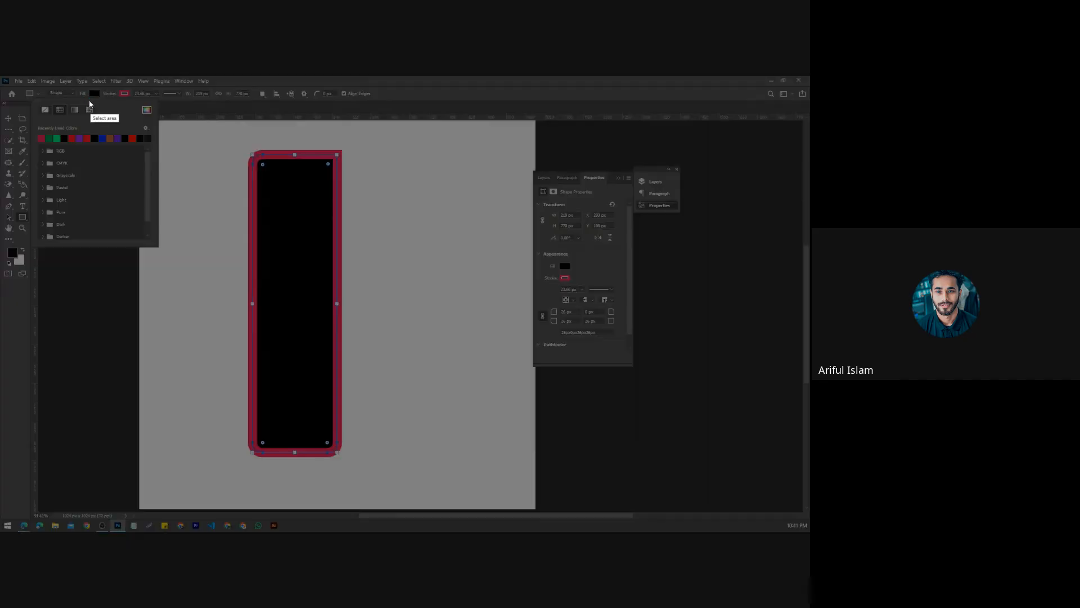
pyautogui.moveTo(0, 84); pyautogui.dragTo(359, 366)
pyautogui.click(366, 286)
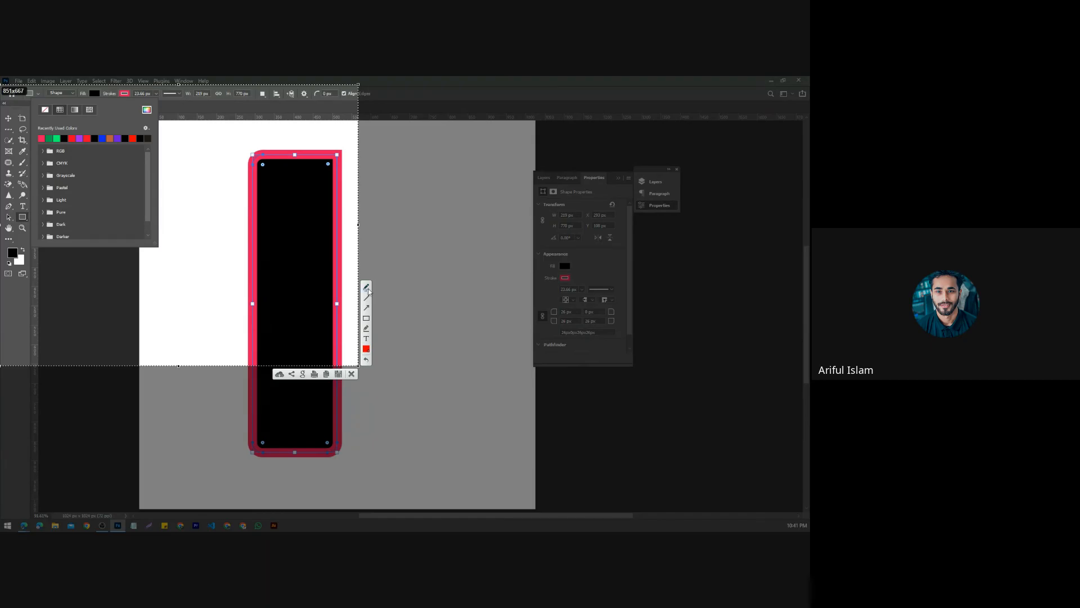
pyautogui.moveTo(59, 103)
pyautogui.mouseDown()
pyautogui.moveTo(152, 335)
pyautogui.moveTo(283, 334)
pyautogui.moveTo(268, 311)
pyautogui.moveTo(283, 336)
pyautogui.moveTo(271, 299)
pyautogui.mouseUp()
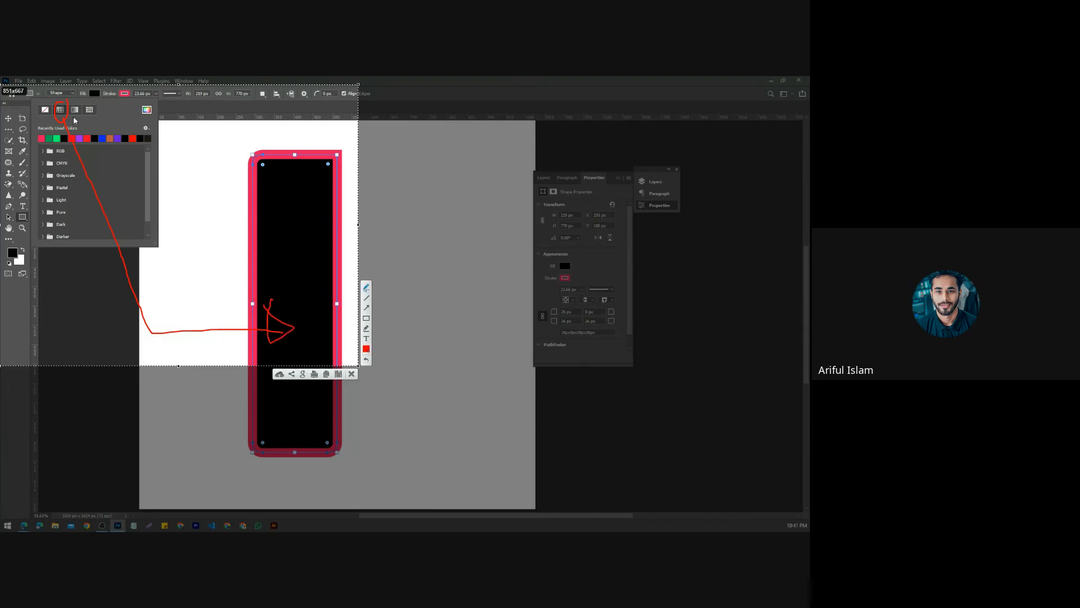
pyautogui.moveTo(76, 110)
pyautogui.mouseDown()
pyautogui.moveTo(158, 196)
pyautogui.moveTo(284, 281)
pyautogui.moveTo(273, 243)
pyautogui.moveTo(289, 290)
pyautogui.moveTo(288, 273)
pyautogui.mouseUp()
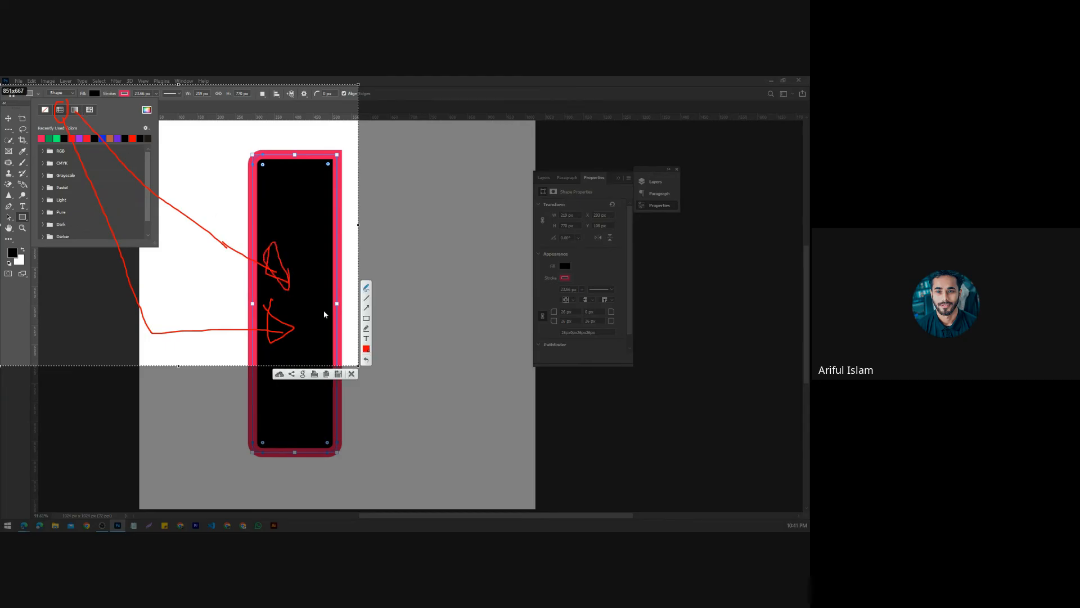
pyautogui.click(352, 373)
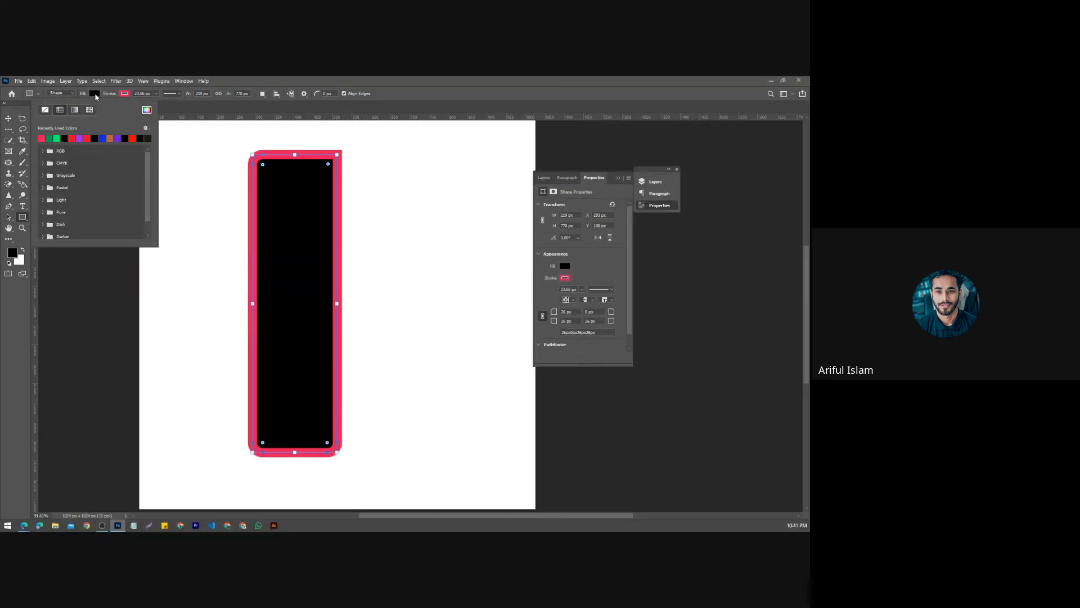
# Step: Try a grey-to-slate-blue linear gradient preset as the rectangle's fill and look through the further gradient groups
pyautogui.click(75, 110)
pyautogui.scroll(-2, 57, 163)
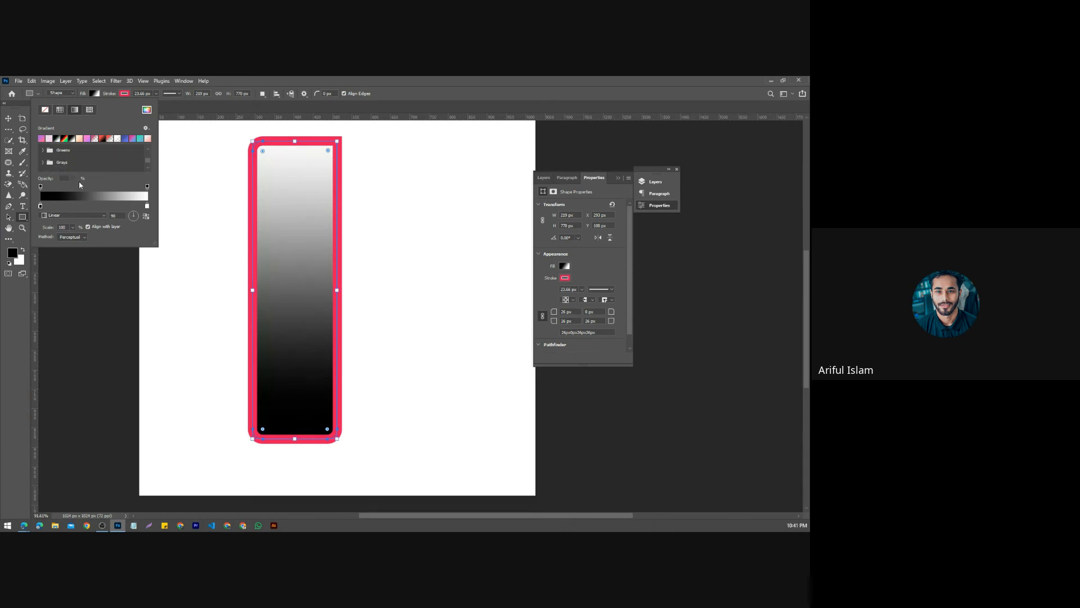
pyautogui.click(42, 163)
pyautogui.scroll(-2, 62, 166)
pyautogui.click(68, 167)
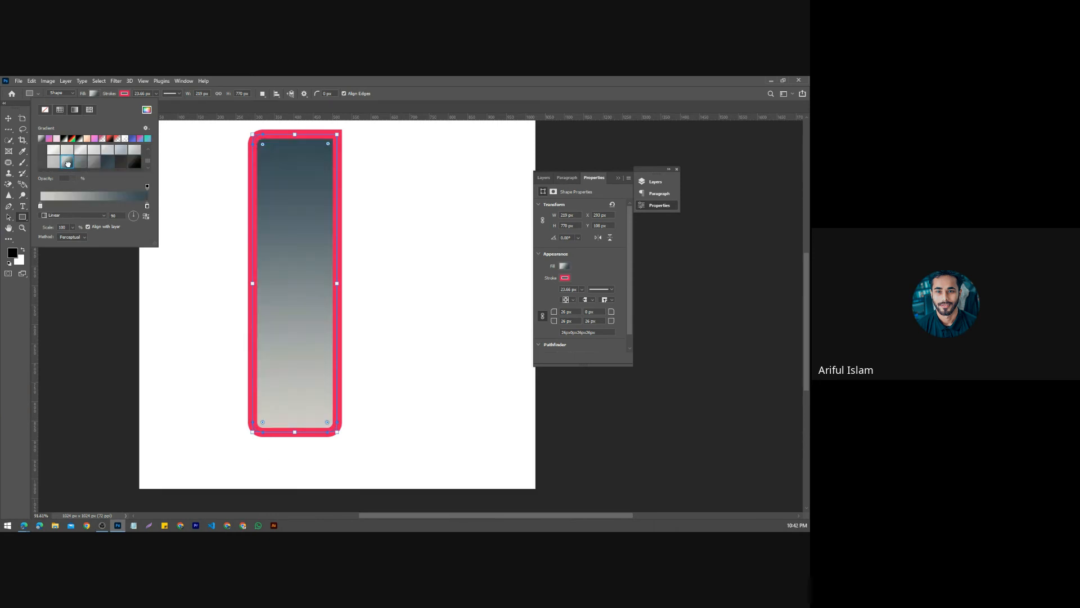
pyautogui.scroll(-2, 70, 167)
pyautogui.click(63, 166)
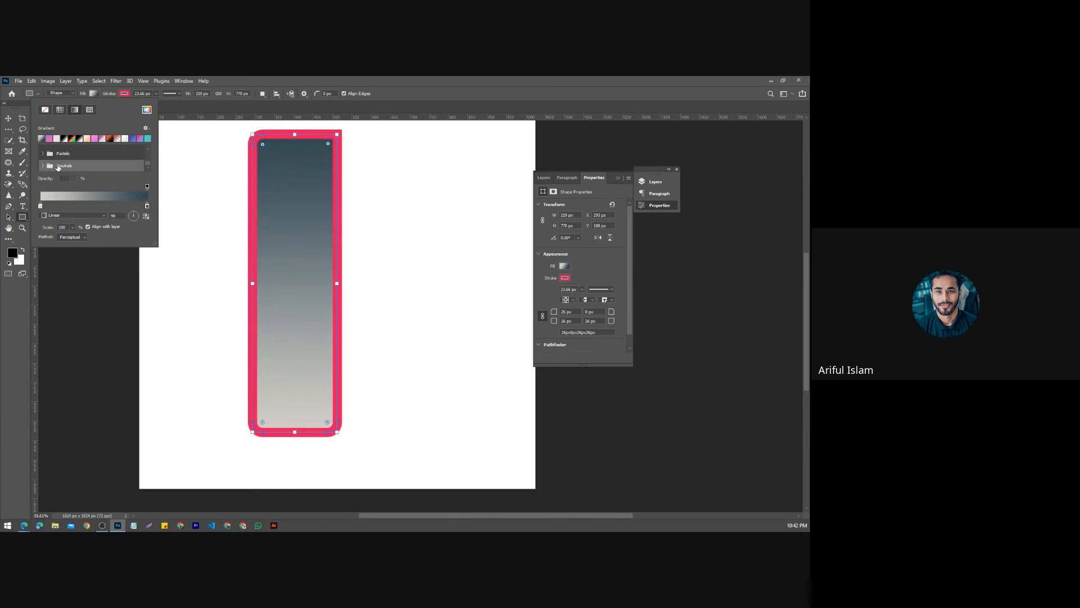
pyautogui.doubleClick(58, 167)
# Step: Switch to the browser's poster design image results, circle two geometric areas of the previewed left poster in a screen capture, and discard it
pyautogui.hotkey('alt', 'Tab')
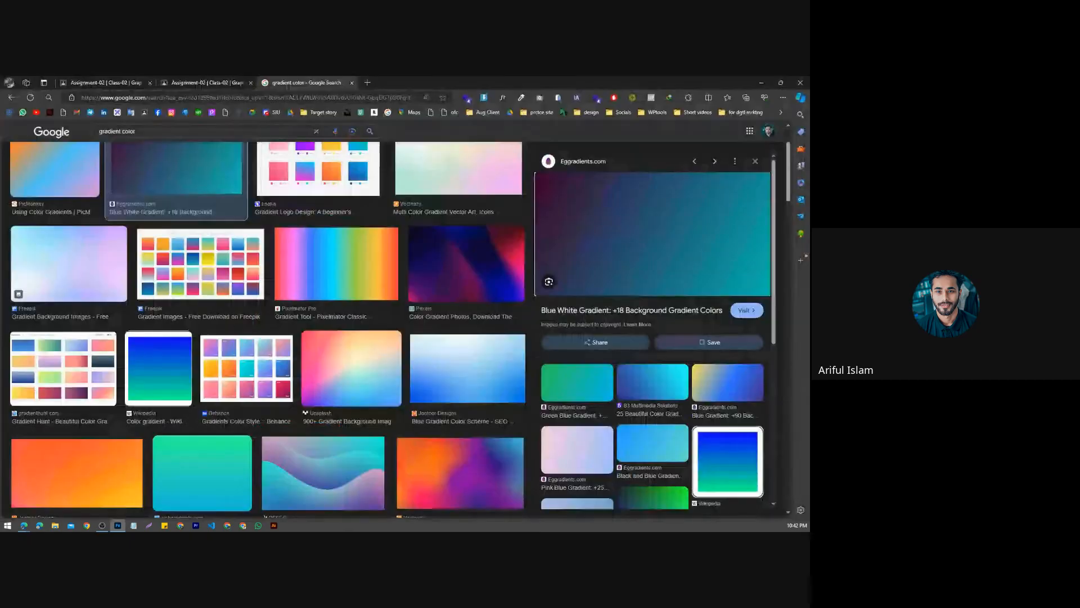
pyautogui.click(99, 81)
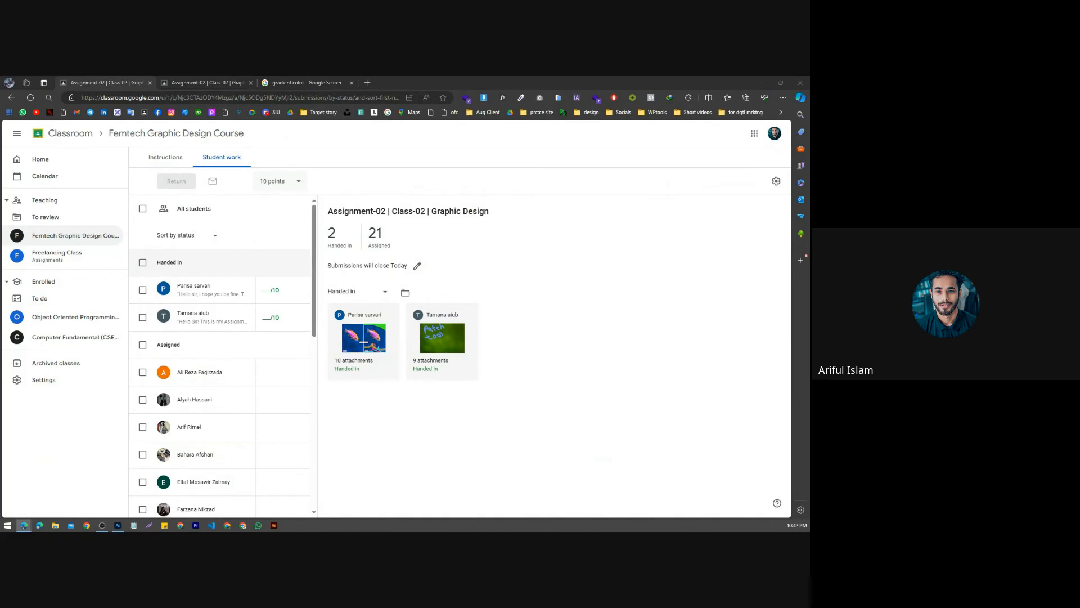
pyautogui.hotkey('alt', 'Tab')
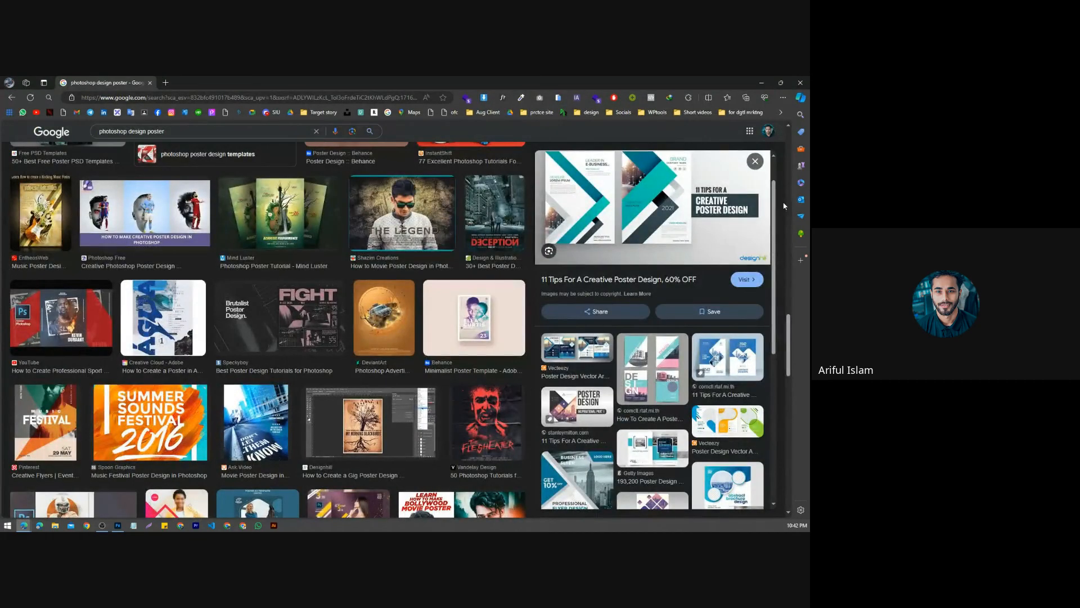
pyautogui.press('Print')
pyautogui.moveTo(521, 126); pyautogui.dragTo(766, 332)
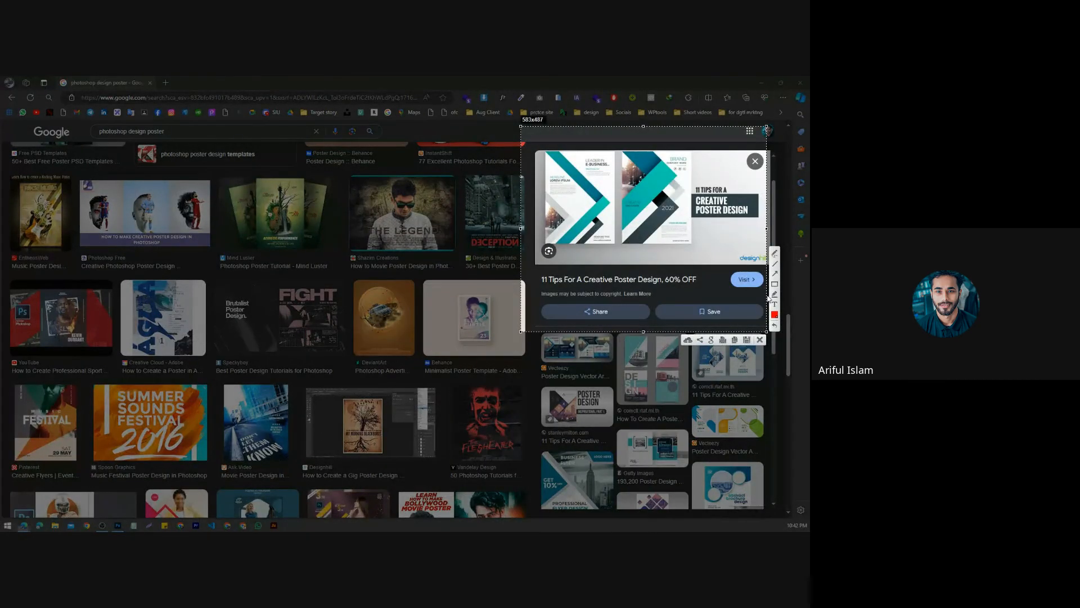
pyautogui.click(775, 253)
pyautogui.moveTo(613, 203); pyautogui.dragTo(595, 196)
pyautogui.moveTo(575, 222)
pyautogui.mouseDown()
pyautogui.moveTo(574, 261)
pyautogui.moveTo(583, 230)
pyautogui.moveTo(554, 228)
pyautogui.mouseUp()
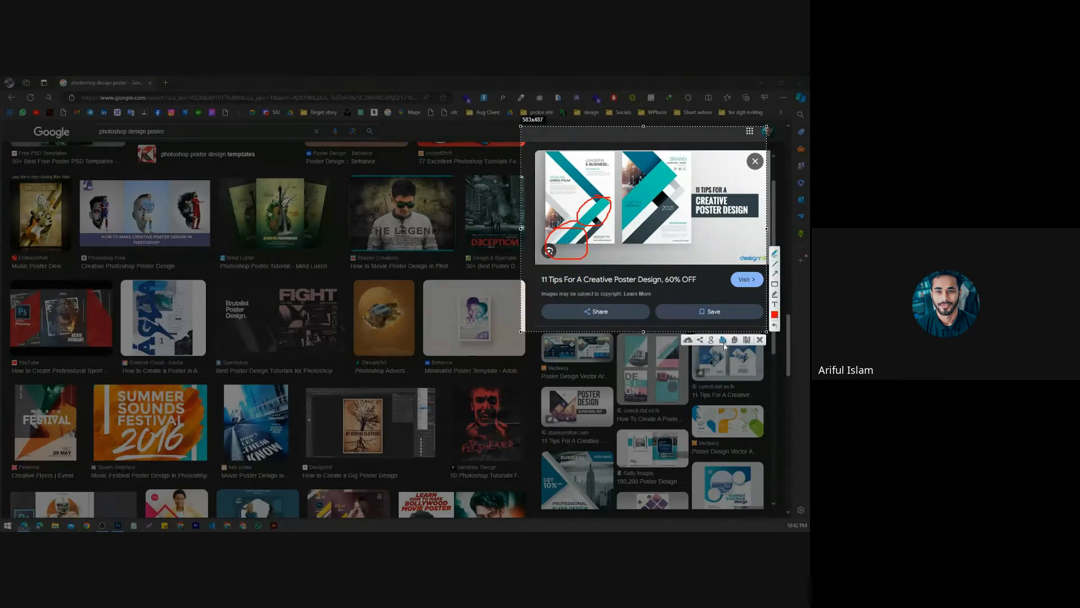
pyautogui.click(759, 340)
pyautogui.click(761, 83)
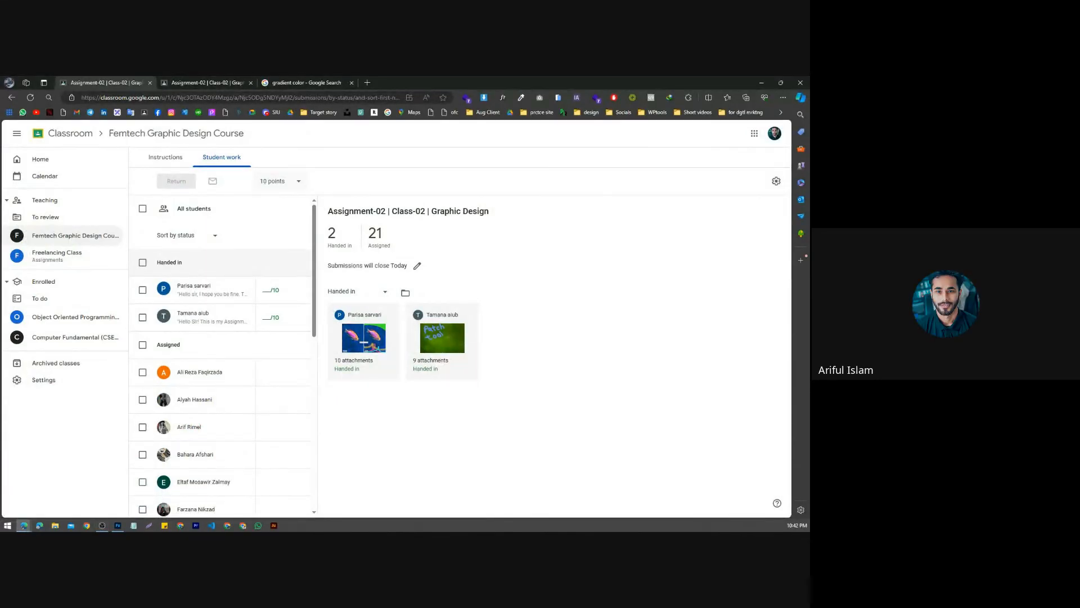
# Step: Return to Photoshop and fill the rectangle with the second pattern from the Trees group
pyautogui.hotkey('alt', 'Tab')
pyautogui.scroll(2, 144, 147)
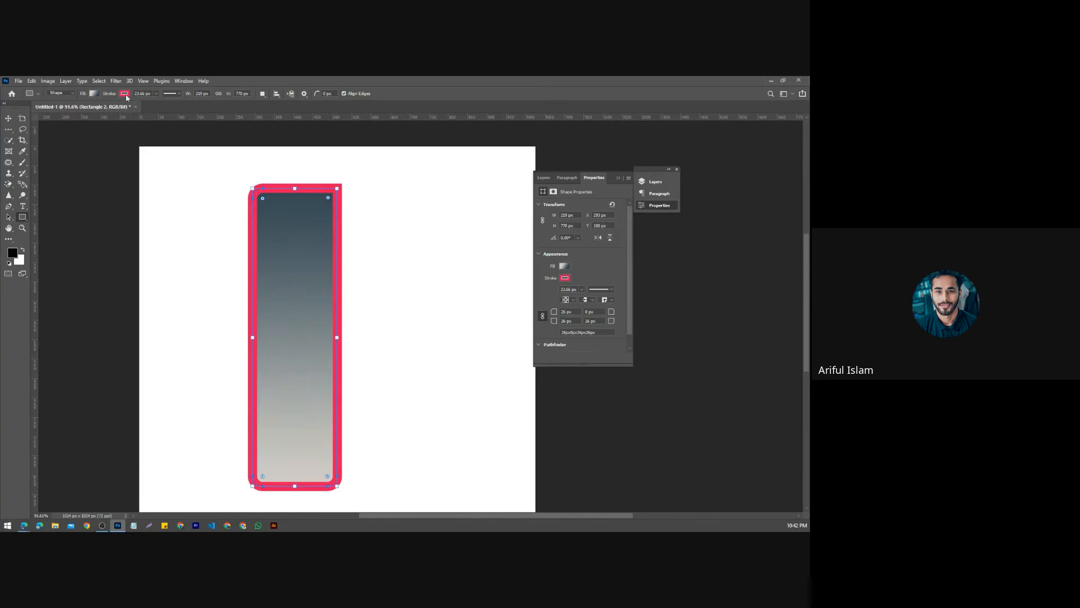
pyautogui.click(93, 94)
pyautogui.click(90, 112)
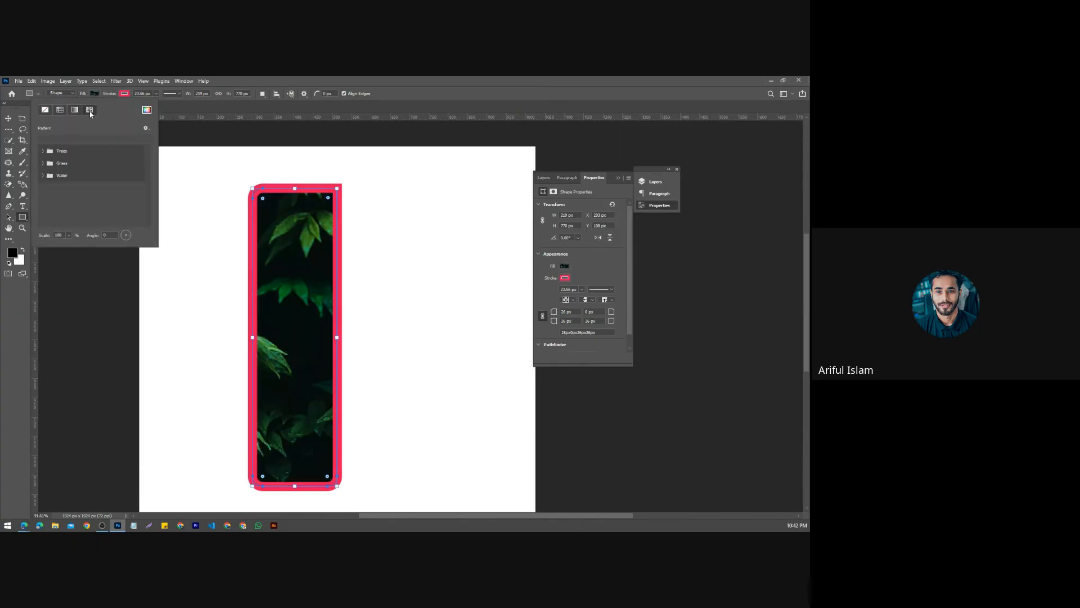
pyautogui.click(42, 150)
pyautogui.click(66, 164)
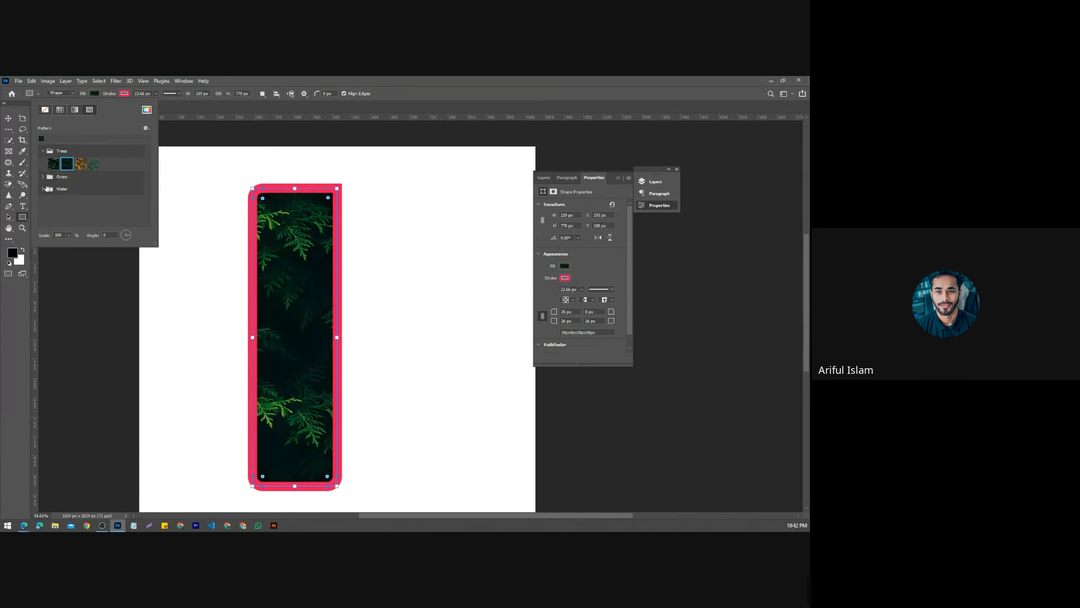
# Step: Try the rectangle without a stroke, and with a blue stroke from the recently used colours
pyautogui.click(44, 177)
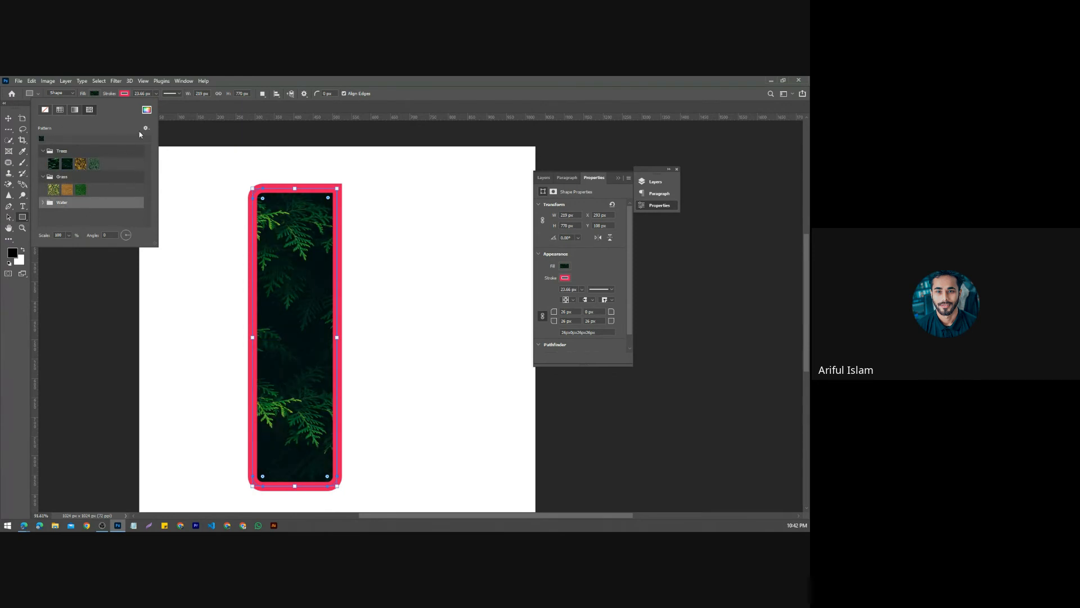
pyautogui.click(124, 94)
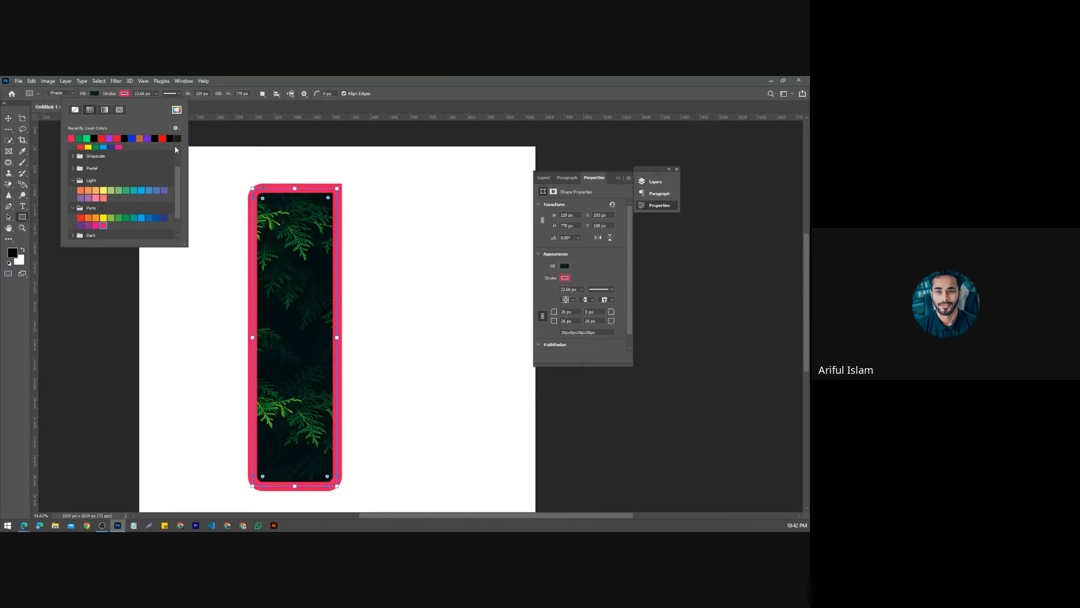
pyautogui.click(76, 112)
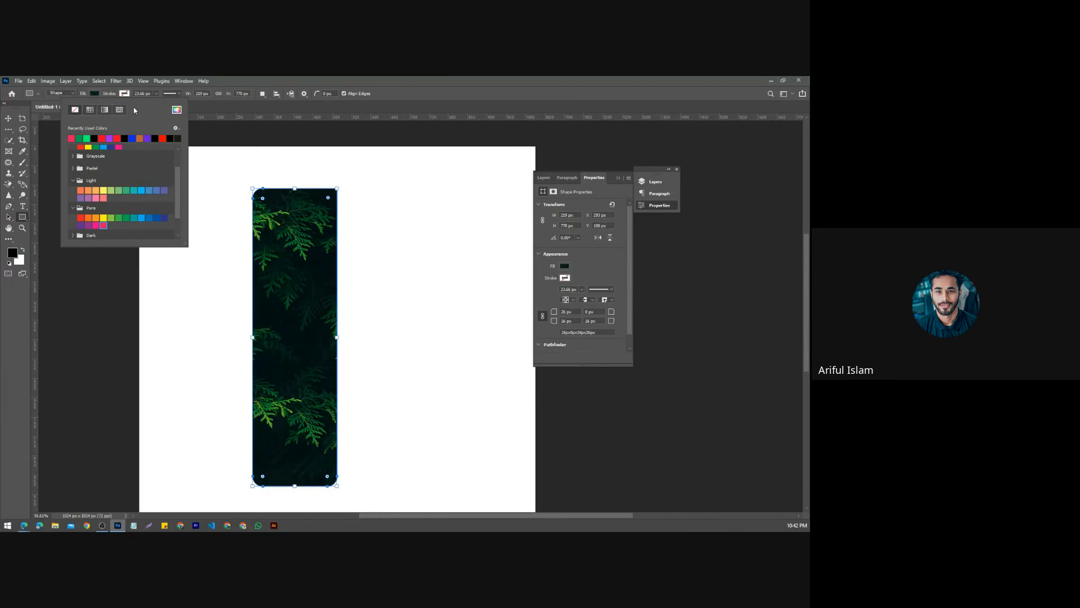
pyautogui.click(126, 94)
pyautogui.click(126, 94)
pyautogui.click(132, 138)
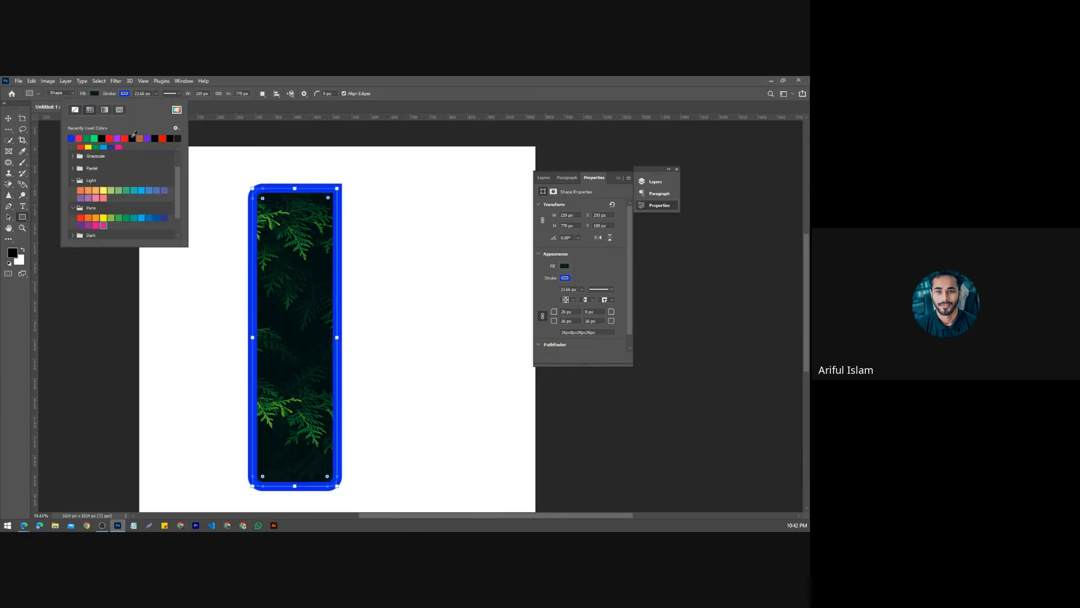
# Step: Set both the fill and the stroke of the tall rectangle to none
pyautogui.click(94, 94)
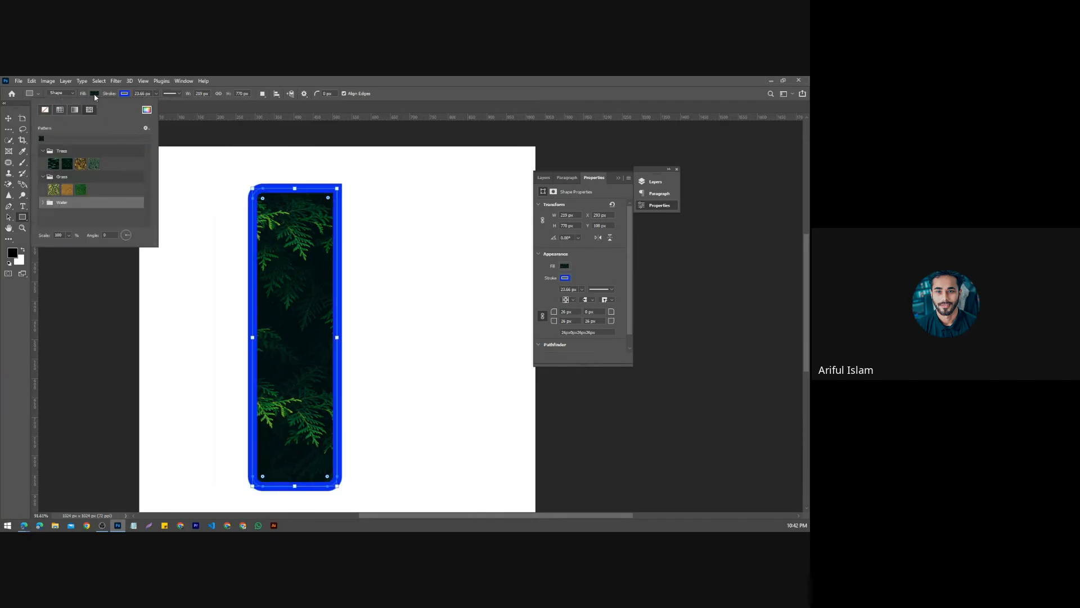
pyautogui.click(45, 110)
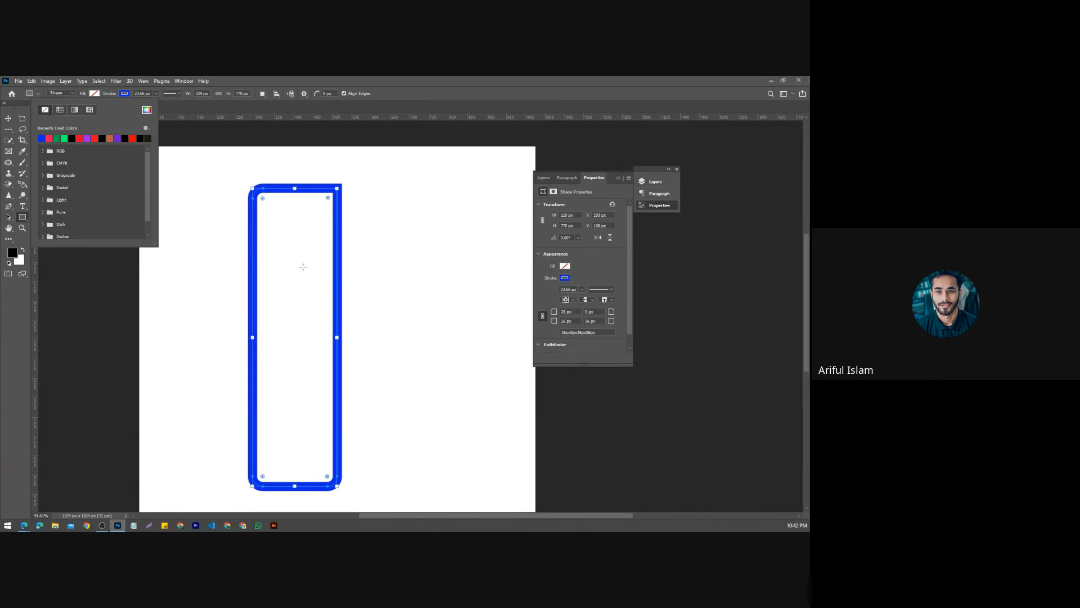
pyautogui.click(129, 93)
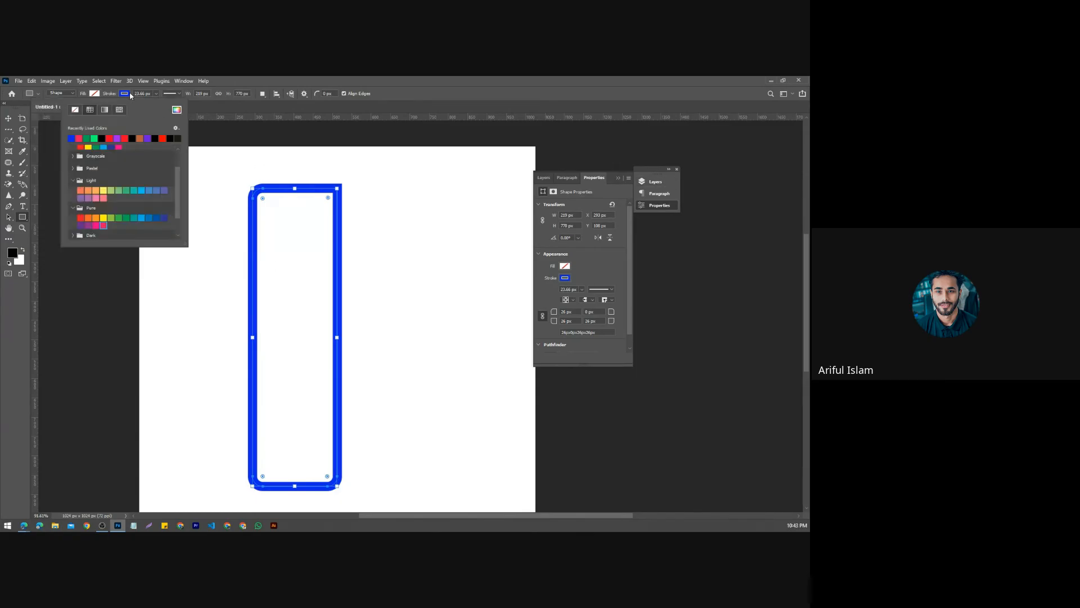
pyautogui.click(74, 111)
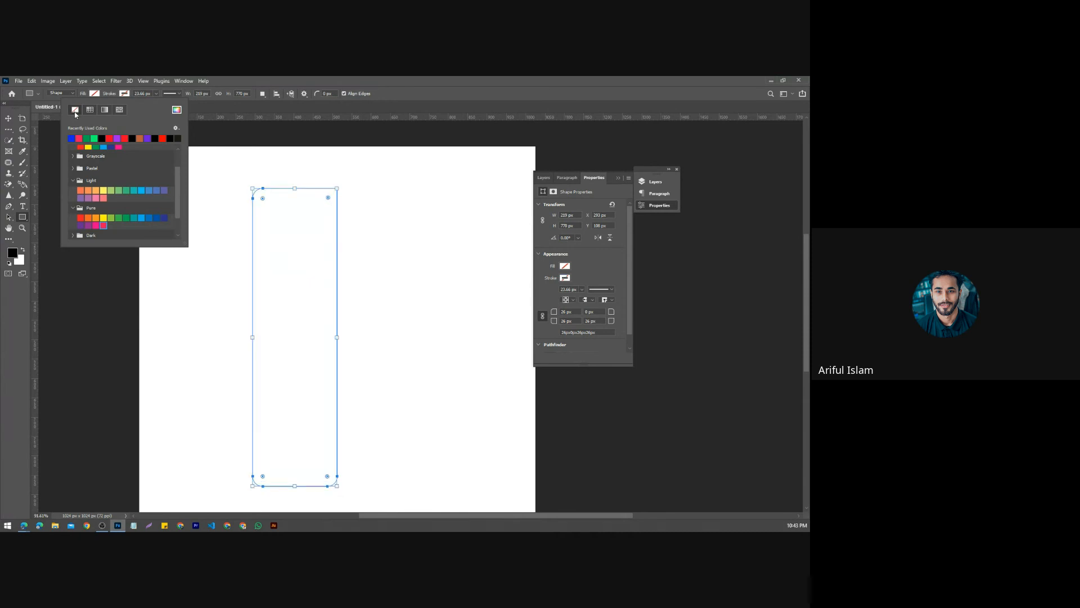
pyautogui.click(8, 119)
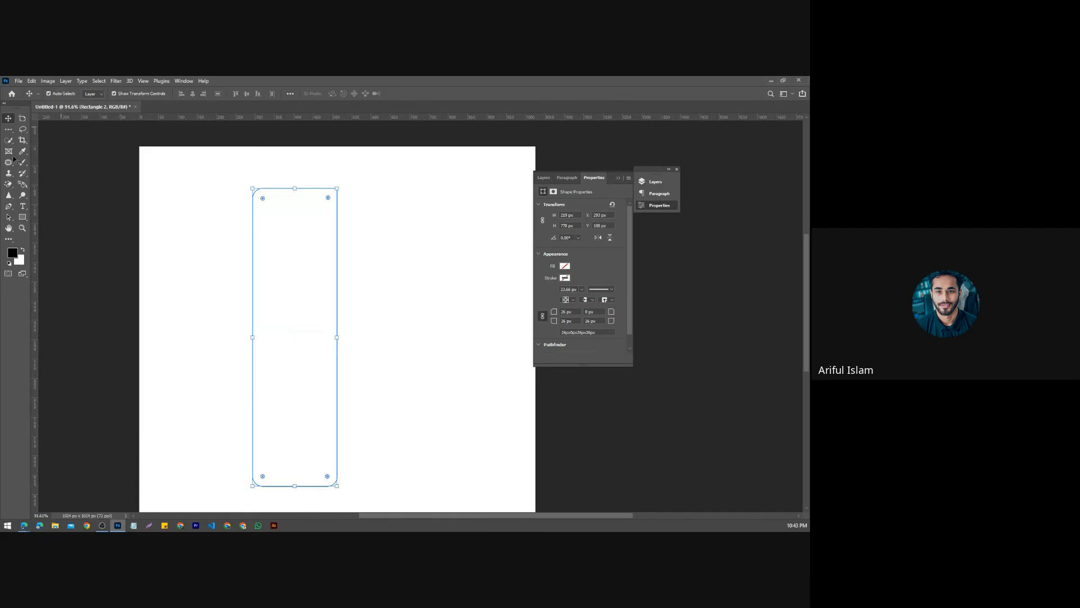
pyautogui.click(23, 218)
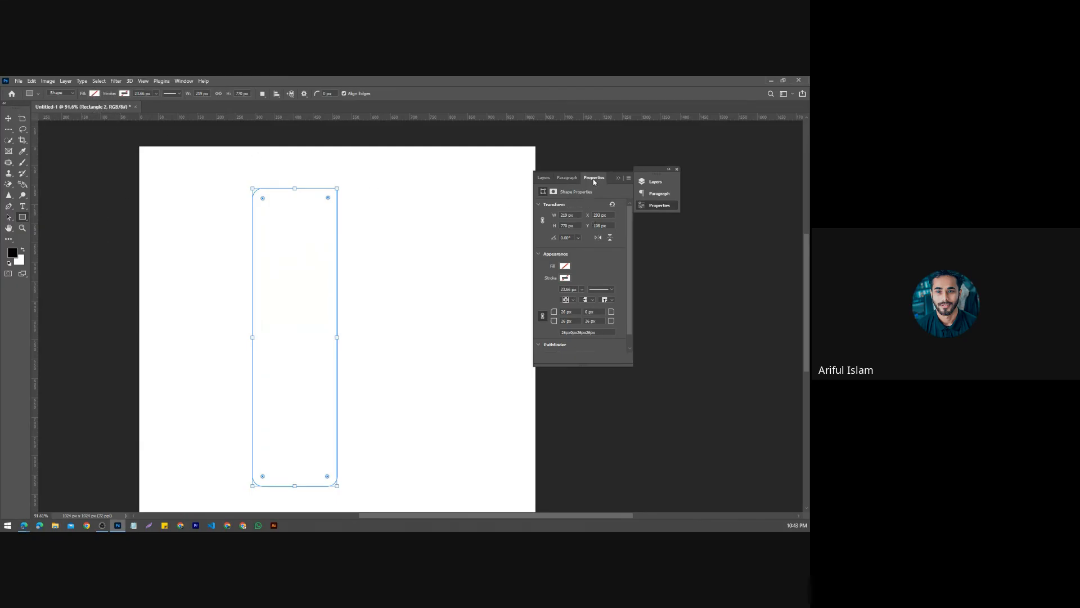
# Step: Detach and close the shape's Properties panel, reopen it and place it beside the artboard's edge
pyautogui.moveTo(593, 178); pyautogui.dragTo(282, 179)
pyautogui.click(364, 177)
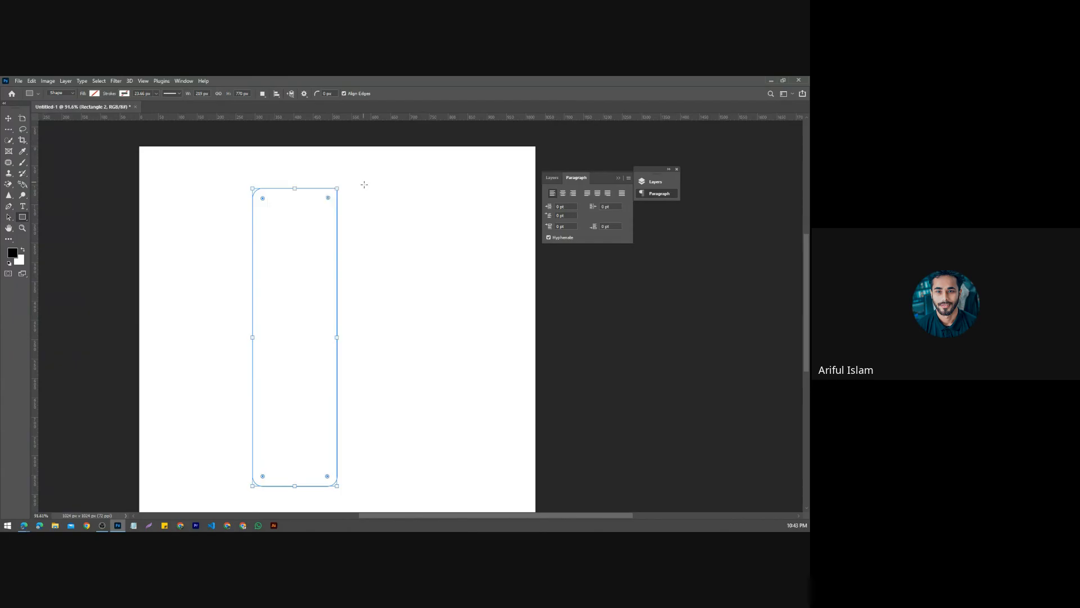
pyautogui.click(183, 81)
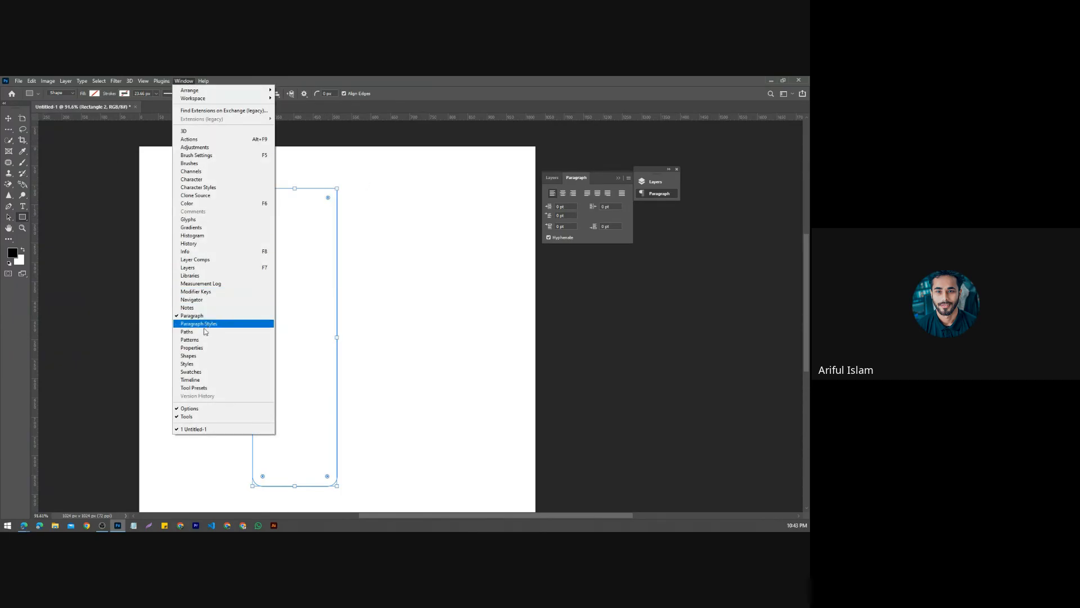
pyautogui.click(205, 347)
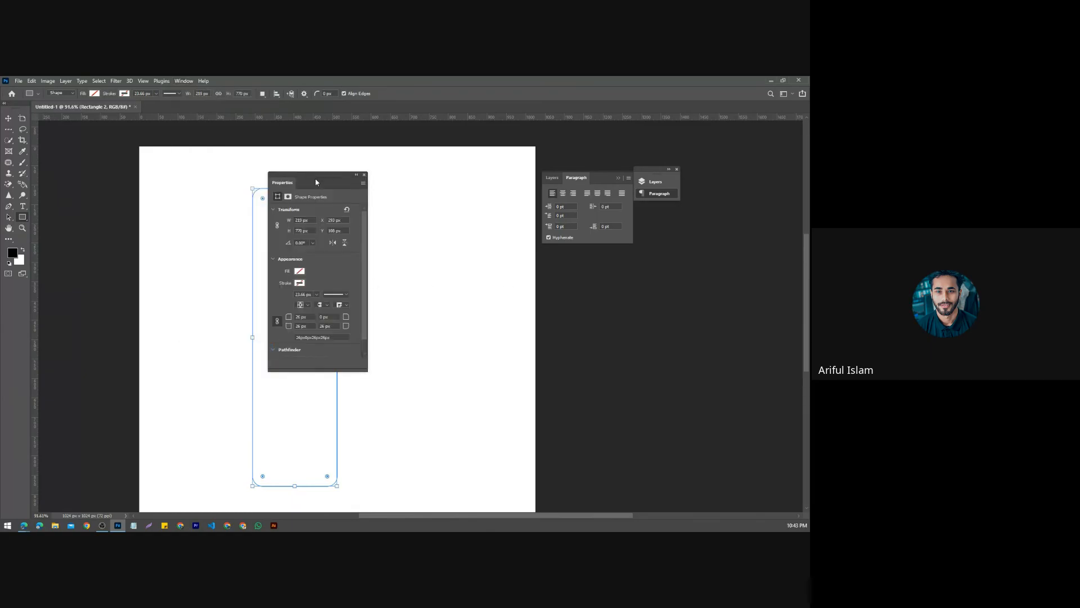
pyautogui.moveTo(316, 182); pyautogui.dragTo(572, 216)
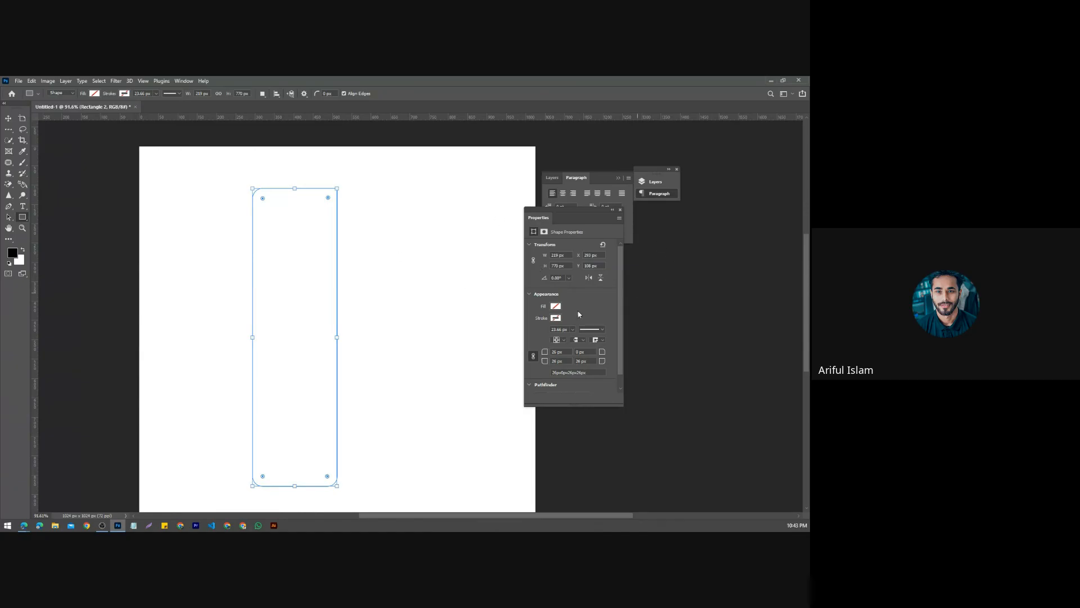
# Step: Fill the rectangle with purple and give it a black stroke, both from the recently used colours in its shape properties
pyautogui.click(556, 306)
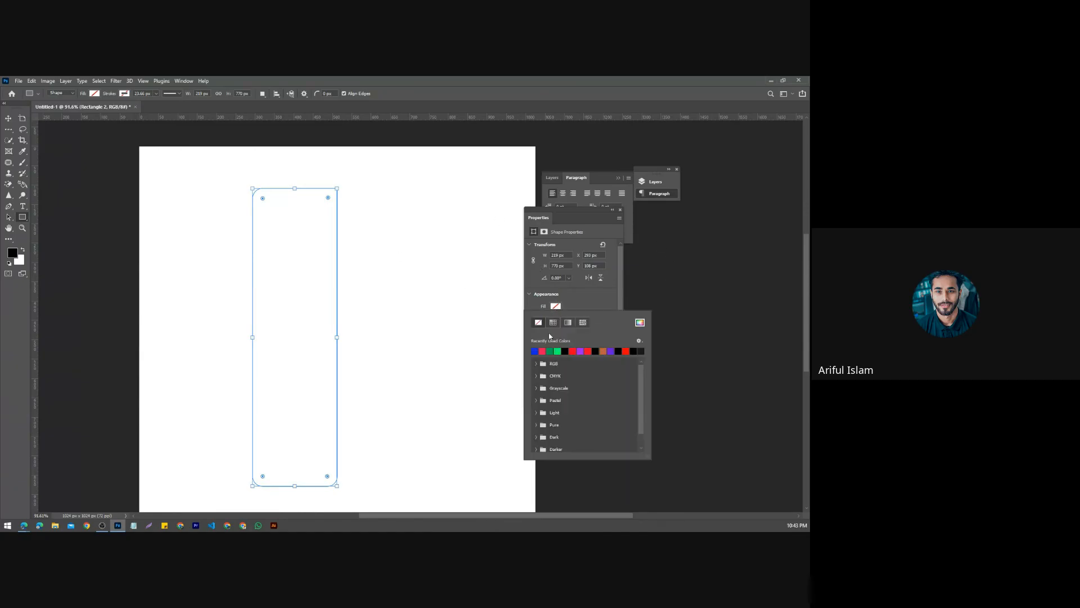
pyautogui.click(581, 351)
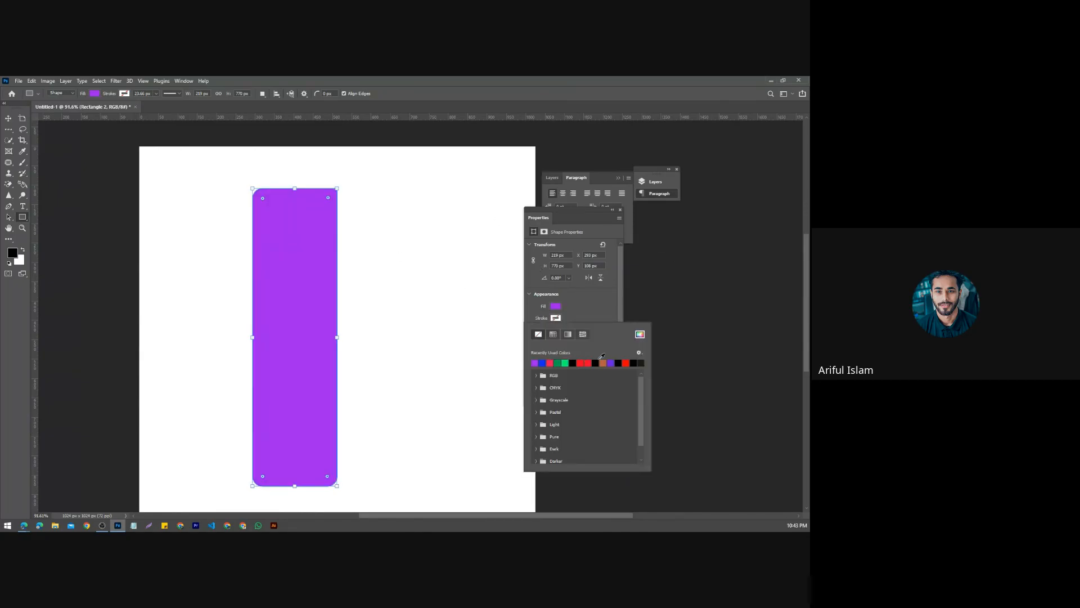
pyautogui.click(596, 363)
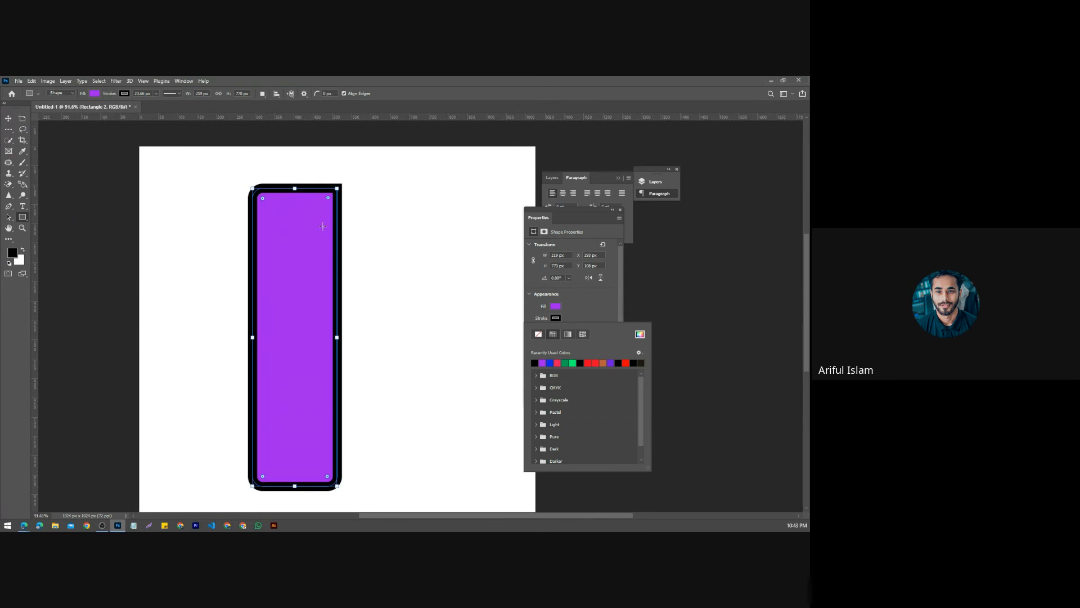
pyautogui.press('Escape')
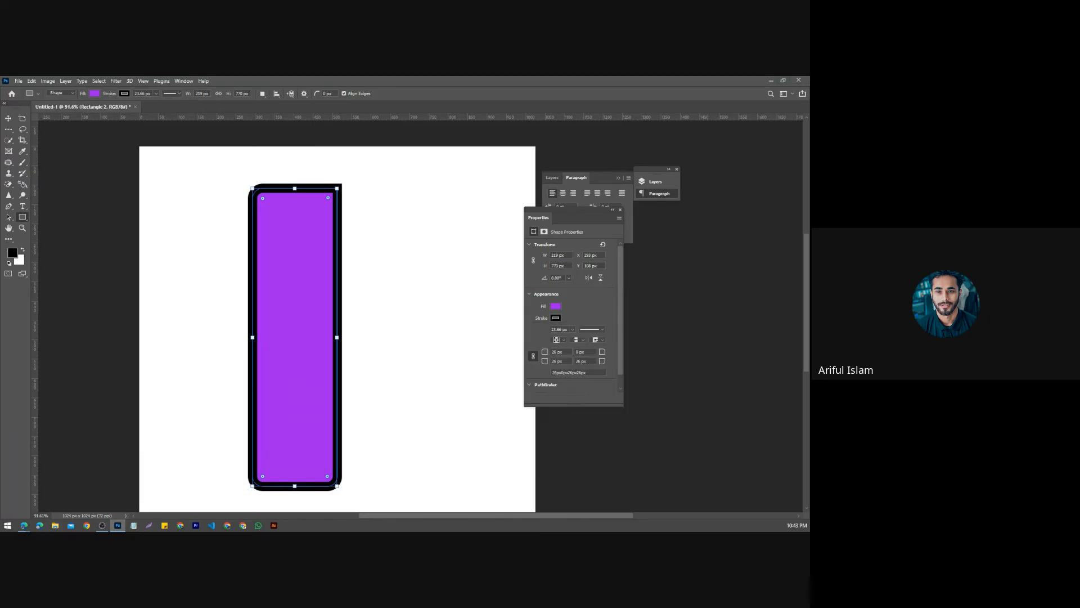
# Step: Switch to the browser's poster results, preview the Music Festival poster and copy a screen capture of the preview
pyautogui.hotkey('alt', 'Tab')
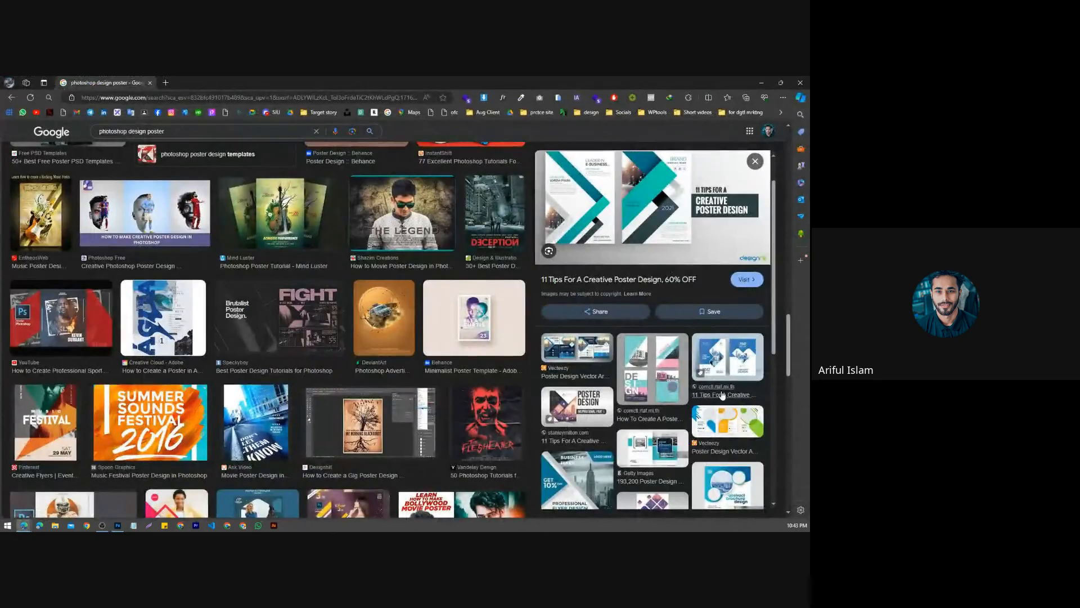
pyautogui.scroll(-3, 716, 396)
pyautogui.scroll(-2, 716, 396)
pyautogui.click(55, 419)
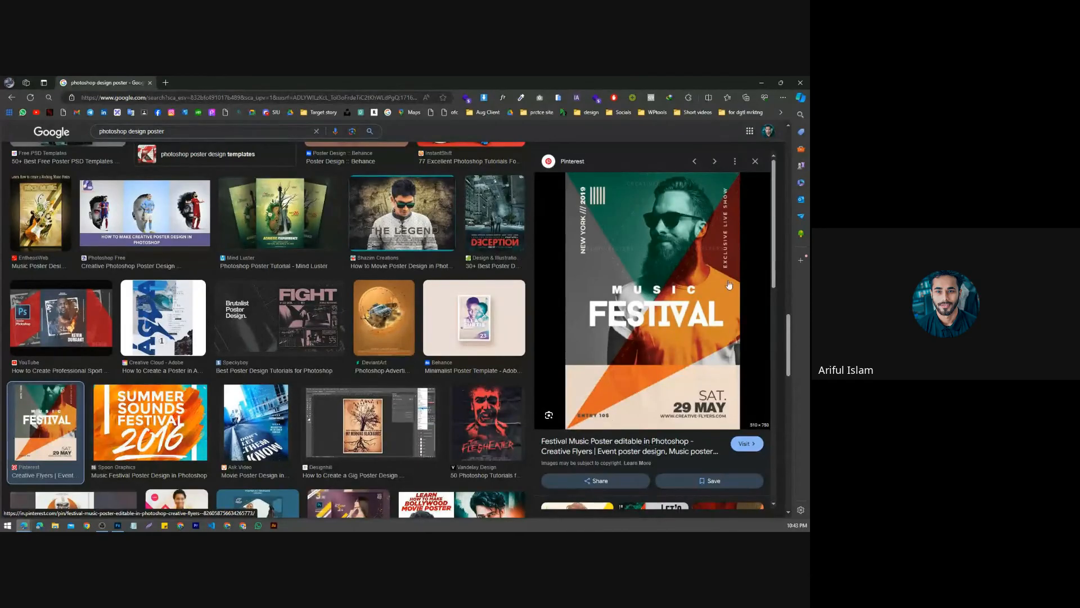
pyautogui.press('super+shift+s')
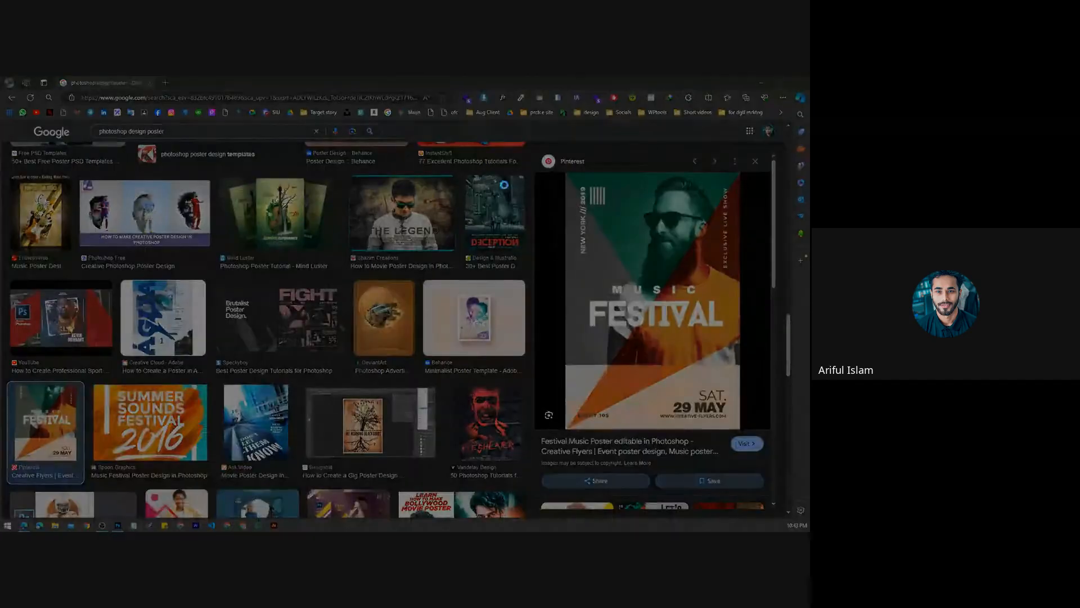
pyautogui.moveTo(488, 136); pyautogui.dragTo(767, 445)
pyautogui.rightClick(647, 282)
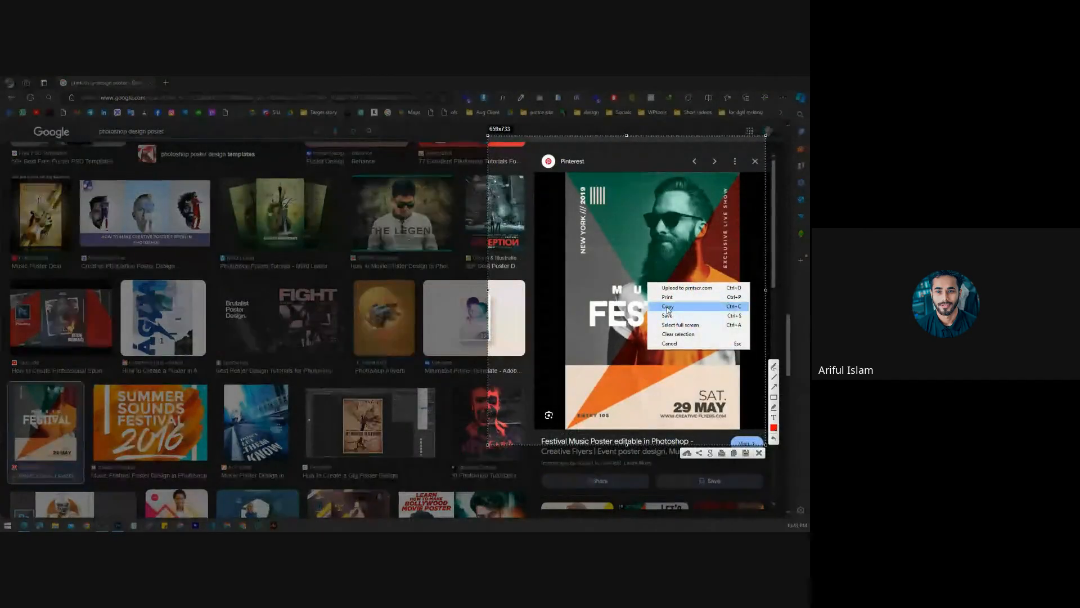
pyautogui.click(668, 307)
# Step: Return to Photoshop, deselect the rectangle and paste the captured poster into the document
pyautogui.click(760, 82)
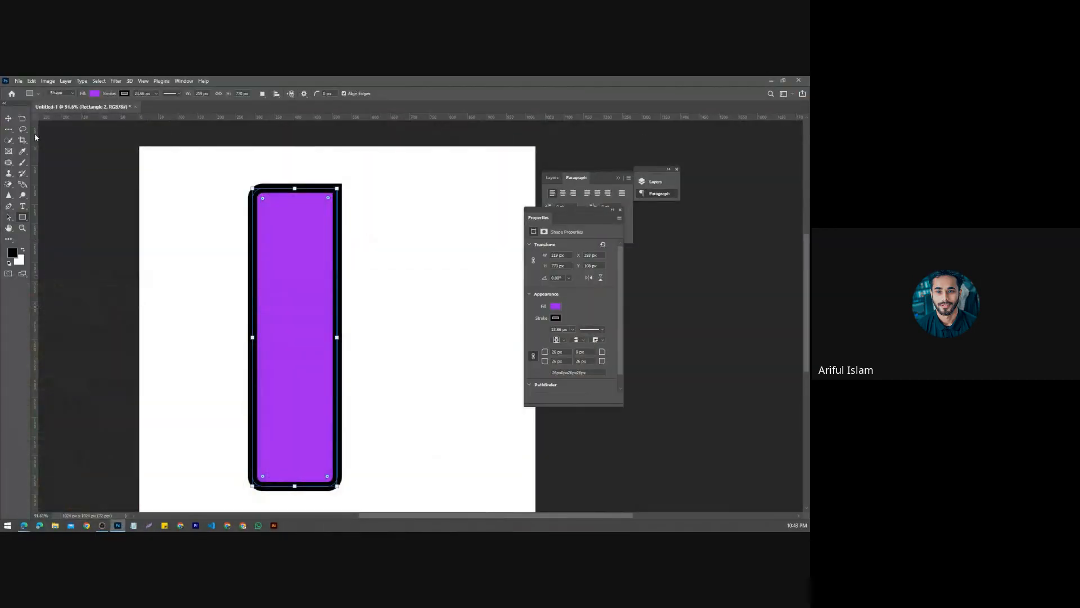
pyautogui.click(8, 119)
pyautogui.click(213, 284)
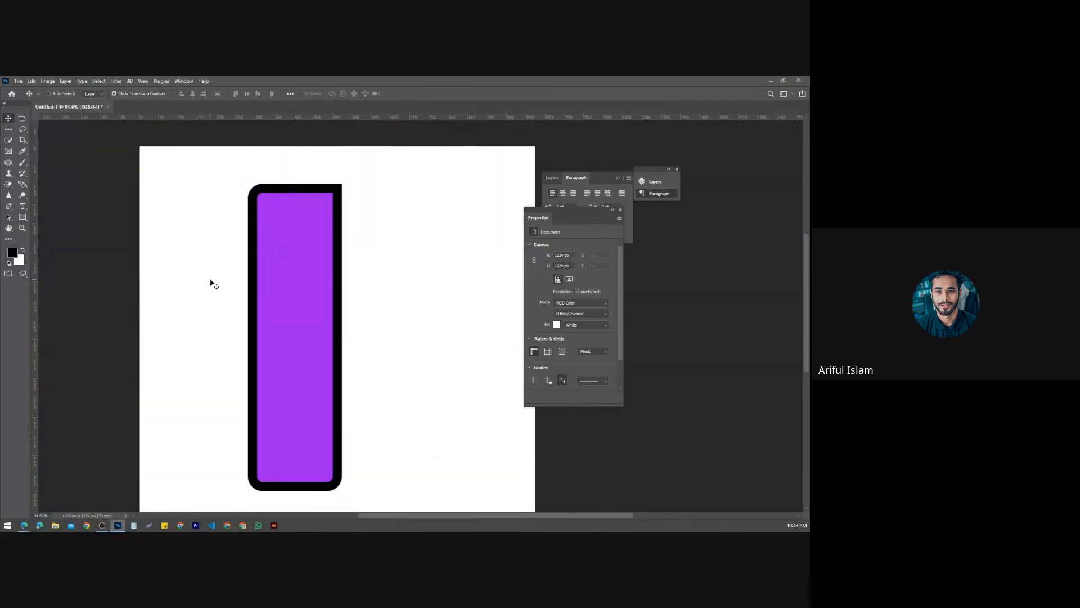
pyautogui.hotkey('ctrl', 'v')
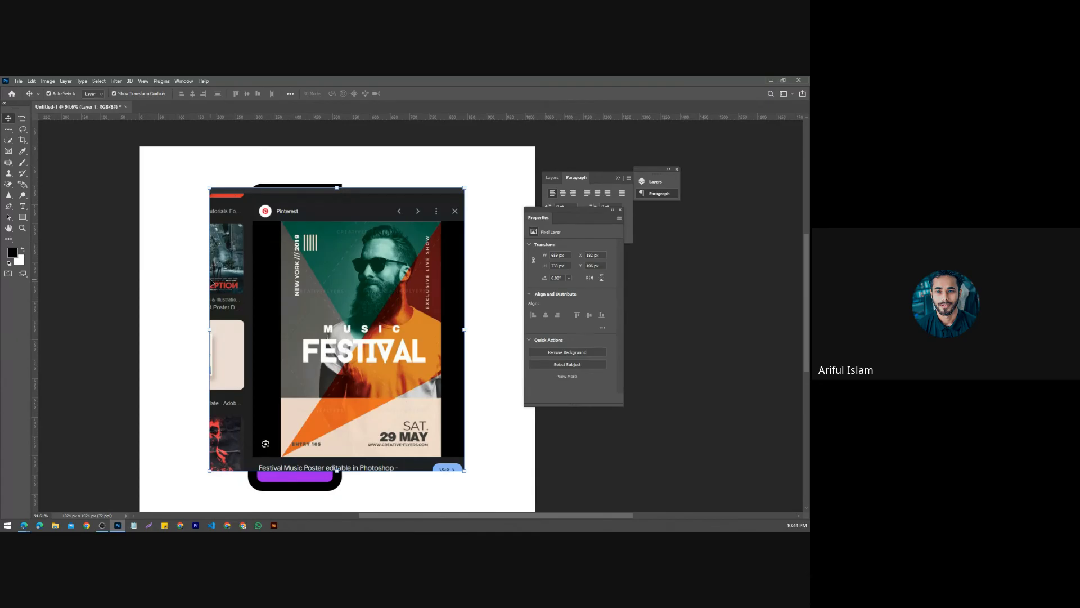
# Step: Outline the pasted poster's diagonal red-orange area in red in a screen capture and discard the capture
pyautogui.scroll(2, 372, 316)
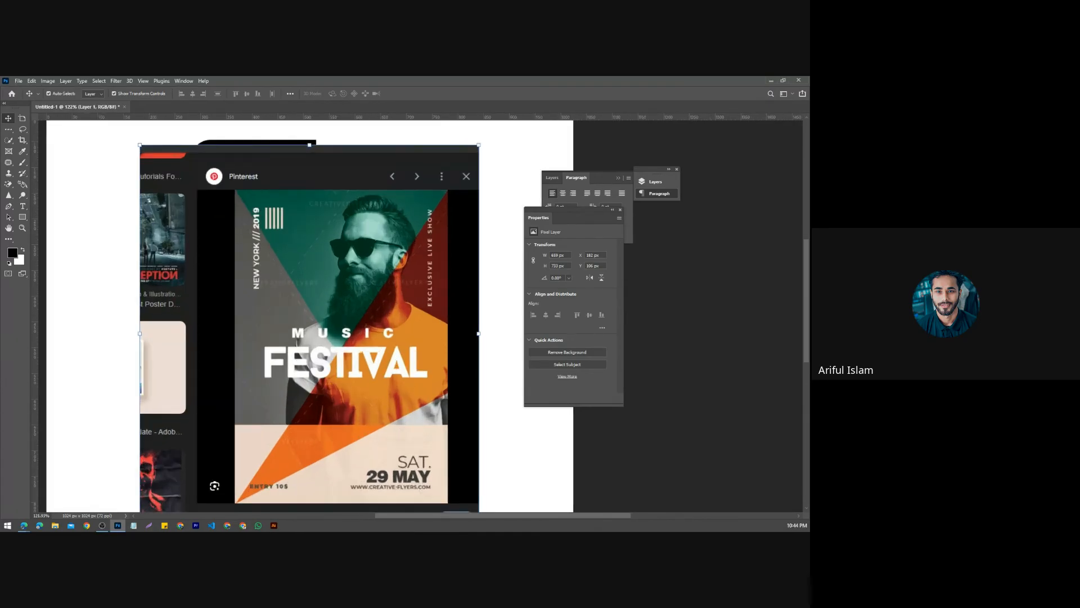
pyautogui.press('Print')
pyautogui.moveTo(198, 181); pyautogui.dragTo(476, 518)
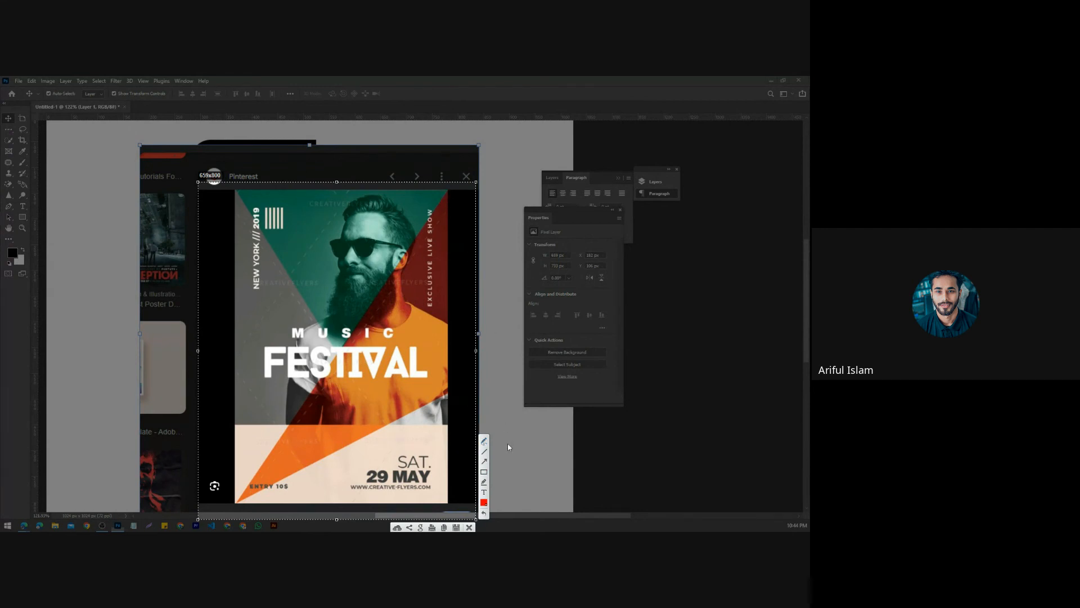
pyautogui.click(484, 442)
pyautogui.moveTo(448, 191)
pyautogui.mouseDown()
pyautogui.moveTo(195, 481)
pyautogui.moveTo(269, 517)
pyautogui.moveTo(429, 465)
pyautogui.moveTo(466, 331)
pyautogui.moveTo(458, 193)
pyautogui.mouseUp()
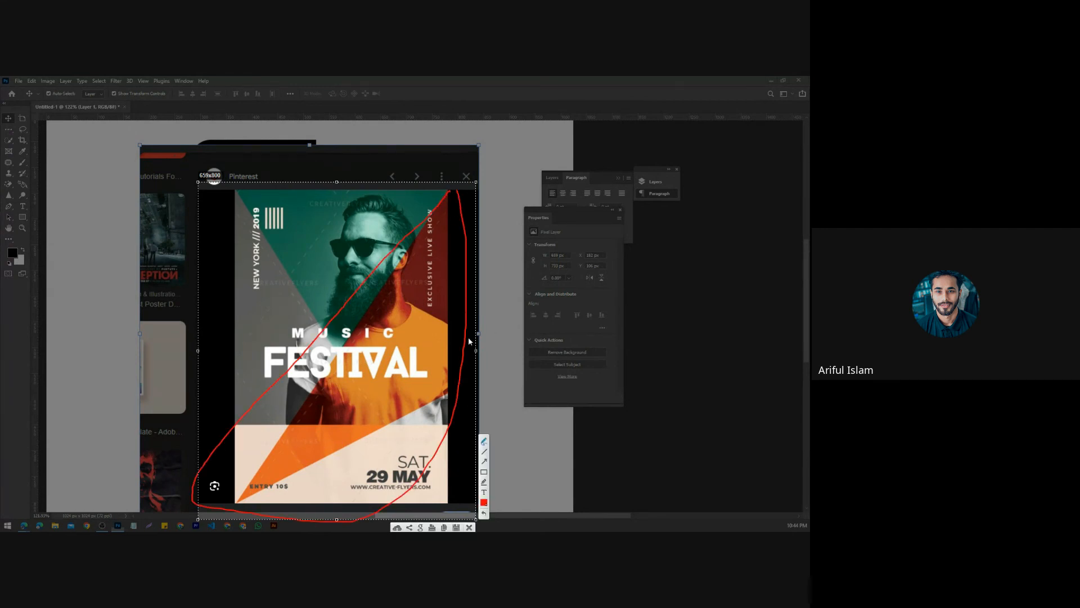
pyautogui.click(470, 528)
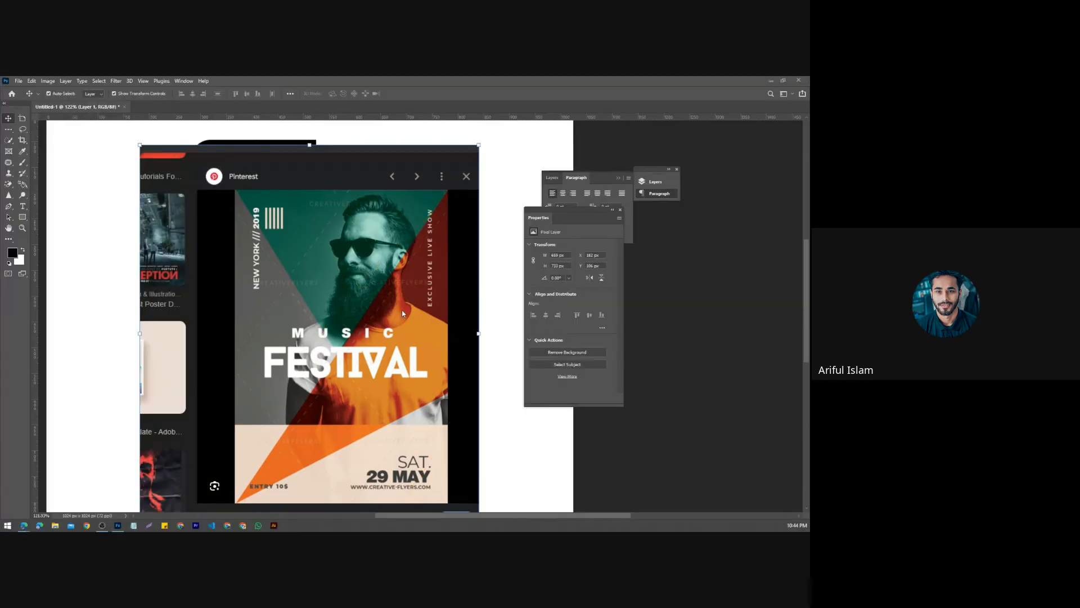
# Step: Draw a black ellipse about 387 by 282 px over the upper-left part of the pasted poster with the Ellipse tool
pyautogui.click(24, 219)
pyautogui.rightClick(21, 220)
pyautogui.click(57, 225)
pyautogui.moveTo(101, 195); pyautogui.dragTo(297, 336)
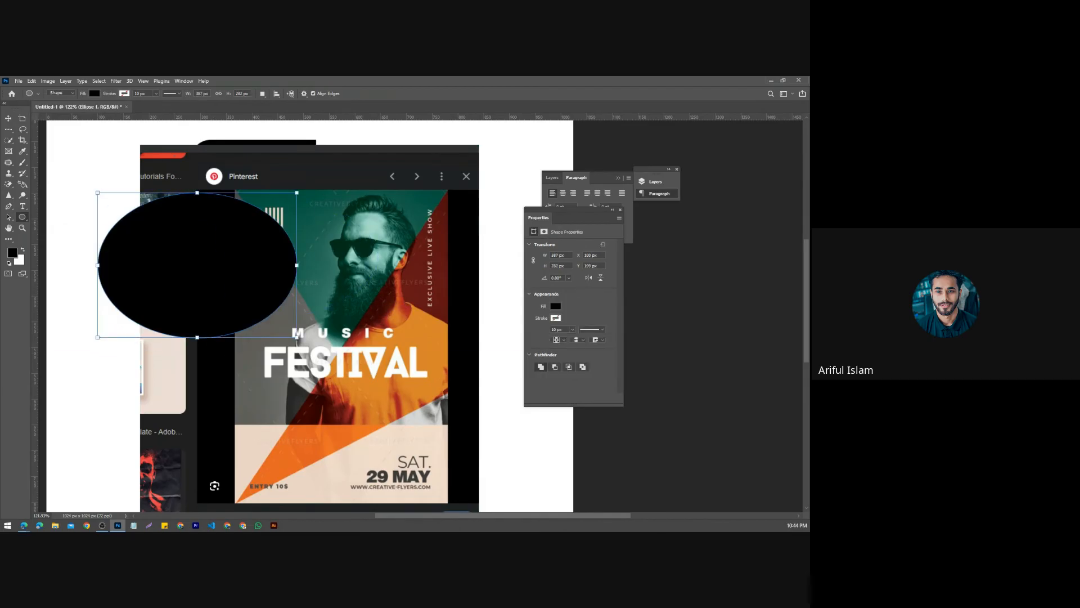
# Step: Preview the blue Social Media Expert poster in the browser's image results, then return to Photoshop and list the available shape tools
pyautogui.hotkey('alt', 'Tab')
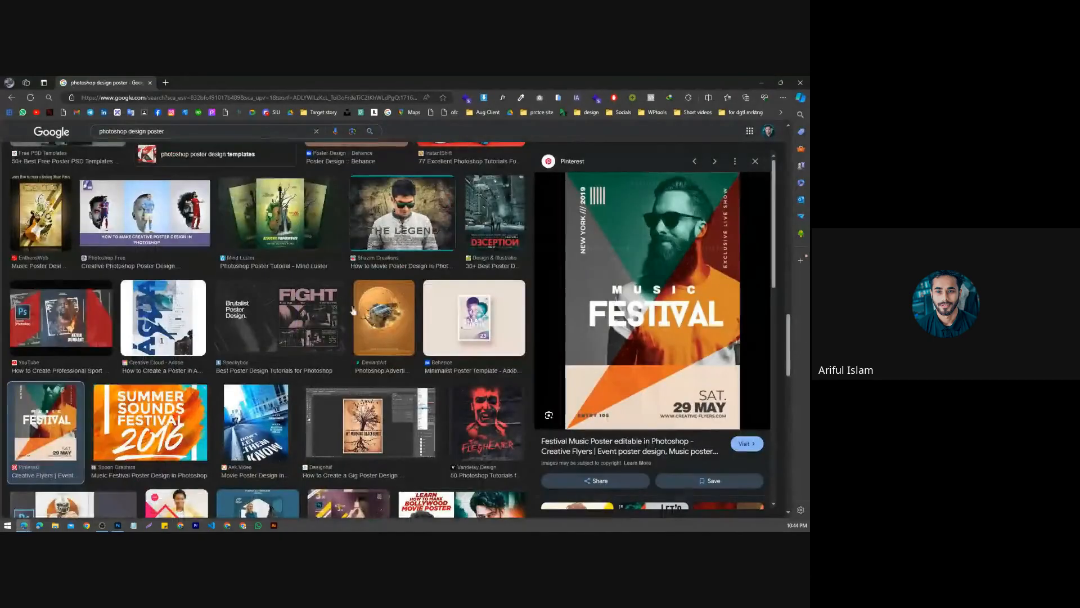
pyautogui.scroll(15, 365, 320)
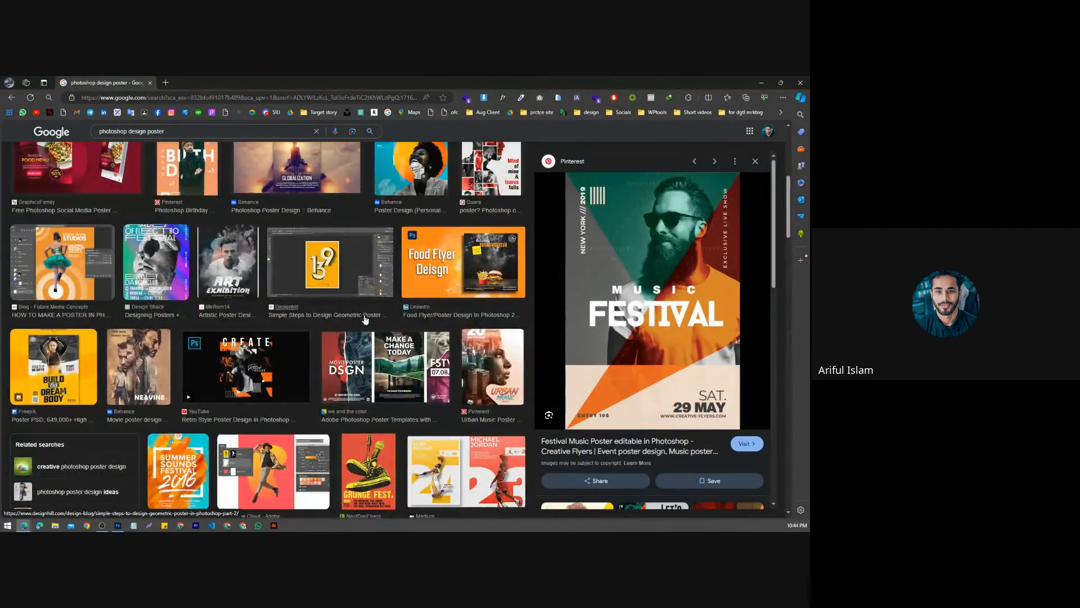
pyautogui.scroll(5, 364, 319)
pyautogui.click(53, 349)
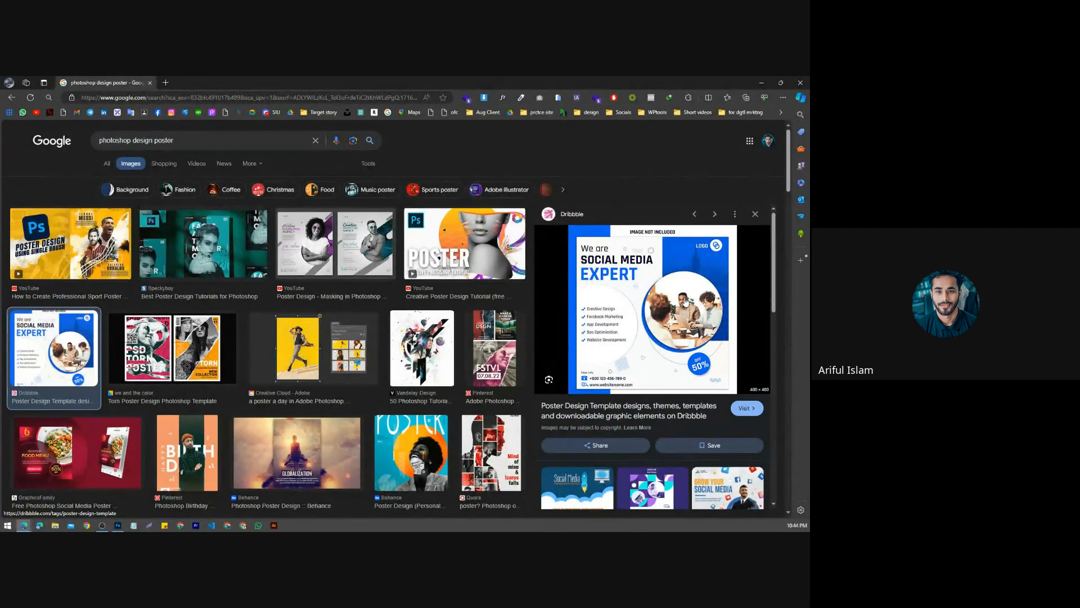
pyautogui.click(761, 82)
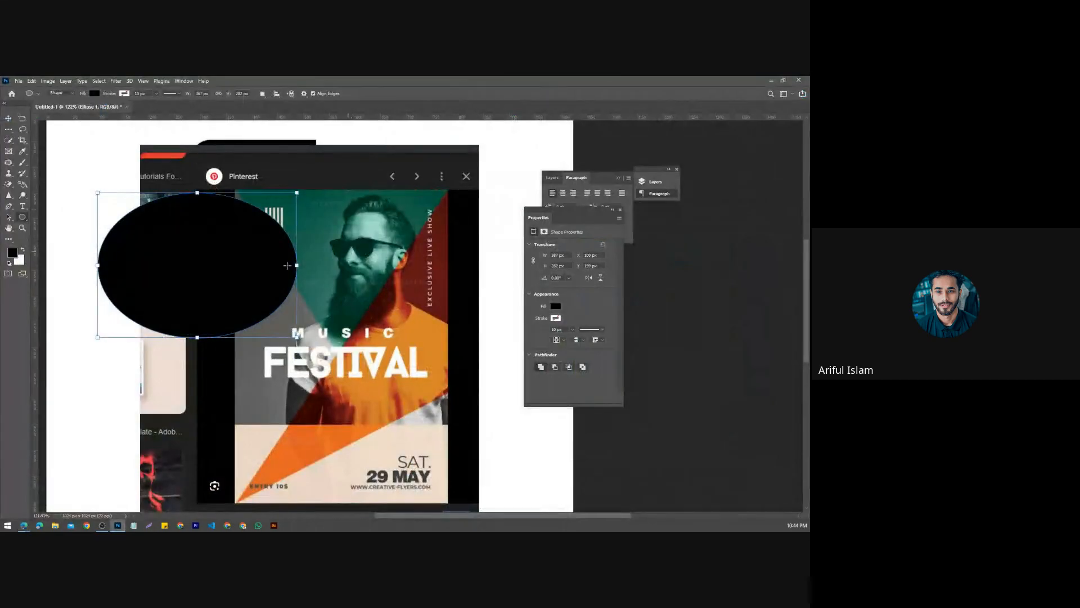
pyautogui.rightClick(21, 219)
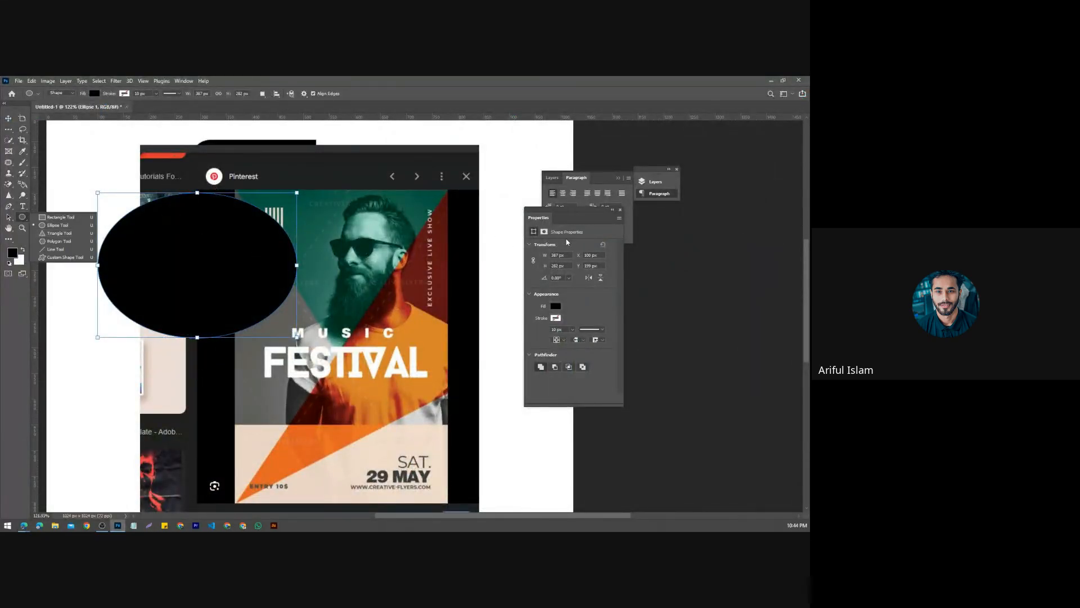
# Step: Give the ellipse a pink-red fill and a black stroke from the recently used colors
pyautogui.click(555, 307)
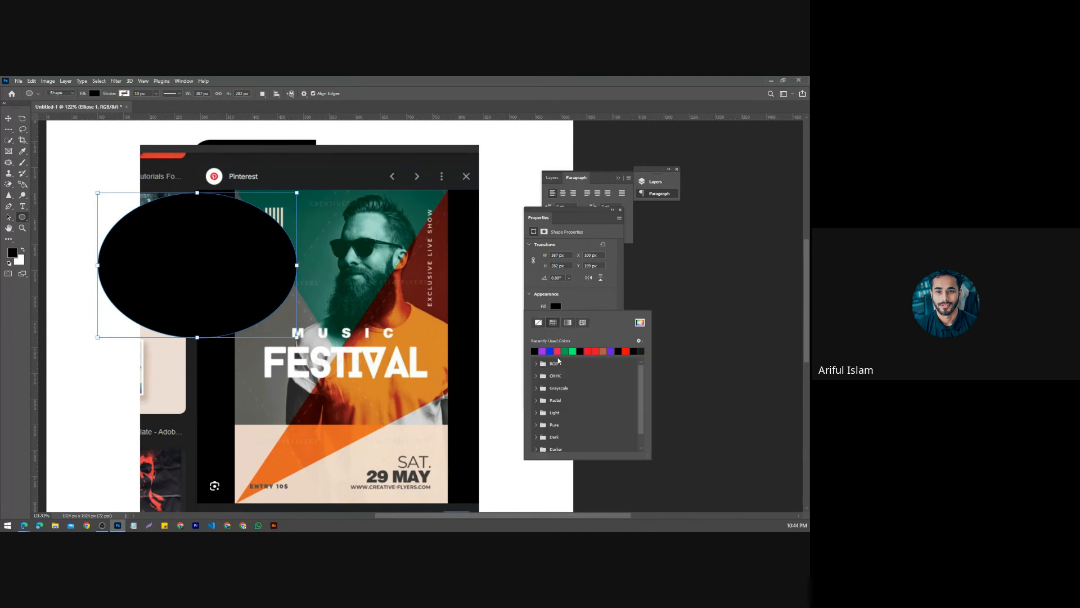
pyautogui.doubleClick(557, 351)
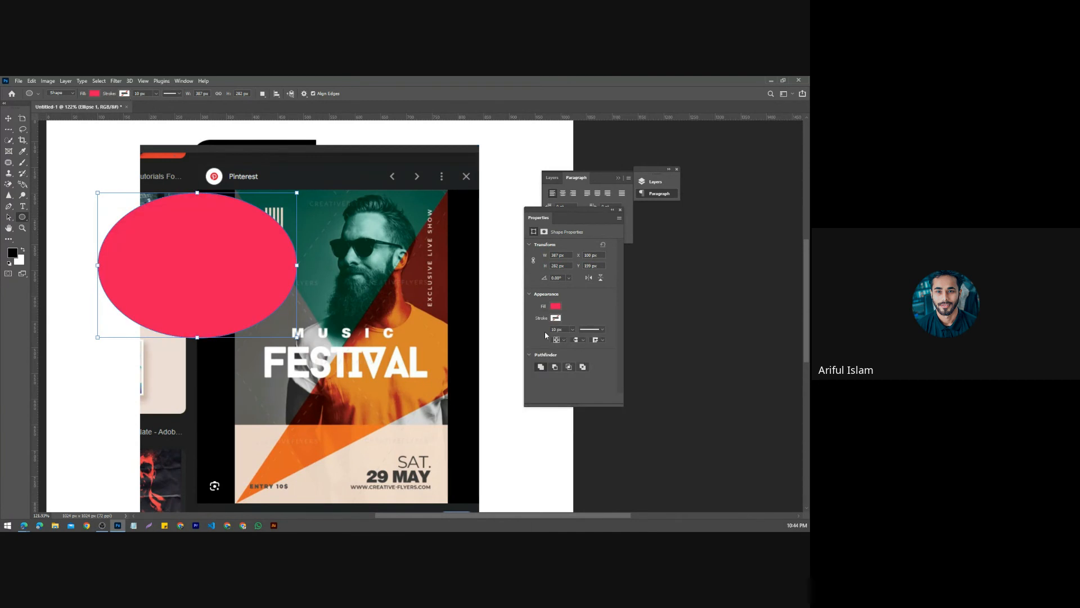
pyautogui.click(555, 318)
pyautogui.click(574, 362)
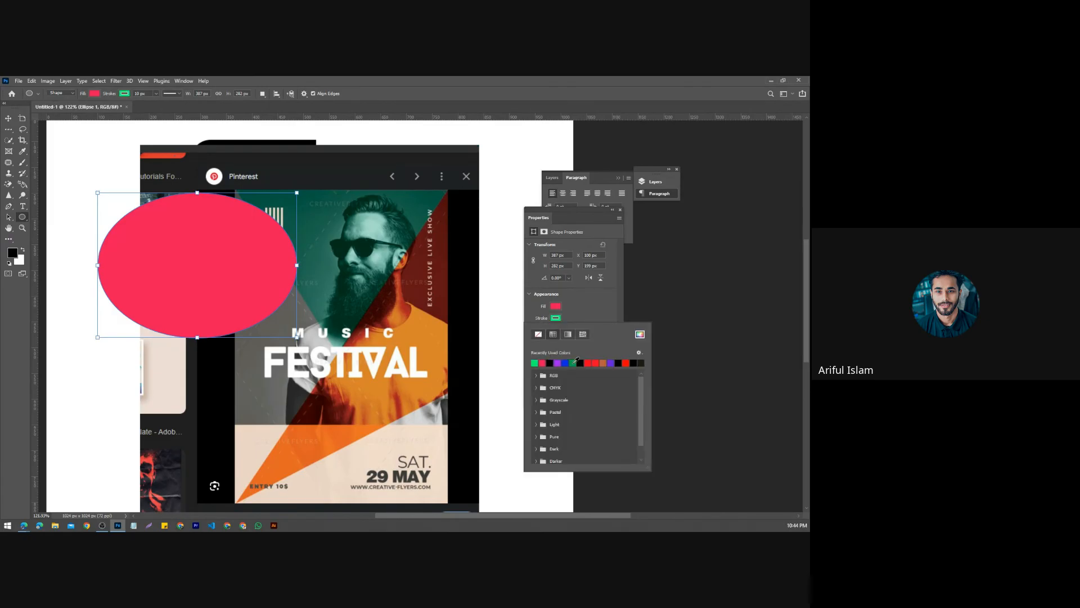
pyautogui.click(619, 363)
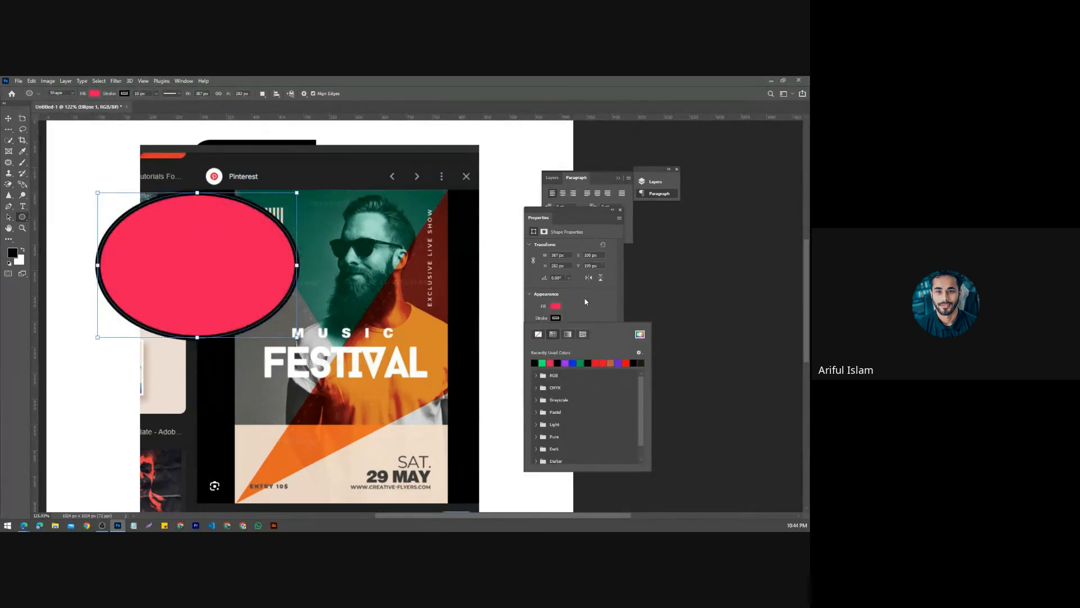
pyautogui.click(605, 292)
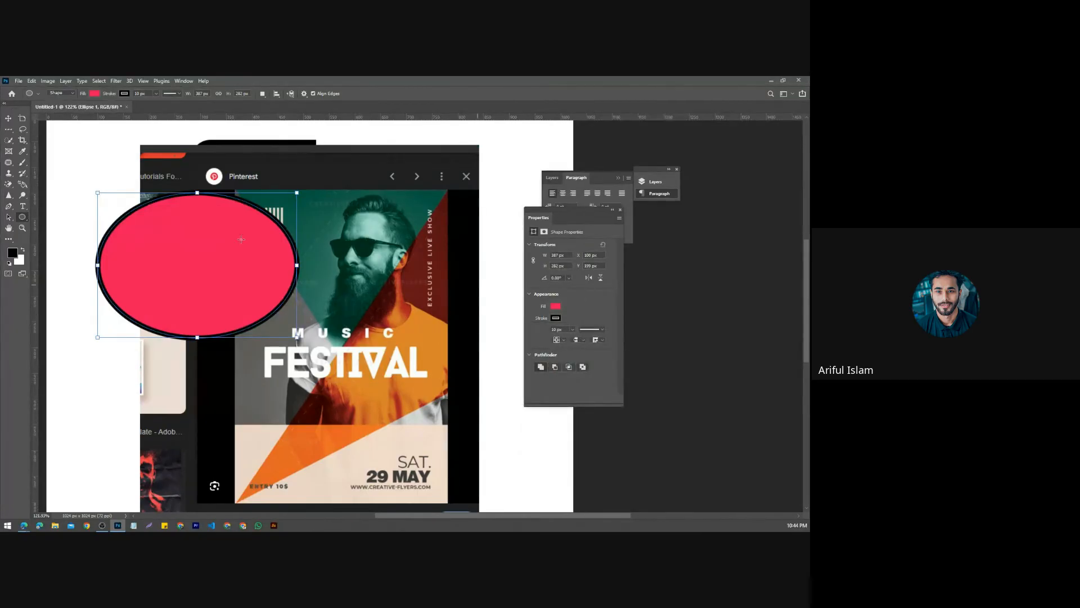
# Step: Draw a triangle about 319 by 157 px over the poster's lower part and a pentagon about 246 by 237 px at its upper right
pyautogui.rightClick(22, 217)
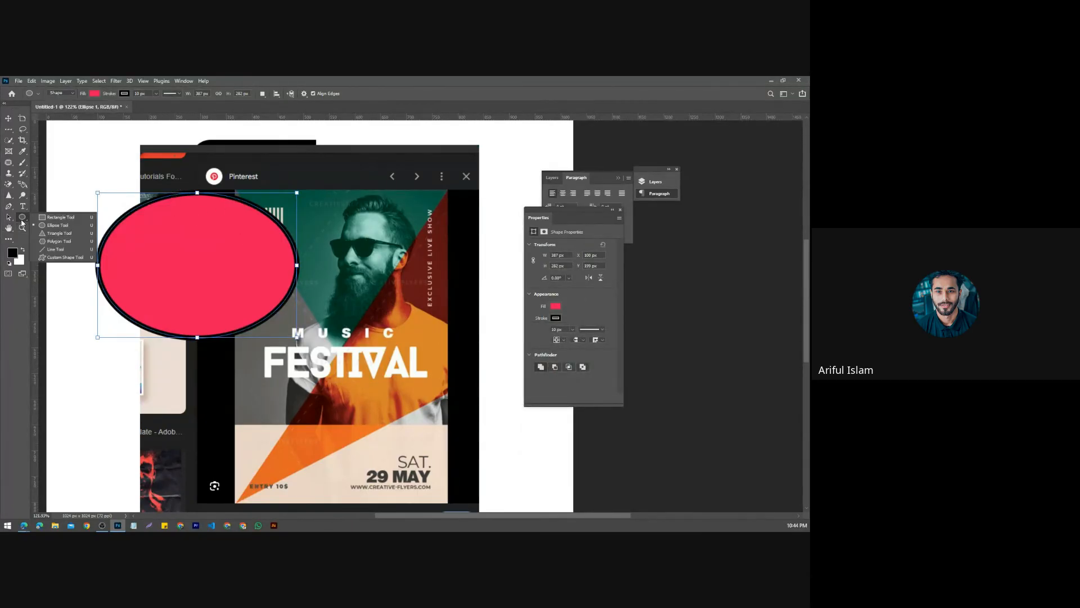
pyautogui.click(56, 232)
pyautogui.moveTo(205, 387); pyautogui.dragTo(368, 466)
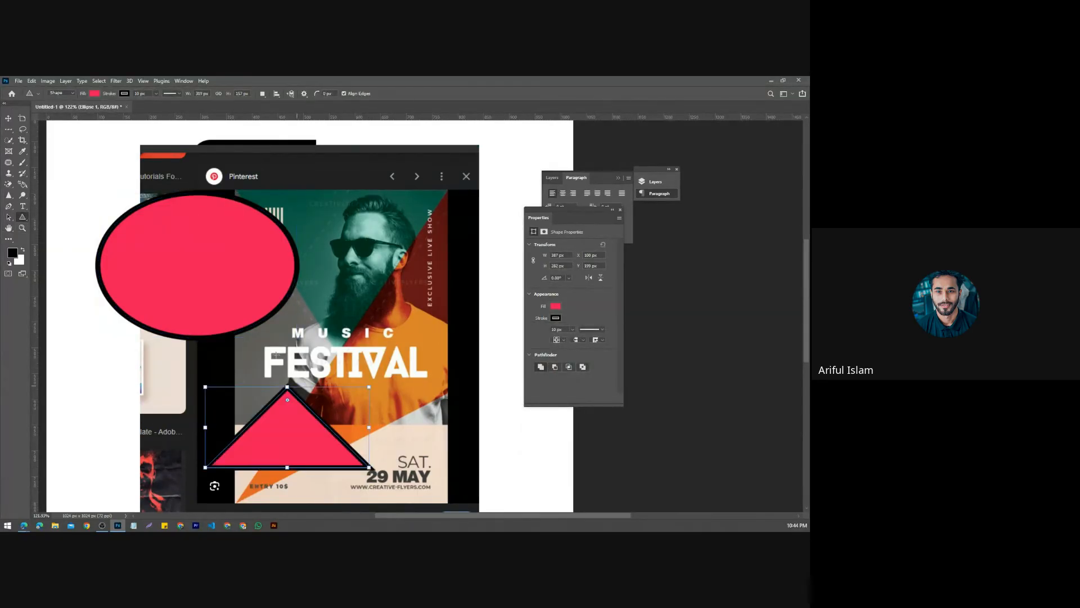
pyautogui.rightClick(23, 217)
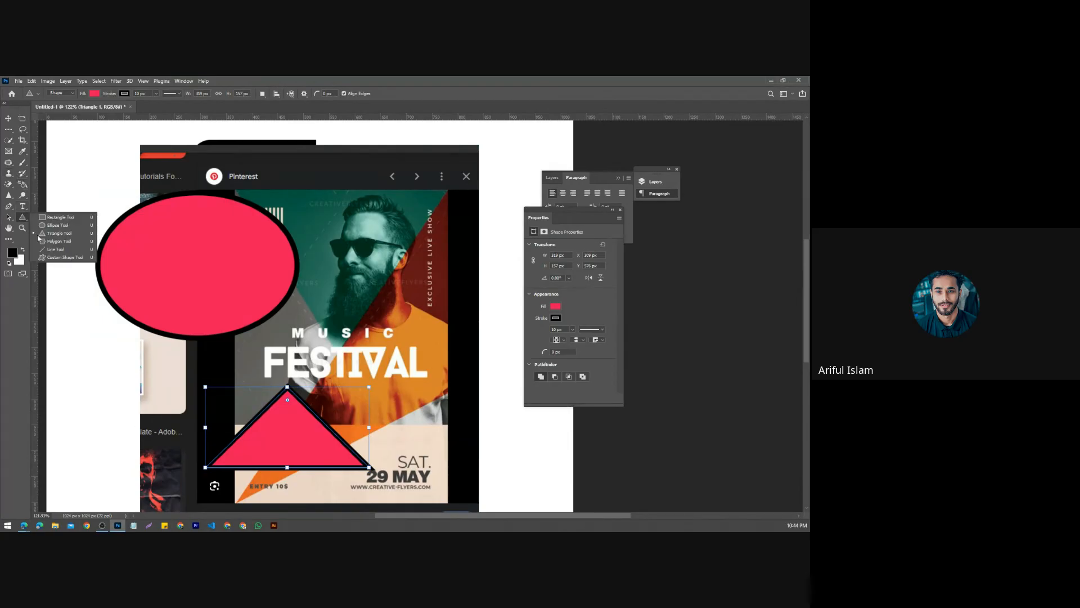
pyautogui.click(57, 241)
pyautogui.moveTo(366, 194); pyautogui.dragTo(491, 316)
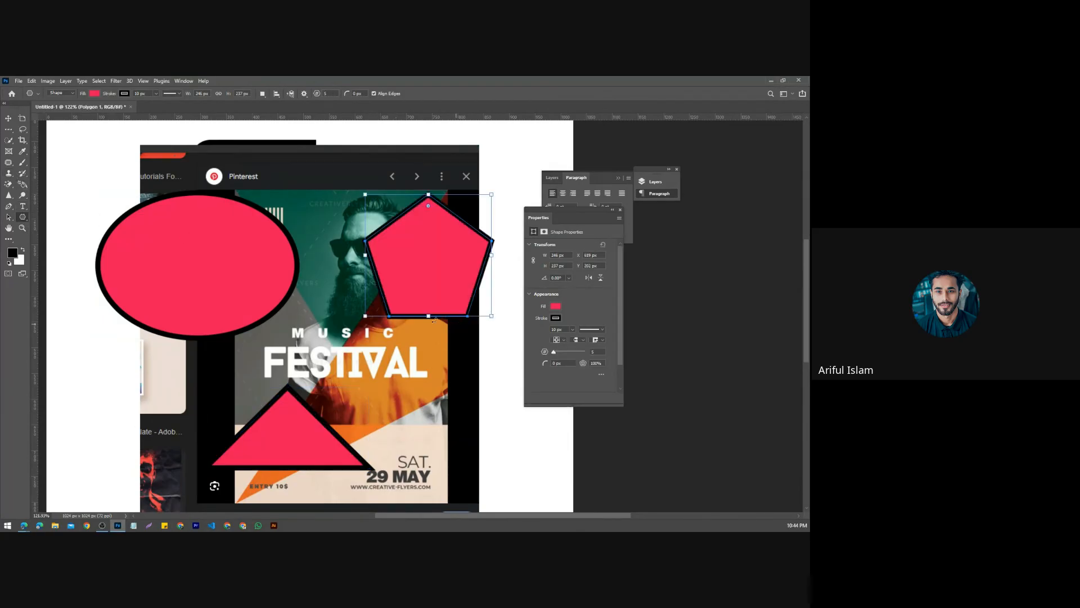
# Step: Start a new rectangle by exact size below the pentagon, with a width of 800 px and a height of 200 px
pyautogui.rightClick(22, 217)
pyautogui.click(56, 220)
pyautogui.click(368, 350)
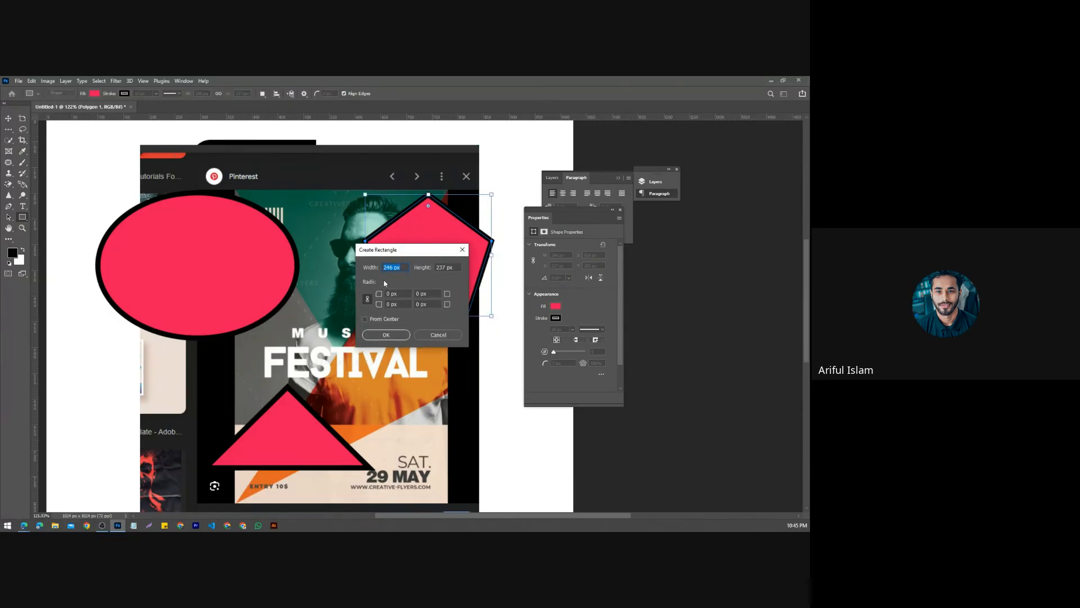
pyautogui.moveTo(409, 267); pyautogui.dragTo(367, 269)
pyautogui.click(399, 268)
pyautogui.write('800')
pyautogui.moveTo(446, 268); pyautogui.dragTo(433, 268)
# Step: Set the rectangle's top-left corner radius to 40 px and the other three to 10 px, and create it
pyautogui.click(366, 301)
pyautogui.click(368, 299)
pyautogui.doubleClick(388, 294)
pyautogui.write('10')
pyautogui.click(368, 299)
pyautogui.doubleClick(392, 295)
pyautogui.write('40')
pyautogui.moveTo(406, 296); pyautogui.dragTo(369, 295)
pyautogui.click(386, 335)
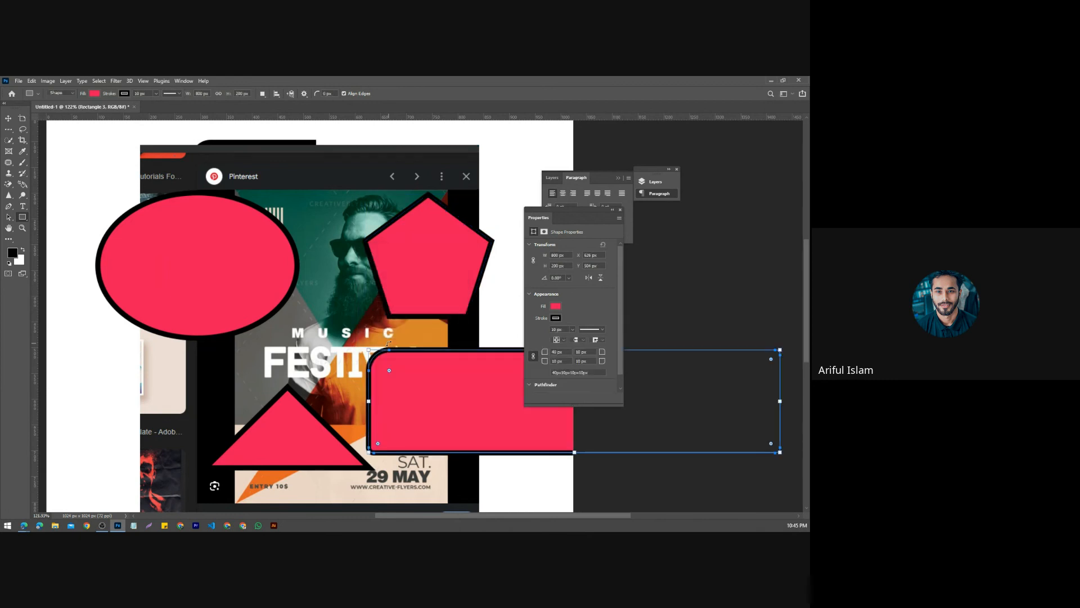
# Step: Move the wide rectangle left so that it lies entirely on the canvas, across the poster's lower half
pyautogui.scroll(-5, 358, 334)
pyautogui.click(9, 118)
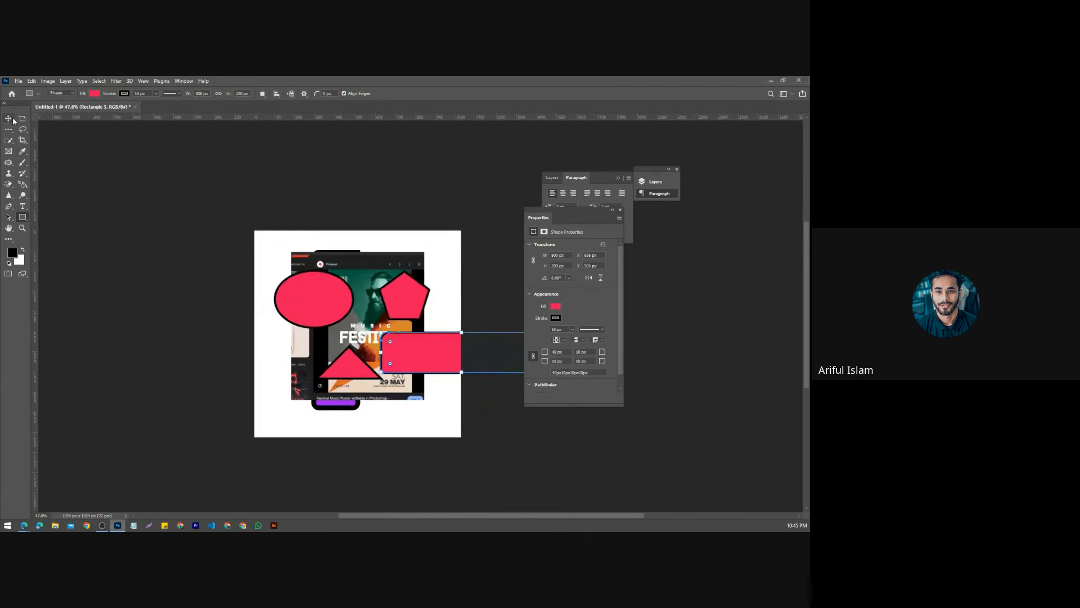
pyautogui.moveTo(461, 350); pyautogui.dragTo(320, 350)
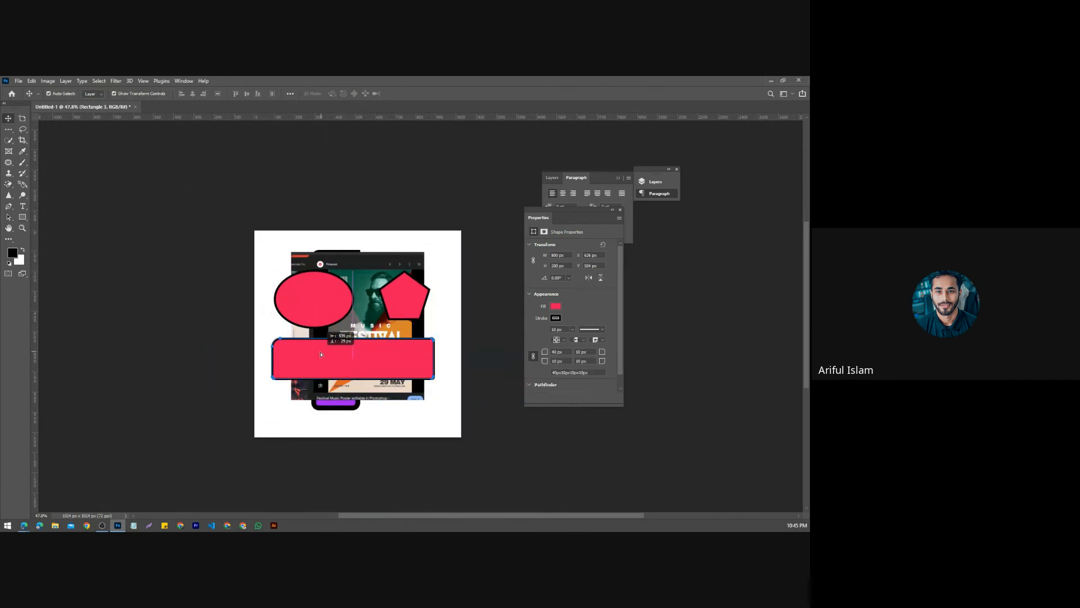
pyautogui.scroll(2, 320, 350)
pyautogui.scroll(-2, 319, 350)
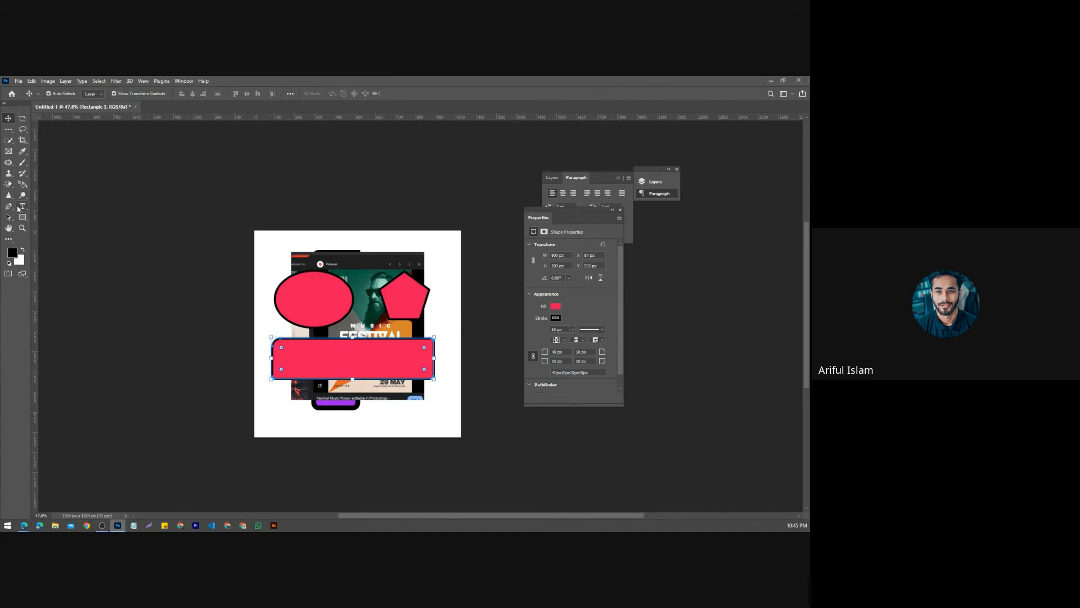
# Step: Delete the wide rectangle, the pentagon, the triangle and the ellipse, keeping the pasted poster
pyautogui.press('Delete')
pyautogui.press('Delete')
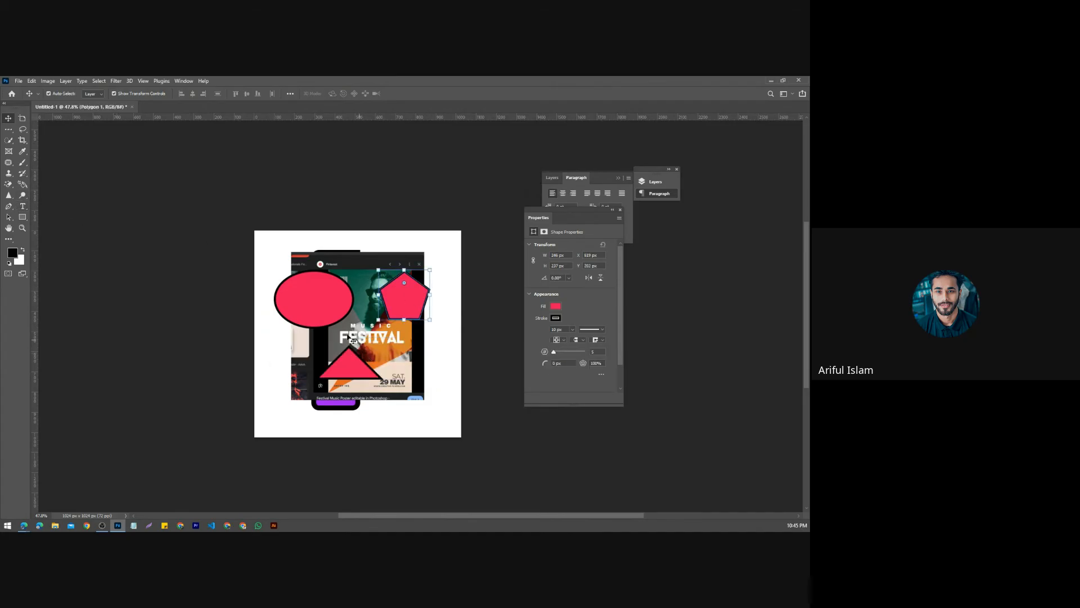
pyautogui.click(414, 306)
pyautogui.press('Delete')
pyautogui.press('Delete')
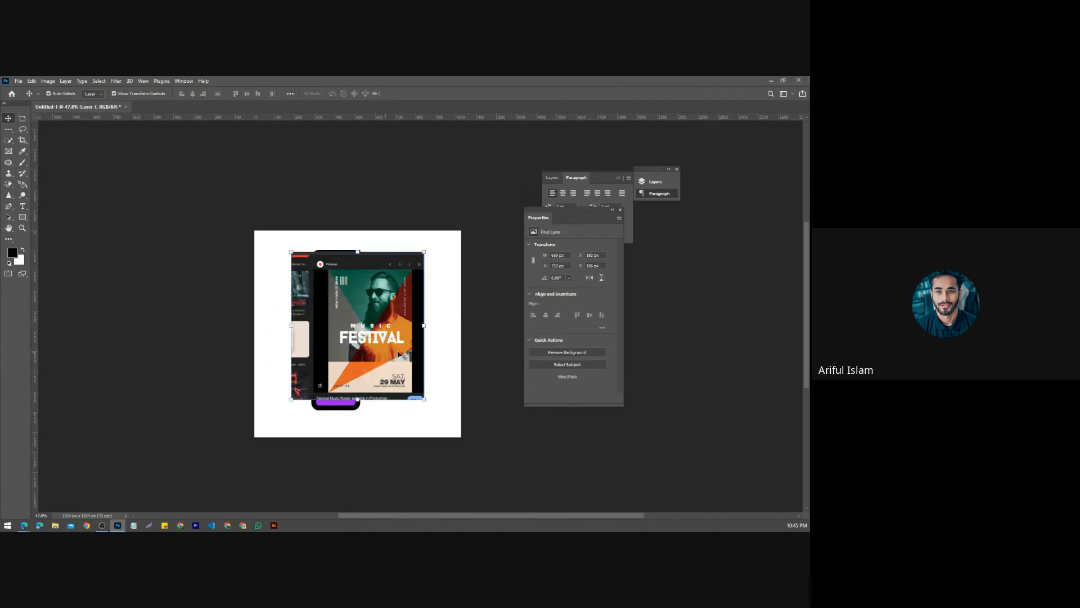
# Step: Draw a black triangle about 330 by 430 px over the poster's right part and move it slightly downward
pyautogui.scroll(3, 413, 306)
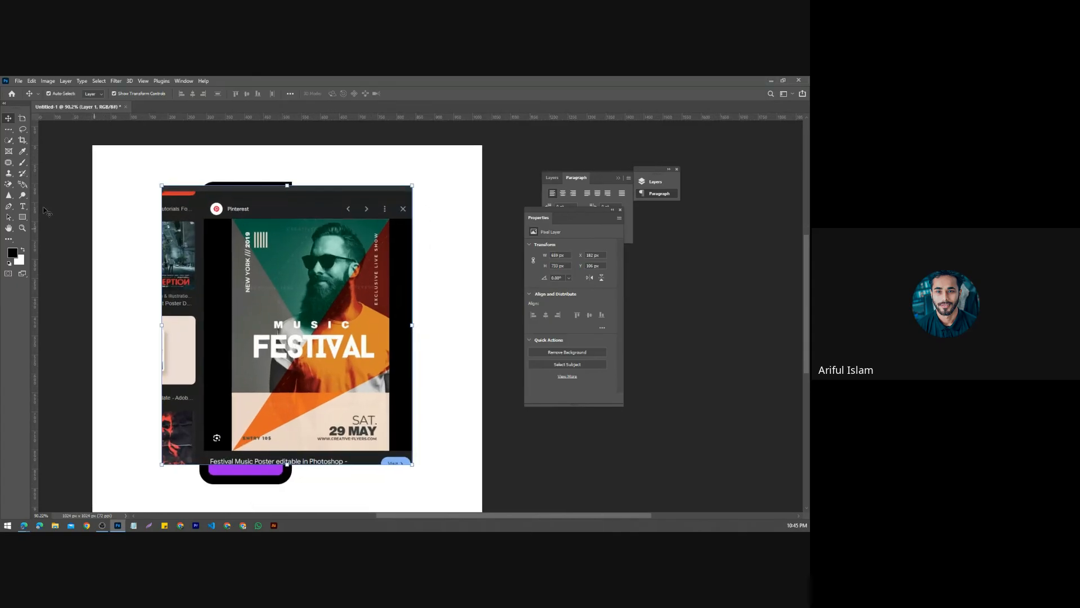
pyautogui.click(22, 217)
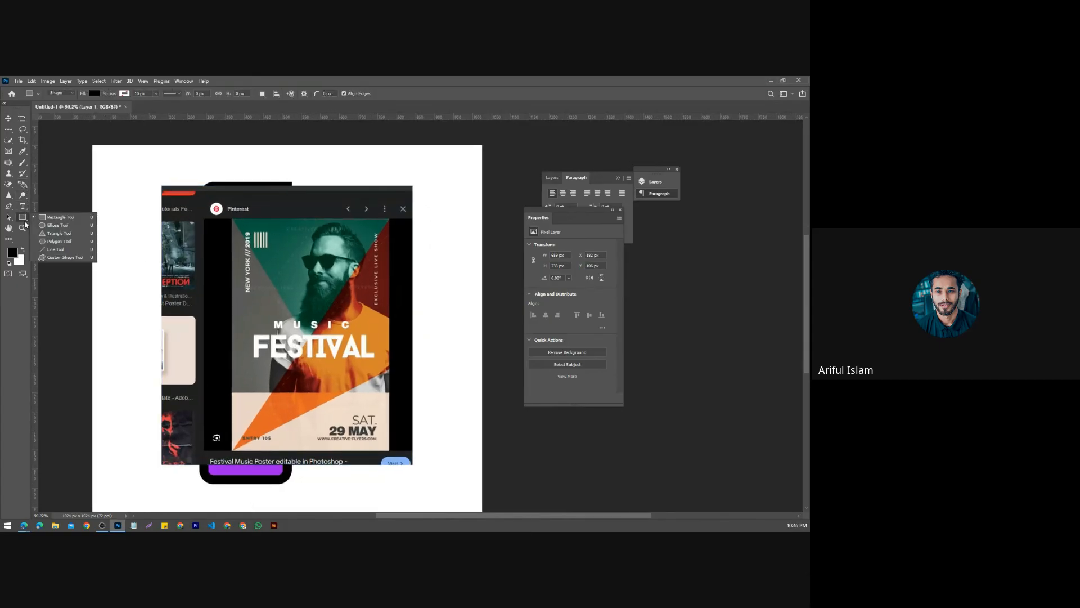
pyautogui.click(57, 233)
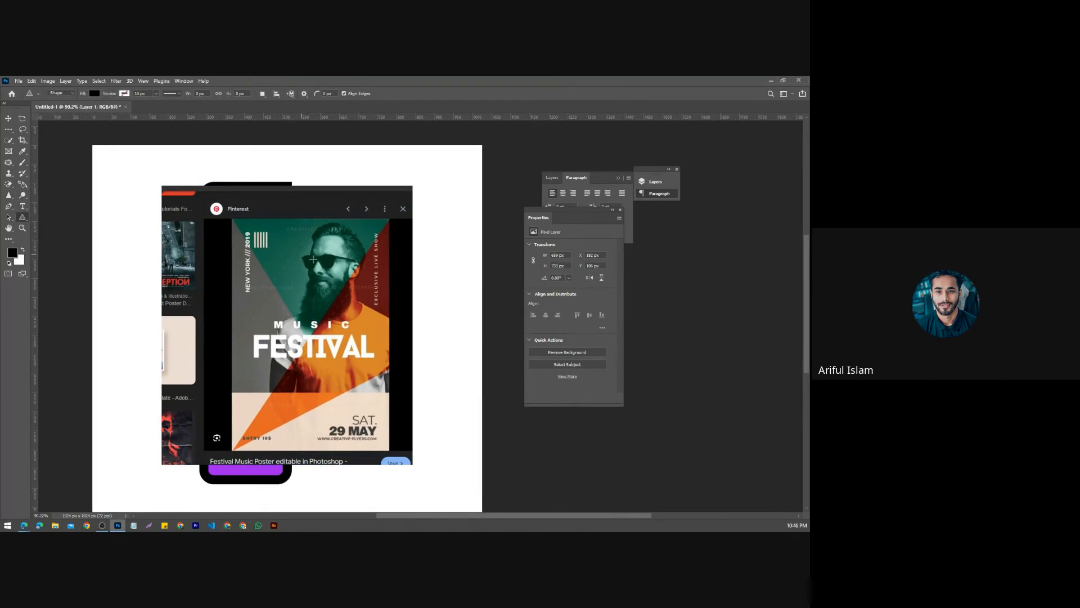
pyautogui.moveTo(305, 243); pyautogui.dragTo(421, 409)
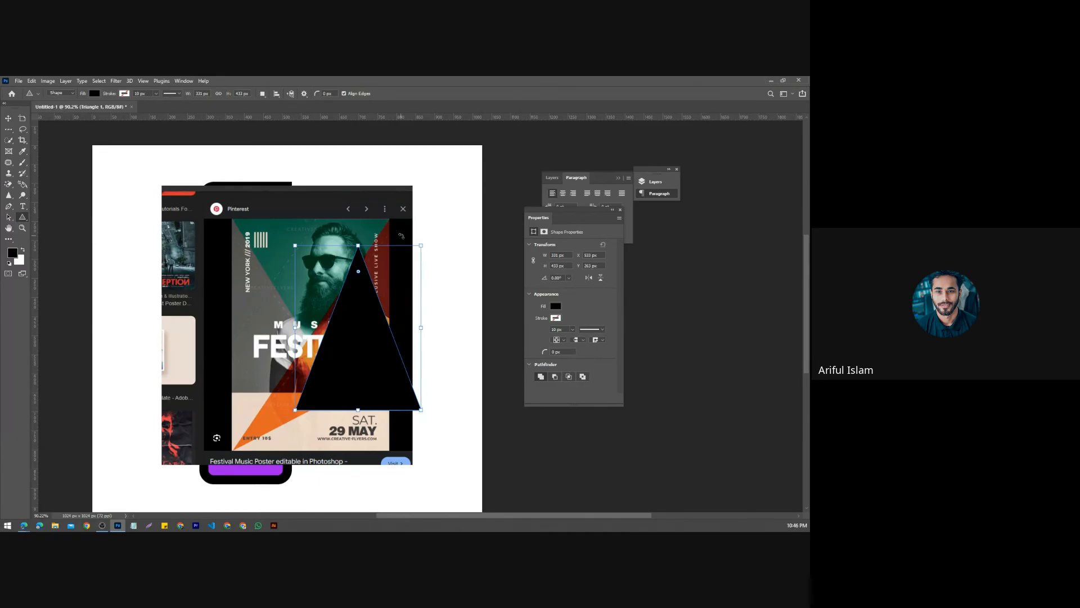
pyautogui.click(9, 118)
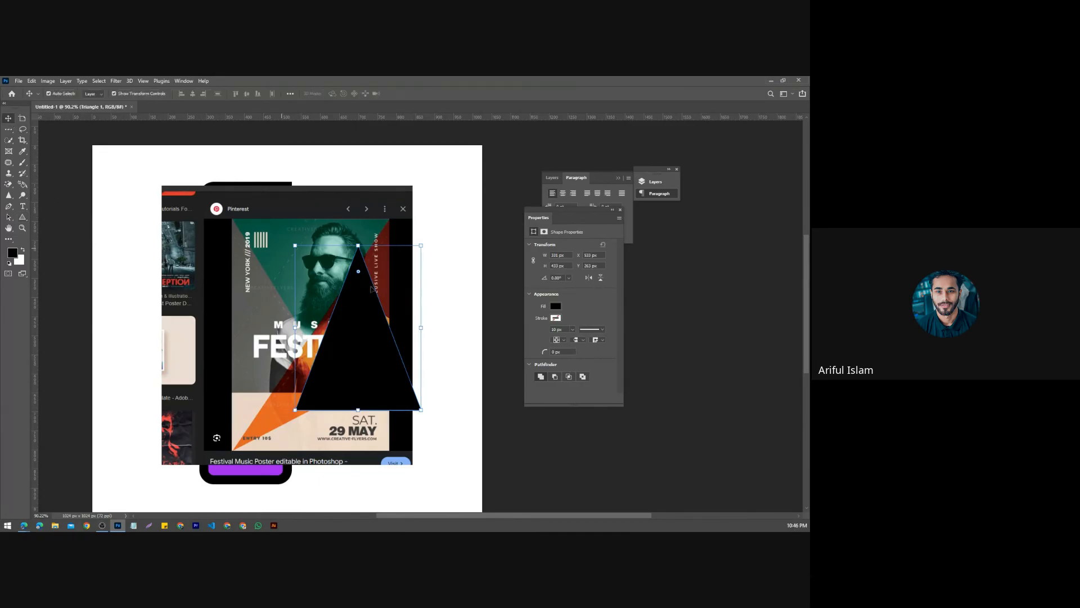
pyautogui.moveTo(371, 289); pyautogui.dragTo(381, 346)
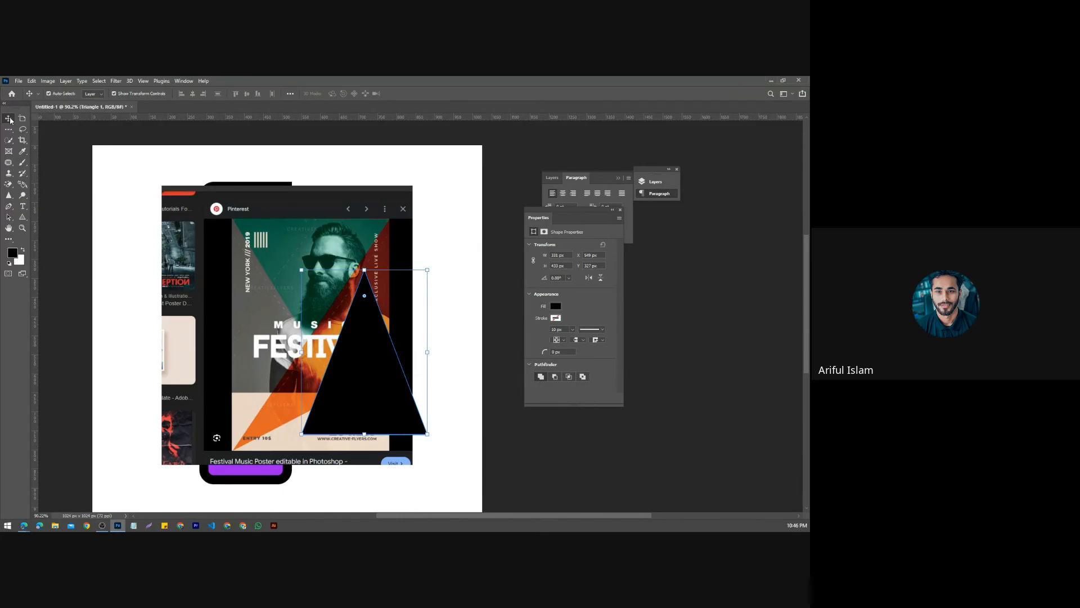
# Step: Reselect the black triangle, point out its upper-right corner handle in a screen capture, and discard the capture
pyautogui.click(596, 451)
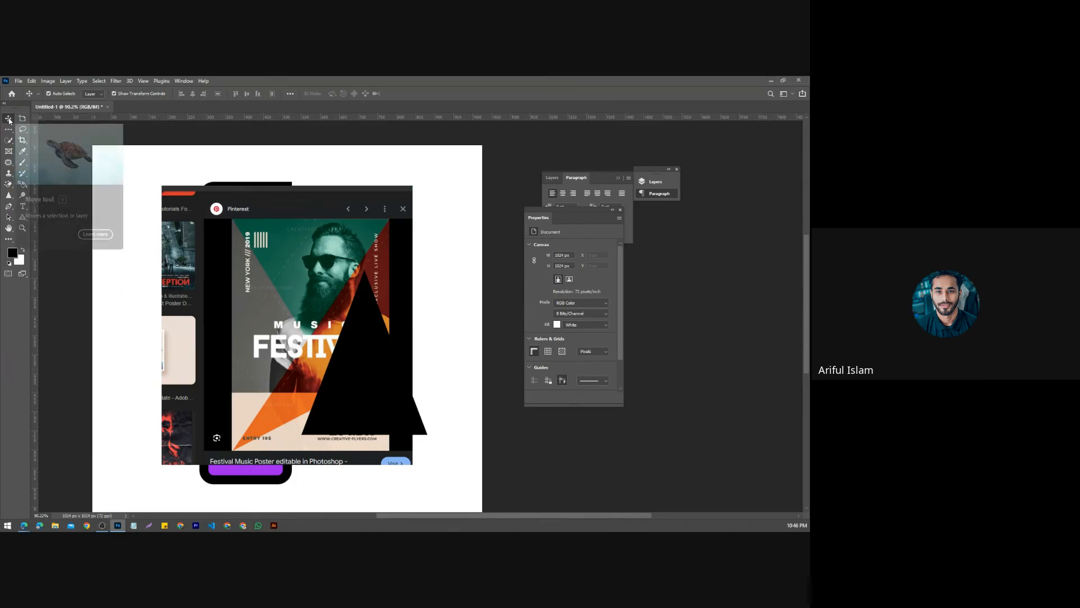
pyautogui.click(363, 383)
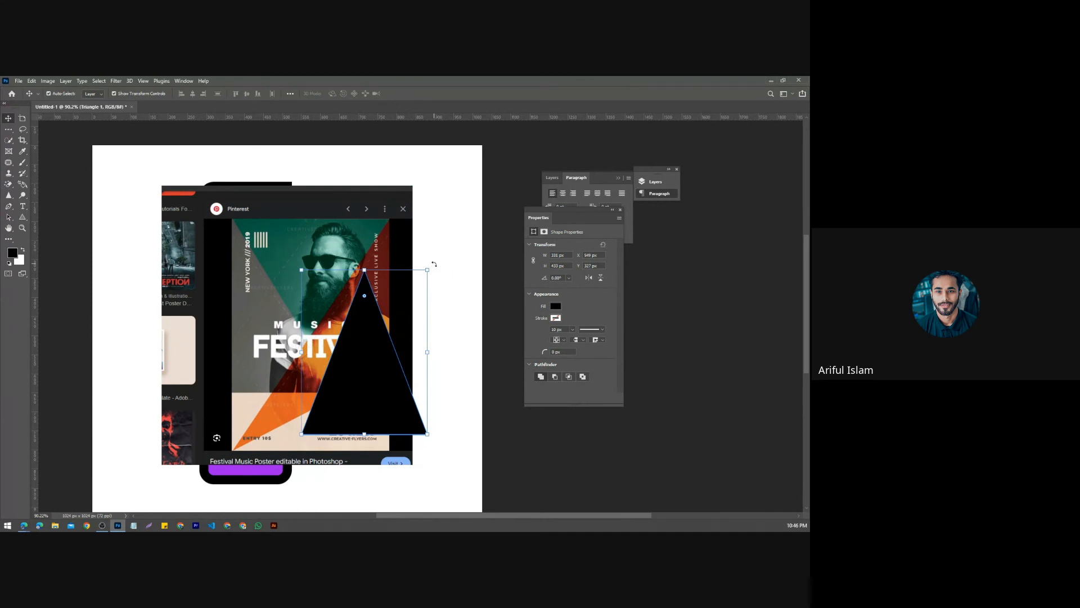
pyautogui.press('Print')
pyautogui.moveTo(409, 254); pyautogui.dragTo(502, 357)
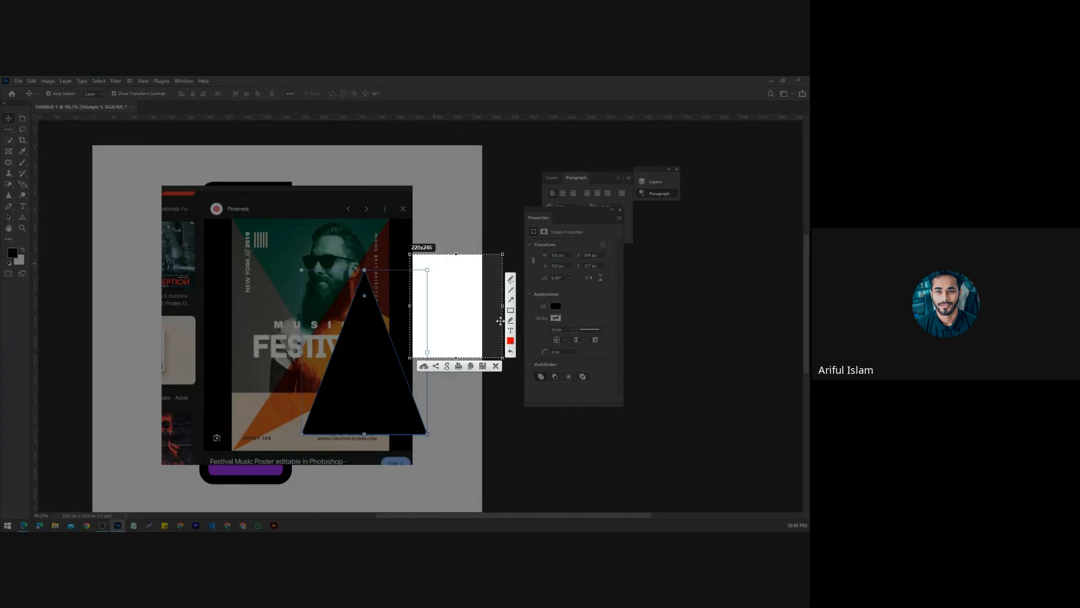
pyautogui.moveTo(427, 261)
pyautogui.mouseDown()
pyautogui.moveTo(440, 274)
pyautogui.moveTo(423, 262)
pyautogui.mouseUp()
pyautogui.click(495, 366)
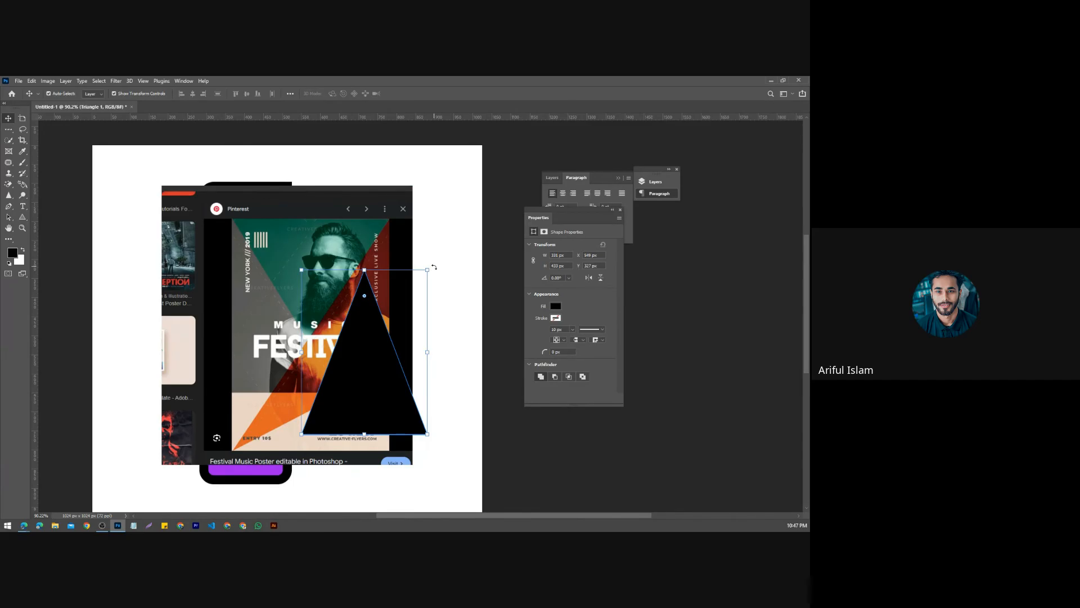
# Step: Rotate the black triangle counterclockwise to about -134° so its narrow tip points to the lower left
pyautogui.moveTo(434, 266); pyautogui.dragTo(283, 359)
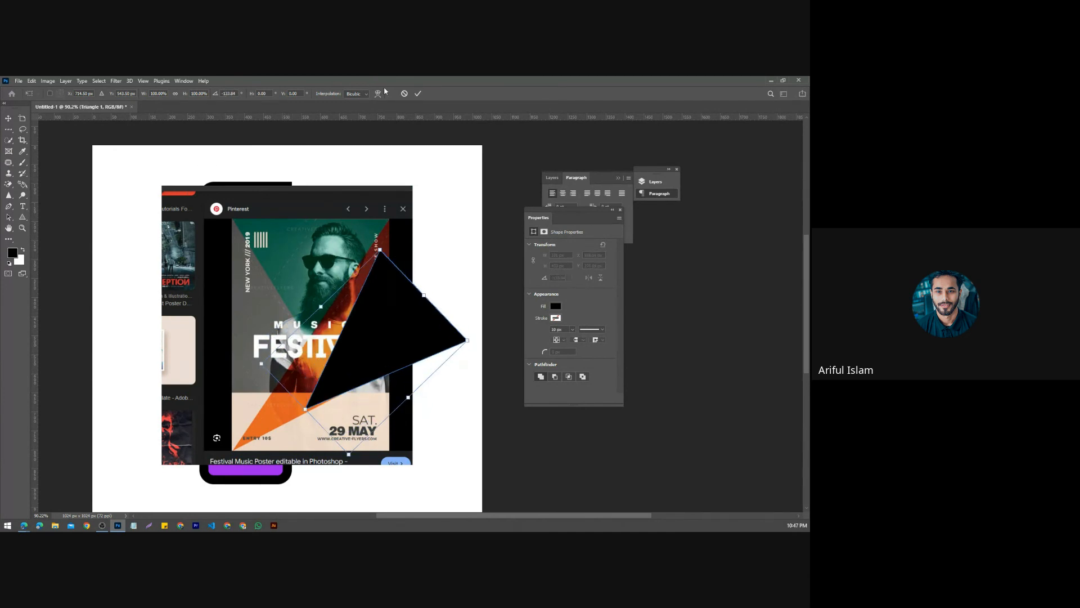
pyautogui.click(418, 93)
pyautogui.click(22, 83)
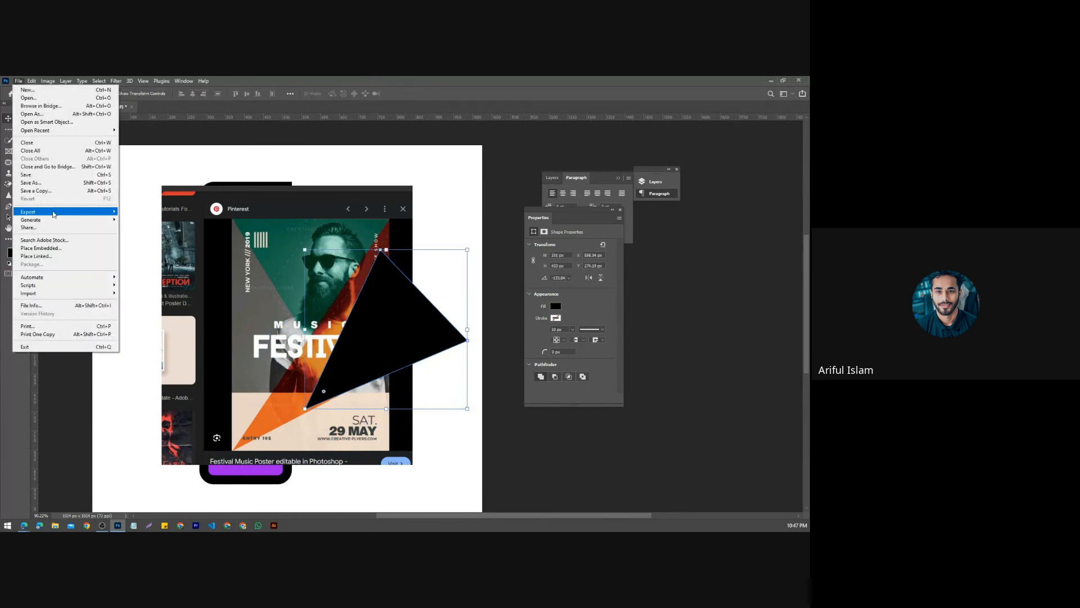
# Step: Move the pasted poster to the left and place the rotated black triangle over its orange diagonal area
pyautogui.moveTo(222, 203); pyautogui.dragTo(181, 218)
pyautogui.moveTo(381, 194); pyautogui.dragTo(431, 80)
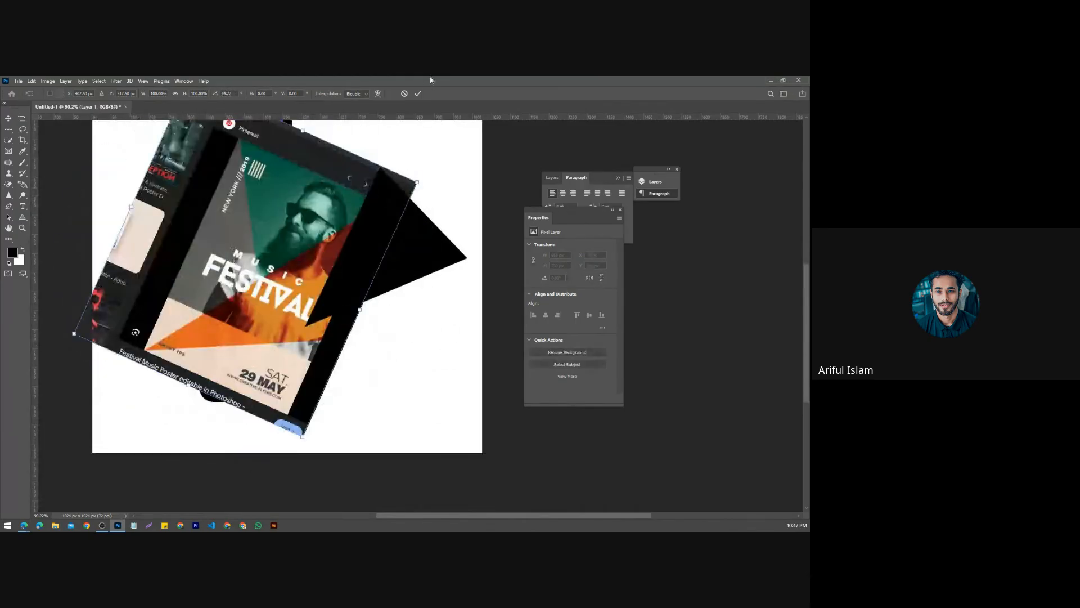
pyautogui.click(404, 93)
pyautogui.moveTo(371, 293); pyautogui.dragTo(303, 344)
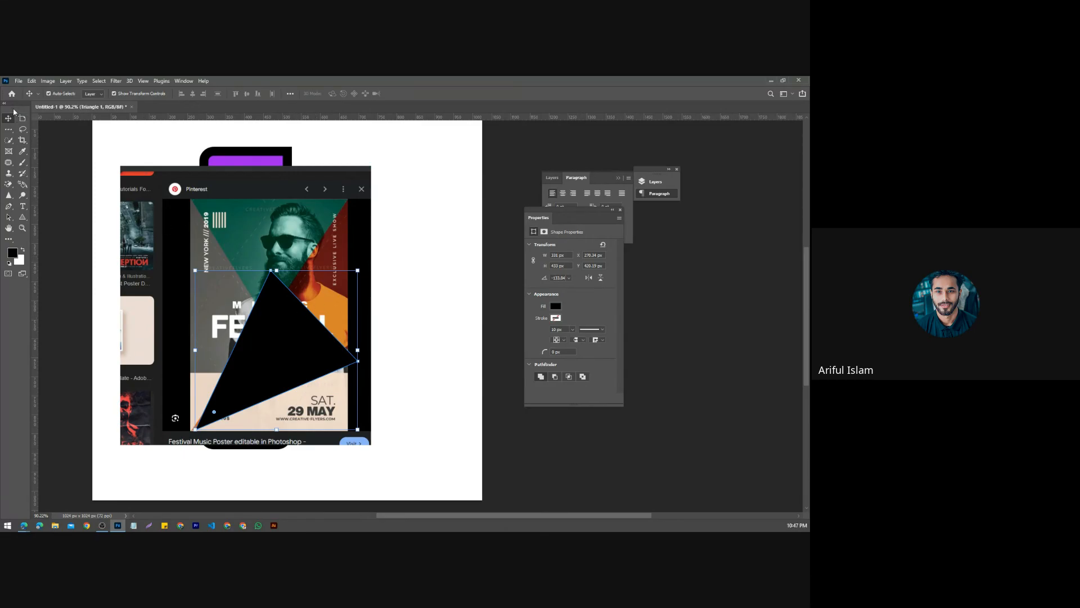
# Step: Trace the poster's diagonal area and mark the triangle's corners in red in a screen capture, and discard the capture
pyautogui.press('Print')
pyautogui.moveTo(71, 141)
pyautogui.mouseDown()
pyautogui.moveTo(432, 455)
pyautogui.moveTo(426, 468)
pyautogui.mouseUp()
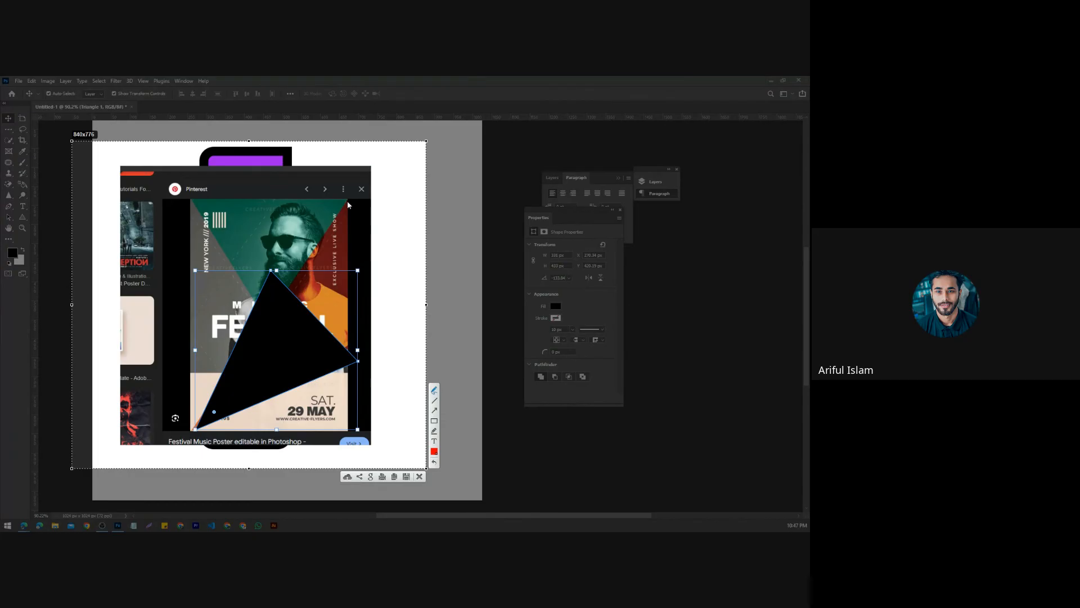
pyautogui.moveTo(347, 200); pyautogui.dragTo(328, 225)
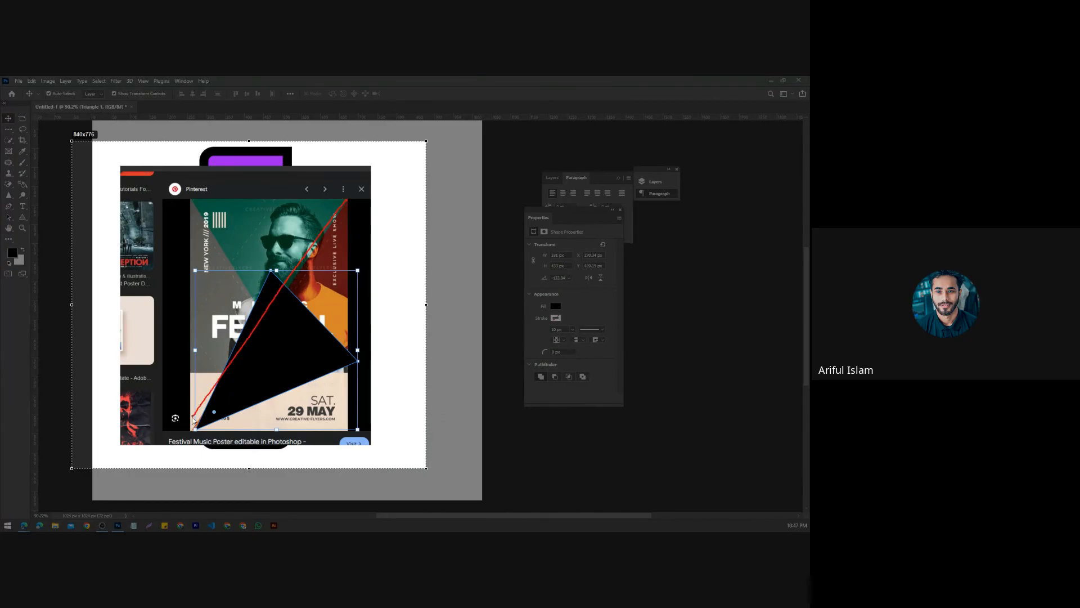
pyautogui.moveTo(193, 419)
pyautogui.mouseDown()
pyautogui.moveTo(182, 435)
pyautogui.moveTo(360, 363)
pyautogui.moveTo(380, 266)
pyautogui.moveTo(378, 176)
pyautogui.mouseUp()
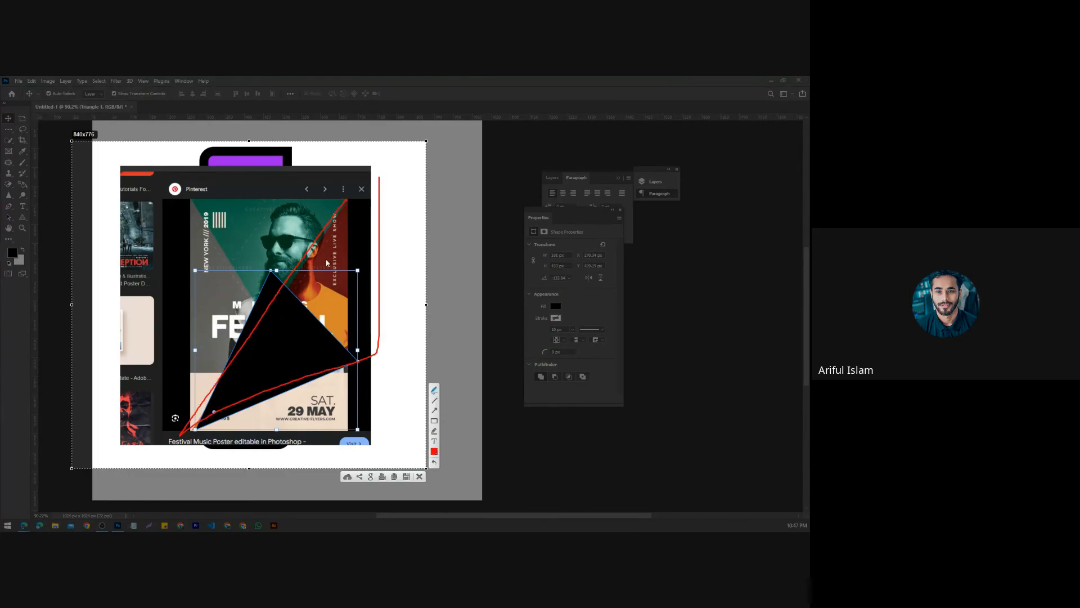
pyautogui.moveTo(276, 262)
pyautogui.mouseDown()
pyautogui.moveTo(247, 285)
pyautogui.moveTo(263, 288)
pyautogui.moveTo(278, 262)
pyautogui.moveTo(270, 253)
pyautogui.moveTo(268, 277)
pyautogui.moveTo(344, 207)
pyautogui.mouseUp()
pyautogui.moveTo(359, 354)
pyautogui.mouseDown()
pyautogui.moveTo(356, 370)
pyautogui.moveTo(361, 354)
pyautogui.moveTo(388, 353)
pyautogui.moveTo(350, 202)
pyautogui.mouseUp()
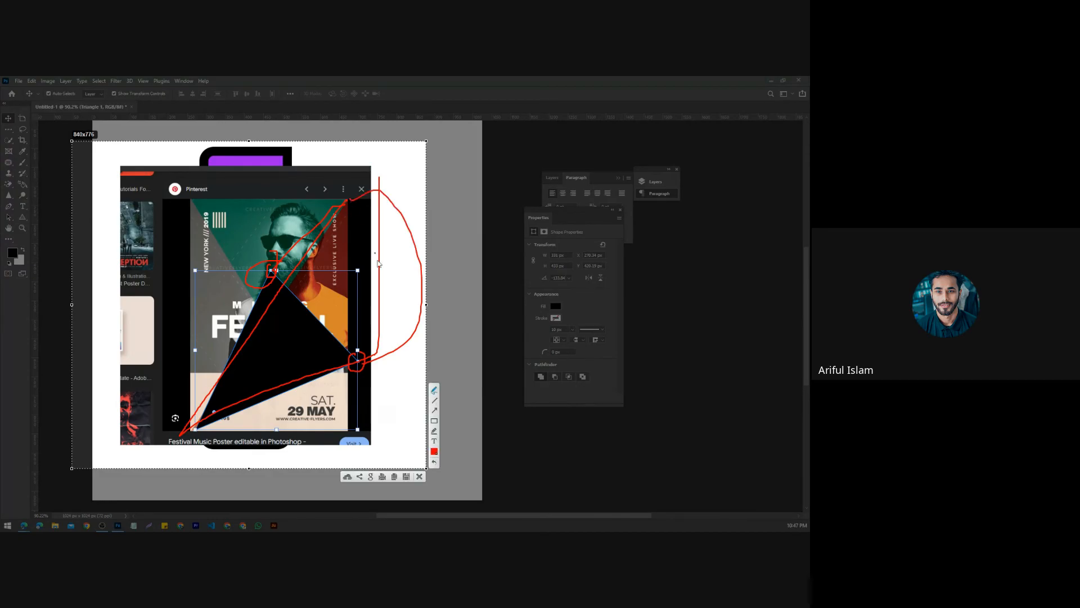
pyautogui.click(419, 477)
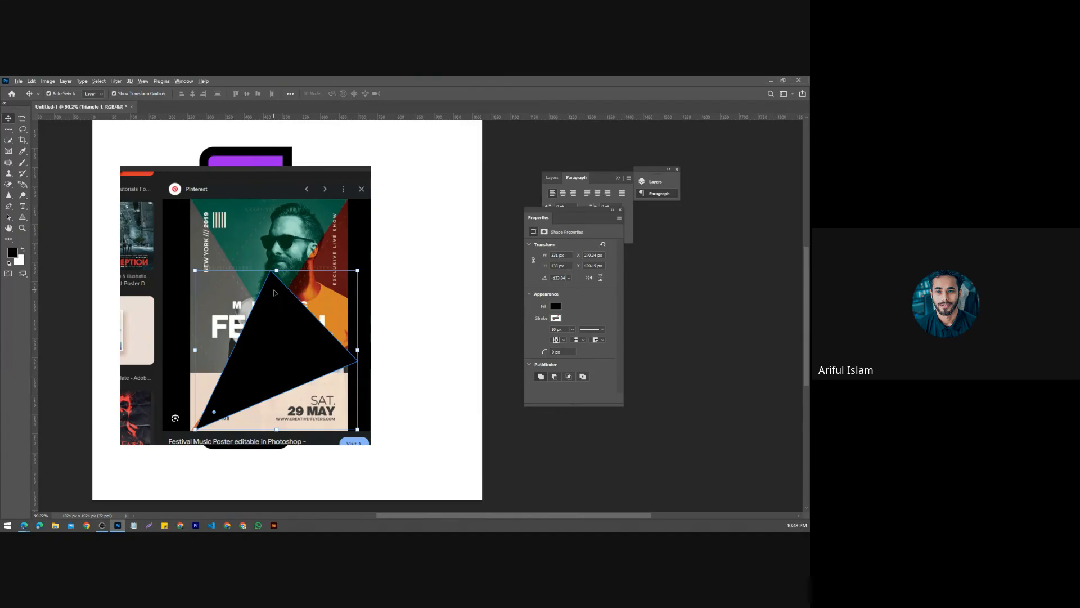
# Step: Try to move the black triangle's top corner up and to the right with the Polygon tool, and decline converting the live shape
pyautogui.keyDown('ctrl'); pyautogui.click(546, 417); pyautogui.keyUp('ctrl')
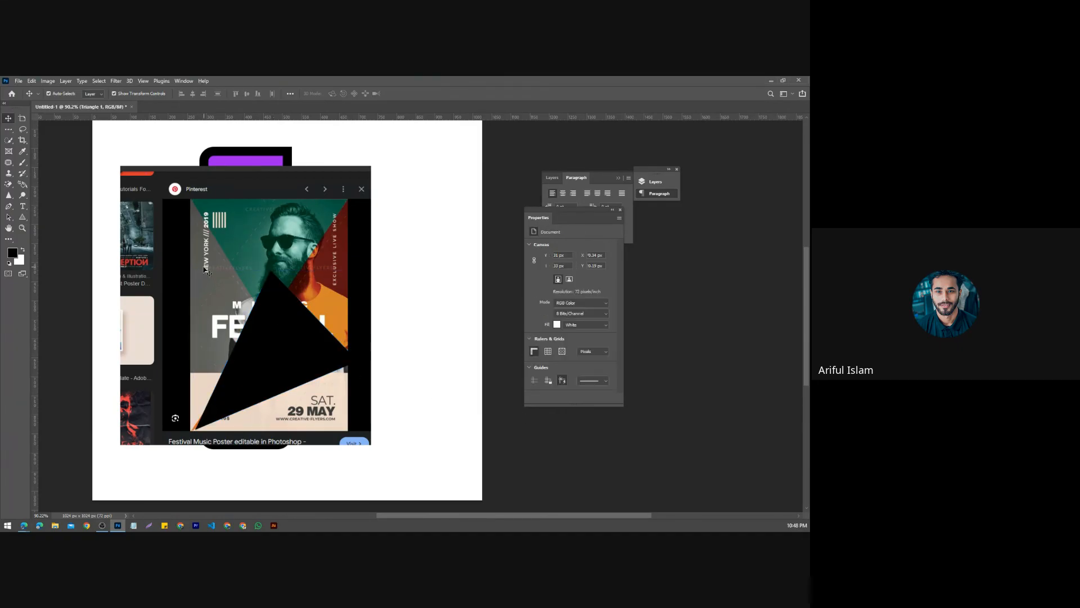
pyautogui.click(272, 287)
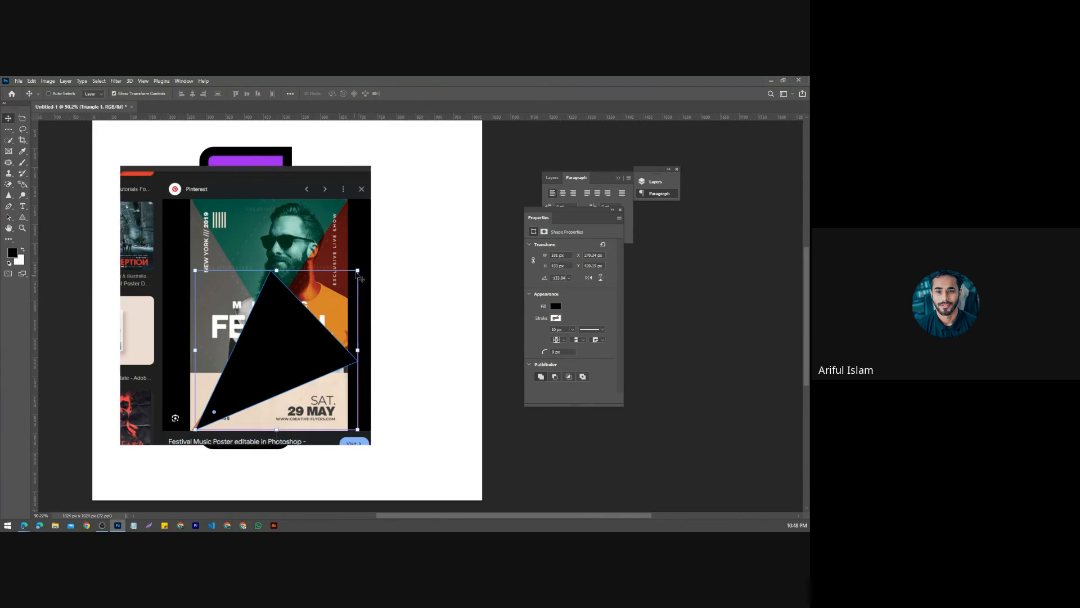
pyautogui.click(23, 217)
pyautogui.click(57, 216)
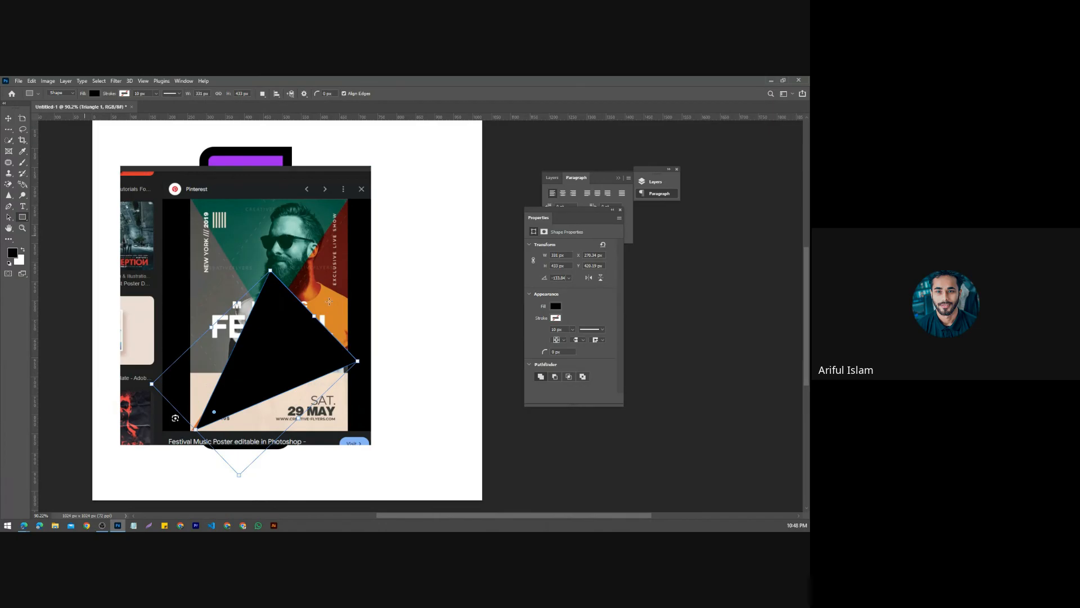
pyautogui.click(24, 218)
pyautogui.click(62, 241)
pyautogui.scroll(10, 270, 272)
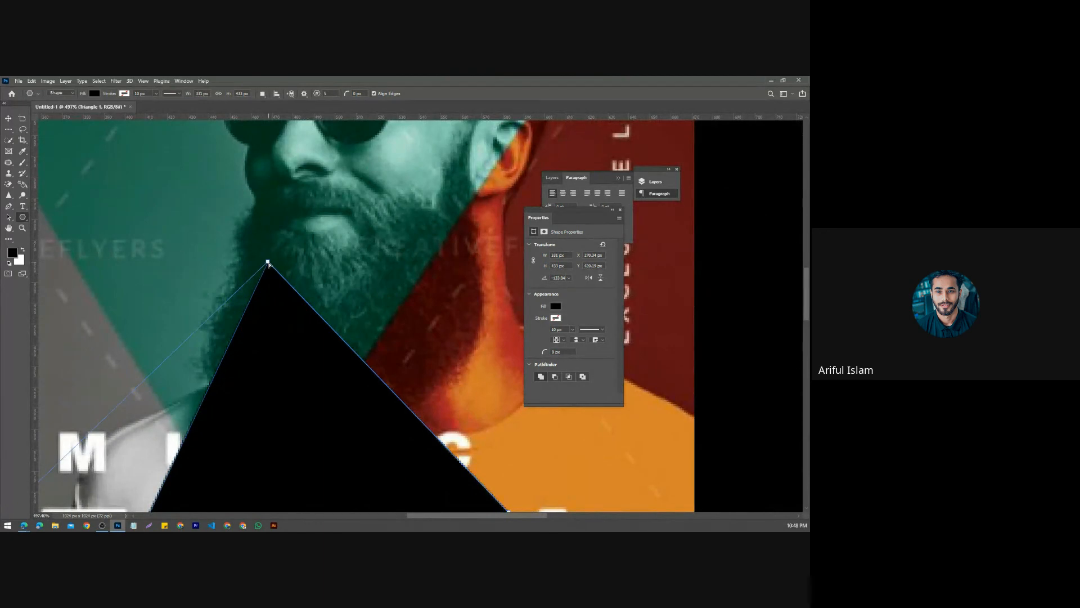
pyautogui.moveTo(268, 263); pyautogui.dragTo(299, 233)
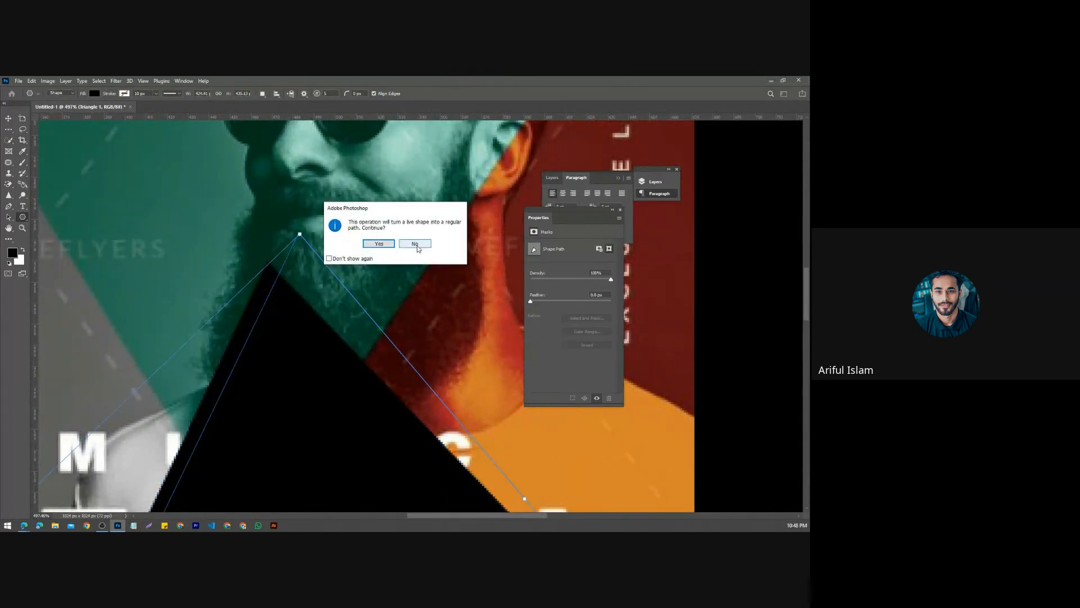
pyautogui.click(416, 245)
pyautogui.scroll(-10, 272, 262)
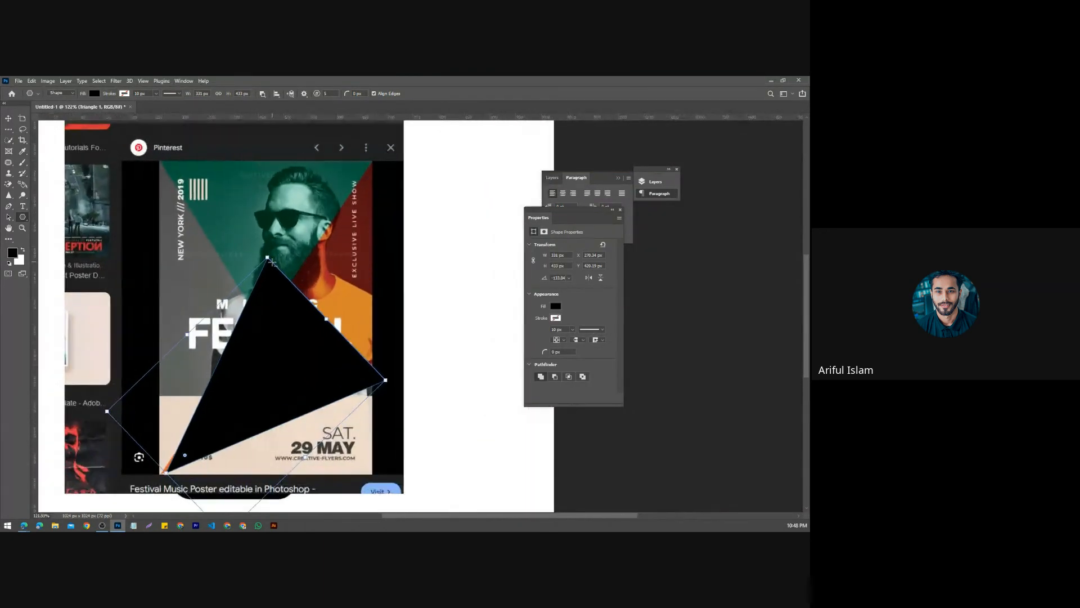
# Step: Switch to the Triangle tool while keeping the black triangle selected
pyautogui.click(8, 118)
pyautogui.click(23, 216)
pyautogui.click(59, 231)
pyautogui.scroll(6, 278, 268)
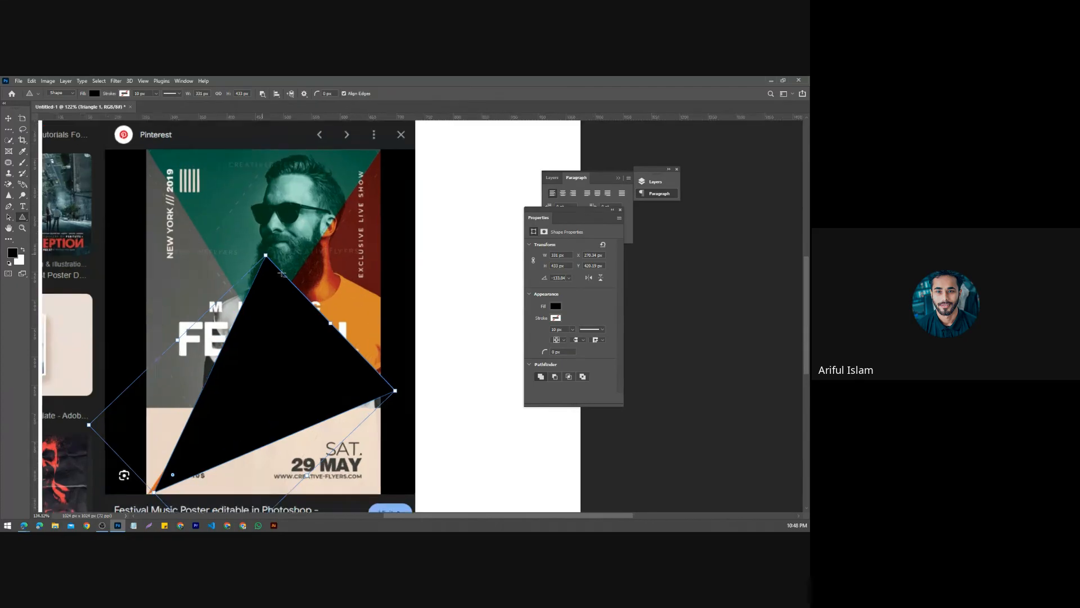
pyautogui.scroll(-6, 273, 267)
pyautogui.scroll(3, 270, 266)
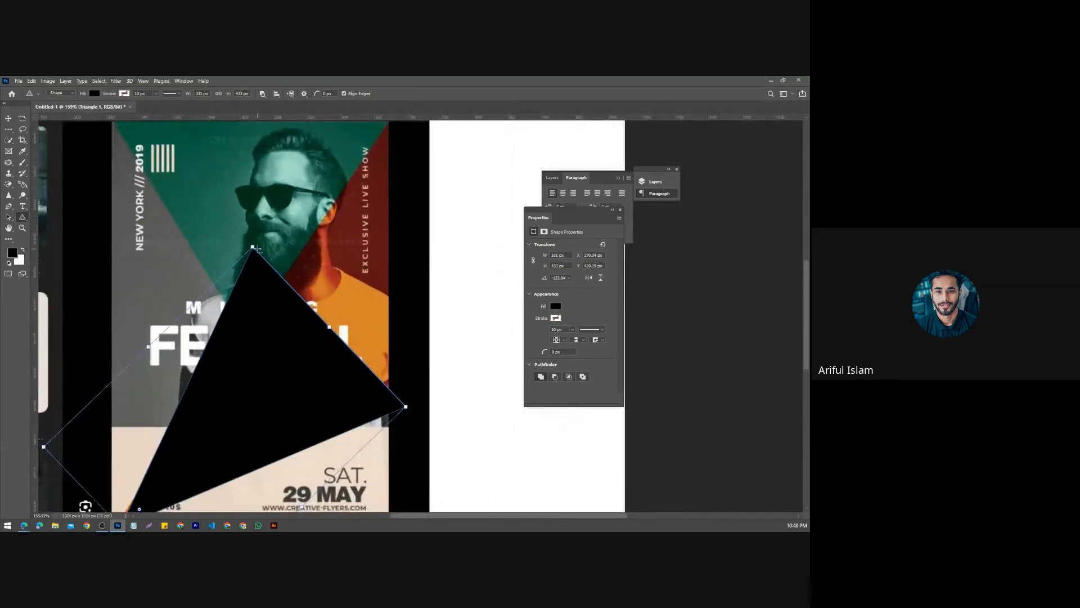
pyautogui.scroll(-3, 264, 259)
# Step: Circle the triangle's three corners and trace a line to the poster's upper-right corner in red in a screen capture, and discard the capture
pyautogui.press('Print')
pyautogui.moveTo(185, 184); pyautogui.dragTo(459, 460)
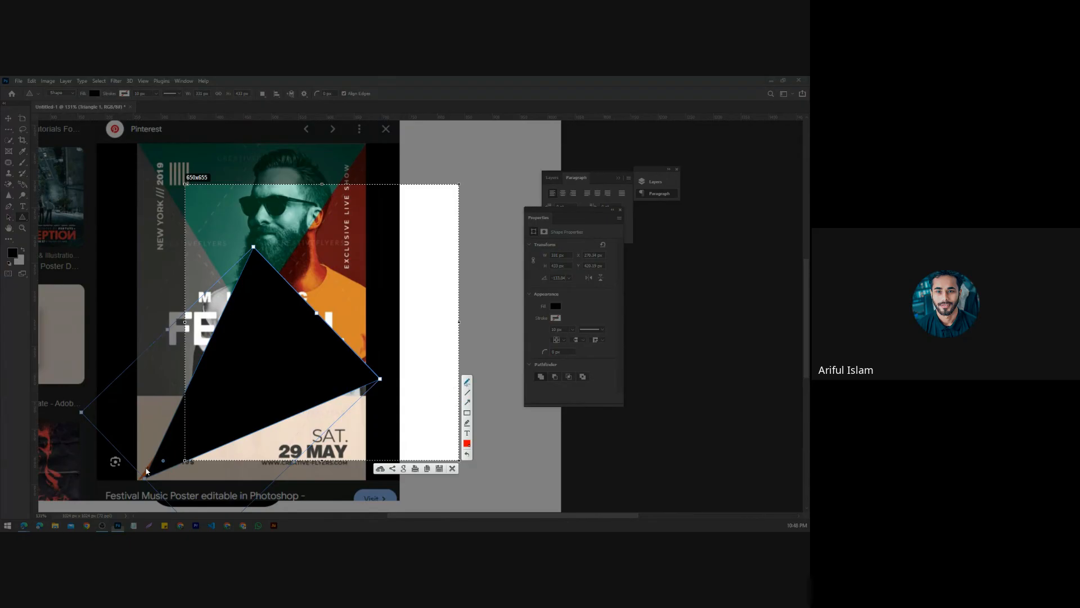
pyautogui.moveTo(147, 472)
pyautogui.mouseDown()
pyautogui.moveTo(158, 476)
pyautogui.moveTo(148, 457)
pyautogui.moveTo(138, 487)
pyautogui.mouseUp()
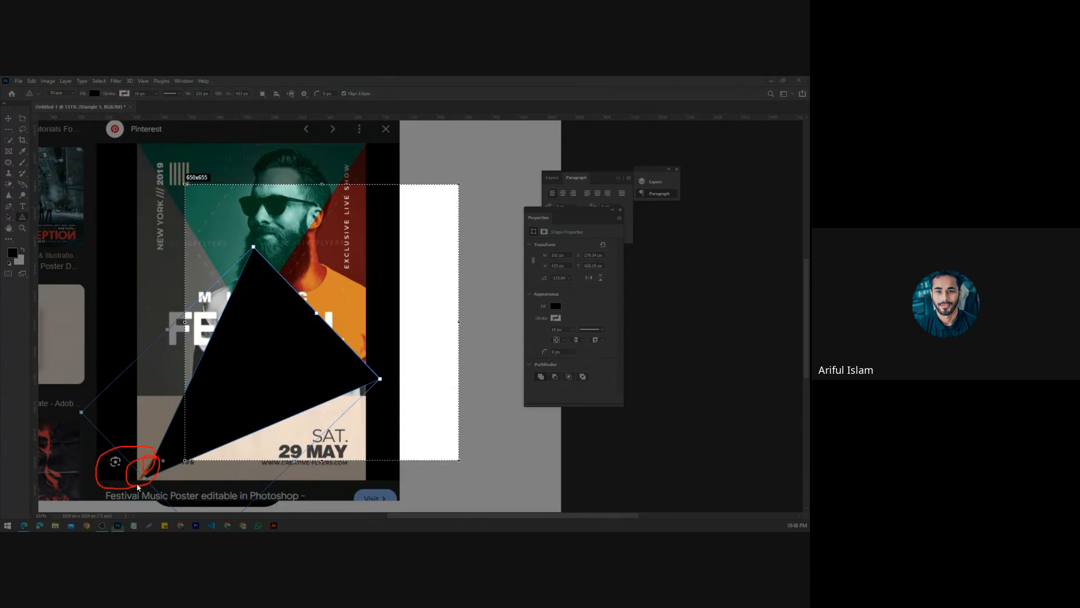
pyautogui.moveTo(265, 247)
pyautogui.mouseDown()
pyautogui.moveTo(244, 258)
pyautogui.moveTo(264, 225)
pyautogui.moveTo(263, 235)
pyautogui.moveTo(360, 149)
pyautogui.mouseUp()
pyautogui.moveTo(378, 369)
pyautogui.mouseDown()
pyautogui.moveTo(366, 391)
pyautogui.moveTo(387, 376)
pyautogui.moveTo(377, 369)
pyautogui.mouseUp()
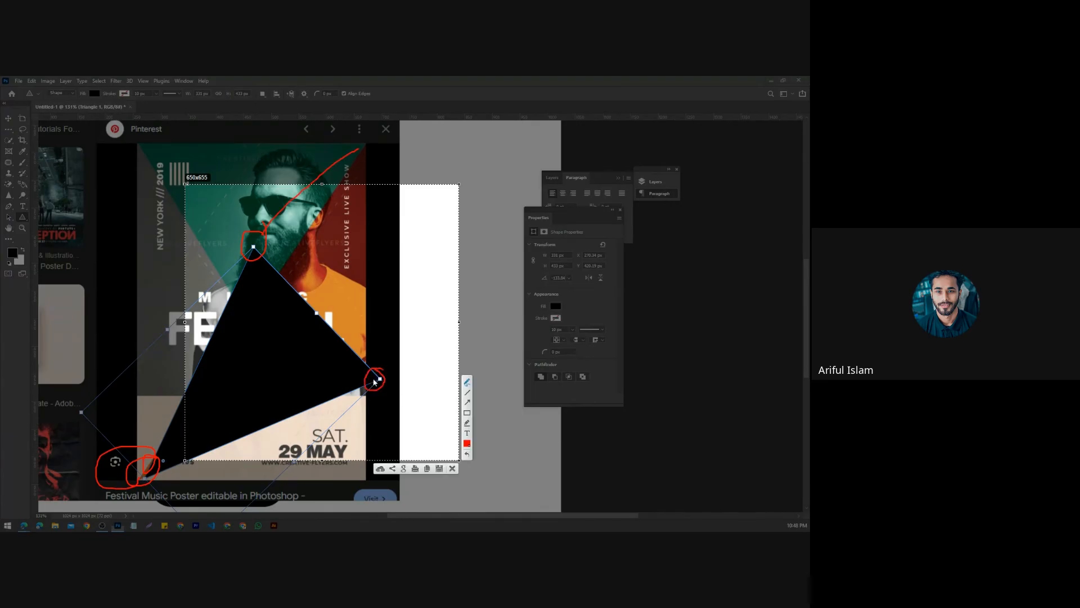
pyautogui.moveTo(254, 243)
pyautogui.mouseDown()
pyautogui.moveTo(374, 143)
pyautogui.moveTo(371, 152)
pyautogui.mouseUp()
pyautogui.click(452, 468)
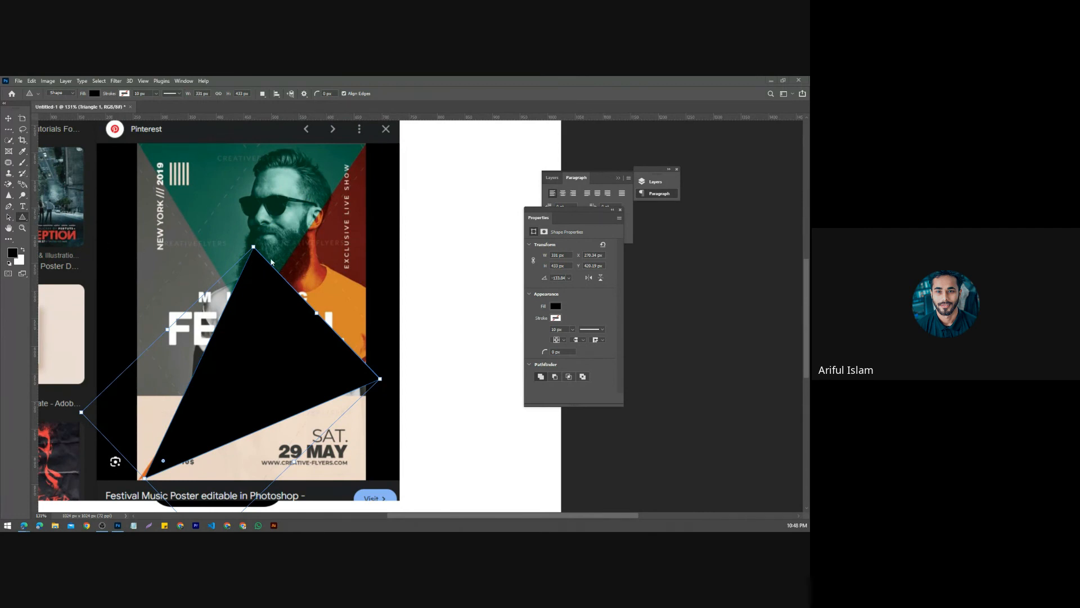
# Step: Pull the black triangle's top corner to the poster's upper-right corner and accept converting the live shape into a regular path
pyautogui.scroll(5, 256, 250)
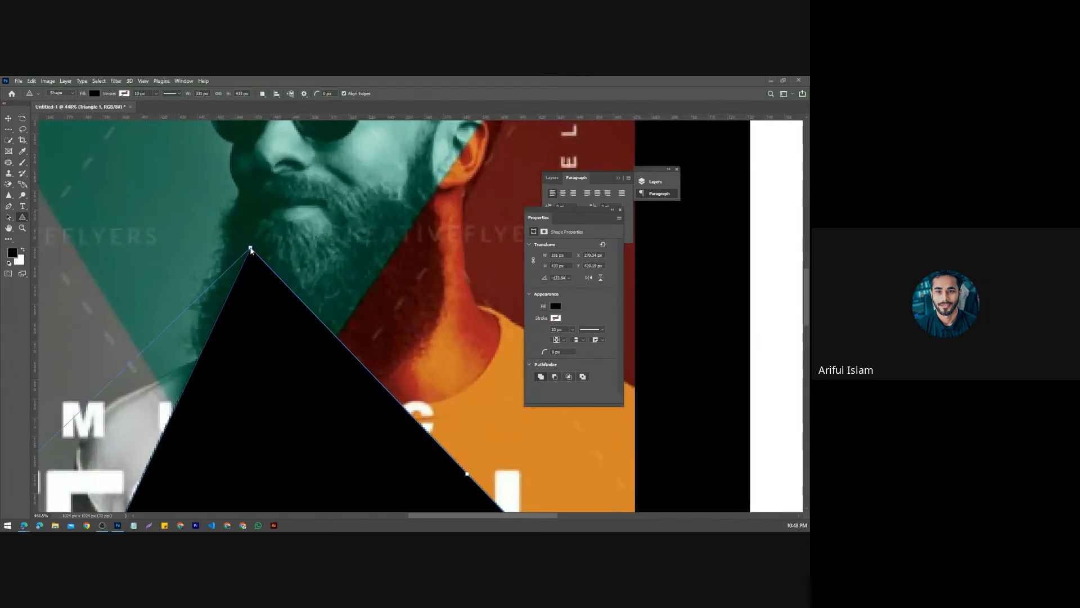
pyautogui.scroll(-3, 251, 250)
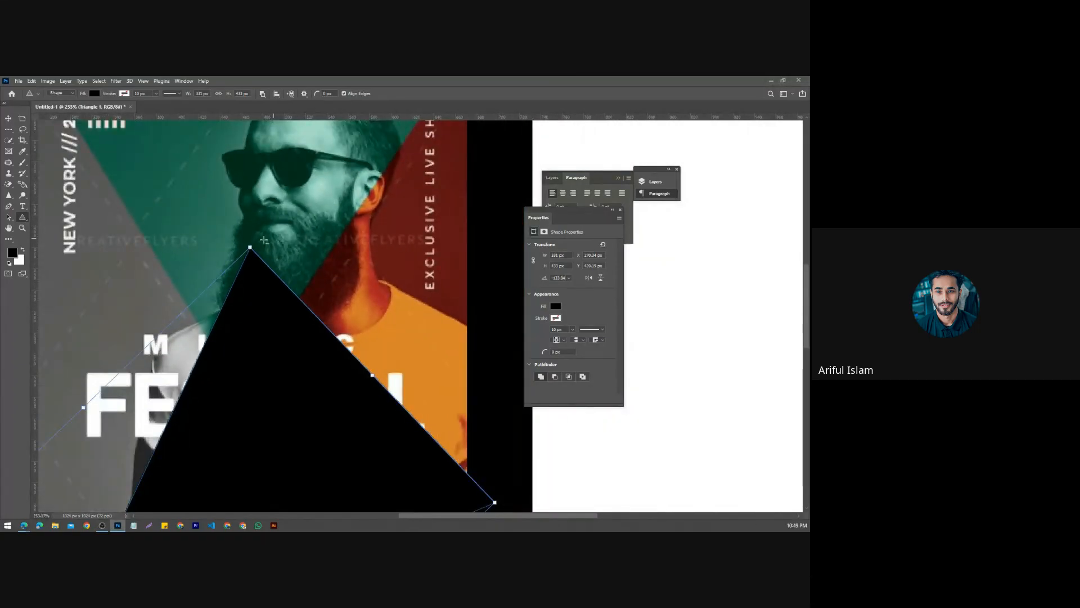
pyautogui.moveTo(251, 248); pyautogui.dragTo(467, 194)
pyautogui.click(380, 247)
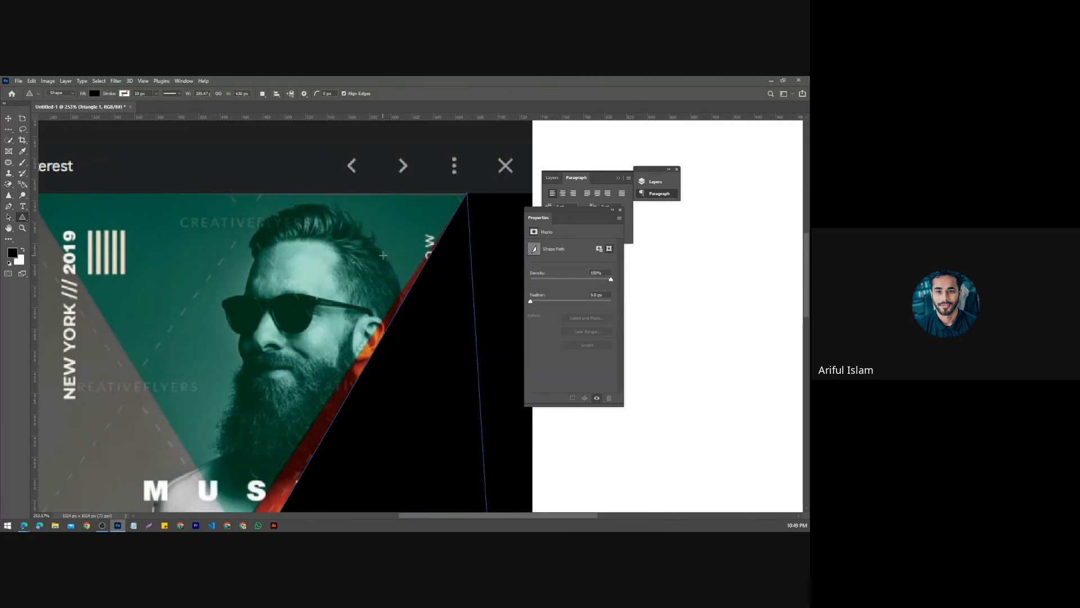
# Step: Shift the black shape left and up so its lower-left tip lands on the poster's lower-left corner
pyautogui.scroll(-10, 383, 255)
pyautogui.moveTo(374, 335); pyautogui.dragTo(320, 296)
pyautogui.hscroll(-1, 357, 328)
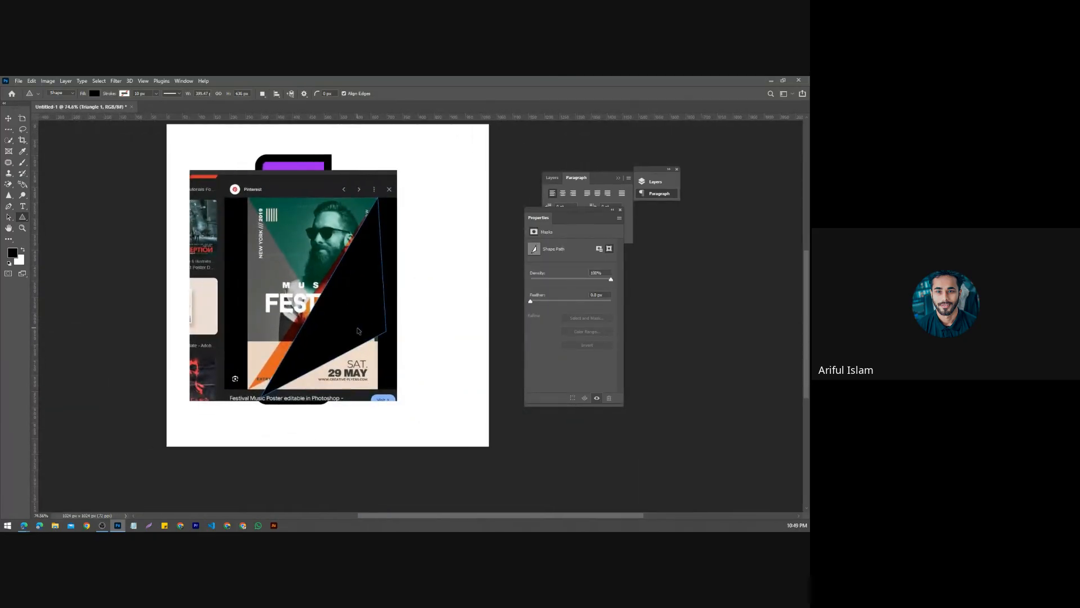
pyautogui.hscroll(-1, 359, 331)
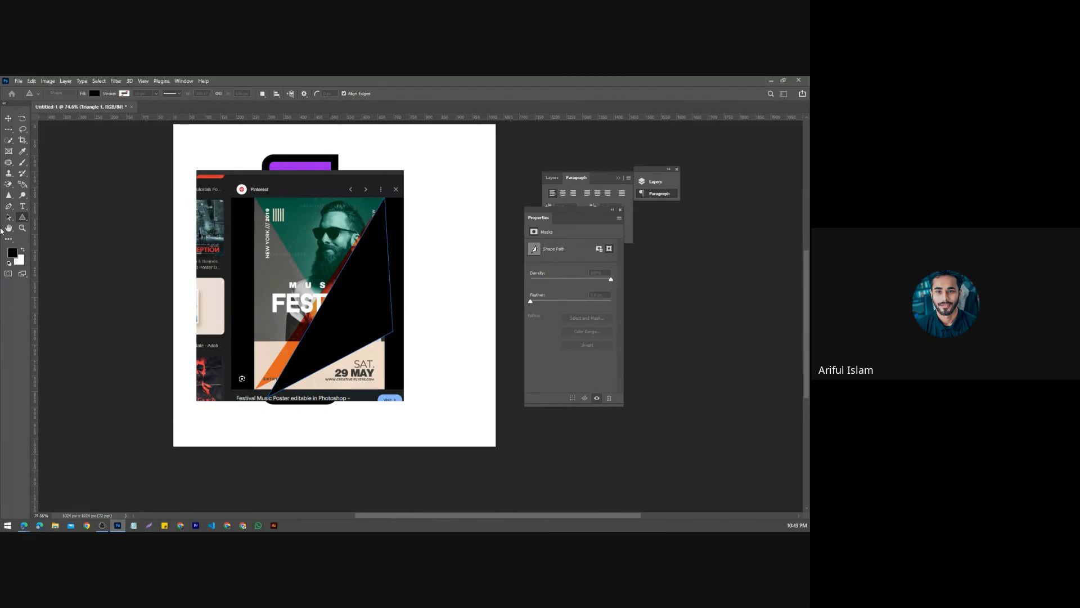
pyautogui.click(9, 118)
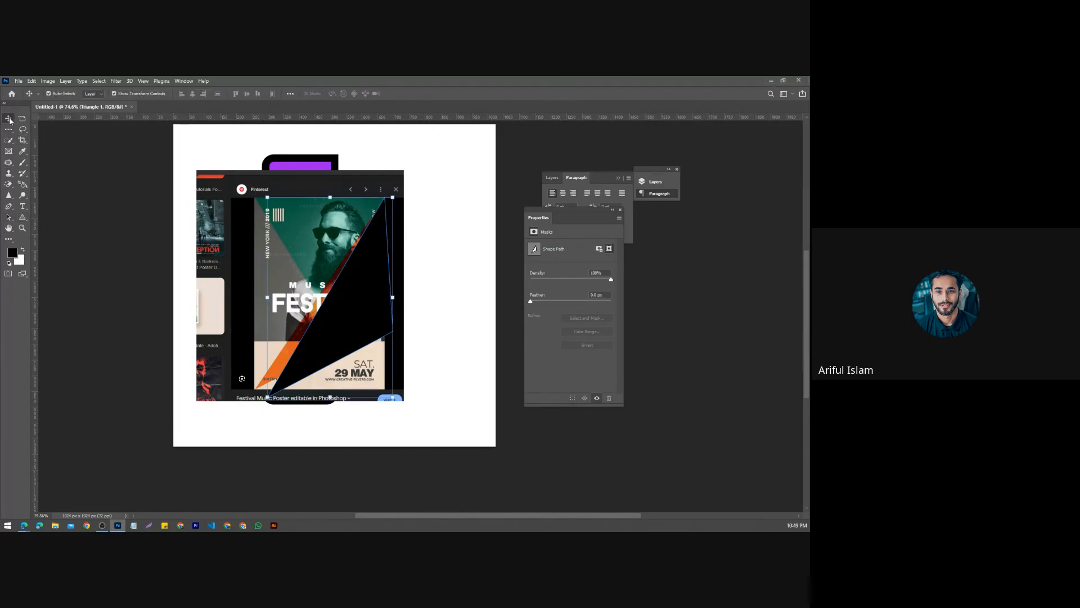
pyautogui.scroll(4, 388, 334)
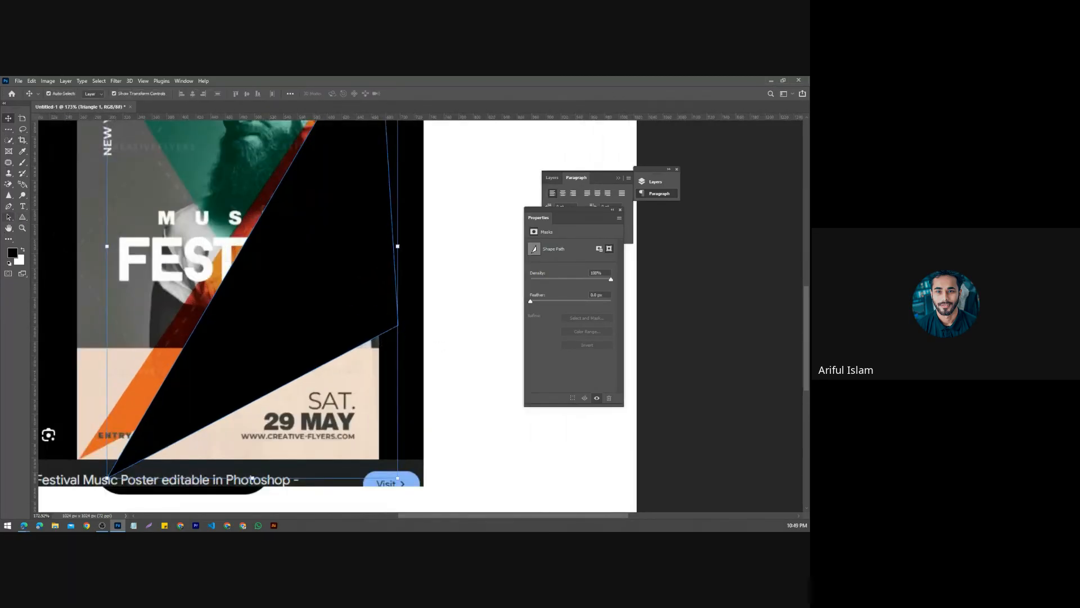
pyautogui.click(23, 216)
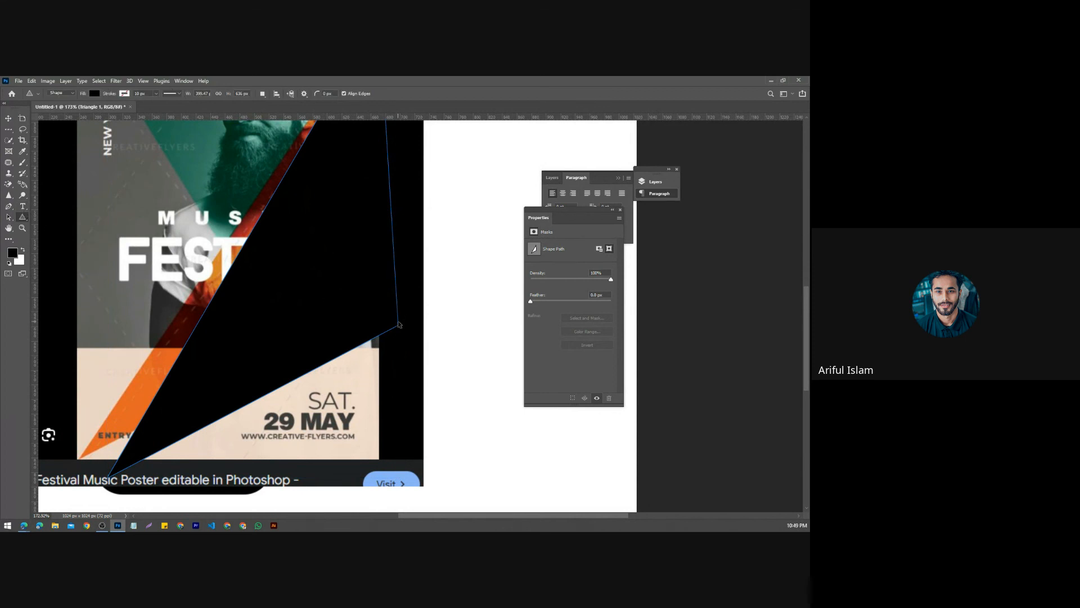
pyautogui.moveTo(399, 326); pyautogui.dragTo(378, 336)
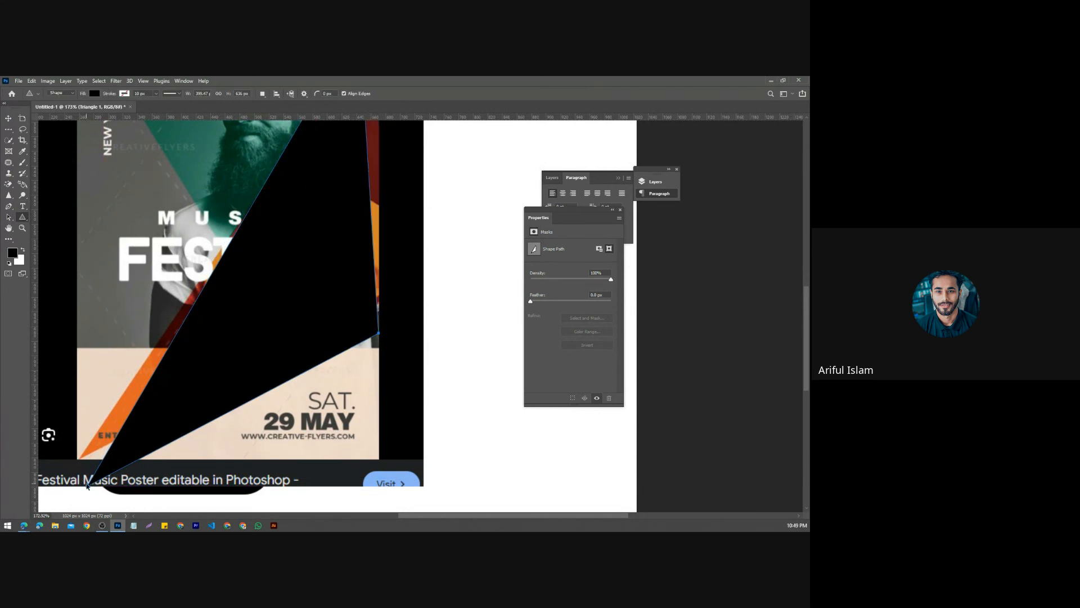
pyautogui.moveTo(87, 489); pyautogui.dragTo(79, 459)
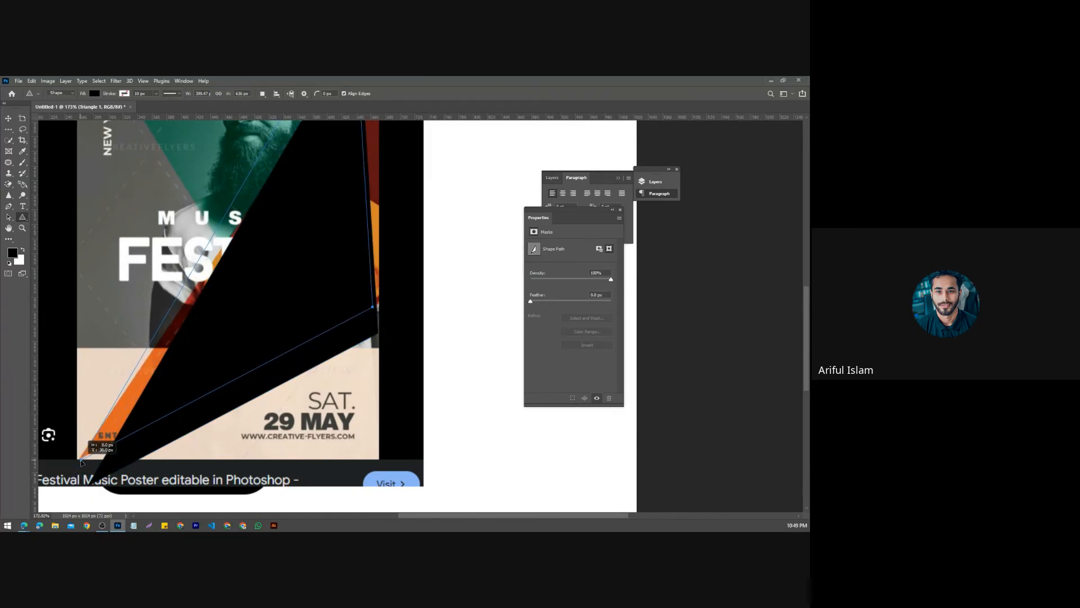
# Step: Distort the black shape so its top tip meets the poster's upper-right corner, apply the transform, and move the shape right off the orange area
pyautogui.scroll(2, 417, 387)
pyautogui.scroll(3, 416, 388)
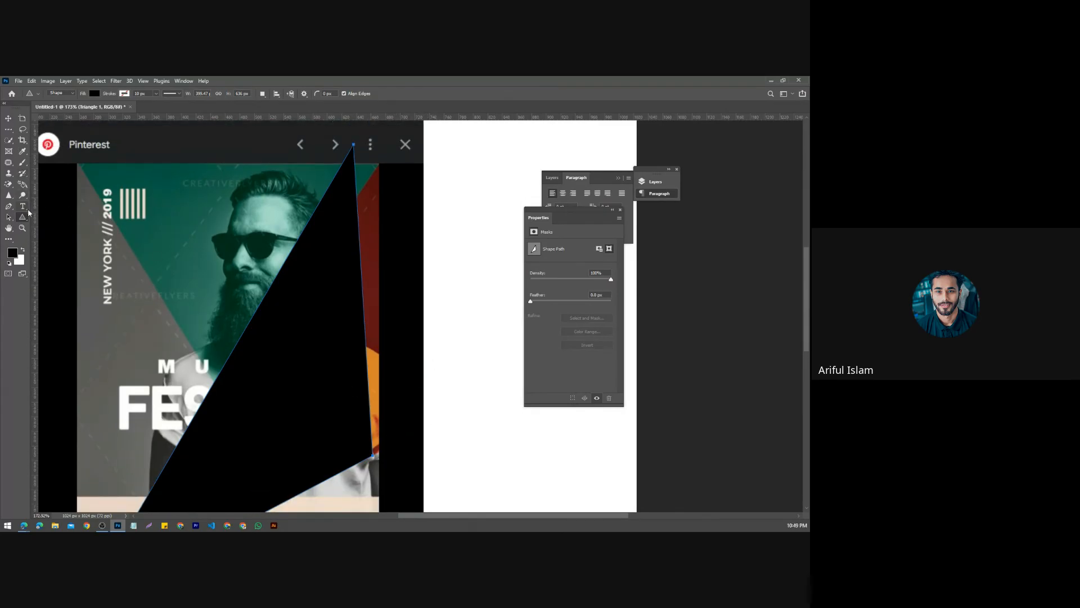
pyautogui.click(8, 119)
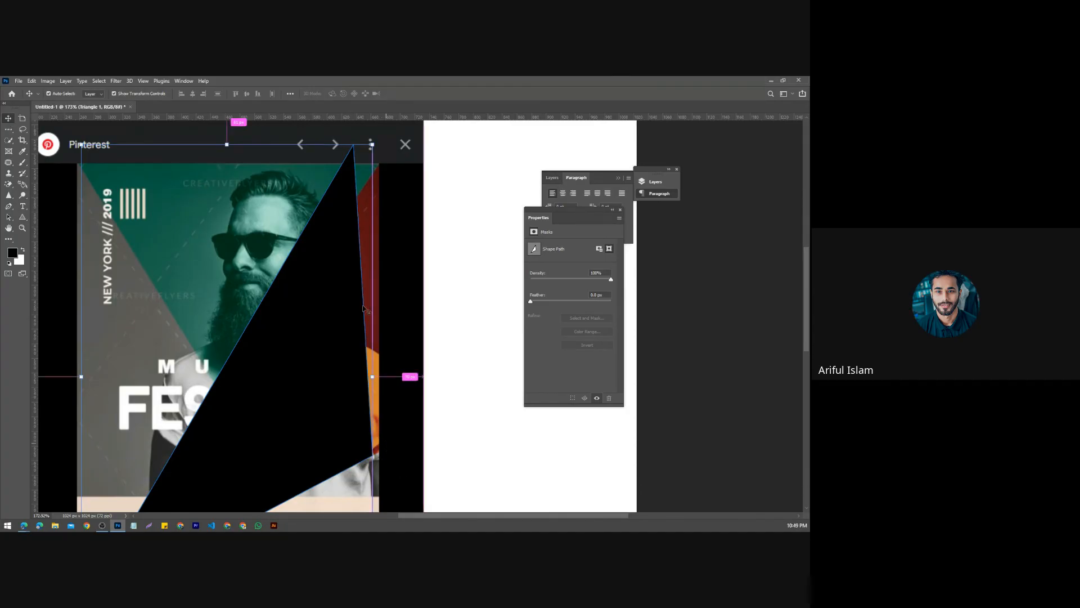
pyautogui.click(372, 145)
pyautogui.moveTo(371, 145); pyautogui.dragTo(399, 164)
pyautogui.scroll(-3, 326, 225)
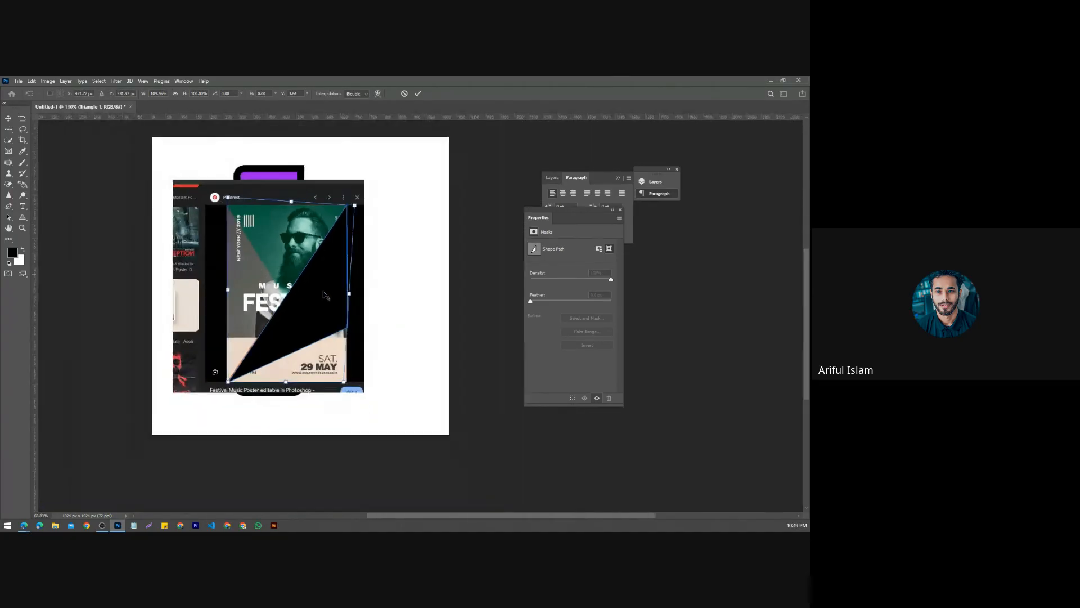
pyautogui.press('Escape')
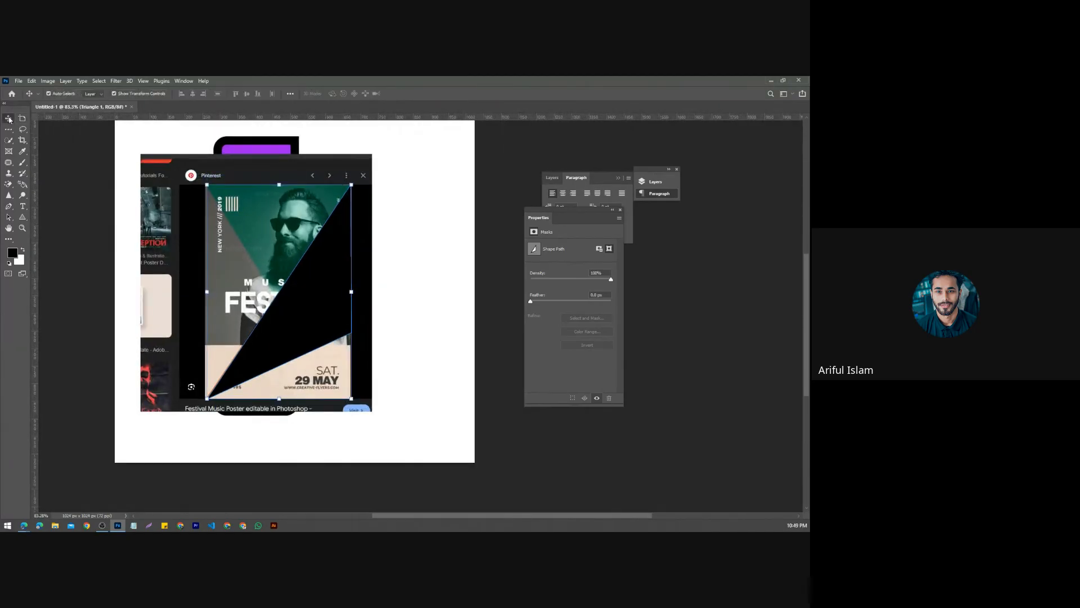
pyautogui.click(414, 348)
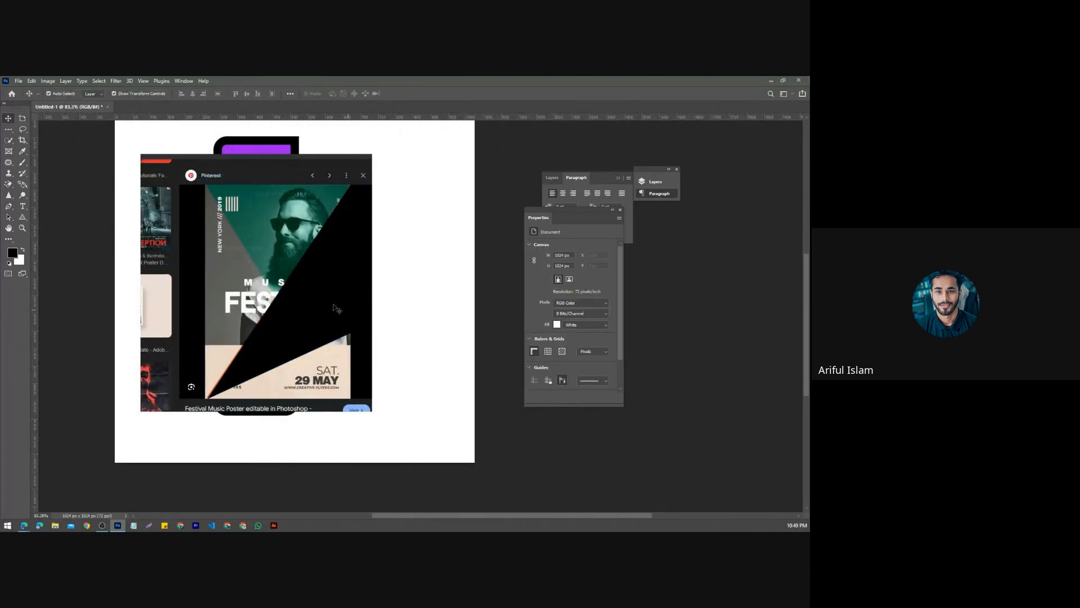
pyautogui.moveTo(335, 306); pyautogui.dragTo(377, 302)
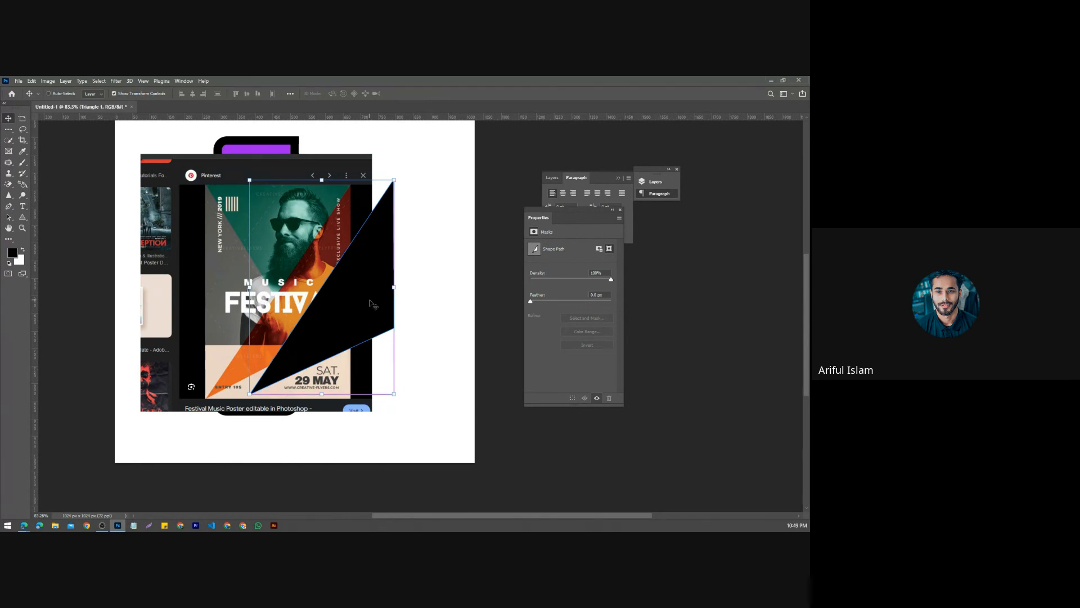
# Step: Open the photo of the laughing boy from the recent files
pyautogui.click(11, 94)
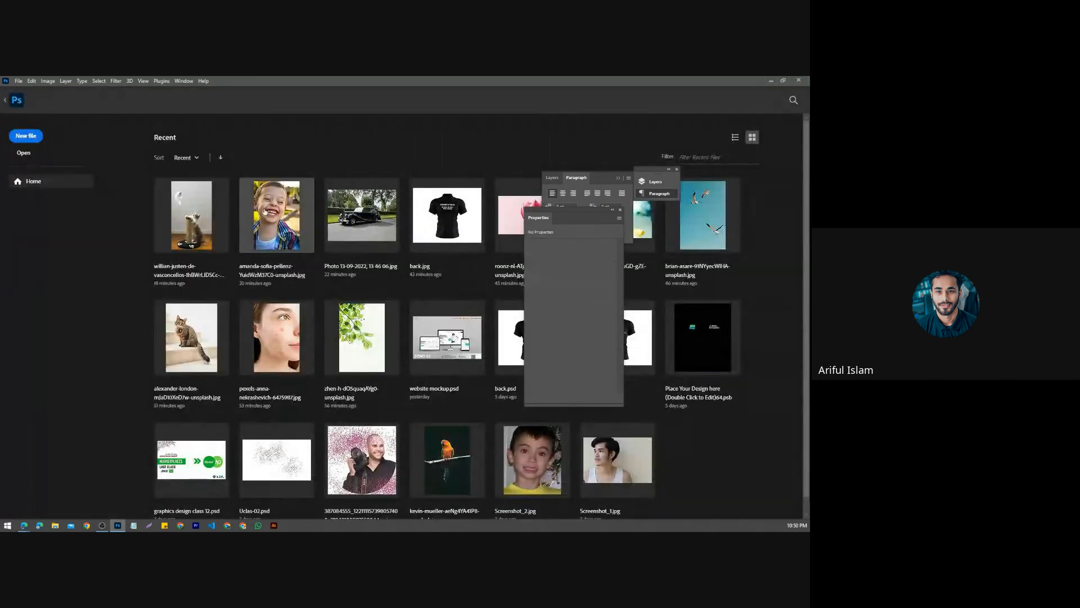
pyautogui.click(279, 214)
pyautogui.click(14, 97)
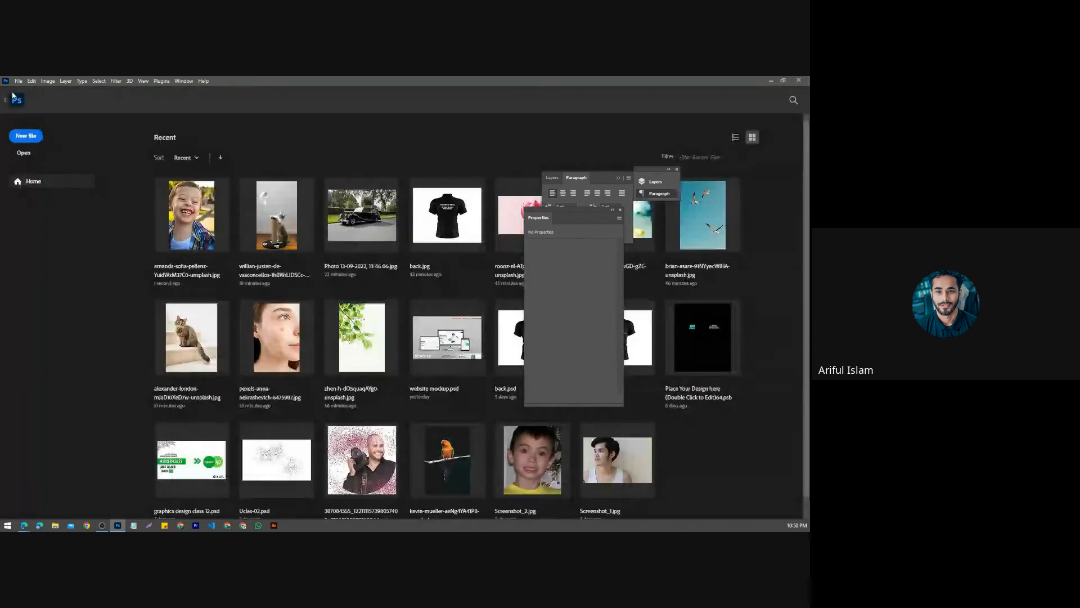
pyautogui.click(14, 97)
# Step: Try to place a downloaded WebP image as an embedded file in the boy's photo
pyautogui.click(19, 80)
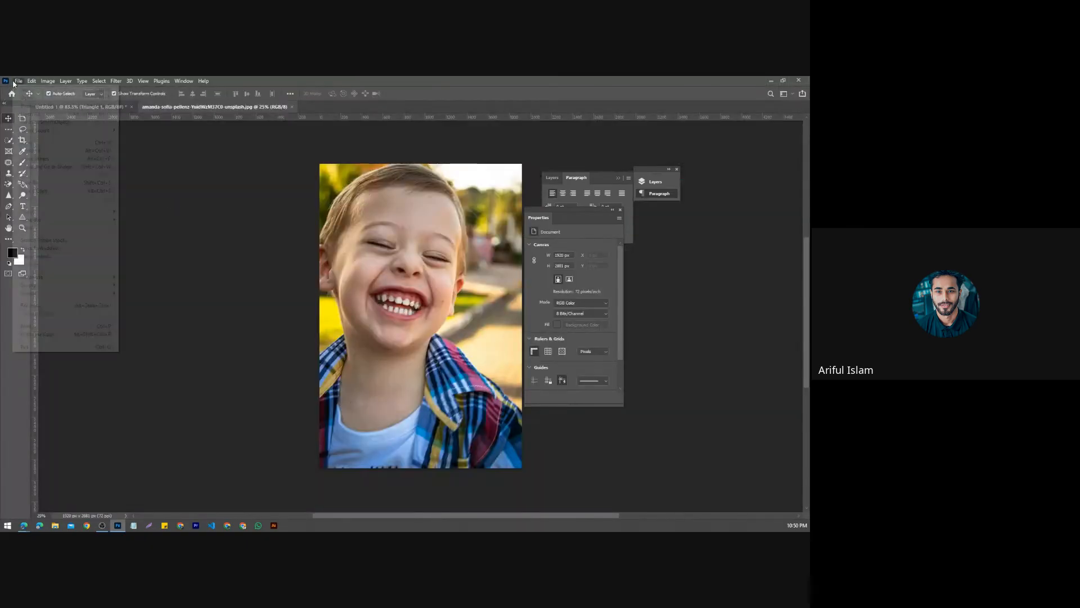
pyautogui.click(41, 247)
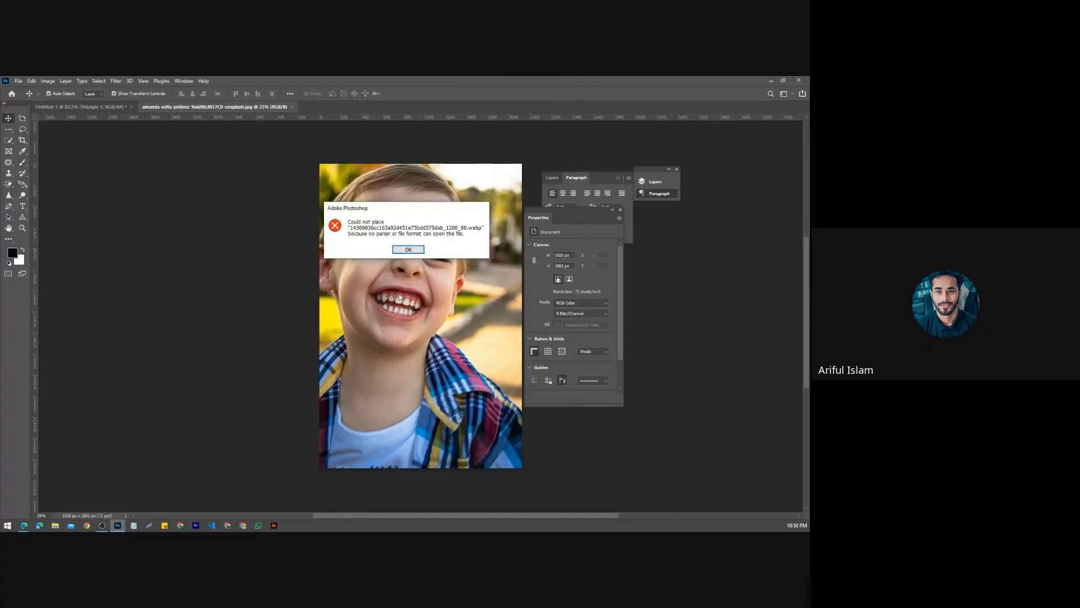
pyautogui.click(409, 249)
# Step: Place the downloaded photo of the smiling baby as an embedded file in the boy's photo and commit it
pyautogui.click(18, 81)
pyautogui.click(37, 247)
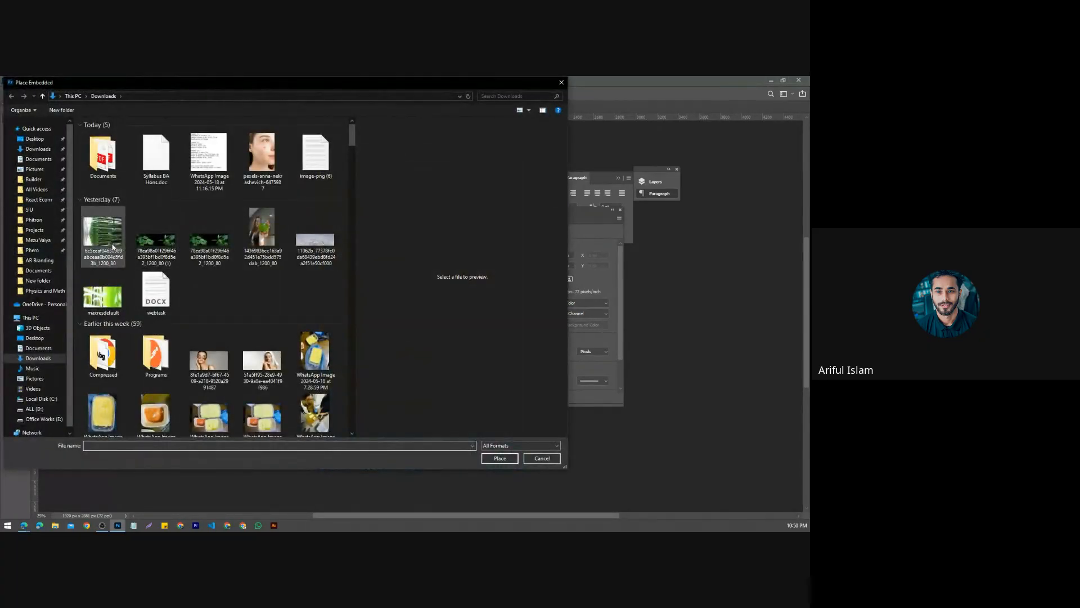
pyautogui.scroll(-6, 315, 365)
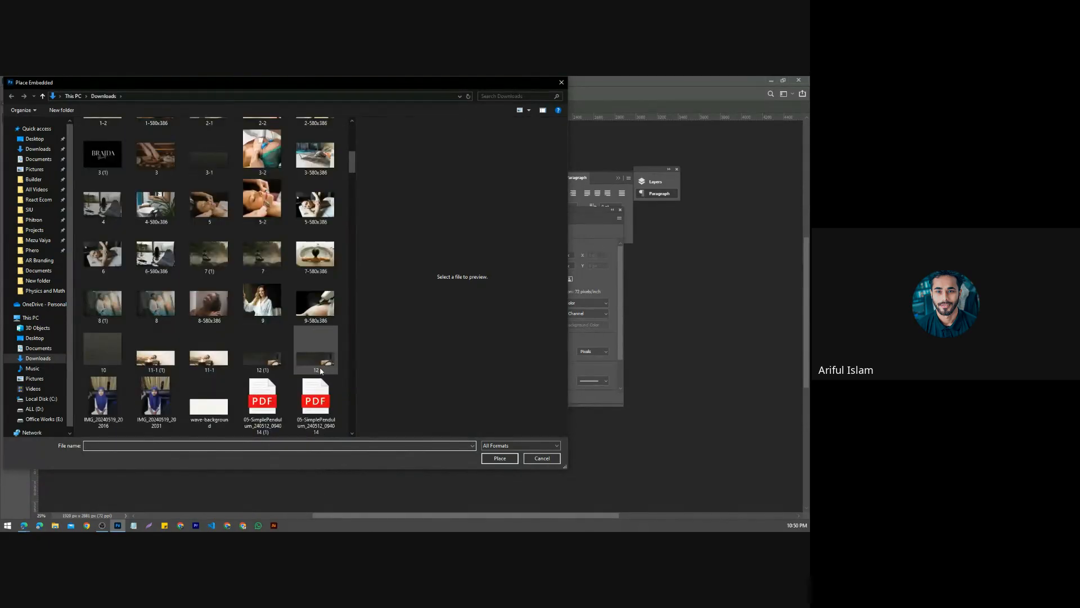
pyautogui.scroll(-5, 321, 371)
pyautogui.doubleClick(208, 395)
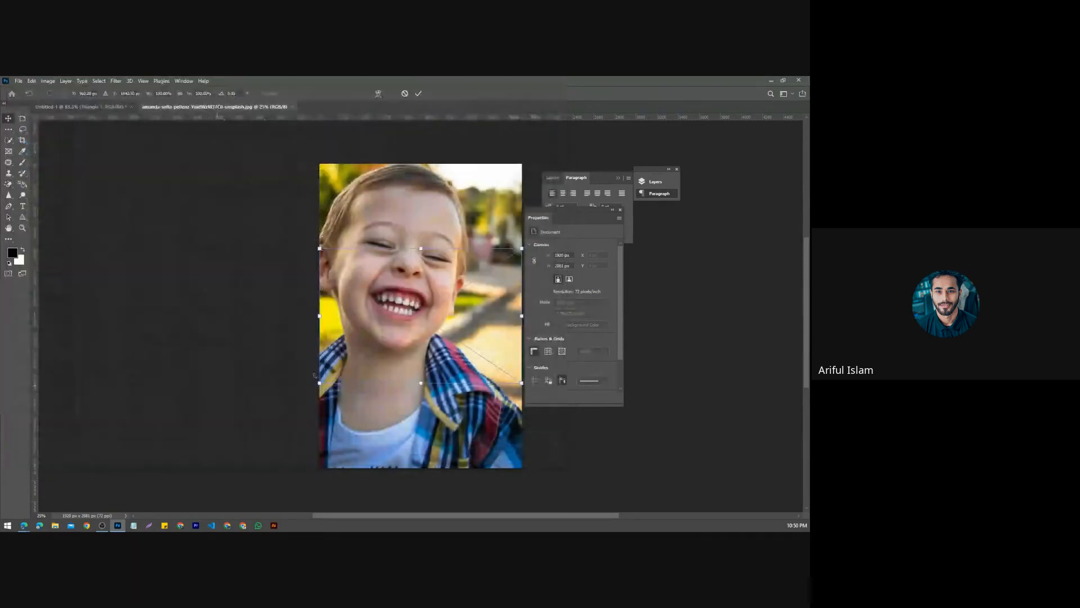
pyautogui.click(418, 94)
pyautogui.moveTo(394, 200); pyautogui.dragTo(111, 214)
pyautogui.scroll(2, 183, 269)
pyautogui.moveTo(167, 272); pyautogui.dragTo(267, 283)
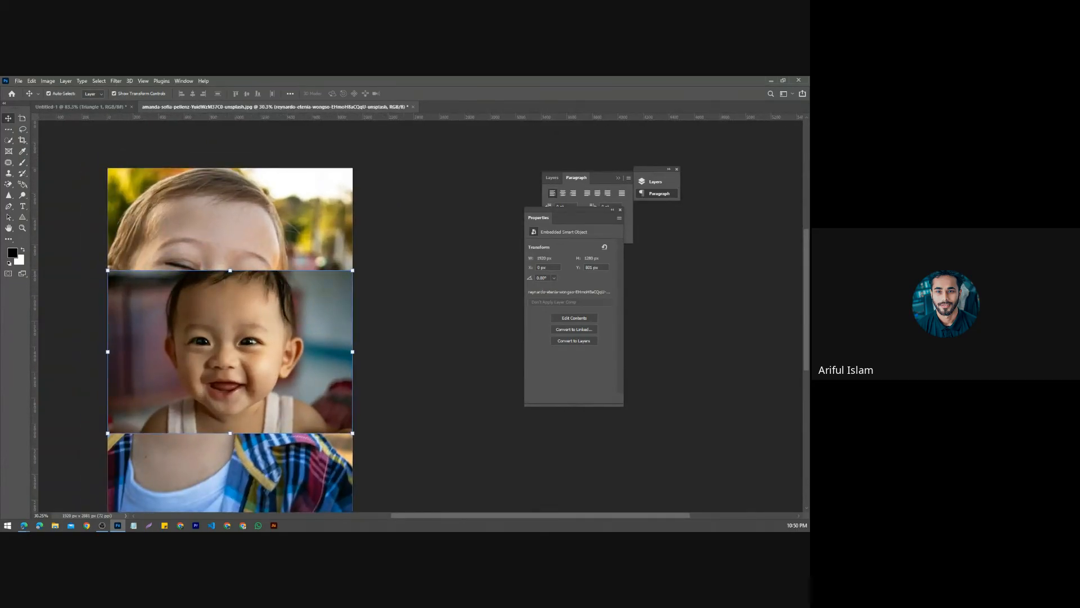
# Step: Start a screen capture around the placed baby photo, mark its transform handles with red pen strokes, and discard the capture
pyautogui.press('Print')
pyautogui.moveTo(93, 254); pyautogui.dragTo(362, 456)
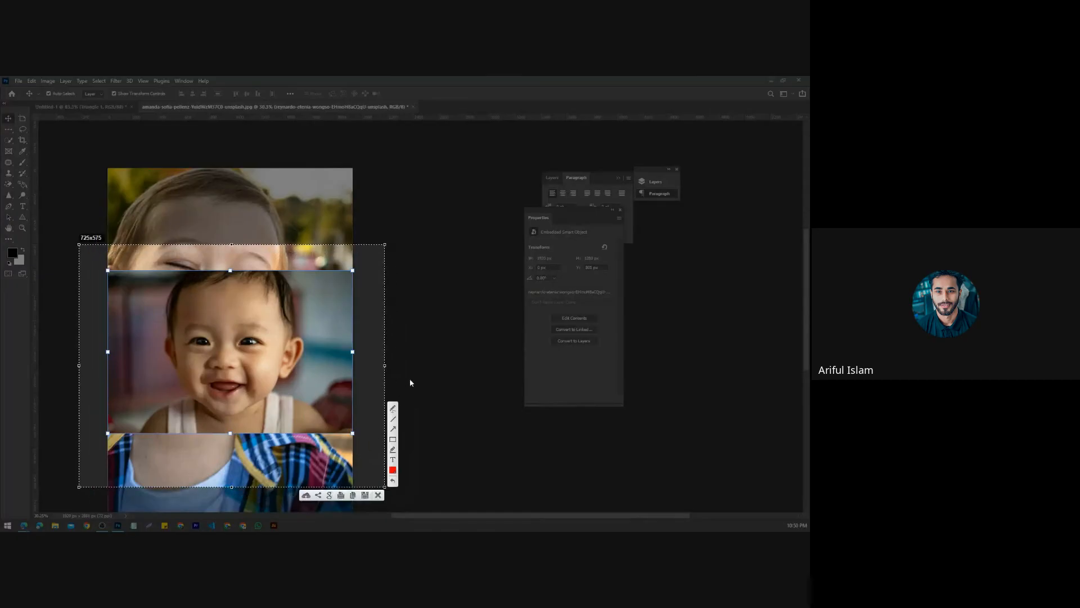
pyautogui.click(393, 409)
pyautogui.moveTo(359, 255)
pyautogui.mouseDown()
pyautogui.moveTo(339, 280)
pyautogui.moveTo(357, 257)
pyautogui.mouseUp()
pyautogui.moveTo(357, 353)
pyautogui.mouseDown()
pyautogui.moveTo(340, 352)
pyautogui.moveTo(358, 350)
pyautogui.mouseUp()
pyautogui.moveTo(353, 419); pyautogui.dragTo(345, 434)
pyautogui.moveTo(108, 254); pyautogui.dragTo(123, 269)
pyautogui.moveTo(119, 350); pyautogui.dragTo(98, 367)
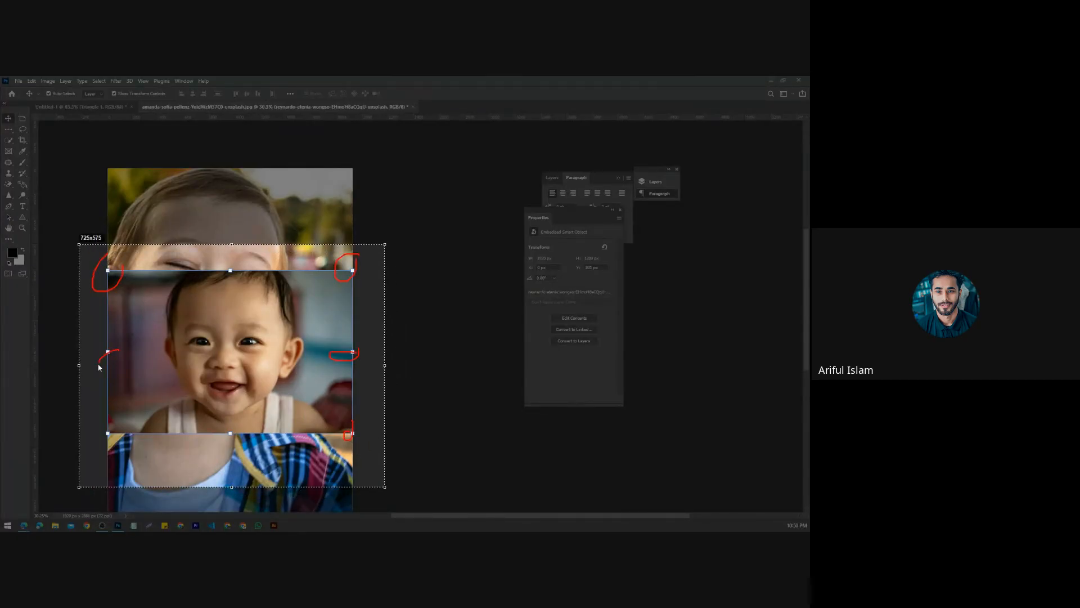
pyautogui.click(379, 499)
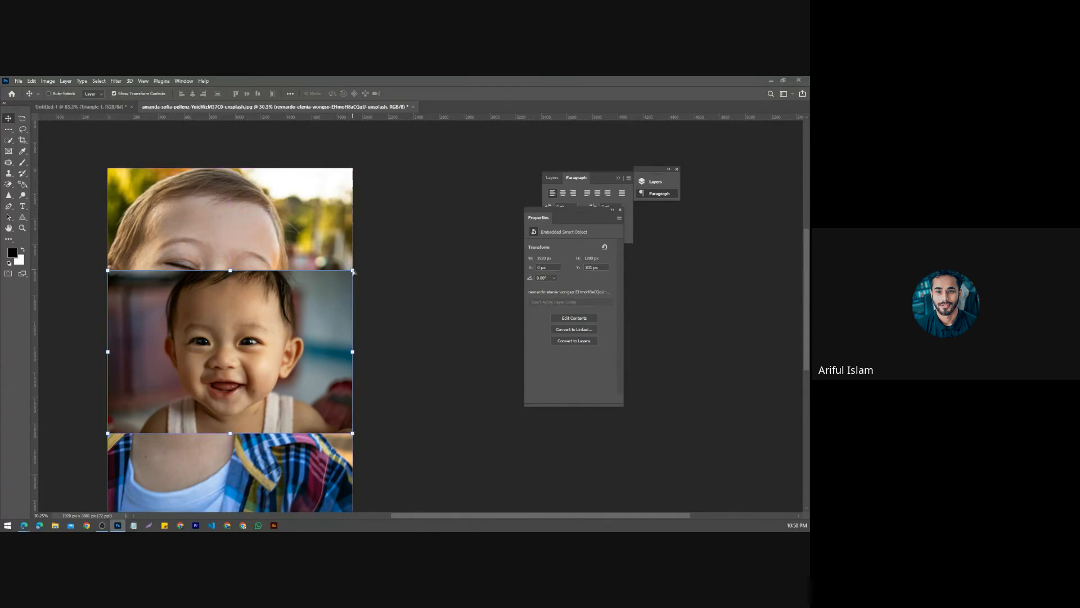
# Step: Distort the placed baby photo by its four corners into a narrower, slightly skewed shape over the boy's face, and apply the transform
pyautogui.moveTo(354, 274); pyautogui.dragTo(325, 217)
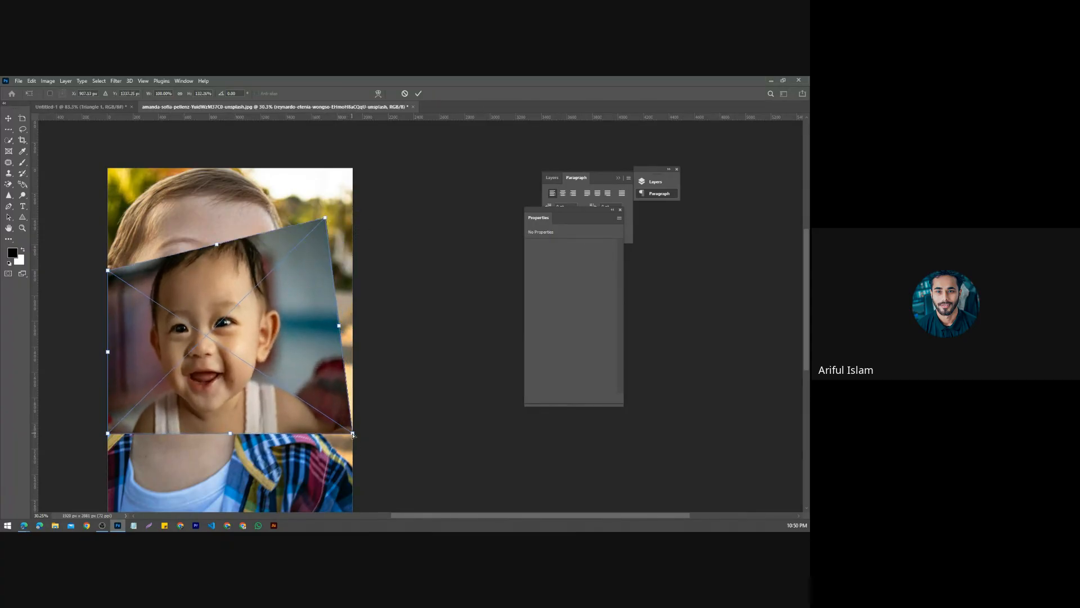
pyautogui.moveTo(353, 433); pyautogui.dragTo(244, 461)
pyautogui.moveTo(324, 221); pyautogui.dragTo(254, 252)
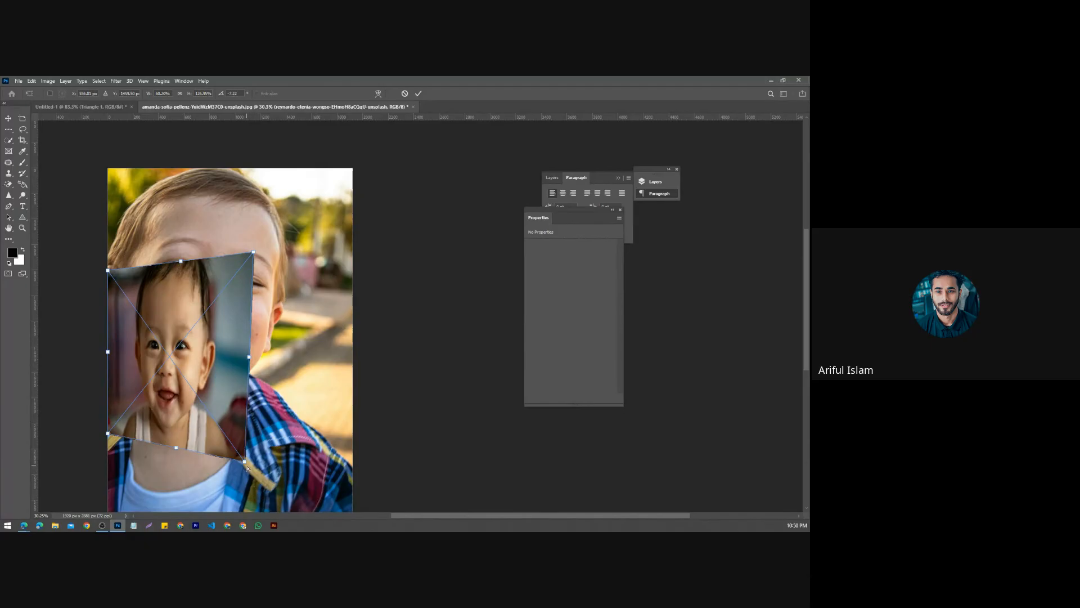
pyautogui.moveTo(247, 468); pyautogui.dragTo(269, 457)
pyautogui.moveTo(108, 434); pyautogui.dragTo(127, 441)
pyautogui.moveTo(112, 273); pyautogui.dragTo(141, 271)
pyautogui.moveTo(254, 253); pyautogui.dragTo(274, 258)
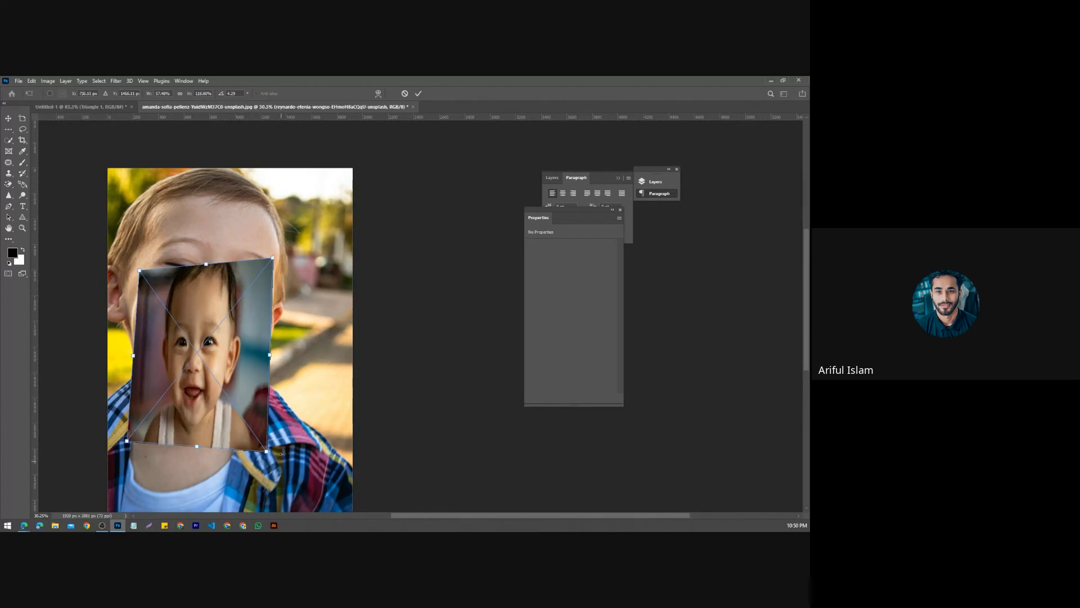
pyautogui.moveTo(269, 451)
pyautogui.mouseDown()
pyautogui.moveTo(292, 453)
pyautogui.moveTo(268, 451)
pyautogui.mouseUp()
pyautogui.click(419, 93)
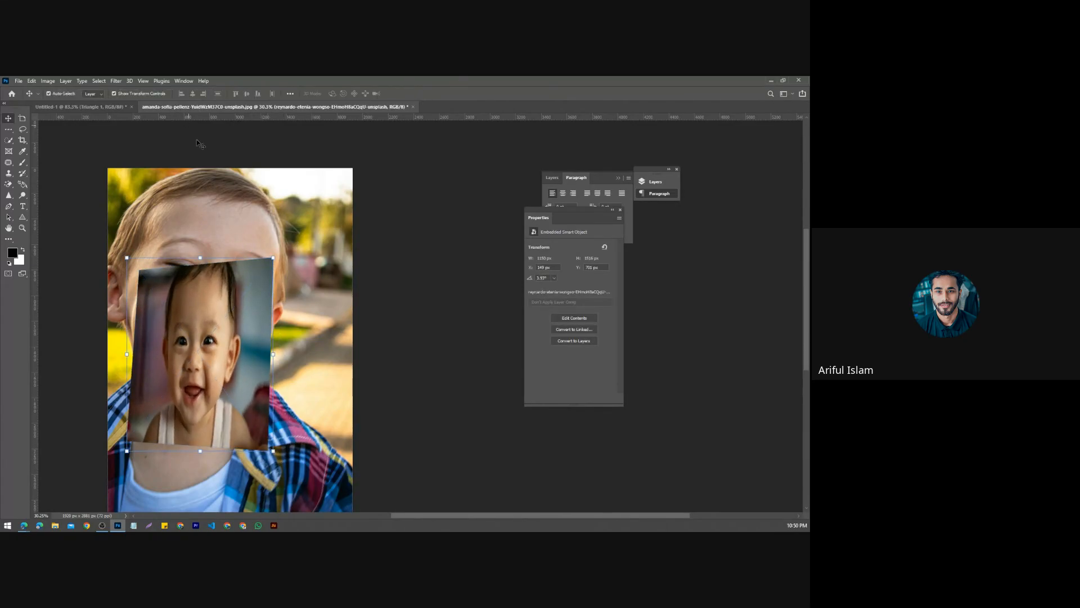
# Step: Return to the music poster document, shift the black shape slightly right and up, and select the Triangle tool
pyautogui.click(82, 106)
pyautogui.scroll(-5, 186, 275)
pyautogui.scroll(4, 309, 296)
pyautogui.moveTo(288, 288); pyautogui.dragTo(316, 279)
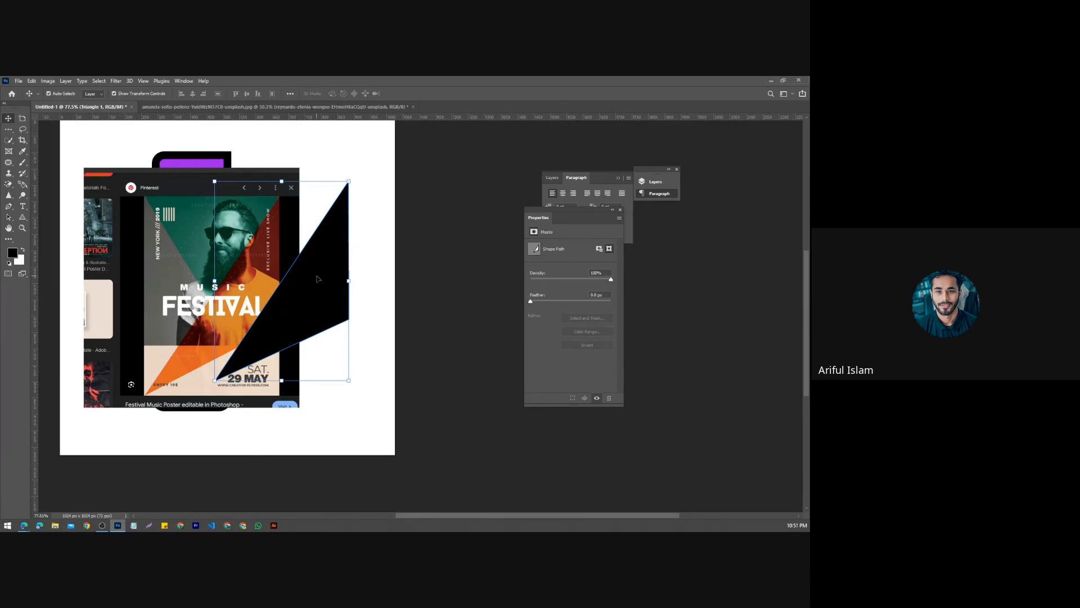
pyautogui.click(22, 217)
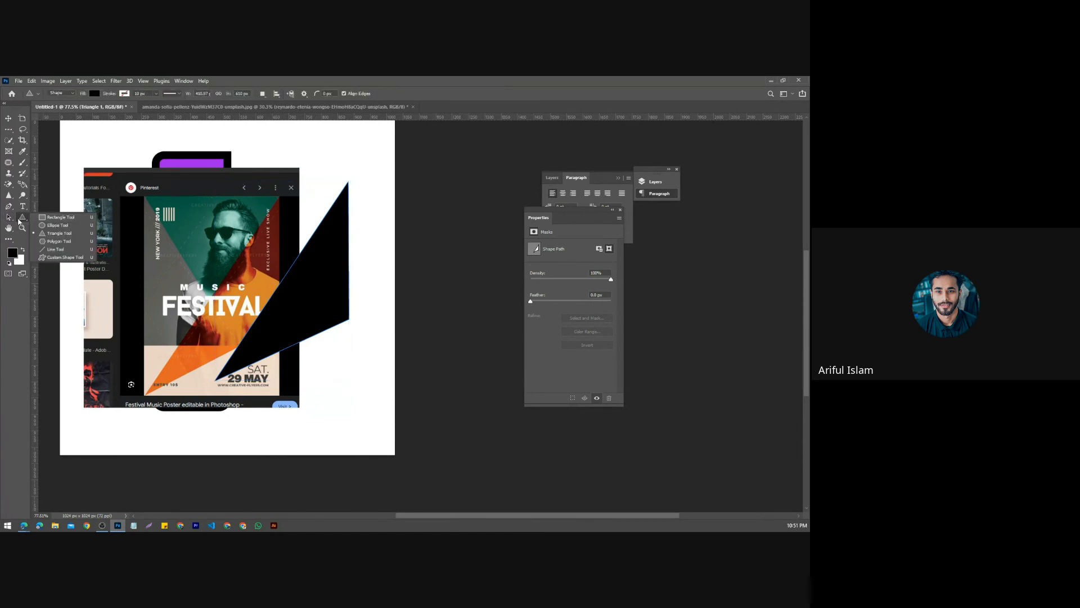
pyautogui.click(21, 220)
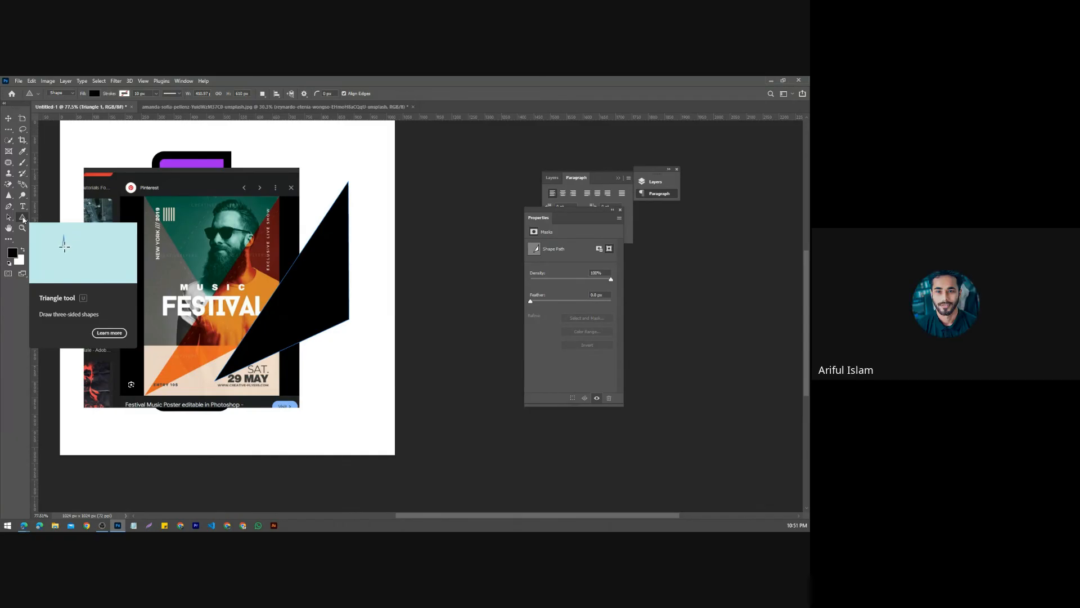
# Step: Try to distort the baby photo by pulling its two upper corners and lower-right corner outward, cancelling the transform
pyautogui.click(276, 106)
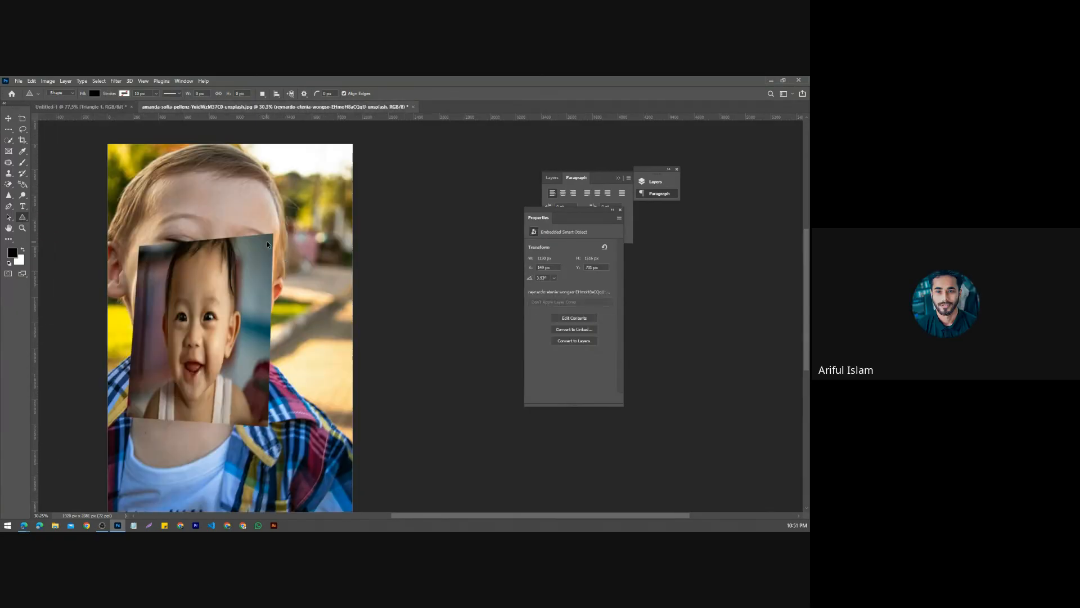
pyautogui.click(16, 119)
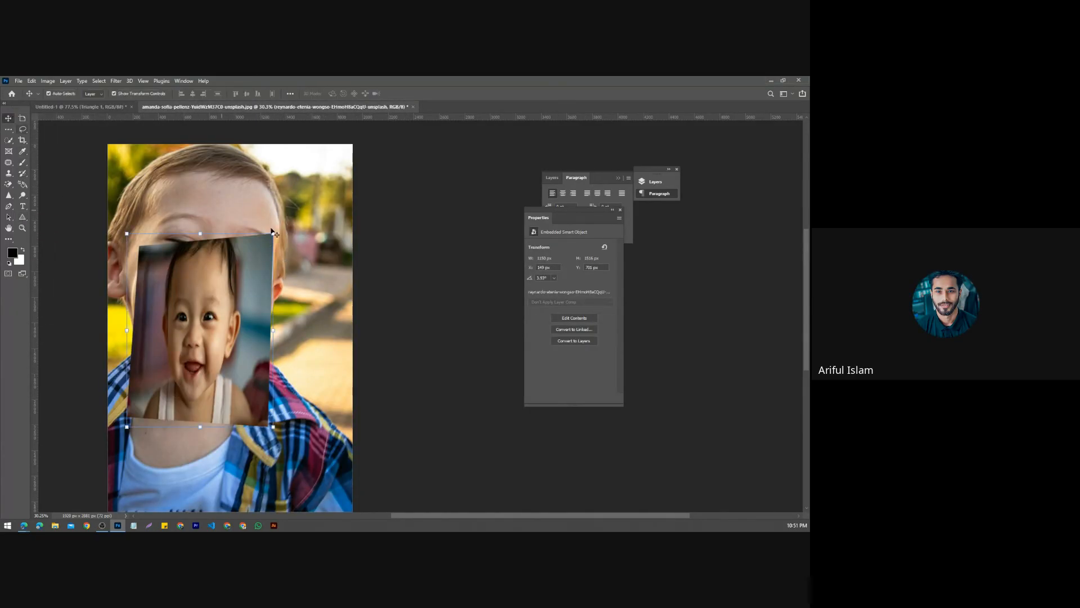
pyautogui.moveTo(274, 234); pyautogui.dragTo(283, 180)
pyautogui.moveTo(267, 426); pyautogui.dragTo(305, 440)
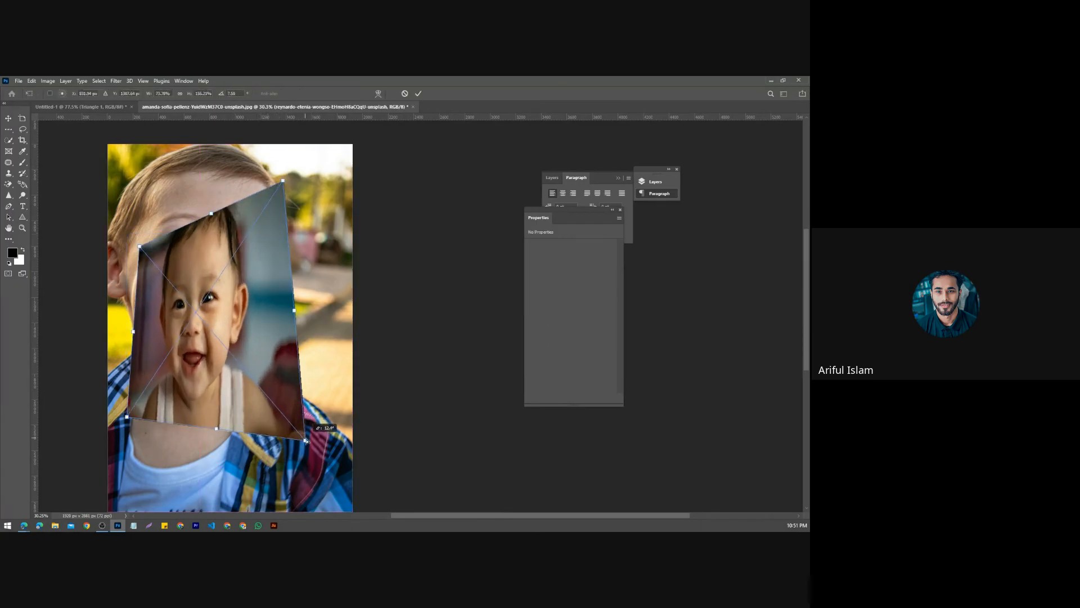
pyautogui.moveTo(140, 247); pyautogui.dragTo(126, 212)
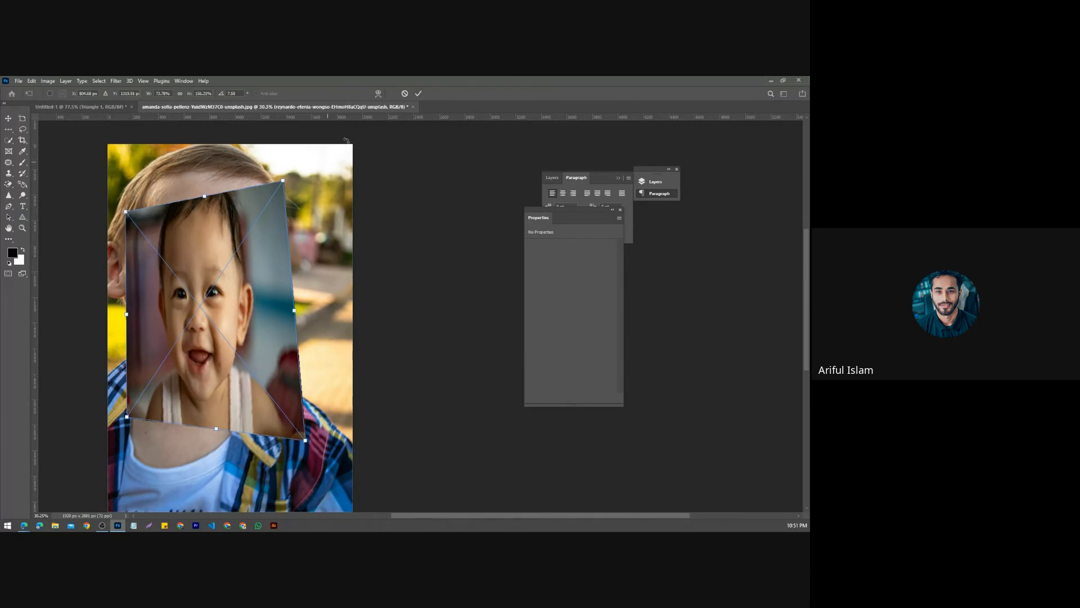
pyautogui.click(405, 94)
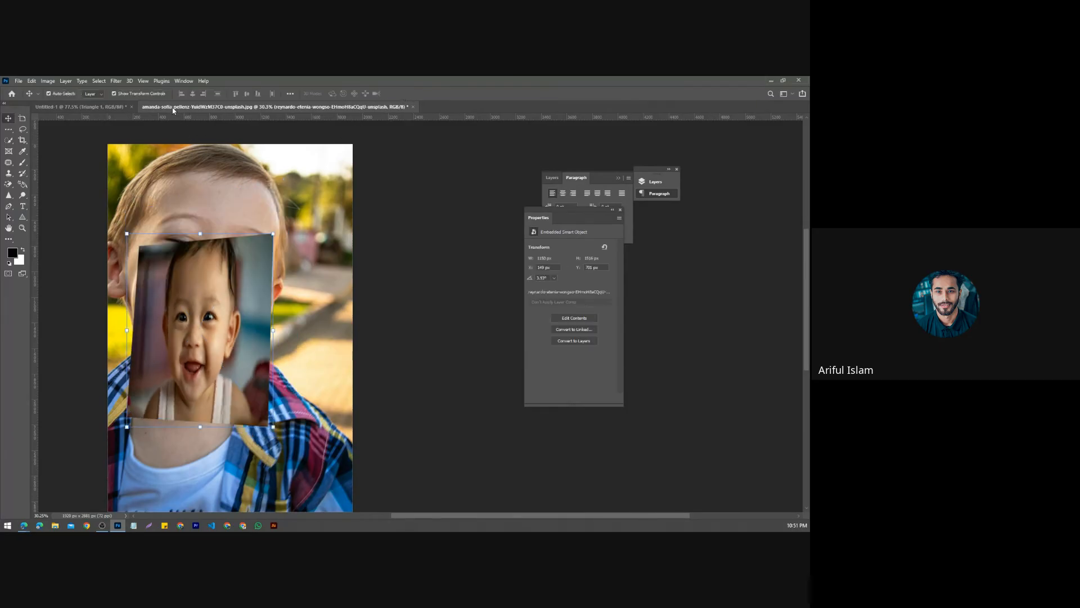
# Step: Return to the music poster document and magnify the poster to 600% with the Zoom tool
pyautogui.click(93, 108)
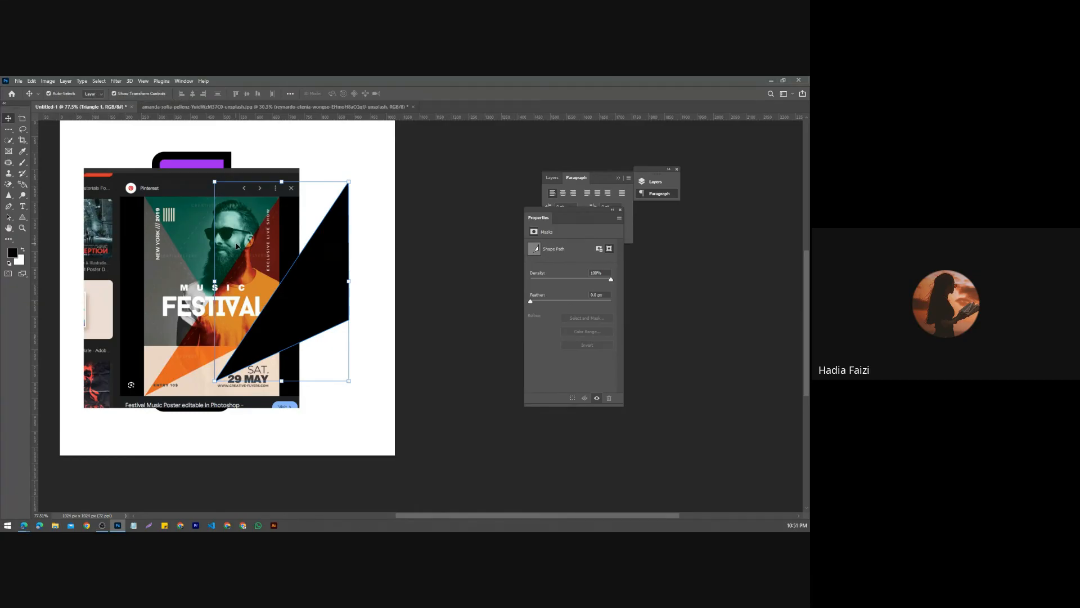
pyautogui.click(21, 229)
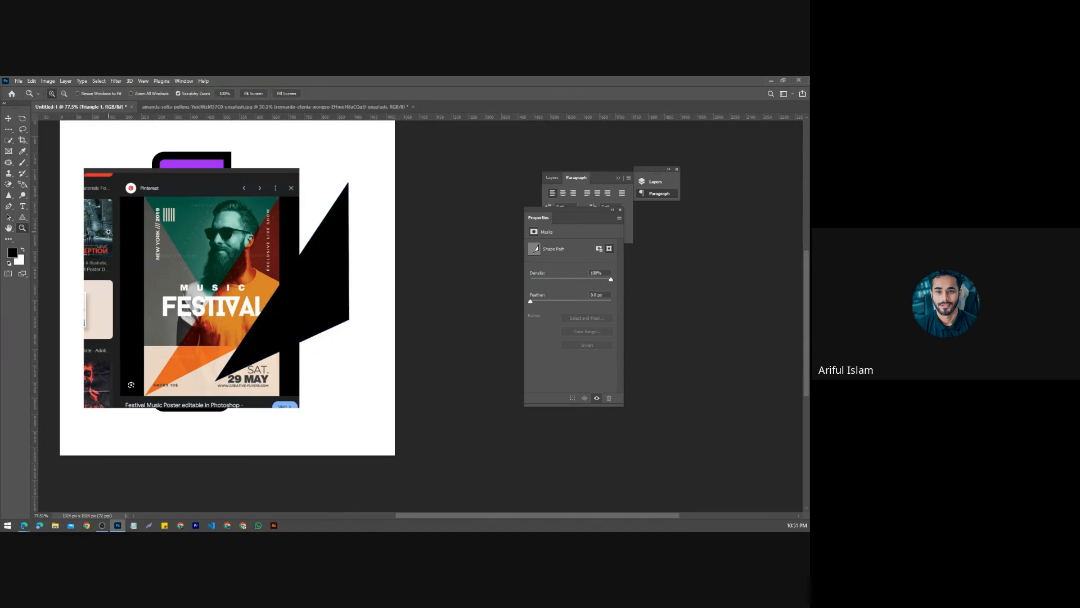
pyautogui.scroll(1, 109, 232)
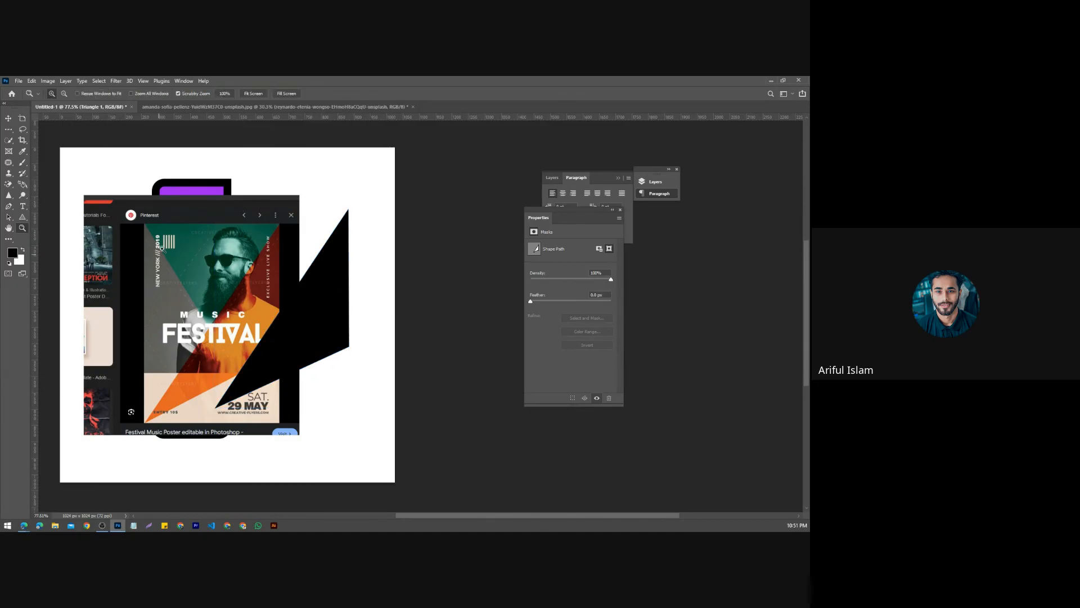
pyautogui.click(189, 290)
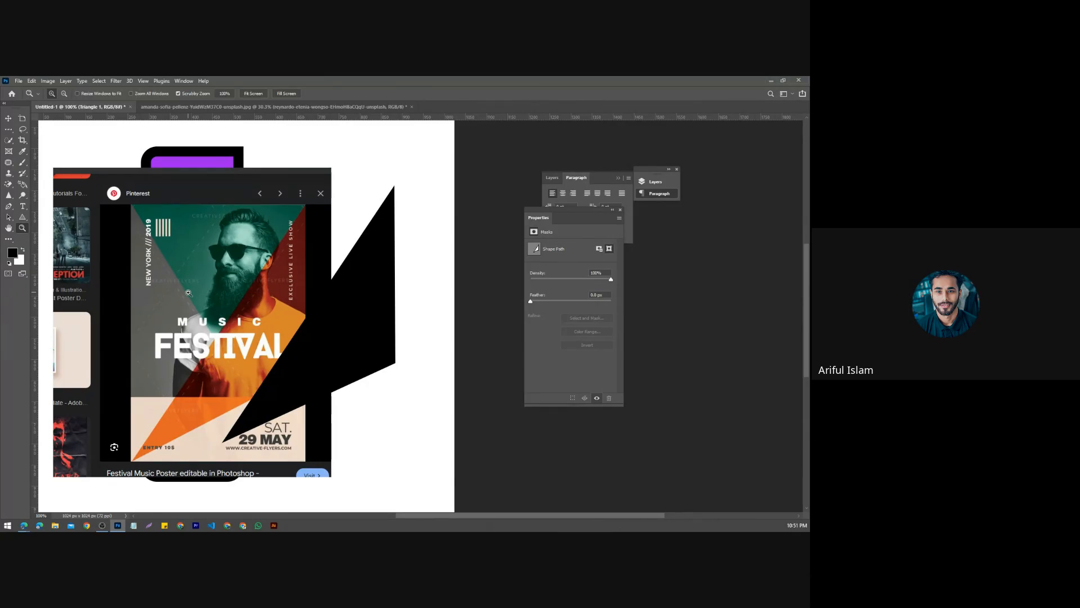
pyautogui.click(188, 292)
pyautogui.click(188, 292)
pyautogui.click(189, 292)
pyautogui.click(189, 292)
pyautogui.click(189, 292)
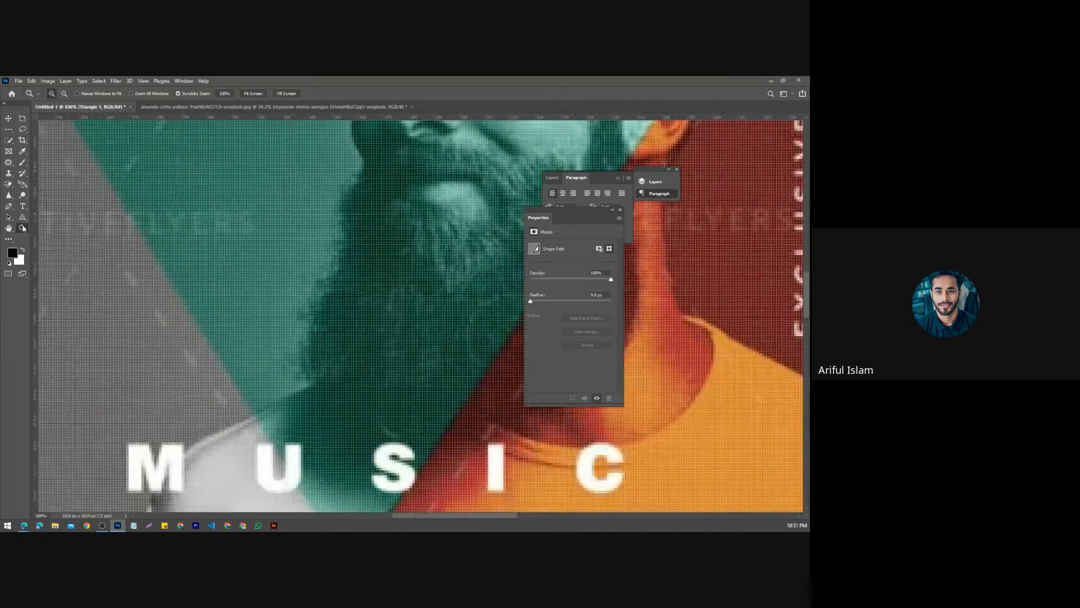
# Step: Zoom out until the whole canvas is tiny, and zoom back in on the poster to 100%
pyautogui.keyDown('alt'); pyautogui.click(192, 255); pyautogui.keyUp('alt')
pyautogui.keyDown('alt'); pyautogui.click(192, 255); pyautogui.keyUp('alt')
pyautogui.keyDown('alt'); pyautogui.click(192, 255); pyautogui.keyUp('alt')
pyautogui.keyDown('alt'); pyautogui.click(192, 255); pyautogui.keyUp('alt')
pyautogui.keyDown('alt'); pyautogui.click(191, 254); pyautogui.keyUp('alt')
pyautogui.keyDown('alt'); pyautogui.click(192, 255); pyautogui.keyUp('alt')
pyautogui.keyDown('alt'); pyautogui.click(192, 255); pyautogui.keyUp('alt')
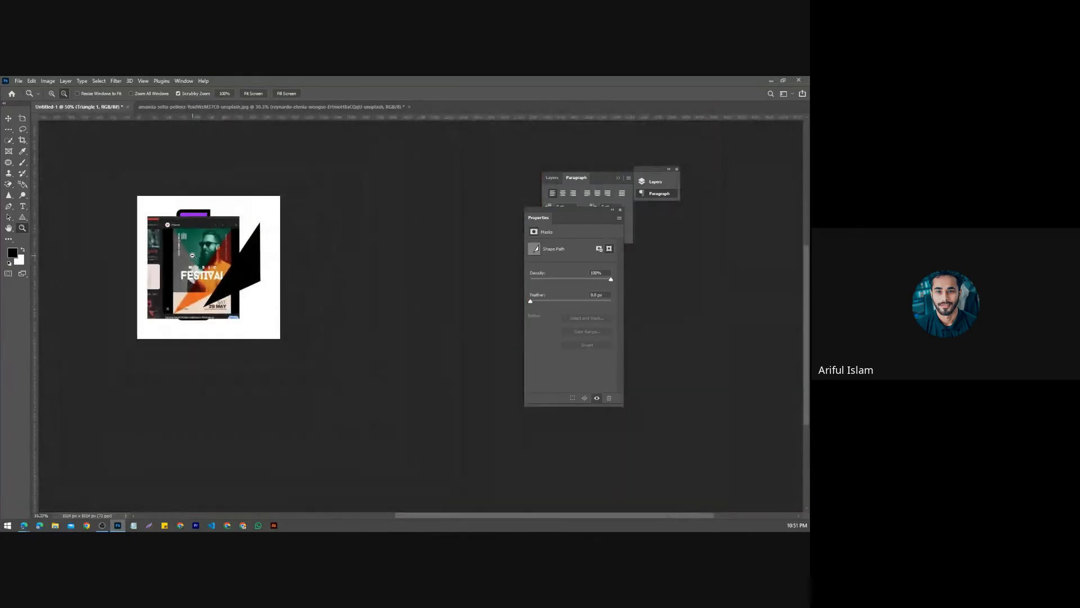
pyautogui.keyDown('alt'); pyautogui.click(192, 255); pyautogui.keyUp('alt')
pyautogui.keyDown('alt'); pyautogui.click(191, 255); pyautogui.keyUp('alt')
pyautogui.keyDown('alt'); pyautogui.click(192, 255); pyautogui.keyUp('alt')
pyautogui.keyDown('alt'); pyautogui.click(192, 255); pyautogui.keyUp('alt')
pyautogui.keyDown('alt'); pyautogui.click(192, 255); pyautogui.keyUp('alt')
pyautogui.click(193, 256)
pyautogui.click(193, 257)
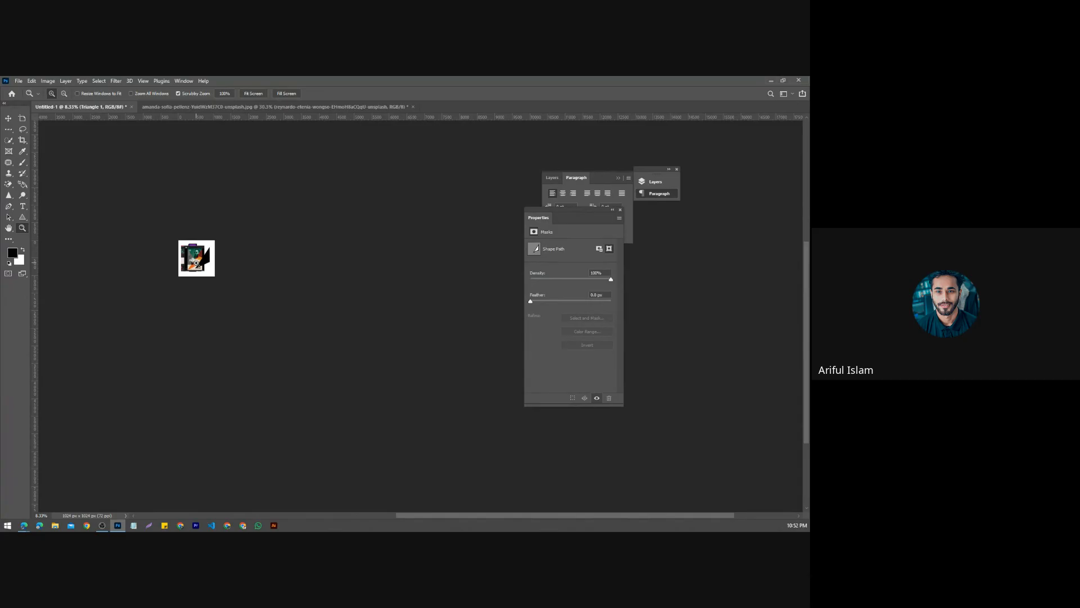
pyautogui.moveTo(195, 263); pyautogui.dragTo(196, 265)
pyautogui.click(196, 265)
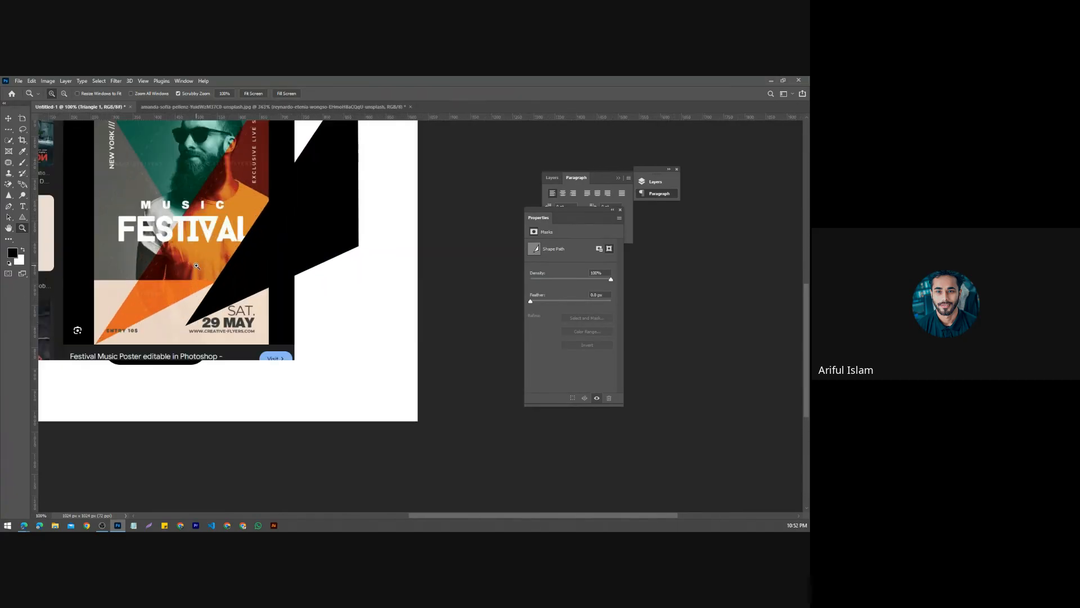
# Step: Zoom out from the poster once more and bring it back in to 66.67%
pyautogui.keyDown('alt'); pyautogui.click(199, 272); pyautogui.keyUp('alt')
pyautogui.keyDown('alt'); pyautogui.click(198, 272); pyautogui.keyUp('alt')
pyautogui.keyDown('alt'); pyautogui.click(198, 272); pyautogui.keyUp('alt')
pyautogui.keyDown('alt'); pyautogui.click(199, 273); pyautogui.keyUp('alt')
pyautogui.keyDown('alt'); pyautogui.click(198, 272); pyautogui.keyUp('alt')
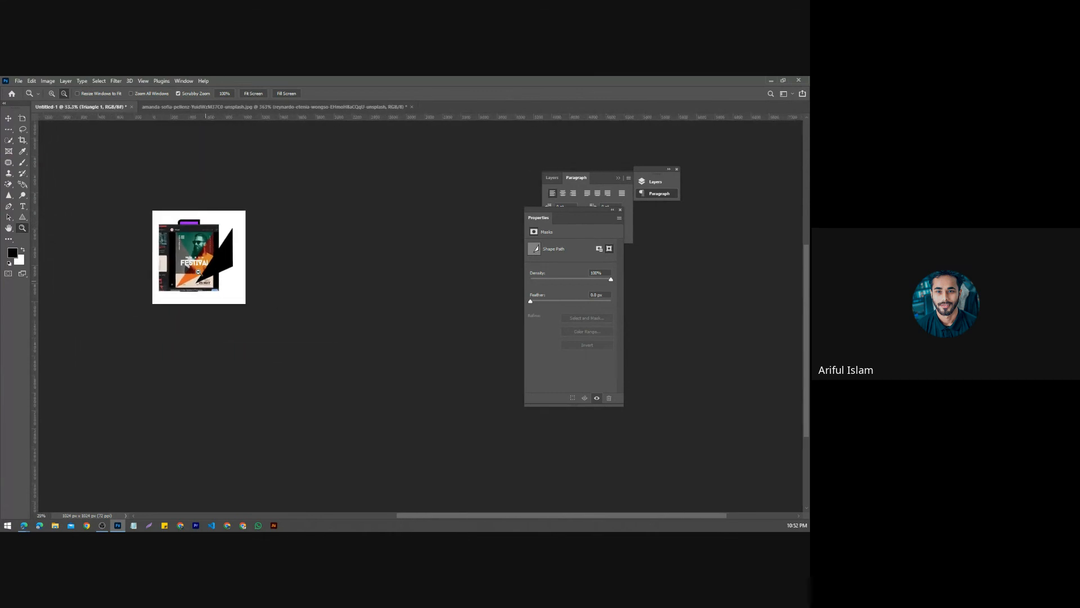
pyautogui.keyDown('alt'); pyautogui.click(198, 272); pyautogui.keyUp('alt')
pyautogui.click(198, 273)
pyautogui.click(199, 273)
pyautogui.click(199, 273)
pyautogui.click(199, 274)
pyautogui.click(199, 273)
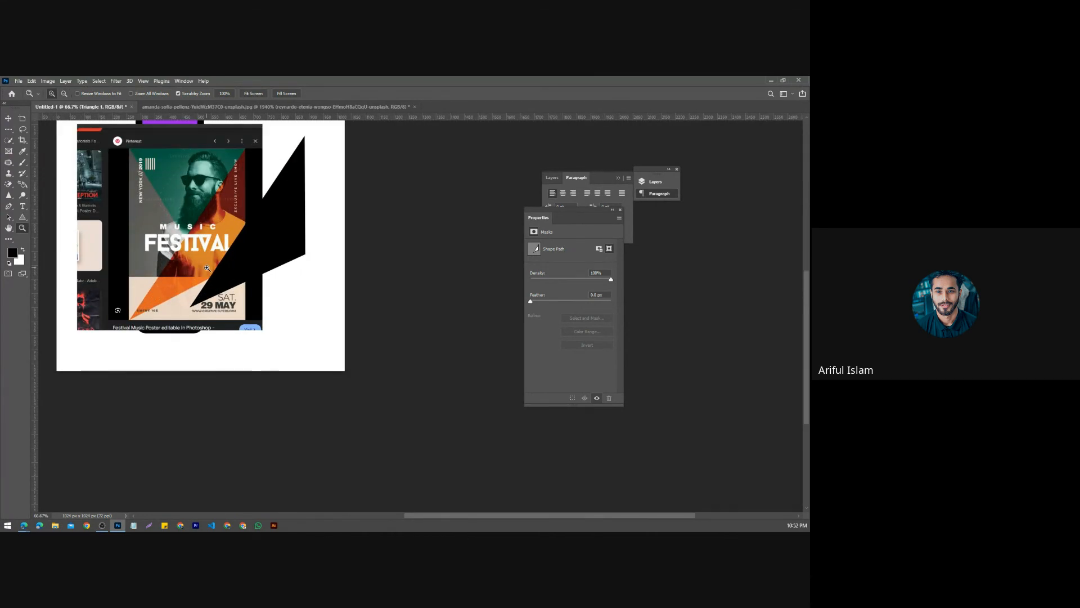
# Step: Fit the whole canvas on screen and move the Properties panel clear of the black shape
pyautogui.press('a')
pyautogui.hotkey('ctrl', '0')
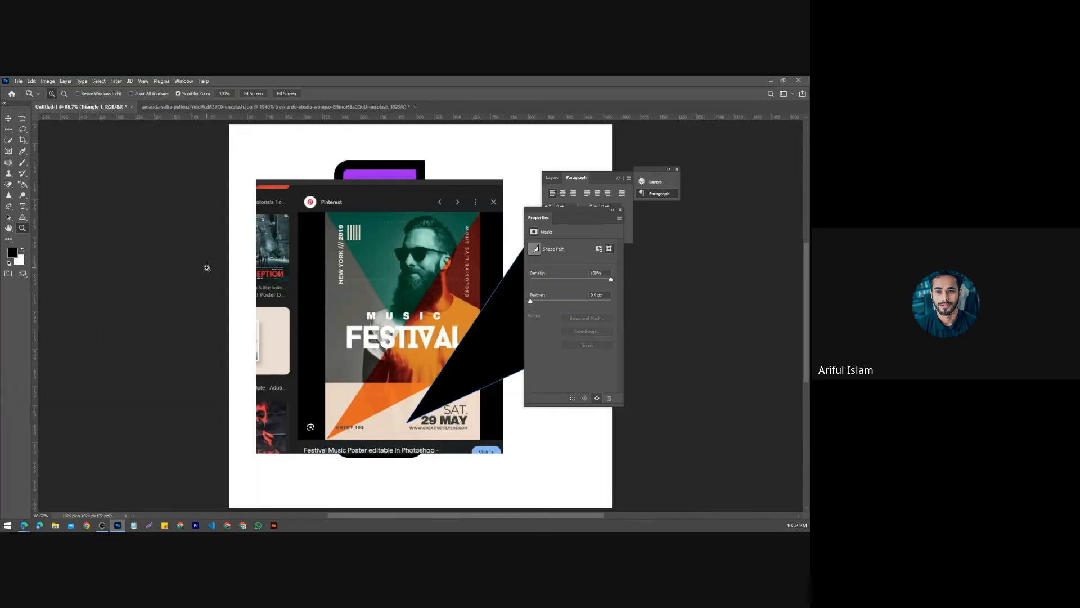
pyautogui.moveTo(573, 210); pyautogui.dragTo(712, 236)
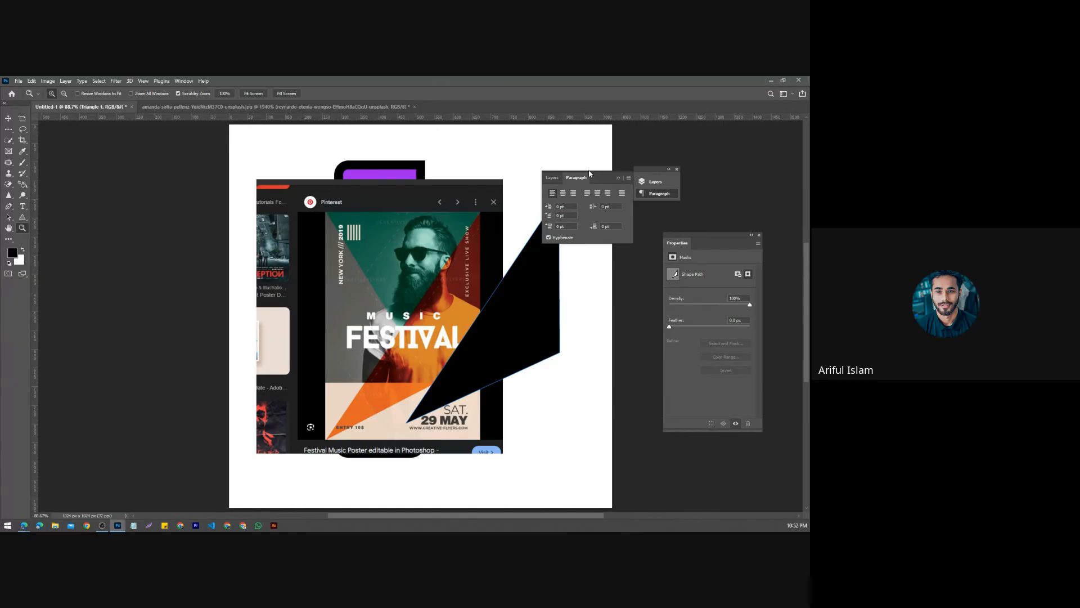
pyautogui.press('Return')
pyautogui.click(23, 219)
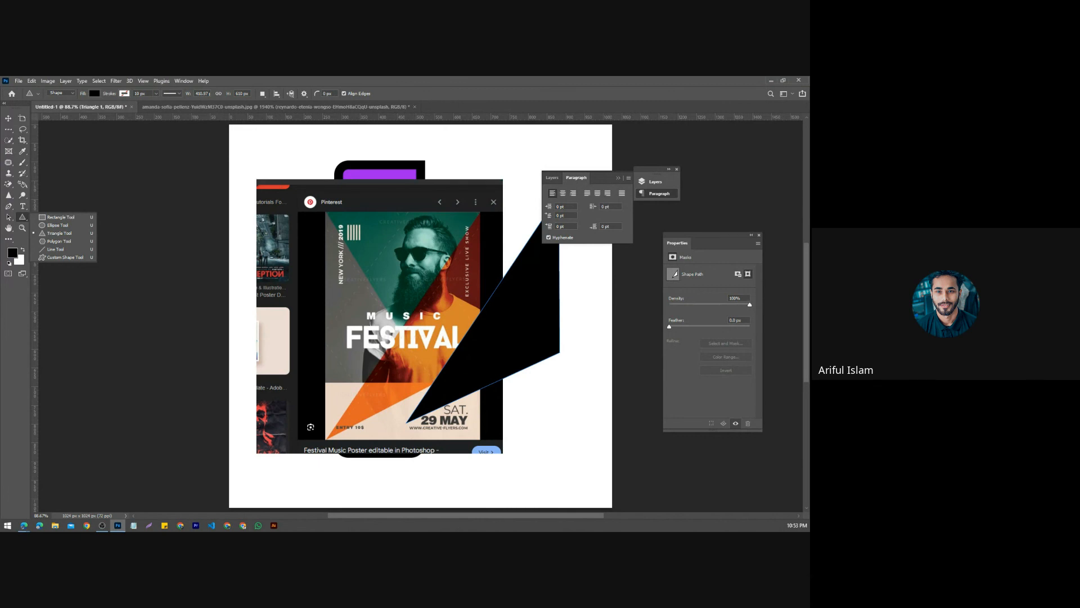
pyautogui.click(70, 435)
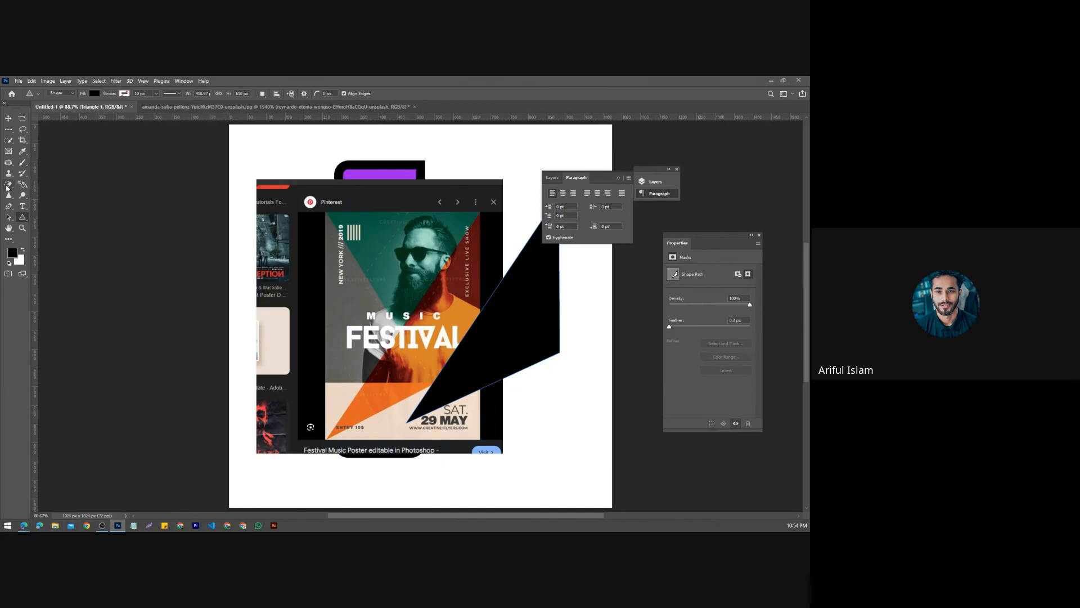
pyautogui.click(8, 185)
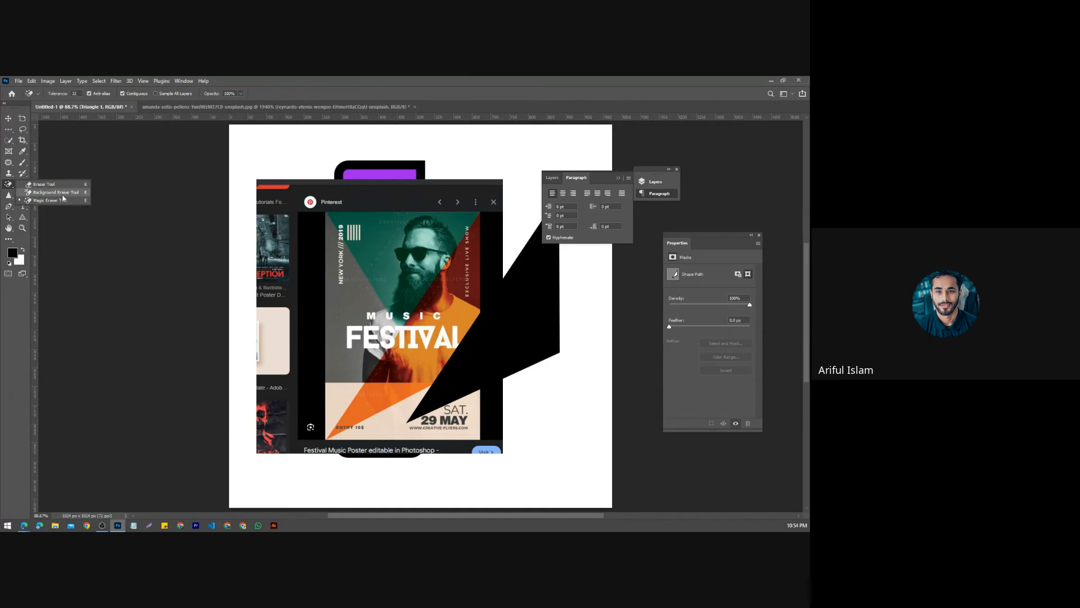
pyautogui.click(22, 184)
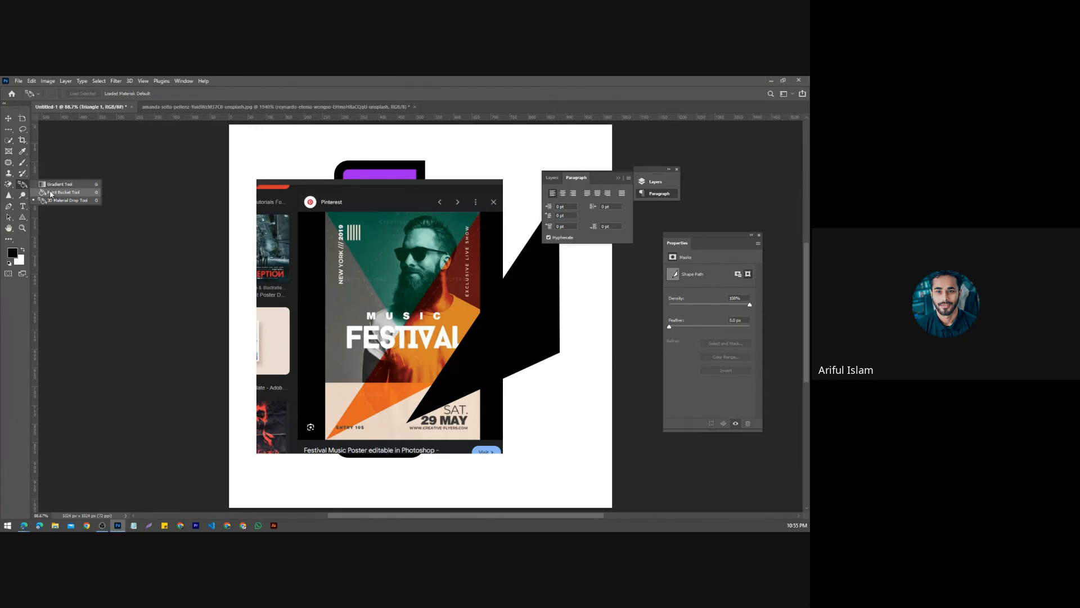
# Step: Show the blur, sharpen and smudge tool variants and the type tool variants
pyautogui.click(9, 194)
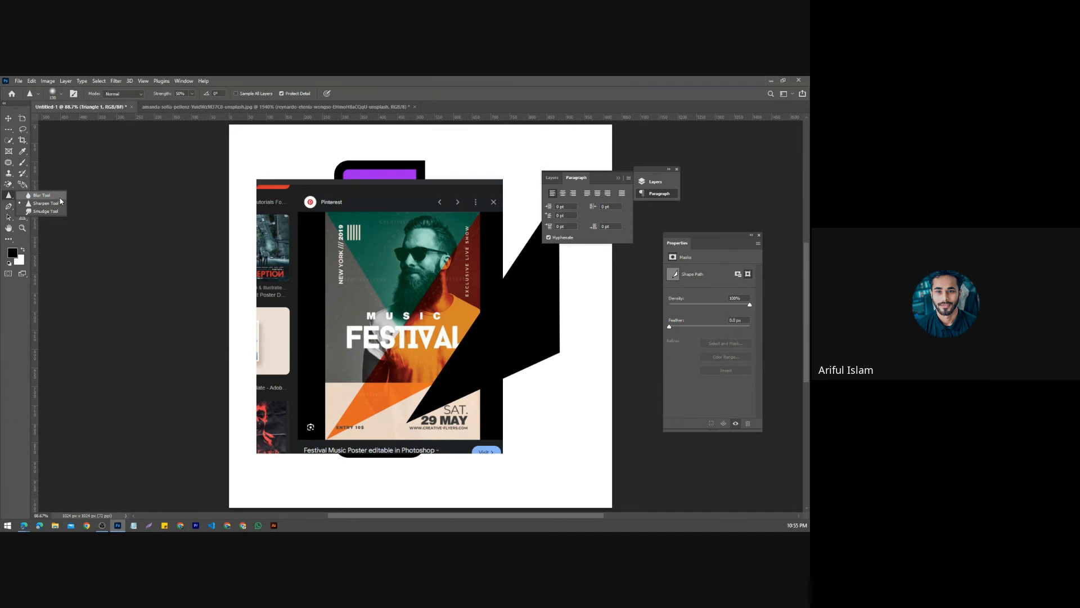
pyautogui.click(8, 197)
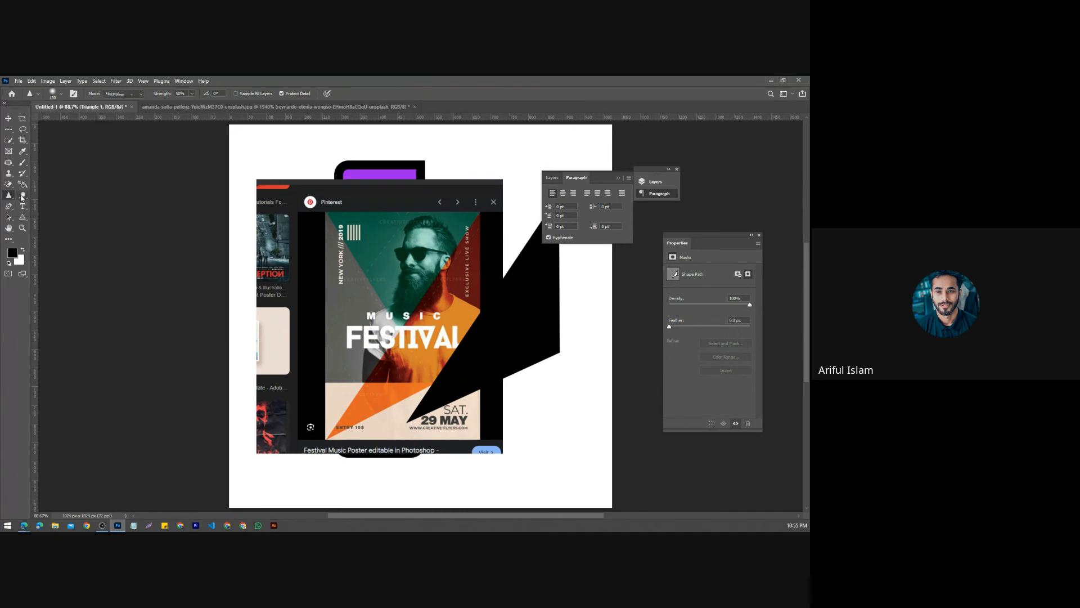
pyautogui.click(23, 206)
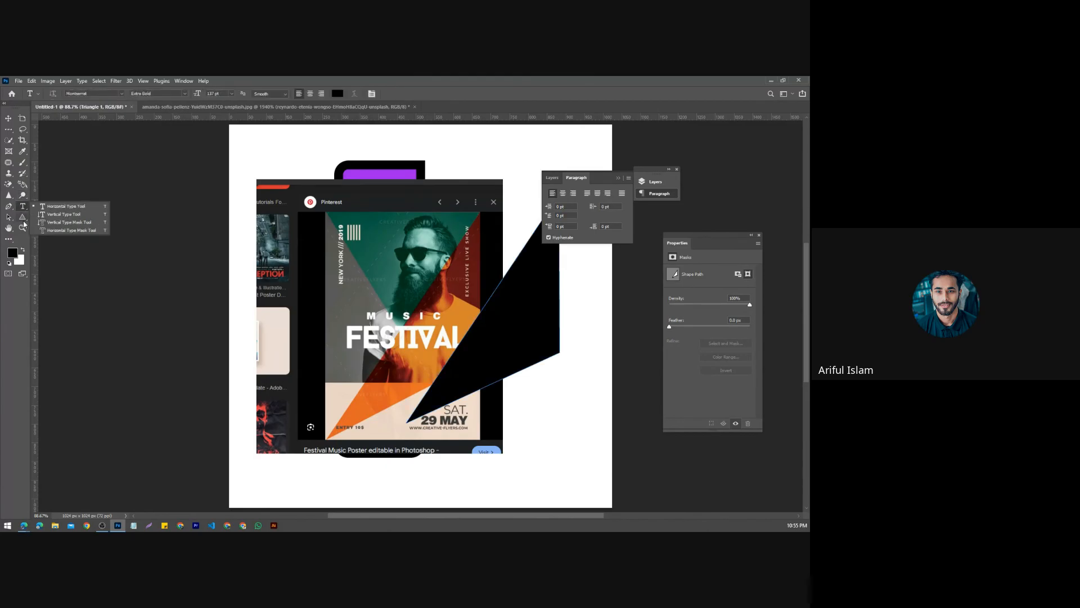
# Step: Draw a black rectangle about 385 × 484 px over the upper-left part of the poster screenshot
pyautogui.click(22, 217)
pyautogui.click(54, 217)
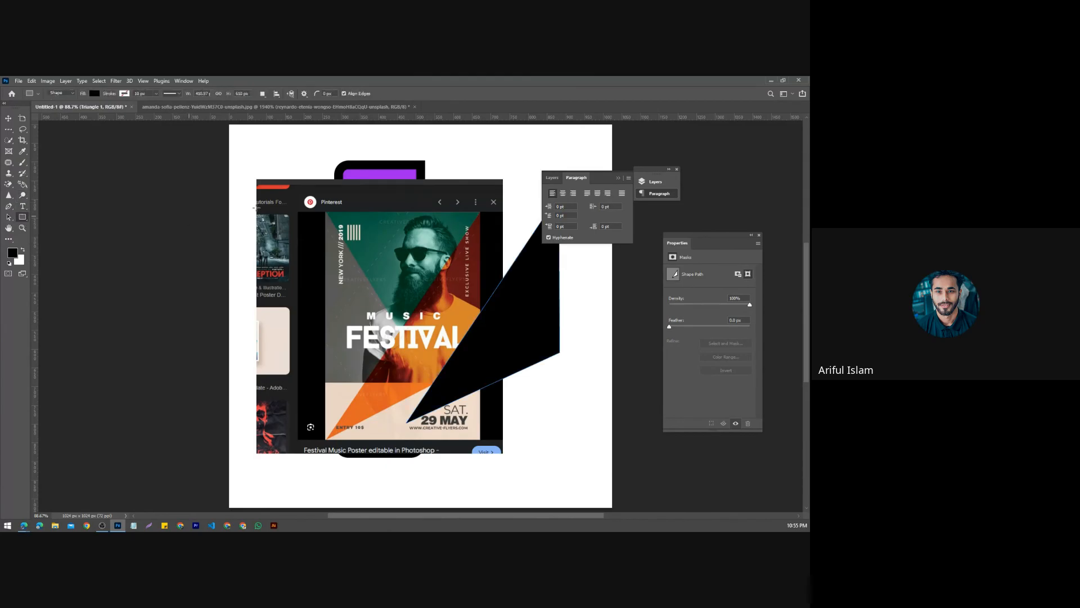
pyautogui.moveTo(256, 188); pyautogui.dragTo(400, 370)
# Step: Draw a black triangle about 141 × 164 px with the Triangle tool above the poster's upper-right part
pyautogui.click(23, 219)
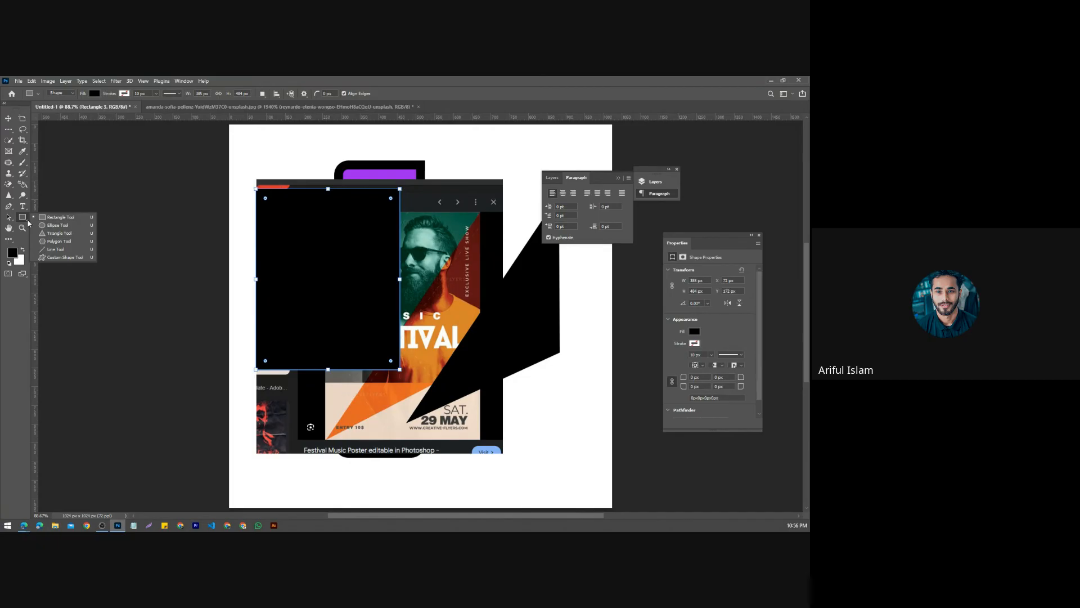
pyautogui.click(59, 233)
pyautogui.moveTo(423, 153); pyautogui.dragTo(476, 214)
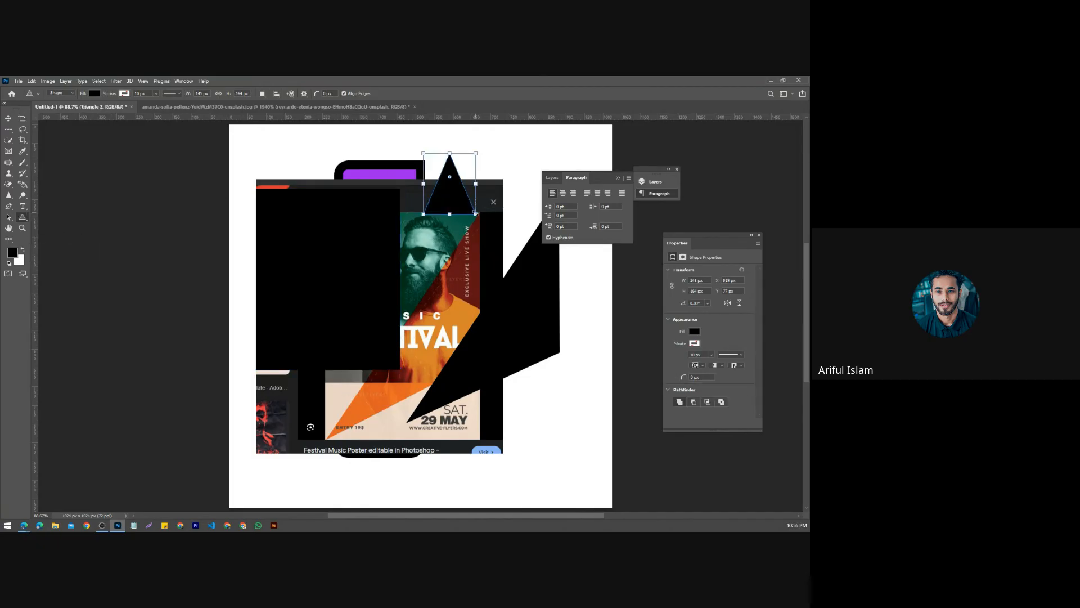
# Step: Set the new triangle's fill to red and its stroke to green
pyautogui.click(94, 94)
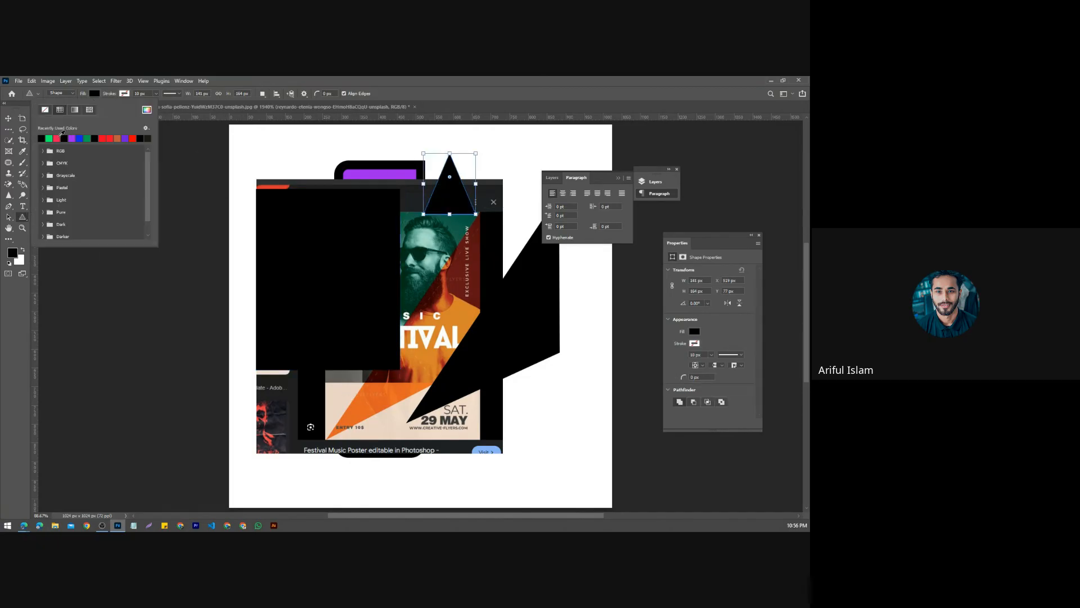
pyautogui.click(72, 138)
pyautogui.click(137, 138)
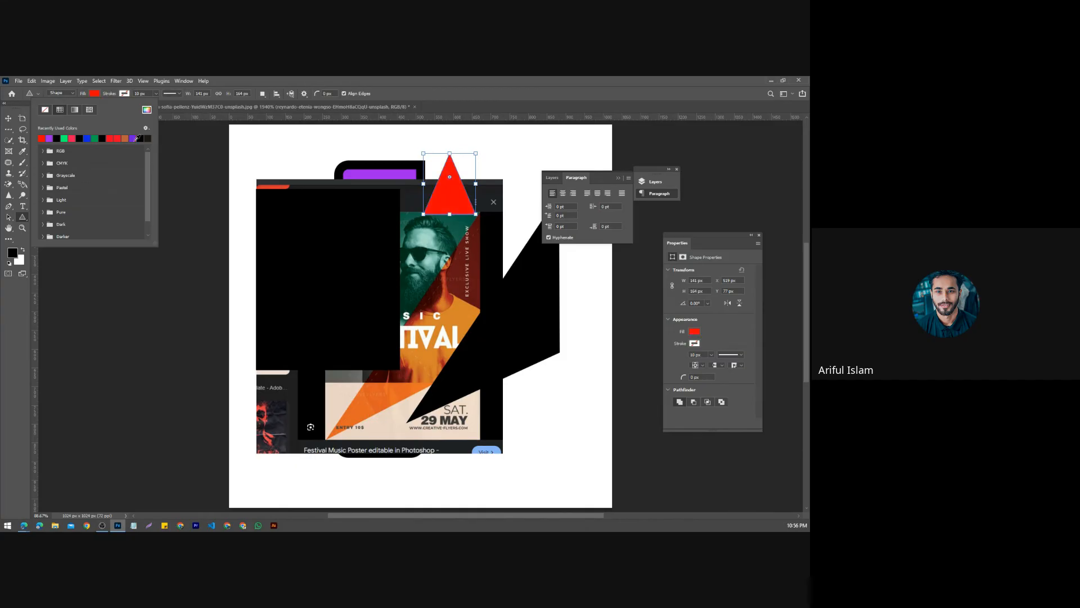
pyautogui.click(125, 93)
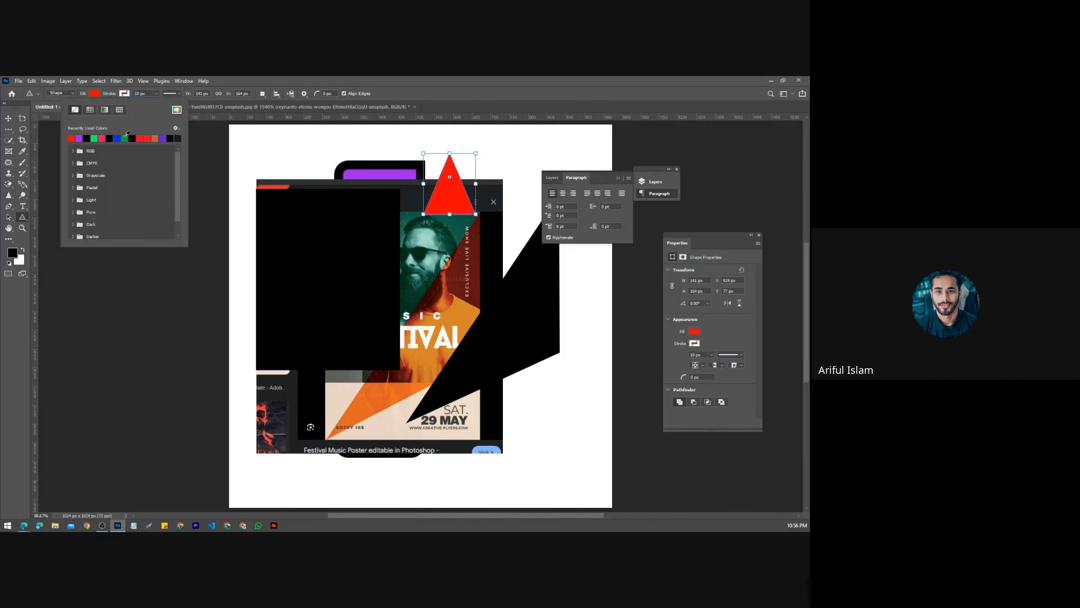
pyautogui.click(125, 137)
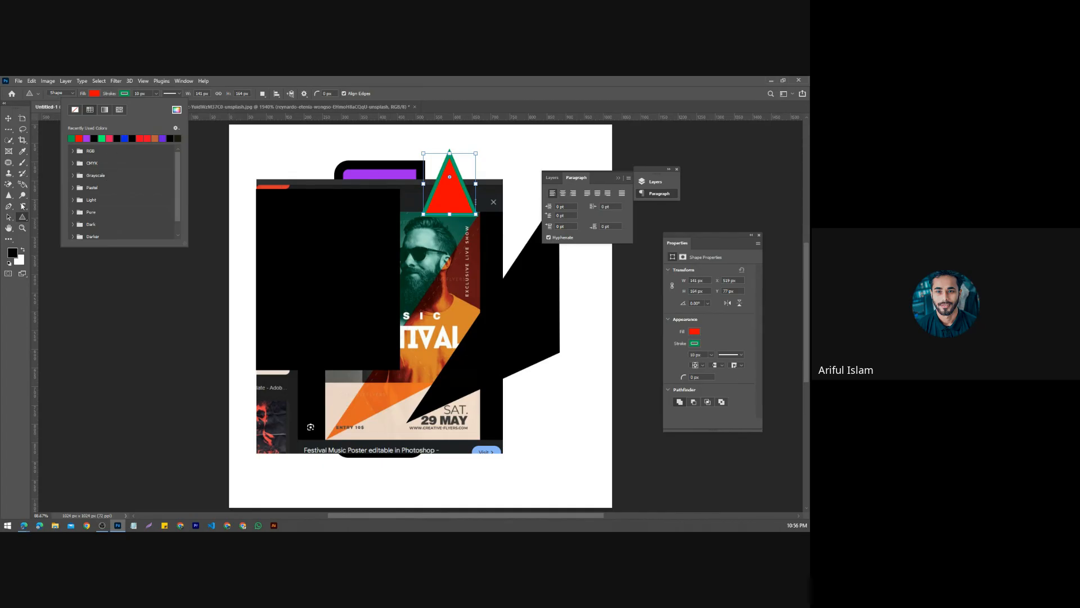
# Step: Rasterize the triangle layer and fill the area around the triangle with black using the Paint Bucket tool
pyautogui.moveTo(22, 184); pyautogui.dragTo(60, 187)
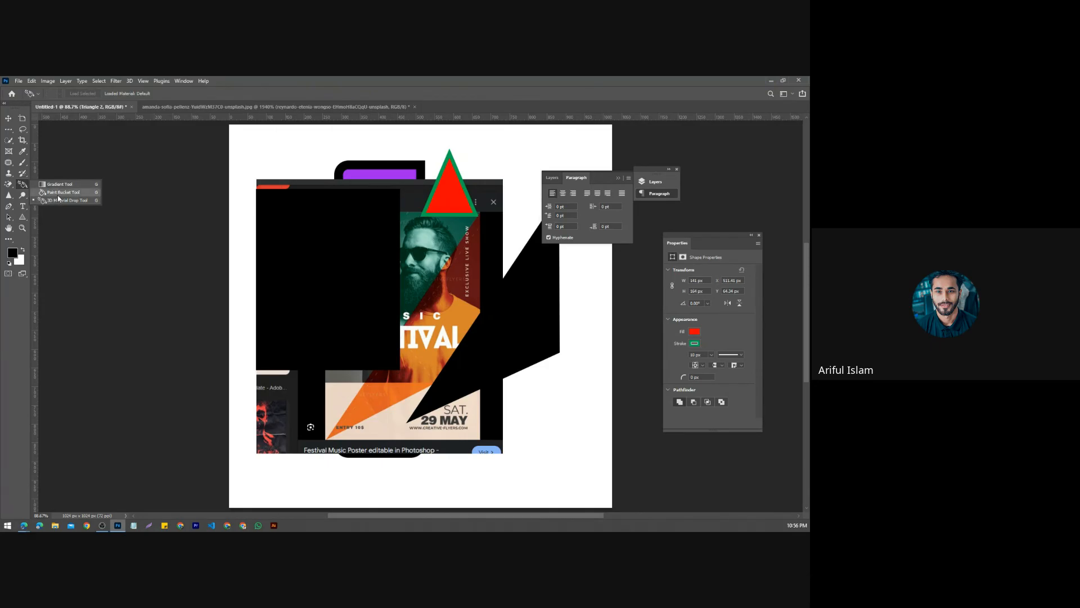
pyautogui.click(58, 193)
pyautogui.click(246, 153)
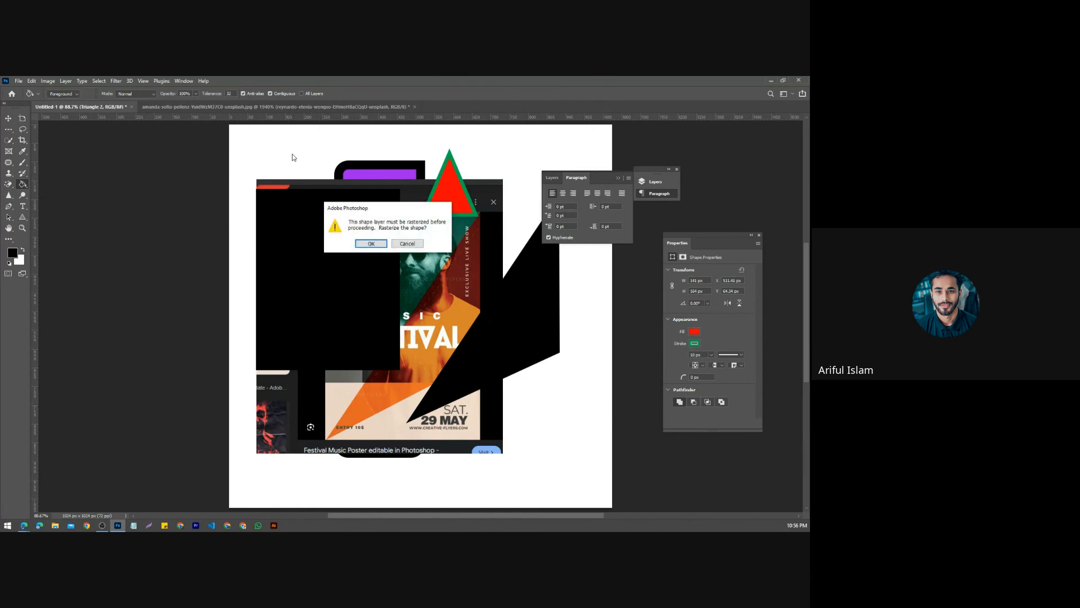
pyautogui.click(370, 247)
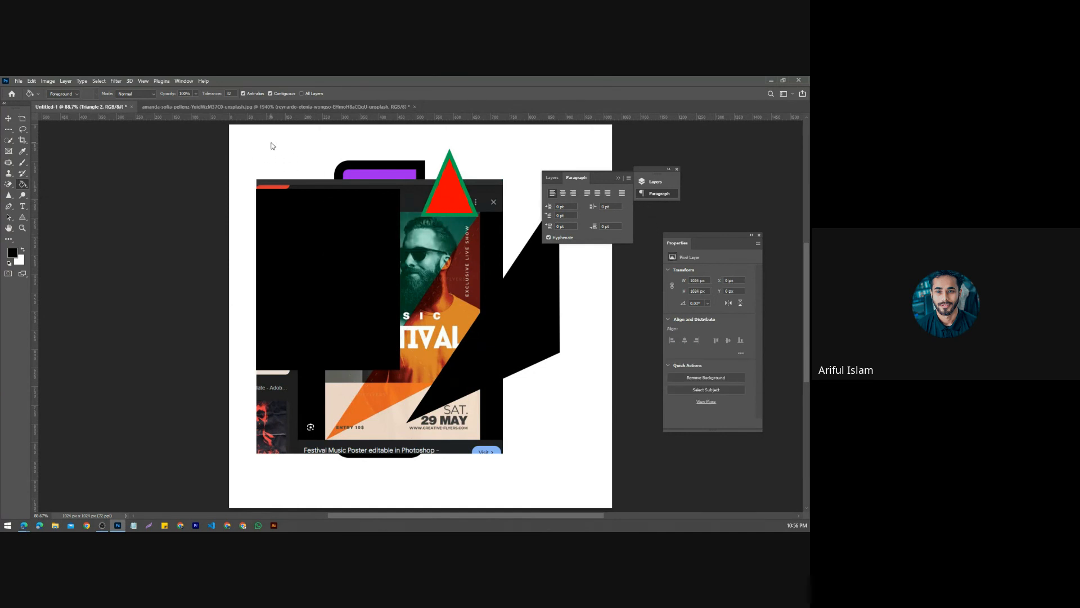
pyautogui.click(274, 147)
pyautogui.scroll(-2, 349, 254)
pyautogui.scroll(5, 282, 225)
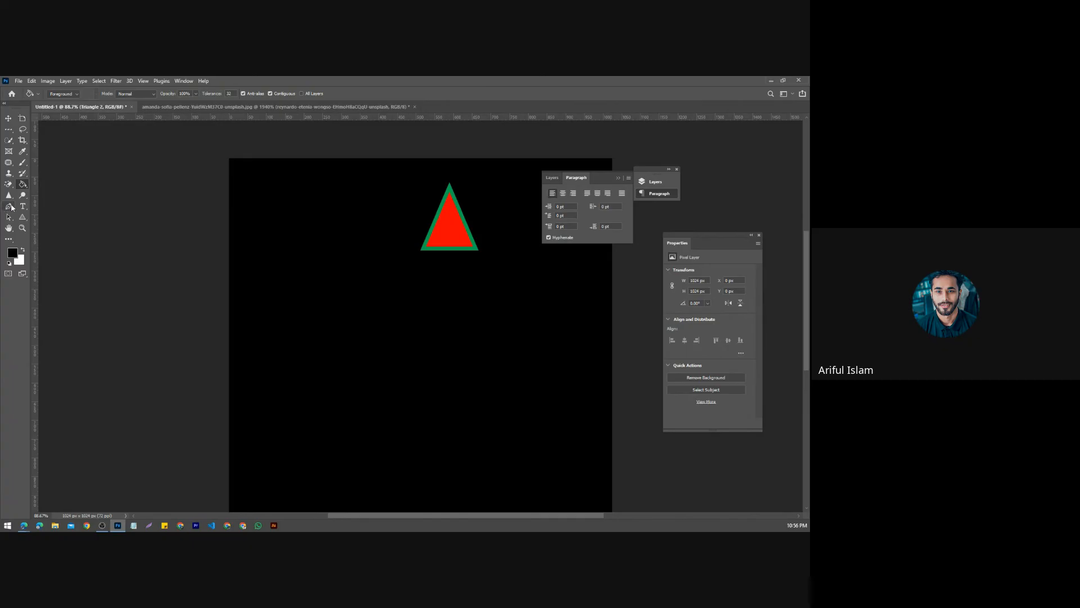
# Step: Switch to YouTube in the browser, search for the instructor's channel and open it
pyautogui.click(23, 217)
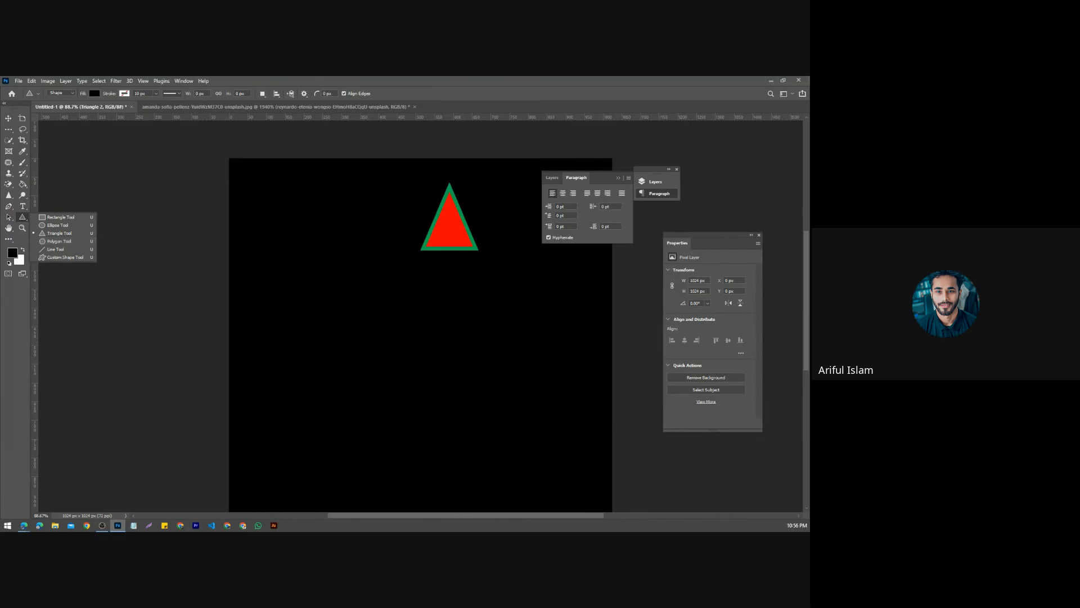
pyautogui.hotkey('alt', 'Tab')
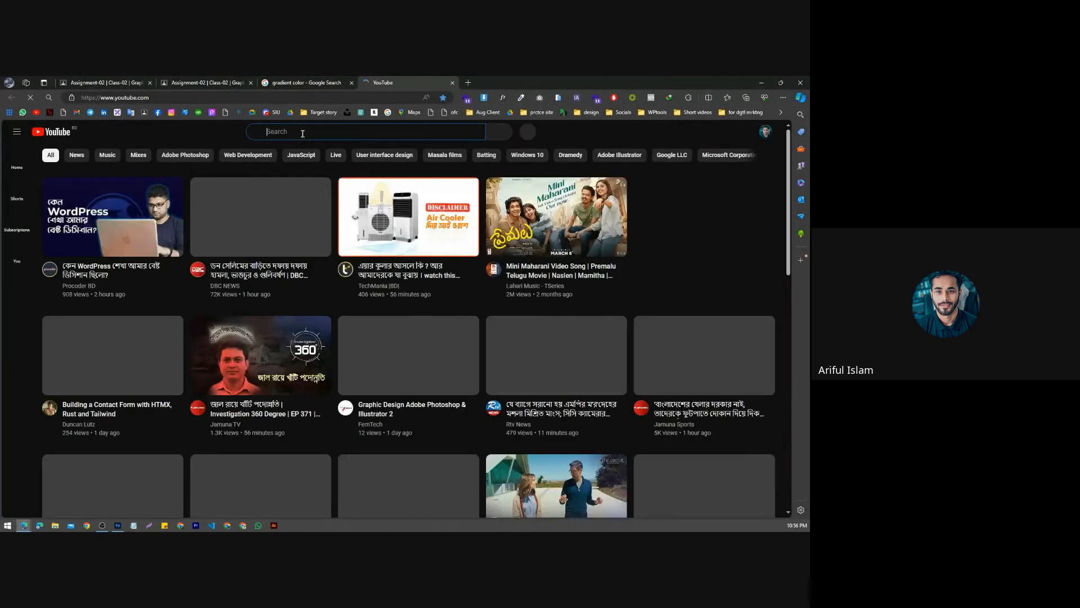
pyautogui.click(302, 133)
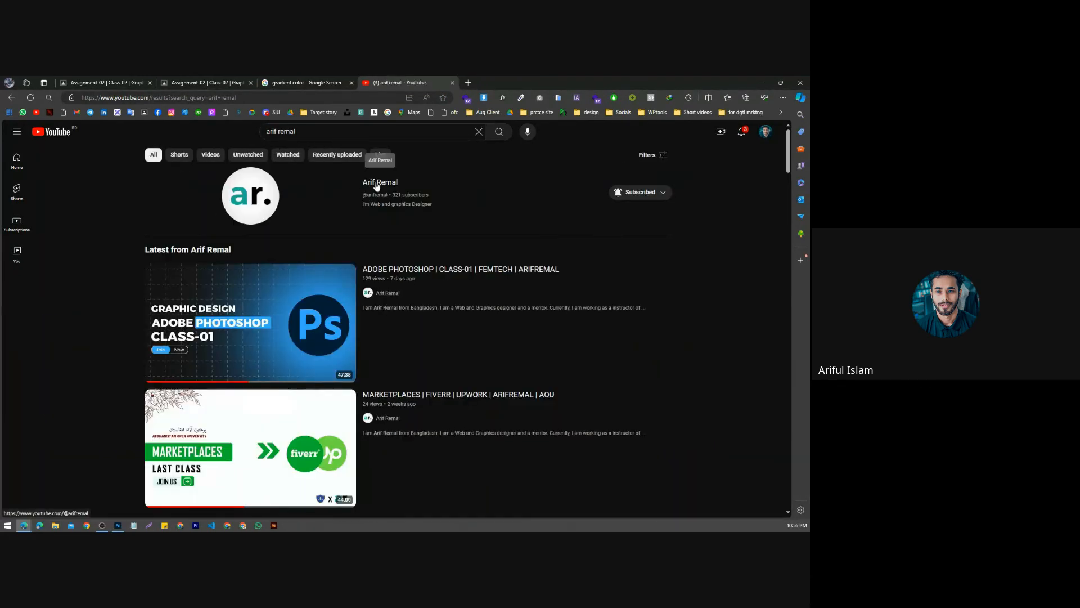
pyautogui.click(372, 186)
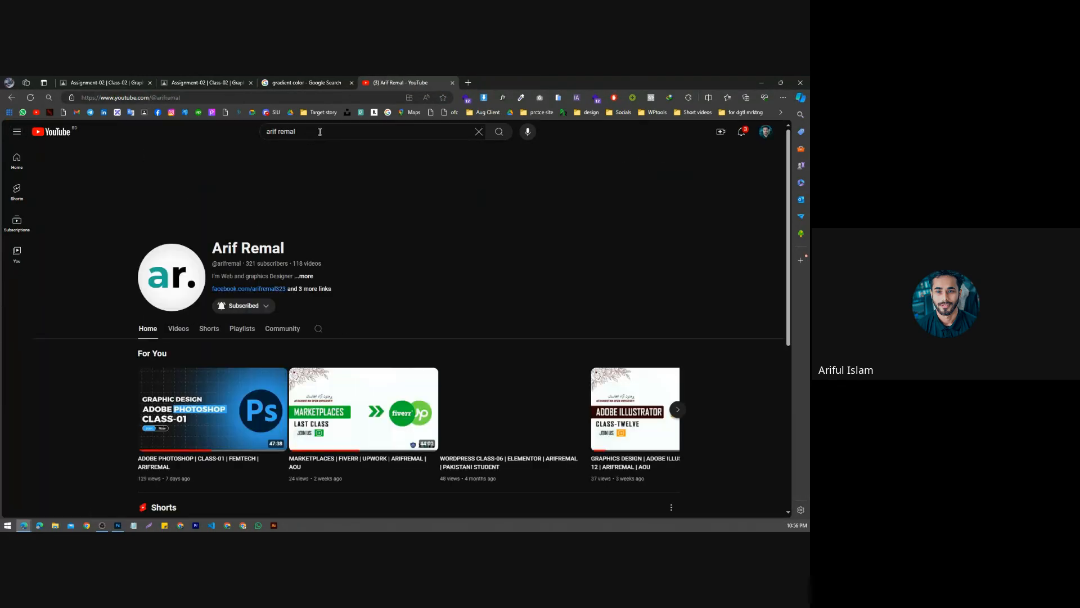
# Step: Examine the channel name and videos on the instructor's YouTube channel, return to the YouTube home page, and switch back to Photoshop
pyautogui.click(308, 135)
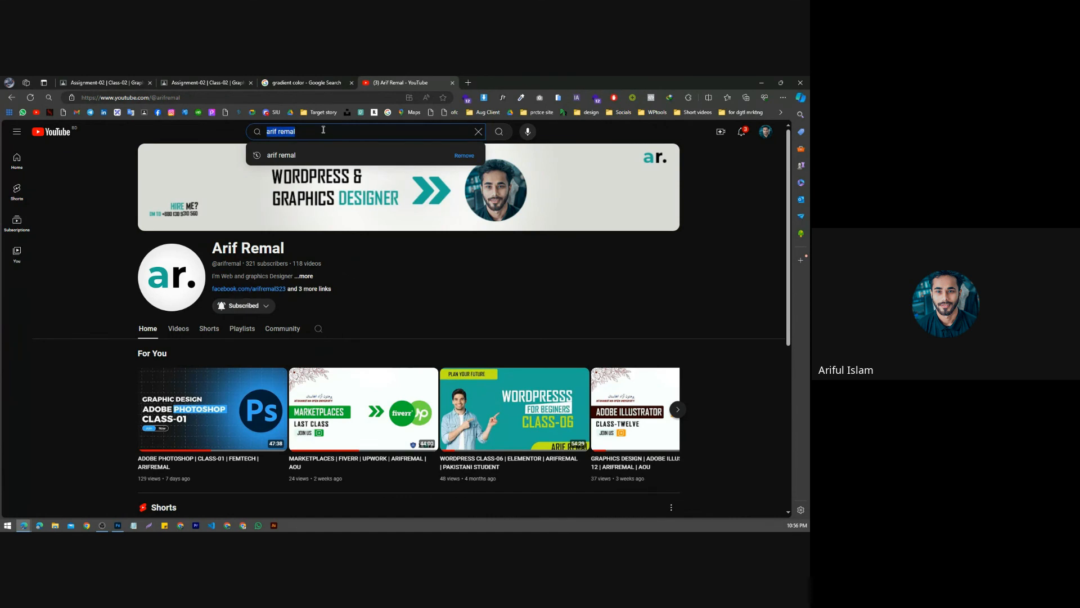
pyautogui.moveTo(324, 130); pyautogui.dragTo(246, 133)
pyautogui.scroll(-2, 76, 400)
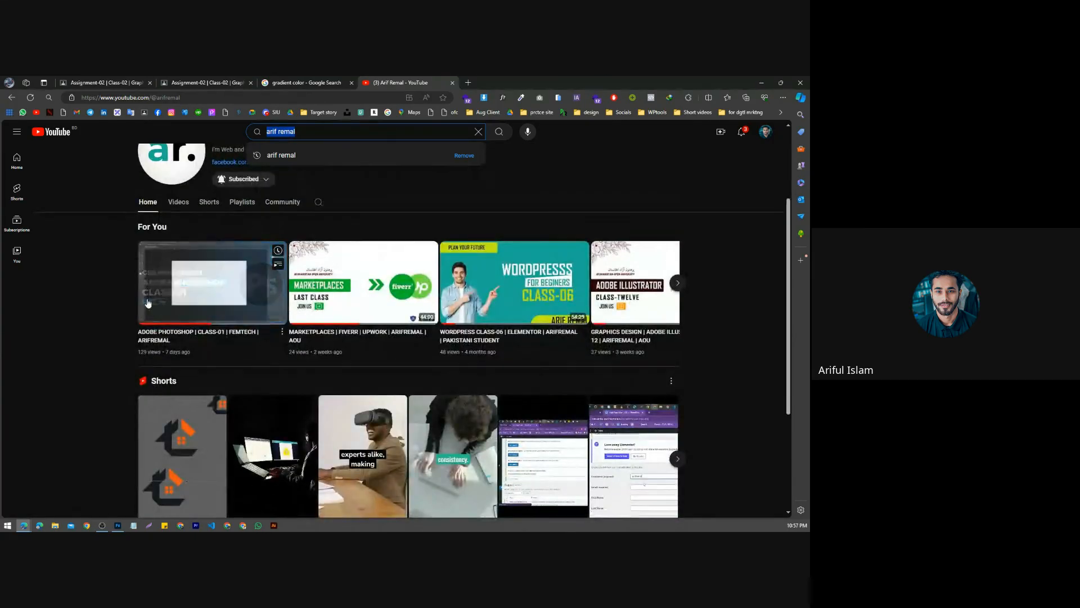
pyautogui.scroll(2, 120, 312)
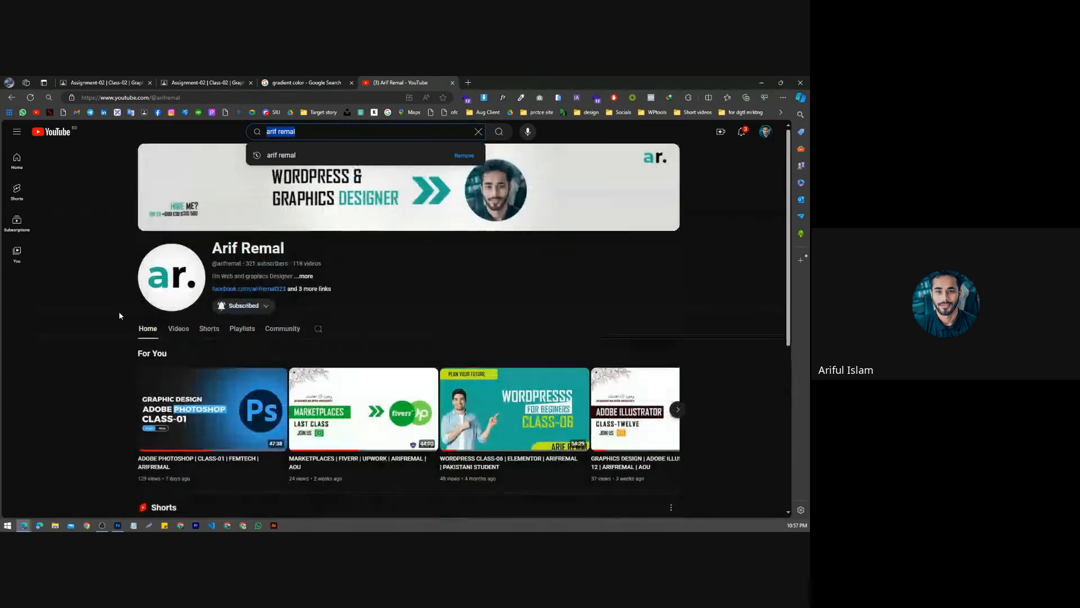
pyautogui.click(48, 132)
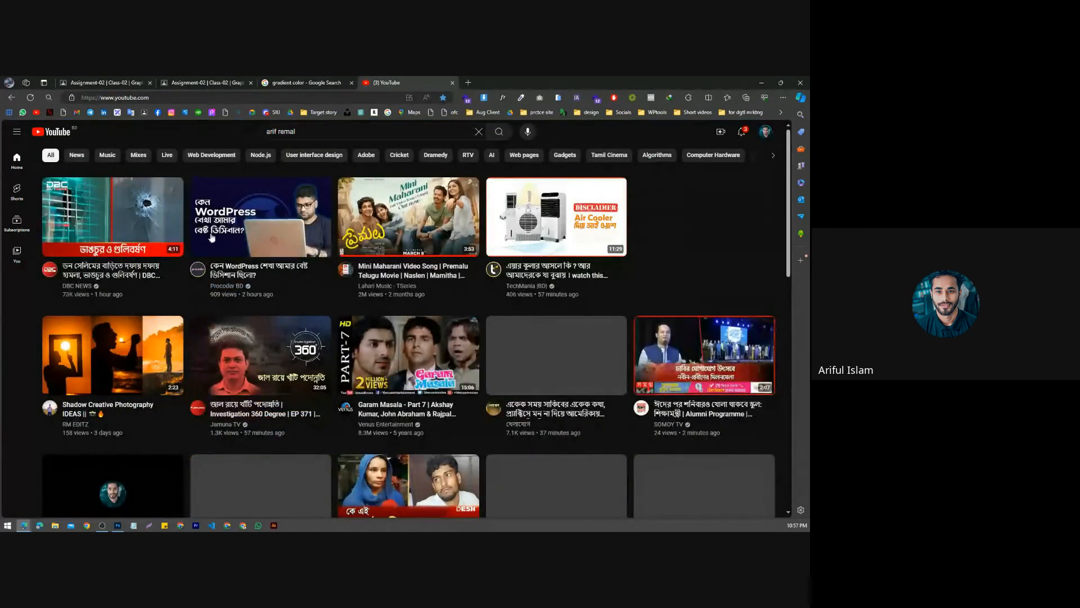
pyautogui.click(761, 82)
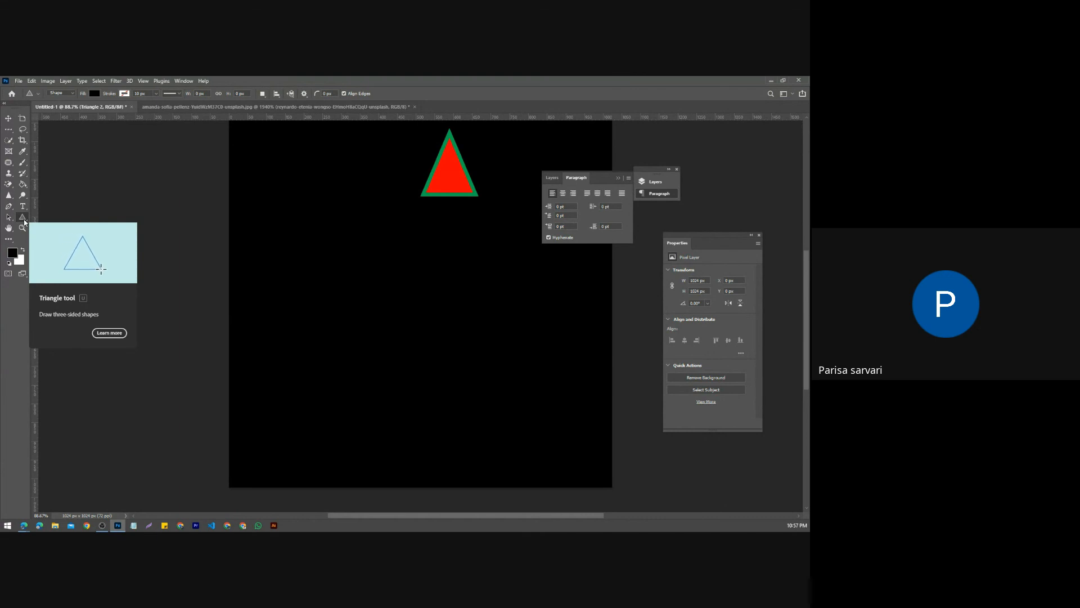
# Step: Switch to Google Classroom in the browser and view the student work for Assignment-02 of Class-02
pyautogui.moveTo(1, 87)
pyautogui.mouseDown()
pyautogui.moveTo(551, 76)
pyautogui.moveTo(1, 87)
pyautogui.mouseUp()
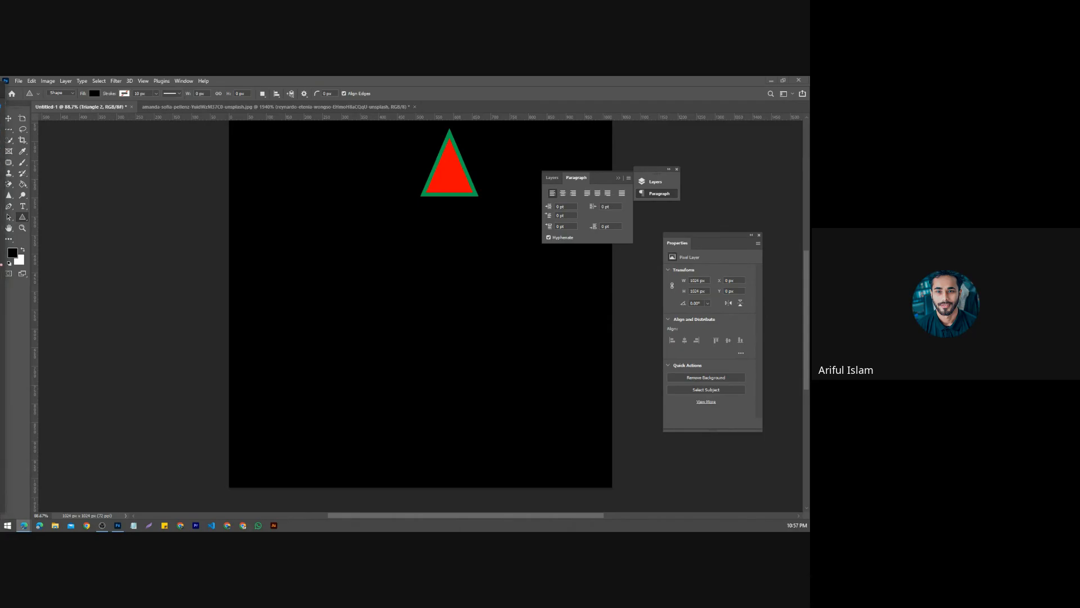
pyautogui.moveTo(0, 89); pyautogui.dragTo(760, 79)
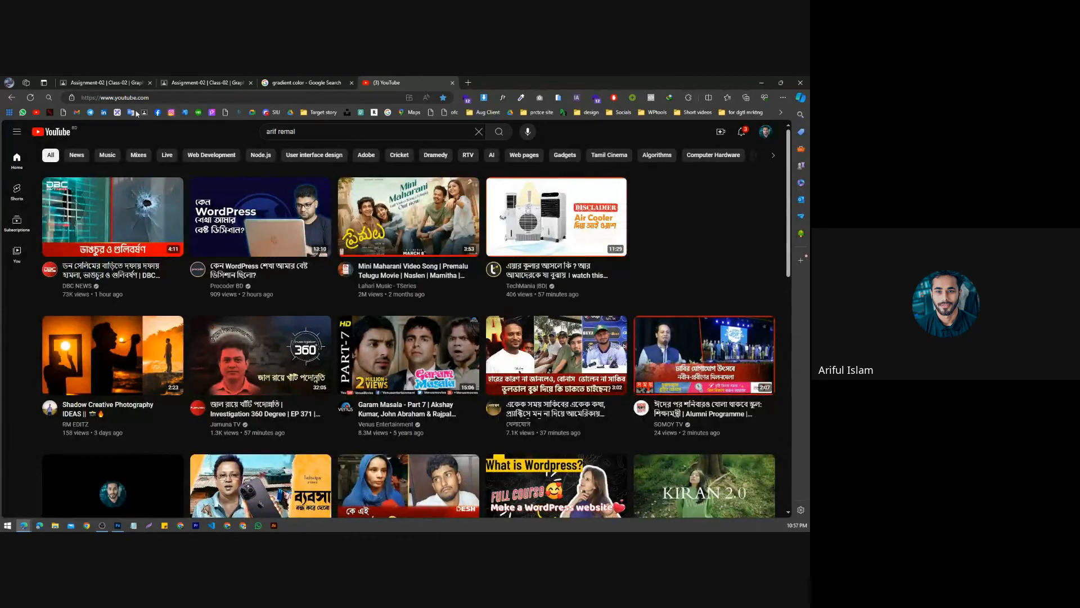
pyautogui.click(85, 81)
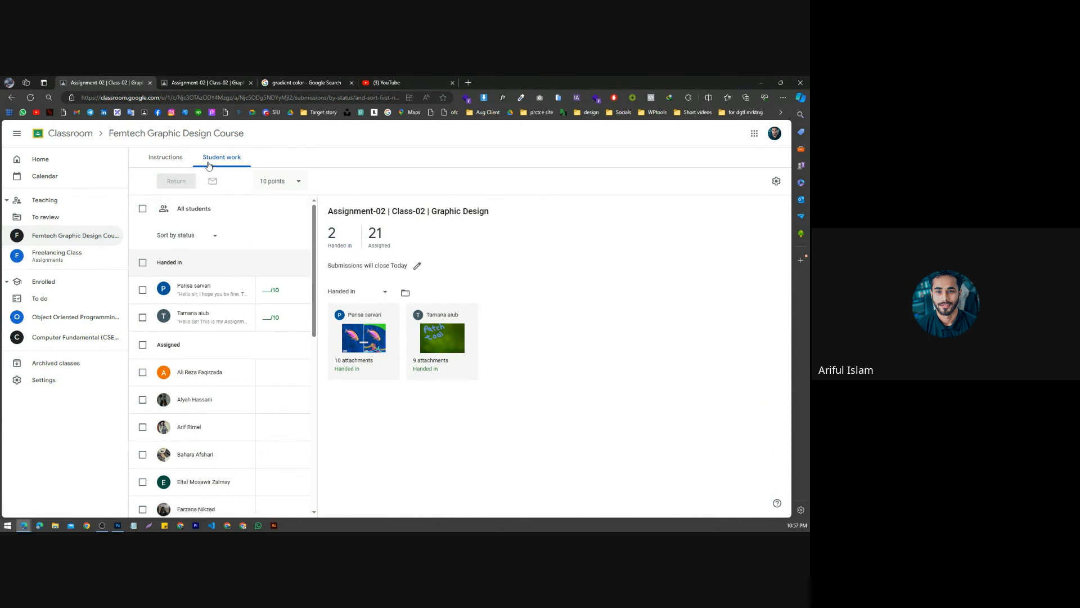
pyautogui.click(168, 163)
pyautogui.click(212, 161)
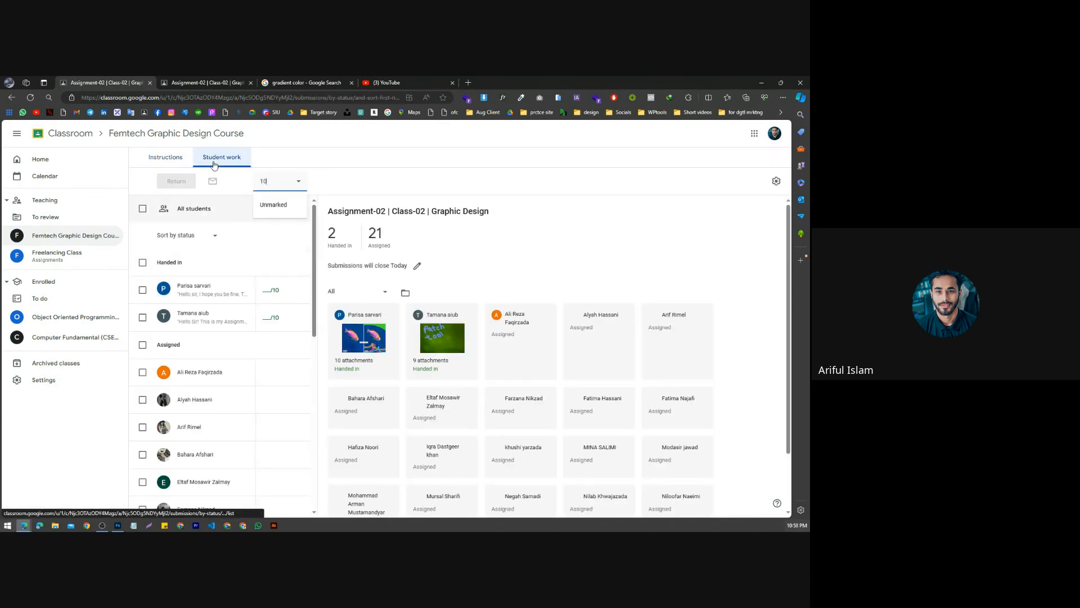